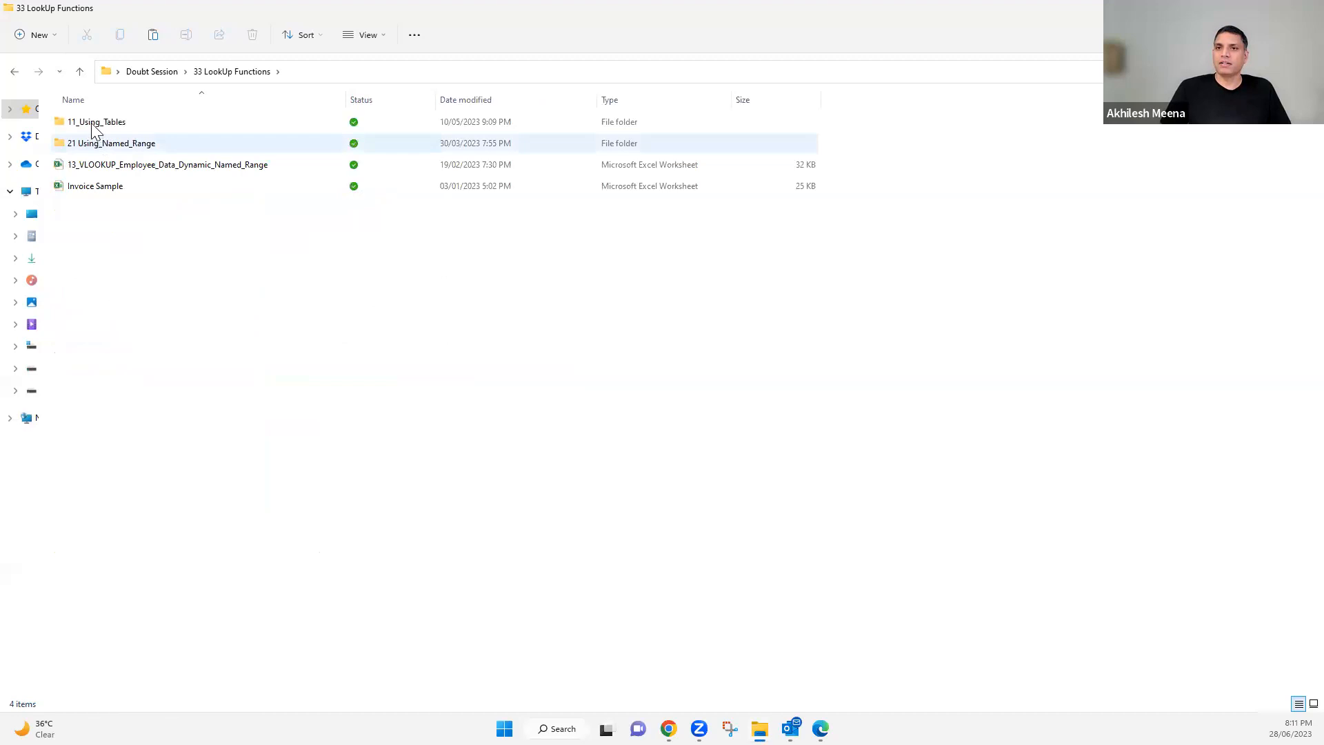
- Open the workbook 41_MATCH_INDEX_for_Right_To_Left_Lookup_Tables from the 11_Using_Tables folder
{"action": "left_click", "coordinate": [95, 129]}
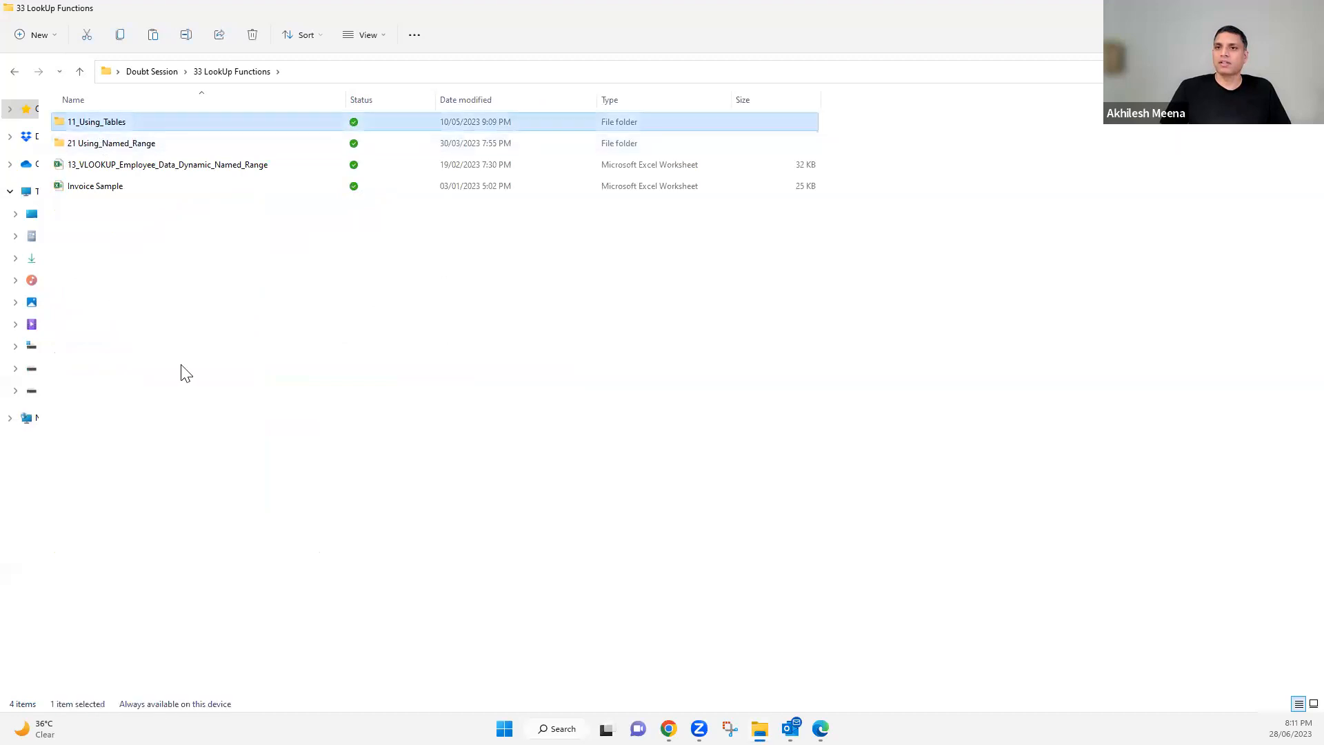
{"action": "key", "text": "Return"}
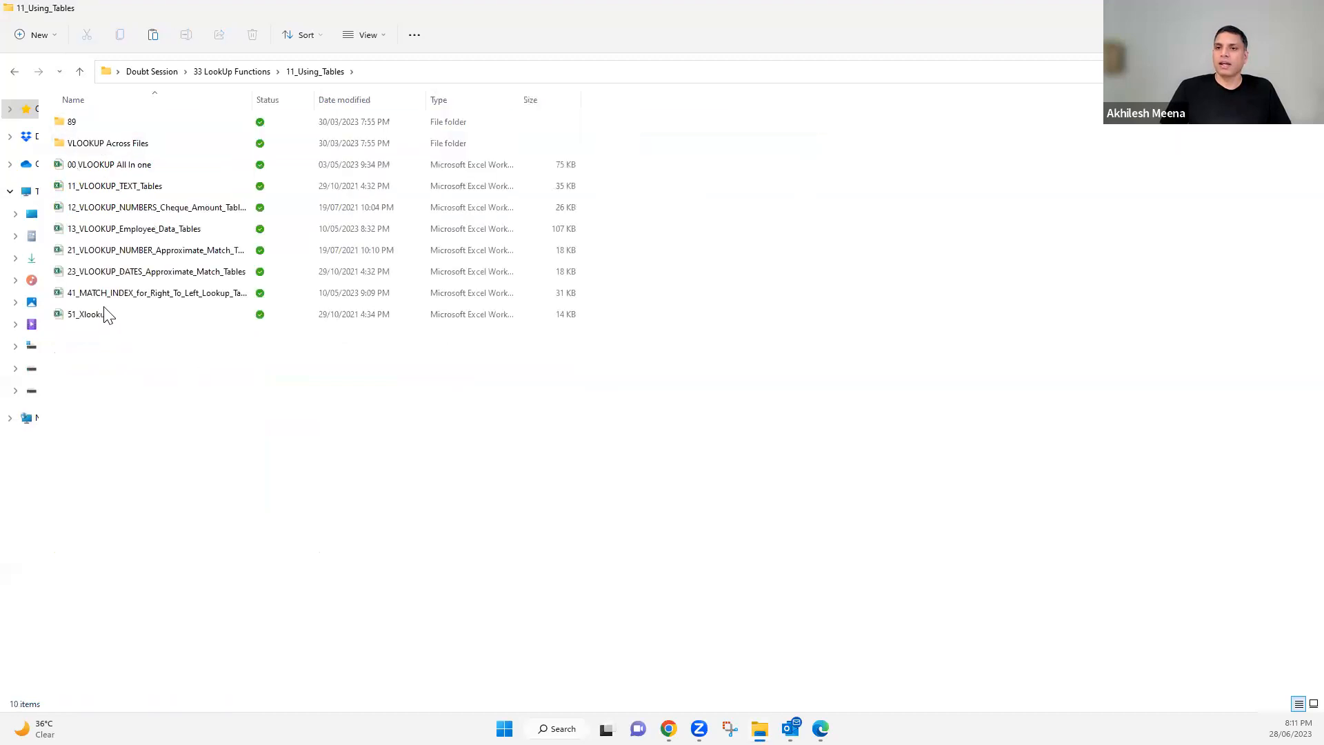
{"action": "left_click", "coordinate": [151, 297]}
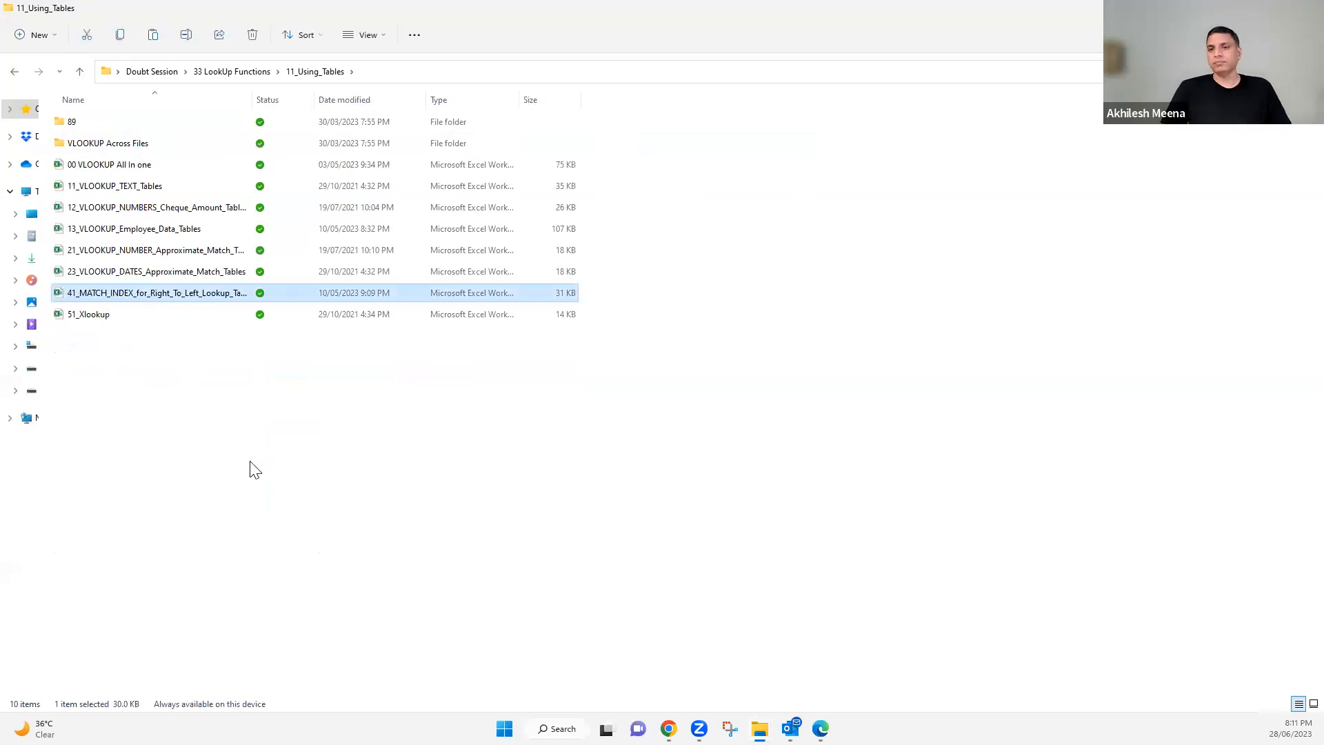
{"action": "key", "text": "Return"}
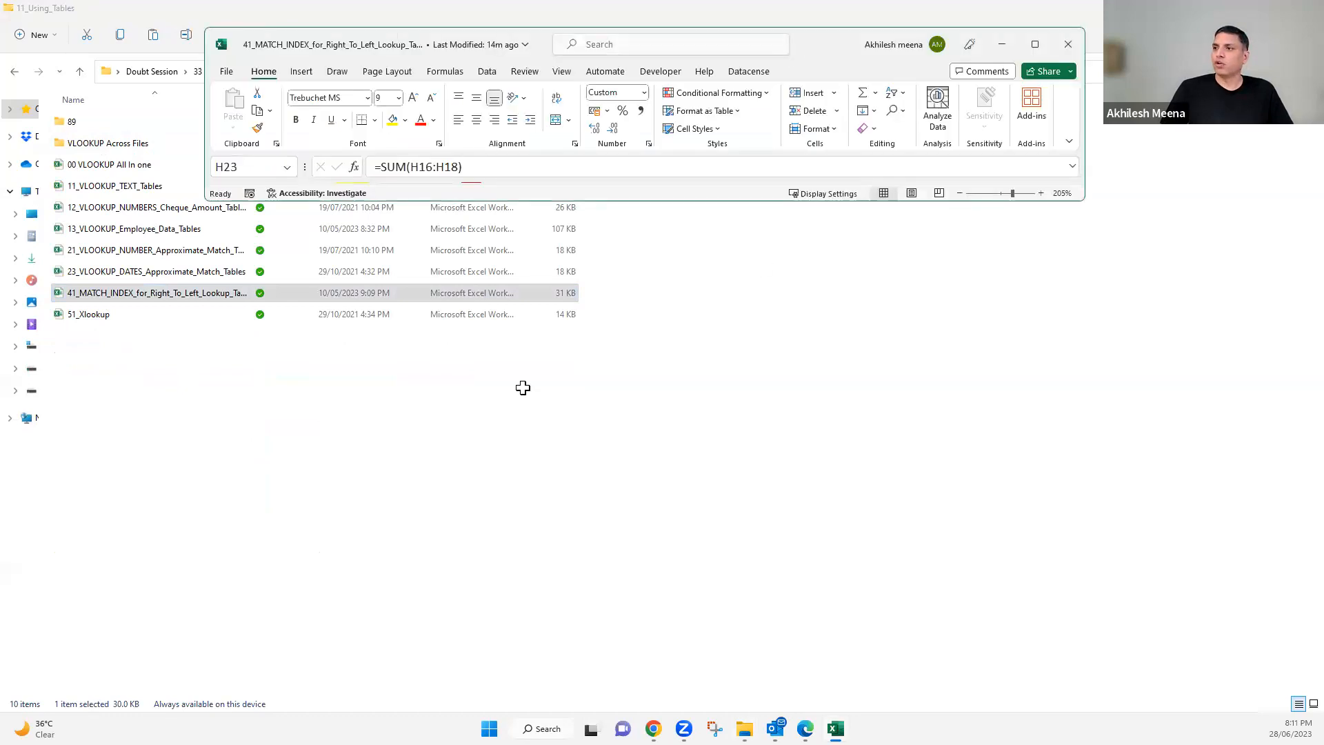
{"action": "scroll", "coordinate": [510, 501], "scroll_direction": "down", "scroll_amount": 2}
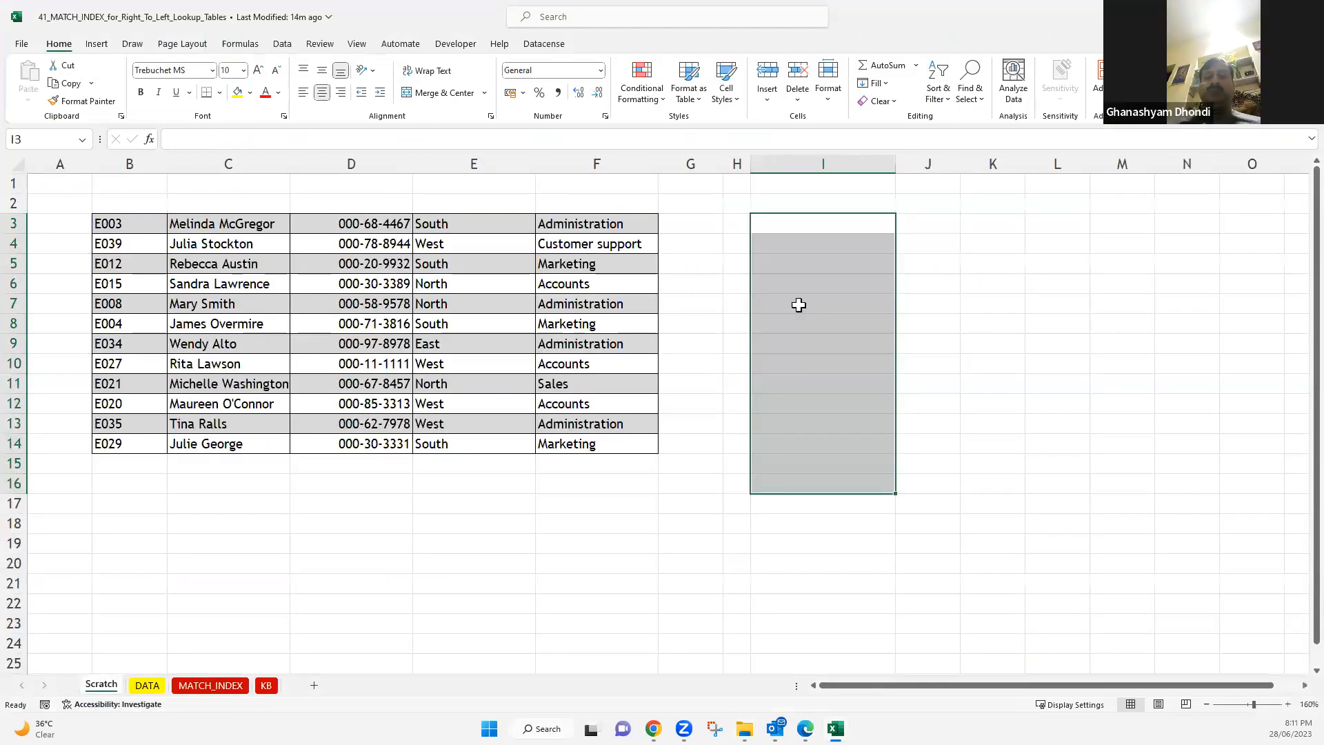
{"action": "left_click", "coordinate": [851, 237]}
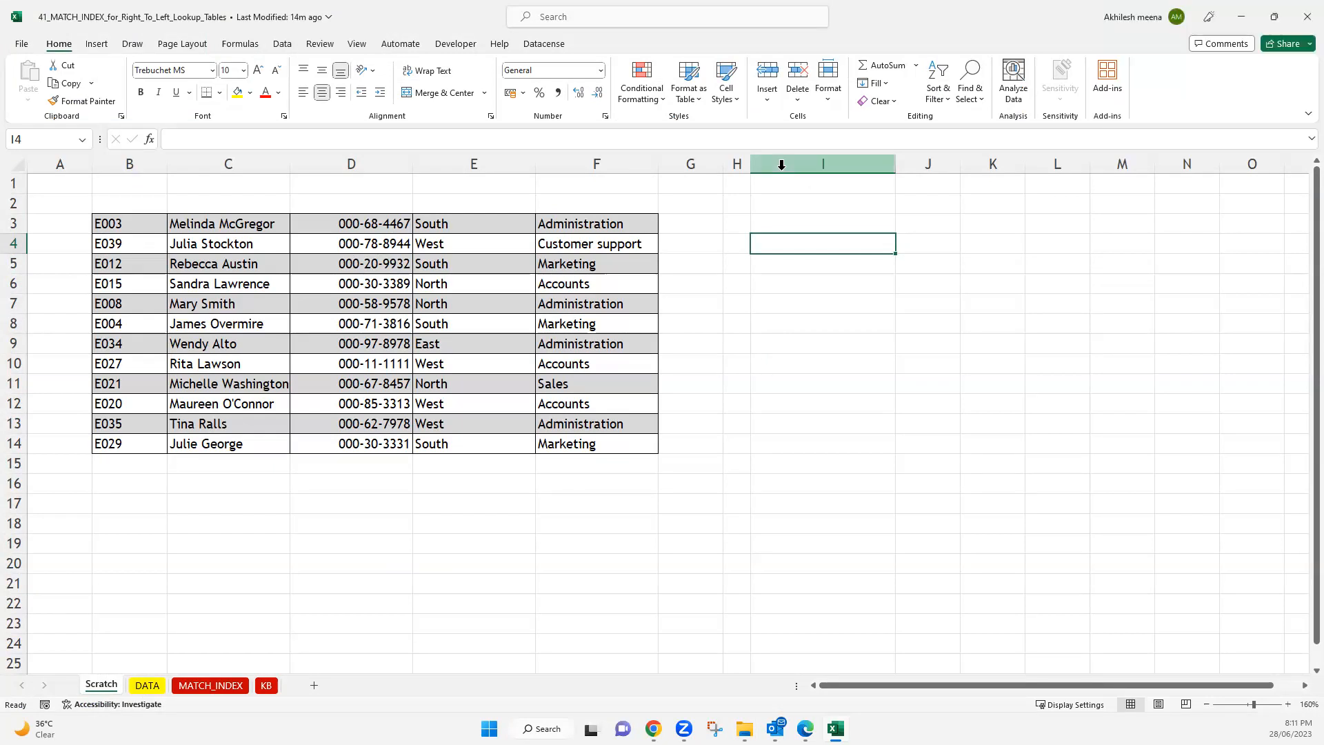
{"action": "left_click", "coordinate": [712, 364]}
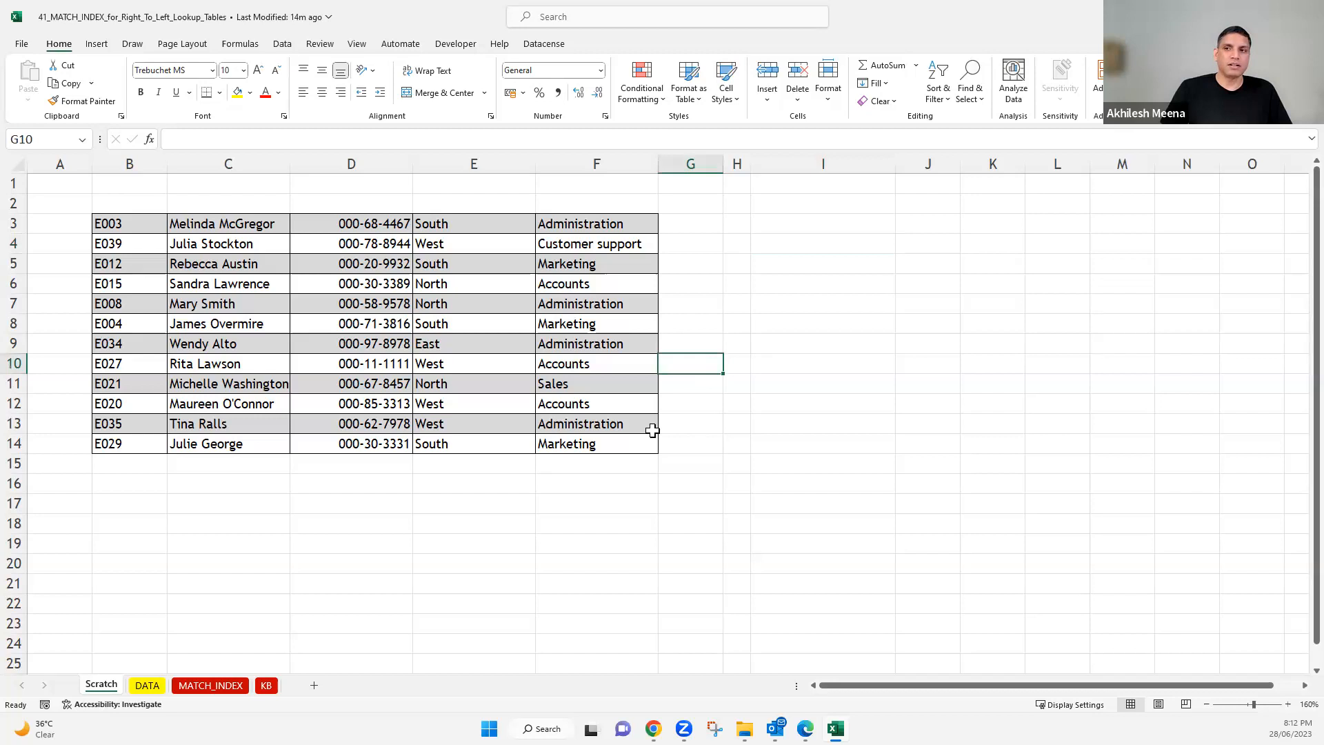
{"action": "left_click", "coordinate": [837, 264]}
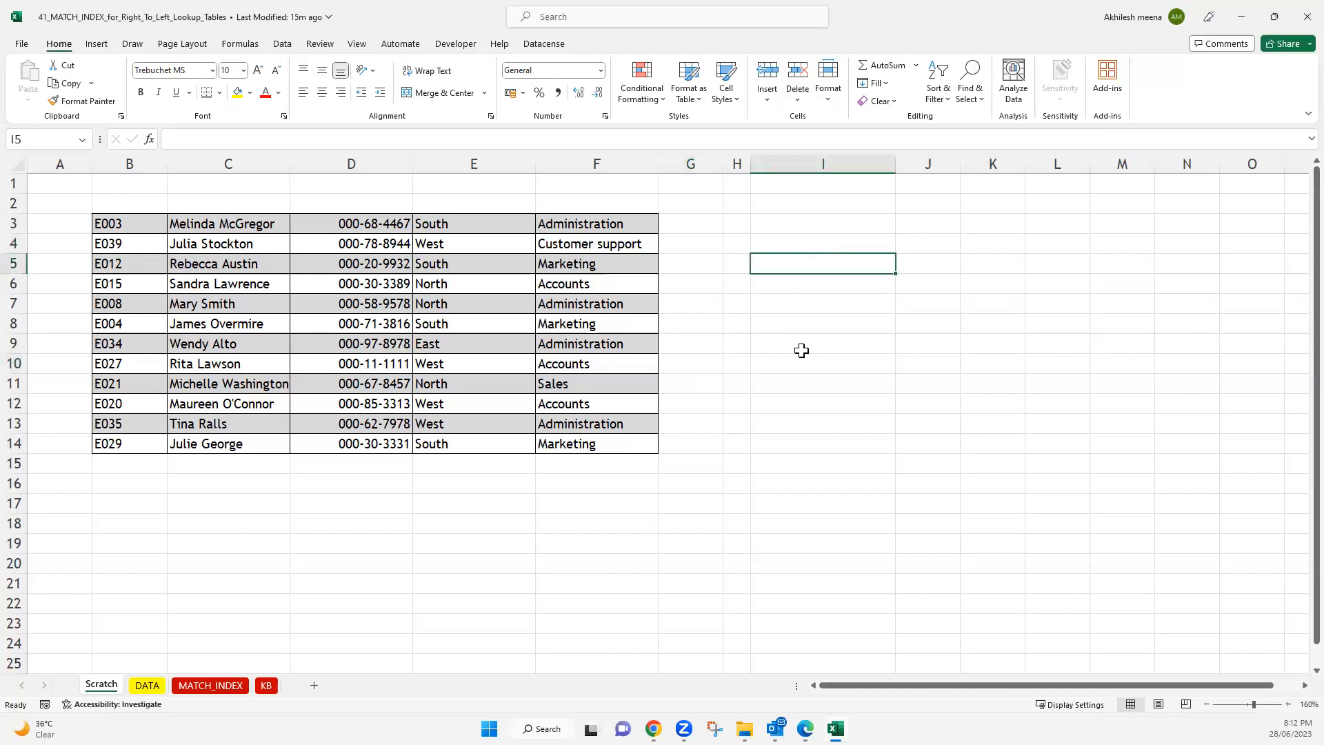
{"action": "scroll", "coordinate": [801, 350], "scroll_direction": "down", "scroll_amount": 1, "text": "ctrl"}
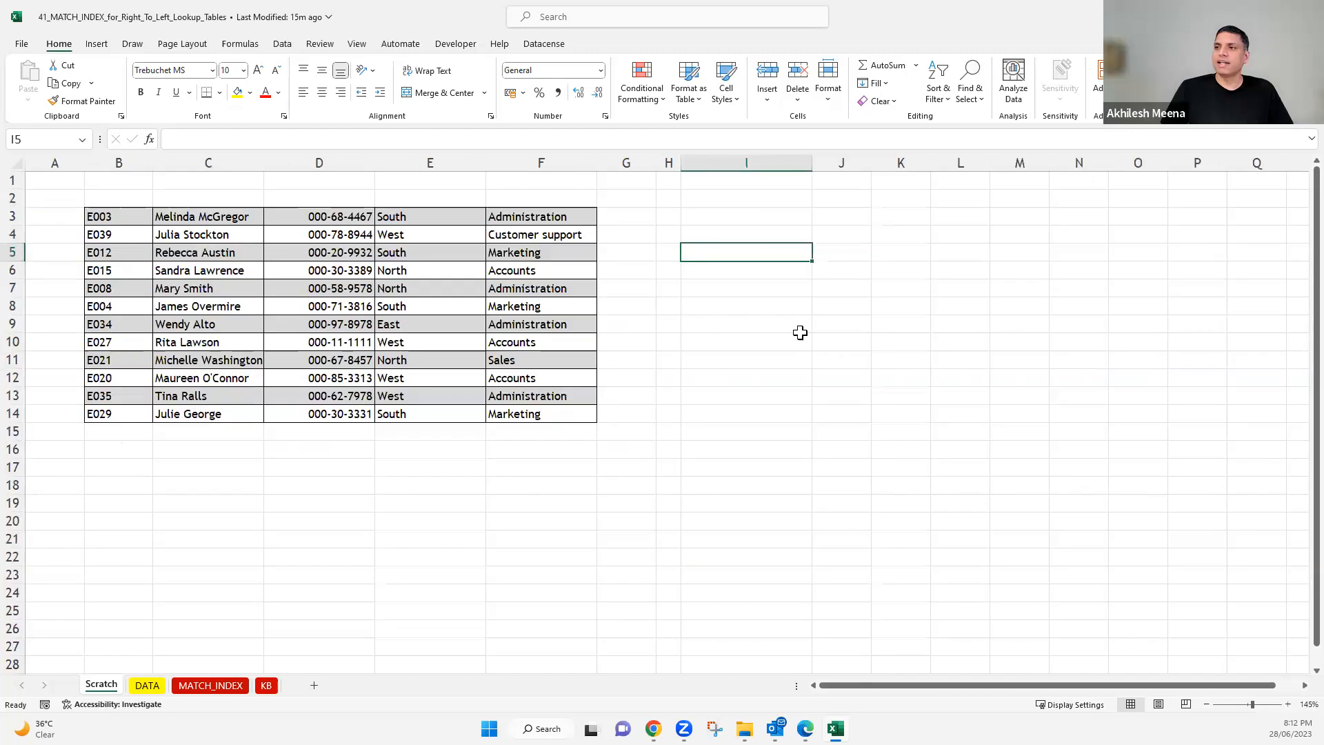
{"action": "left_click", "coordinate": [779, 217]}
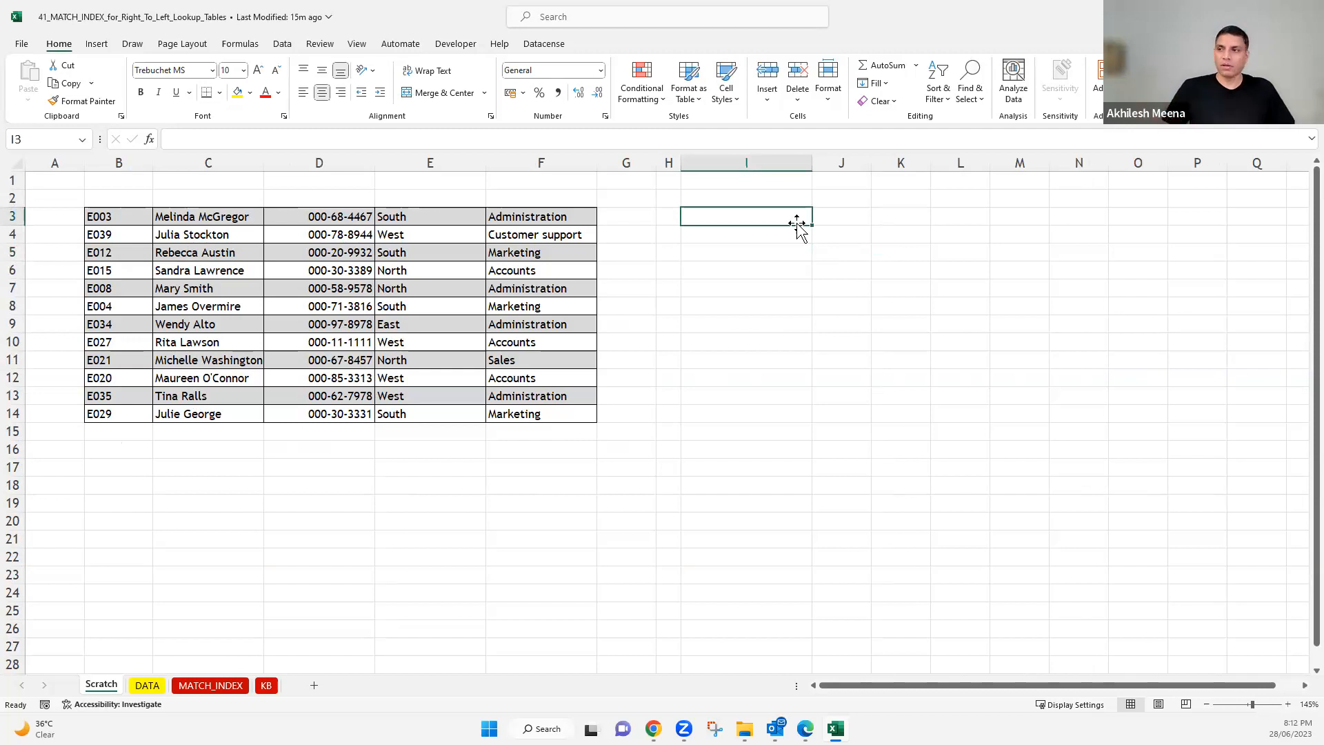
- Enter the labels Vlookup in cell I2 and Xlookup in cell I3 of the Scratch sheet
{"action": "left_click", "coordinate": [768, 198]}
{"action": "type", "text": "Vl"}
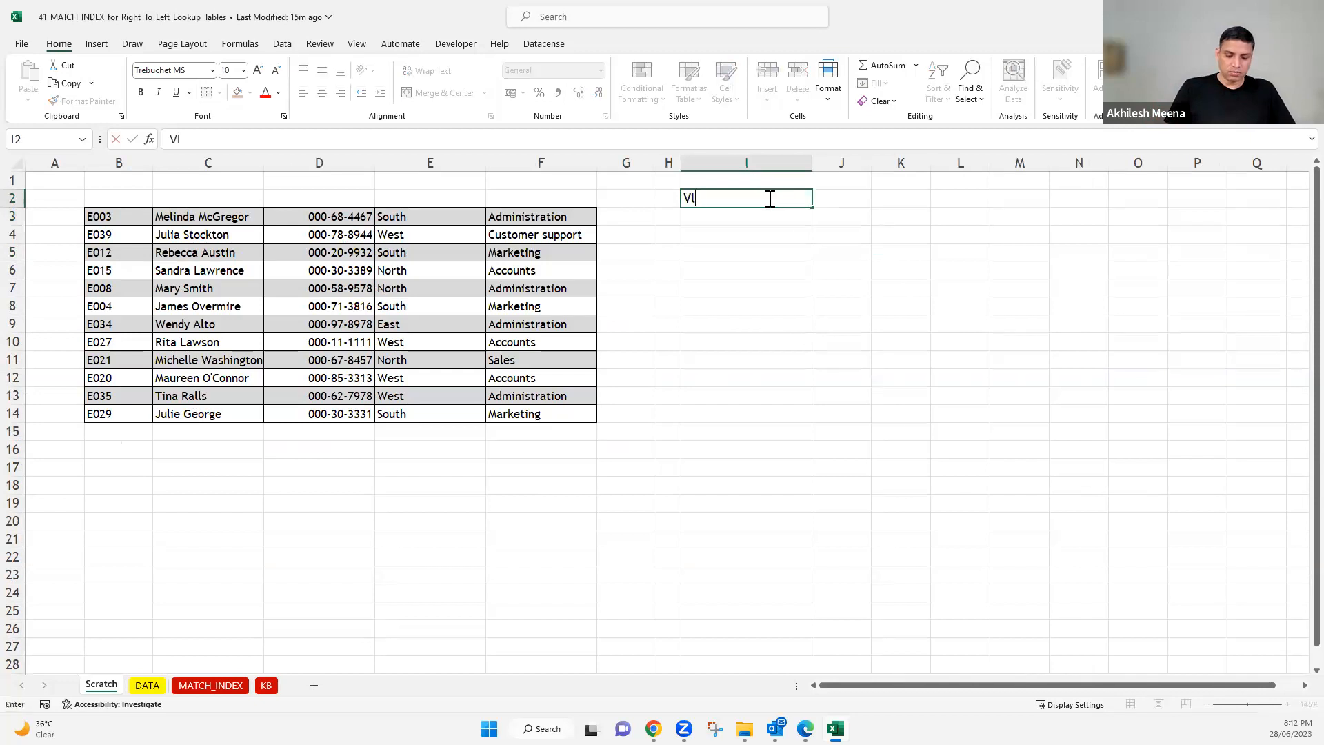
{"action": "type", "text": "ookup"}
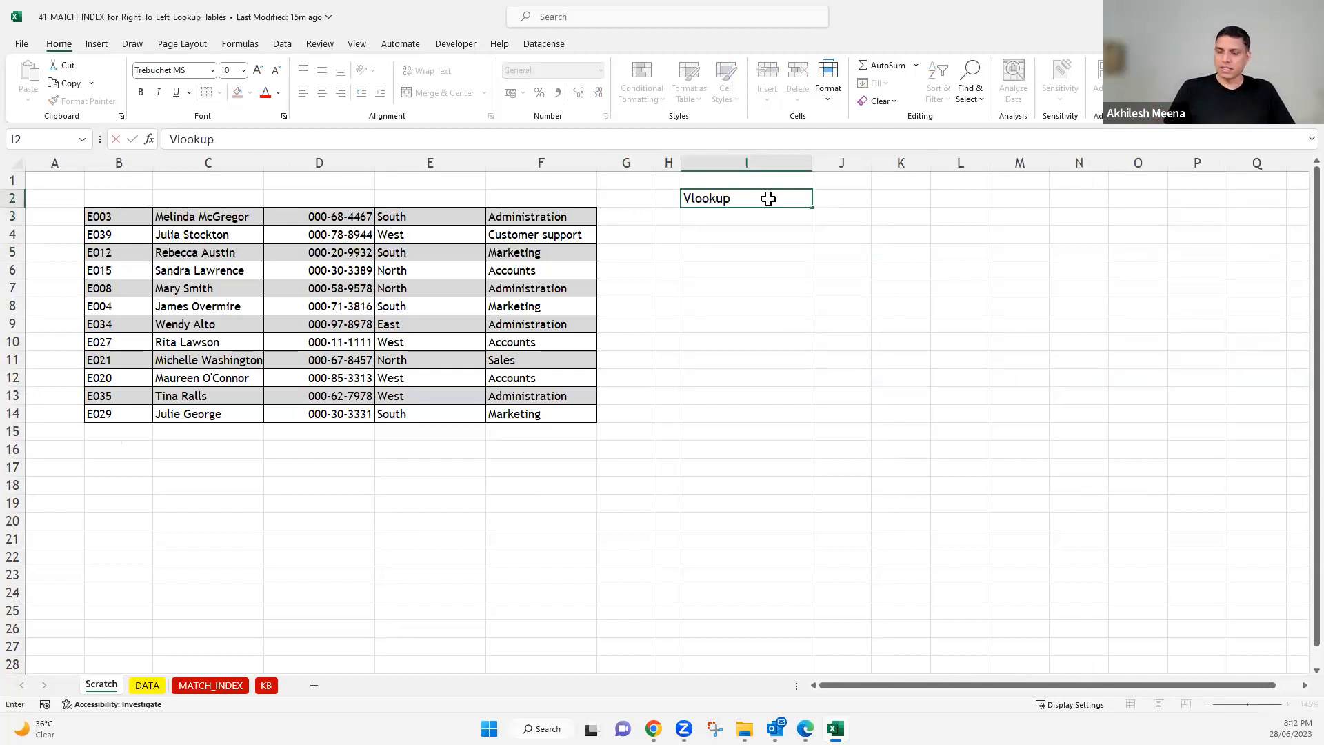
{"action": "key", "text": "Return"}
{"action": "type", "text": "X"}
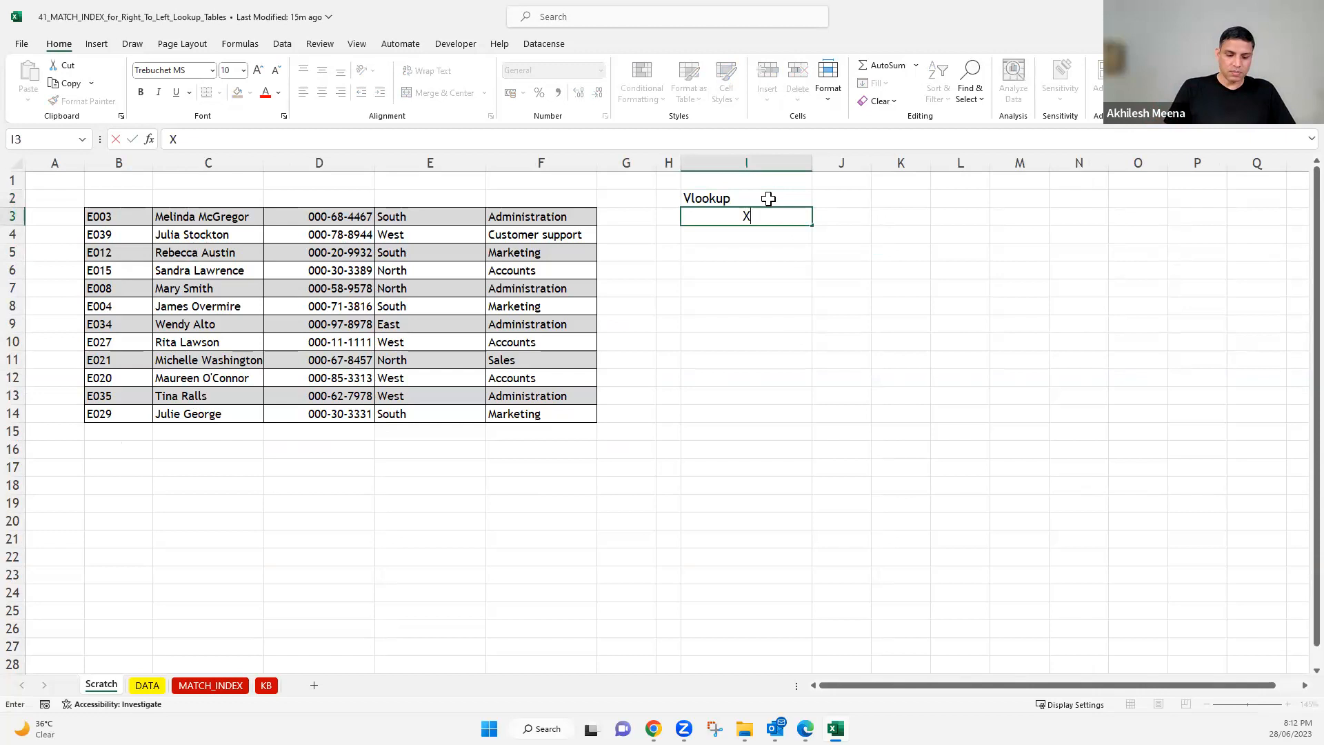
{"action": "type", "text": "lookup"}
{"action": "key", "text": "Return"}
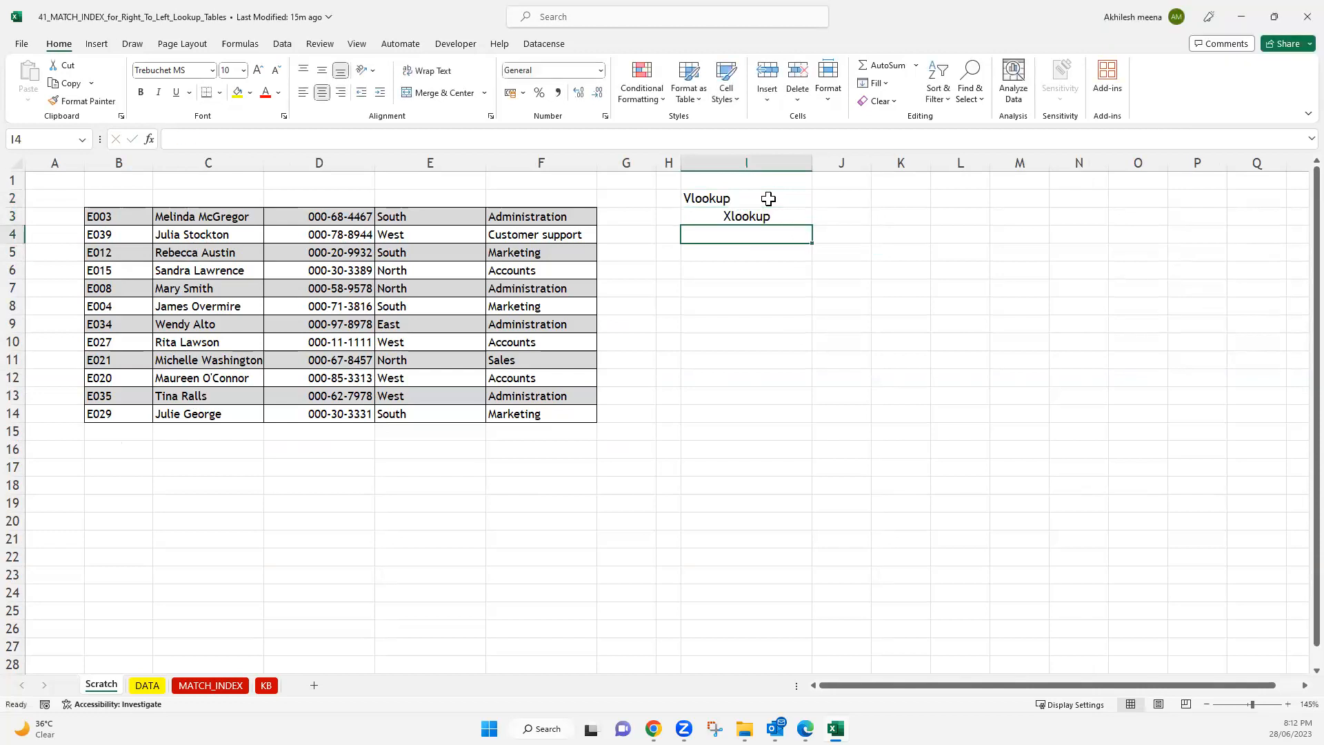
- Add the labels Match in cell I4 and Index in cell I5 below the existing lookup names
{"action": "type", "text": "Mart"}
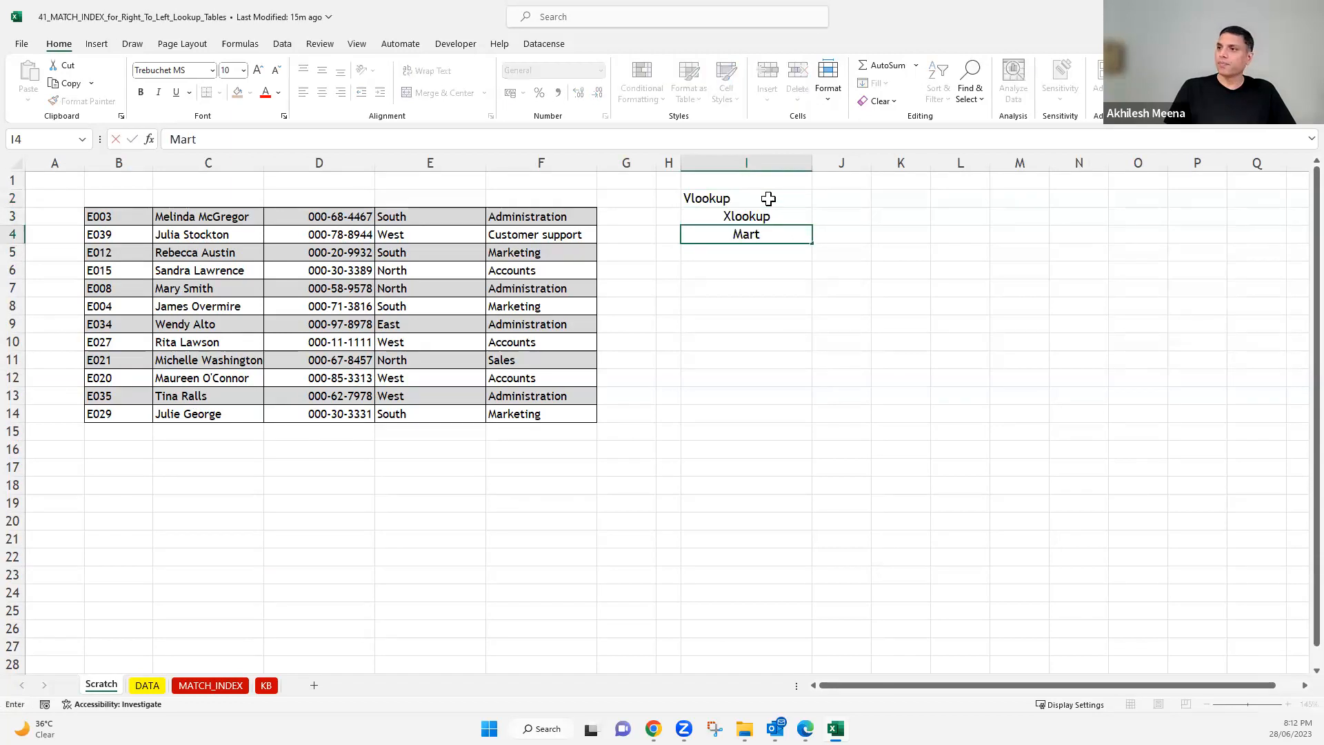
{"action": "key", "text": "BackSpace"}
{"action": "key", "text": "BackSpace"}
{"action": "type", "text": "tch +"}
{"action": "key", "text": "BackSpace"}
{"action": "key", "text": "BackSpace"}
{"action": "key", "text": "Return"}
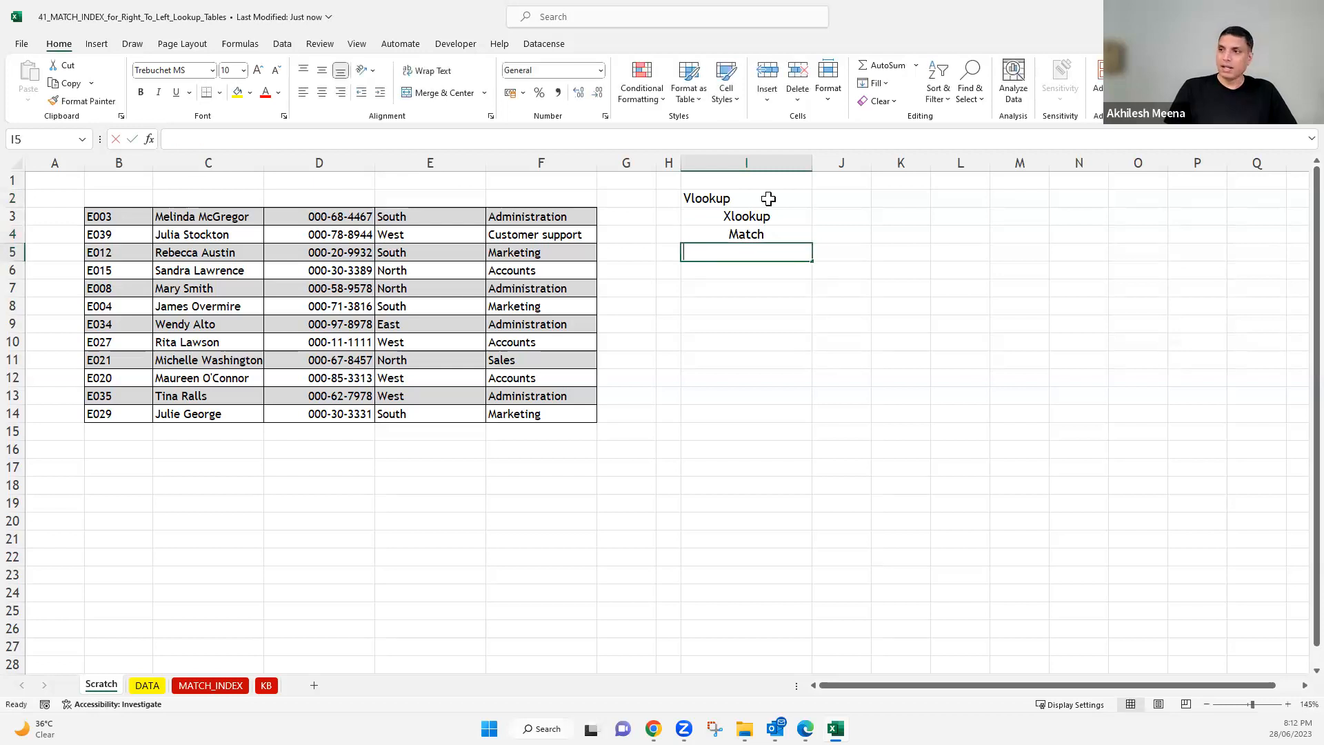
{"action": "type", "text": "Index"}
{"action": "key", "text": "Return"}
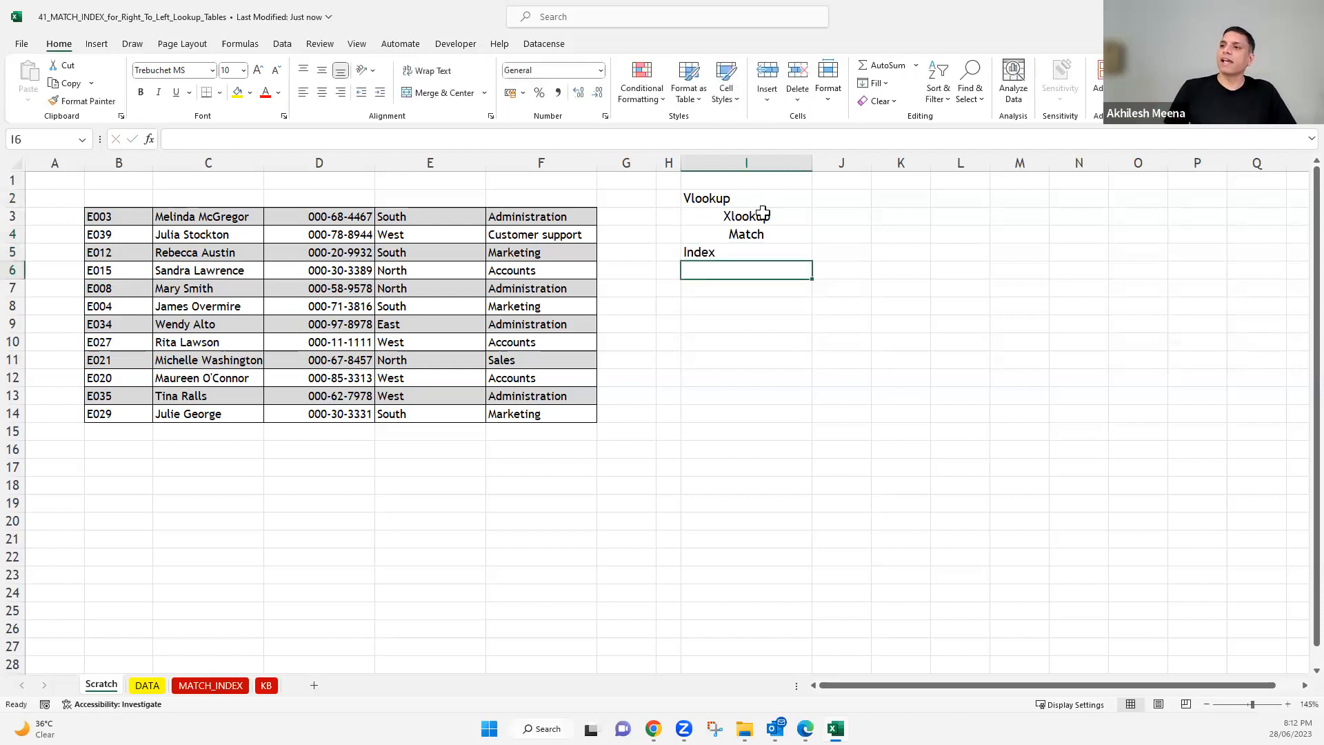
- Move the Xlookup label to cell I7 and left-align the labels in I2:I5
{"action": "left_click", "coordinate": [770, 220]}
{"action": "left_click_drag", "start_coordinate": [765, 226], "coordinate": [758, 297]}
{"action": "key", "text": "Down"}
{"action": "key", "text": "Down"}
{"action": "left_click_drag", "start_coordinate": [725, 198], "coordinate": [725, 252]}
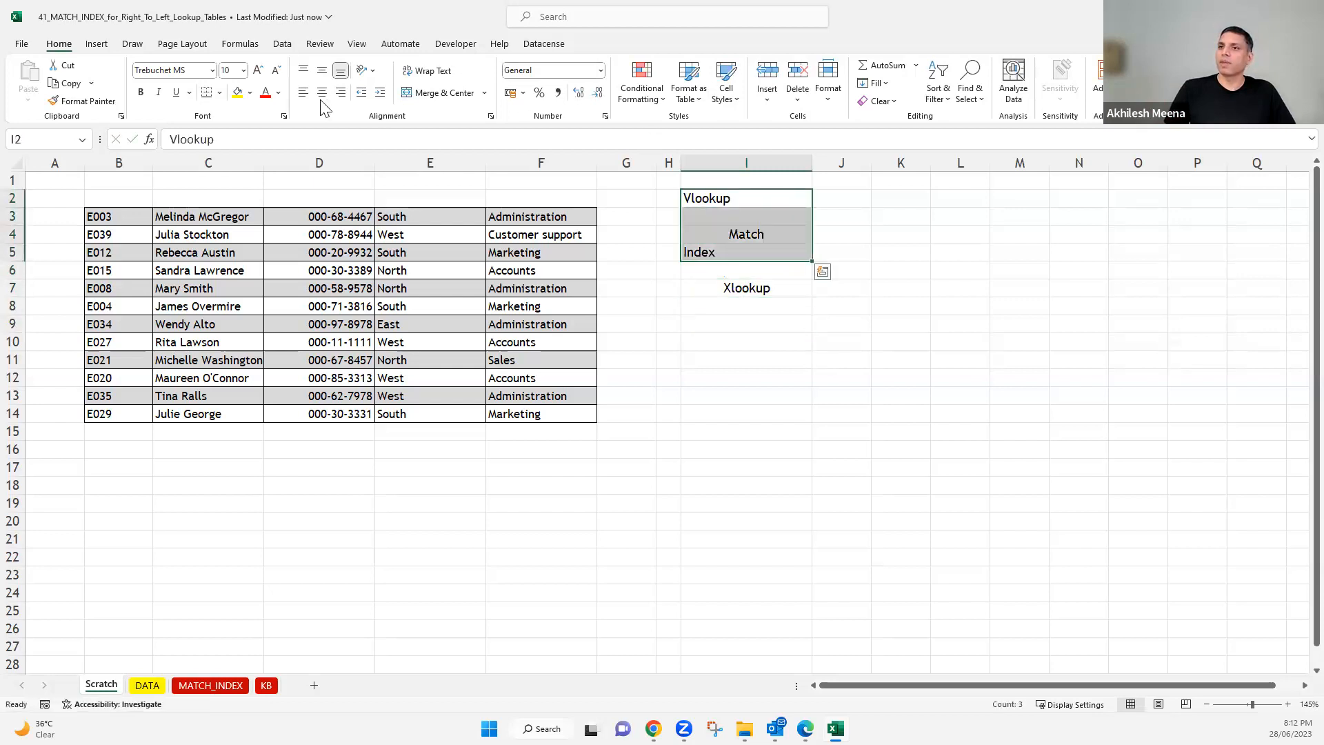
{"action": "left_click", "coordinate": [784, 374]}
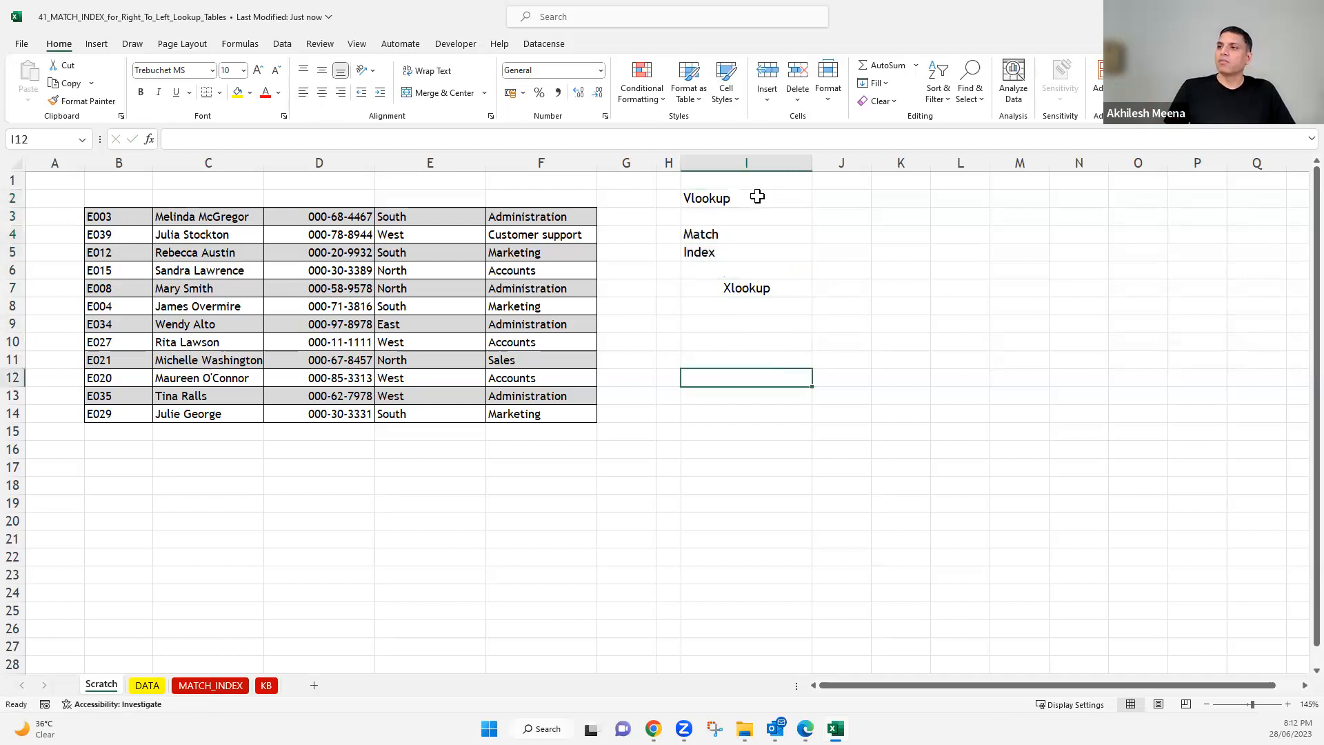
{"action": "key", "text": "ctrl+Up"}
{"action": "key", "text": "ctrl+Up"}
{"action": "key", "text": "ctrl+Up"}
{"action": "key", "text": "ctrl+Up"}
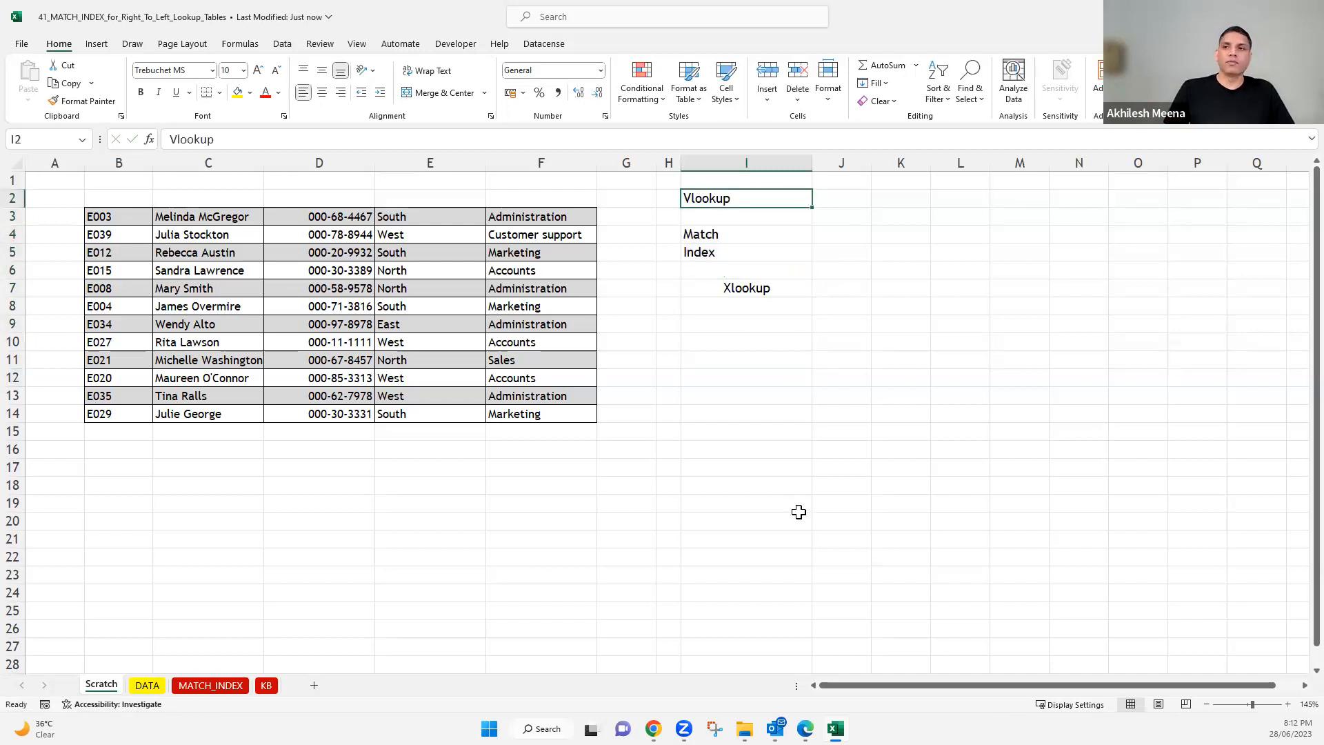
- Examine the whole employee table on the DATA sheet and the INDEX formula in the SSN column of the MATCH_INDEX sheet
{"action": "left_click", "coordinate": [153, 686]}
{"action": "left_click", "coordinate": [89, 160]}
{"action": "key", "text": "ctrl+a"}
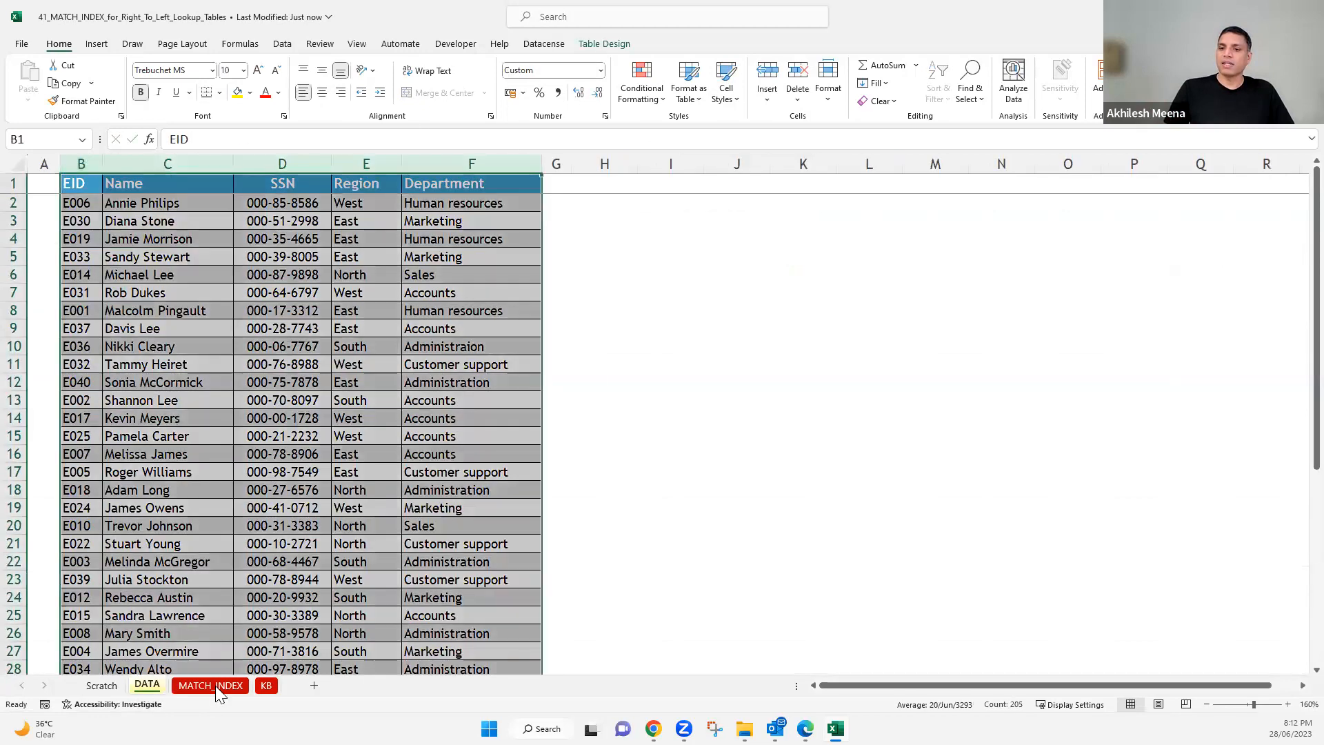
{"action": "left_click", "coordinate": [214, 686]}
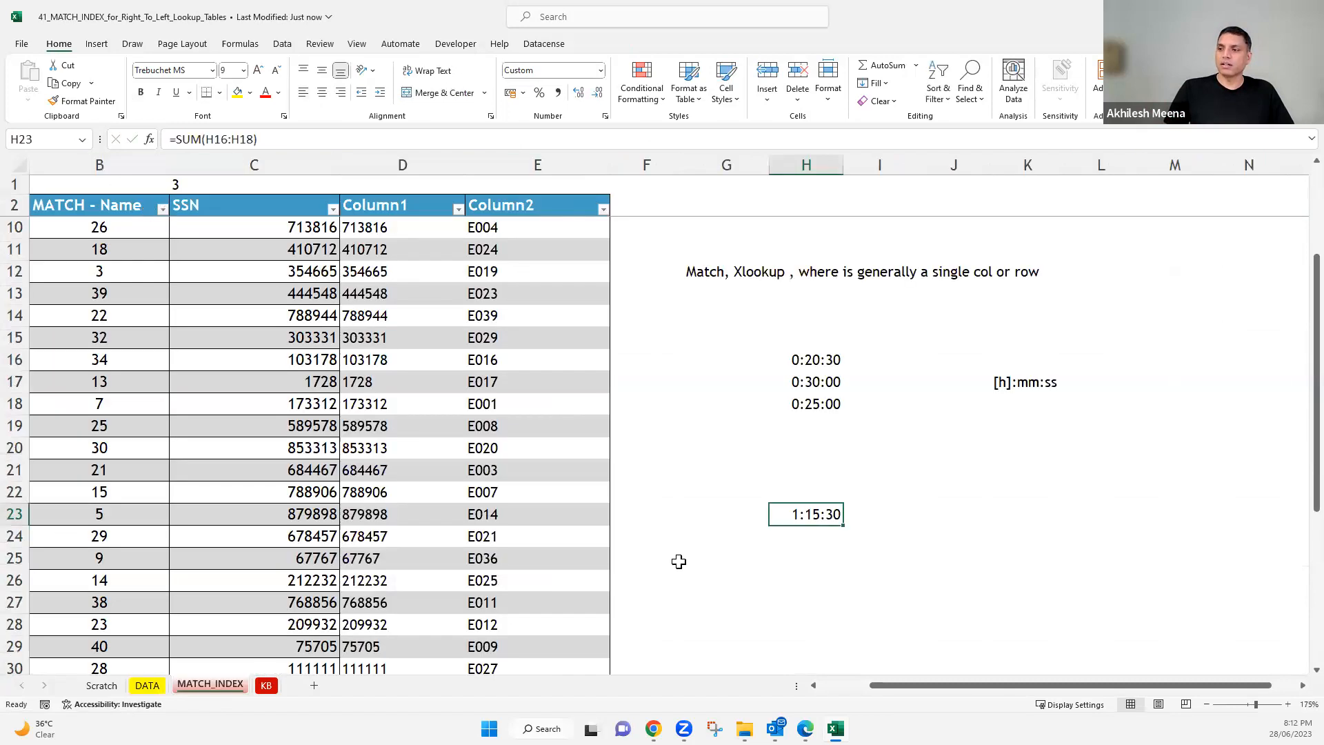
{"action": "left_click", "coordinate": [253, 294]}
{"action": "left_click", "coordinate": [839, 685]}
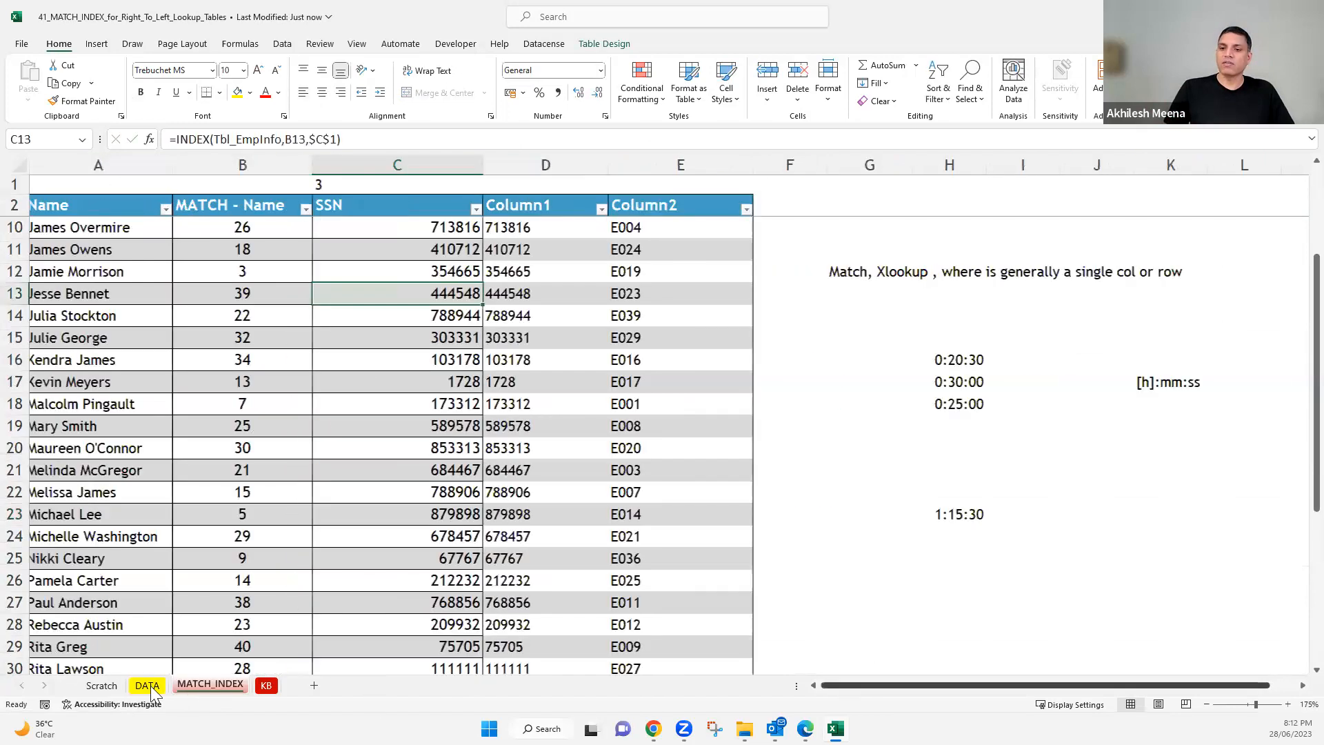
{"action": "left_click", "coordinate": [149, 685]}
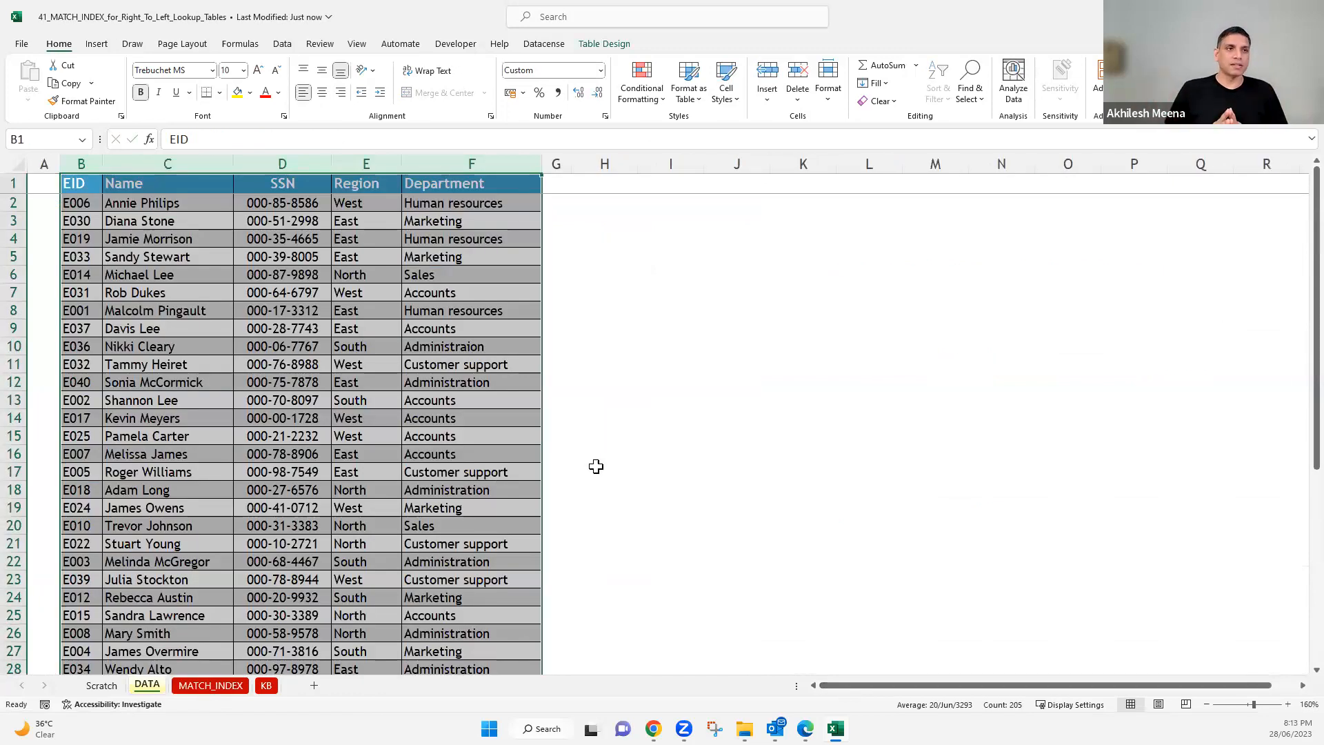
{"action": "left_click", "coordinate": [693, 271]}
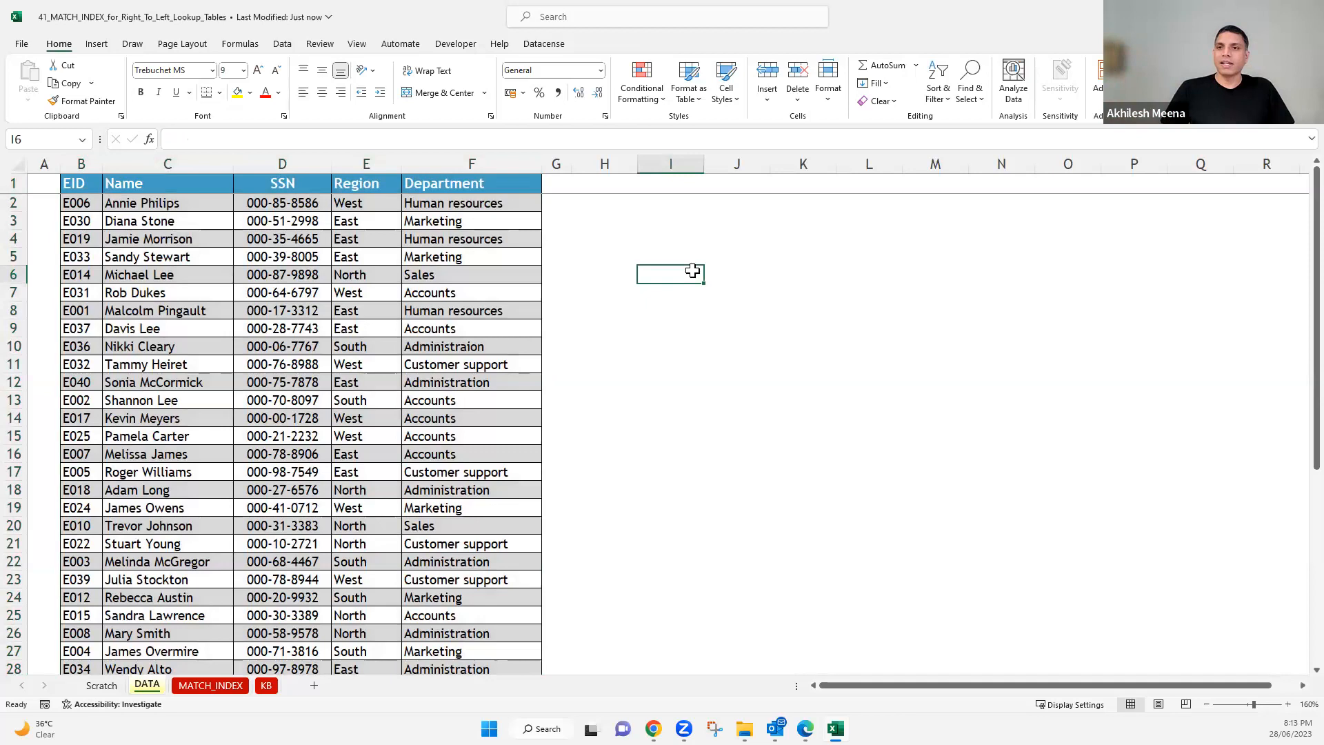
- Review the Name column on the MATCH_INDEX sheet and the full table record in row 14
{"action": "left_click", "coordinate": [211, 685]}
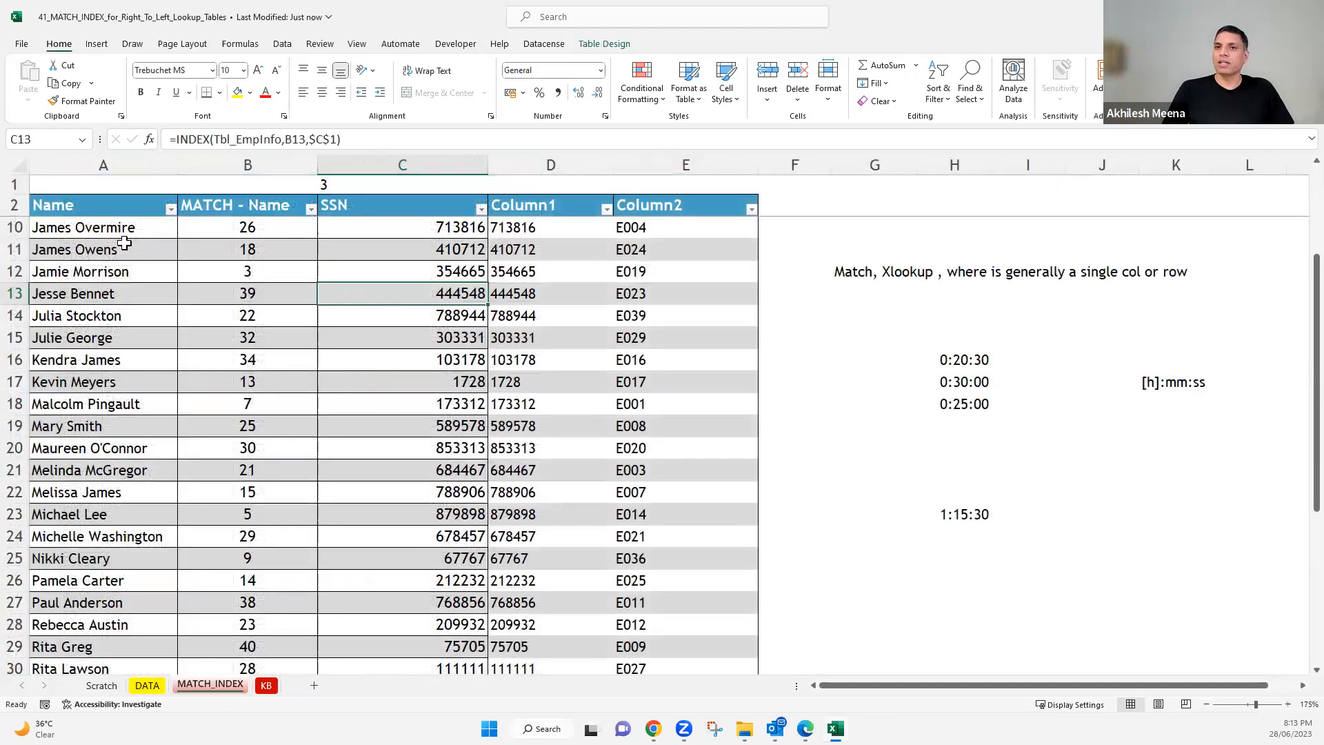
{"action": "left_click", "coordinate": [82, 227]}
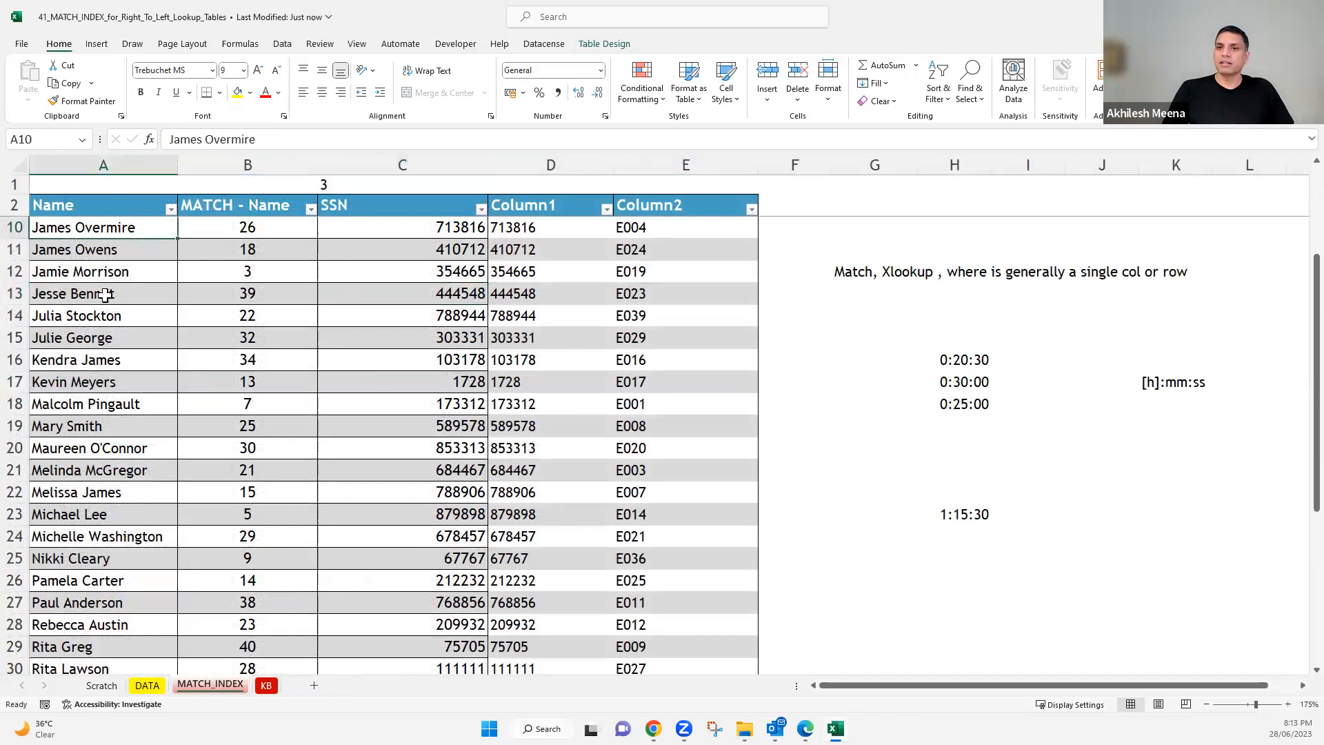
{"action": "left_click", "coordinate": [62, 319]}
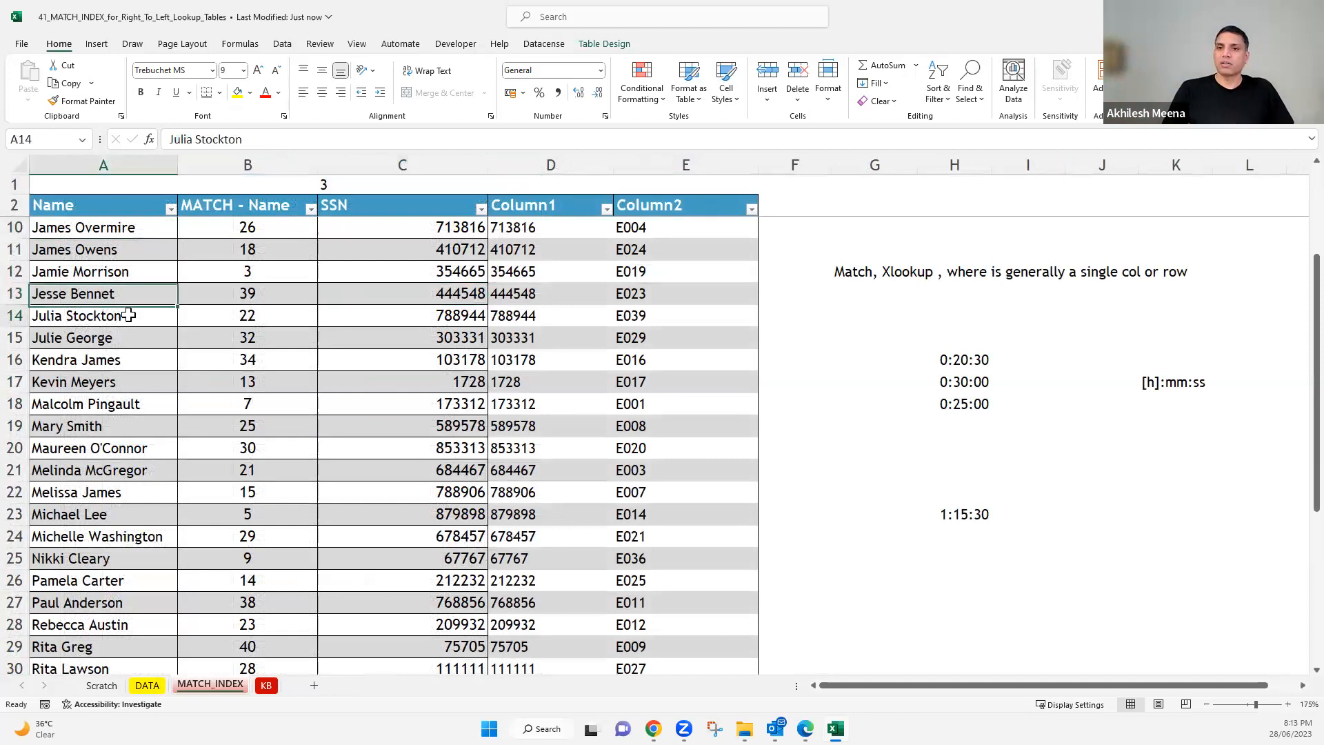
{"action": "key", "text": "ctrl+shift+Right"}
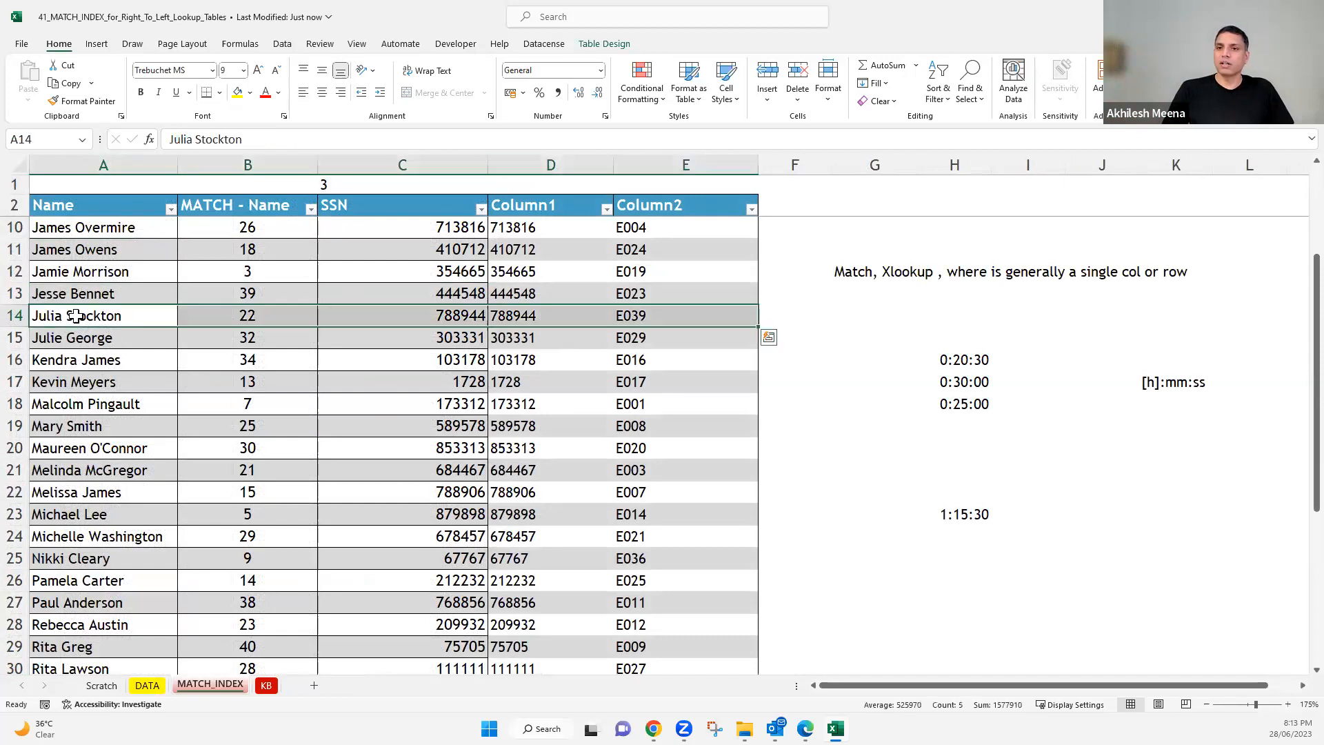
{"action": "key", "text": "ctrl+shift+Left"}
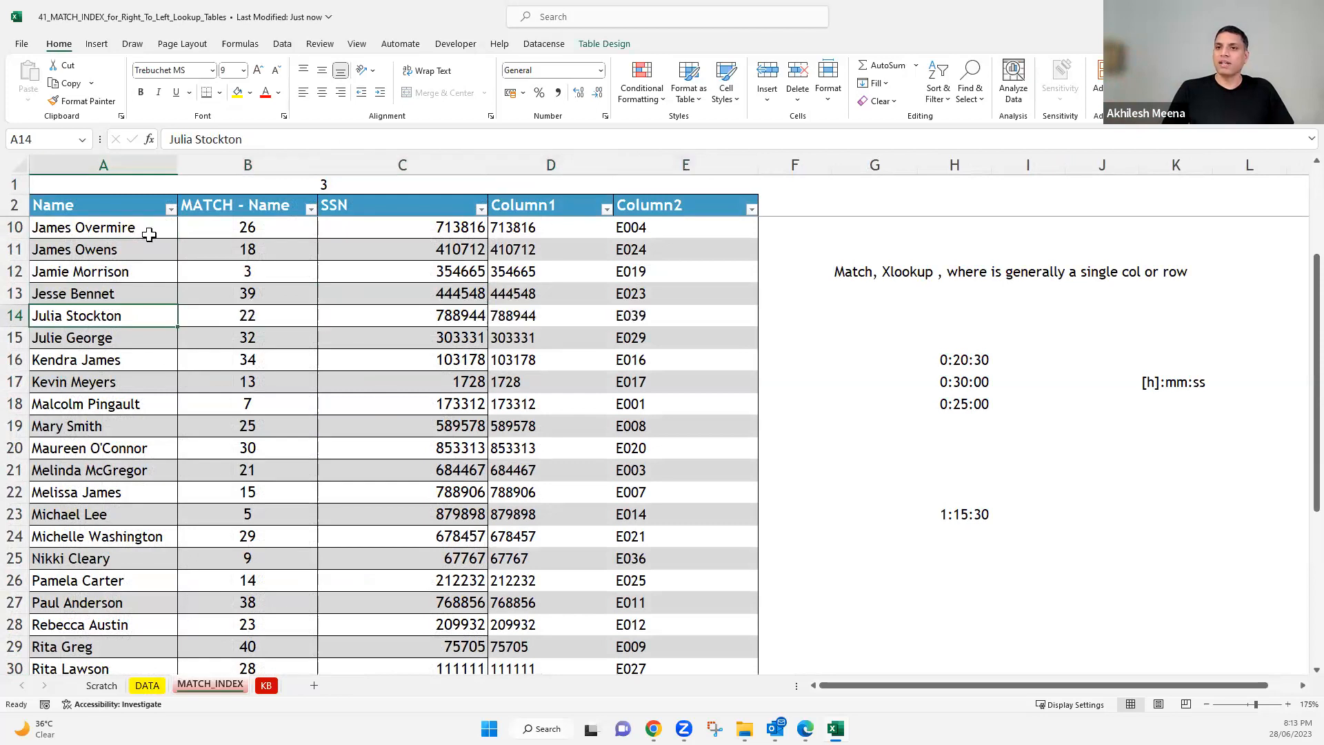
- Look through the Name column of the employee table on the DATA sheet down to its last record and back
{"action": "key", "text": "ctrl+Page_Up"}
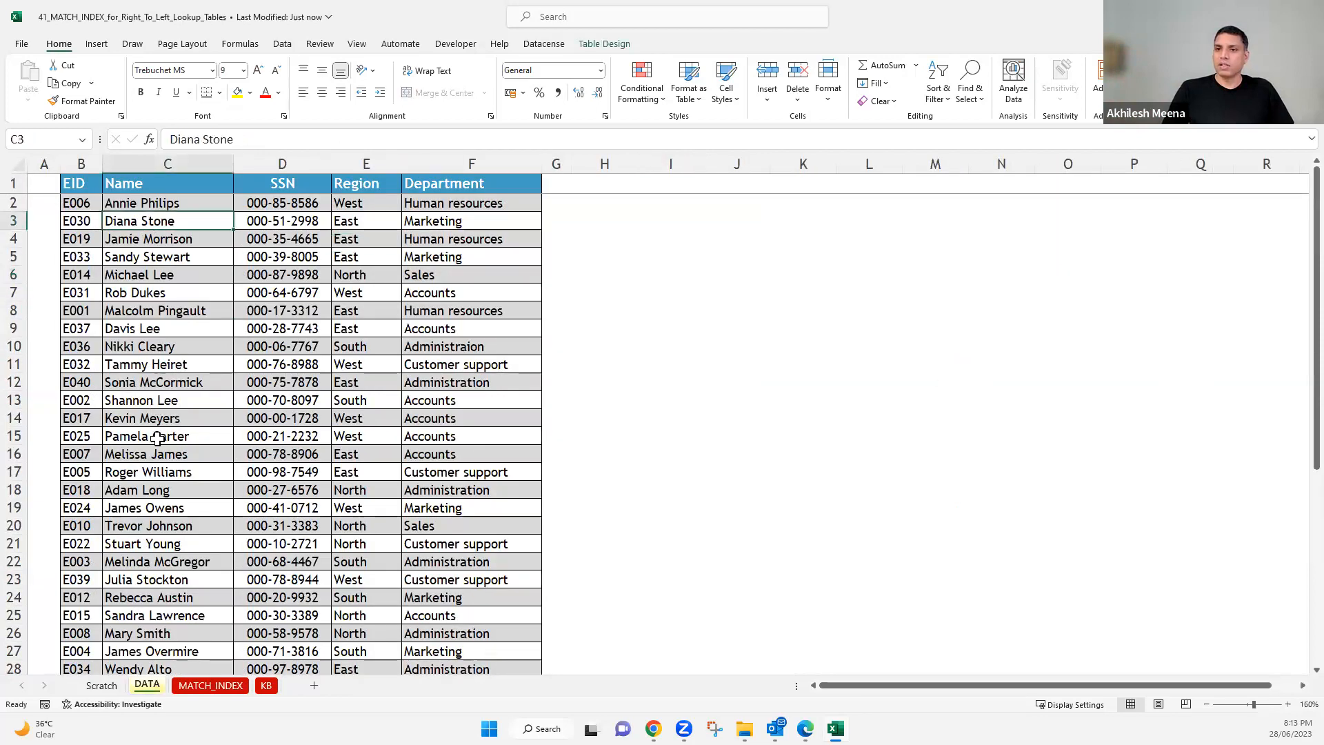
{"action": "scroll", "coordinate": [161, 444], "scroll_direction": "down", "scroll_amount": 2}
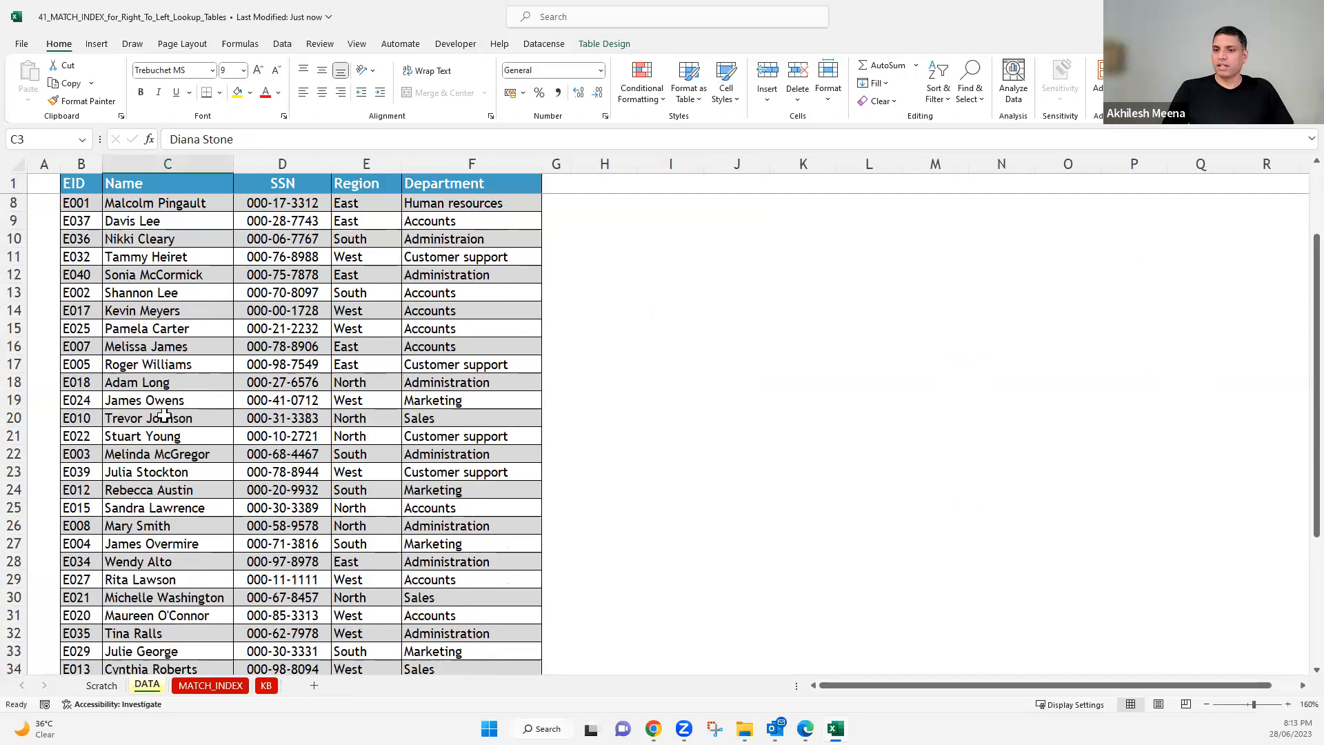
{"action": "scroll", "coordinate": [161, 414], "scroll_direction": "up", "scroll_amount": 2}
{"action": "scroll", "coordinate": [157, 524], "scroll_direction": "down", "scroll_amount": 8}
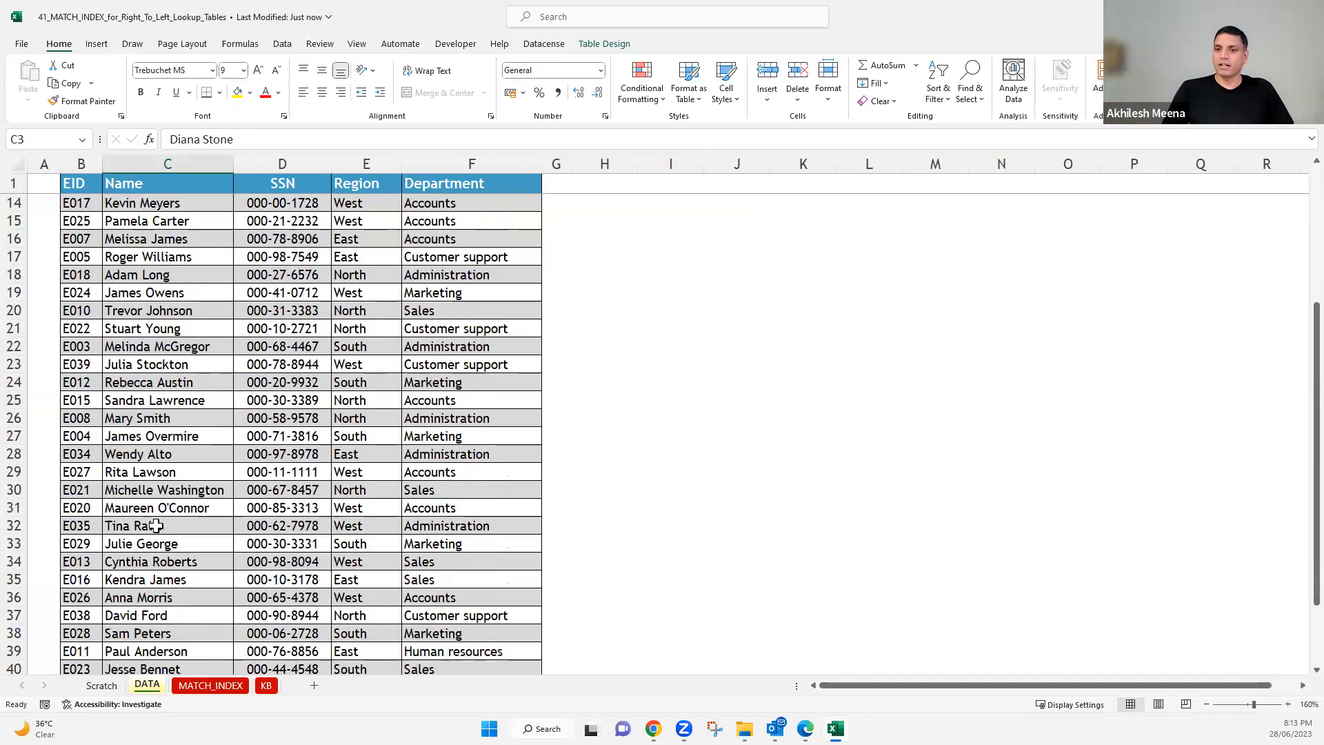
{"action": "scroll", "coordinate": [157, 523], "scroll_direction": "up", "scroll_amount": 2}
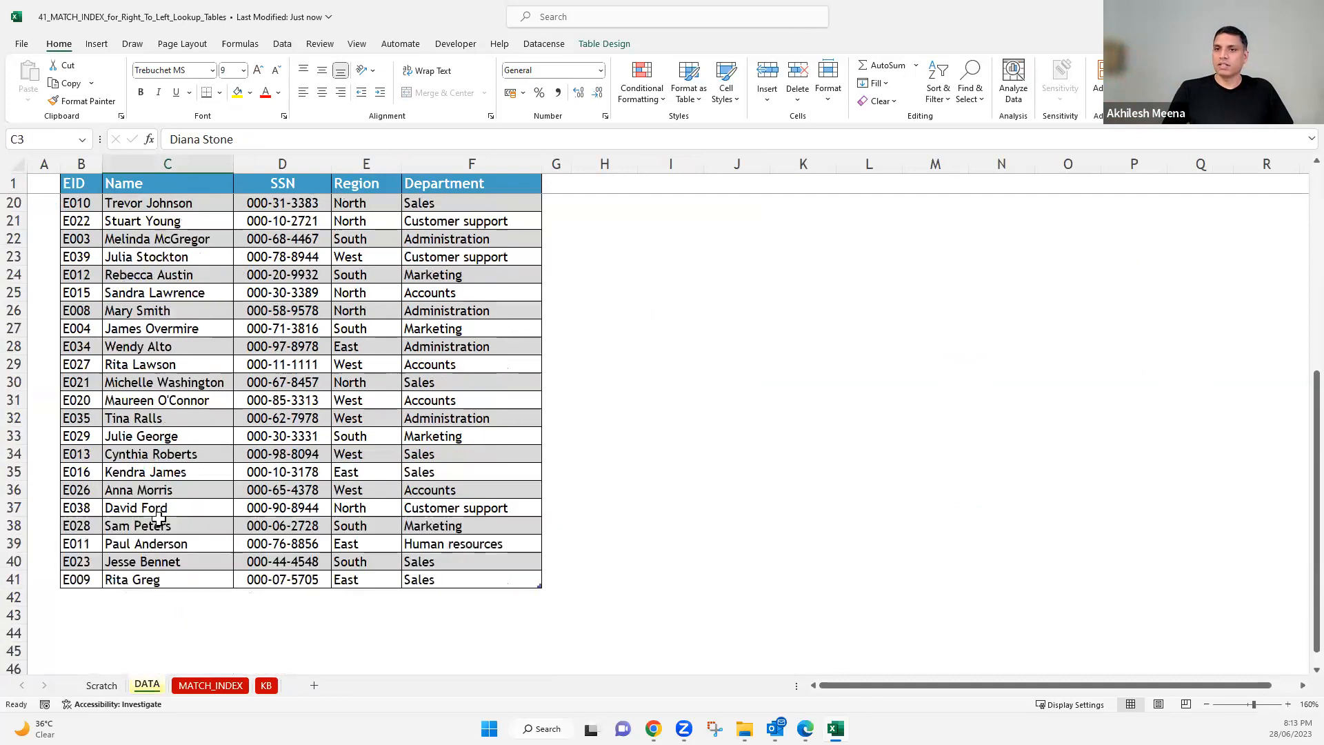
{"action": "scroll", "coordinate": [159, 519], "scroll_direction": "up", "scroll_amount": 6}
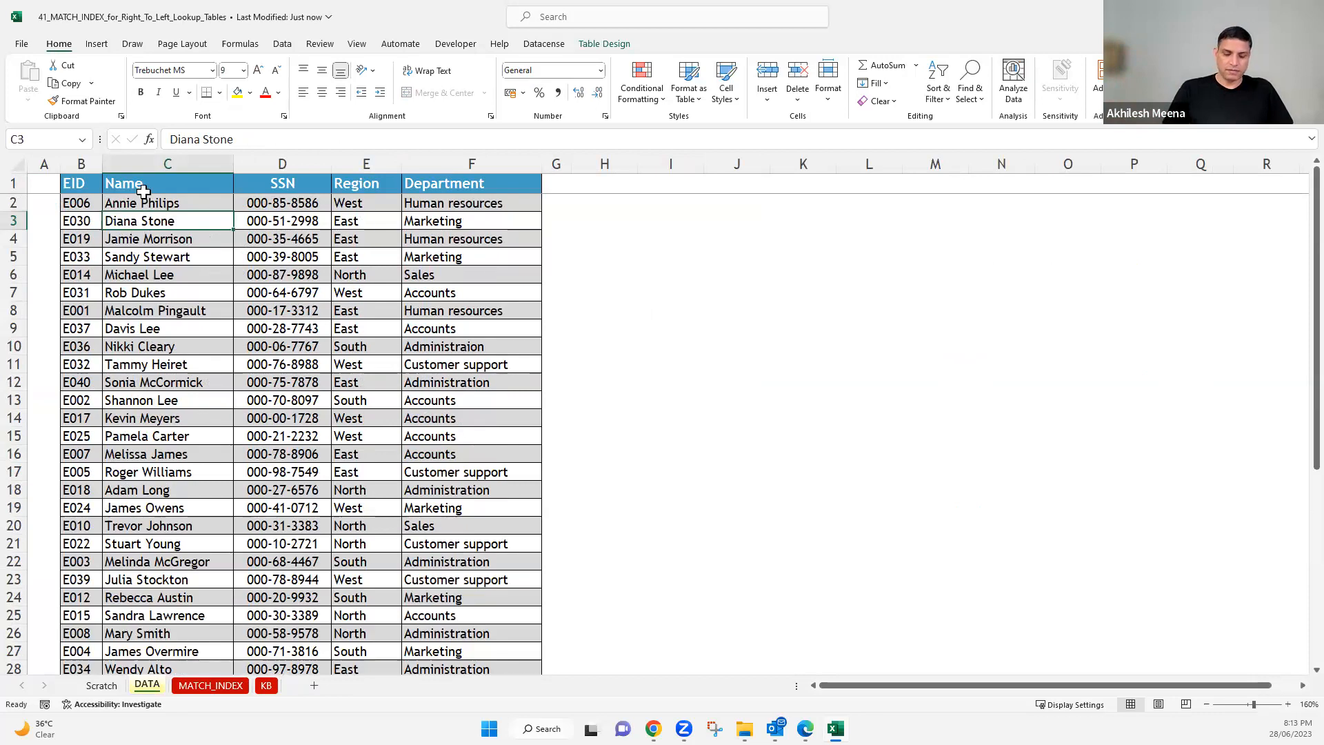
- Search the DATA sheet for an employee by first name and view the matching record in row 23
{"action": "key", "text": "ctrl+f"}
{"action": "type", "text": "julia"}
{"action": "key", "text": "Return"}
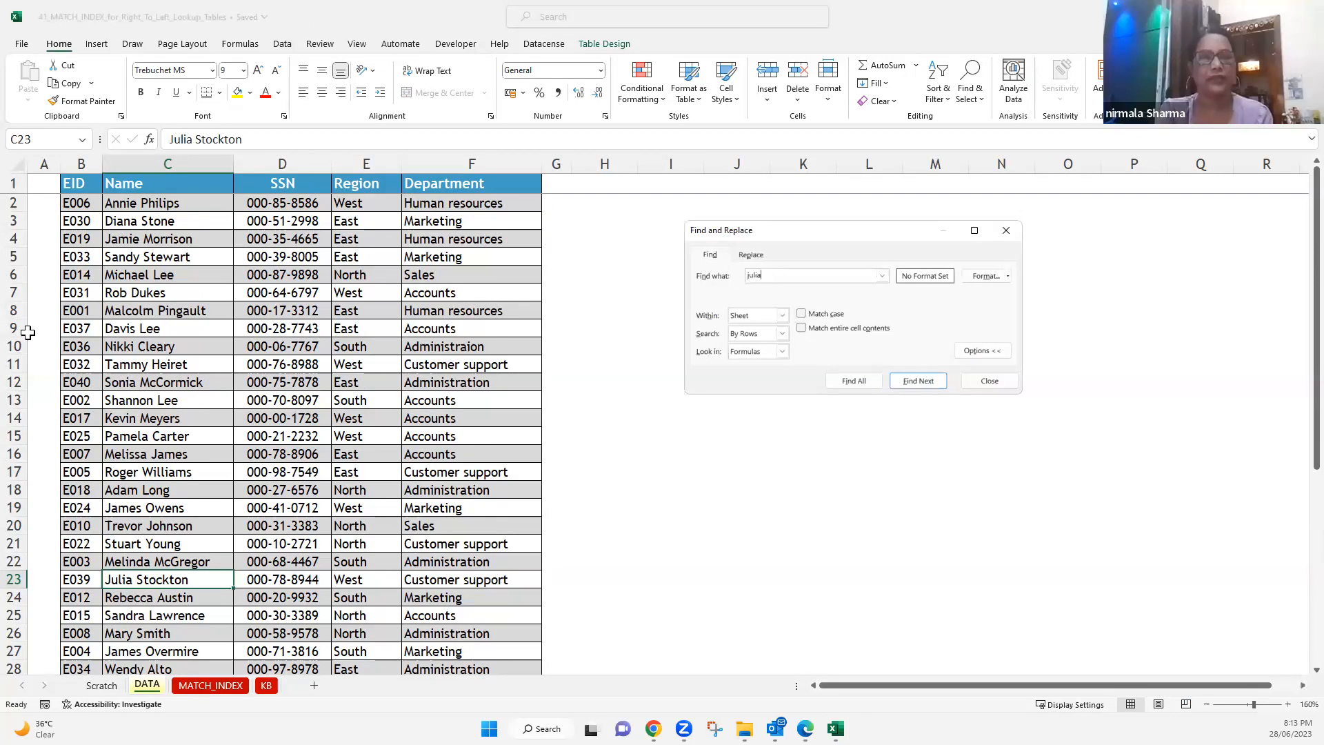
{"action": "left_click", "coordinate": [171, 587]}
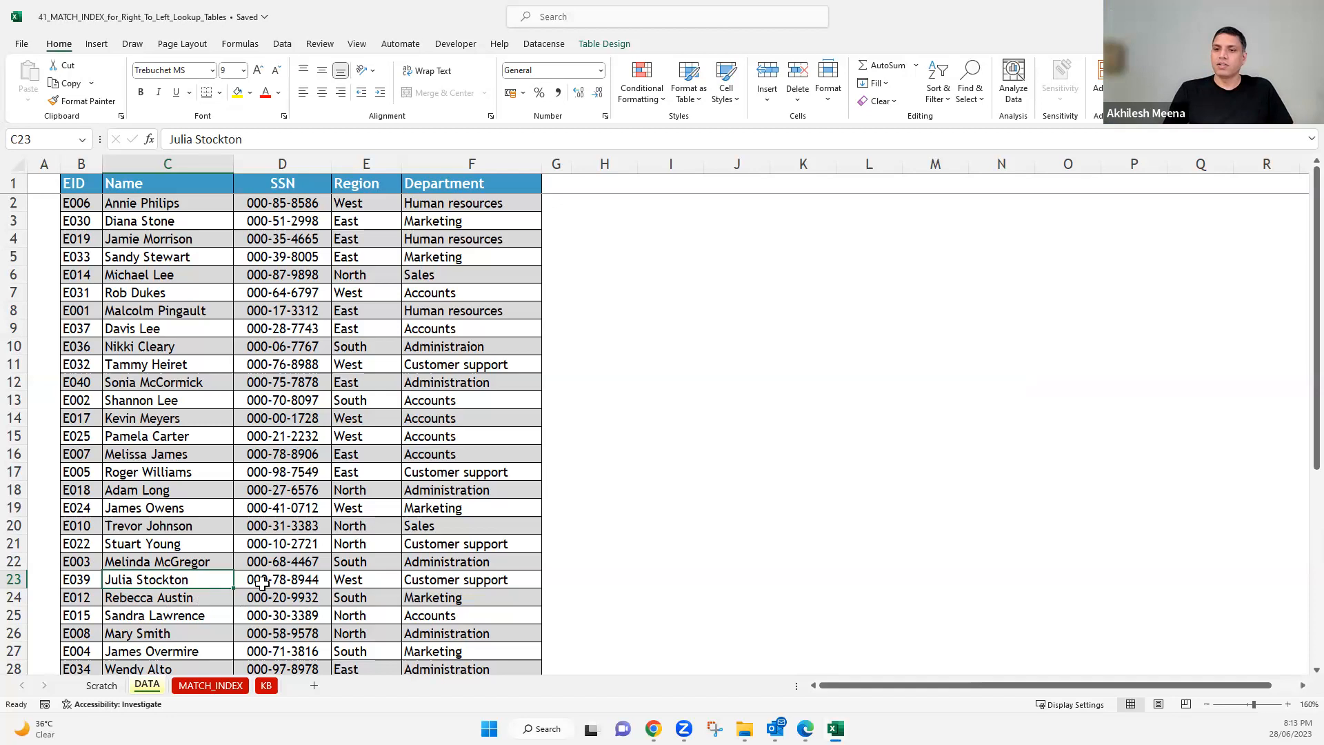
{"action": "scroll", "coordinate": [203, 453], "scroll_direction": "down", "scroll_amount": 3}
{"action": "scroll", "coordinate": [165, 422], "scroll_direction": "down", "scroll_amount": 1}
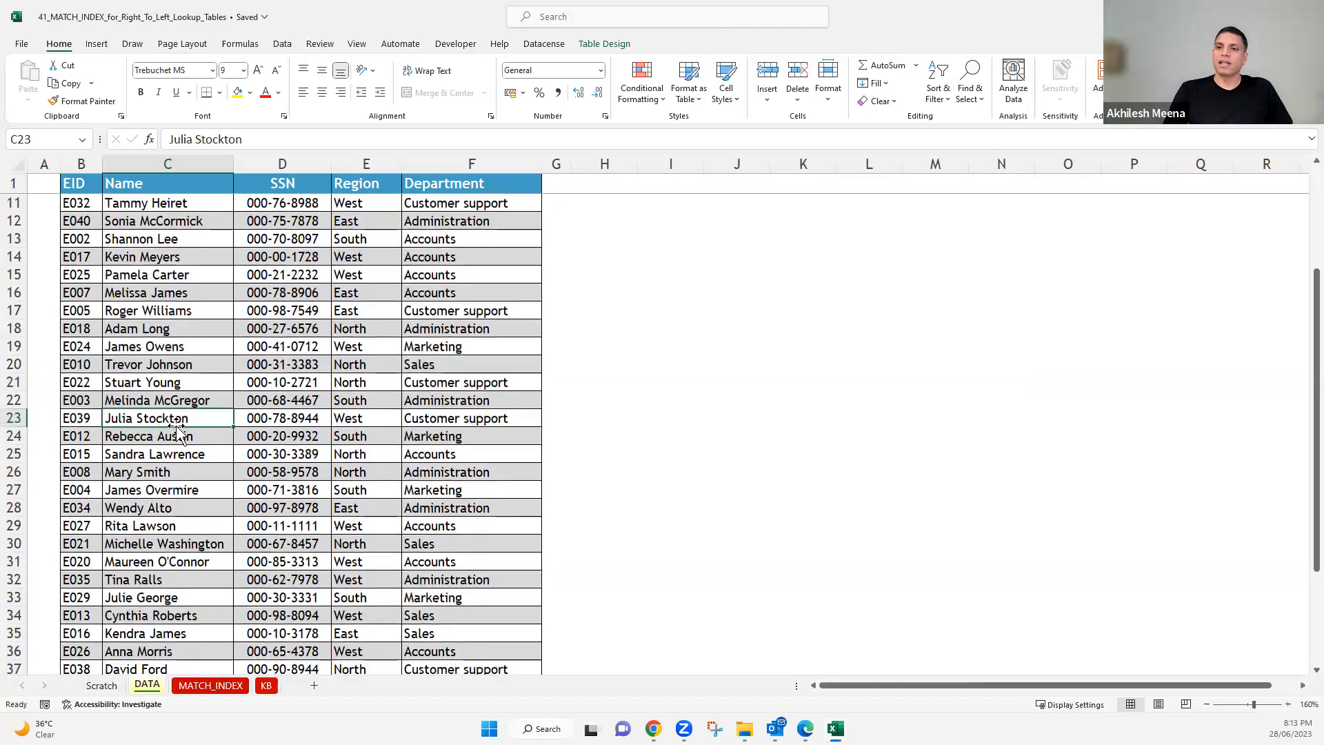
- Review the row positions returned by the MATCH formulas from B10 down on the MATCH_INDEX sheet, then return to the DATA sheet
{"action": "left_click", "coordinate": [220, 686]}
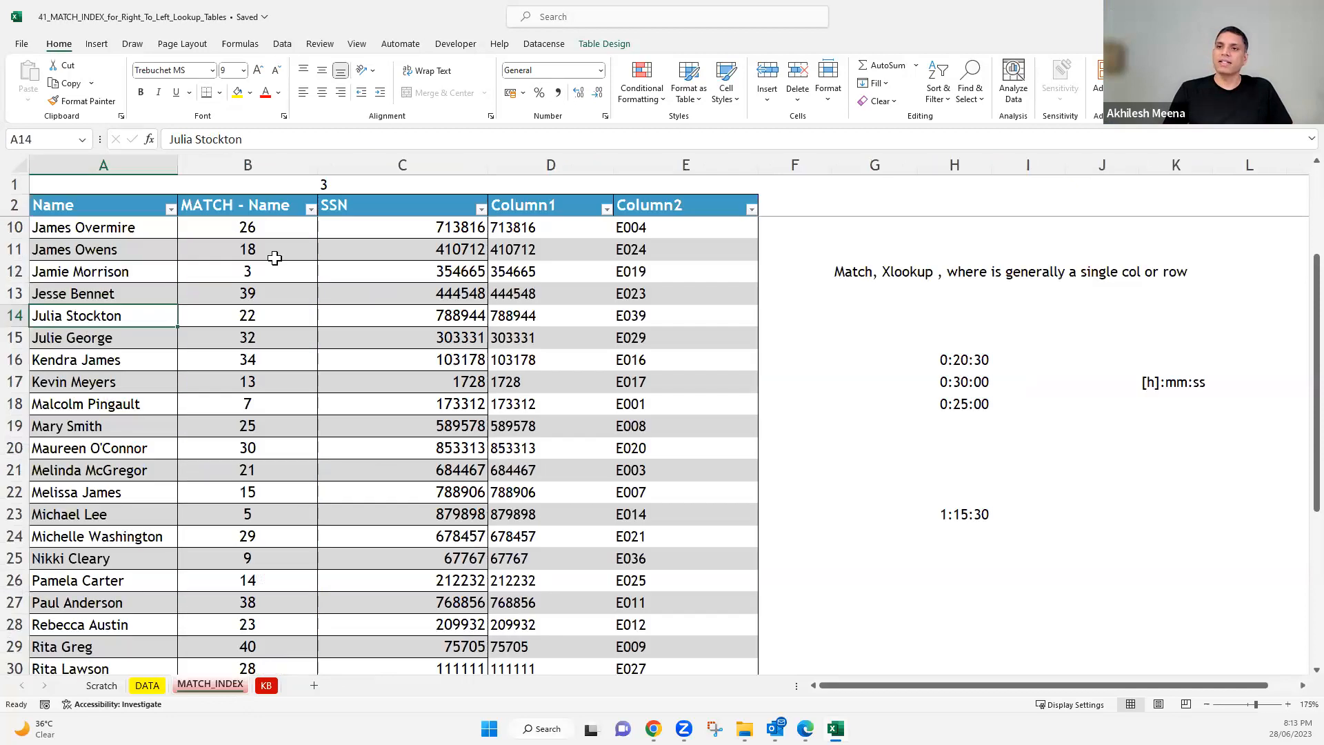
{"action": "left_click_drag", "start_coordinate": [259, 227], "coordinate": [267, 599]}
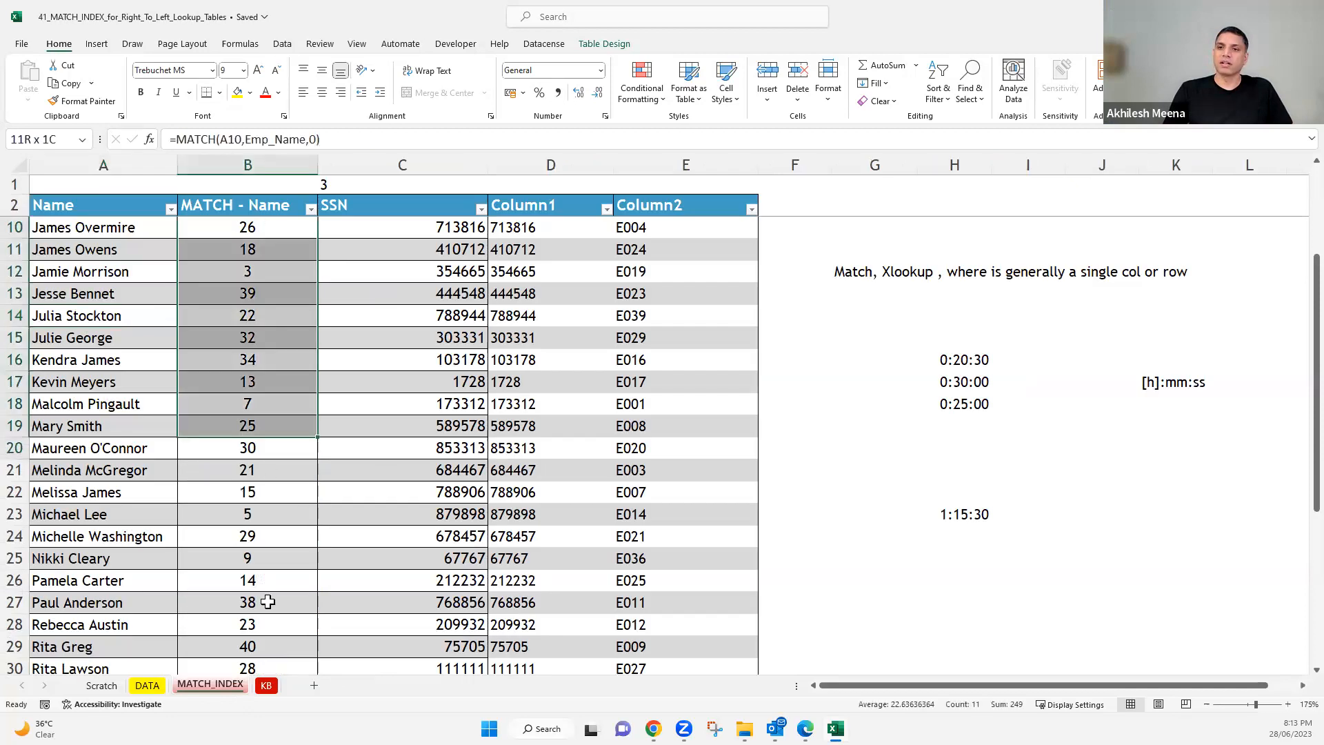
{"action": "left_click", "coordinate": [148, 686]}
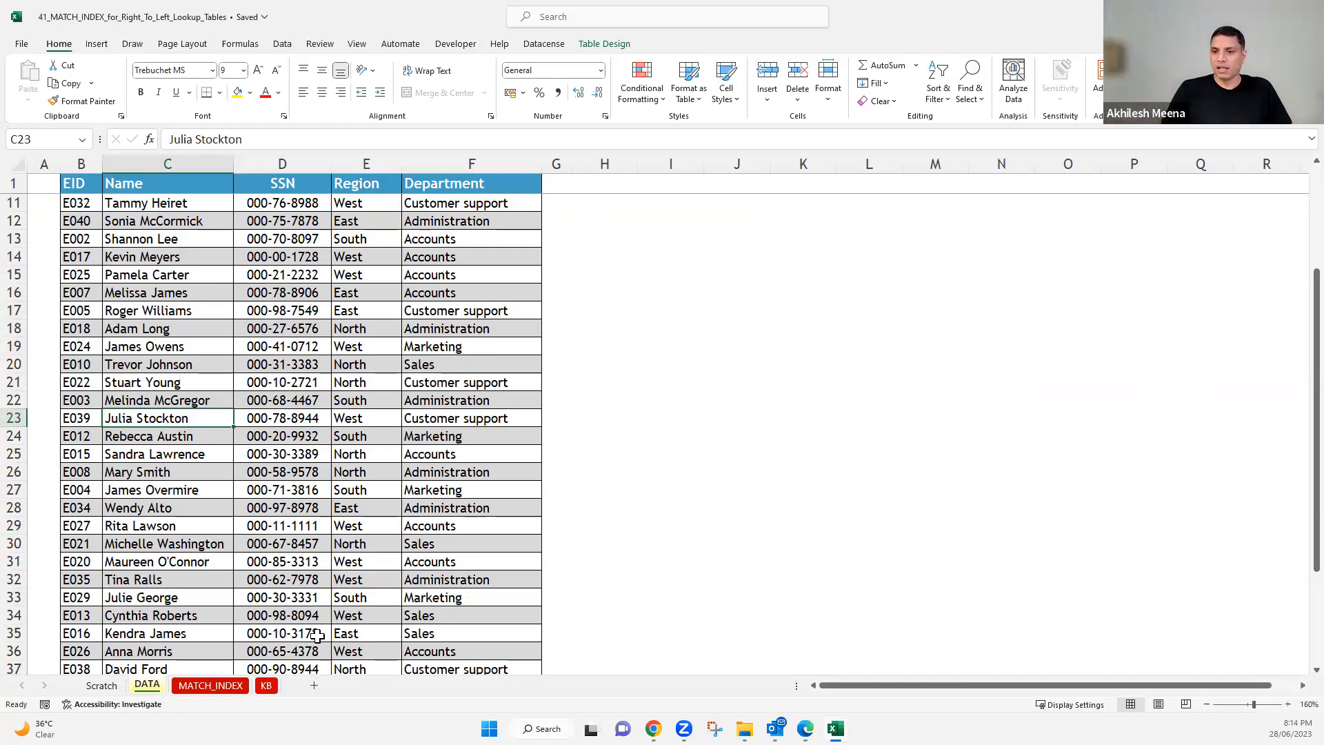
- Review the Vlookup, Match, Index and Xlookup labels in column I of the Scratch sheet, comparing the Match and Index pair with Xlookup
{"action": "key", "text": "ctrl+Page_Up"}
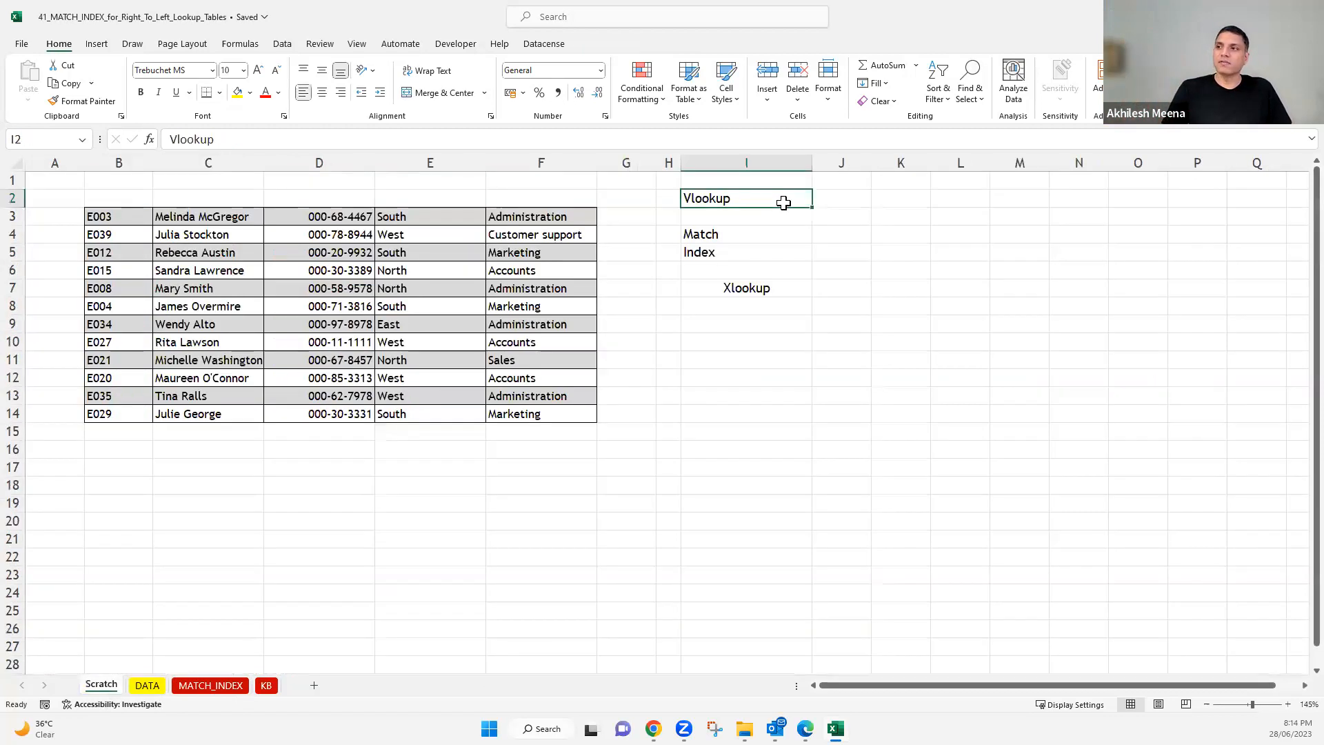
{"action": "left_click", "coordinate": [853, 198]}
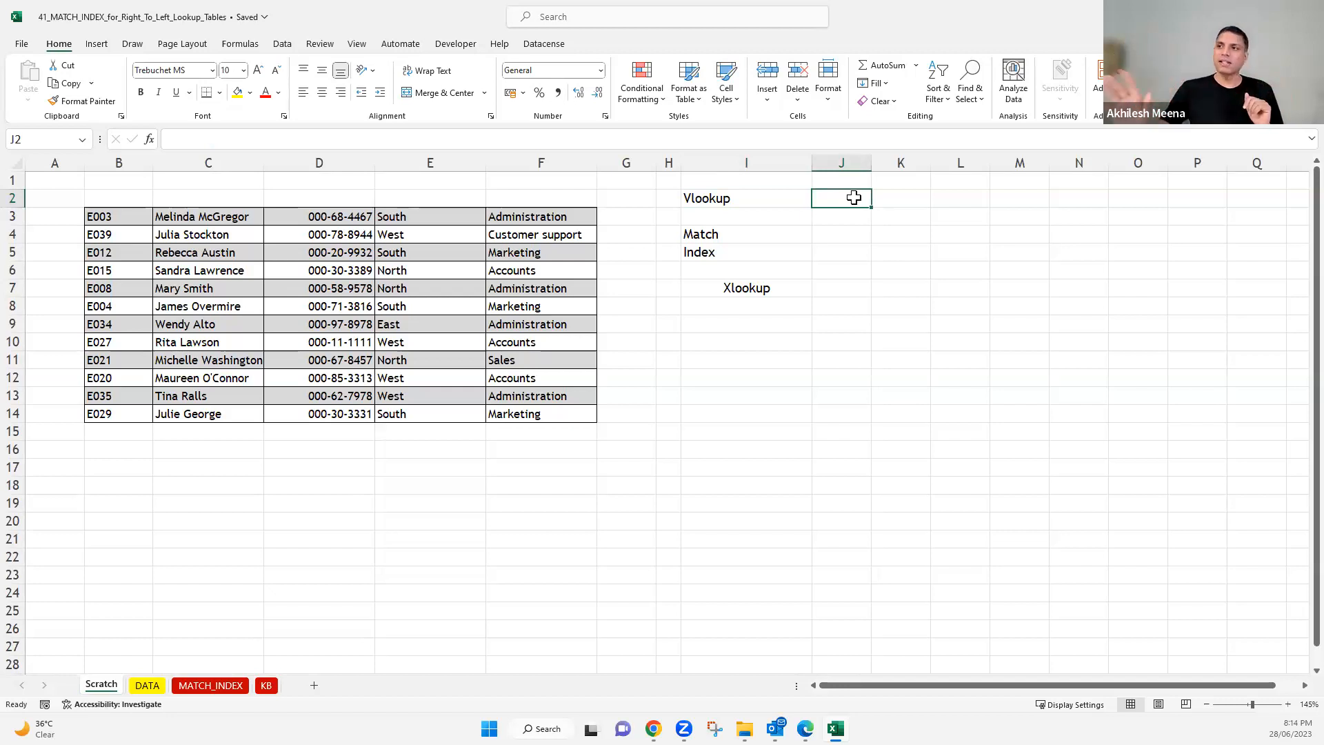
{"action": "left_click", "coordinate": [760, 239]}
{"action": "left_click", "coordinate": [763, 252], "text": "shift"}
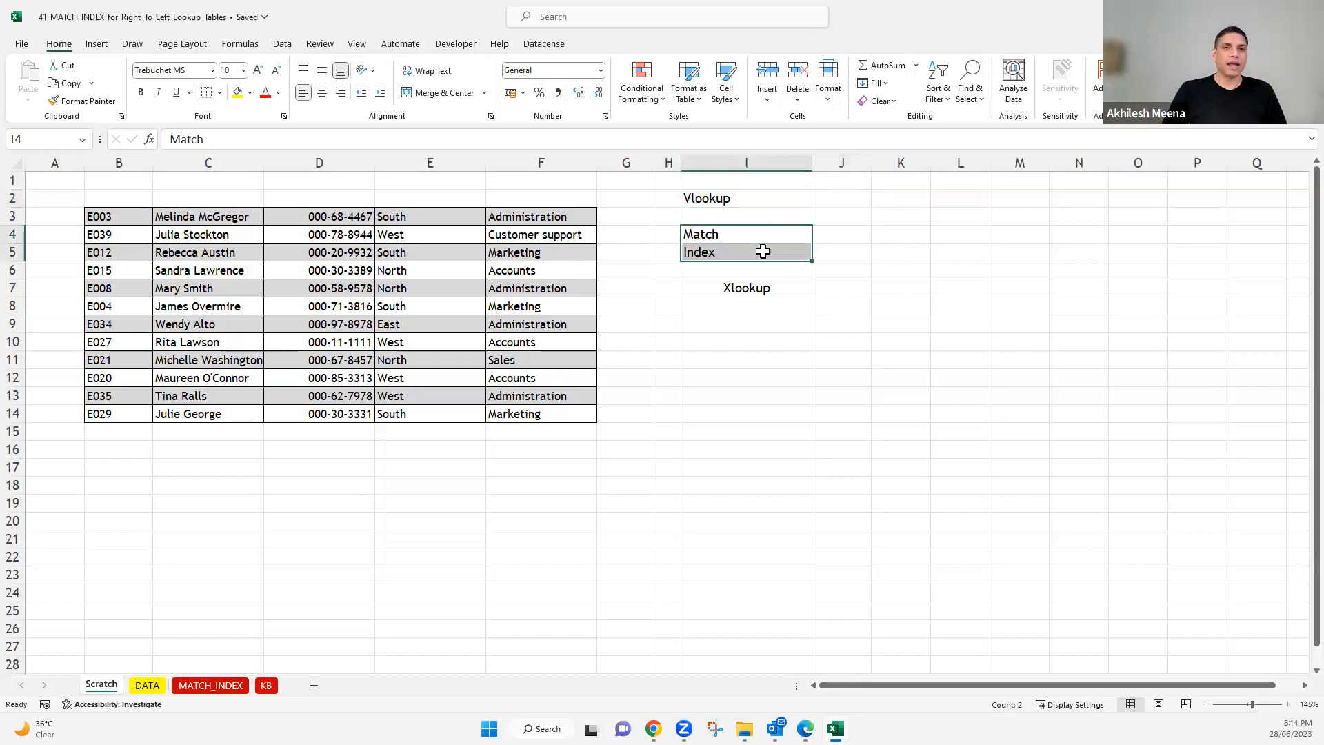
{"action": "left_click", "coordinate": [763, 288]}
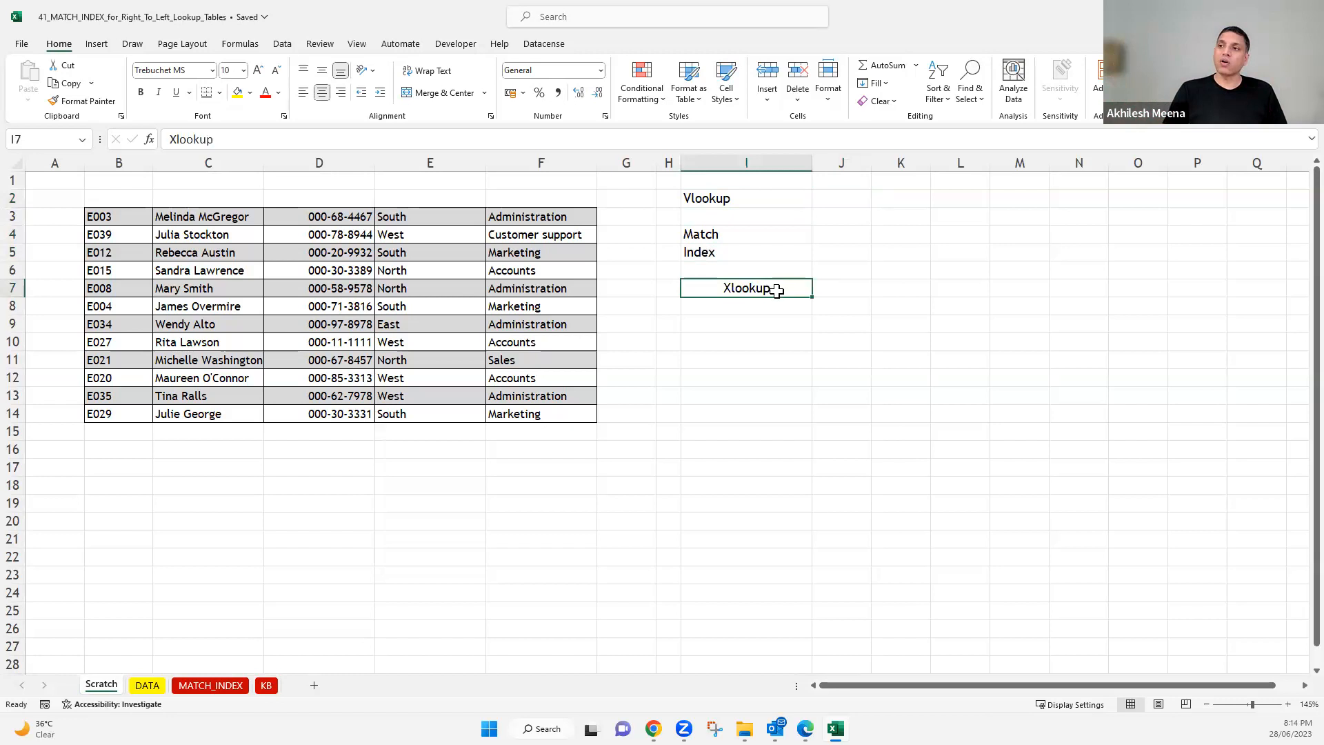
{"action": "left_click_drag", "start_coordinate": [771, 237], "coordinate": [771, 252]}
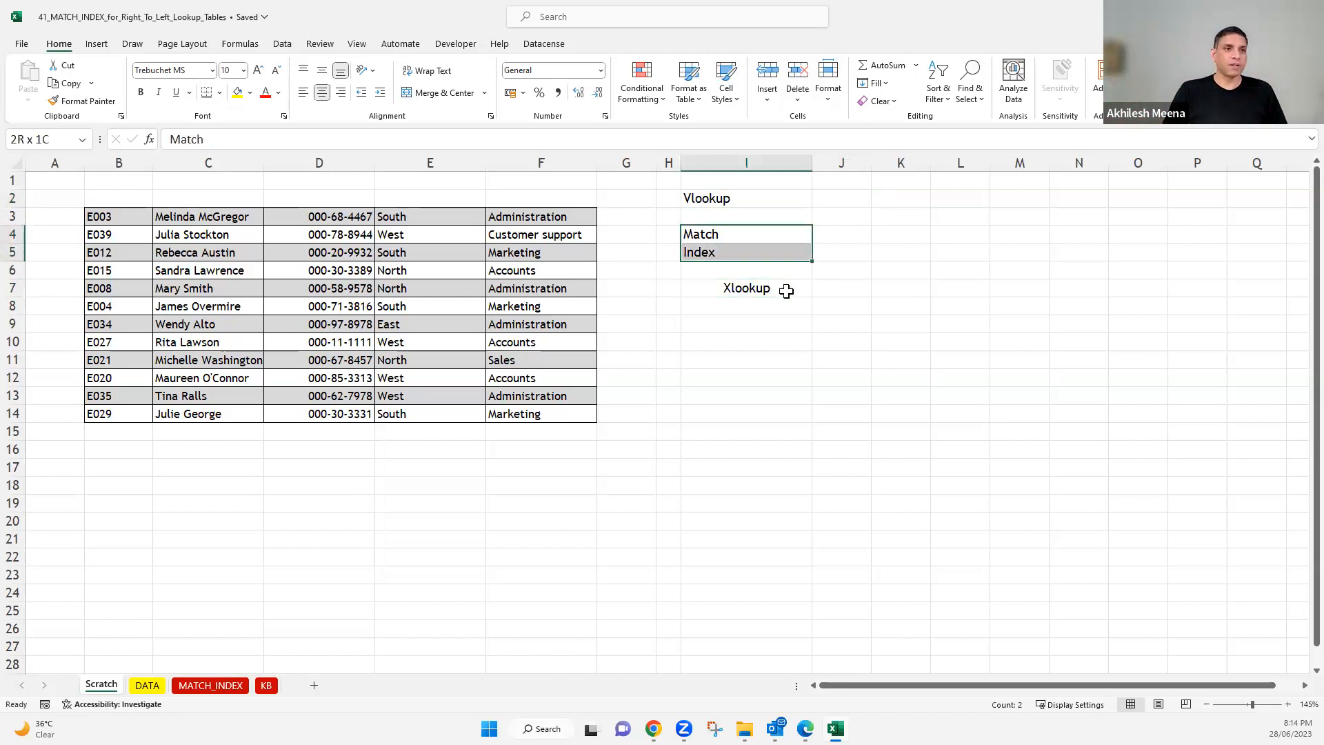
{"action": "left_click", "coordinate": [785, 290]}
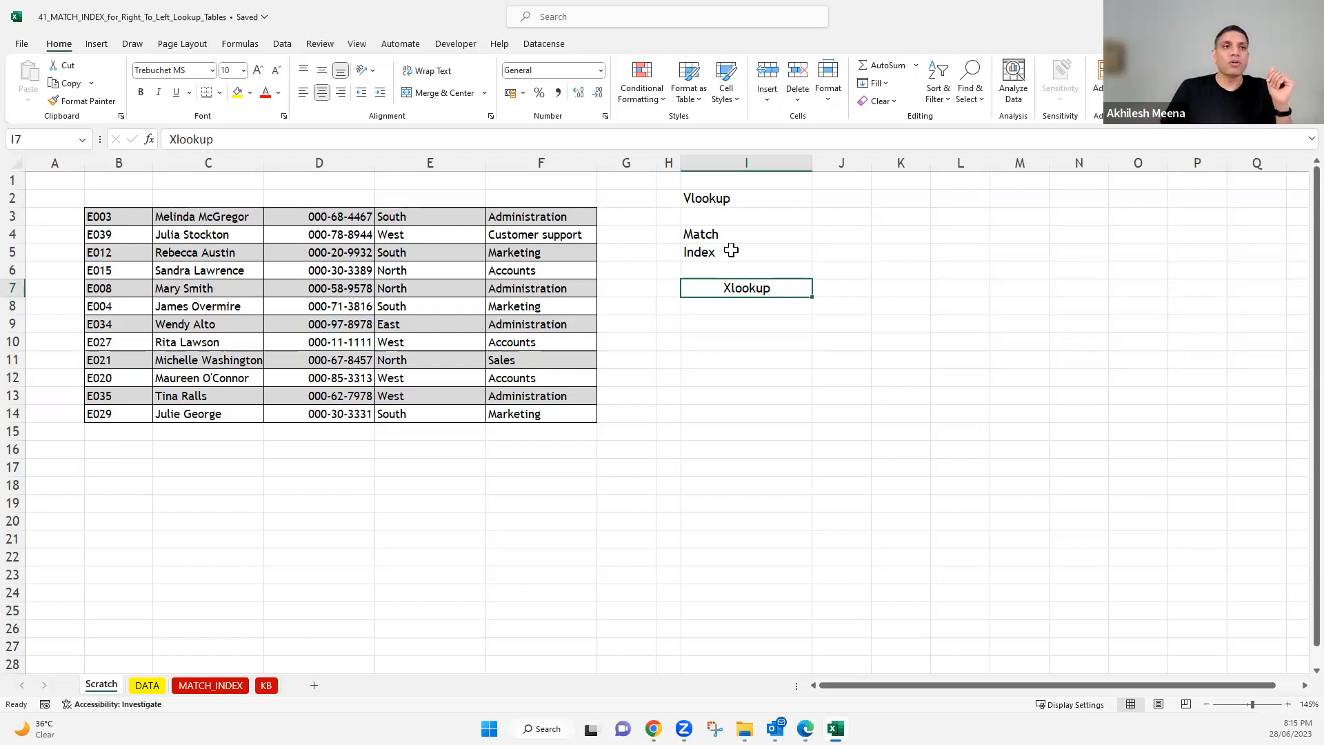
{"action": "left_click_drag", "start_coordinate": [729, 234], "coordinate": [731, 250]}
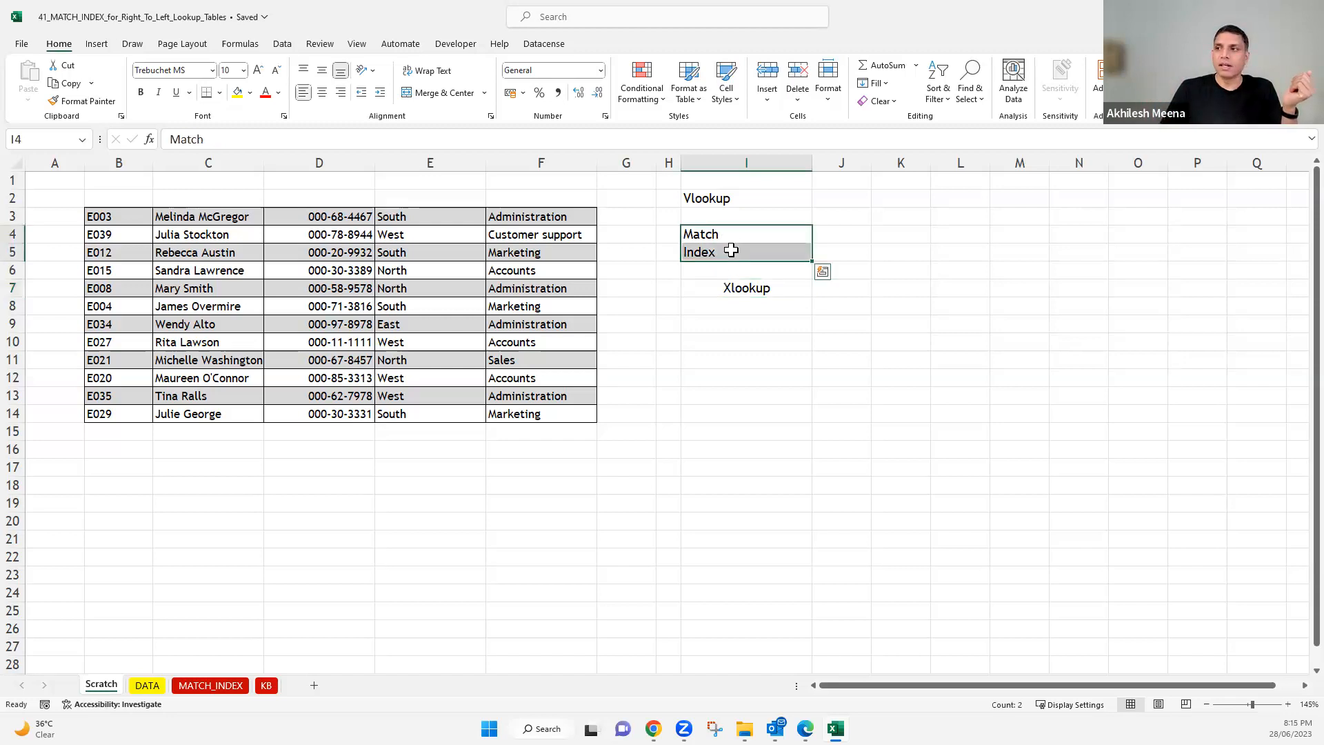
{"action": "left_click", "coordinate": [735, 236]}
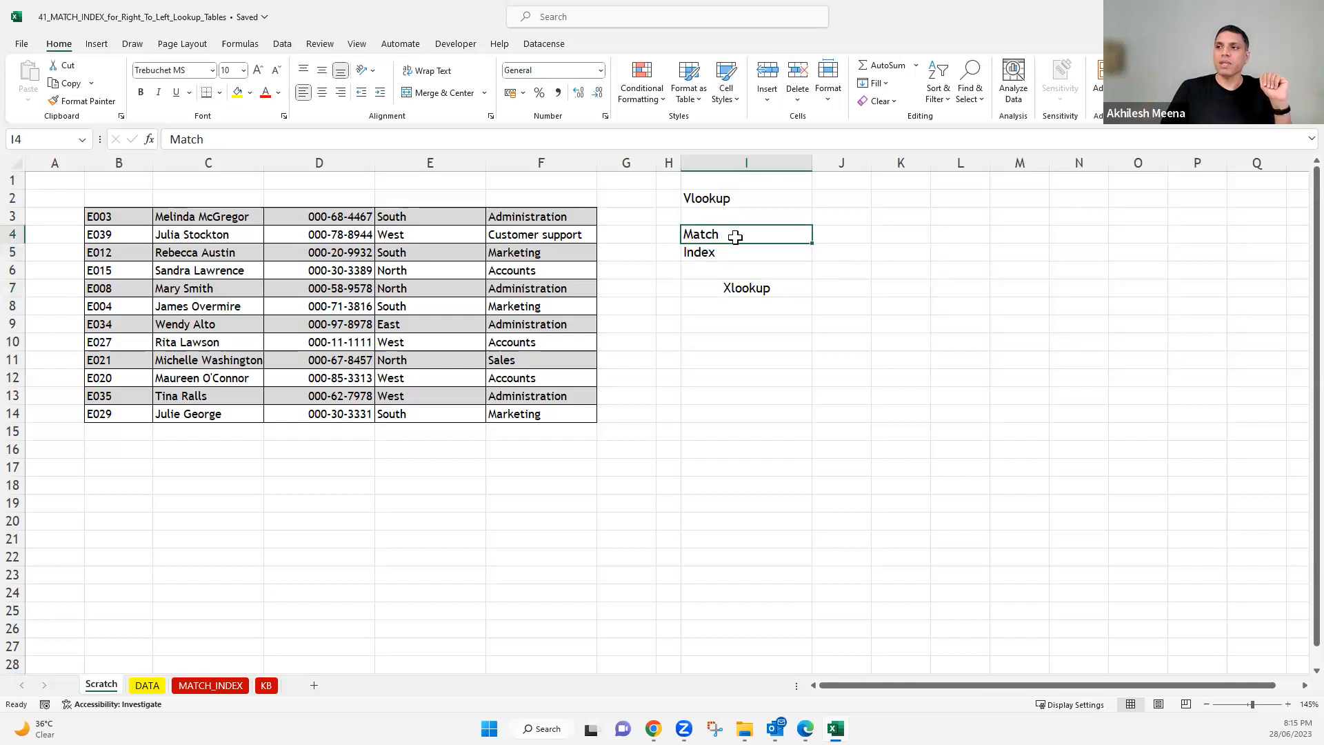
{"action": "left_click", "coordinate": [746, 200]}
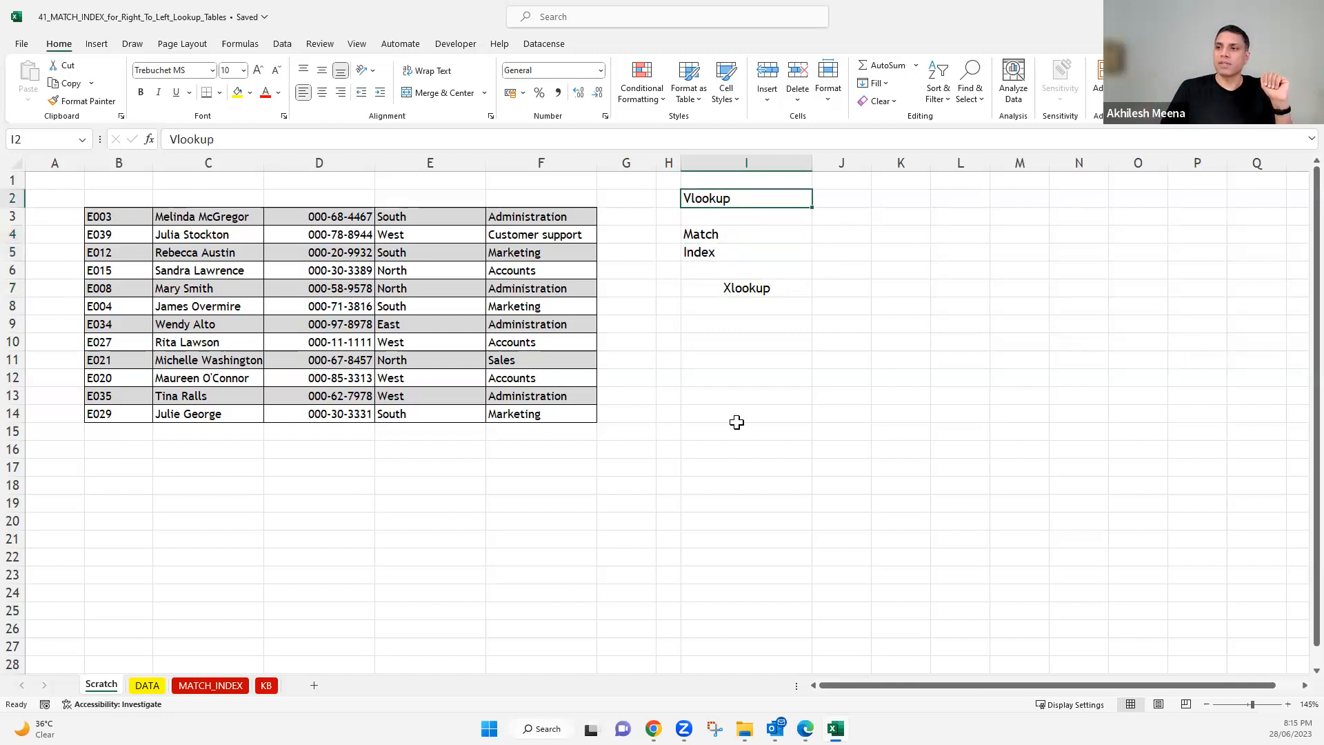
- Look for the employee IDs from B3:B5 of the Scratch sheet in the unsorted EID column of the DATA sheet
{"action": "left_click", "coordinate": [114, 215]}
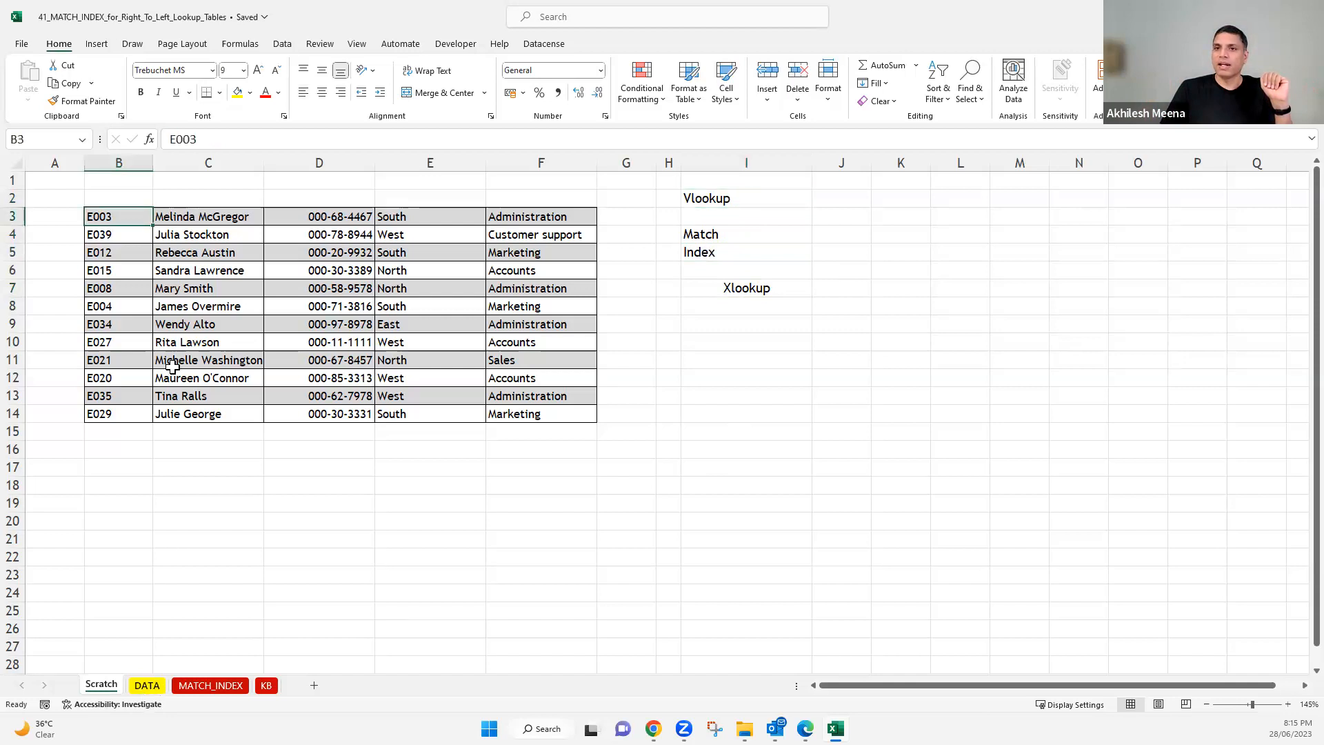
{"action": "key", "text": "ctrl+Page_Down"}
{"action": "scroll", "coordinate": [89, 308], "scroll_direction": "up", "scroll_amount": 3}
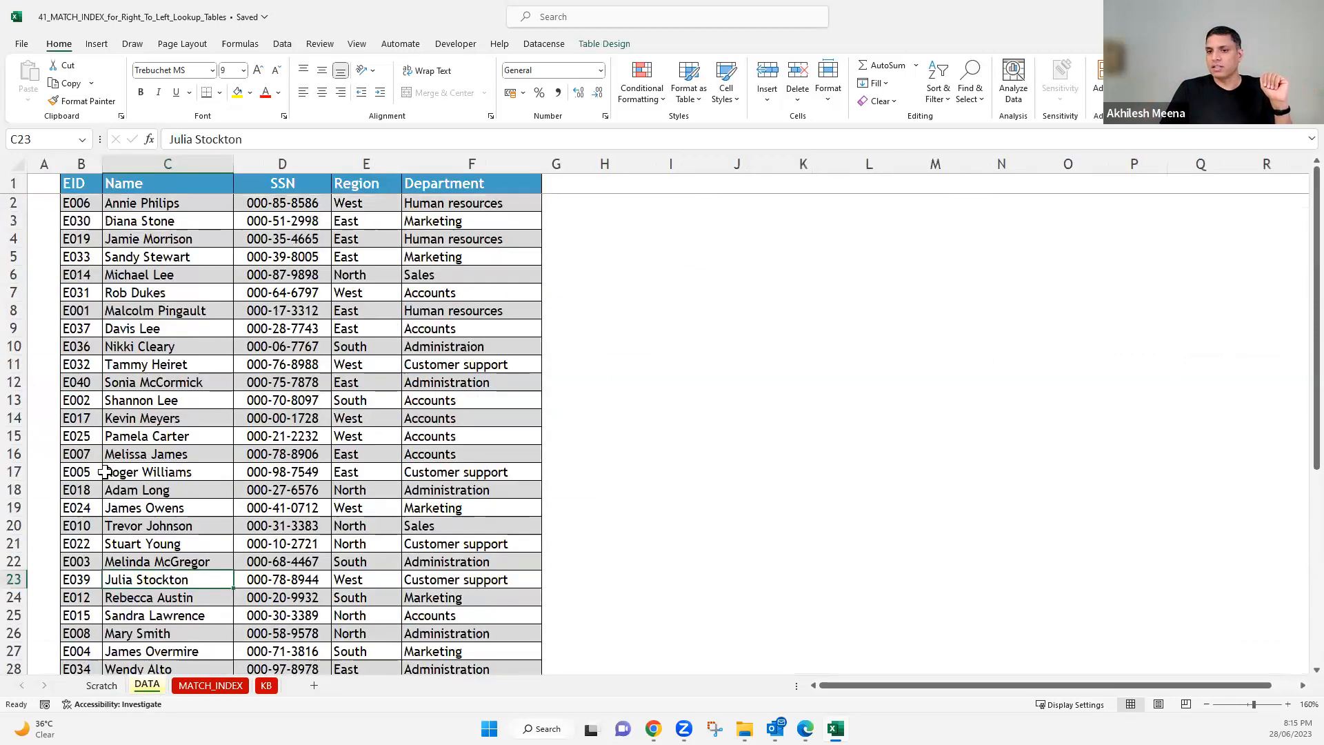
{"action": "scroll", "coordinate": [96, 564], "scroll_direction": "down", "scroll_amount": 5}
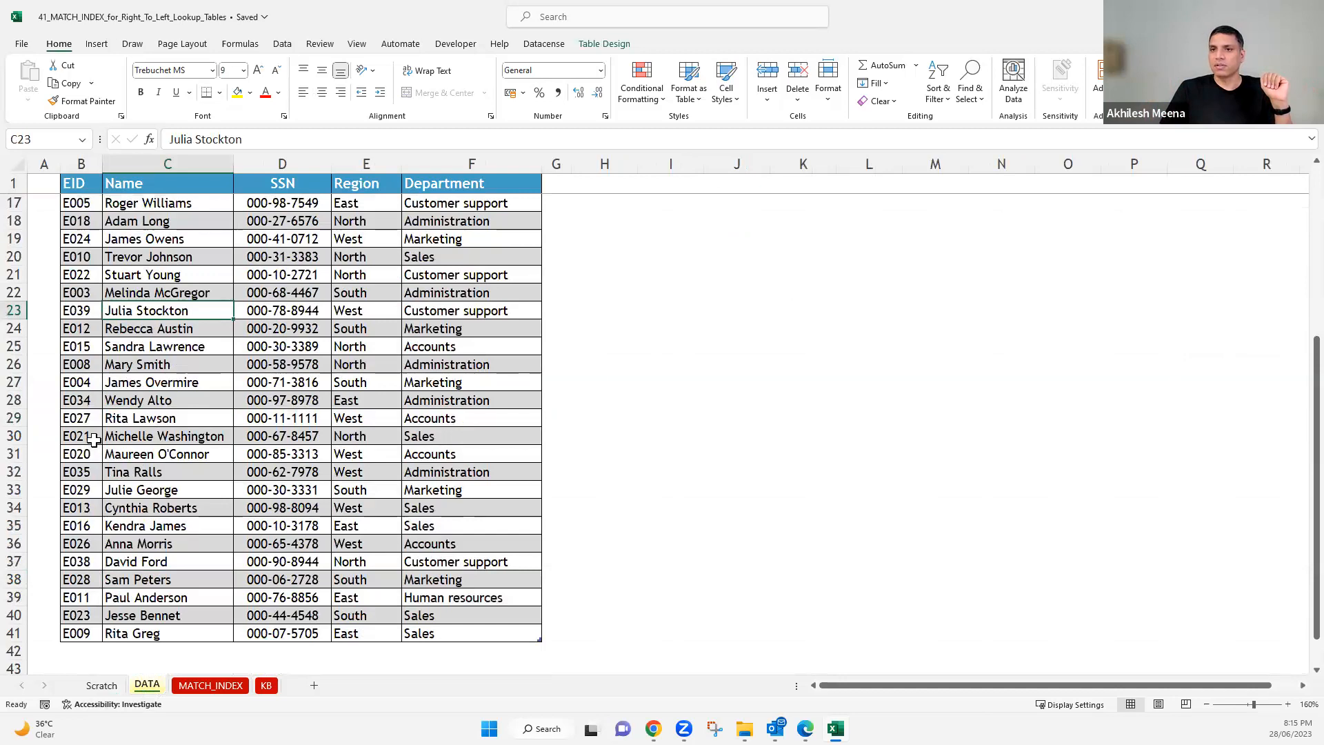
{"action": "scroll", "coordinate": [115, 689], "scroll_direction": "up", "scroll_amount": 5}
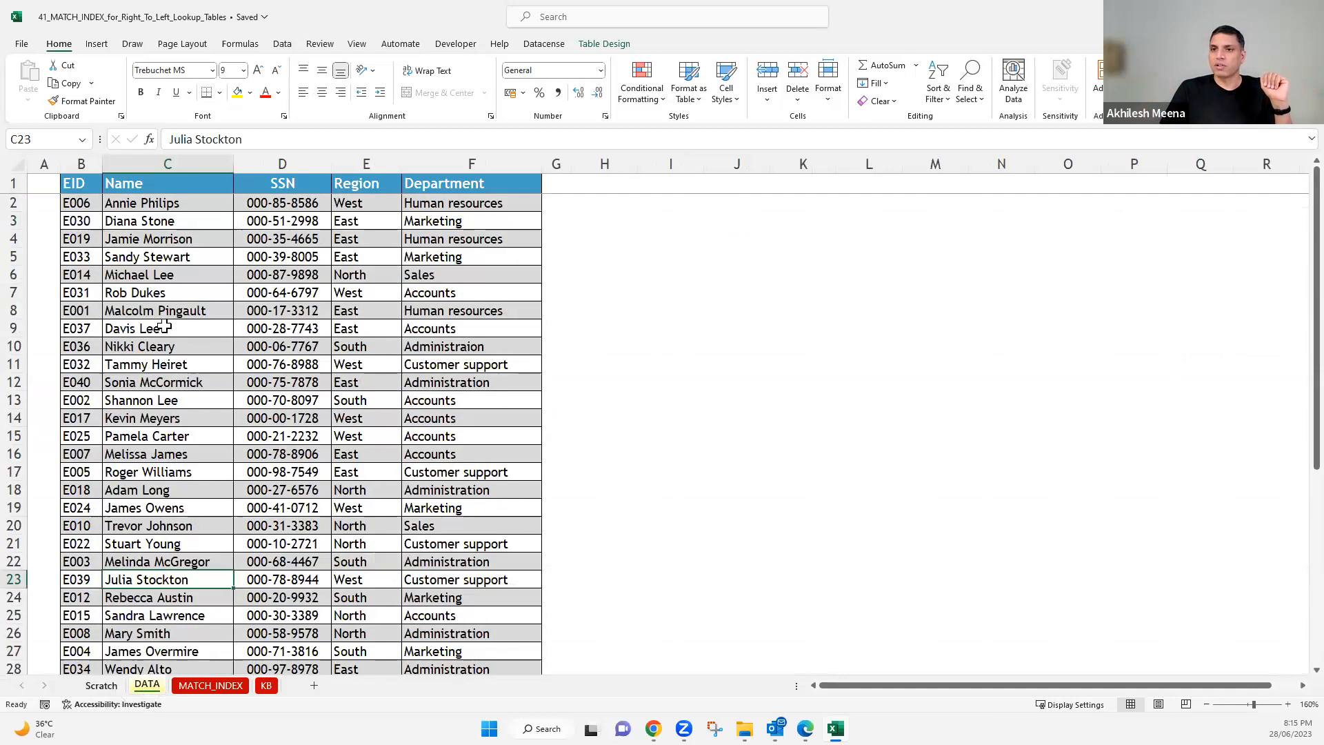
{"action": "key", "text": "ctrl+Page_Up"}
{"action": "key", "text": "Down"}
{"action": "key", "text": "Down"}
{"action": "key", "text": "ctrl+Page_Down"}
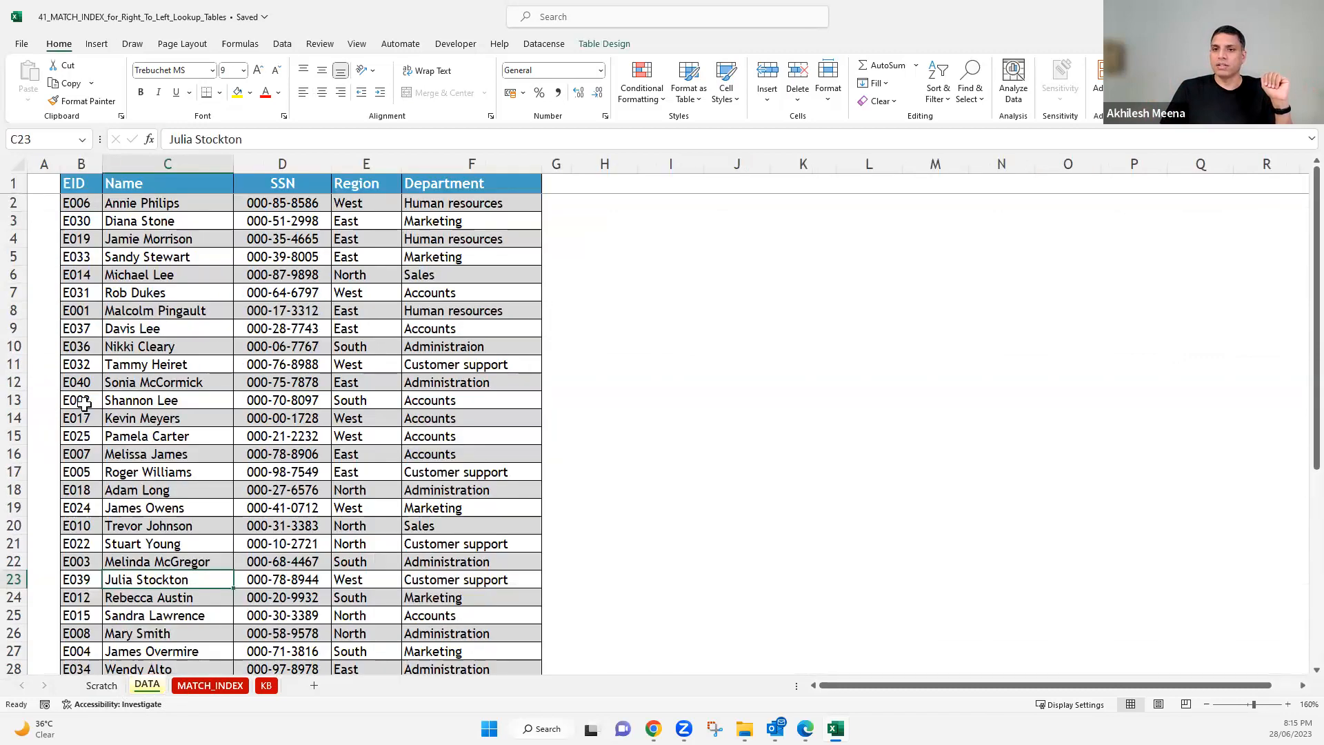
- Sort the employee table on the DATA sheet by EID in ascending order
{"action": "left_click", "coordinate": [88, 183]}
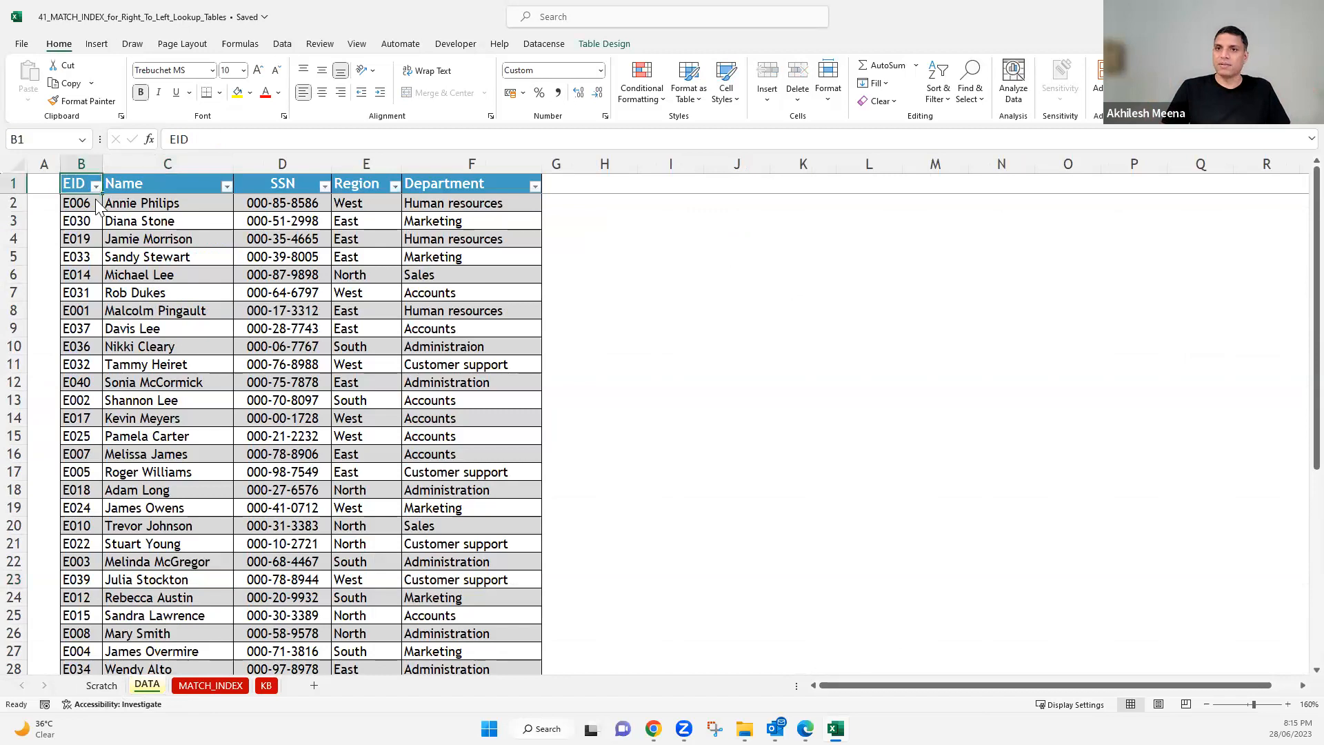
{"action": "key", "text": "alt+Down"}
{"action": "key", "text": "s"}
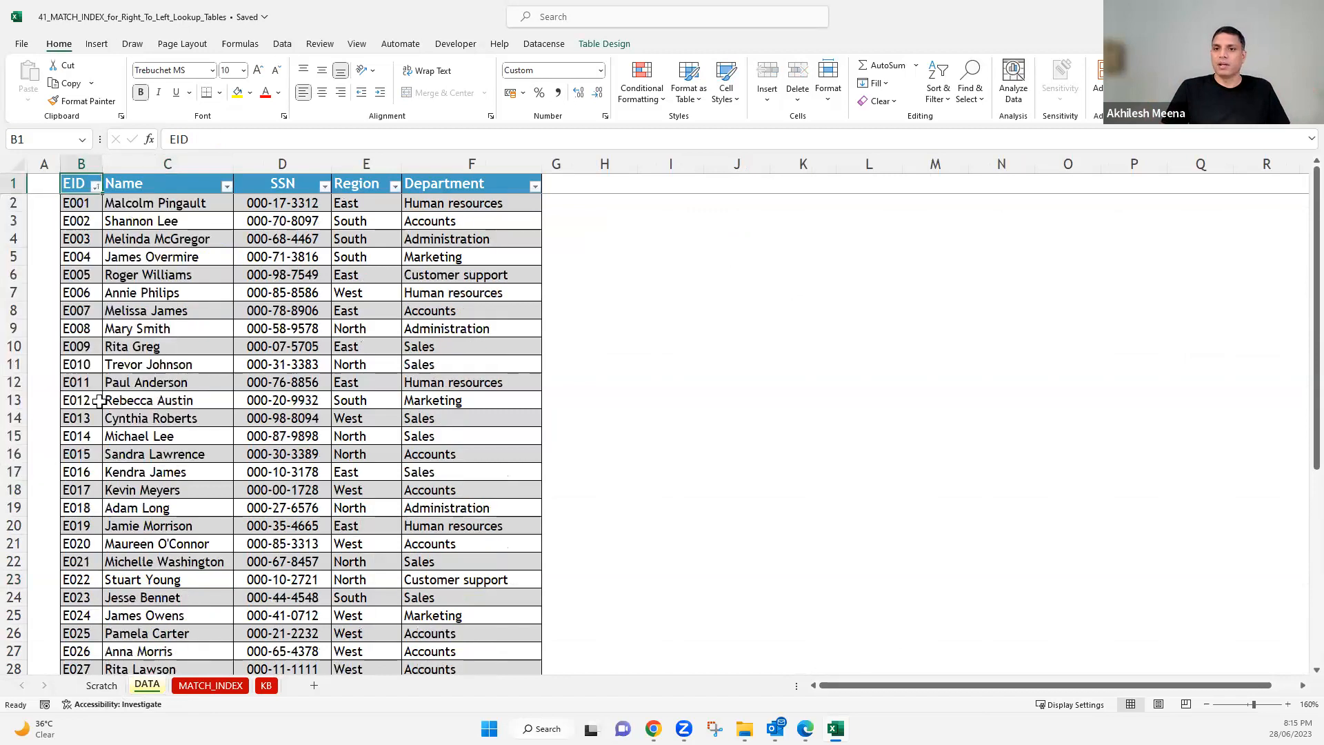
- Compare the name for E012 on the DATA and Scratch sheets and check the Department column on the DATA sheet
{"action": "left_click", "coordinate": [88, 401]}
{"action": "left_click", "coordinate": [171, 403]}
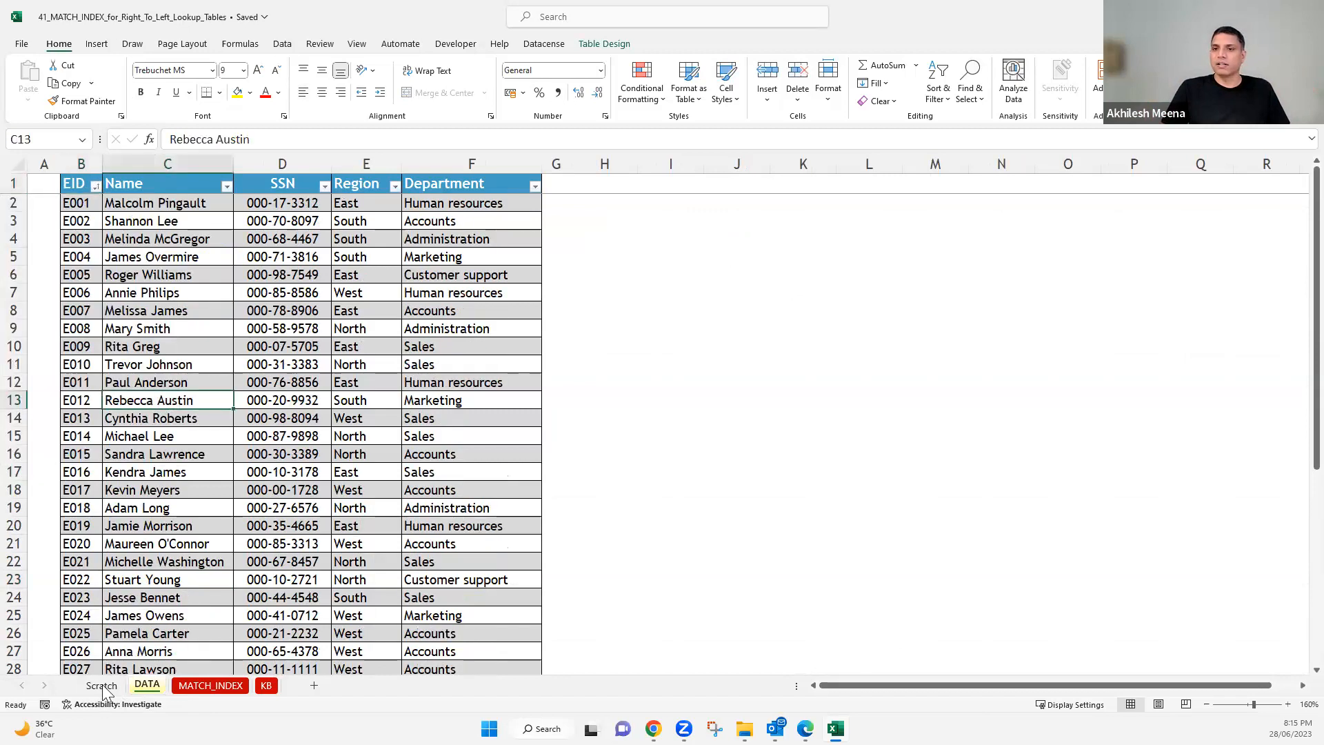
{"action": "key", "text": "ctrl+Page_Up"}
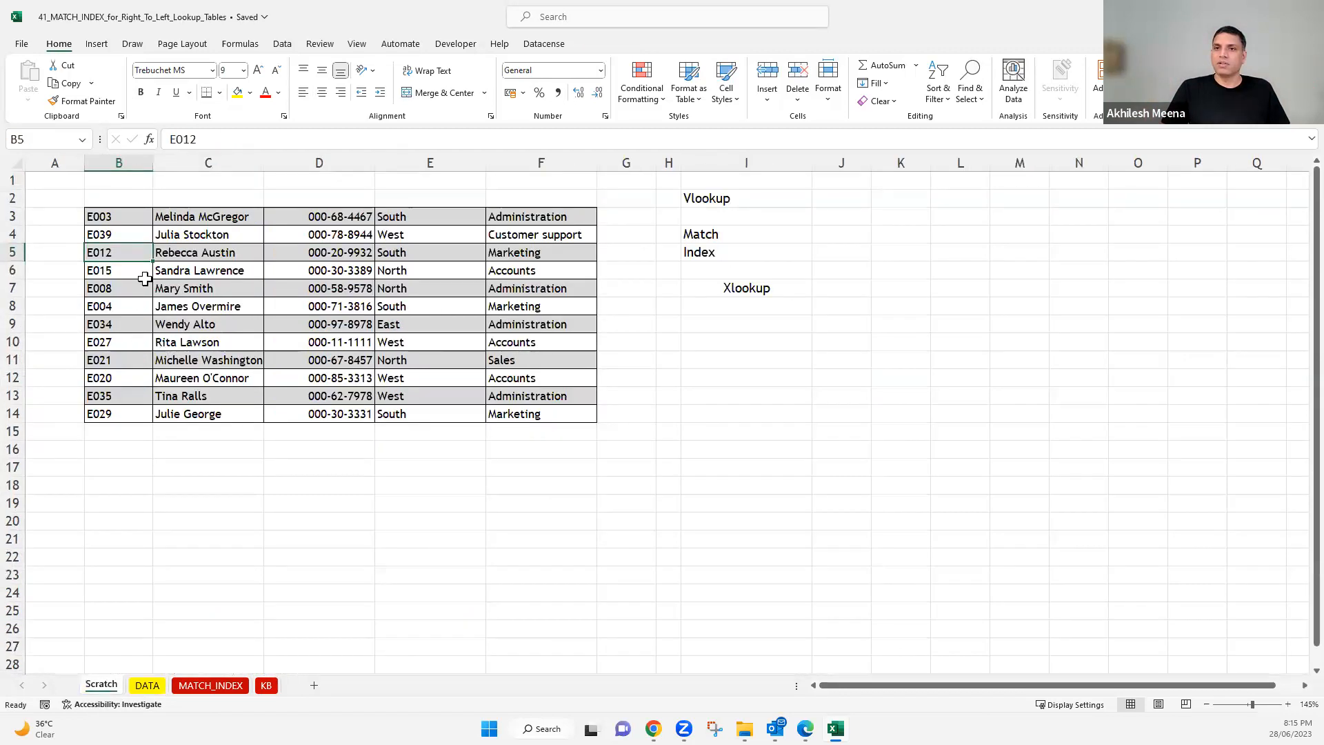
{"action": "key", "text": "Right"}
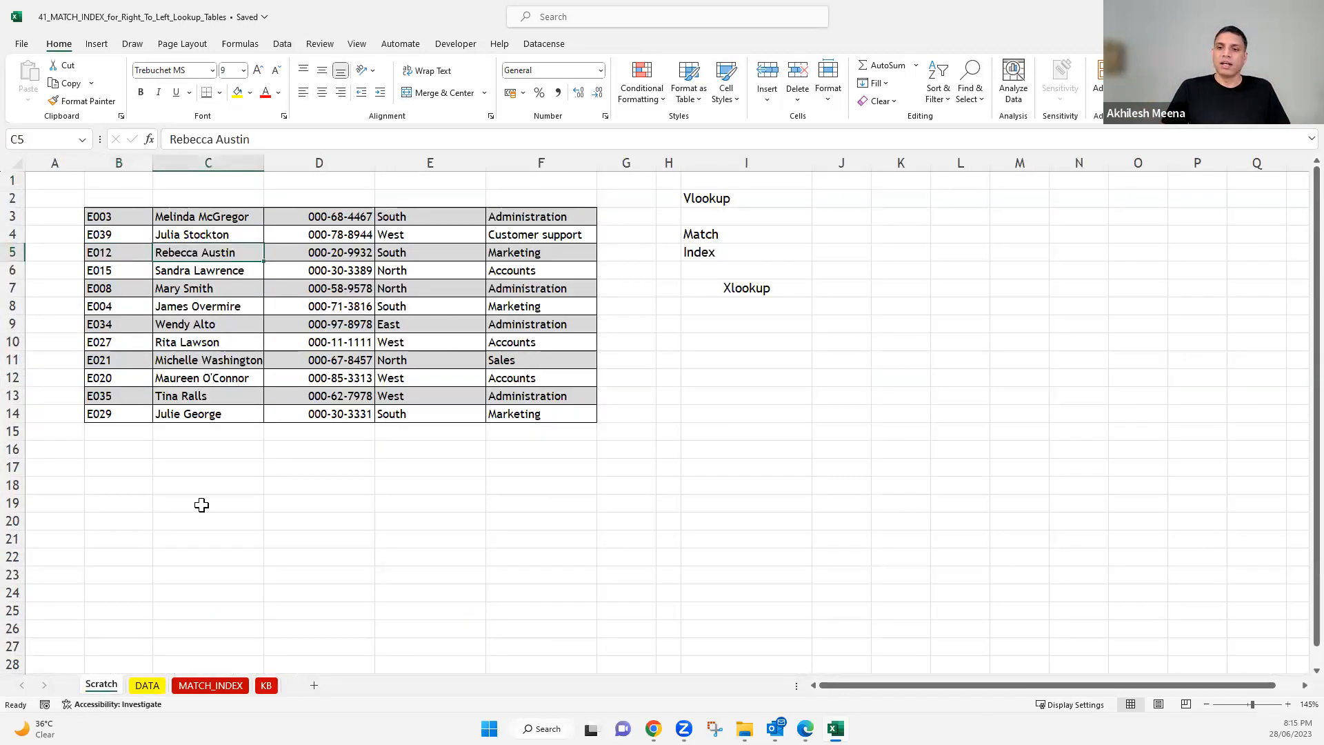
{"action": "left_click", "coordinate": [147, 686]}
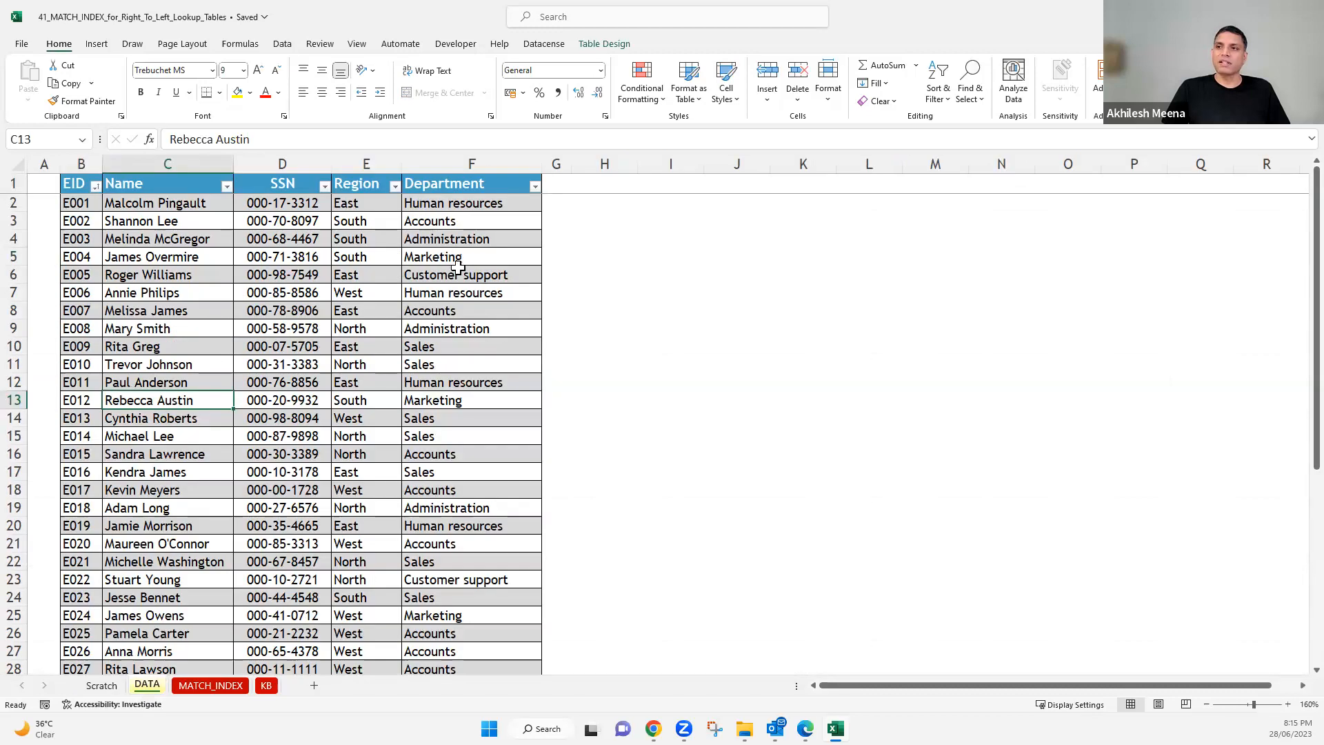
{"action": "left_click", "coordinate": [460, 275]}
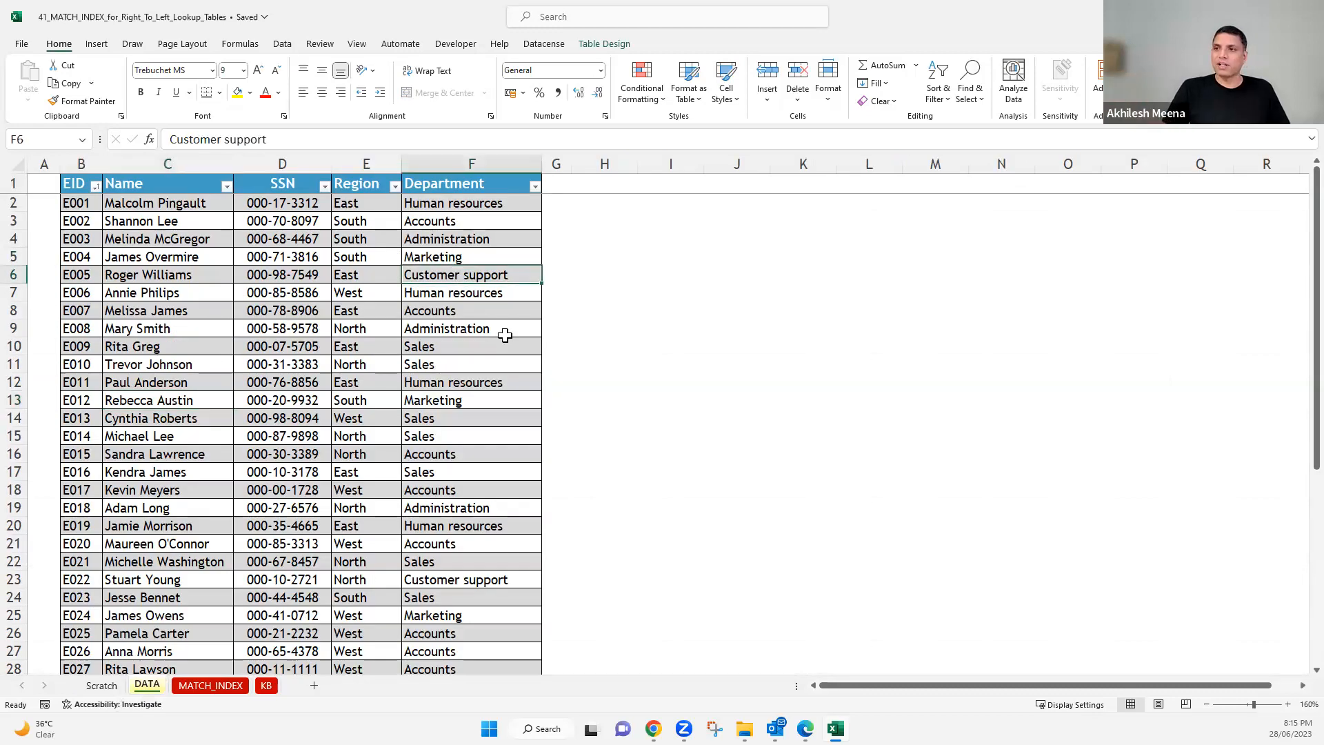
- Clear the department values in F3:F14 on the Scratch sheet
{"action": "key", "text": "ctrl+Page_Up"}
{"action": "left_click_drag", "start_coordinate": [526, 215], "coordinate": [527, 412]}
{"action": "key", "text": "Delete"}
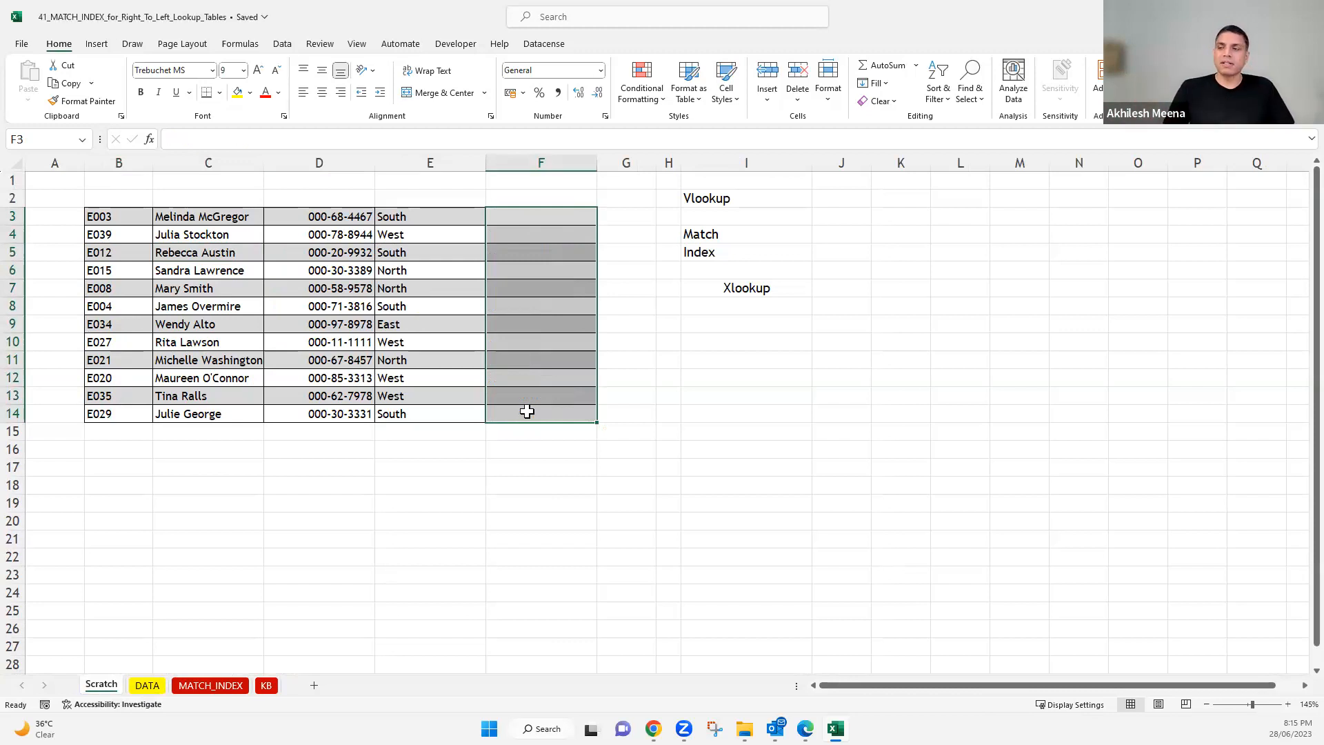
{"action": "left_click", "coordinate": [507, 309]}
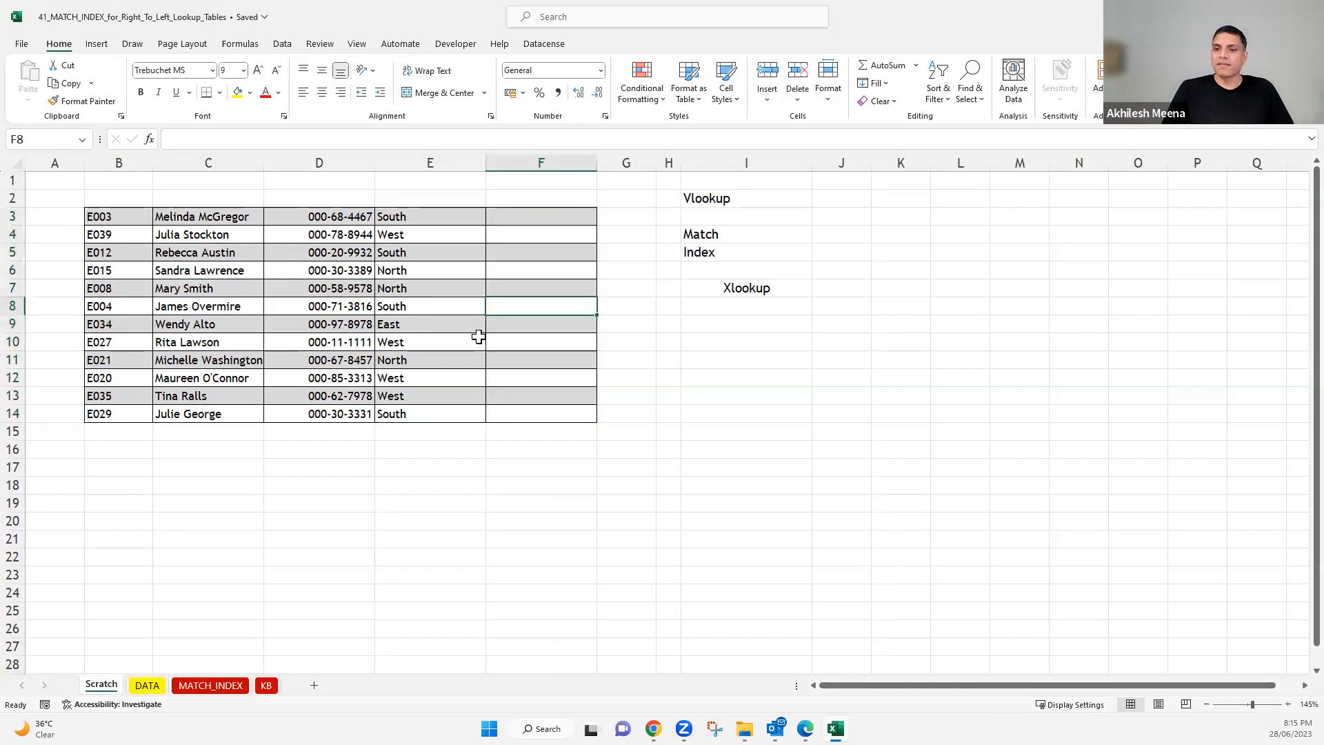
- Examine the EID and Region columns on the DATA sheet, tracing the E012 record in row 13 across to its region and department
{"action": "left_click", "coordinate": [148, 686]}
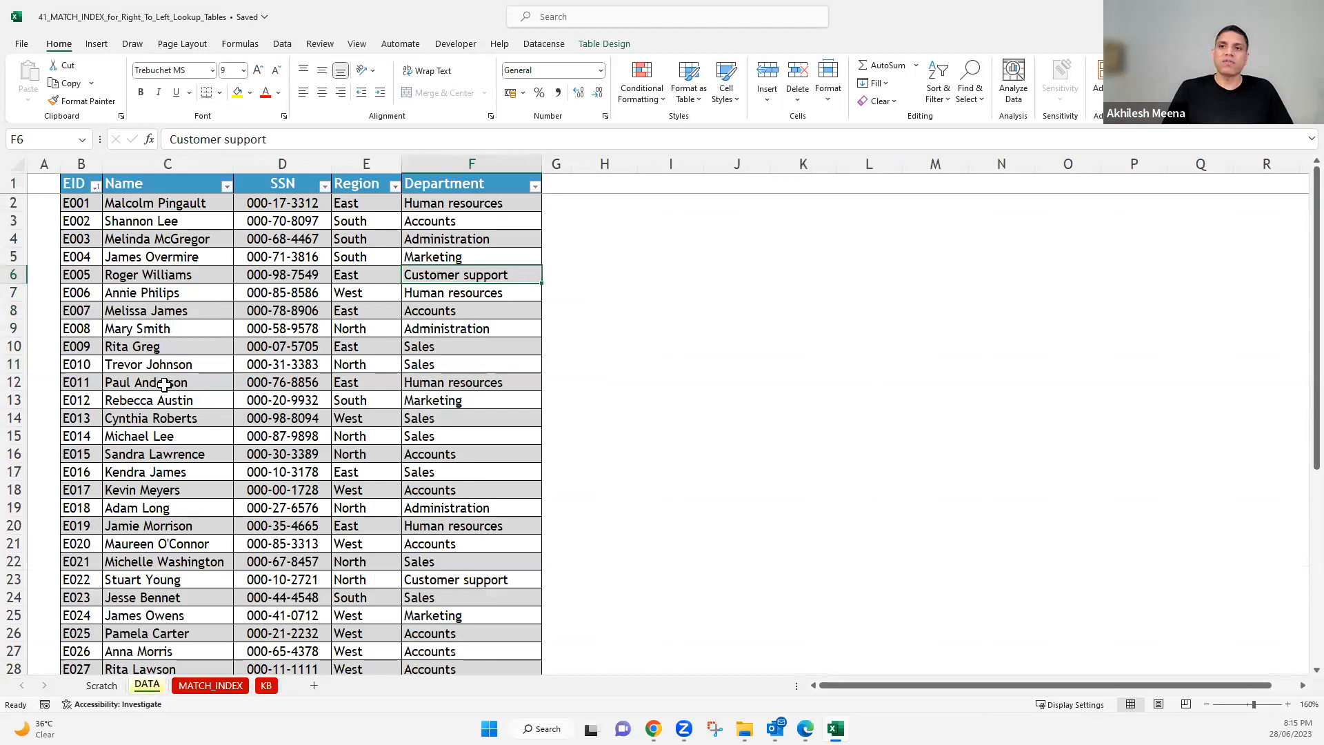
{"action": "left_click_drag", "start_coordinate": [77, 203], "coordinate": [98, 610]}
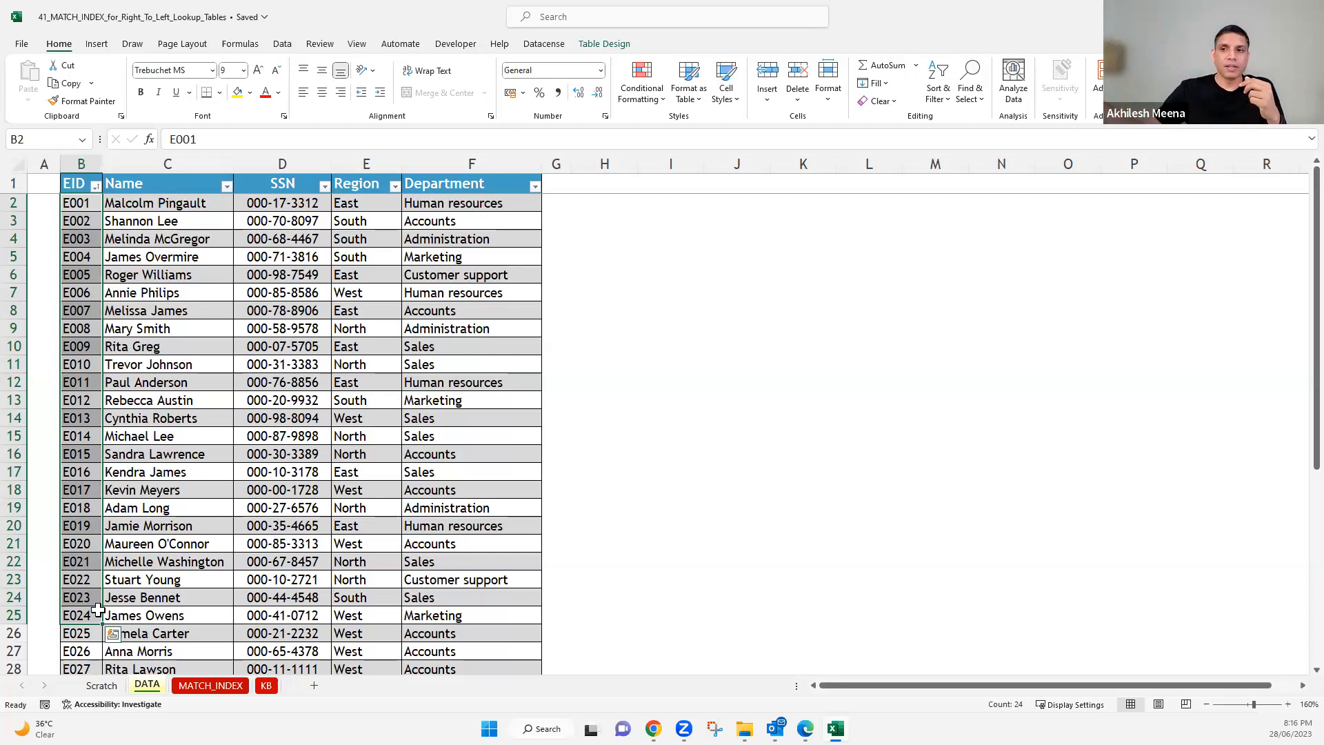
{"action": "left_click", "coordinate": [359, 160]}
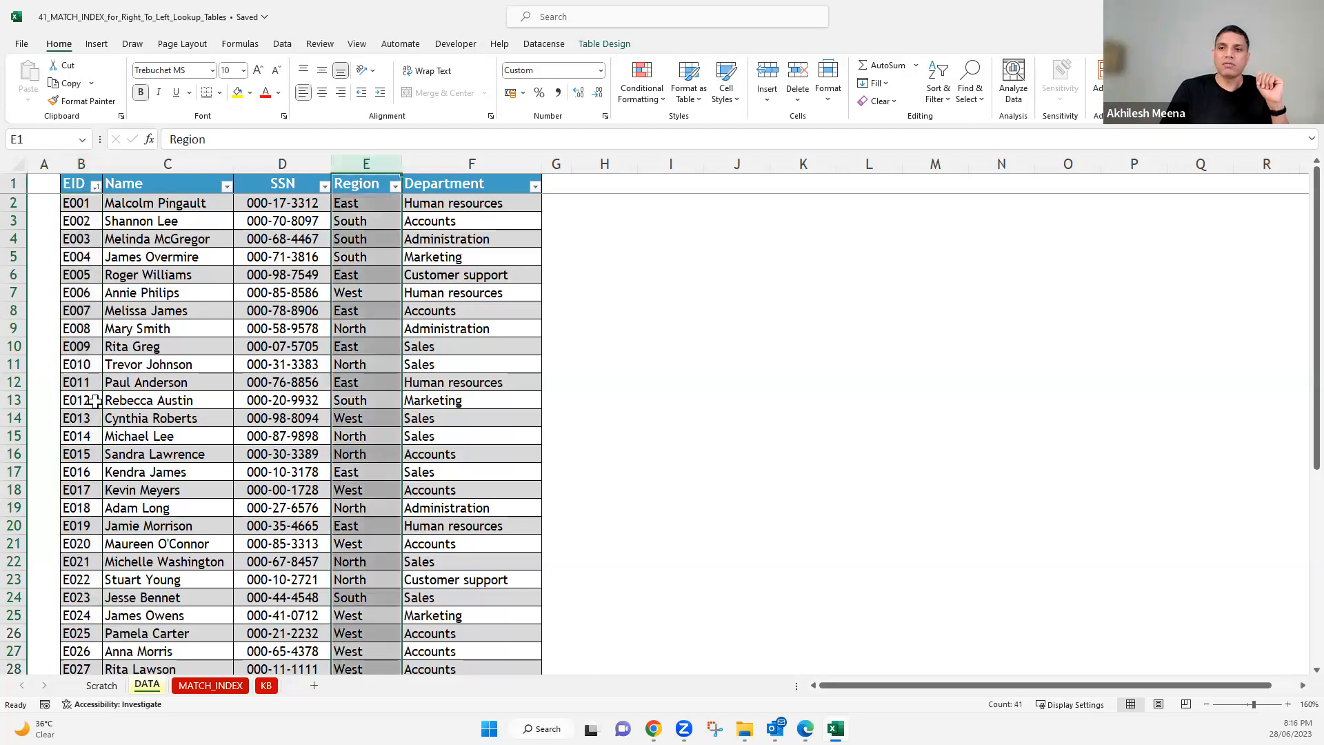
{"action": "left_click", "coordinate": [380, 403]}
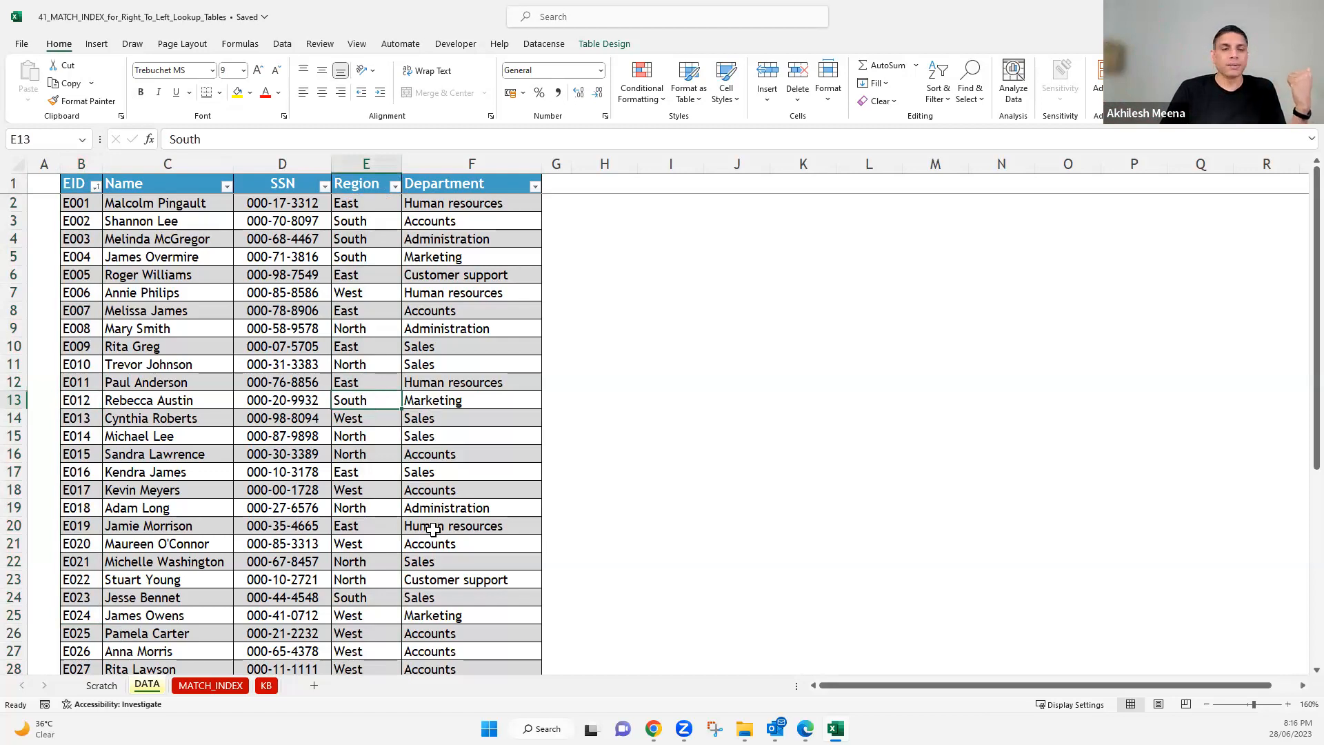
{"action": "key", "text": "Right"}
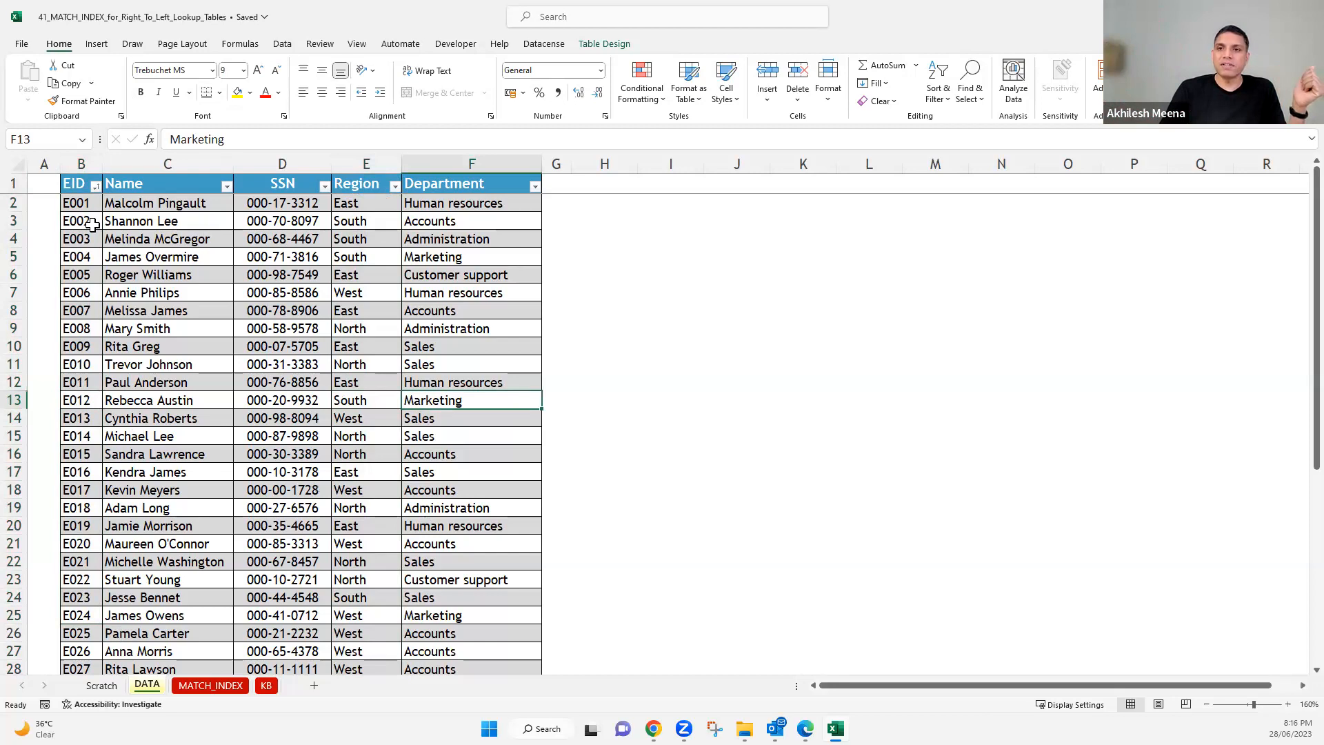
{"action": "left_click_drag", "start_coordinate": [79, 203], "coordinate": [84, 405]}
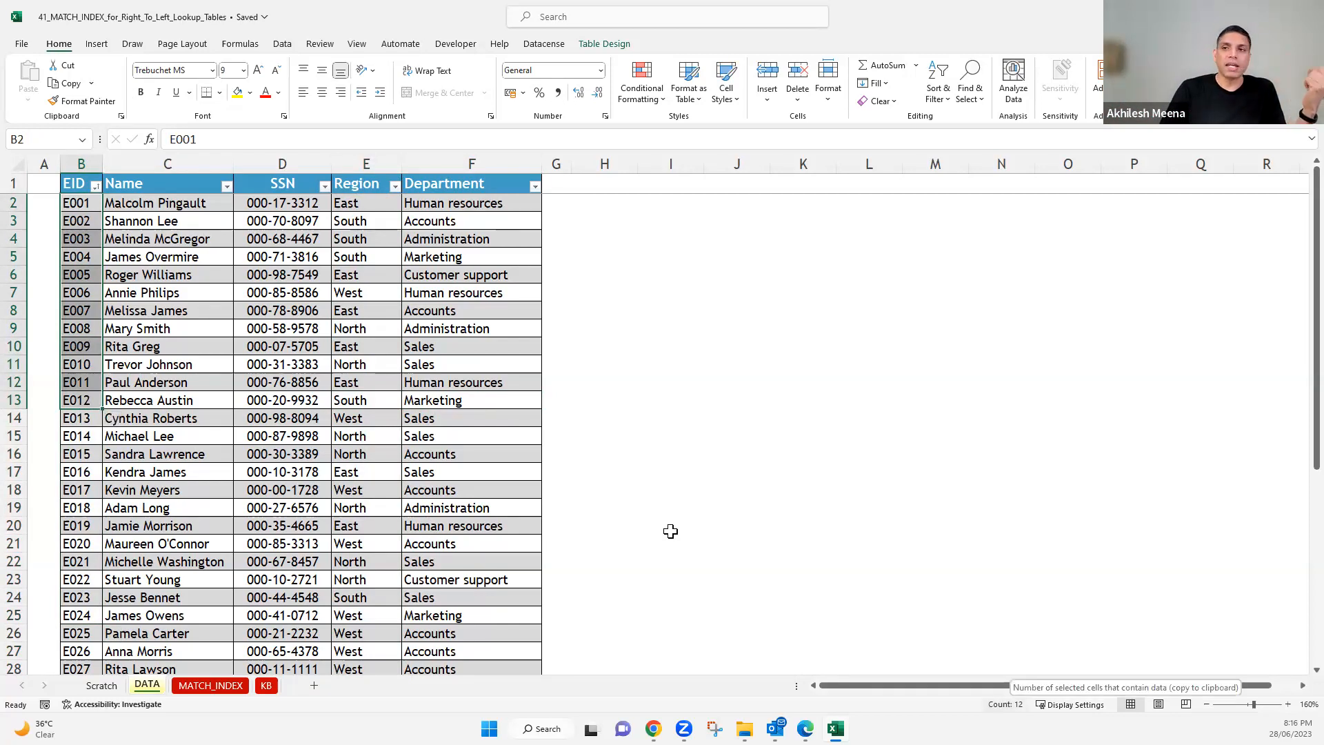
- Sort the DATA sheet's employee table by Region from A to Z and select the EIDs from E001 down to E012 in B2:B25
{"action": "left_click", "coordinate": [226, 186]}
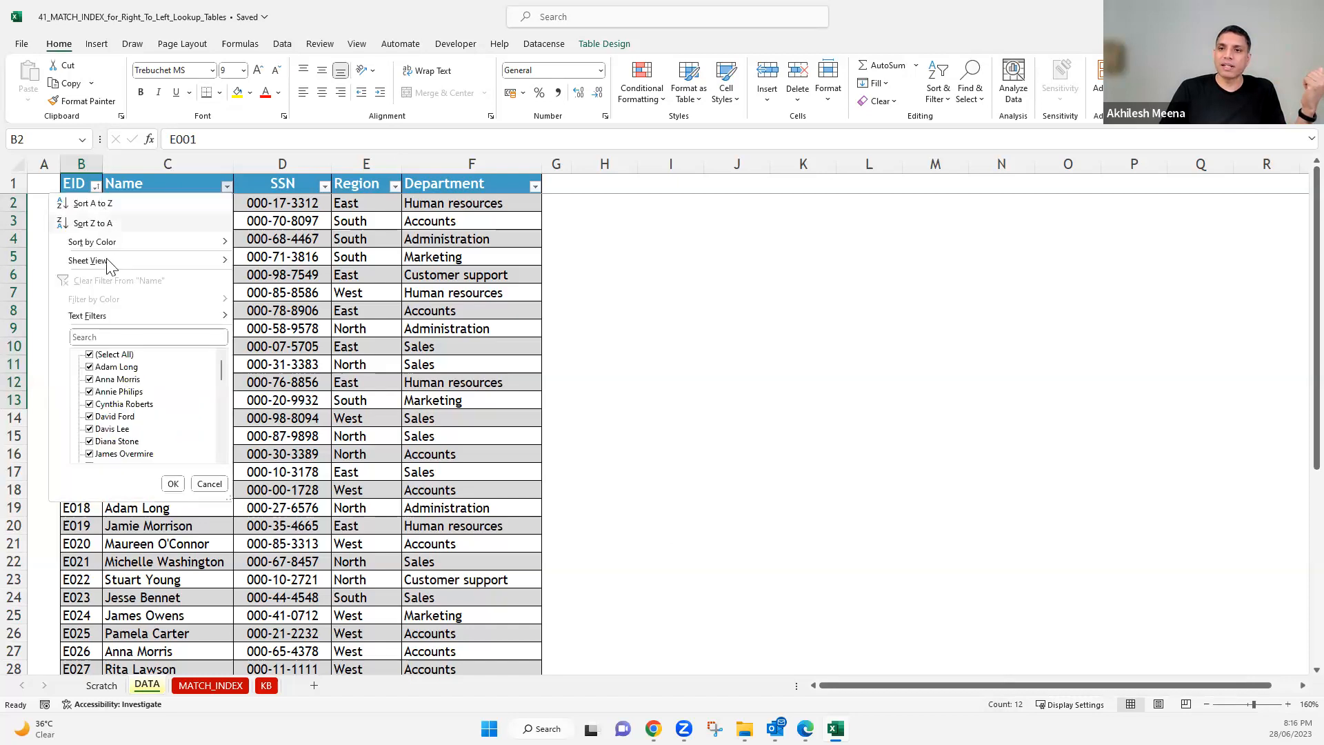
{"action": "left_click", "coordinate": [357, 185]}
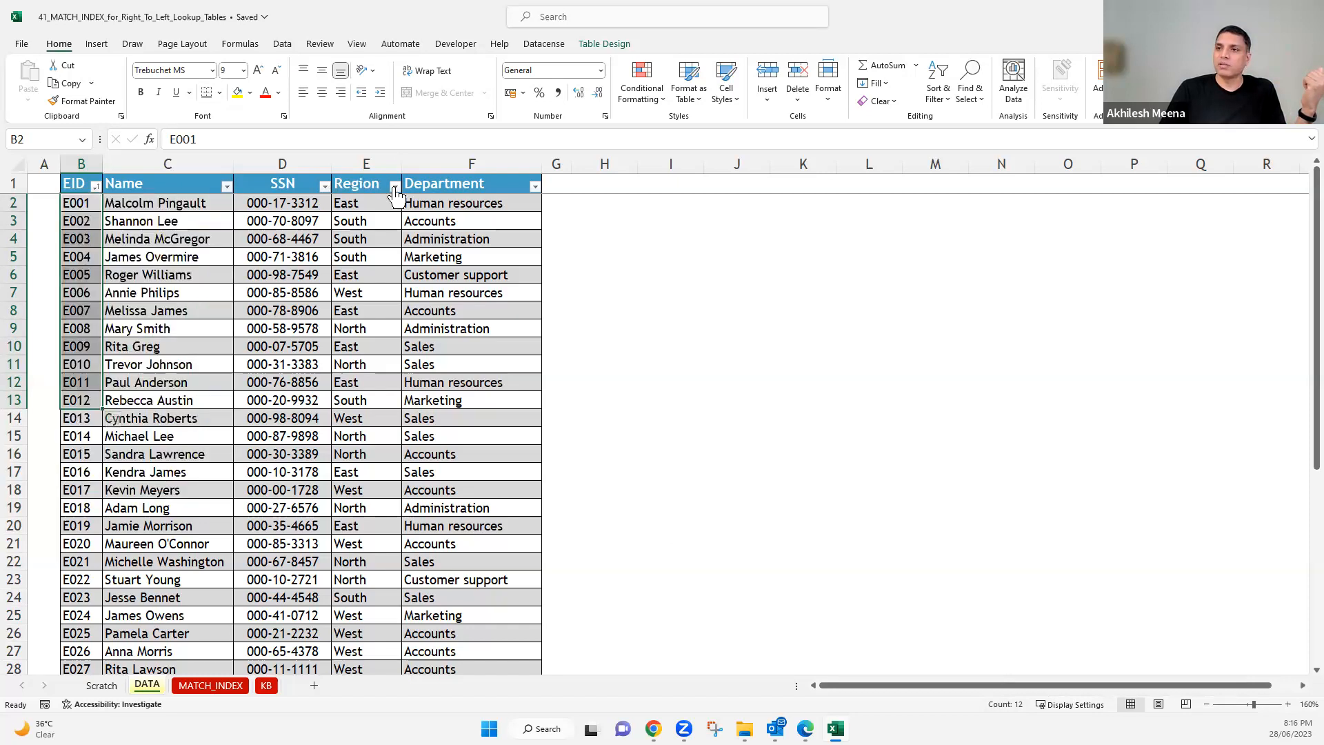
{"action": "left_click", "coordinate": [394, 186]}
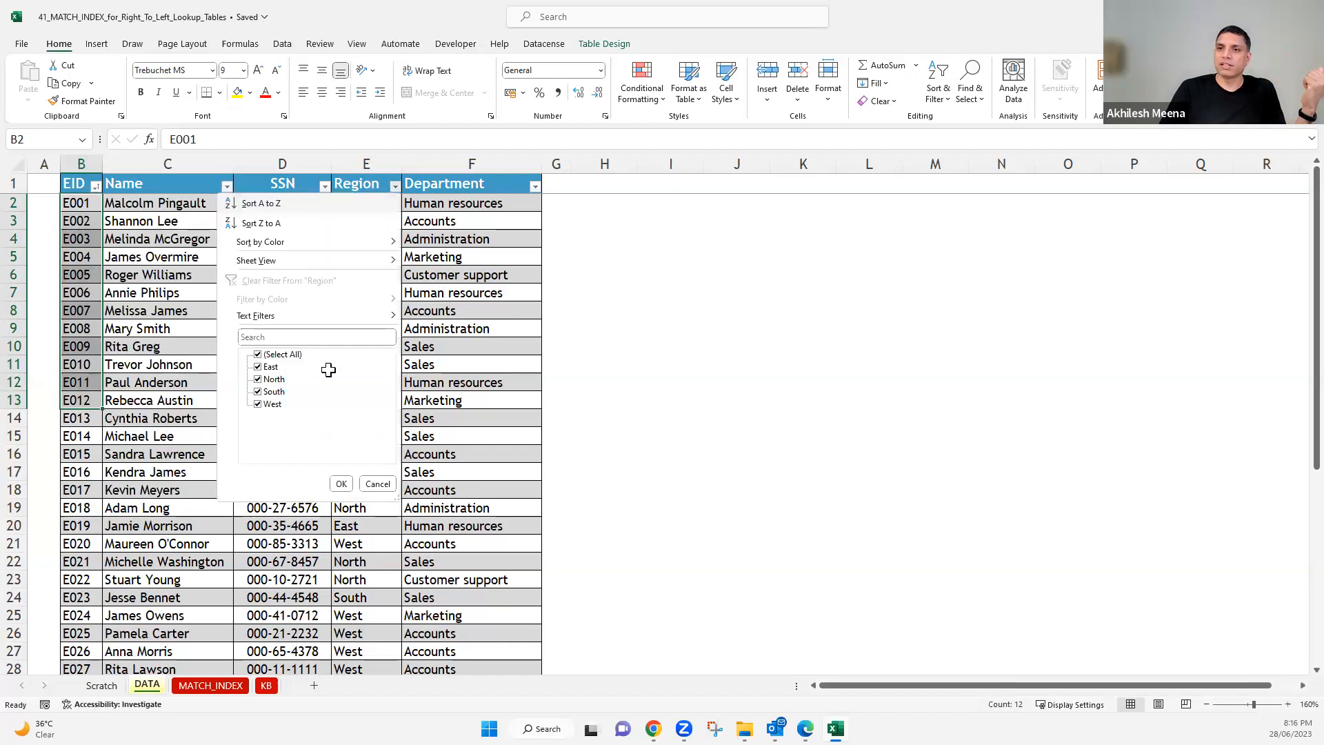
{"action": "left_click", "coordinate": [260, 203]}
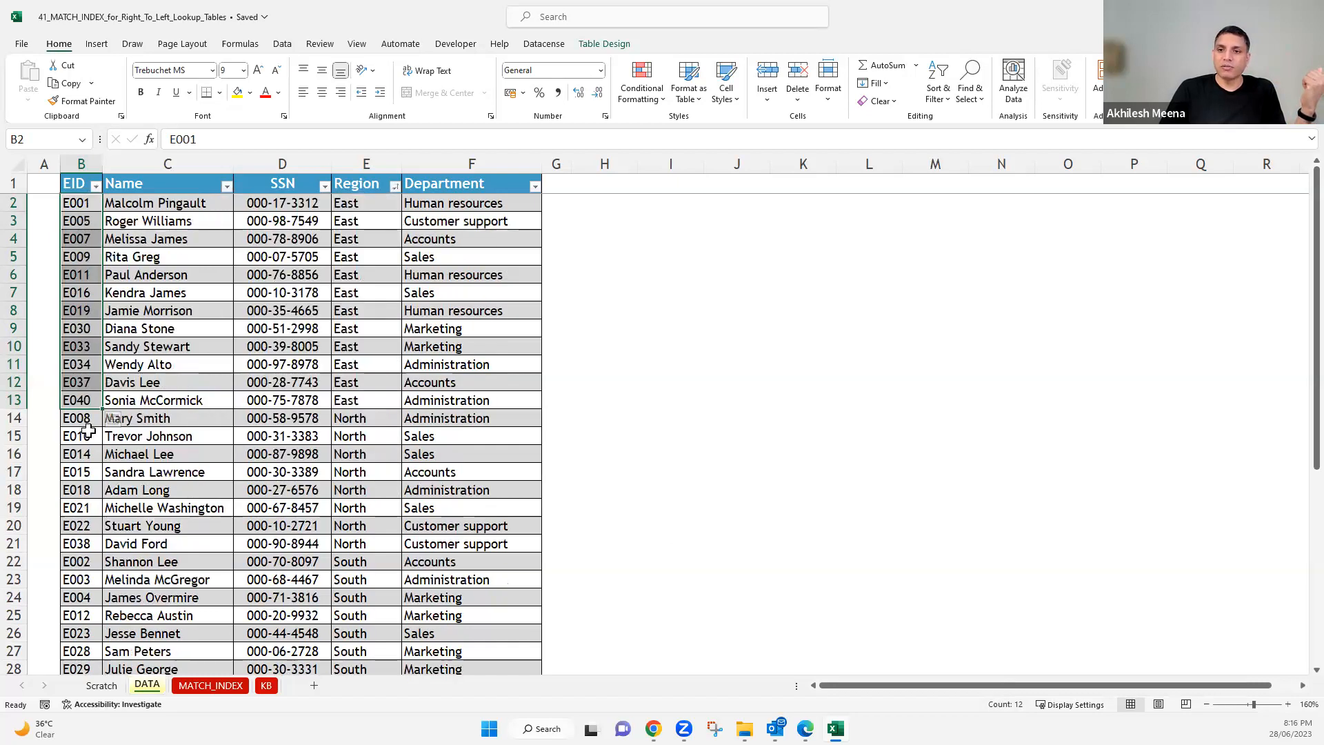
{"action": "left_click_drag", "start_coordinate": [85, 577], "coordinate": [85, 639]}
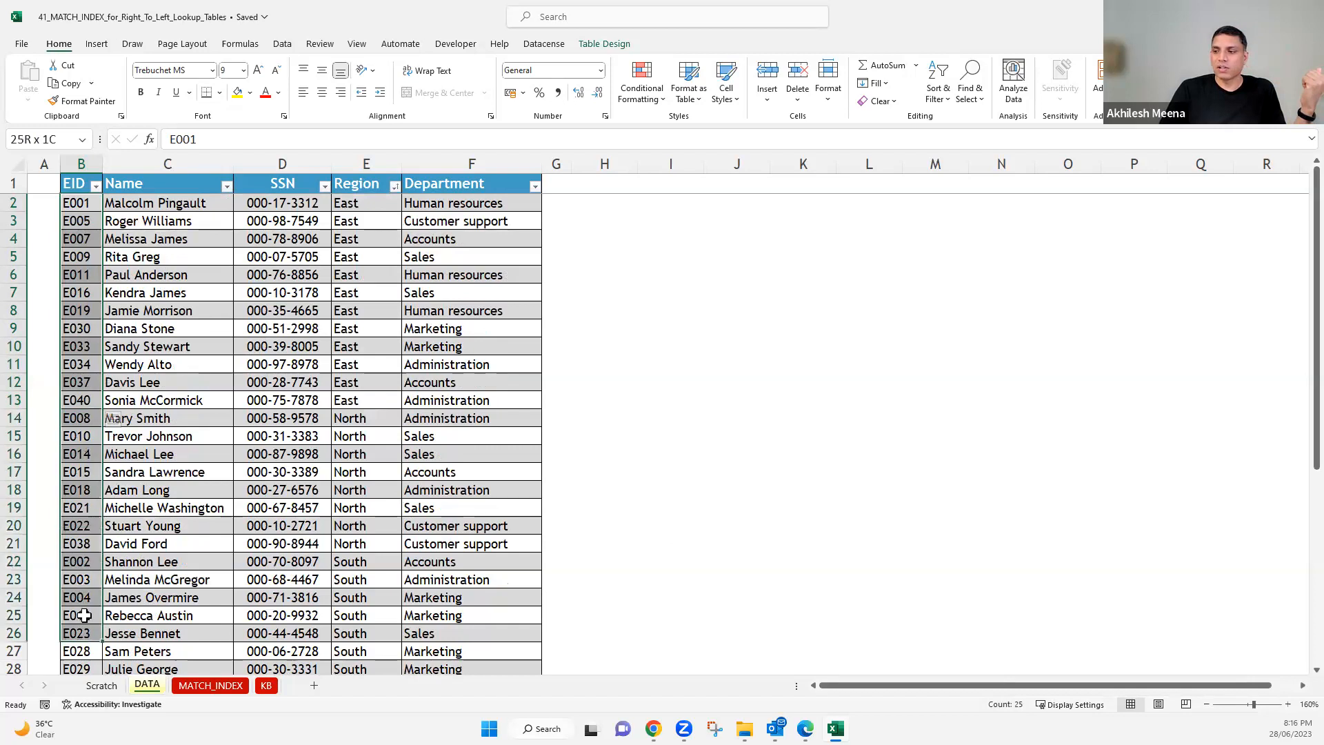
{"action": "key", "text": "shift+Up"}
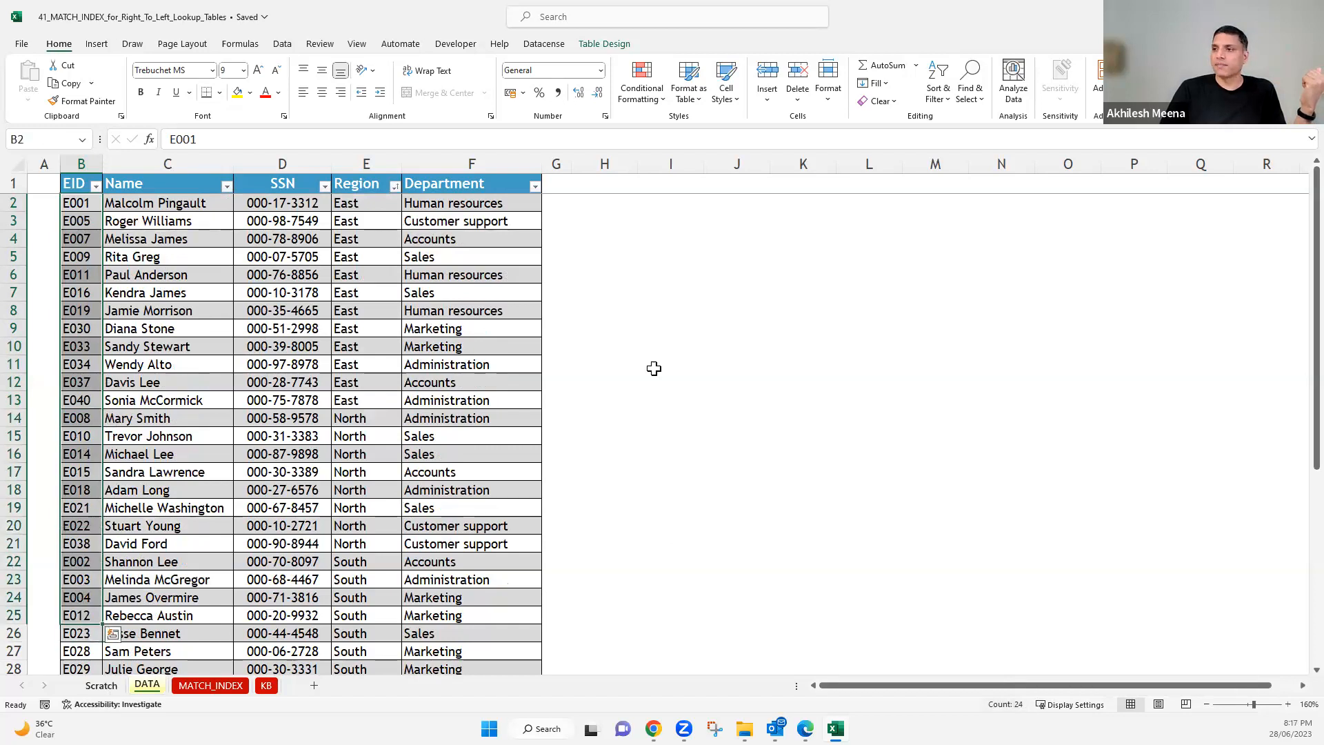
- Begin a MATCH formula in J4 on the Scratch sheet with the E012 cell B5 as its lookup value
{"action": "key", "text": "ctrl+Page_Up"}
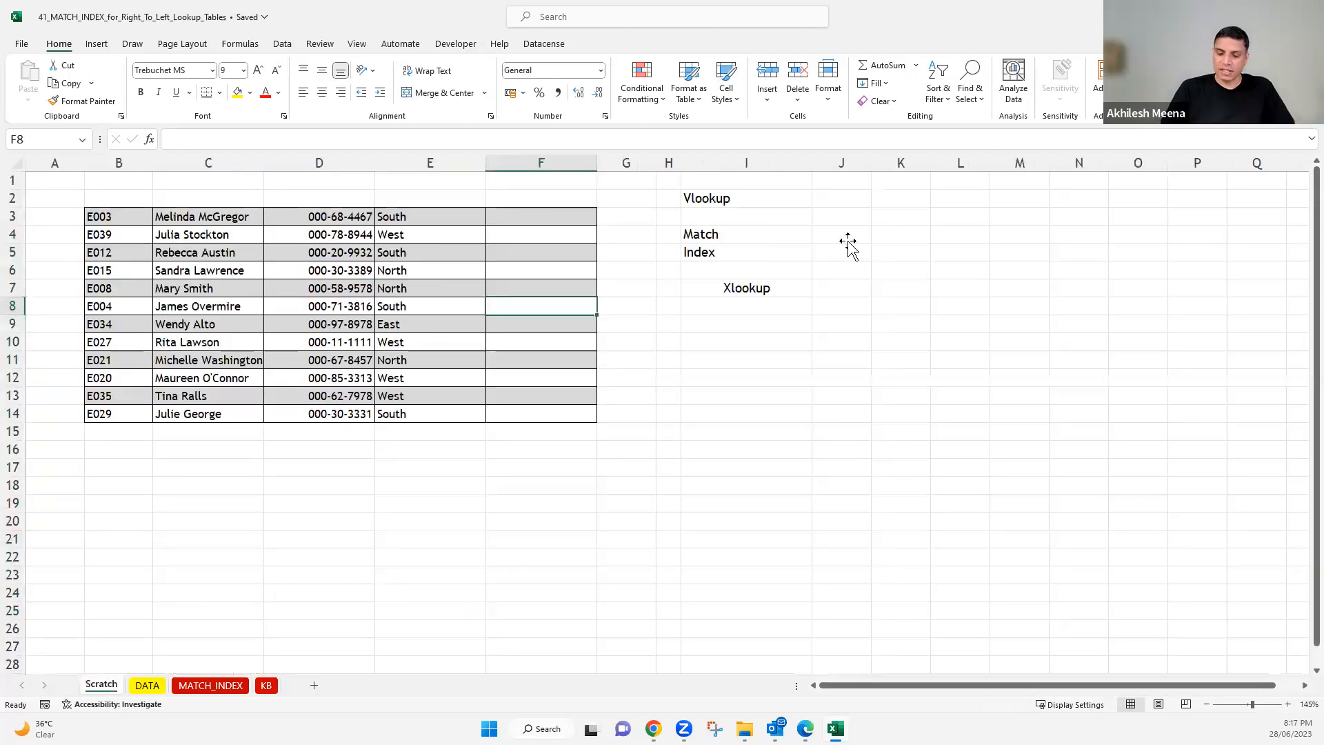
{"action": "left_click", "coordinate": [848, 242]}
{"action": "type", "text": "=vl"}
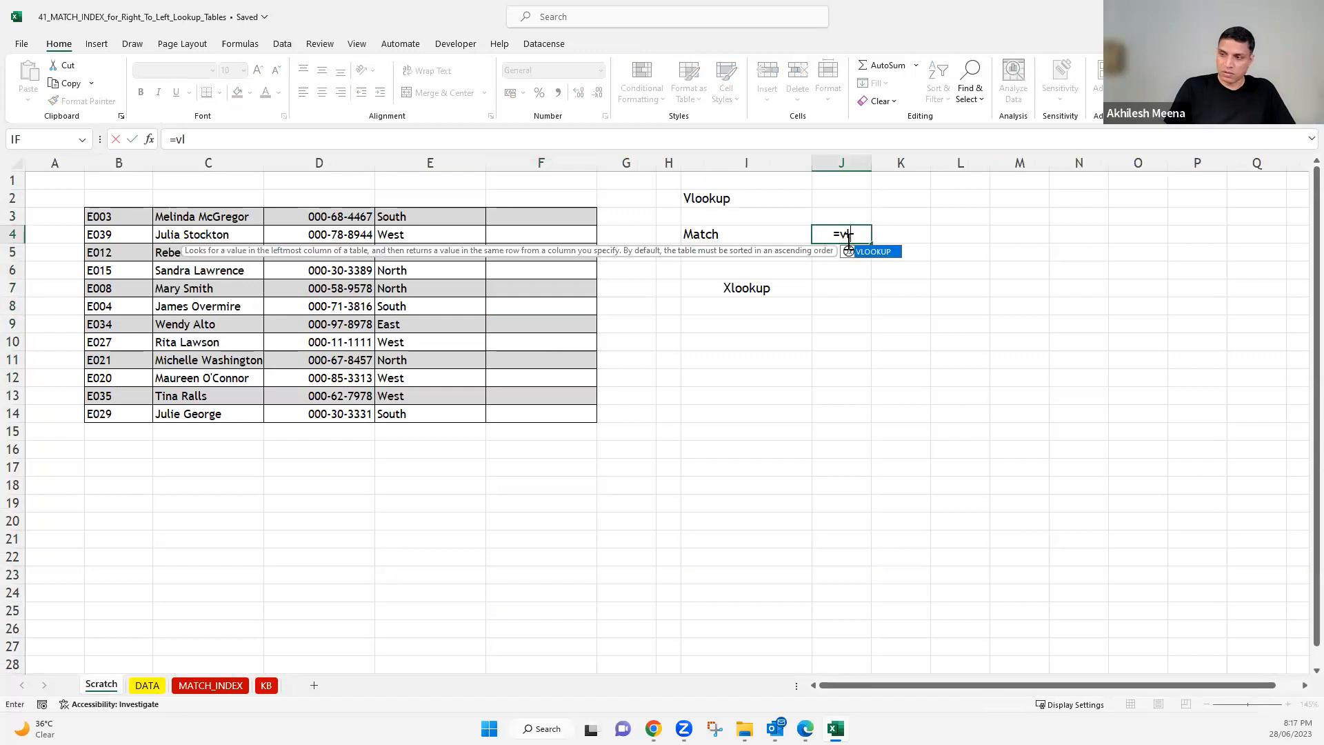
{"action": "key", "text": "BackSpace"}
{"action": "key", "text": "BackSpace"}
{"action": "type", "text": "matc"}
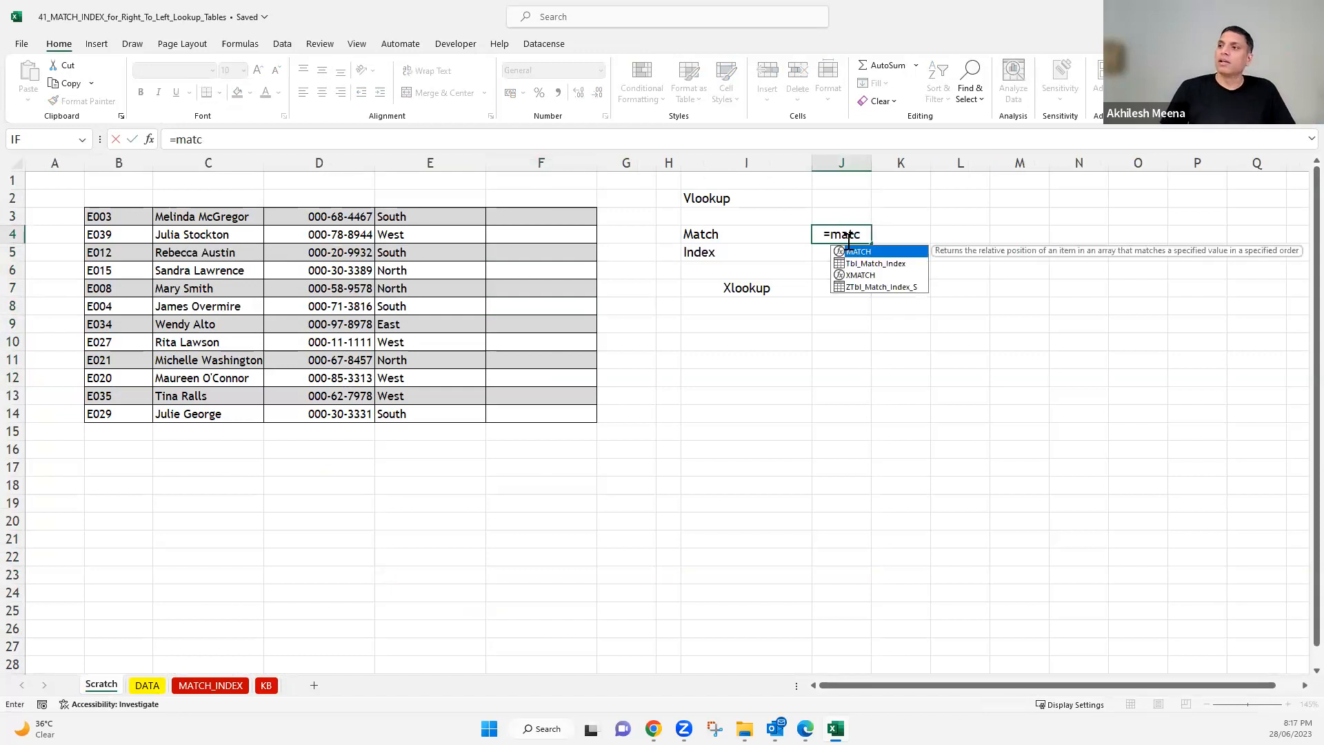
{"action": "double_click", "coordinate": [878, 259]}
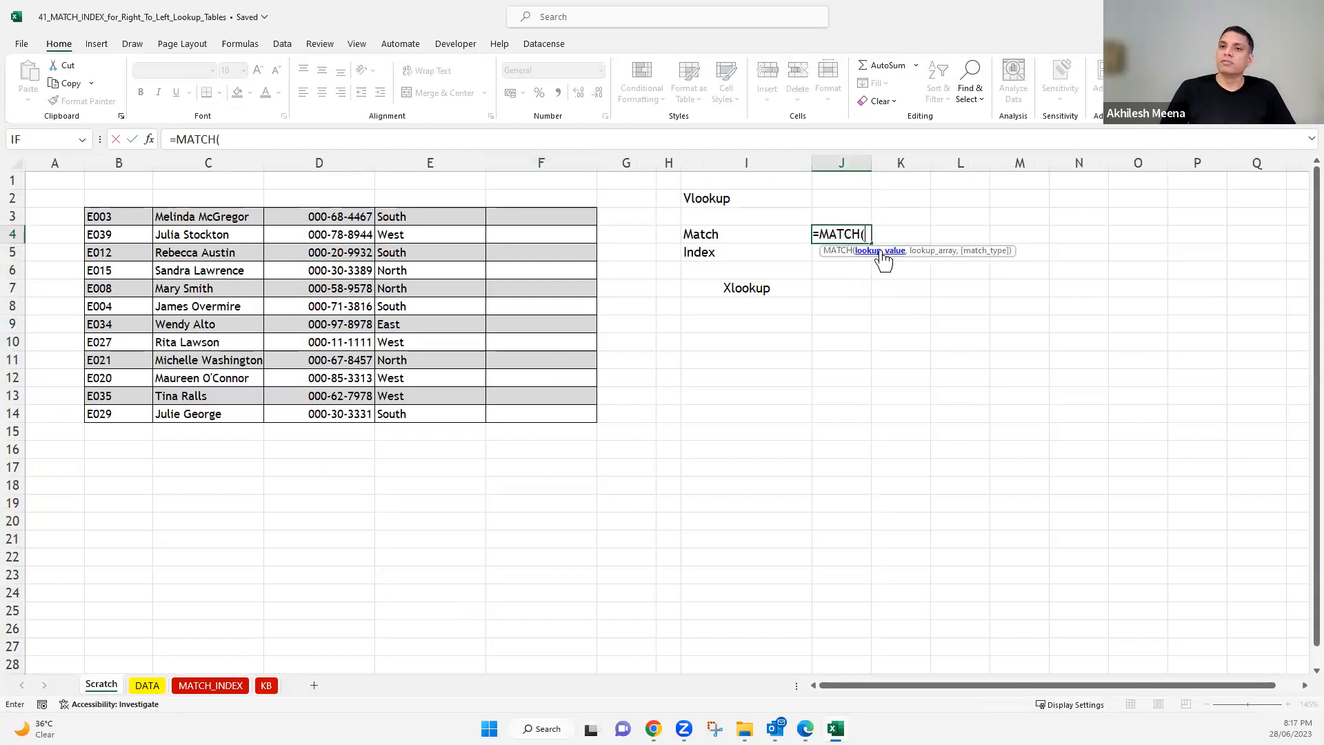
{"action": "left_click", "coordinate": [103, 248]}
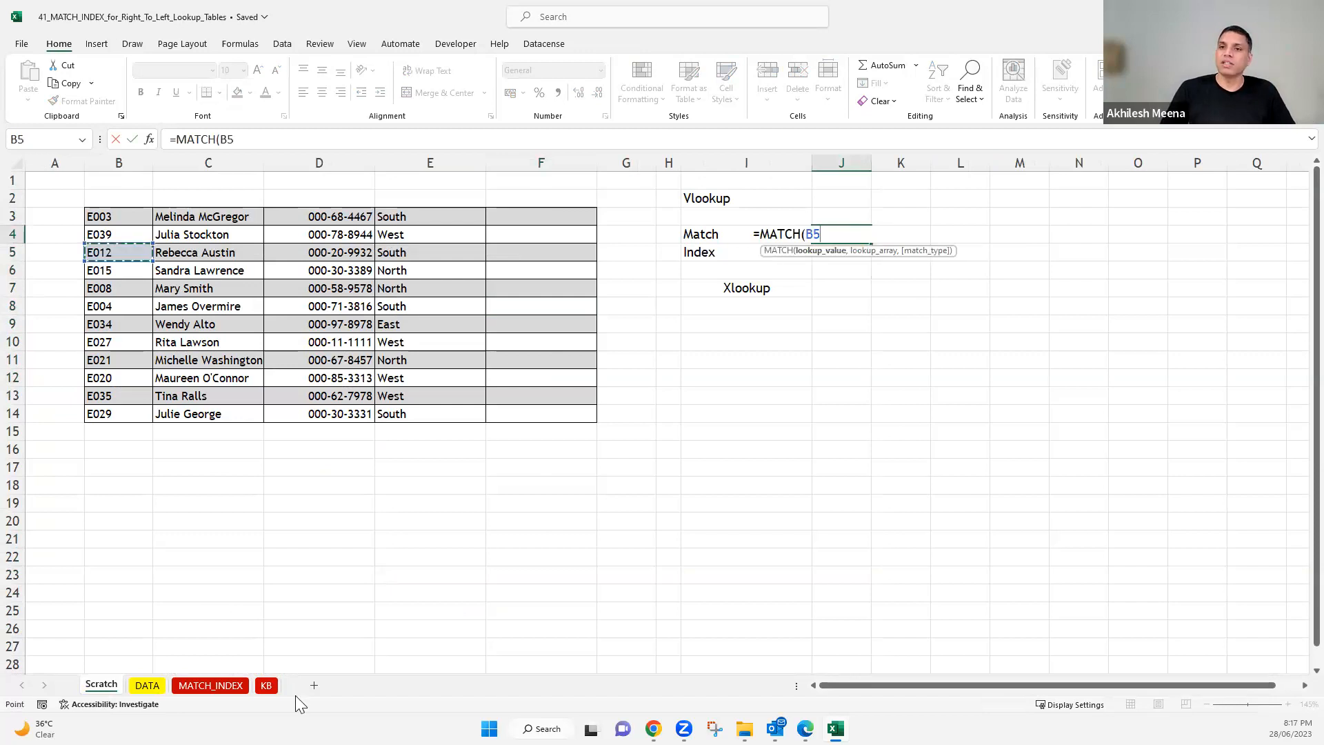
{"action": "type", "text": ","}
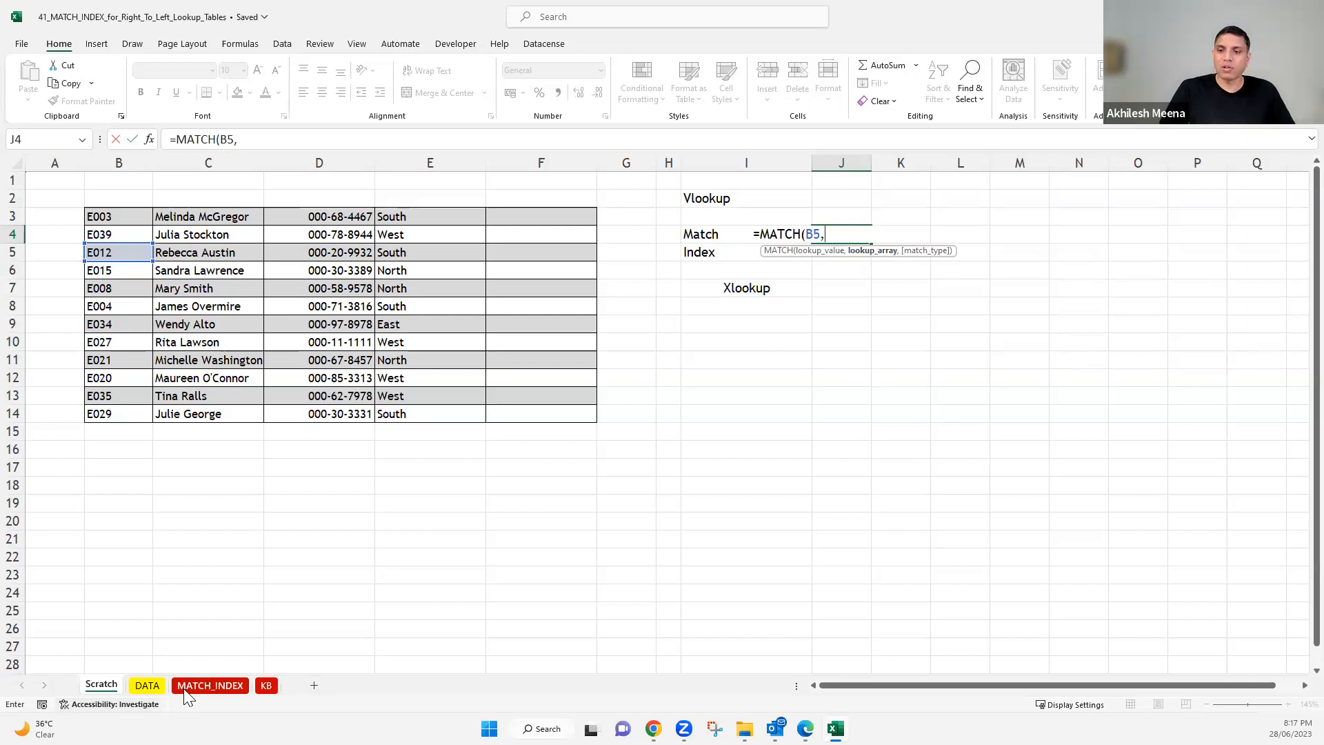
- Complete the MATCH formula with DATA!B2:B41 as the lookup array and 0 for an exact match
{"action": "left_click", "coordinate": [155, 693]}
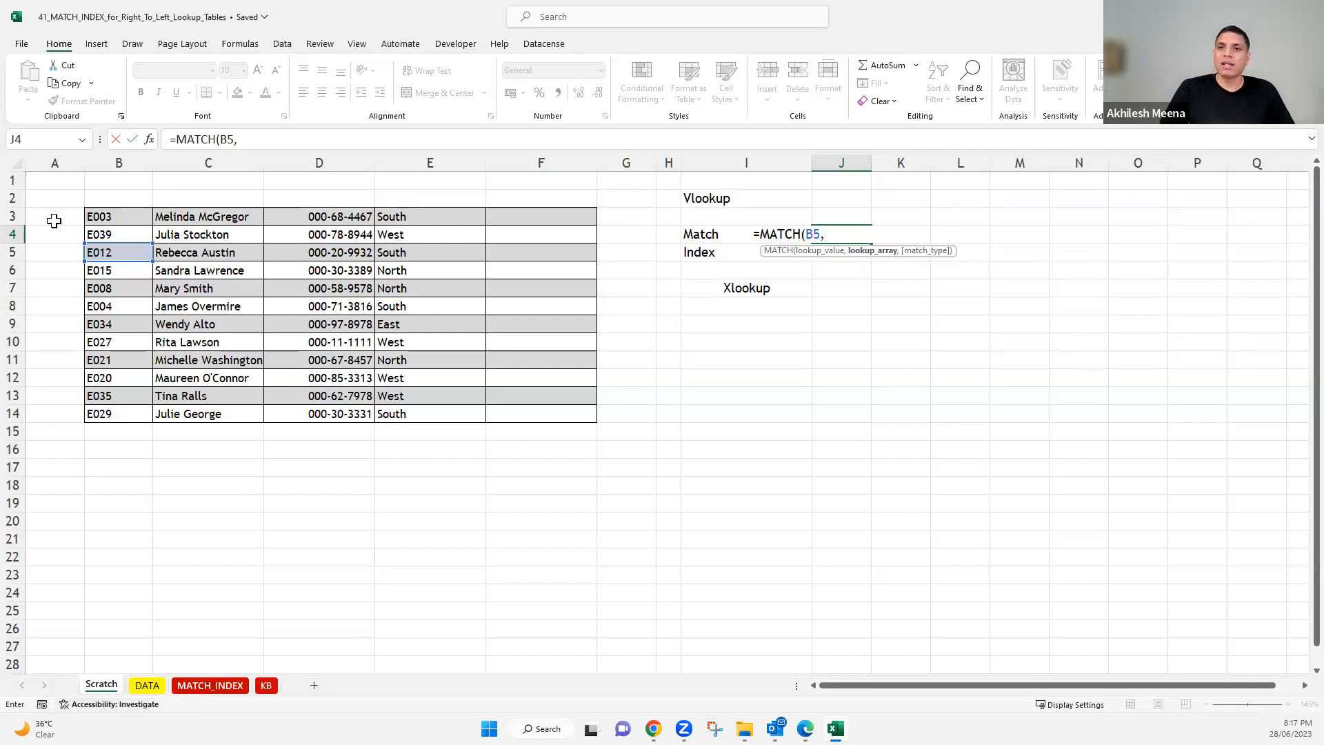
{"action": "left_click_drag", "start_coordinate": [76, 202], "coordinate": [87, 637]}
{"action": "left_click_drag", "start_coordinate": [82, 470], "coordinate": [81, 581]}
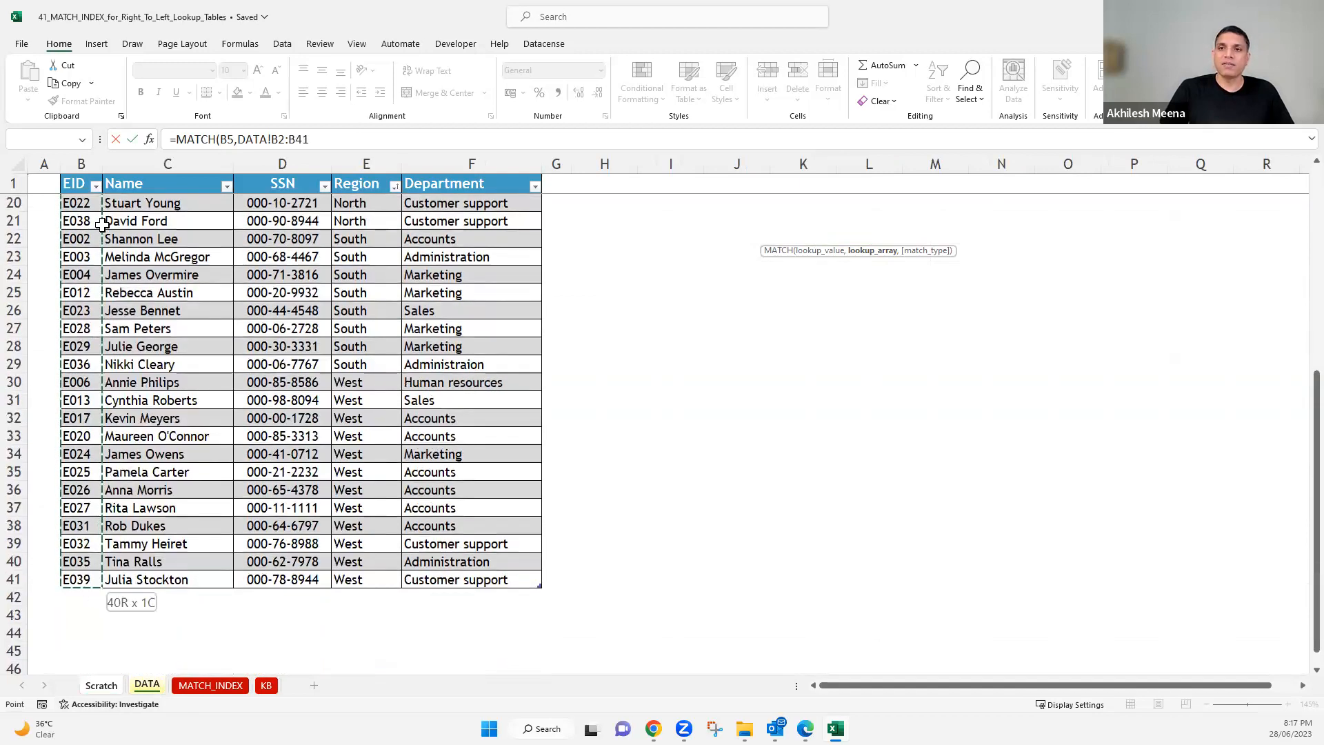
{"action": "scroll", "coordinate": [101, 224], "scroll_direction": "up", "scroll_amount": 6}
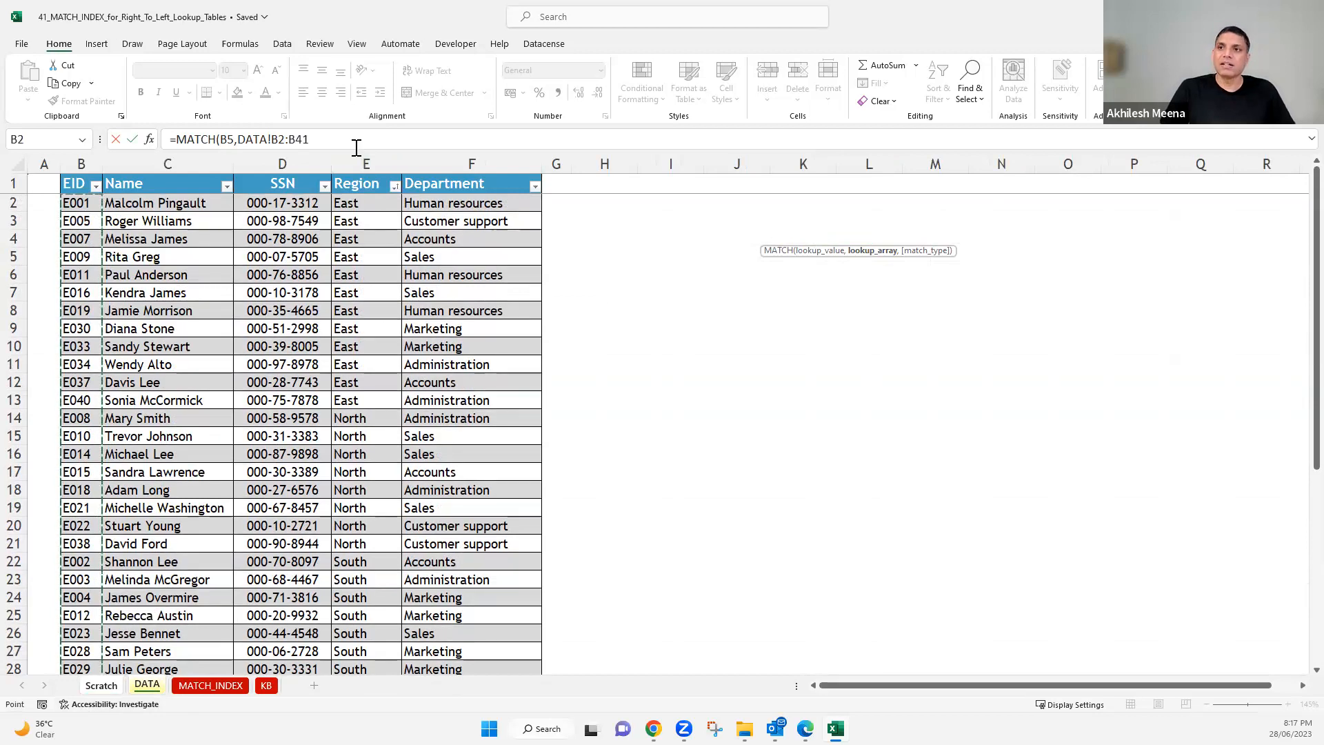
{"action": "type", "text": ","}
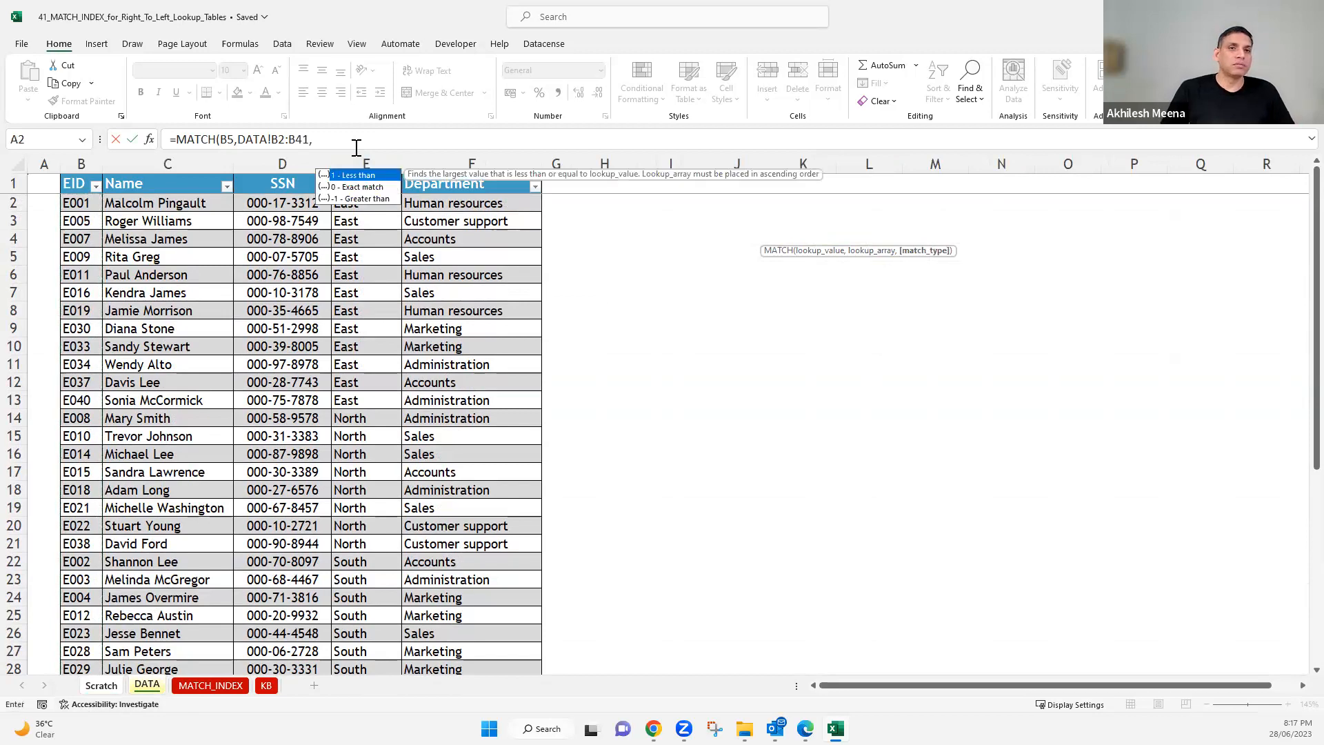
{"action": "left_click", "coordinate": [363, 191]}
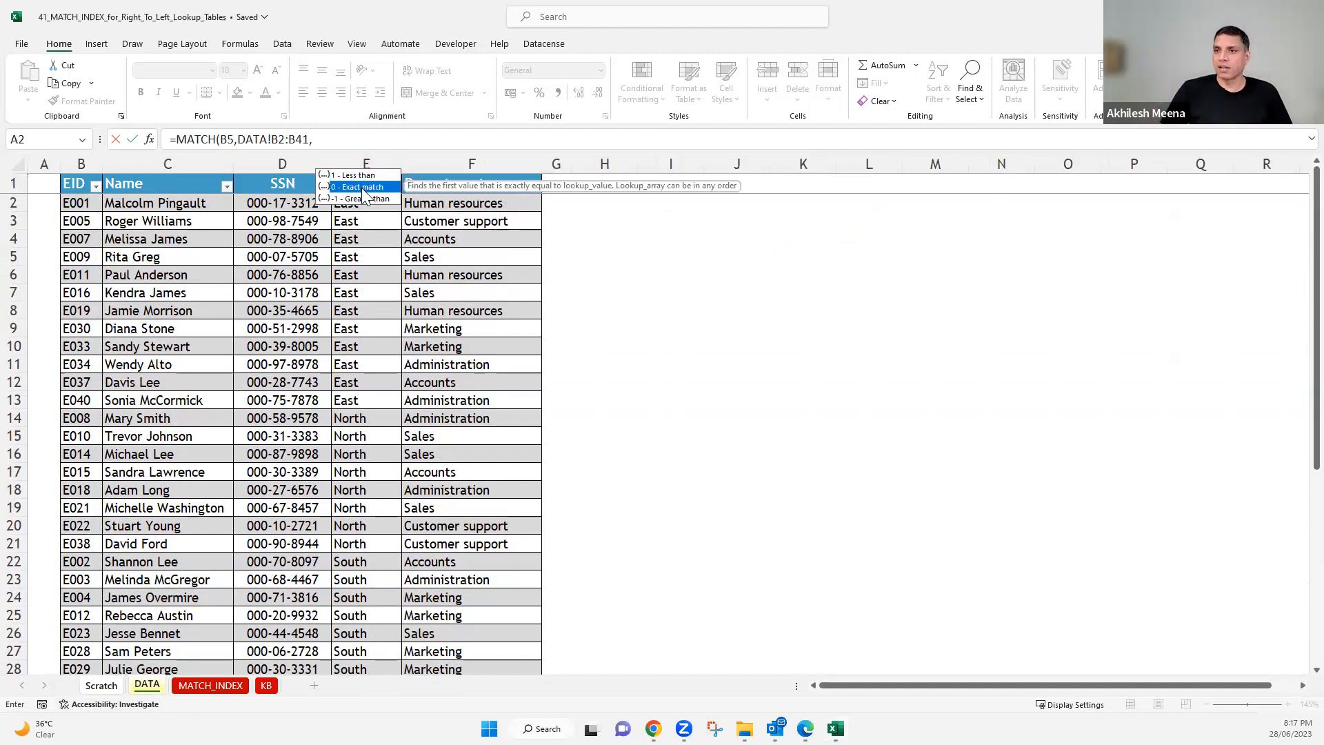
{"action": "double_click", "coordinate": [363, 189]}
{"action": "key", "text": "Return"}
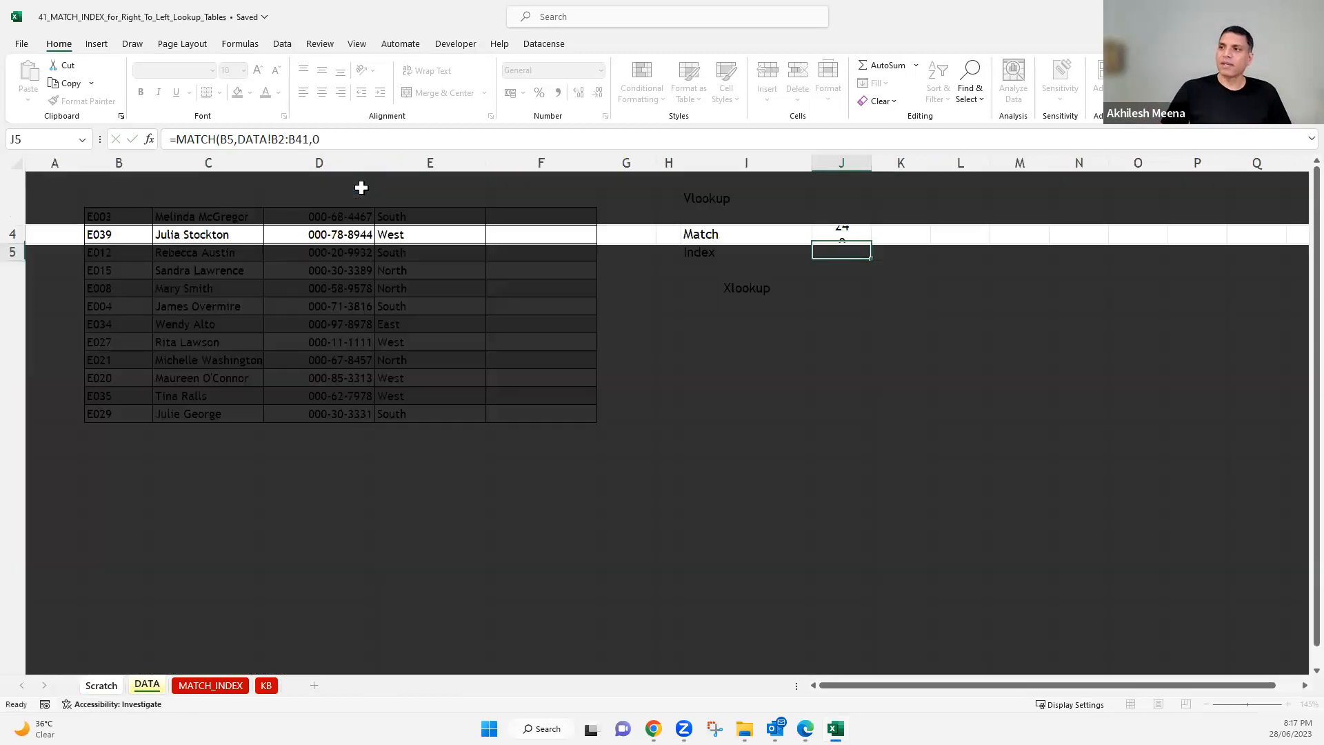
{"action": "key", "text": "Up"}
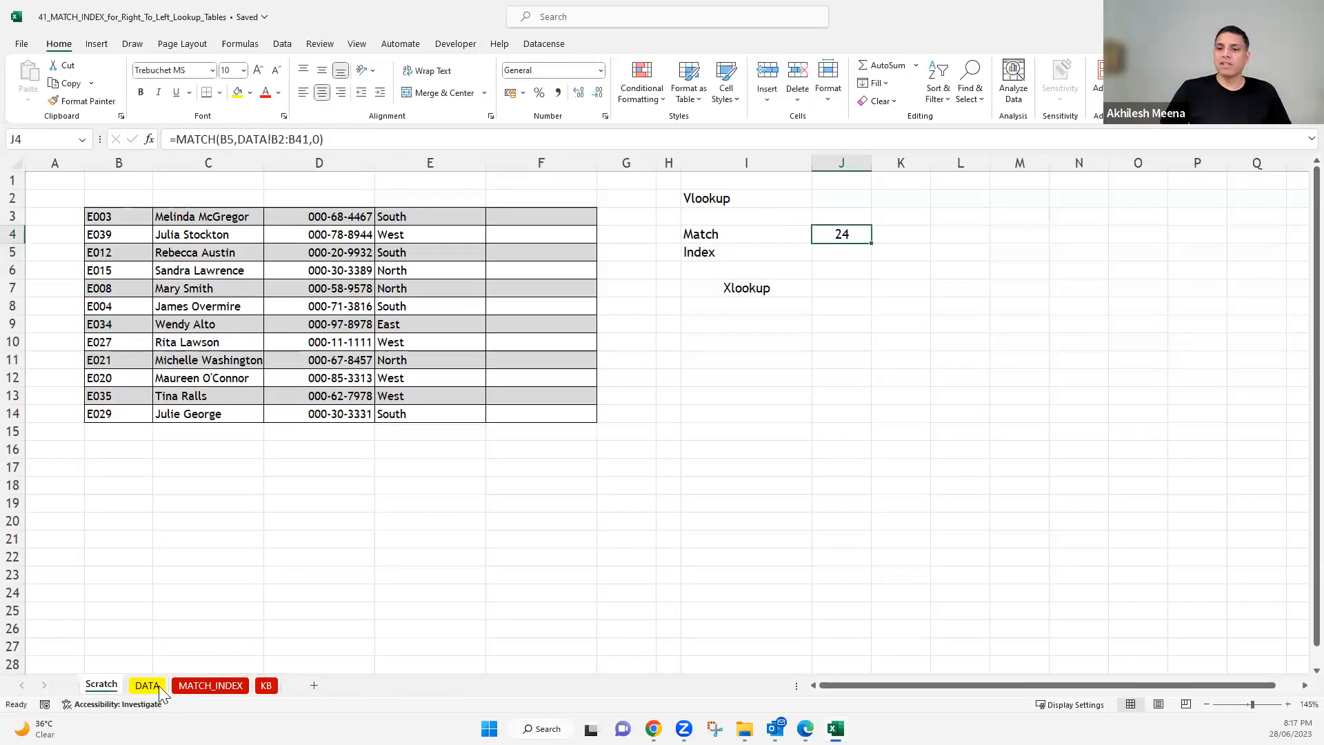
- Compare the MATCH result in J4 on the Scratch sheet with the position of E012 in the DATA sheet's EID column
{"action": "key", "text": "ctrl+bracketleft"}
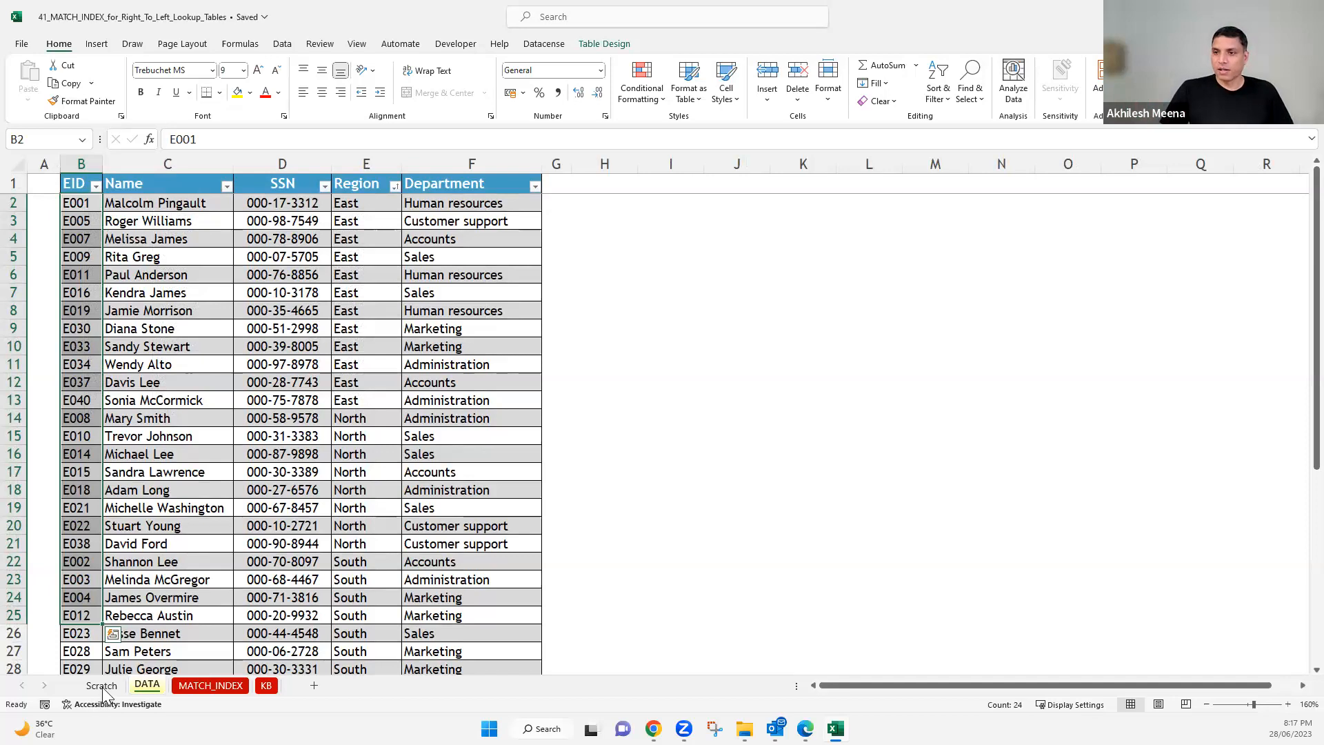
{"action": "key", "text": "ctrl+Page_Up"}
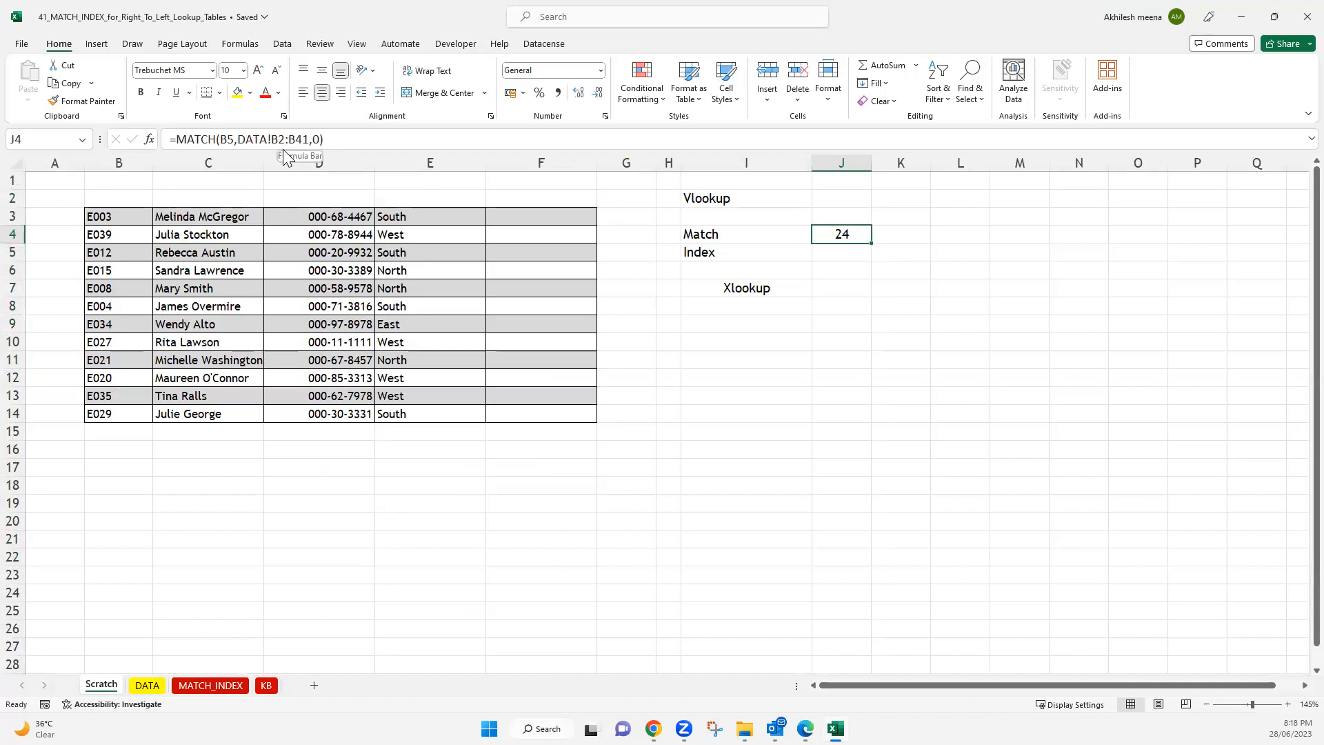
{"action": "left_click", "coordinate": [472, 269]}
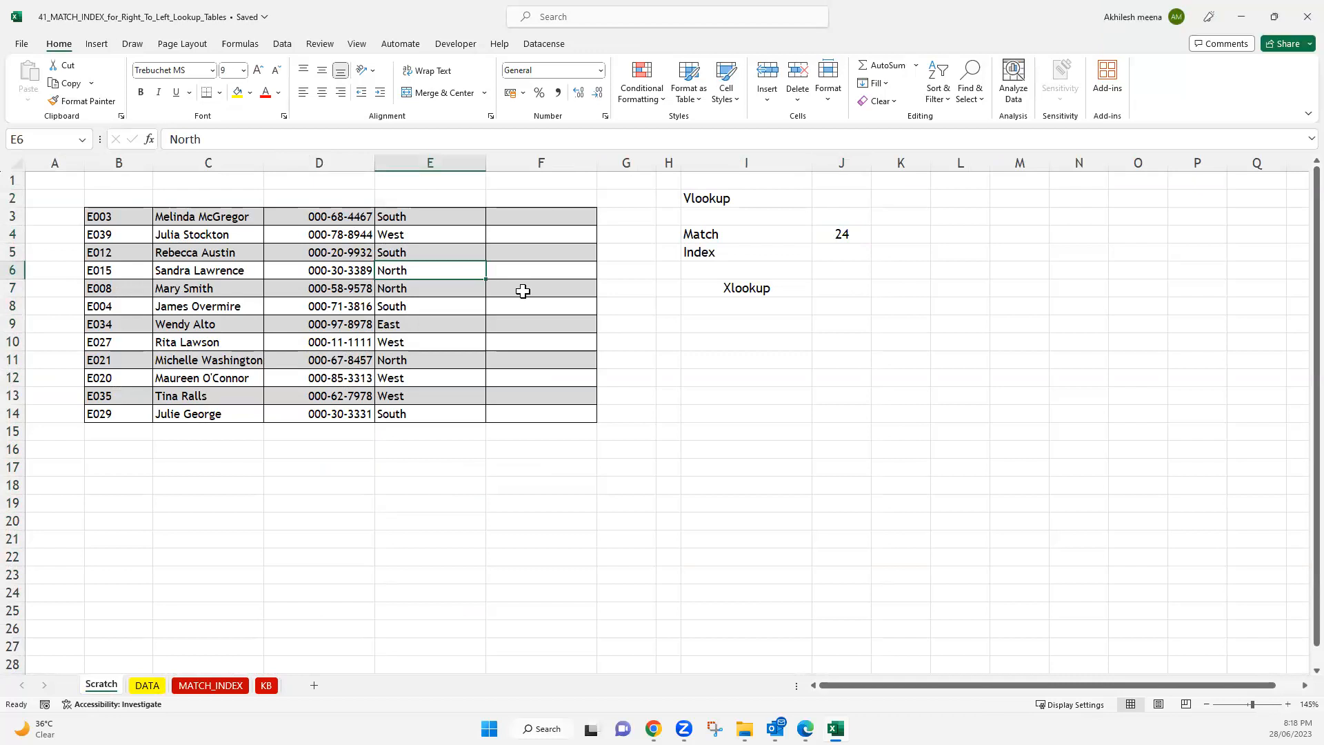
{"action": "left_click", "coordinate": [768, 234]}
{"action": "left_click", "coordinate": [844, 236]}
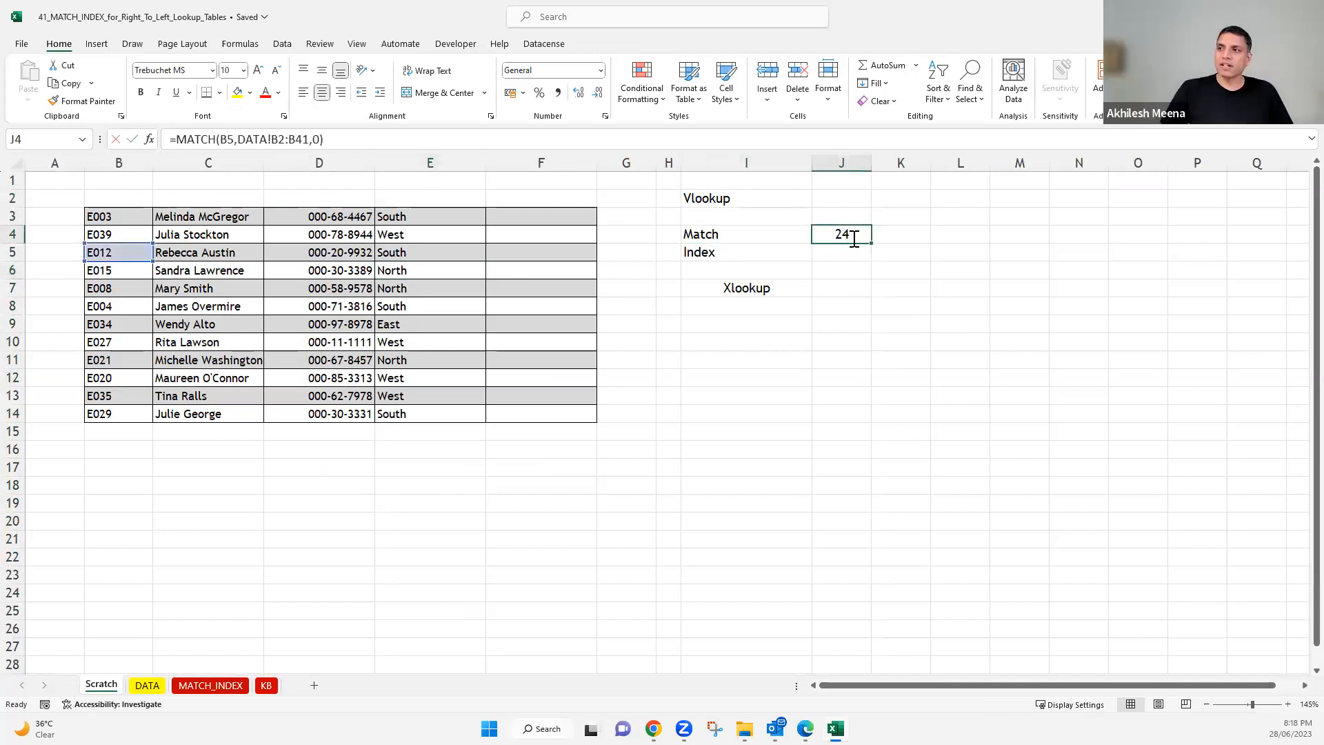
- Try to replace the lookup array in J4's MATCH formula with the multi-column Scratch table B3:F14
{"action": "double_click", "coordinate": [840, 234]}
{"action": "double_click", "coordinate": [892, 234]}
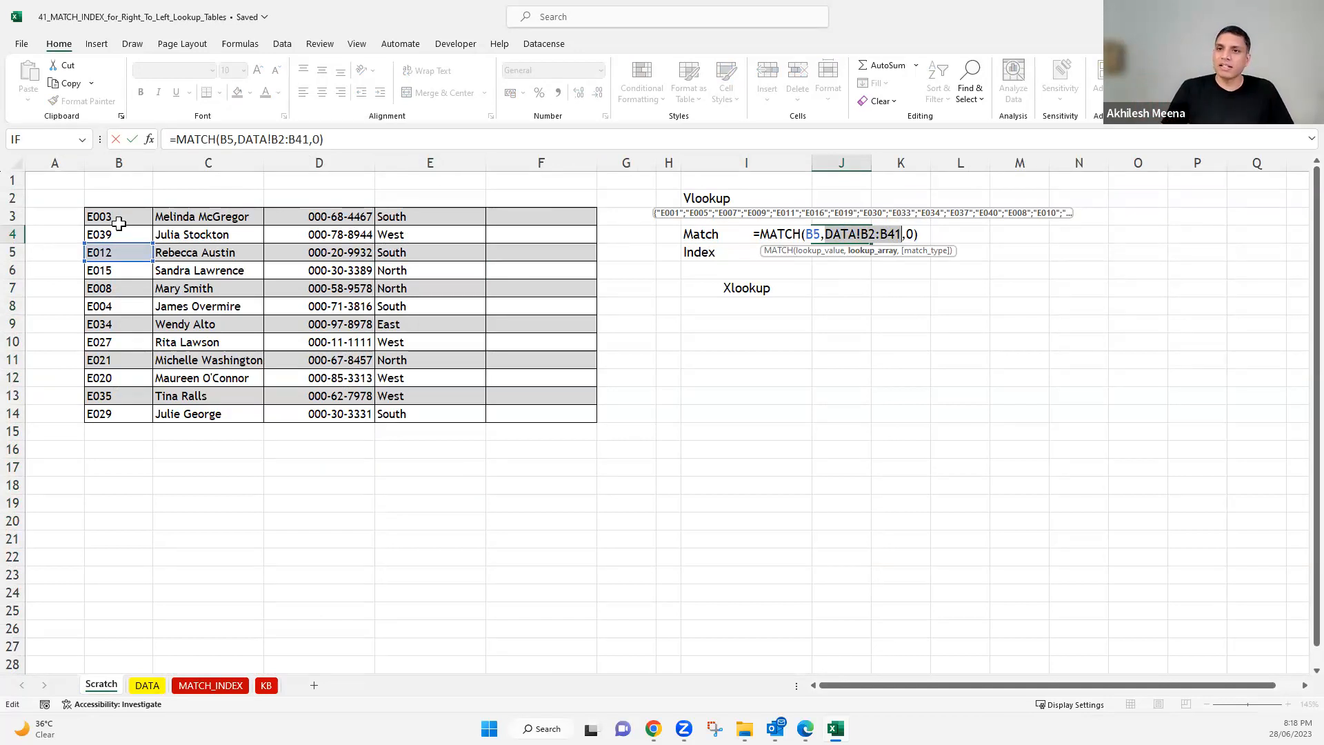
{"action": "left_click_drag", "start_coordinate": [119, 216], "coordinate": [534, 406]}
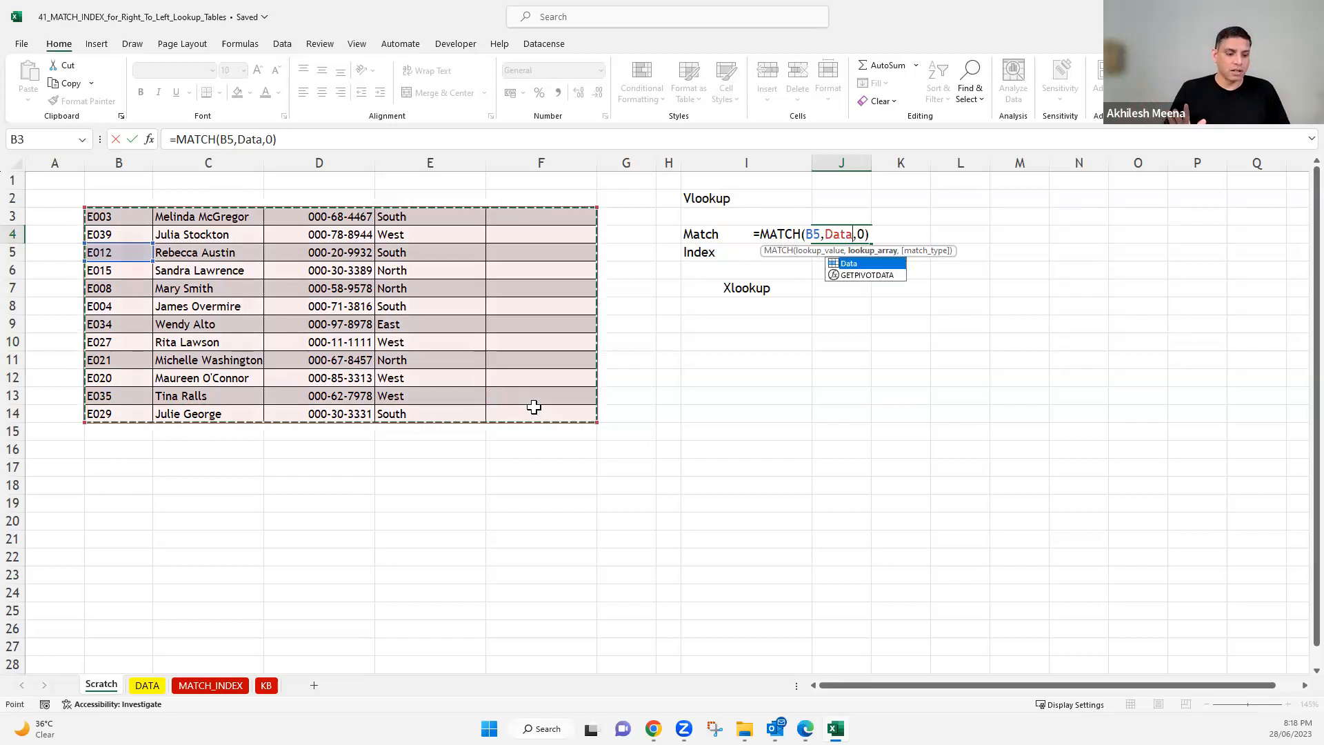
{"action": "key", "text": "Escape"}
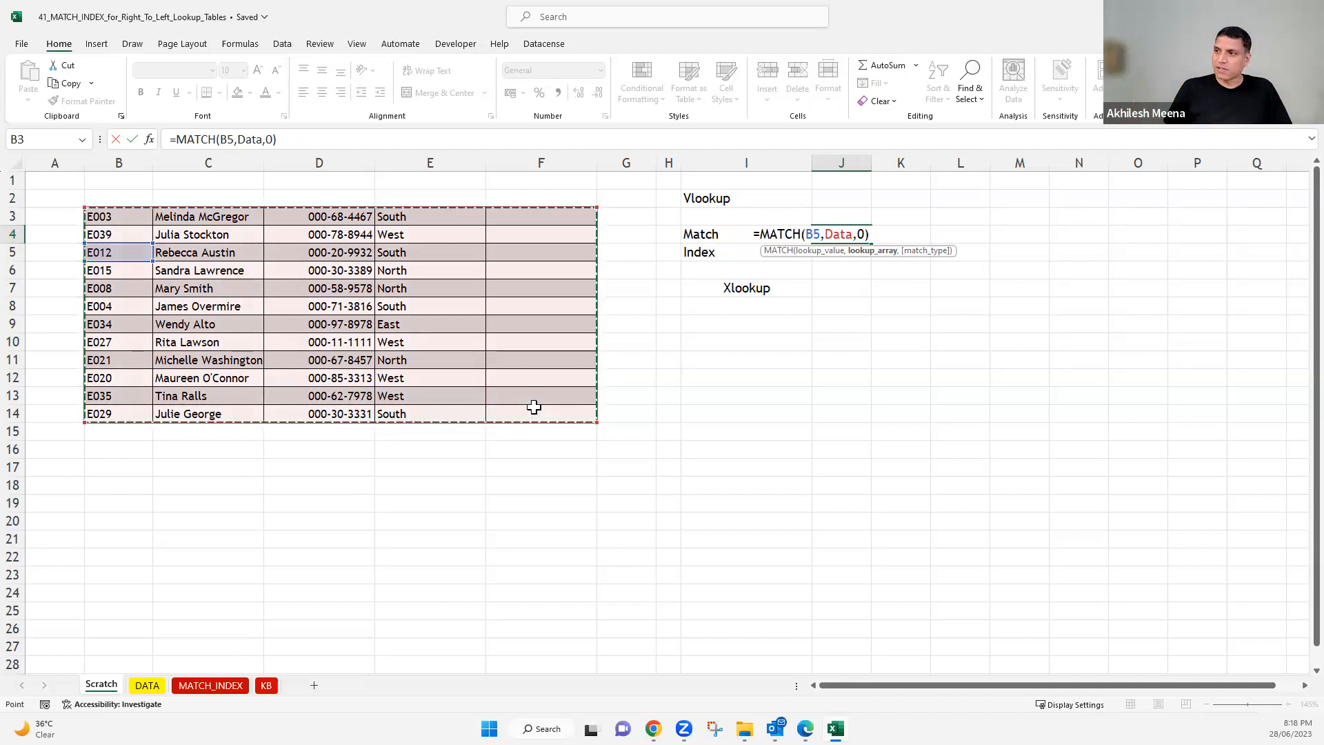
{"action": "key", "text": "ctrl+Return"}
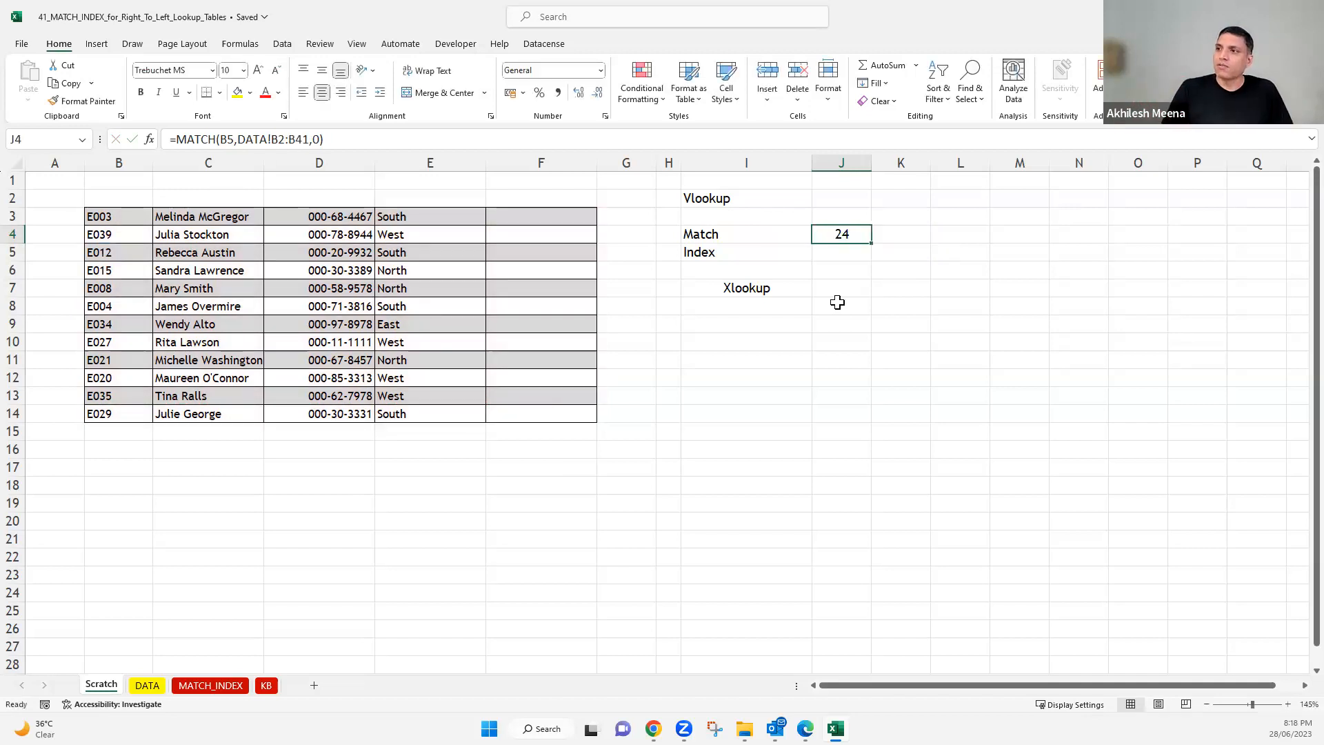
{"action": "key", "text": "Down"}
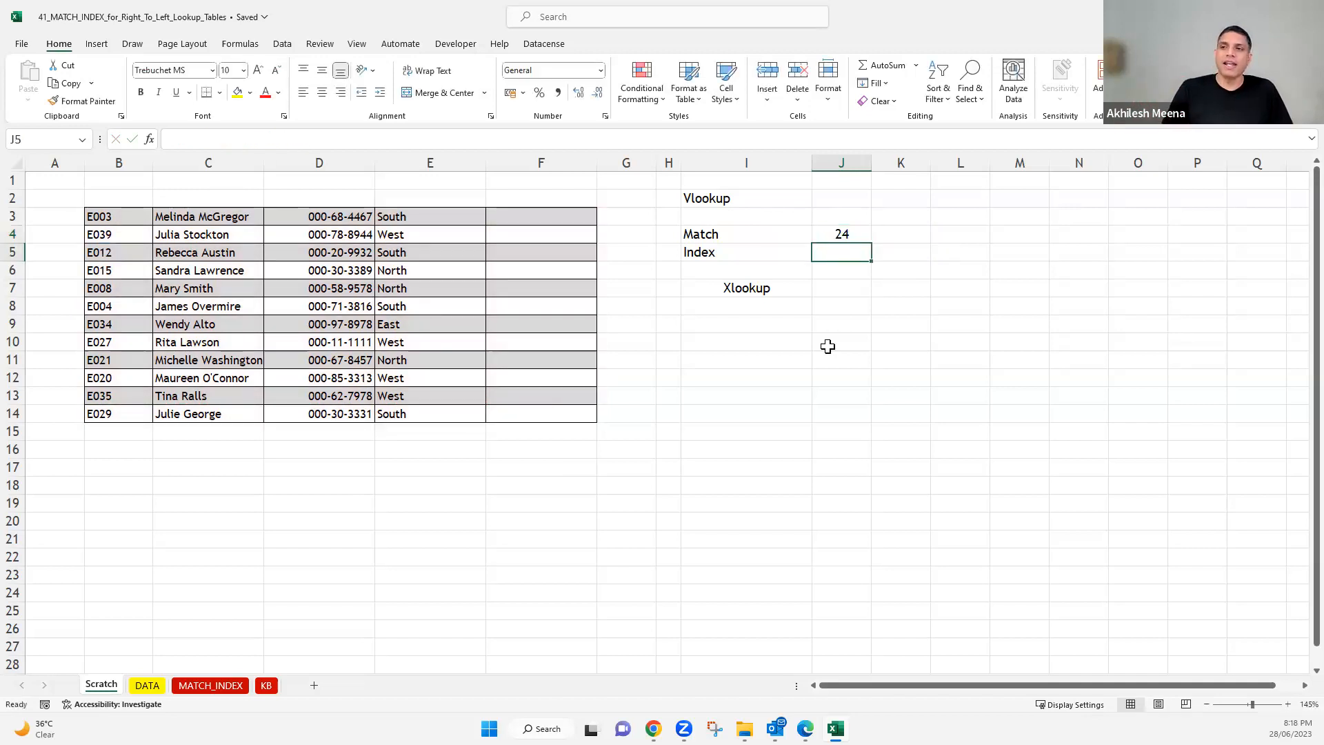
{"action": "type", "text": "="}
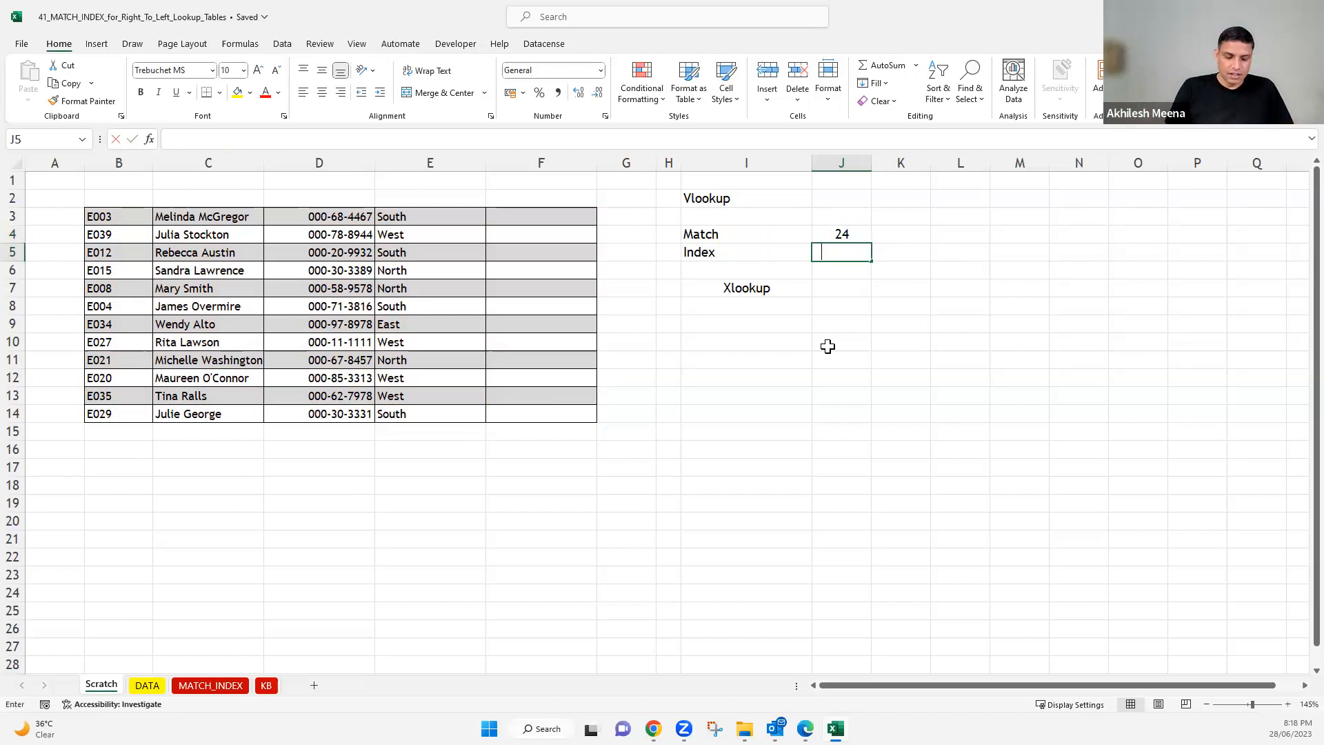
{"action": "type", "text": "i"}
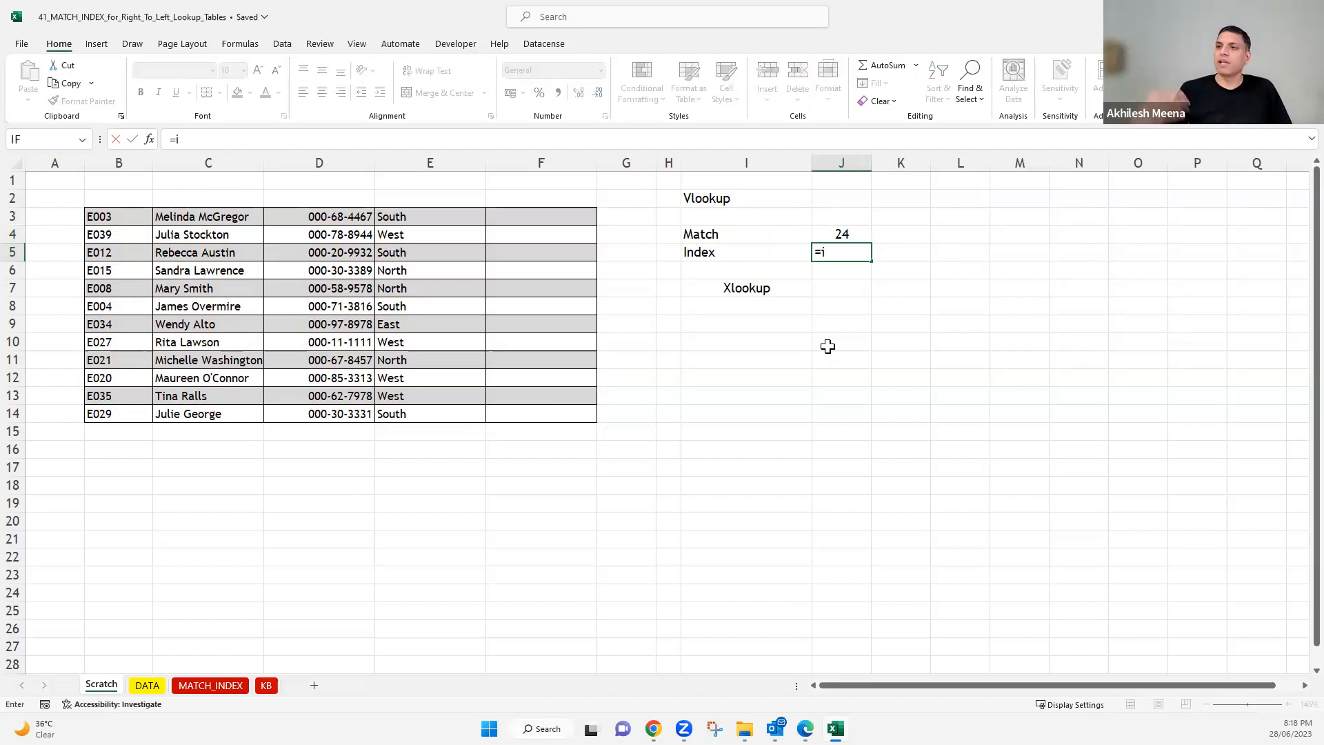
{"action": "key", "text": "Escape"}
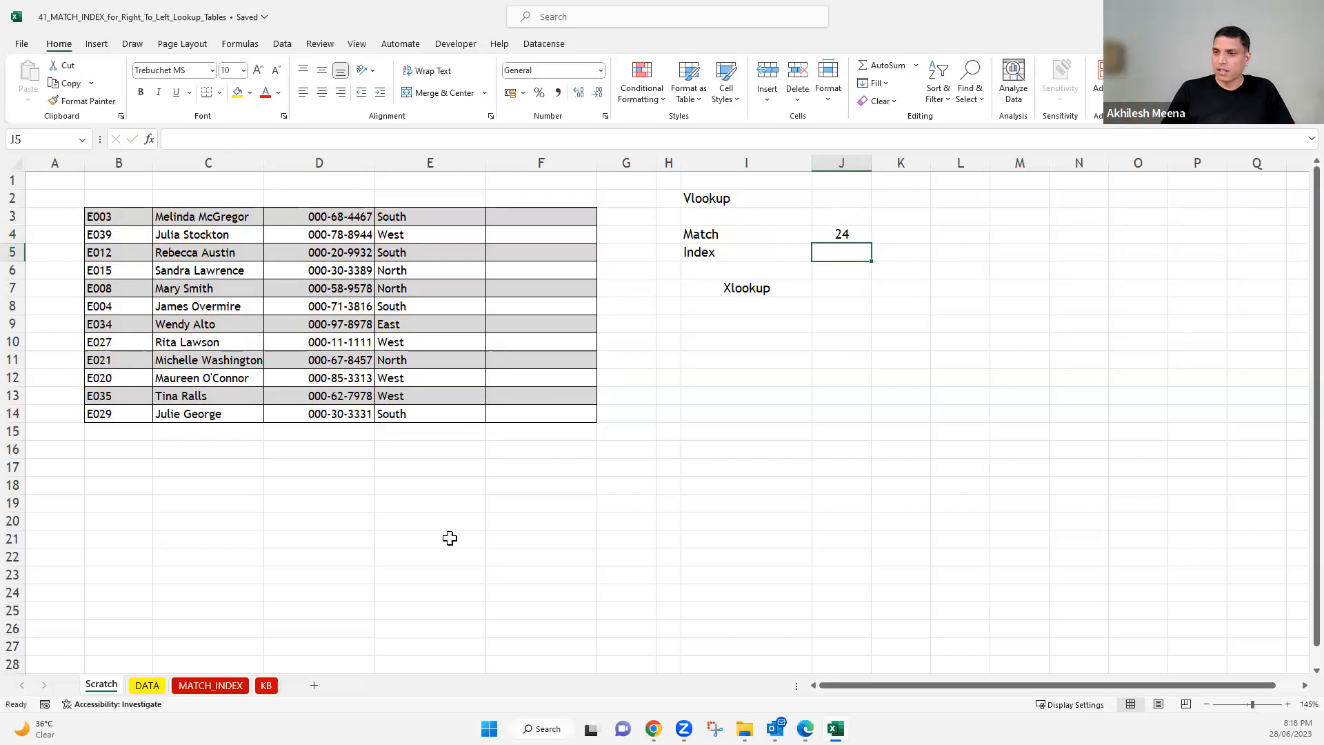
- Examine the rows and columns of the Scratch table by highlighting B3:F14 and its part B3:E10
{"action": "left_click_drag", "start_coordinate": [117, 217], "coordinate": [418, 412]}
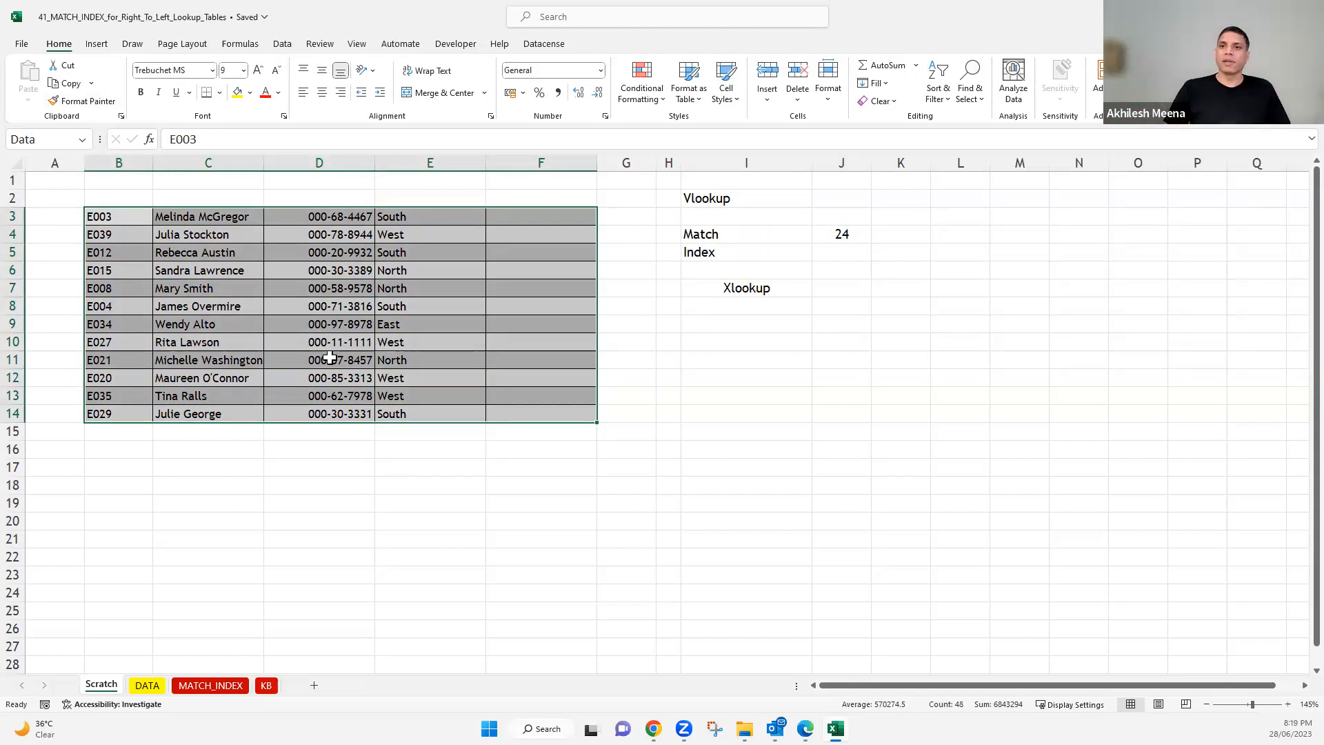
{"action": "left_click", "coordinate": [125, 270]}
{"action": "left_click_drag", "start_coordinate": [124, 217], "coordinate": [248, 342]}
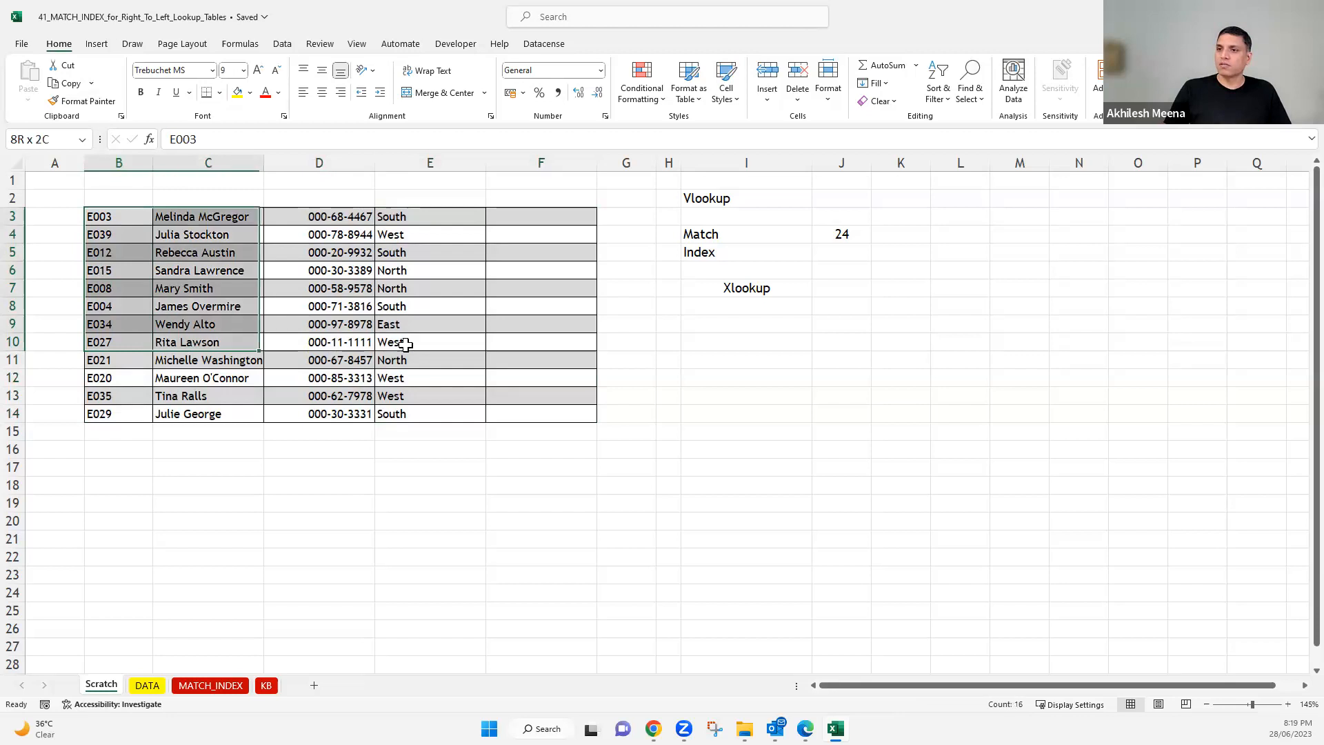
{"action": "left_click_drag", "start_coordinate": [422, 343], "coordinate": [424, 343]}
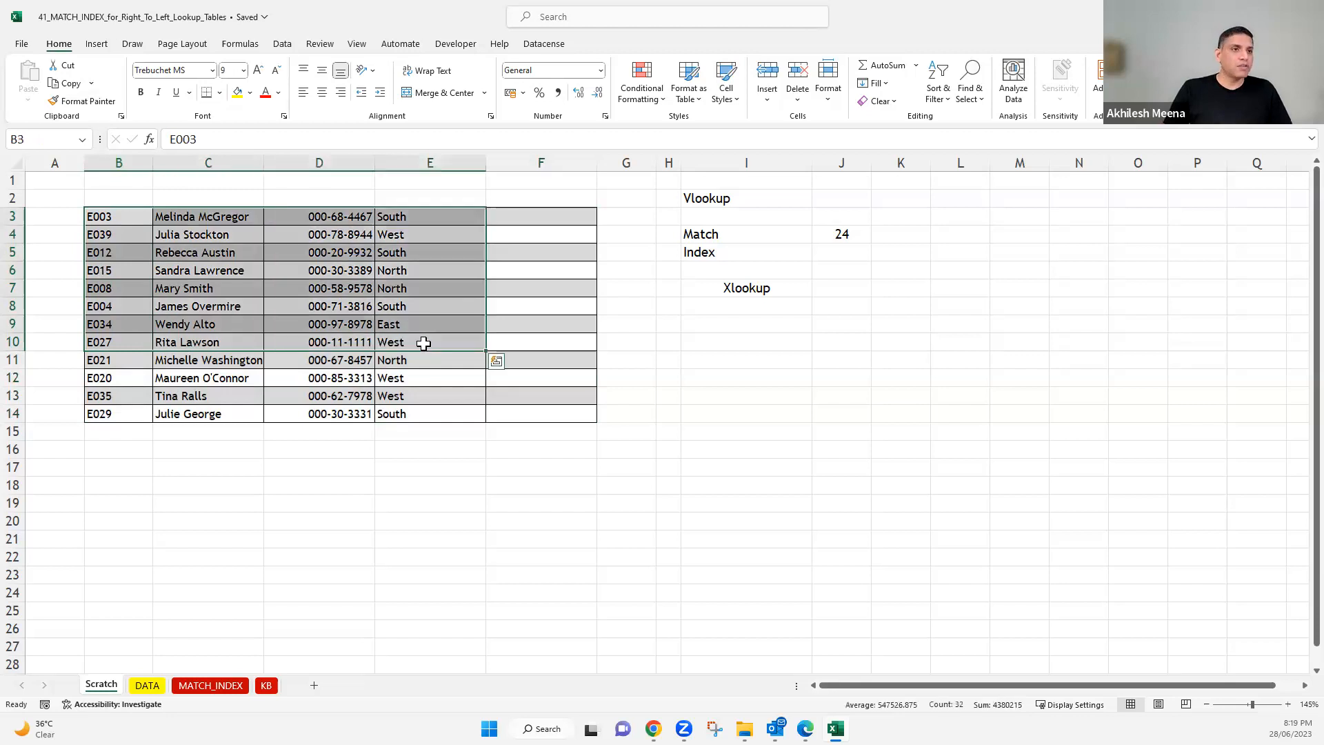
{"action": "left_click", "coordinate": [755, 327]}
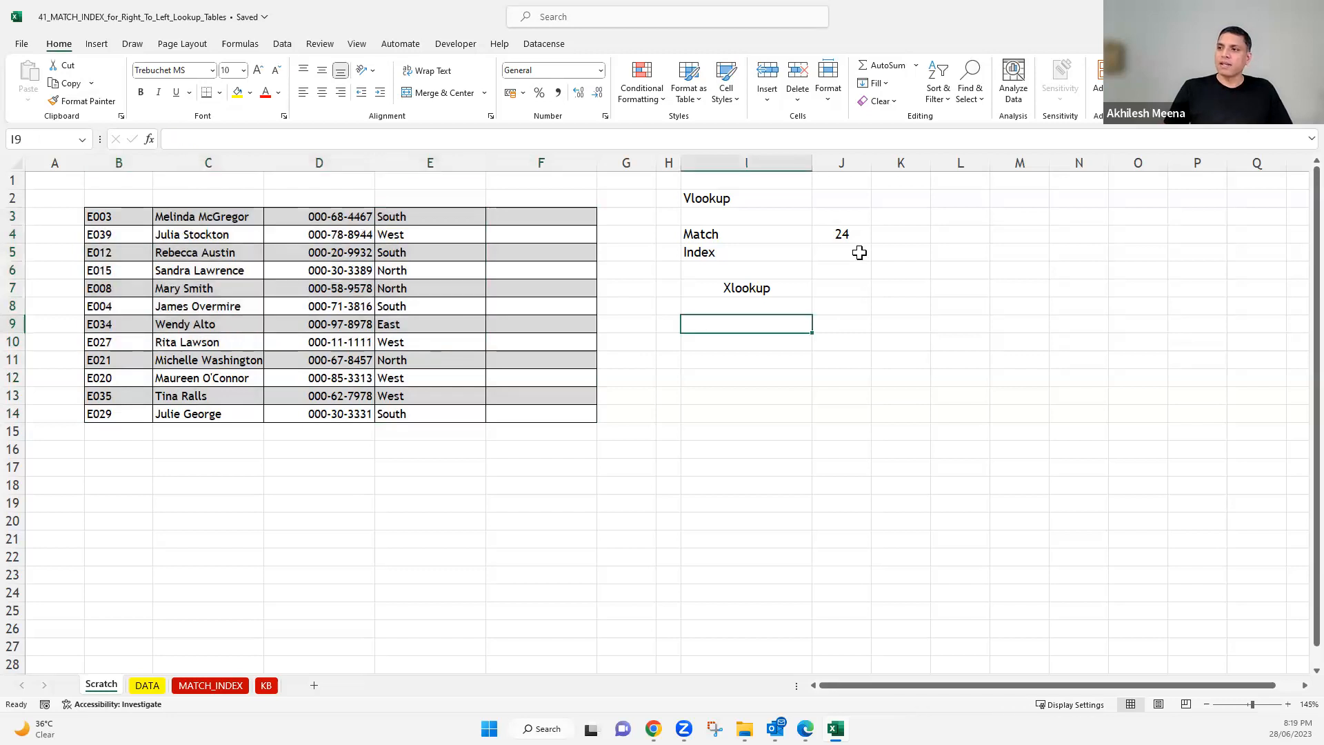
- Begin an INDEX formula in J5 using the Scratch table range B3:E14 as its array
{"action": "left_click", "coordinate": [861, 254]}
{"action": "type", "text": "="}
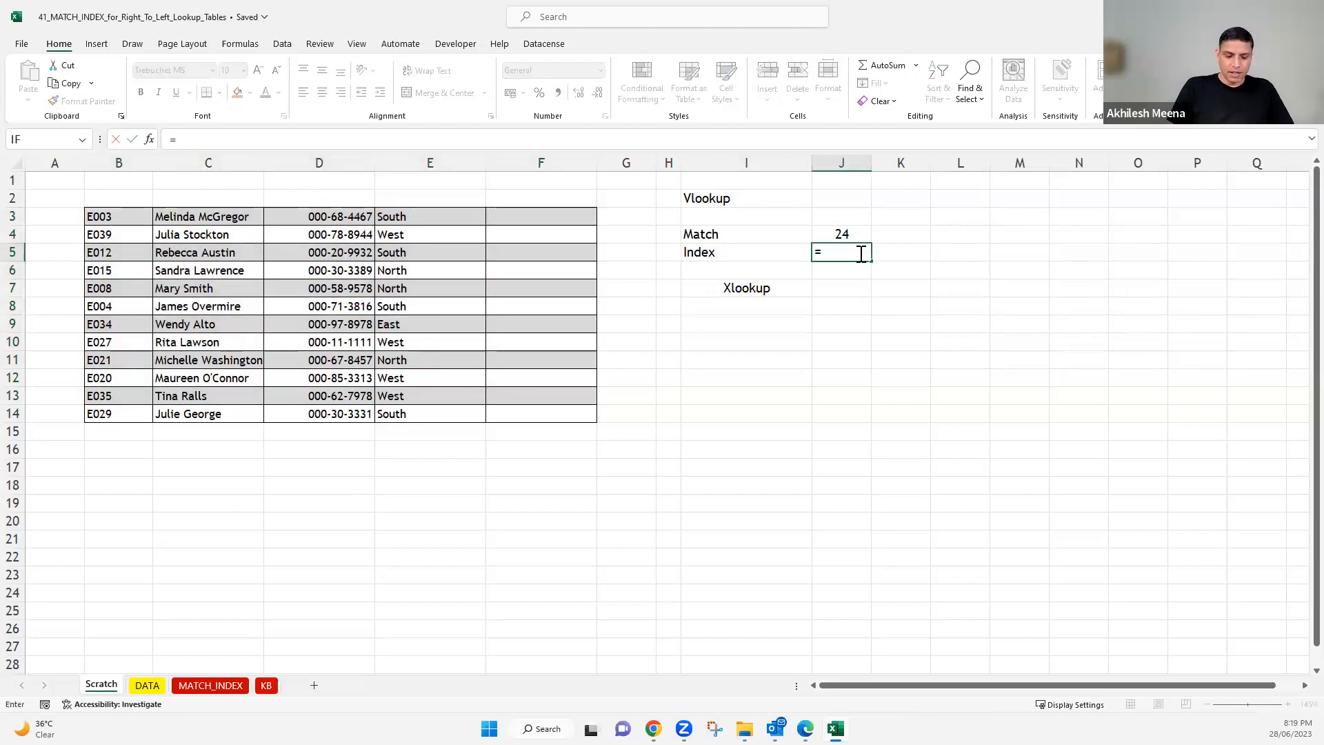
{"action": "type", "text": "index"}
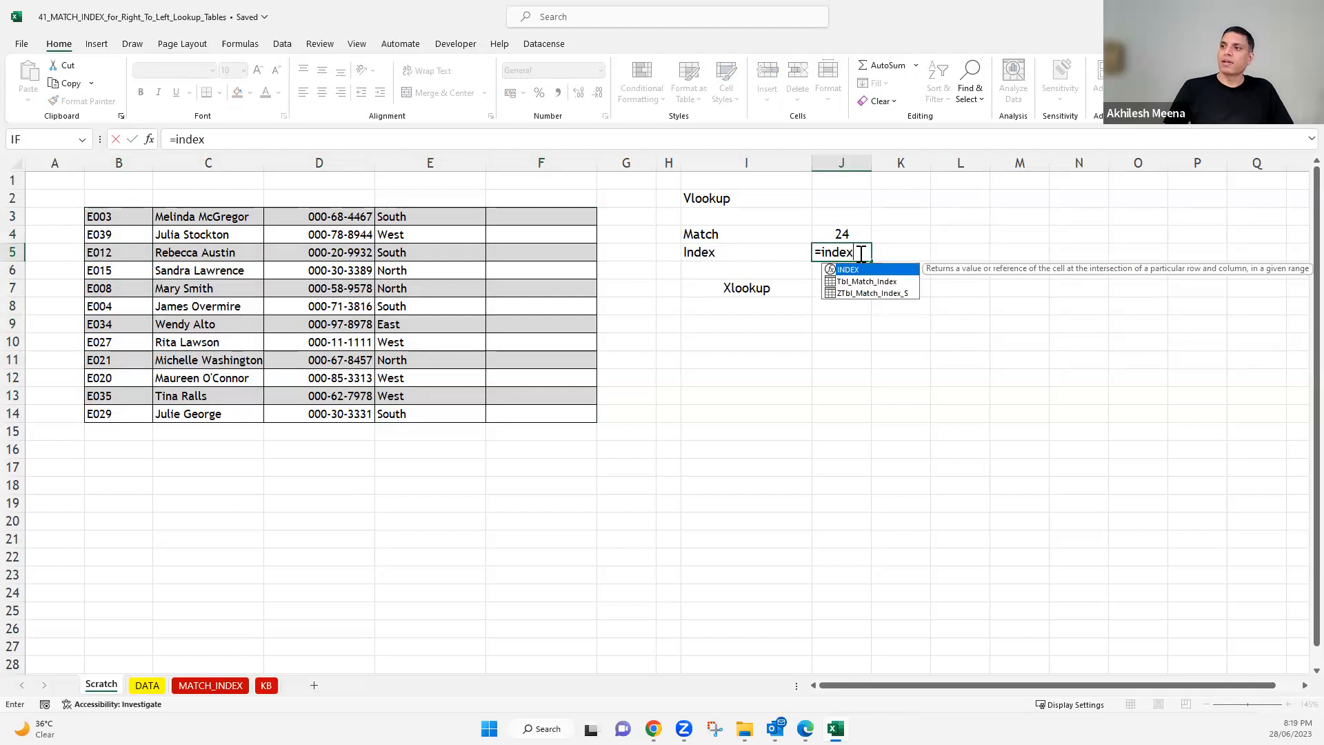
{"action": "double_click", "coordinate": [865, 270]}
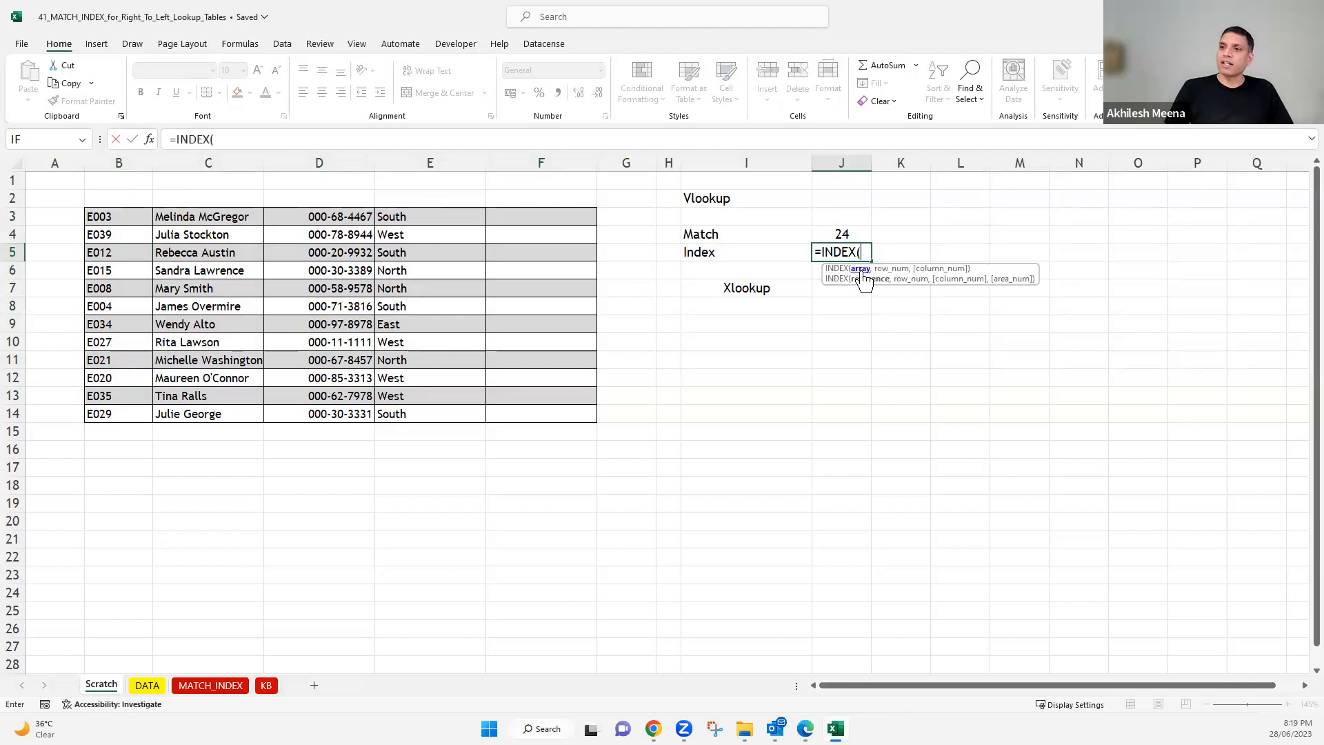
{"action": "left_click_drag", "start_coordinate": [122, 213], "coordinate": [555, 420]}
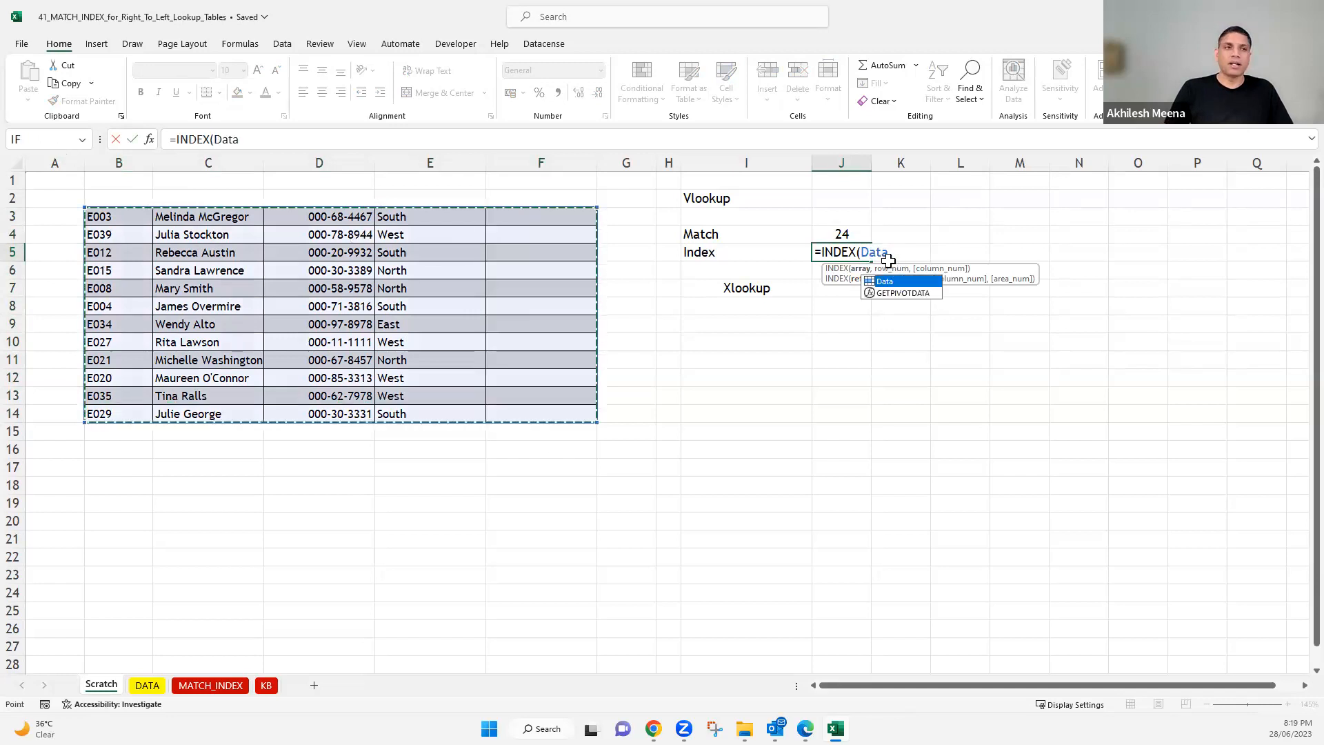
{"action": "left_click_drag", "start_coordinate": [100, 210], "coordinate": [482, 422]}
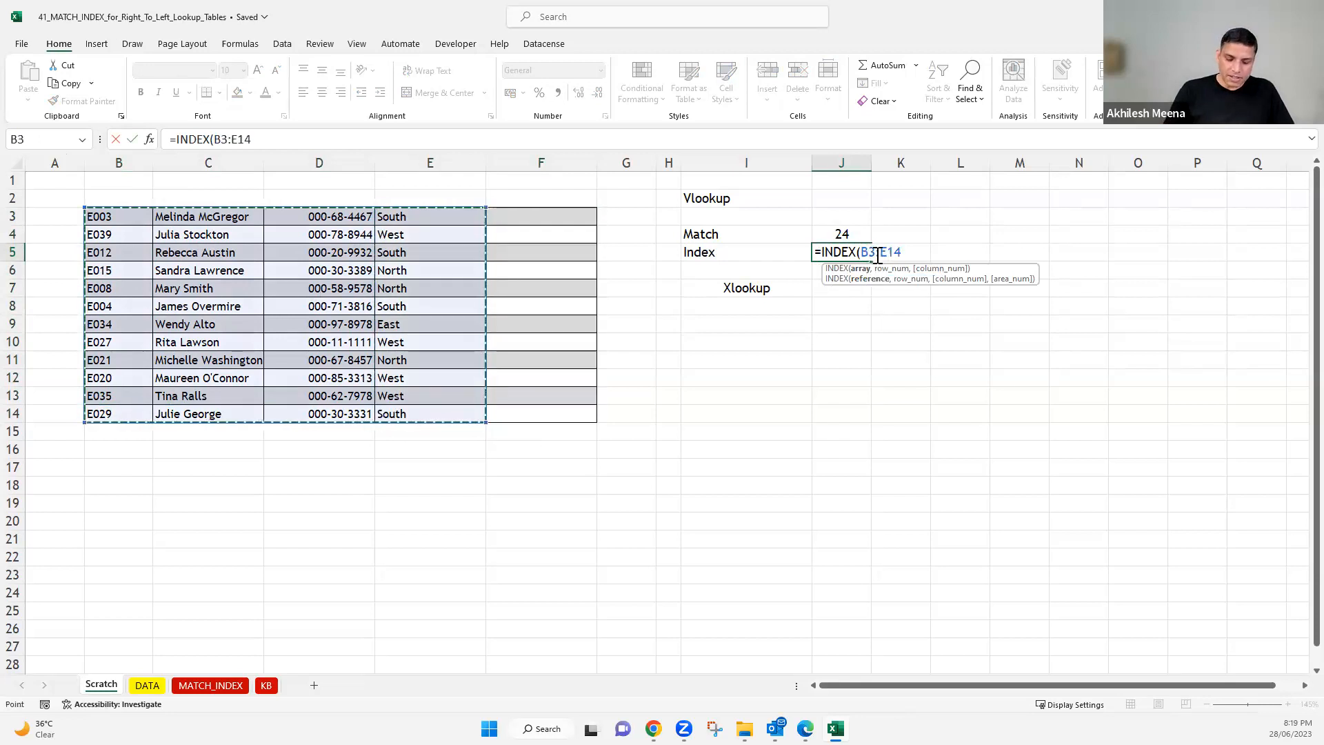
- Complete the INDEX formula in J5 with row number 8 and column number 4
{"action": "type", "text": ","}
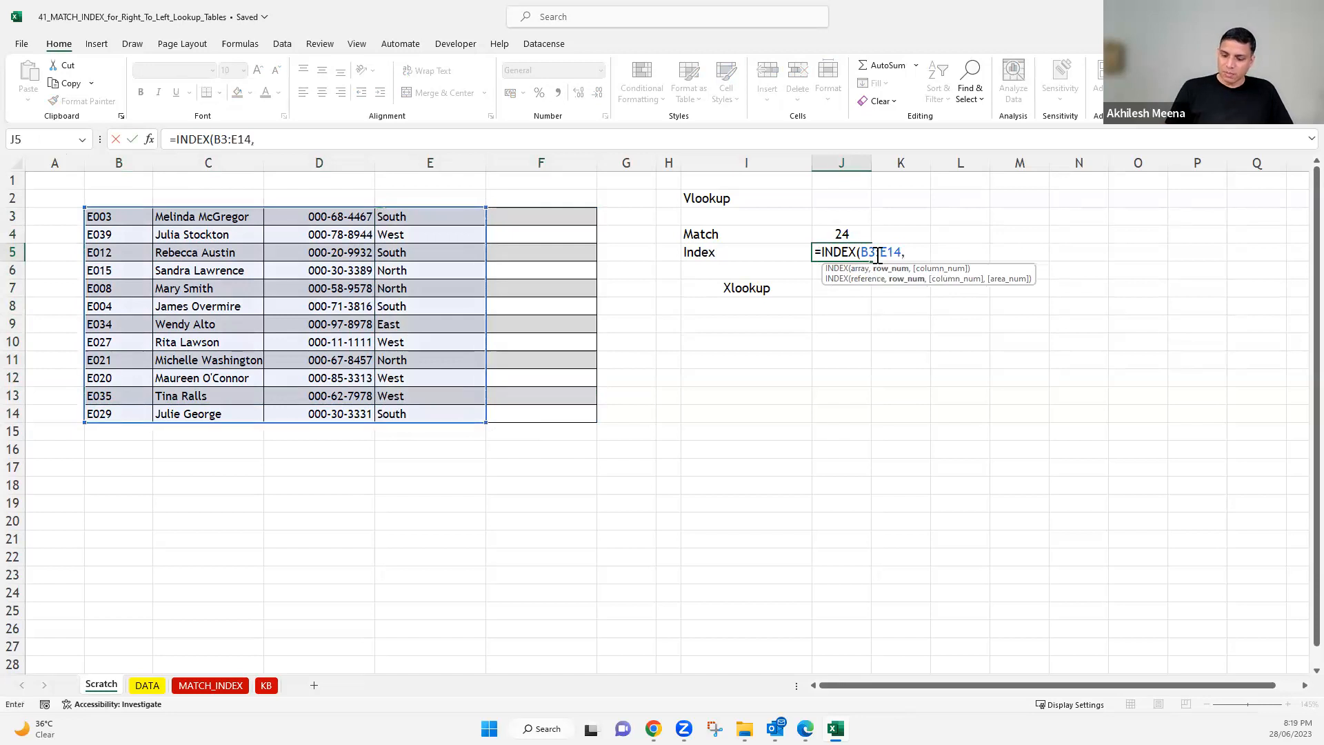
{"action": "type", "text": "8"}
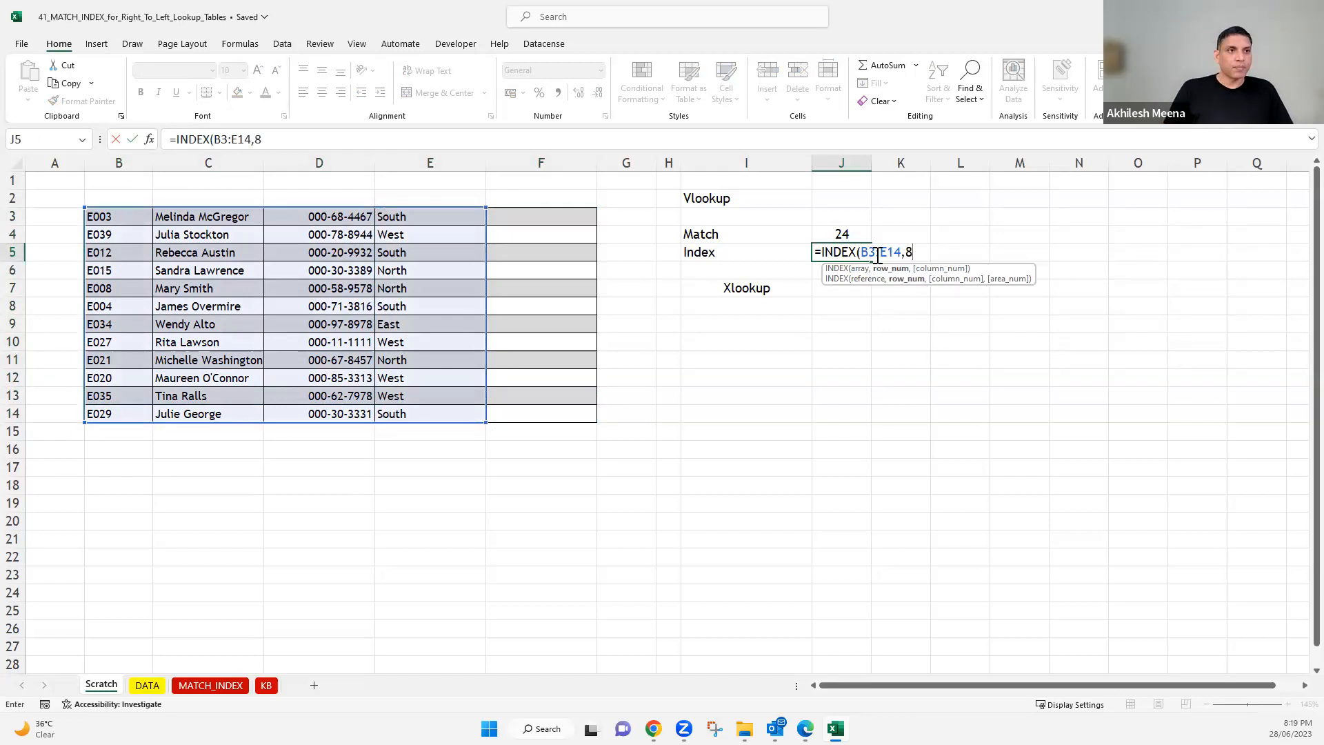
{"action": "type", "text": ","}
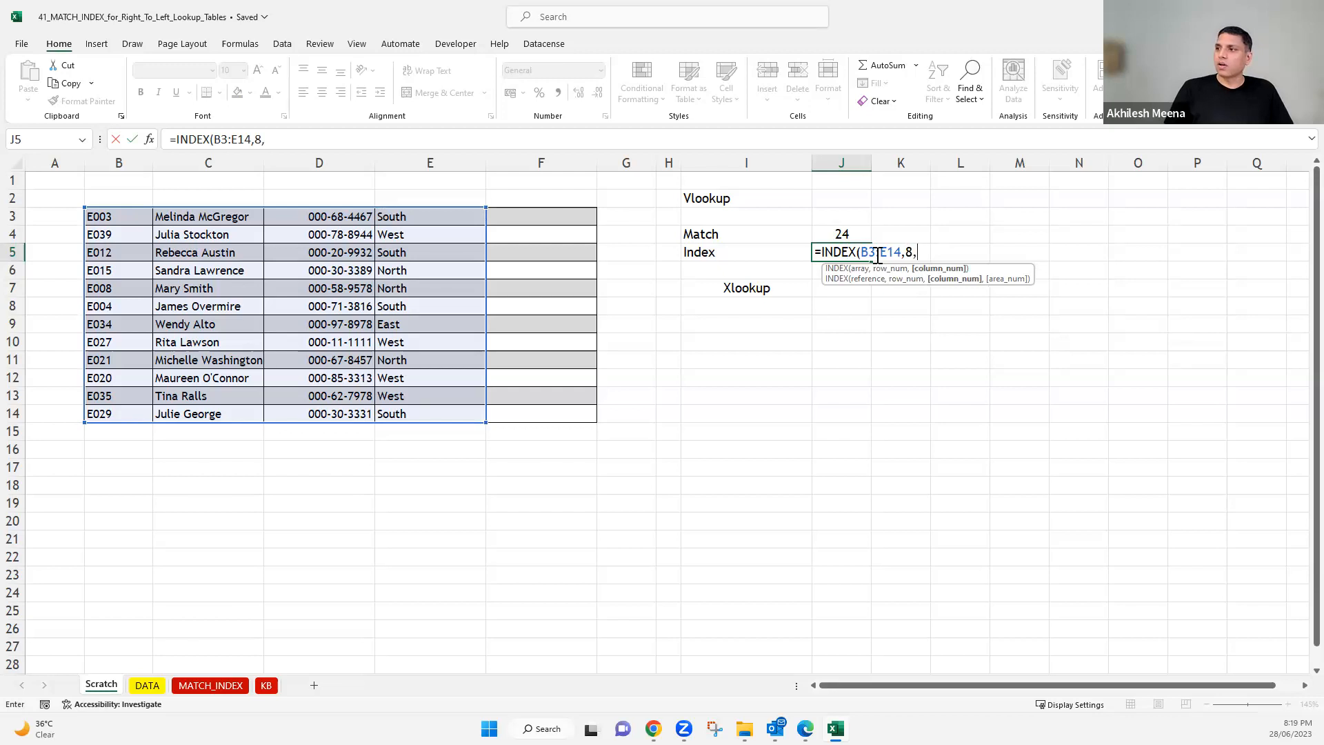
{"action": "type", "text": "4)"}
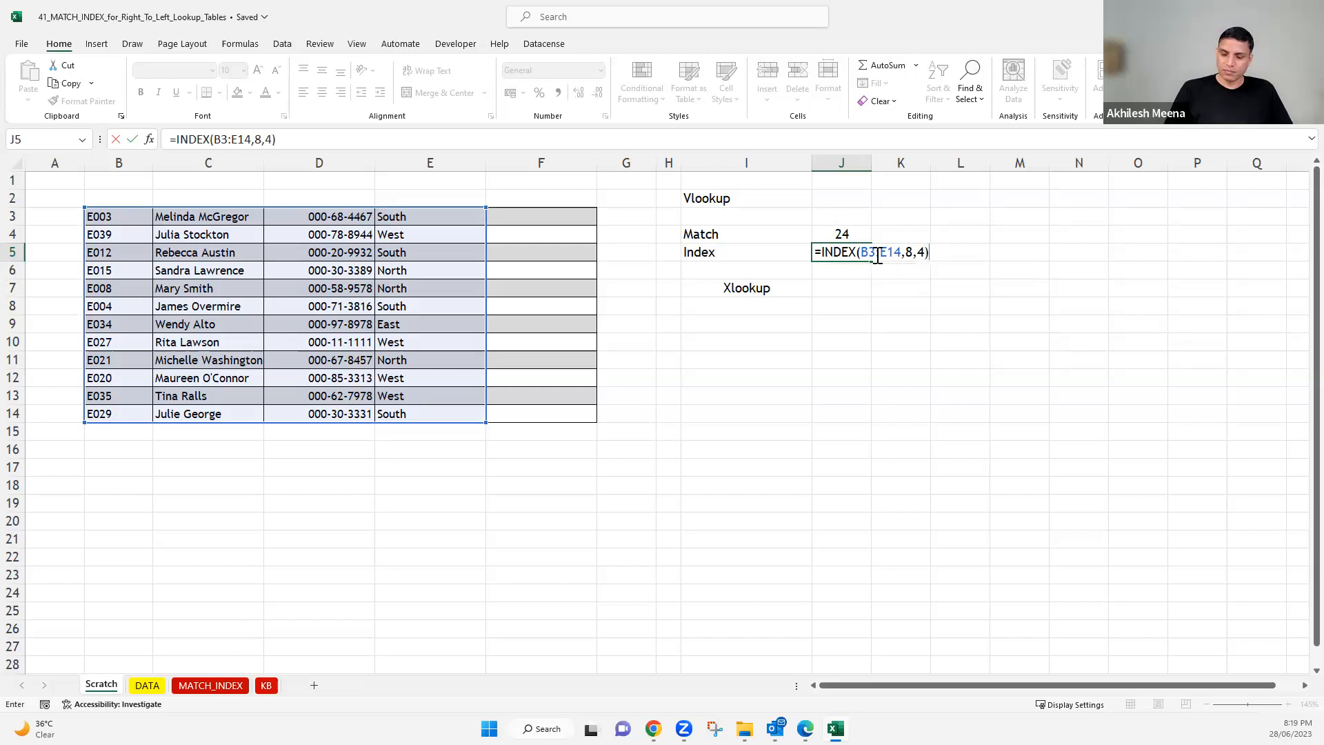
{"action": "key", "text": "Return"}
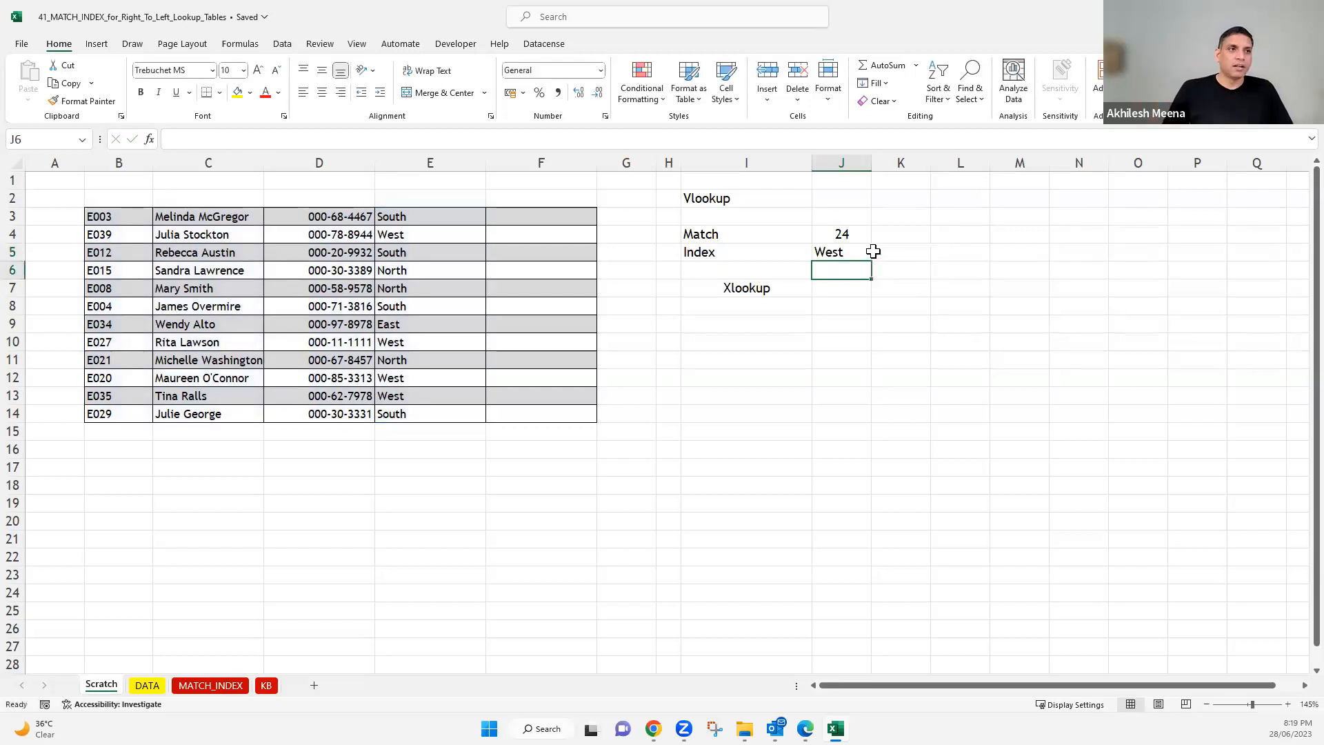
- Review the row and column arguments of the INDEX formula in J5
{"action": "left_click", "coordinate": [836, 253]}
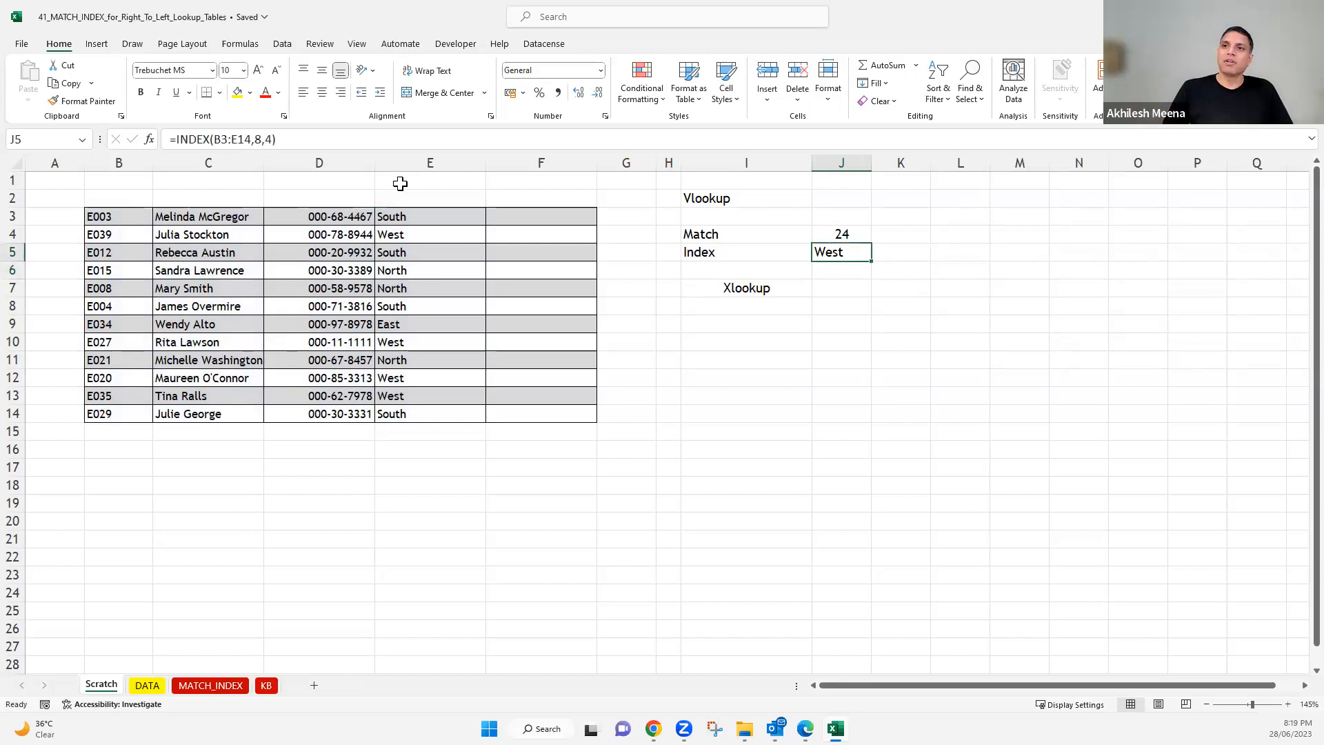
{"action": "double_click", "coordinate": [259, 139]}
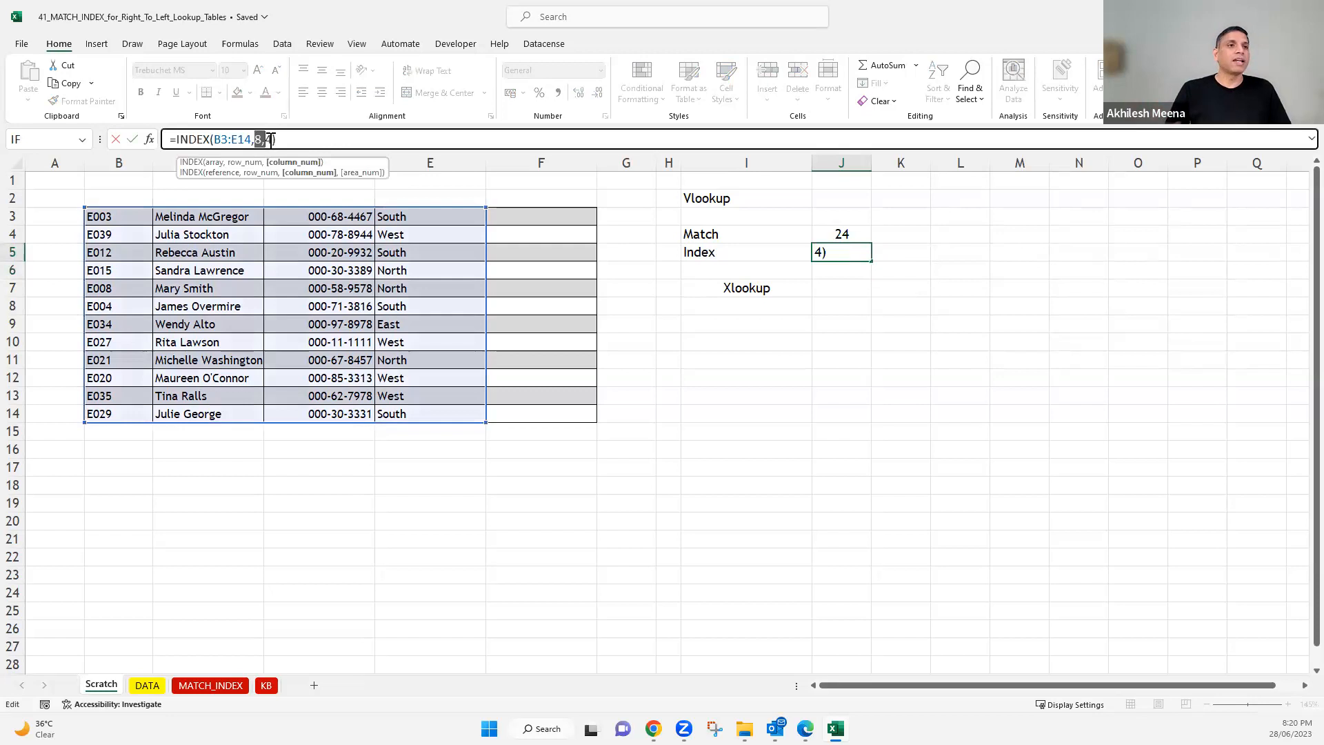
{"action": "key", "text": "Escape"}
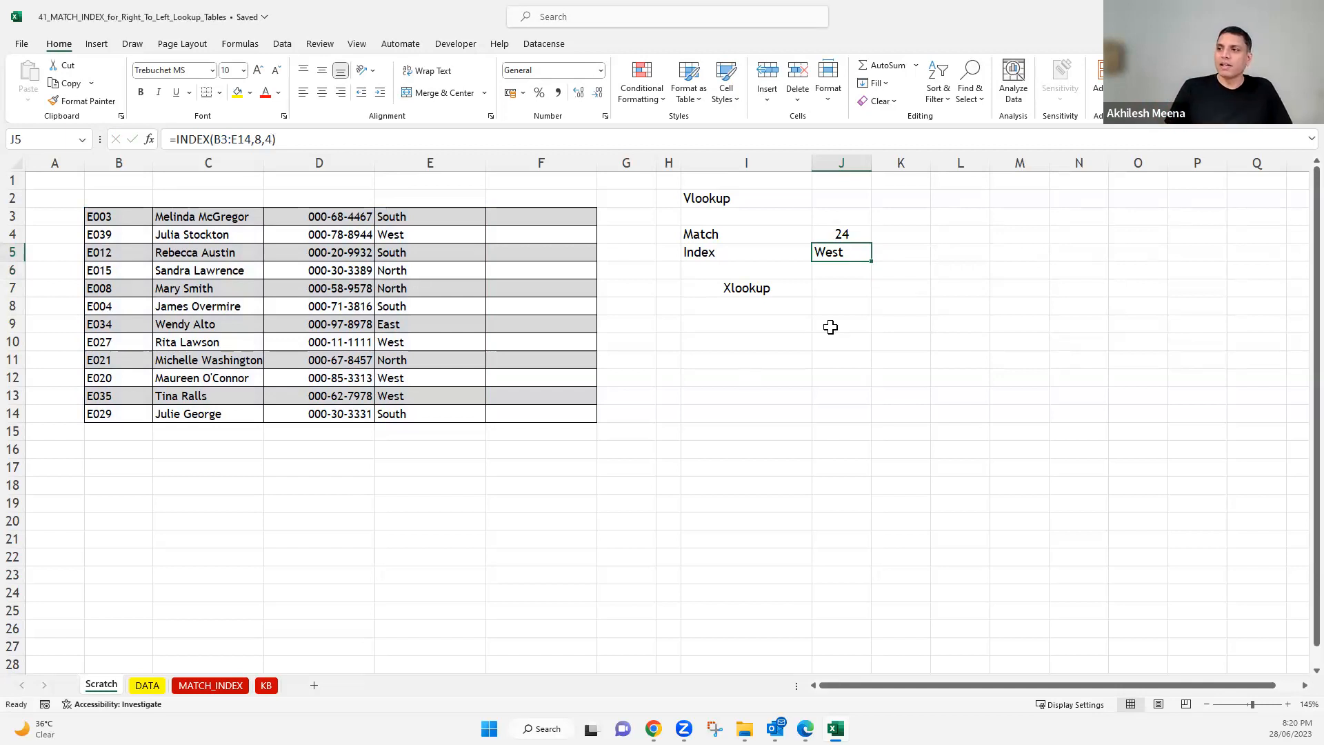
- Enter the heading Region in K8 and the employee ID E027 in J9
{"action": "left_click", "coordinate": [881, 313]}
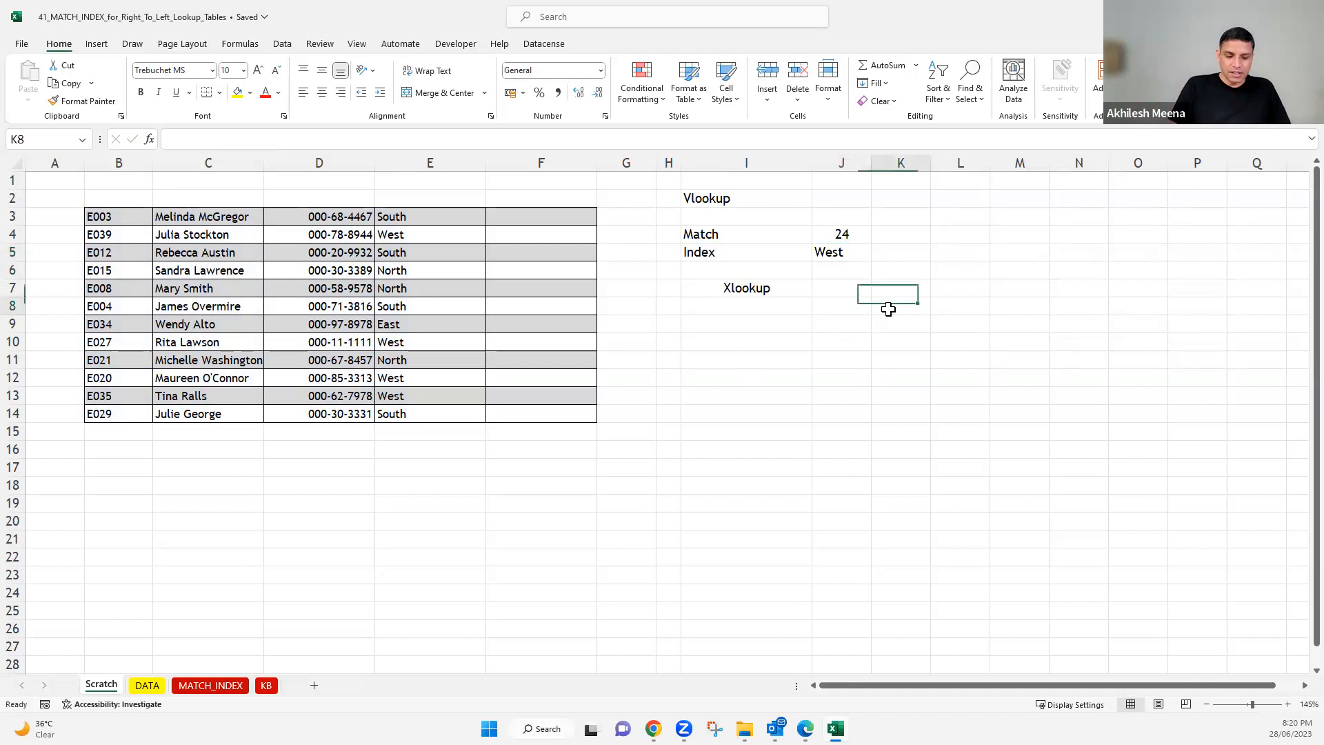
{"action": "type", "text": "Region"}
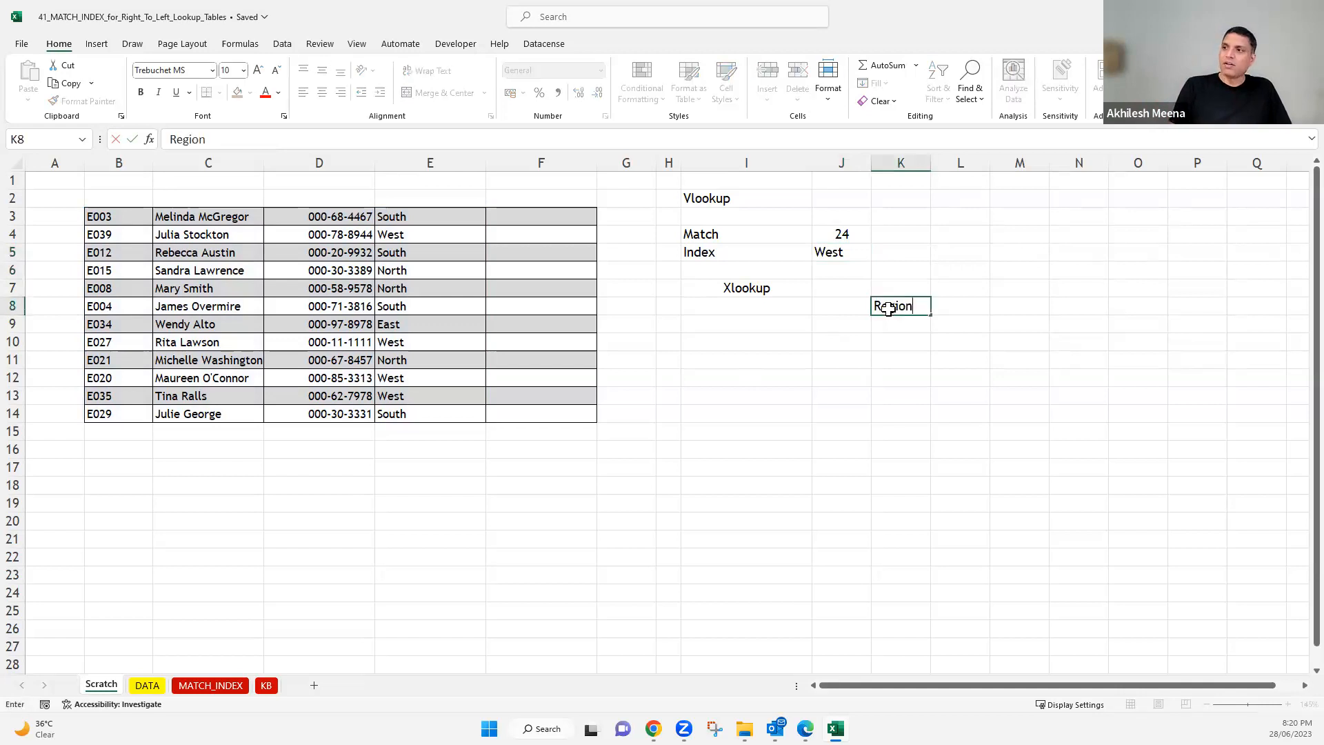
{"action": "key", "text": "Return"}
{"action": "left_click", "coordinate": [822, 324]}
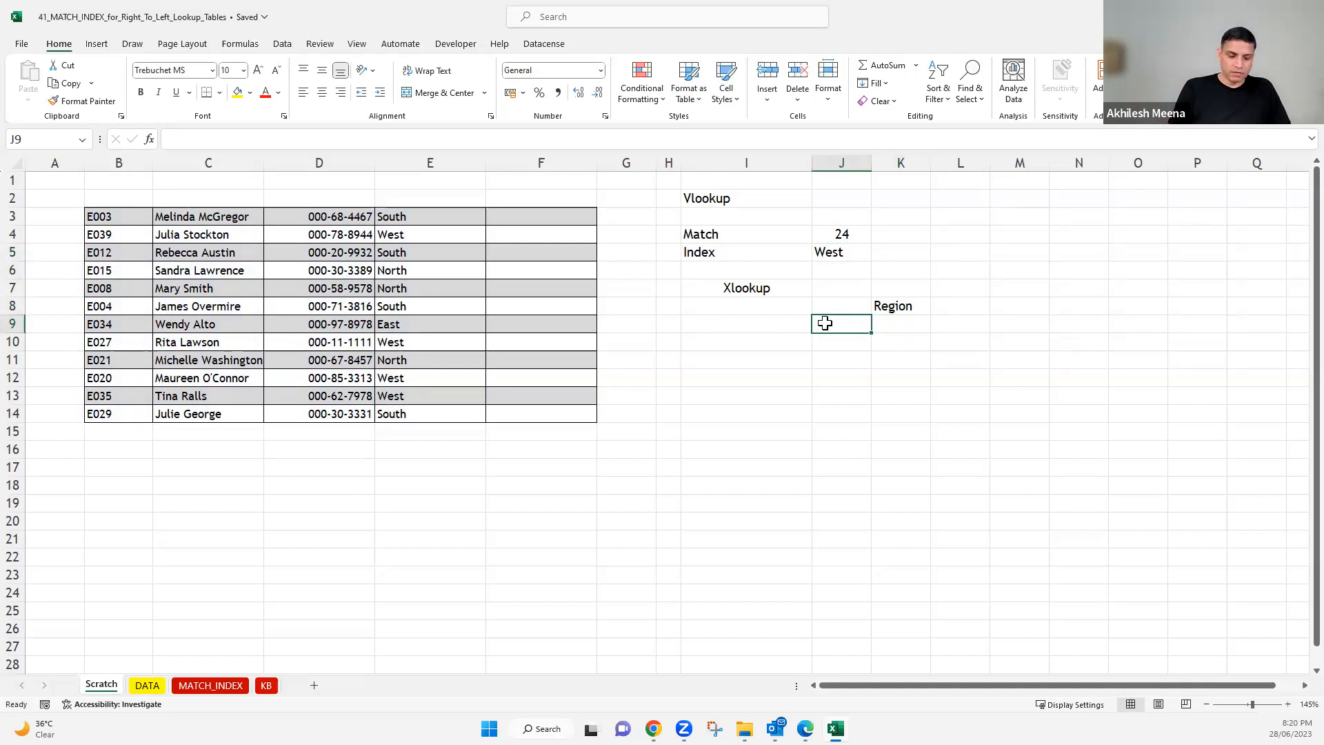
{"action": "type", "text": "E"}
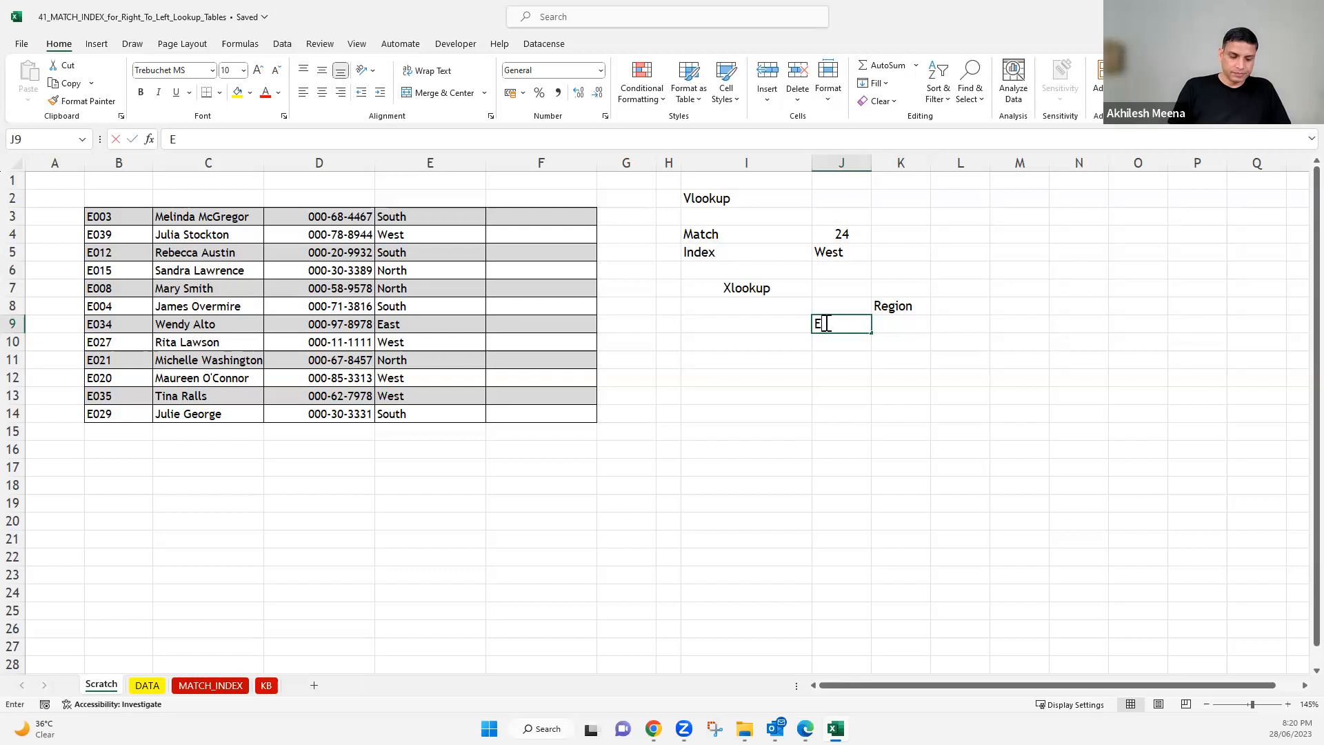
{"action": "type", "text": "02"}
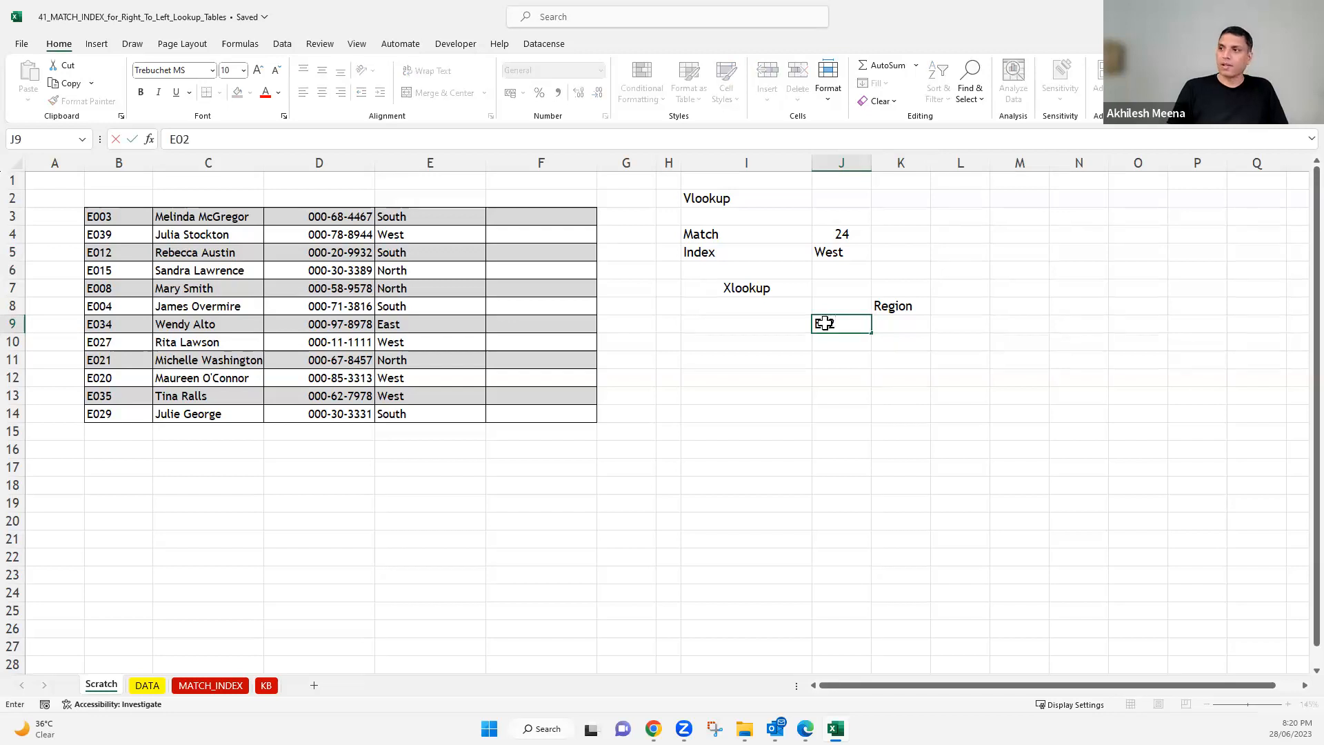
{"action": "type", "text": "7"}
{"action": "key", "text": "Return"}
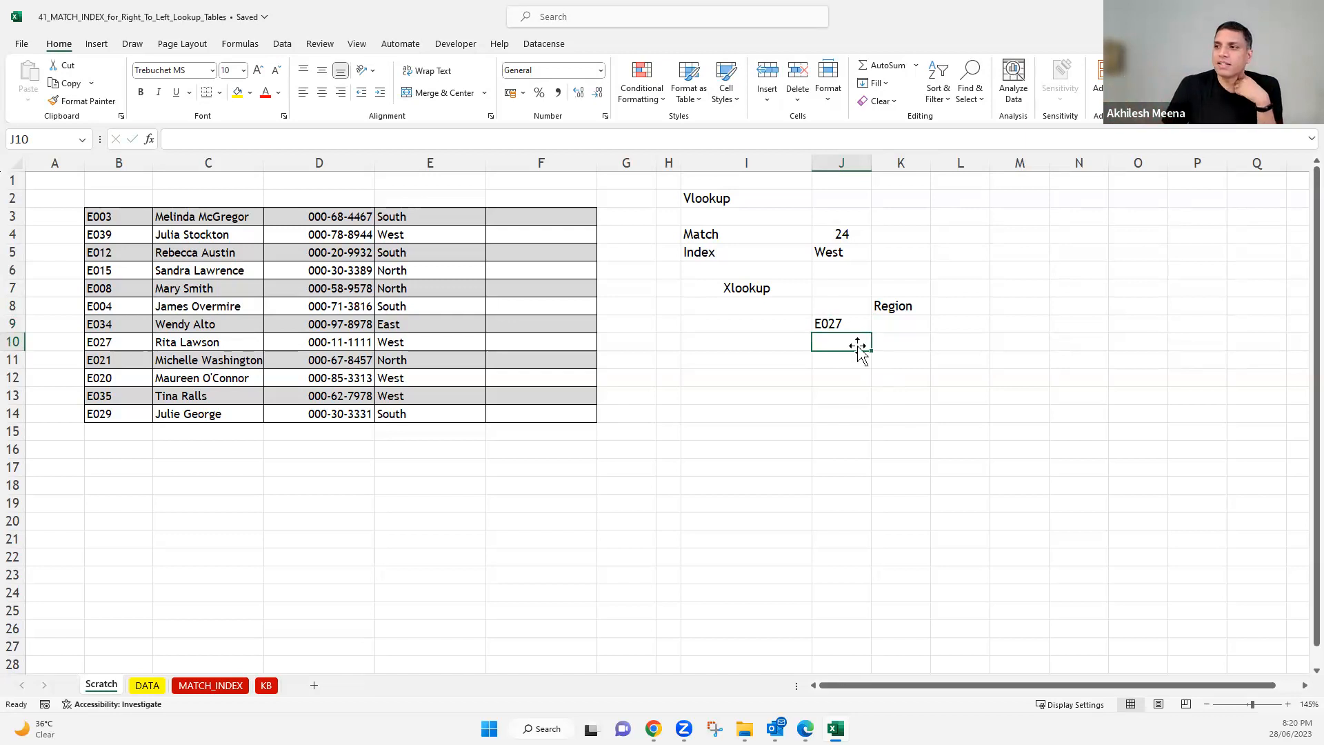
- Copy the employee name from C10 into J9 as the lookup value and autofit column J to it
{"action": "left_click", "coordinate": [843, 326]}
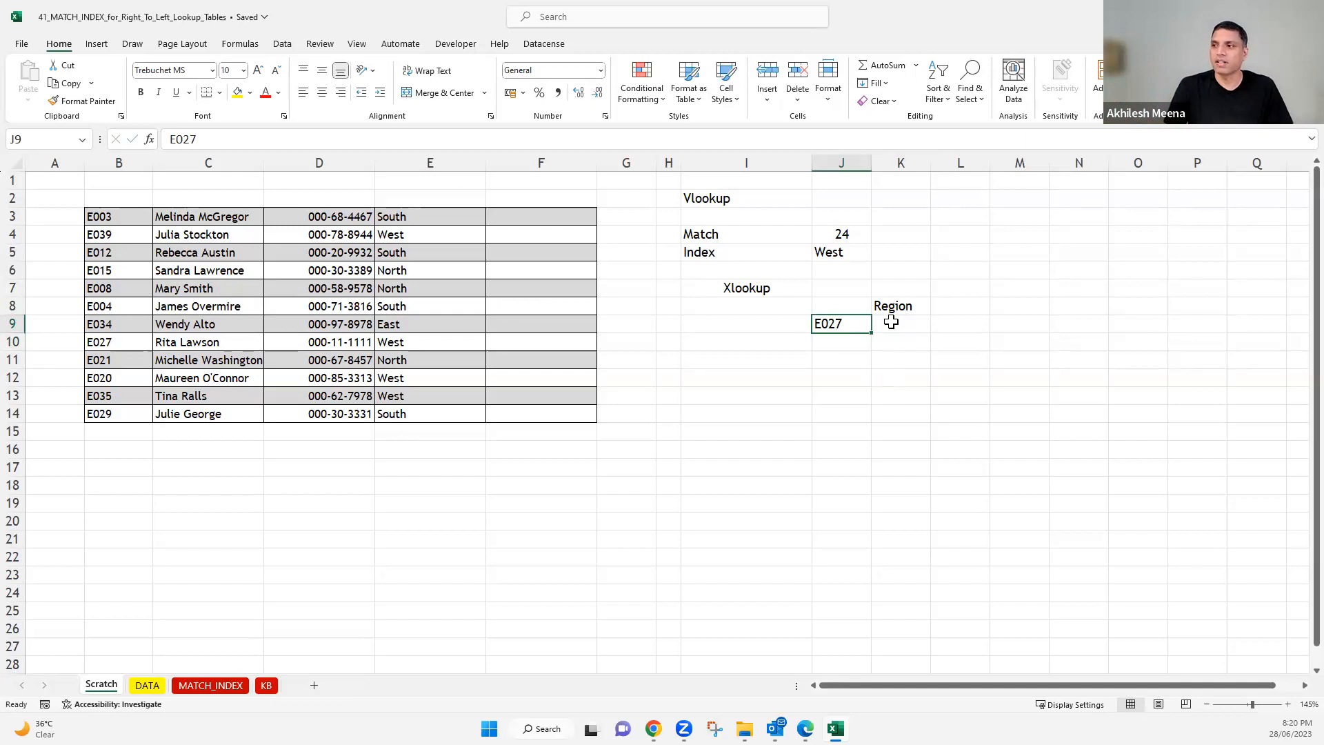
{"action": "left_click", "coordinate": [212, 348]}
{"action": "key", "text": "ctrl+c"}
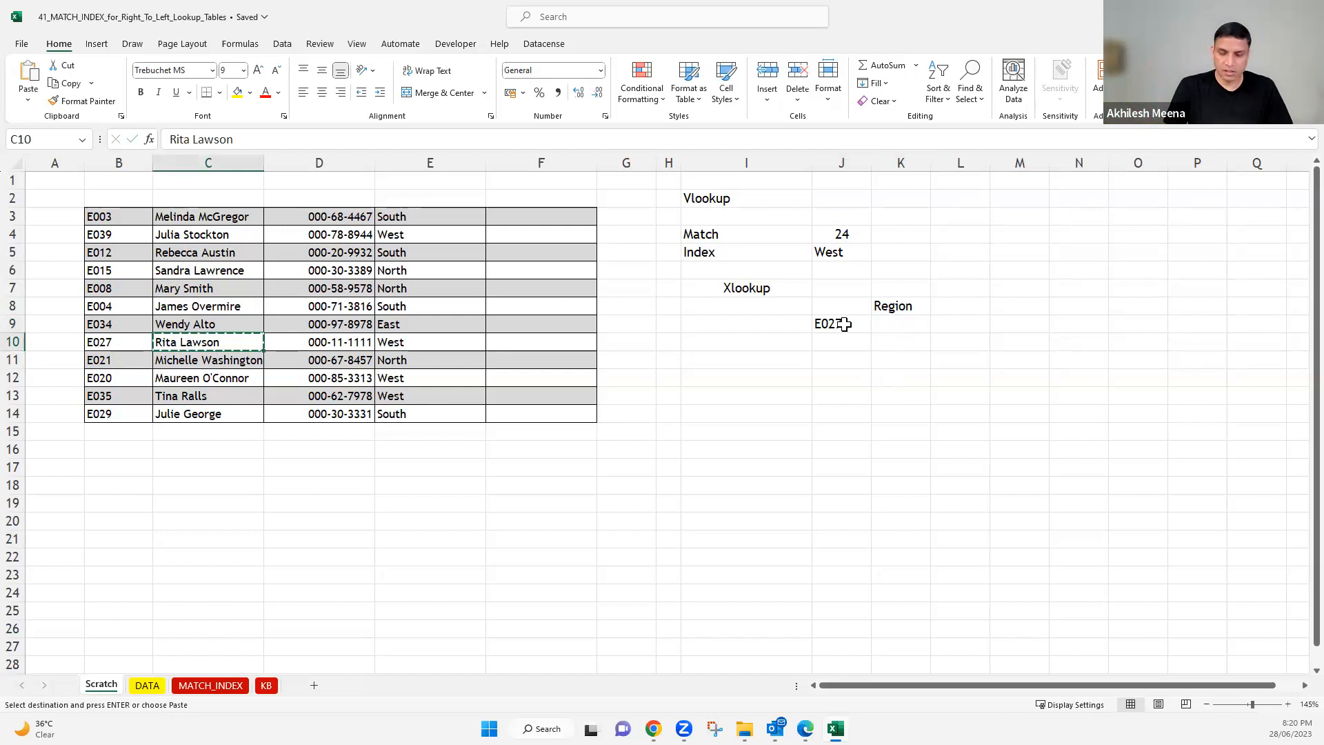
{"action": "left_click", "coordinate": [844, 324]}
{"action": "key", "text": "ctrl+v"}
{"action": "key", "text": "Escape"}
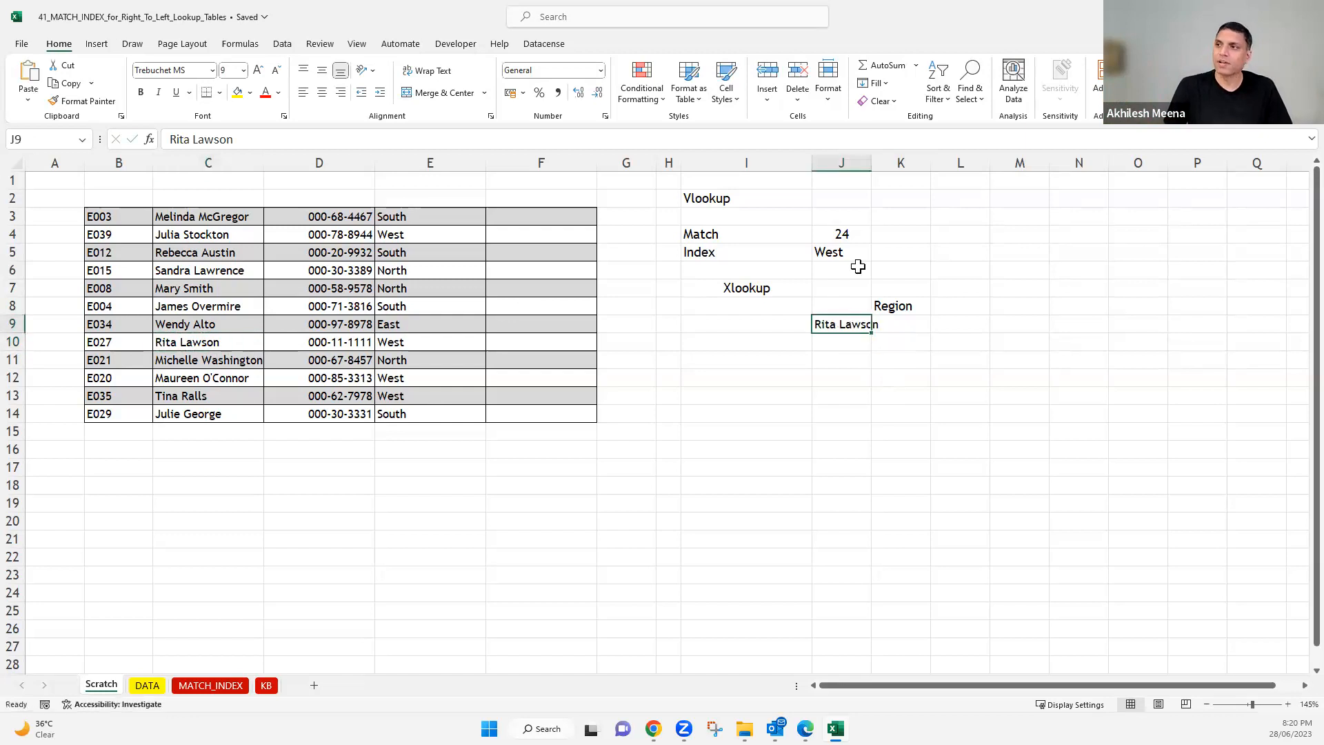
{"action": "double_click", "coordinate": [870, 163]}
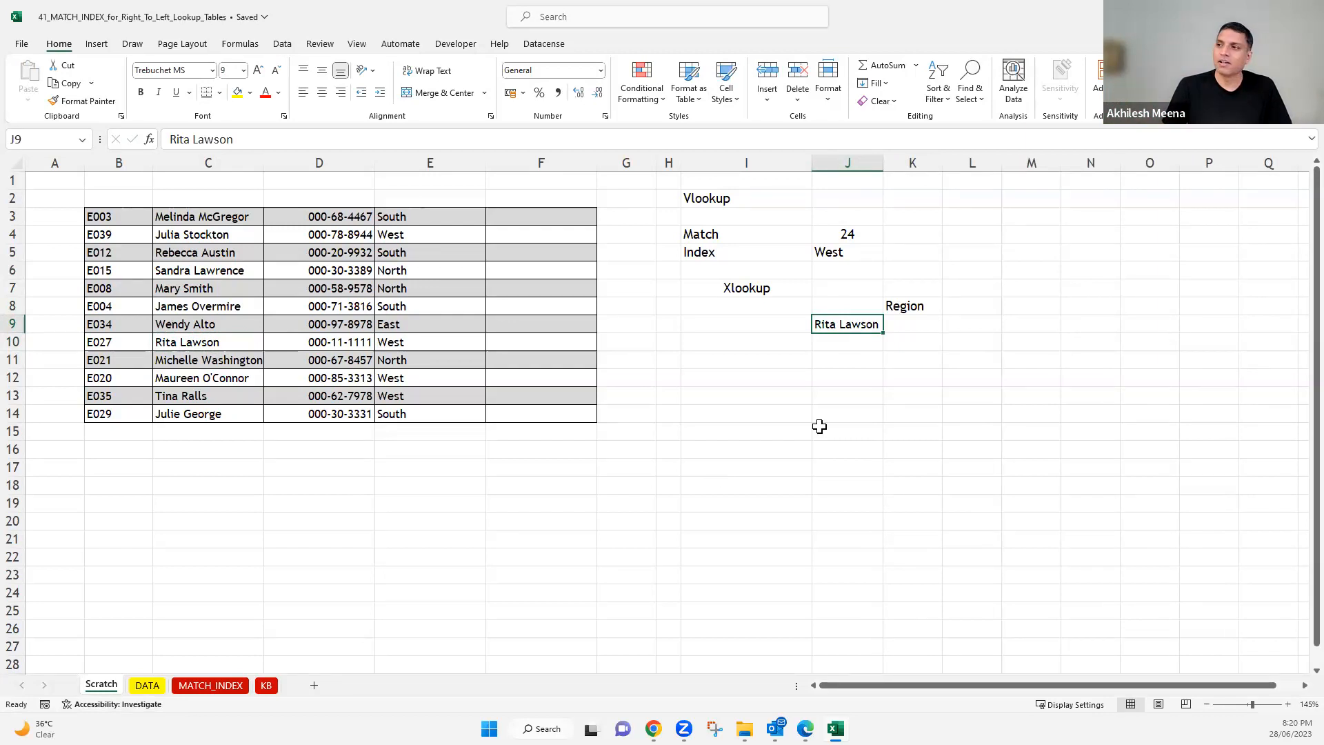
- Set the heading in K8 to Emp
{"action": "left_click", "coordinate": [919, 306]}
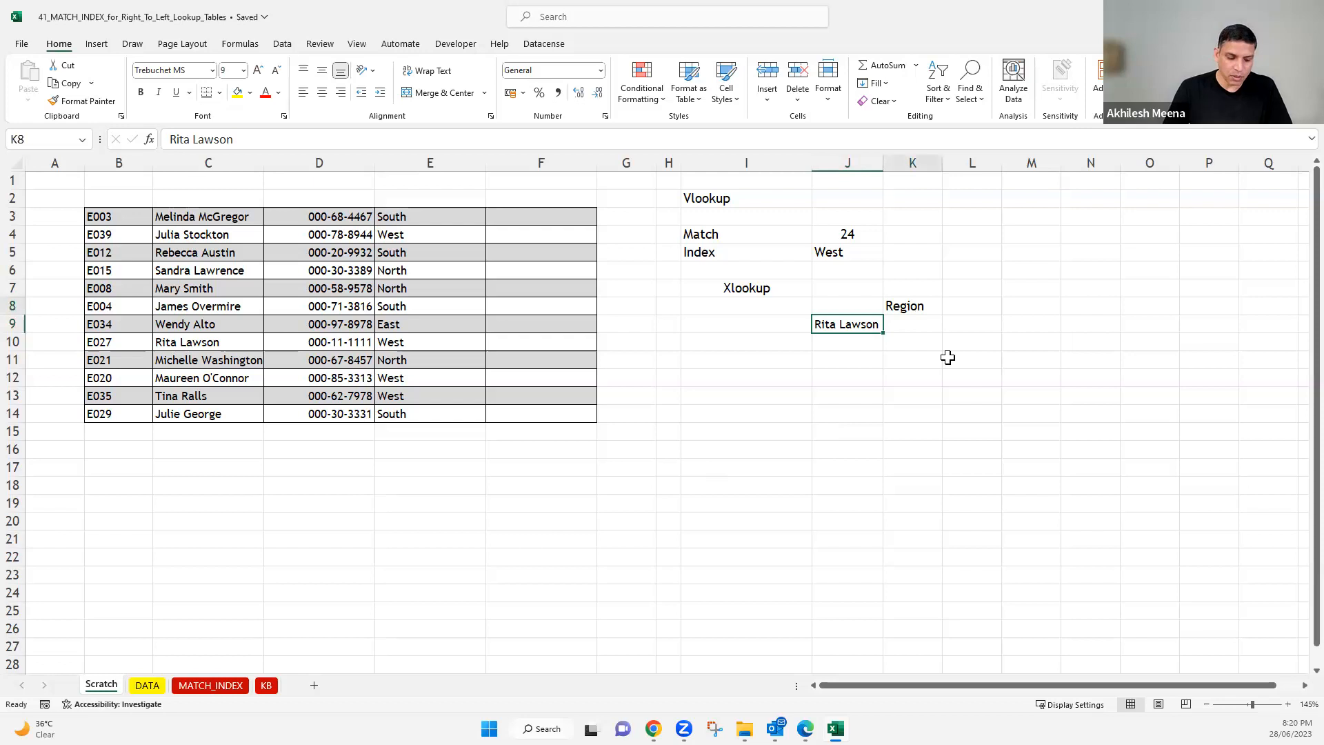
{"action": "type", "text": "Emp"}
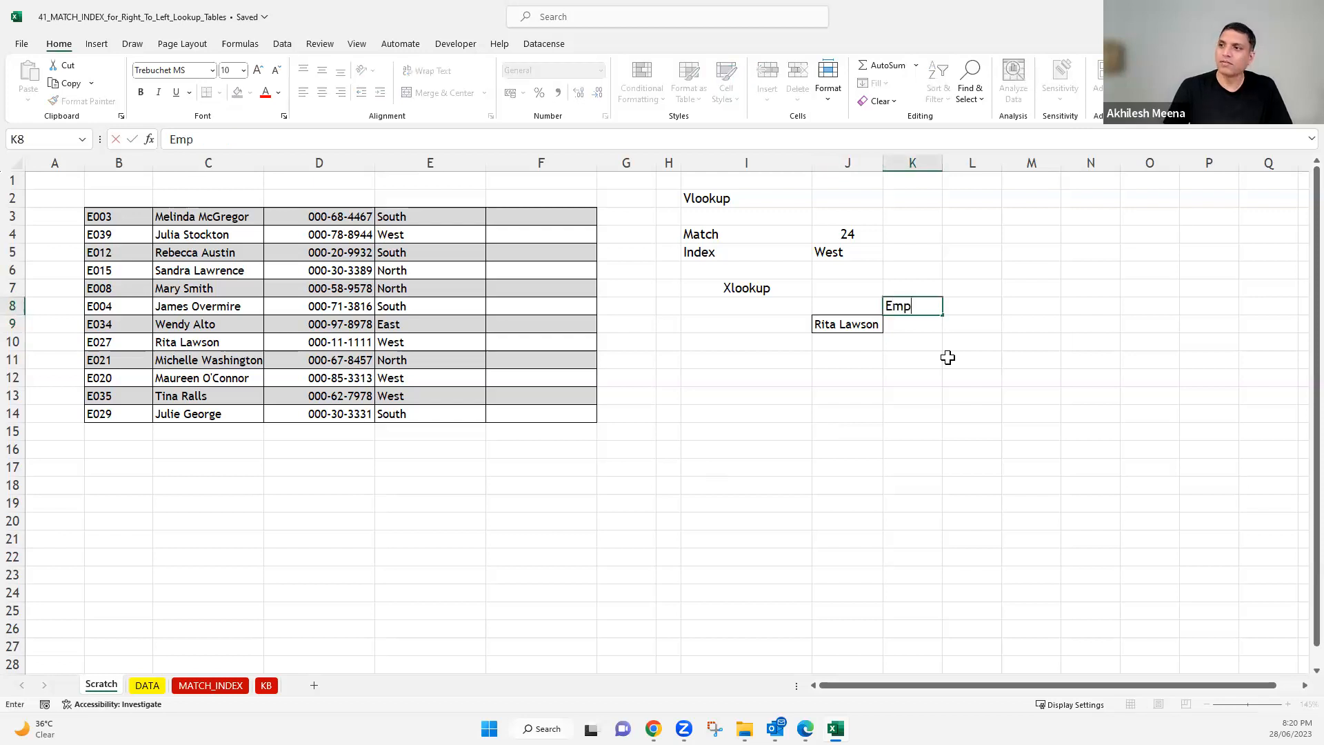
{"action": "key", "text": "Return"}
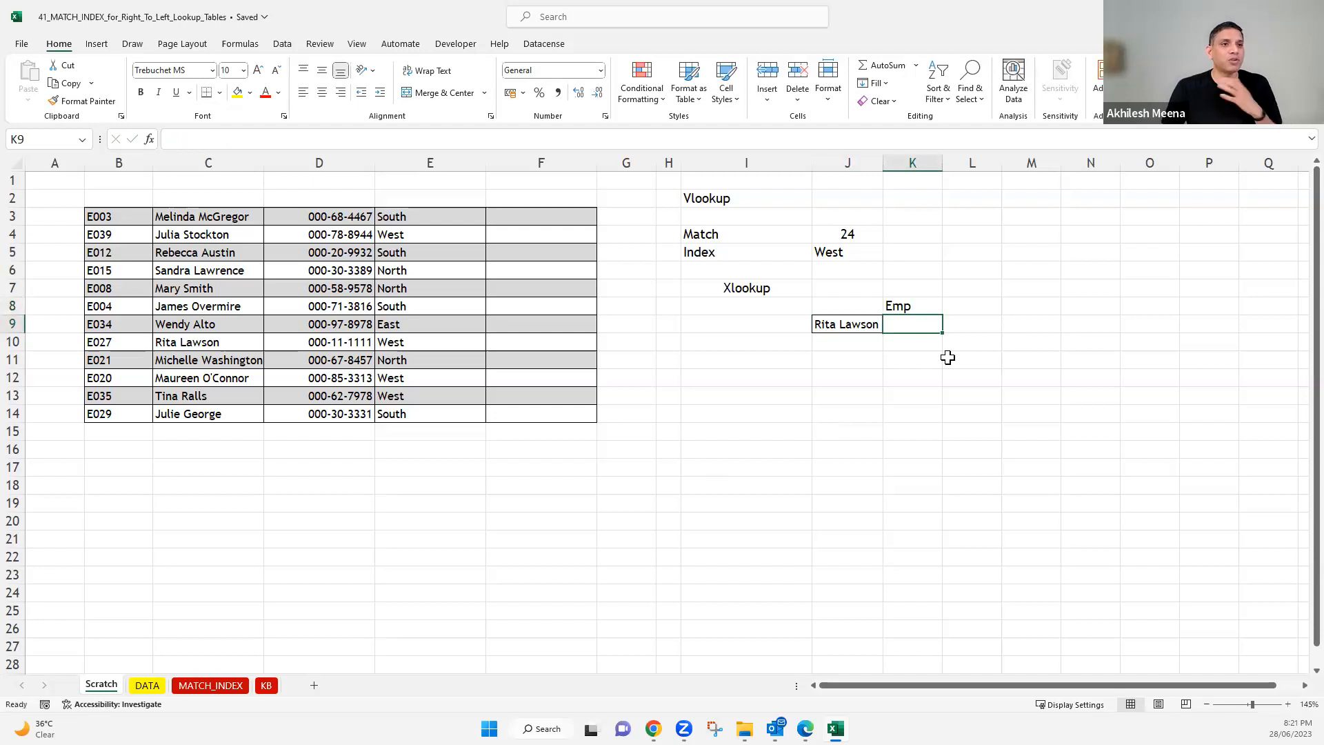
- Examine columns C to F of the Scratch table in relation to the lookup name in J9 and the Emp heading
{"action": "left_click_drag", "start_coordinate": [237, 157], "coordinate": [509, 187]}
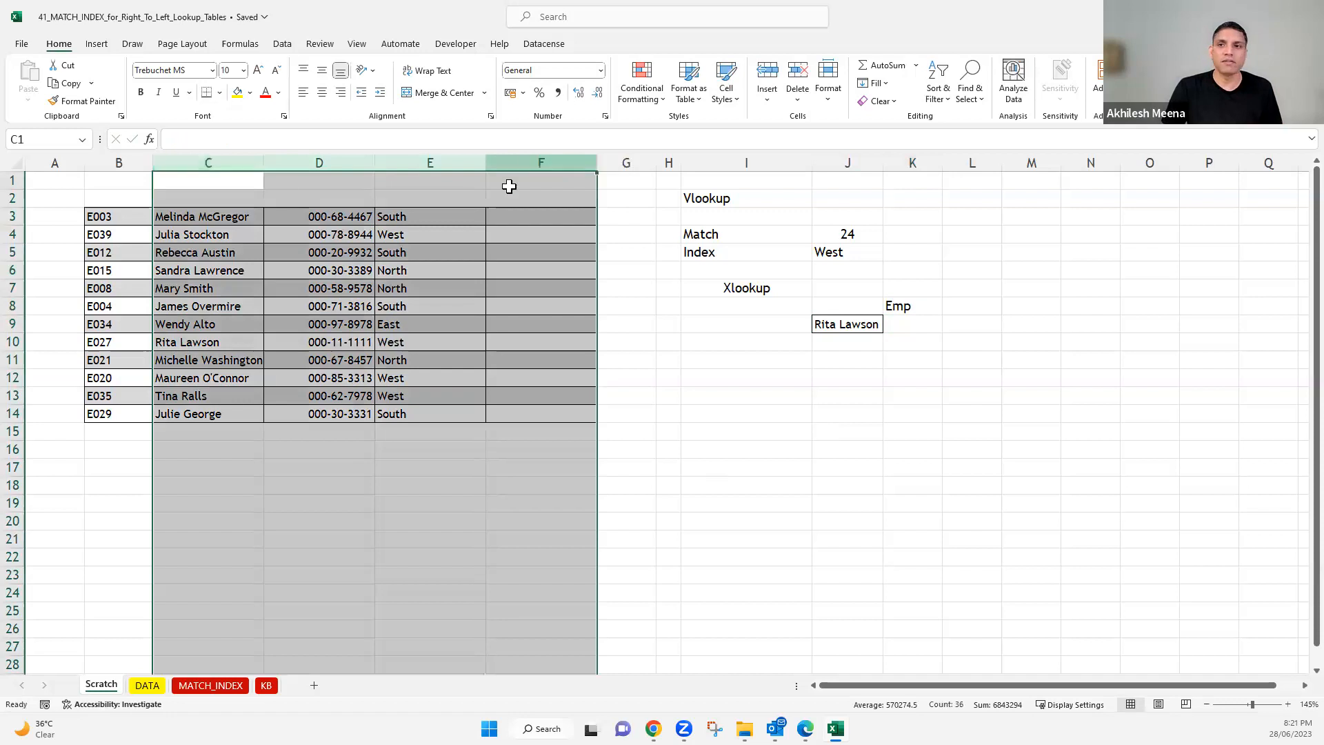
{"action": "left_click", "coordinate": [209, 160]}
{"action": "left_click", "coordinate": [347, 164]}
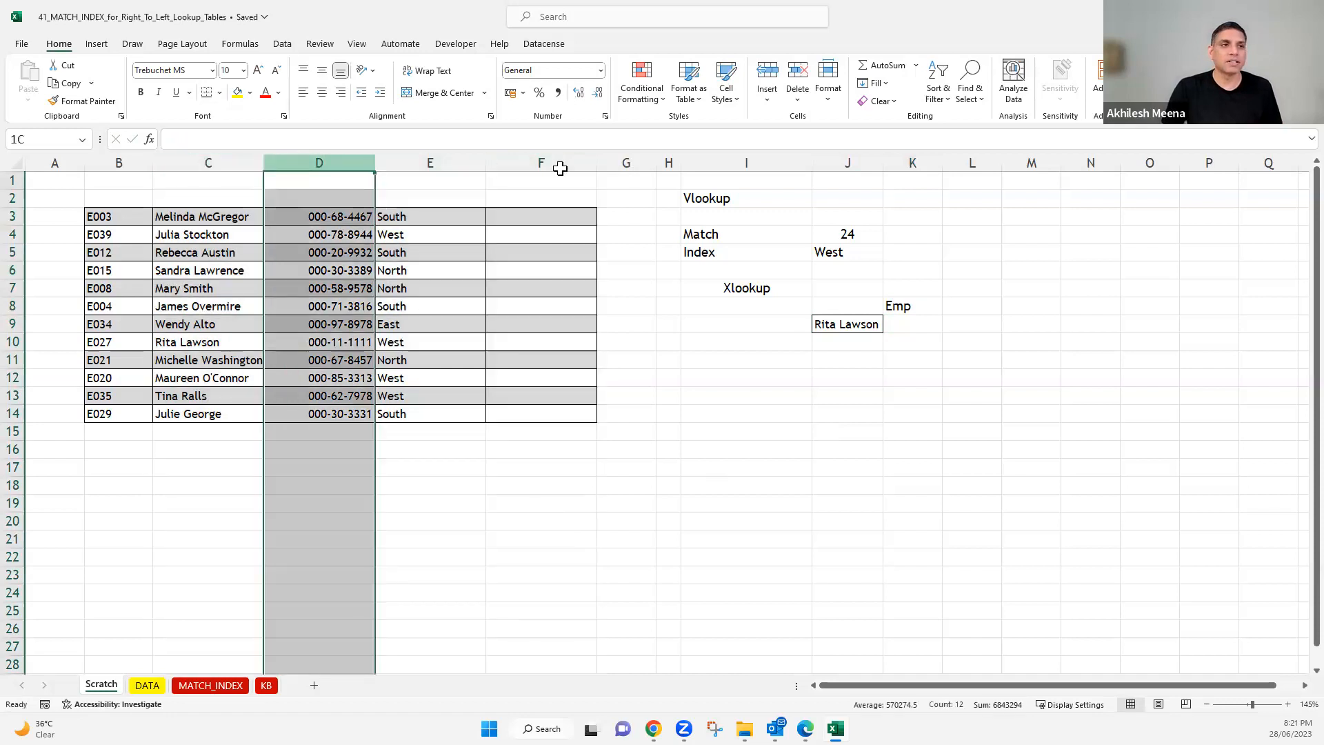
{"action": "left_click_drag", "start_coordinate": [560, 169], "coordinate": [559, 163]}
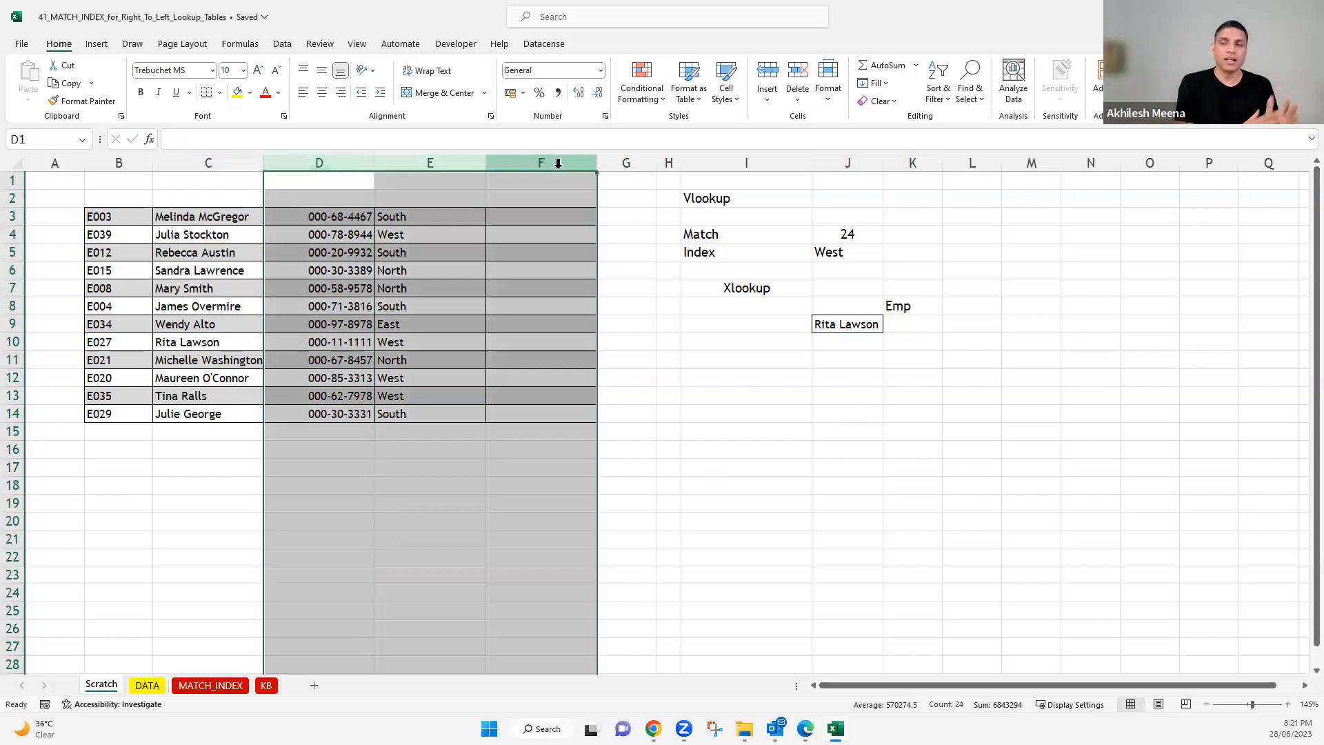
{"action": "left_click", "coordinate": [848, 324]}
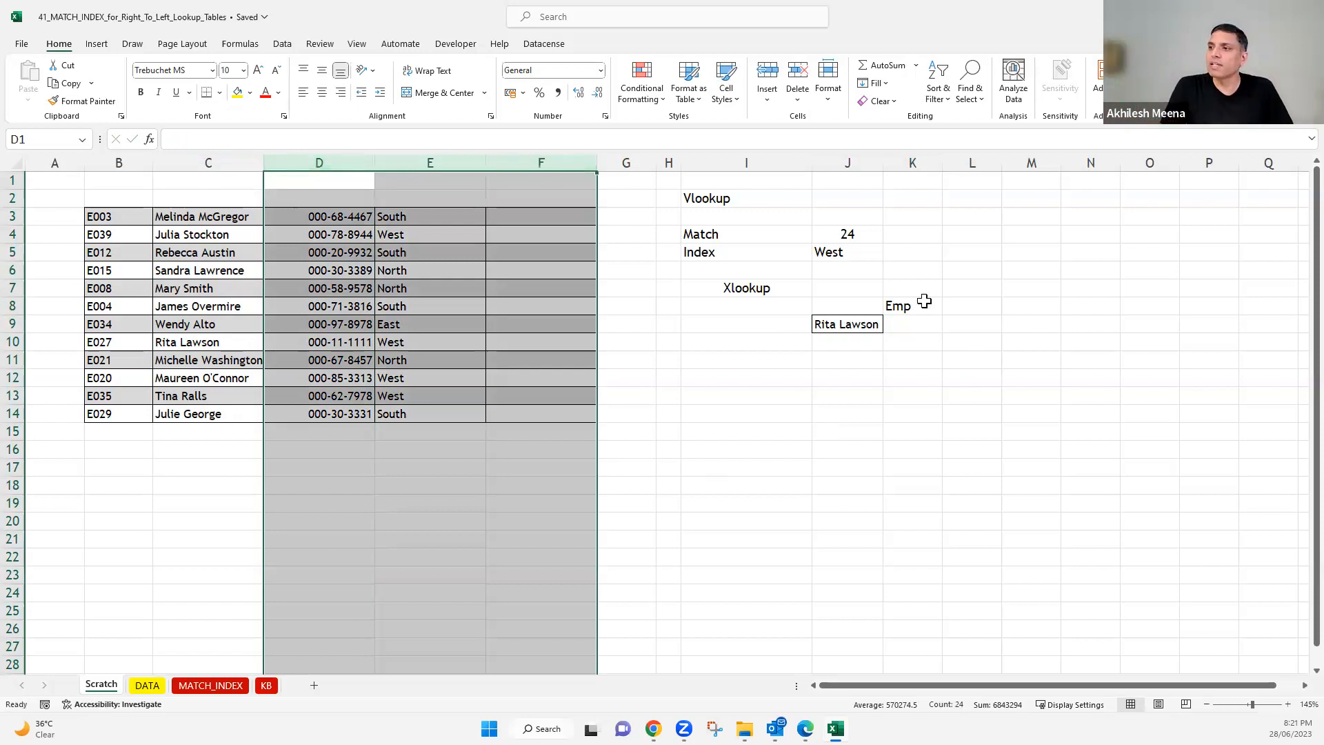
{"action": "left_click", "coordinate": [930, 304]}
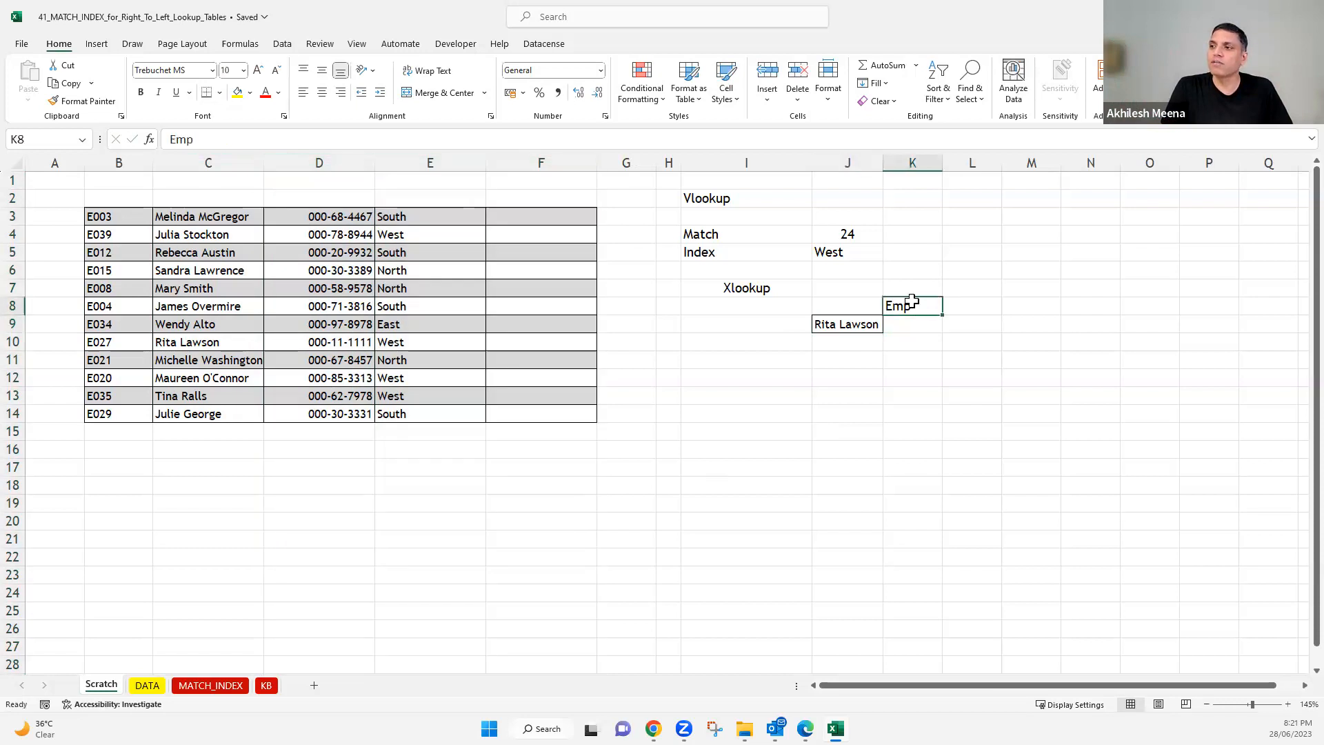
{"action": "left_click", "coordinate": [858, 324]}
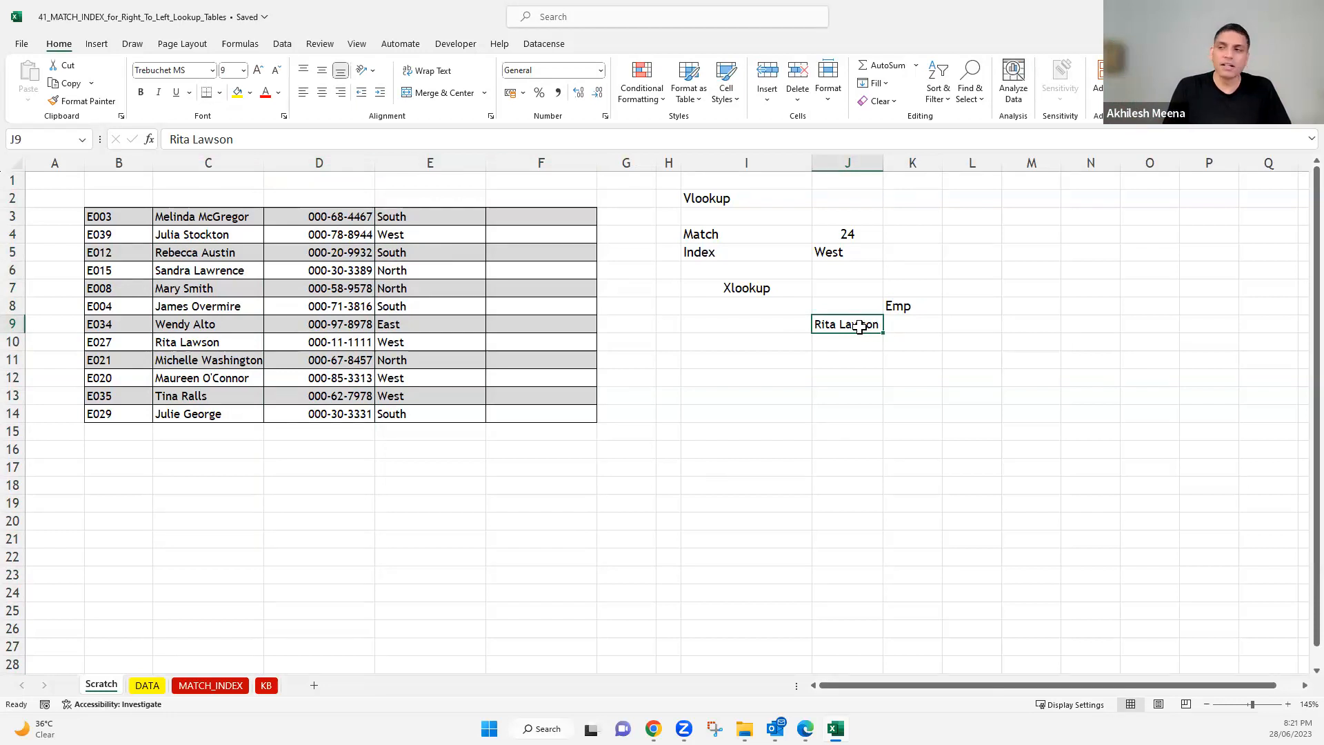
- Enter =MATCH(J9,C3:C14,0) in J11 to find the lookup name's exact position in the name column
{"action": "left_click", "coordinate": [871, 362]}
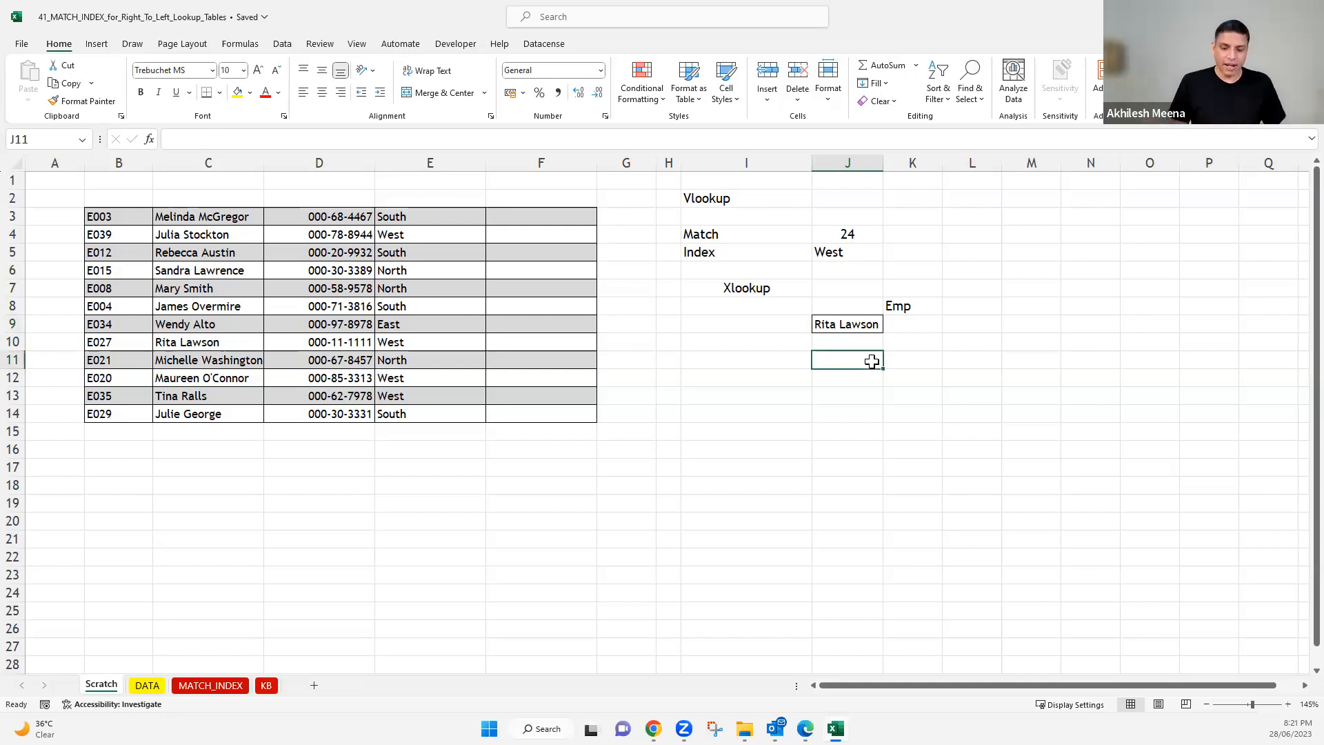
{"action": "type", "text": "=match"}
{"action": "key", "text": "Tab"}
{"action": "left_click", "coordinate": [855, 322]}
{"action": "type", "text": ","}
{"action": "left_click_drag", "start_coordinate": [215, 217], "coordinate": [229, 417]}
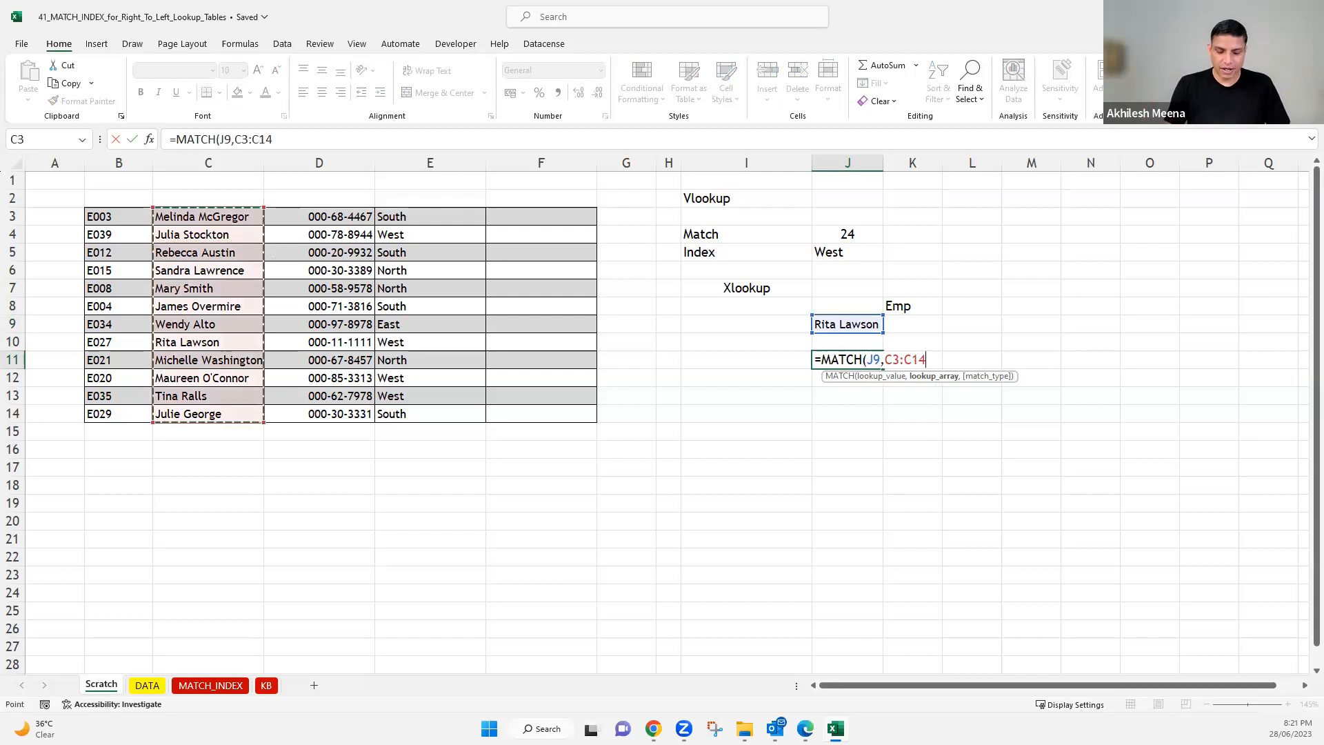
{"action": "type", "text": ",0"}
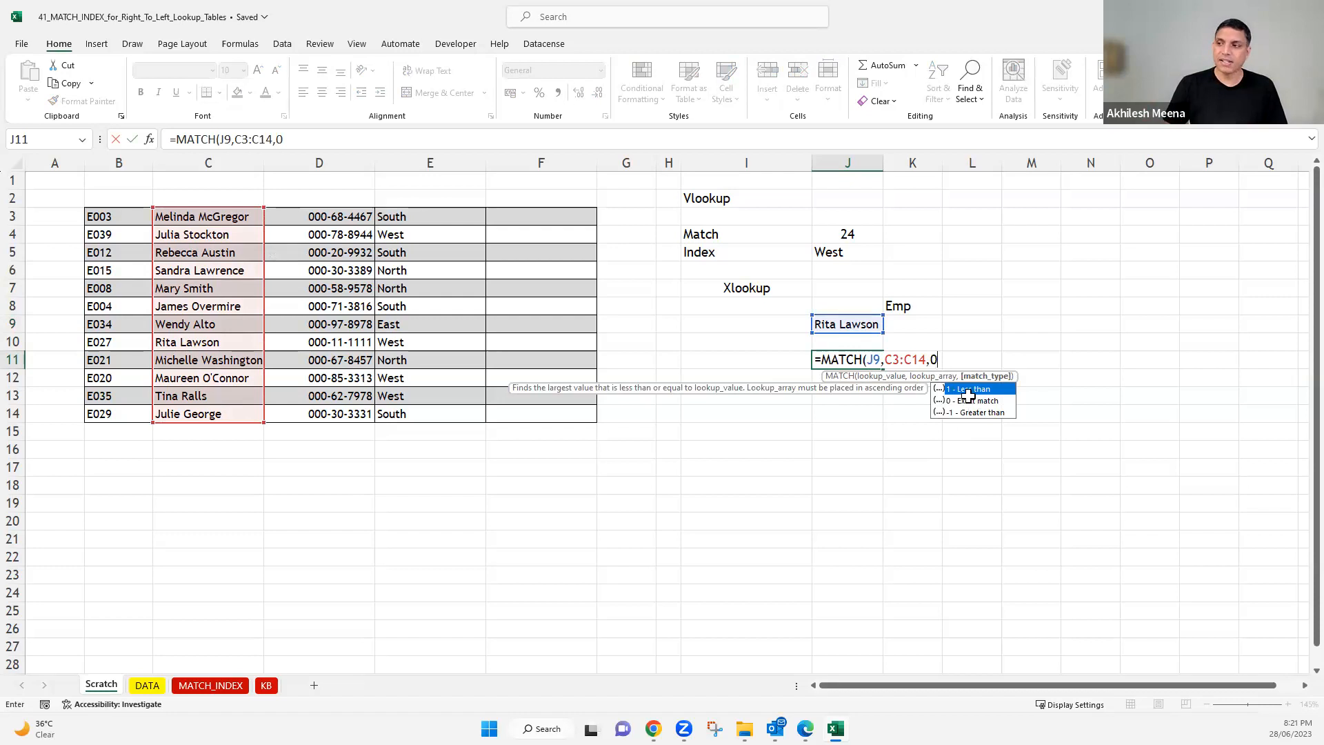
{"action": "key", "text": "Return"}
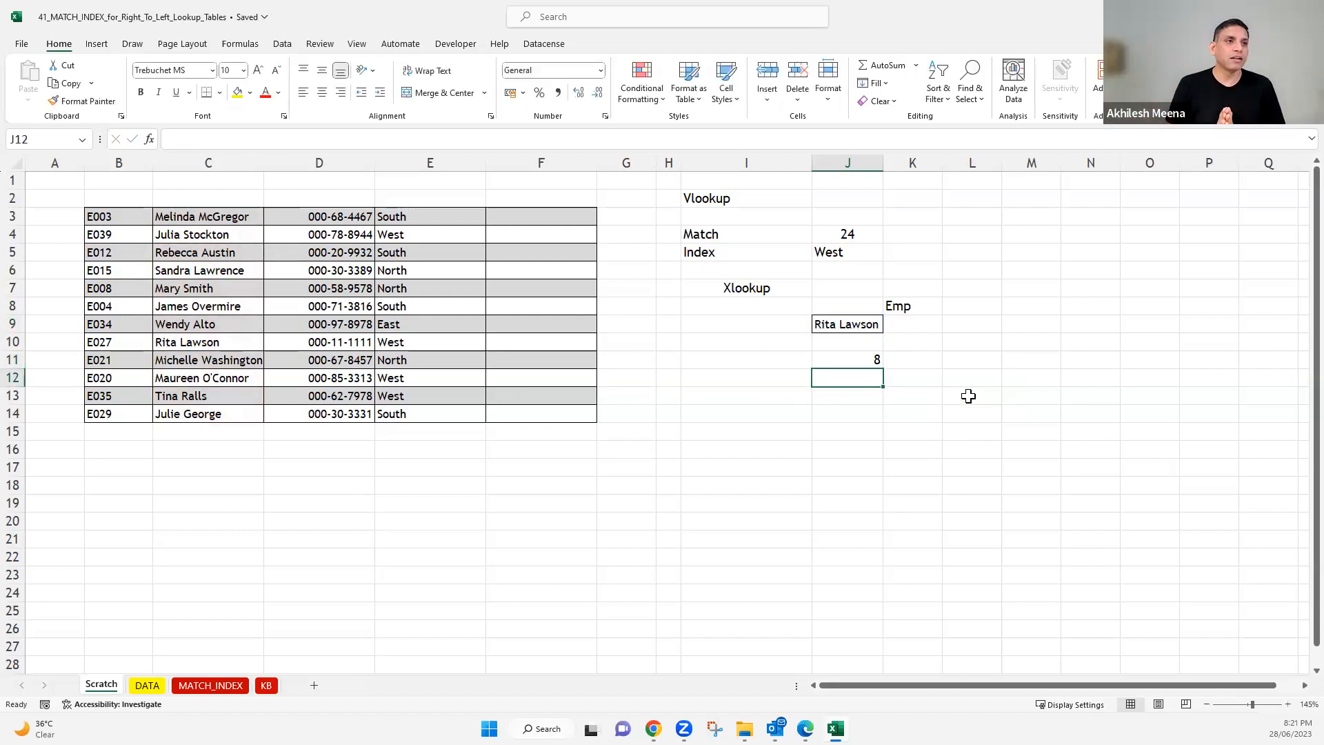
- Add the headings Emp, Name, SSN, Region and Department in B2:F2 above the employee table
{"action": "left_click", "coordinate": [919, 304]}
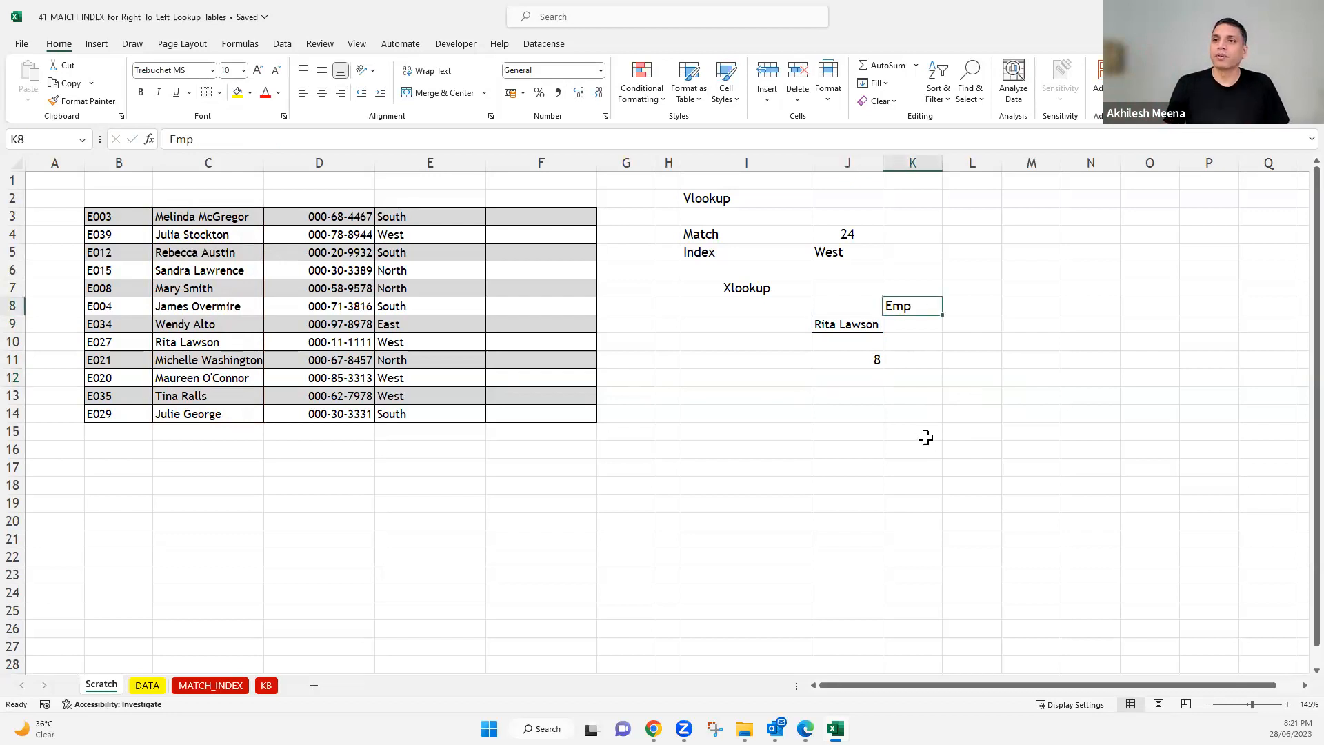
{"action": "left_click", "coordinate": [130, 199]}
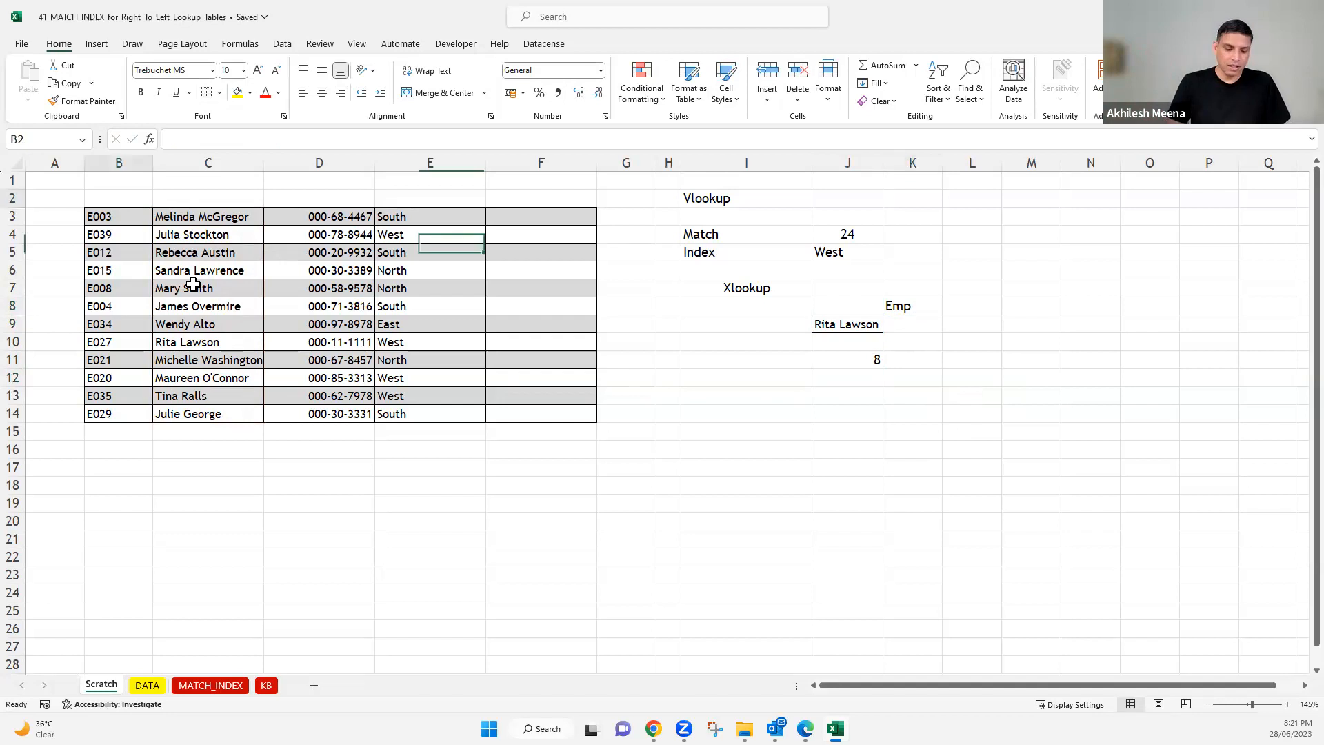
{"action": "type", "text": "Emp"}
{"action": "key", "text": "Tab"}
{"action": "type", "text": "Name"}
{"action": "key", "text": "Tab"}
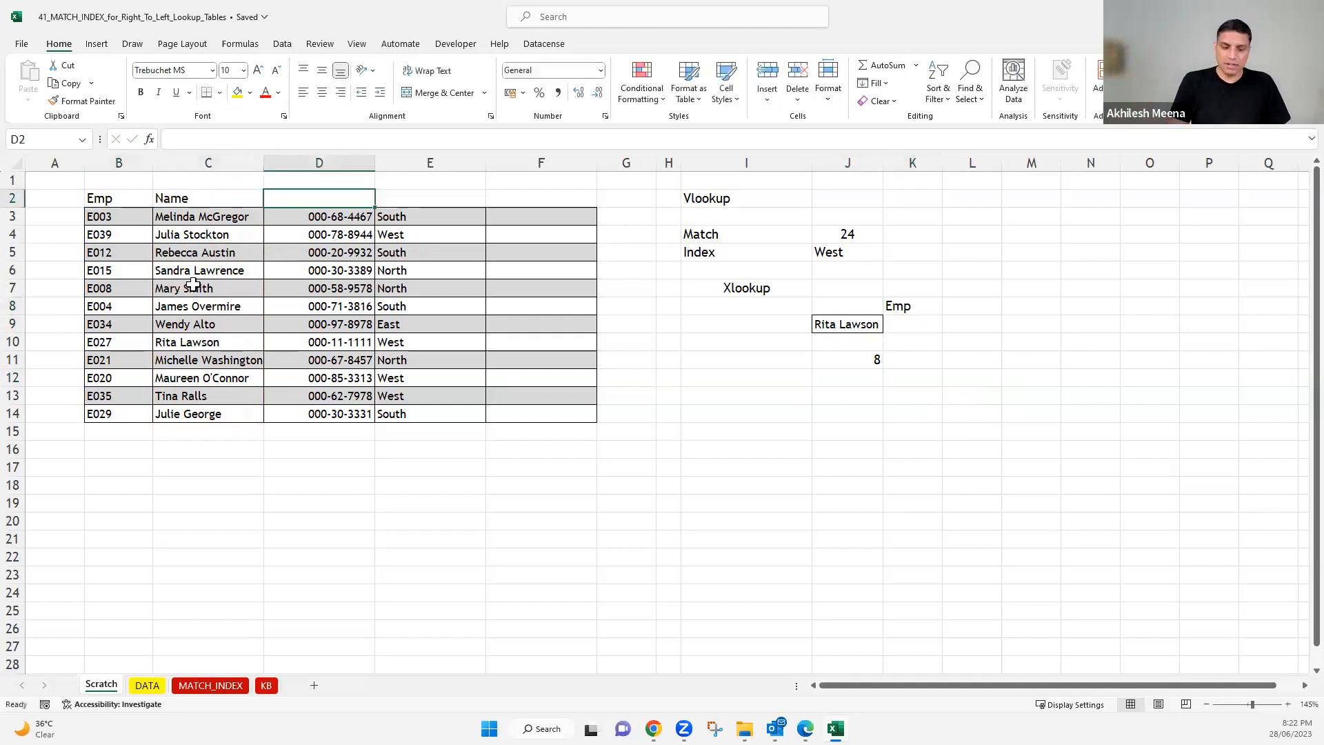
{"action": "type", "text": "SSN"}
{"action": "key", "text": "Tab"}
{"action": "type", "text": "Region"}
{"action": "key", "text": "Tab"}
{"action": "type", "text": "Depart"}
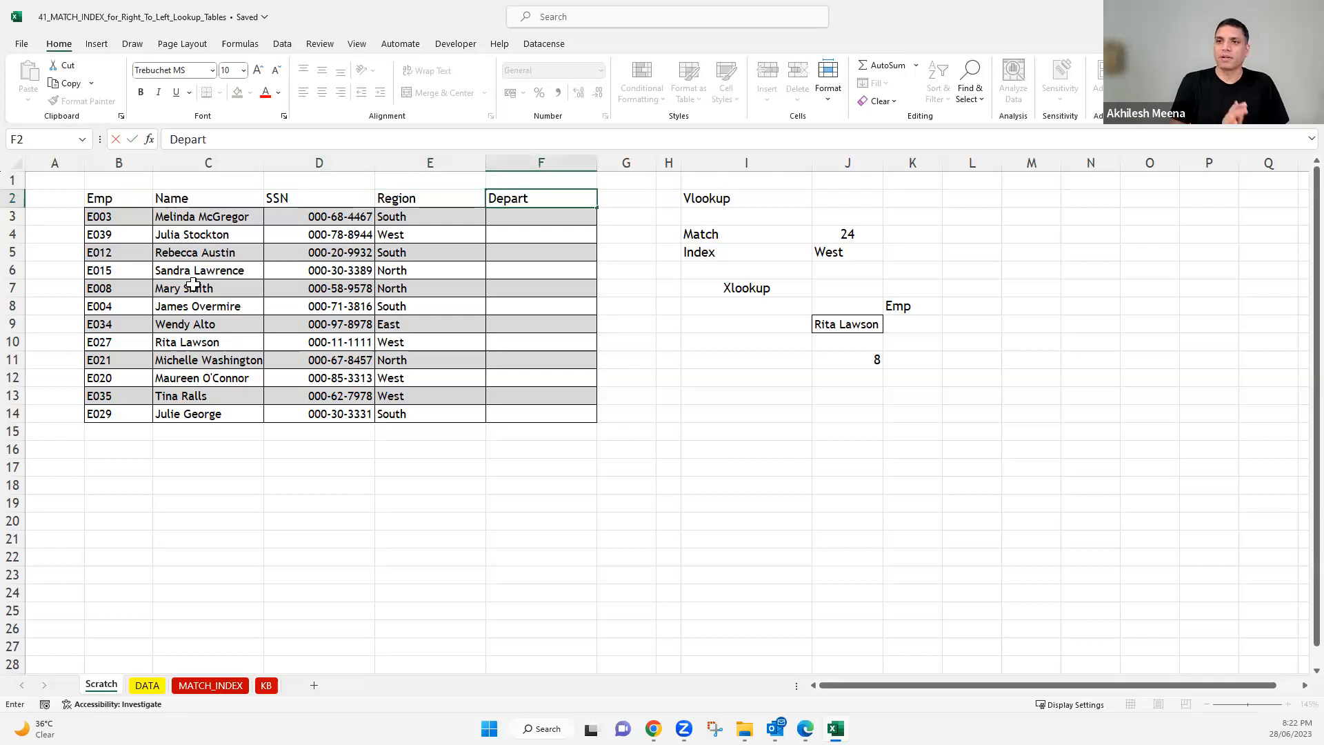
{"action": "type", "text": "ment"}
{"action": "key", "text": "Return"}
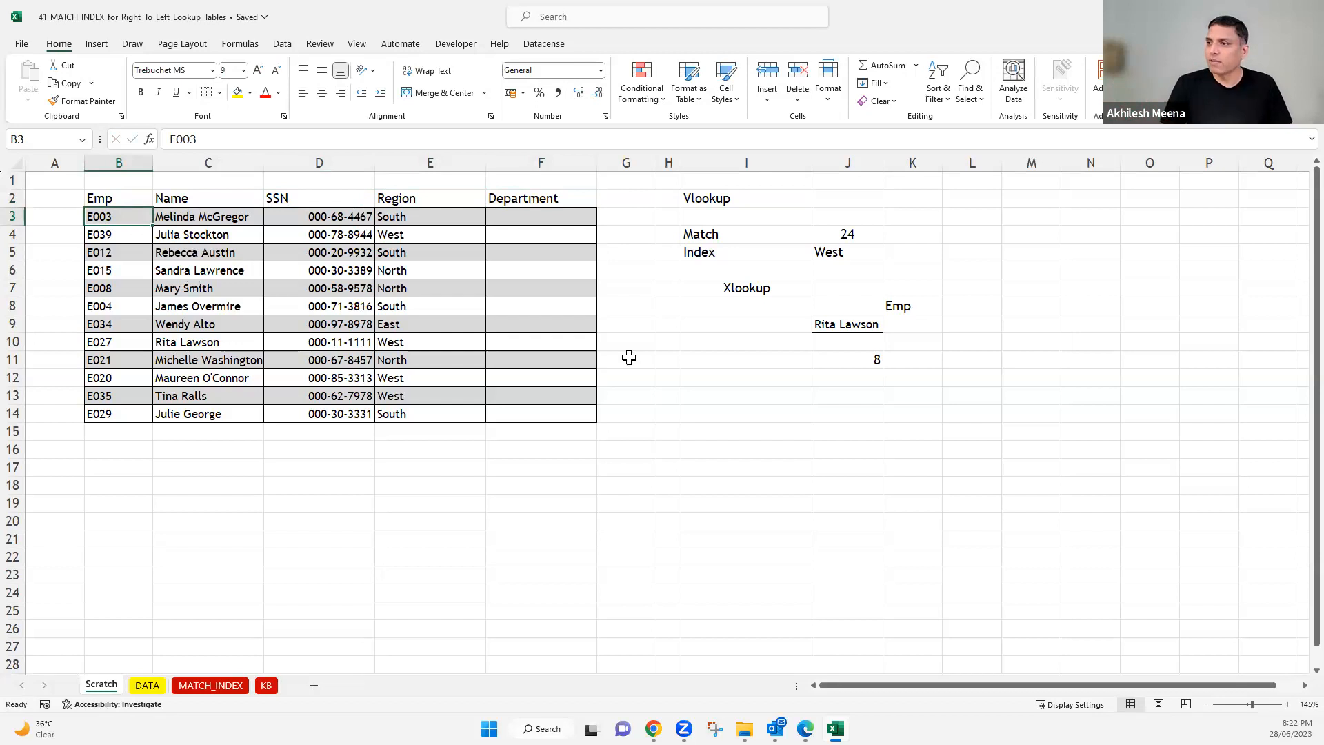
- Enter =INDEX(Data,J11,1) in K9 to return the employee ID from the table's first column
{"action": "key", "text": "F5"}
{"action": "key", "text": "Return"}
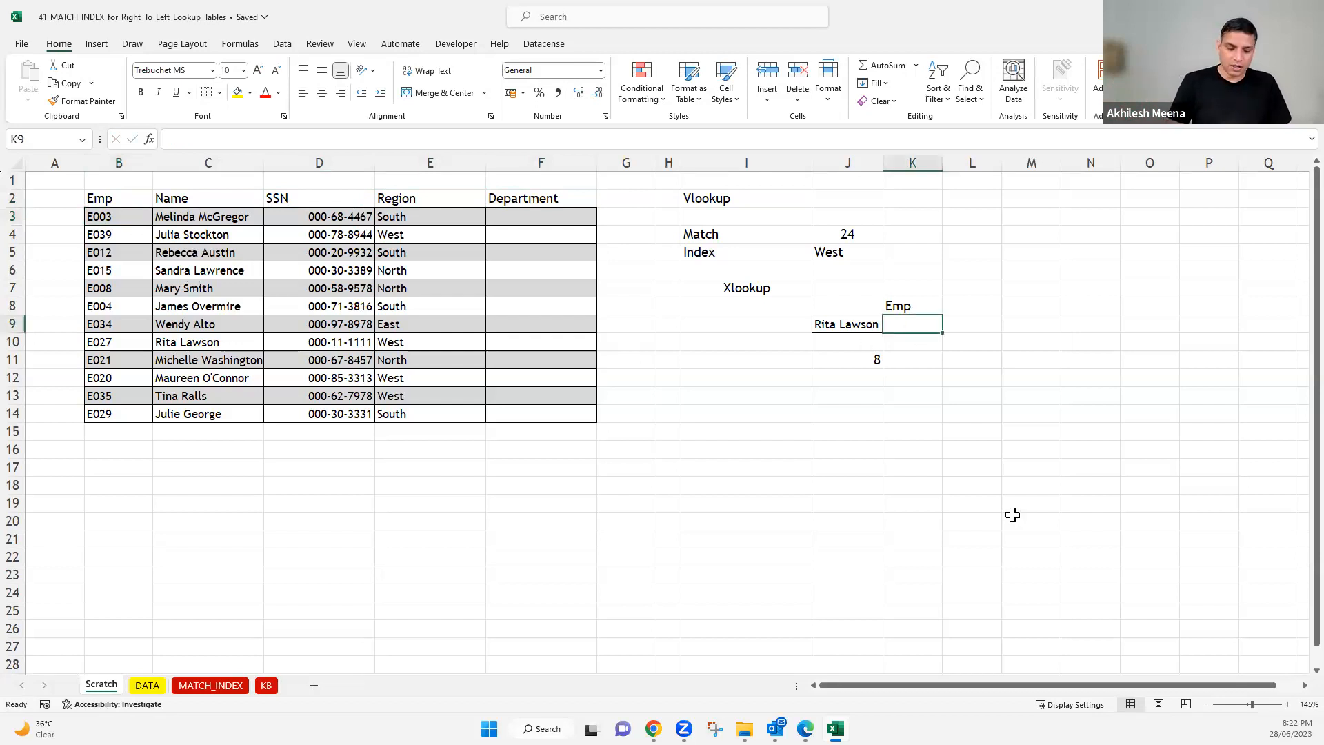
{"action": "type", "text": "=inde"}
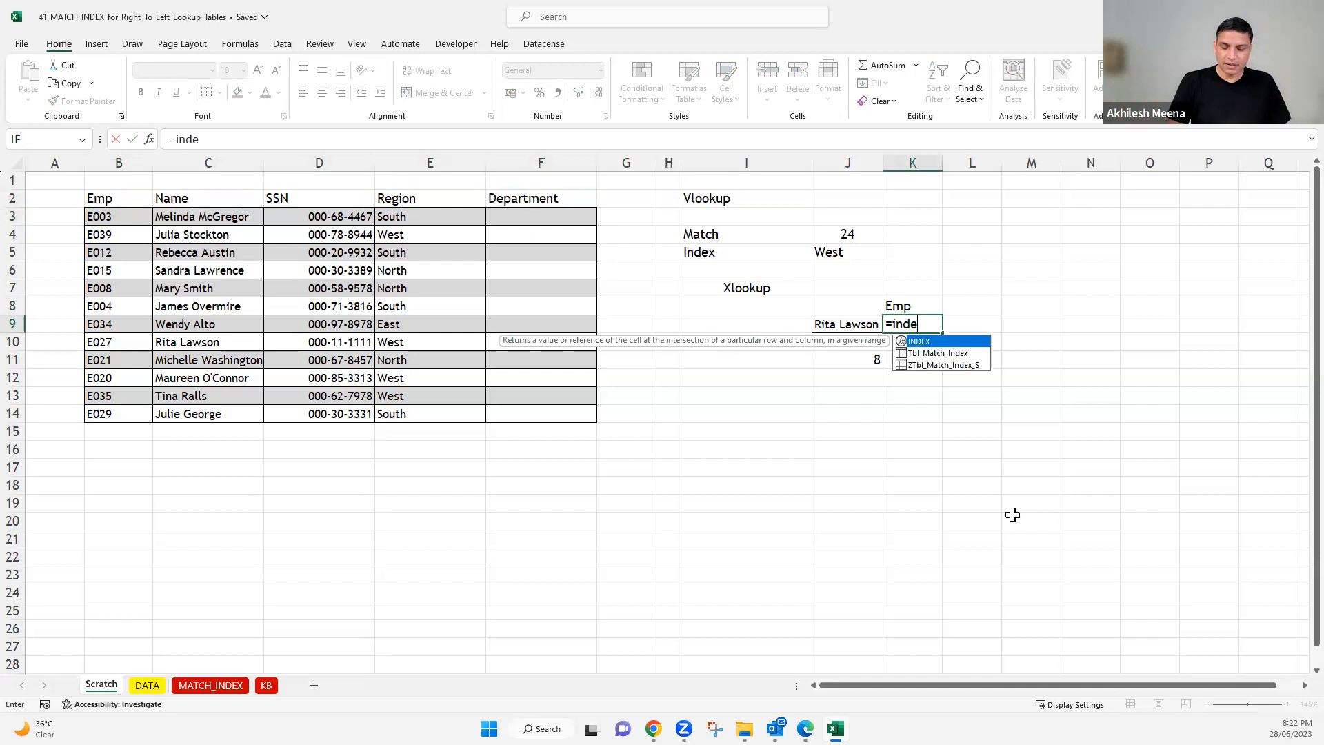
{"action": "key", "text": "Tab"}
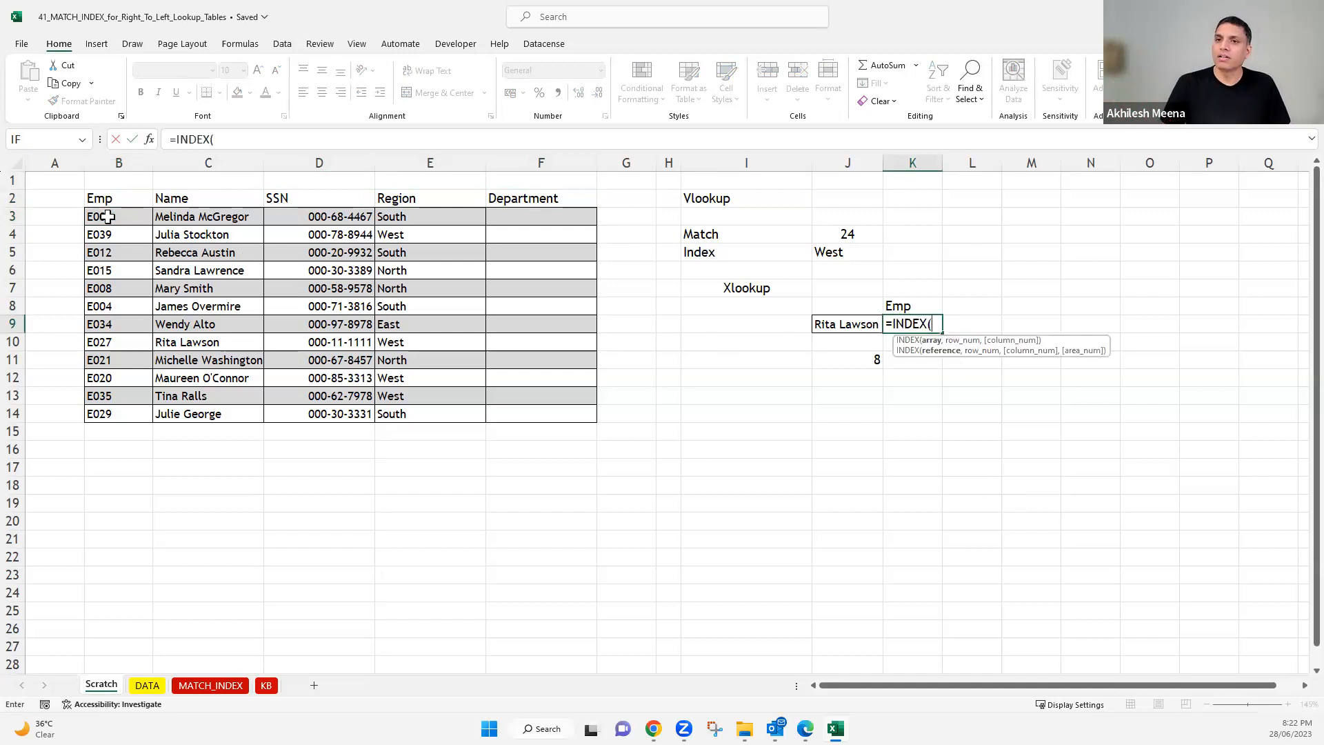
{"action": "left_click_drag", "start_coordinate": [119, 217], "coordinate": [533, 421]}
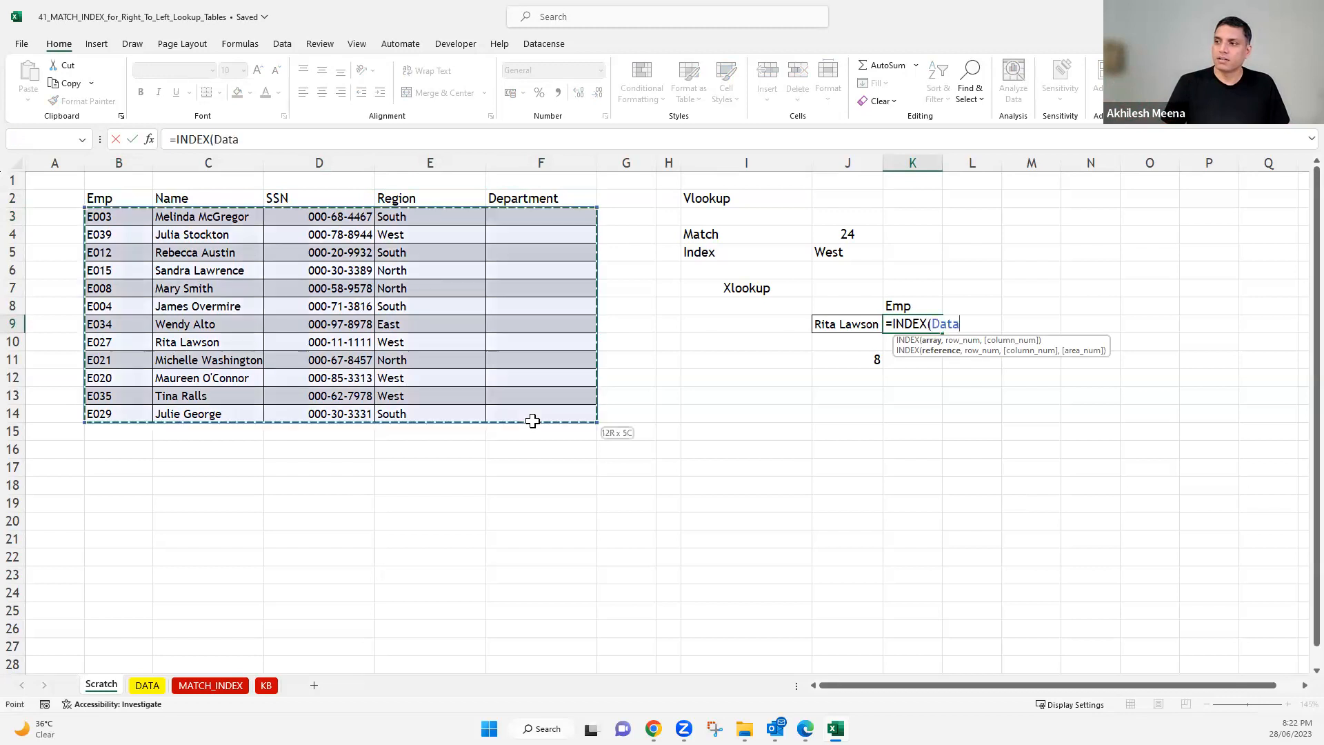
{"action": "type", "text": ","}
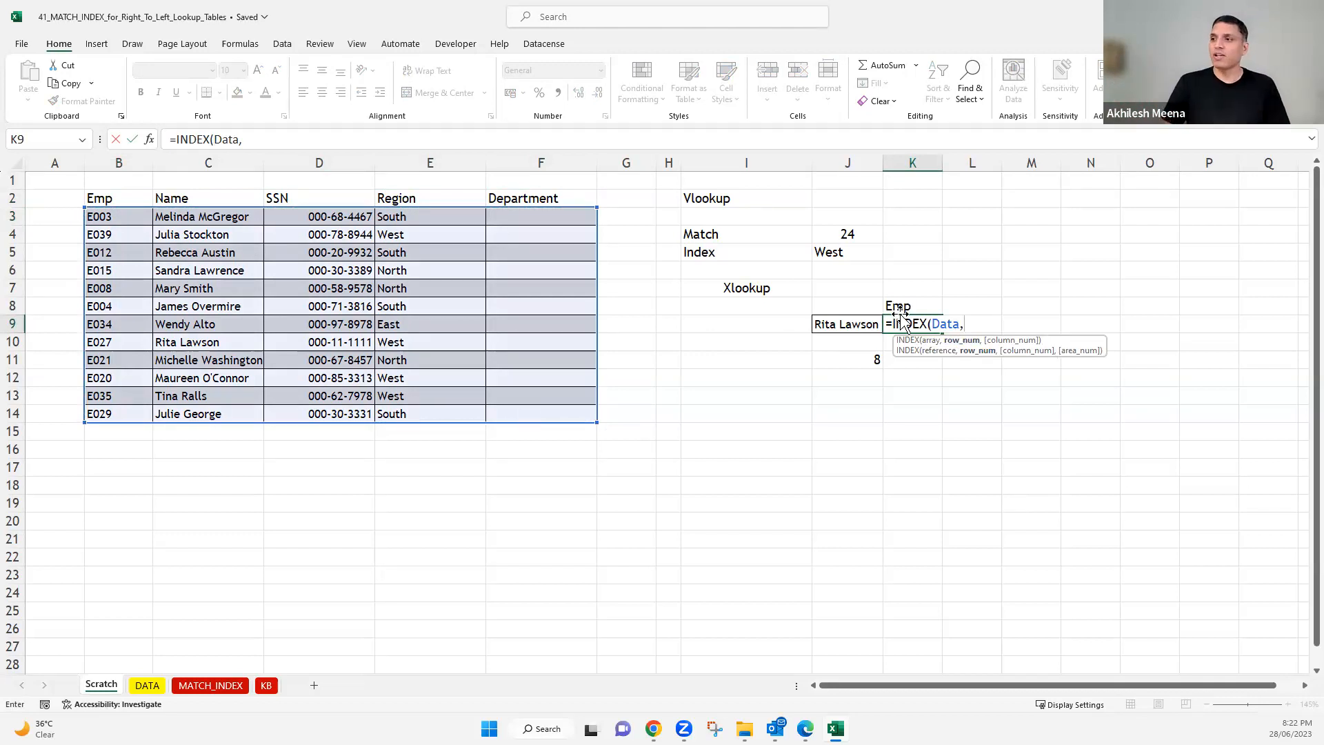
{"action": "left_click", "coordinate": [863, 360]}
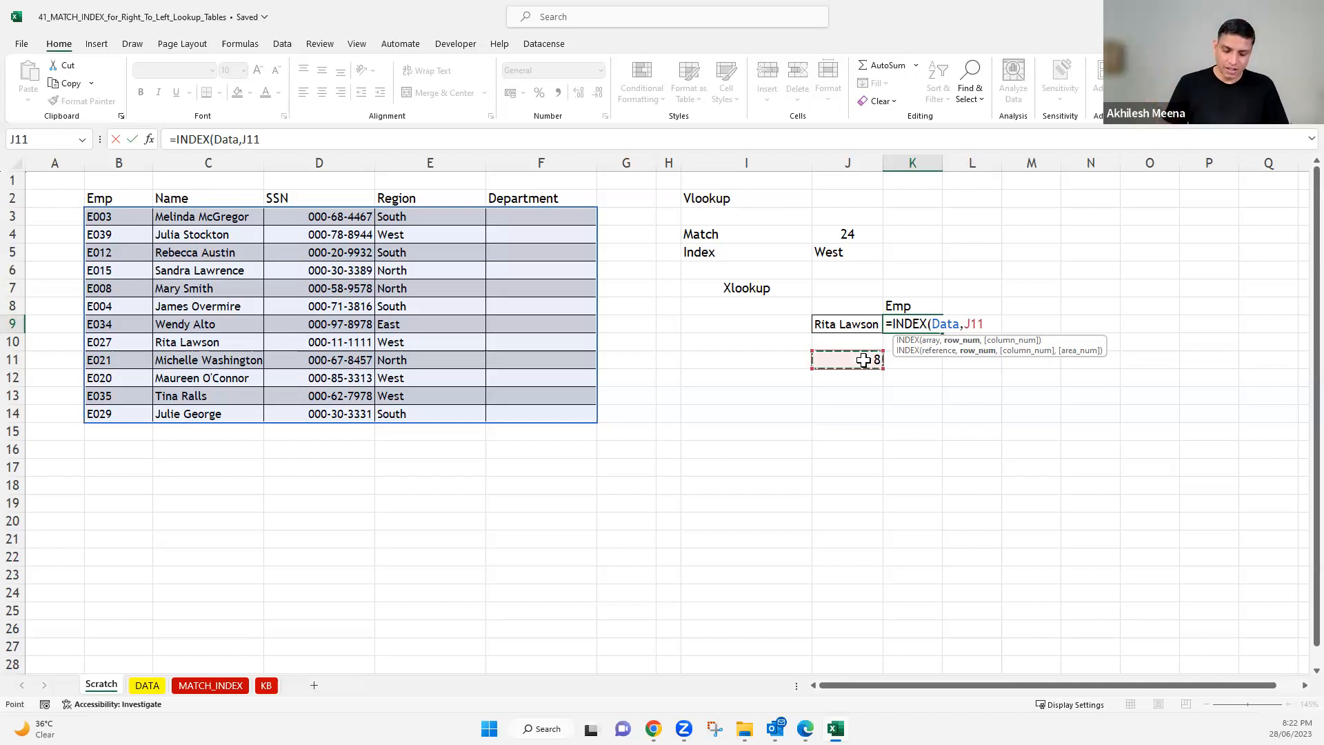
{"action": "type", "text": ","}
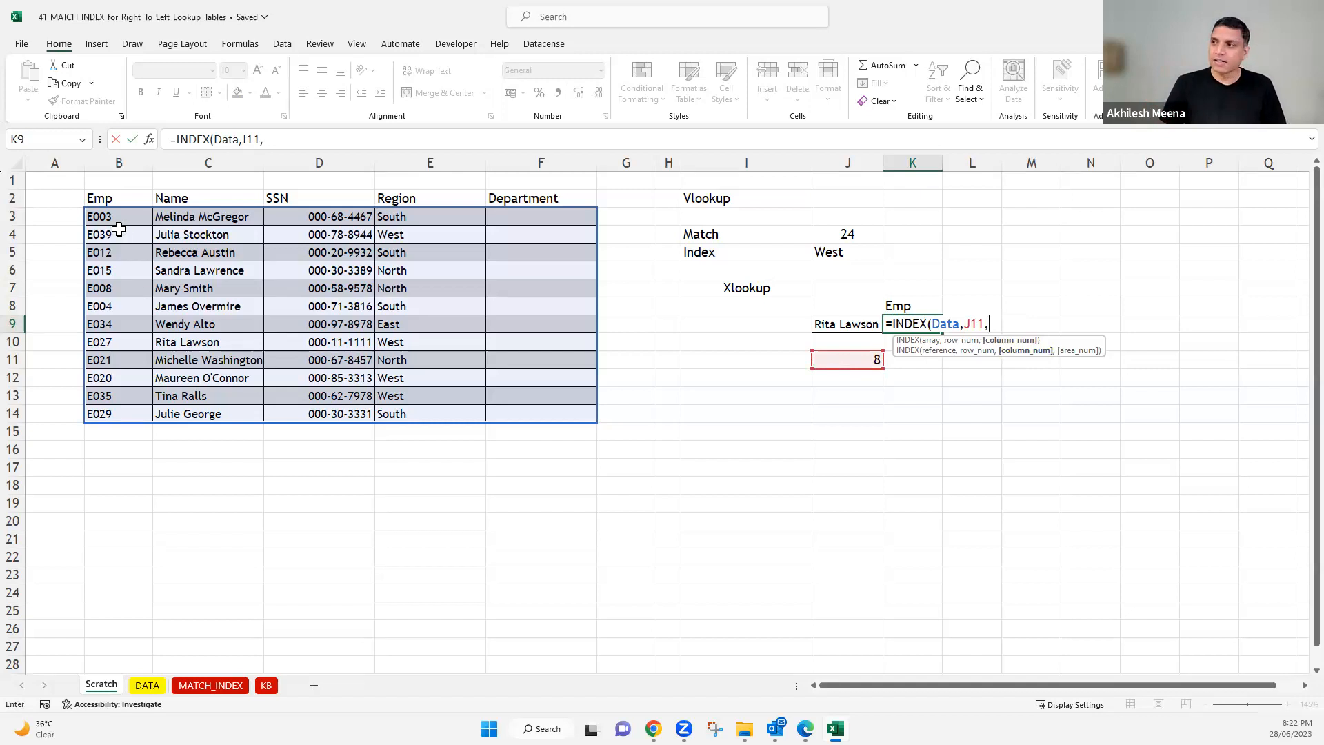
{"action": "type", "text": "1"}
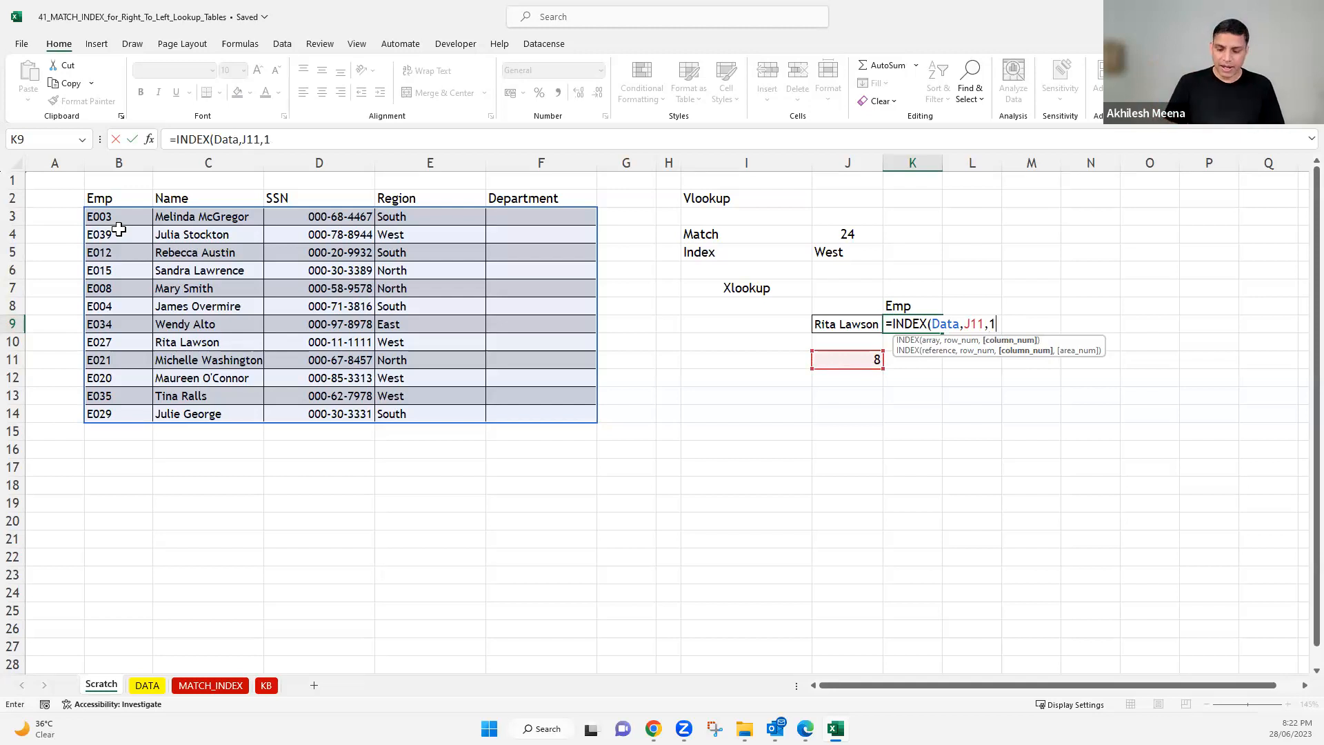
{"action": "key", "text": "Return"}
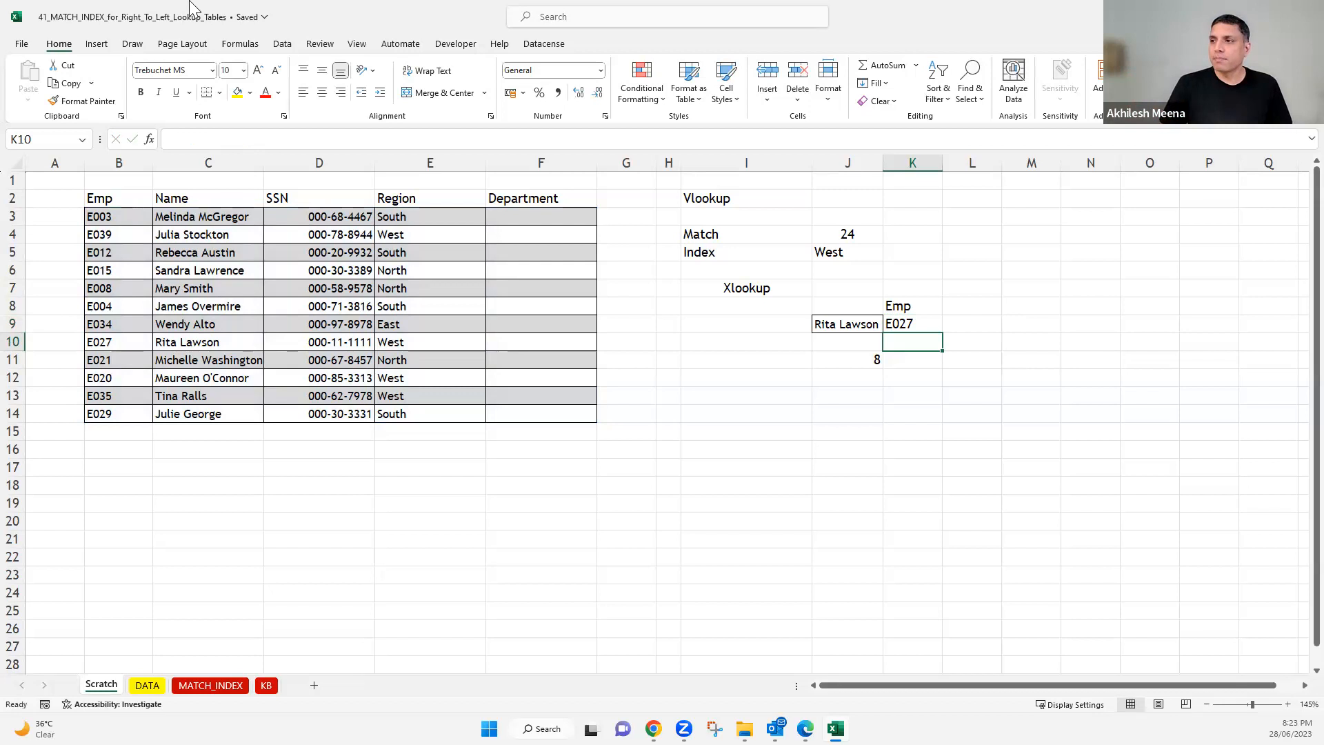
{"action": "left_click", "coordinate": [857, 234]}
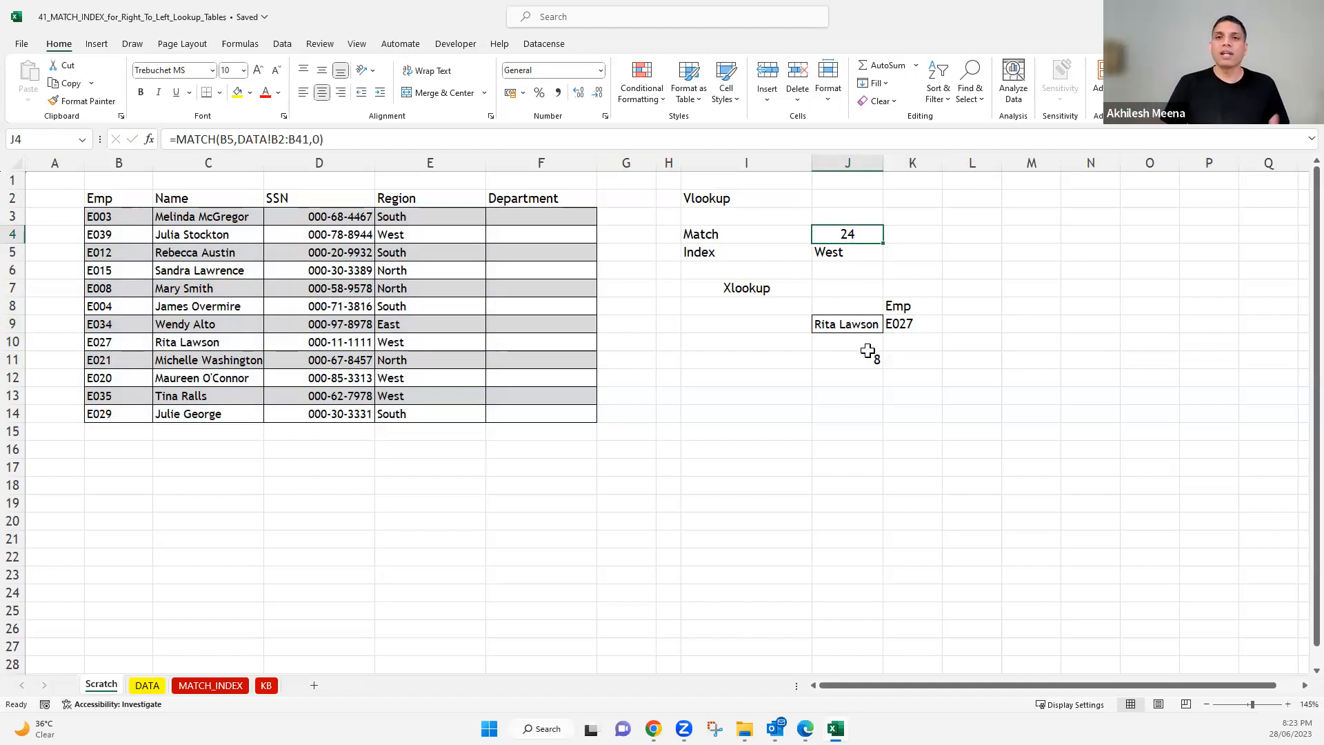
{"action": "left_click", "coordinate": [870, 325]}
{"action": "left_click", "coordinate": [909, 306]}
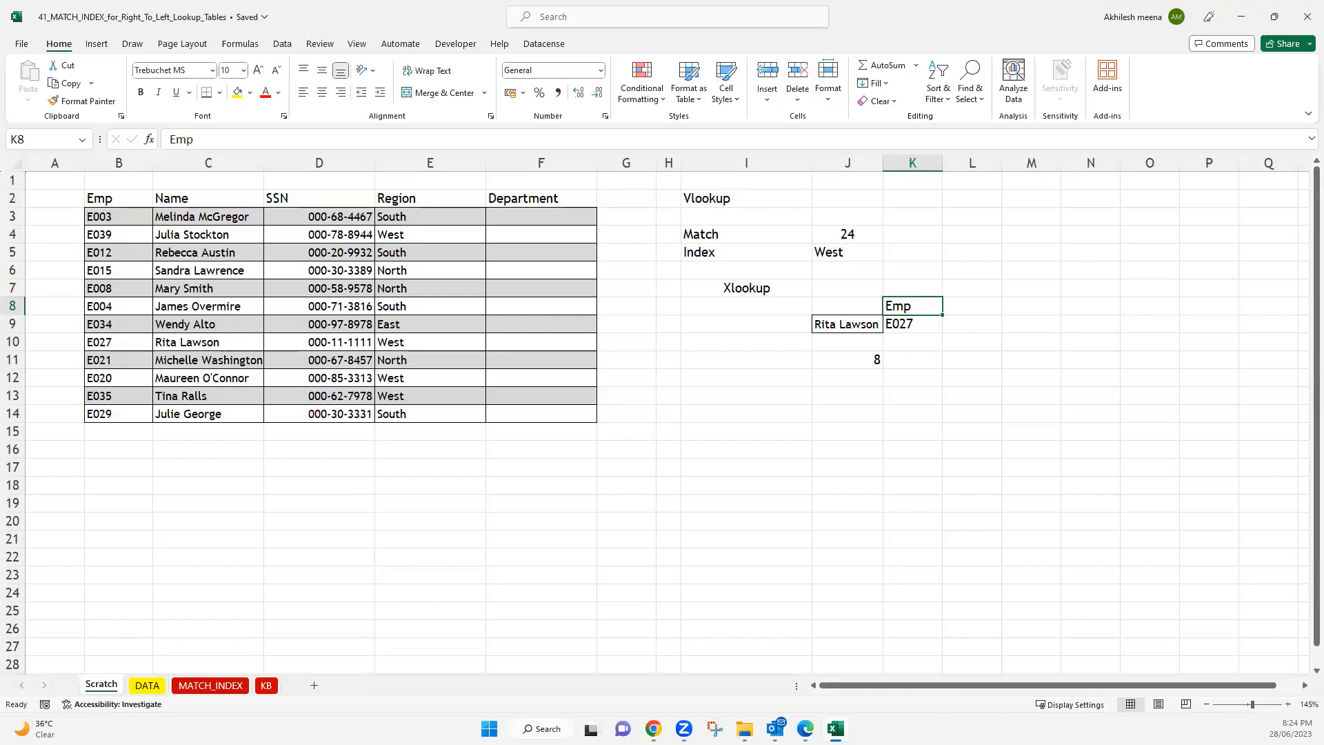
{"action": "left_click", "coordinate": [536, 212]}
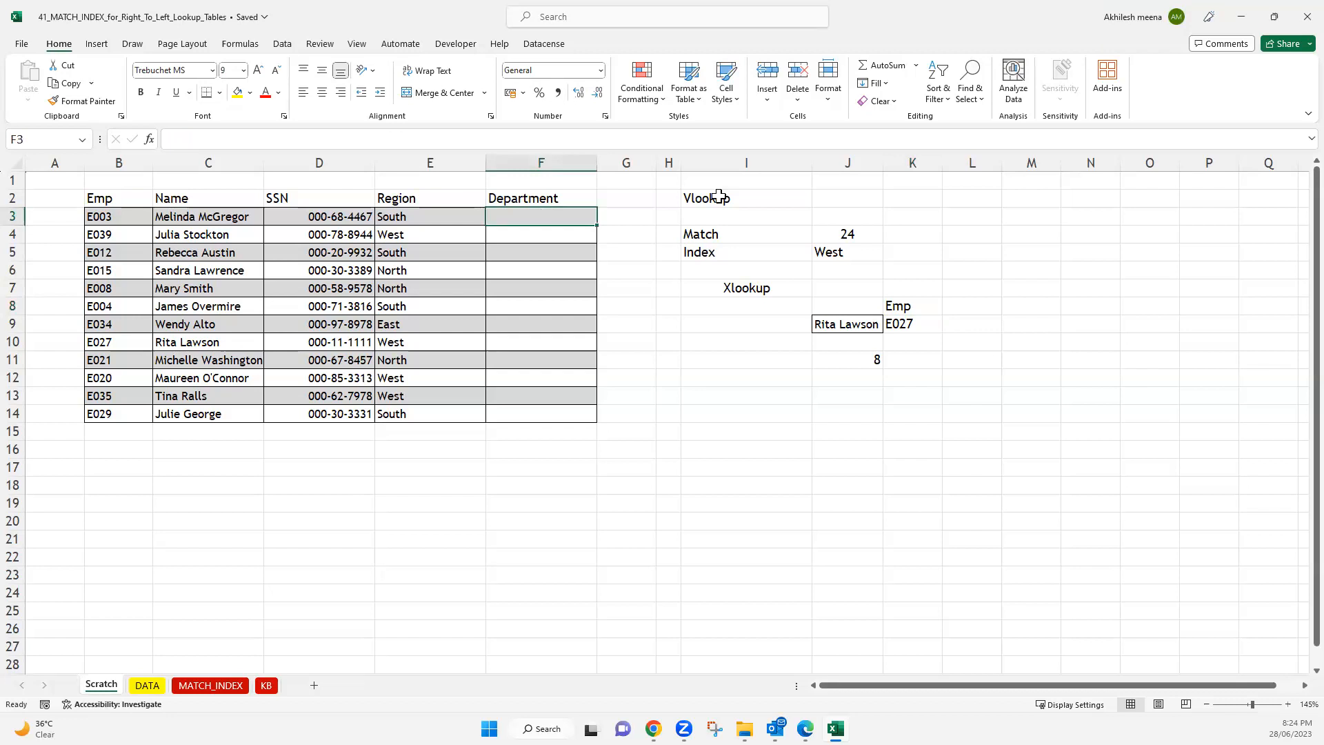
- Widen column H on the Scratch sheet to add space between the employee table and the lookup examples
{"action": "left_click", "coordinate": [672, 160]}
{"action": "left_click_drag", "start_coordinate": [681, 163], "coordinate": [800, 162]}
{"action": "left_click", "coordinate": [633, 216]}
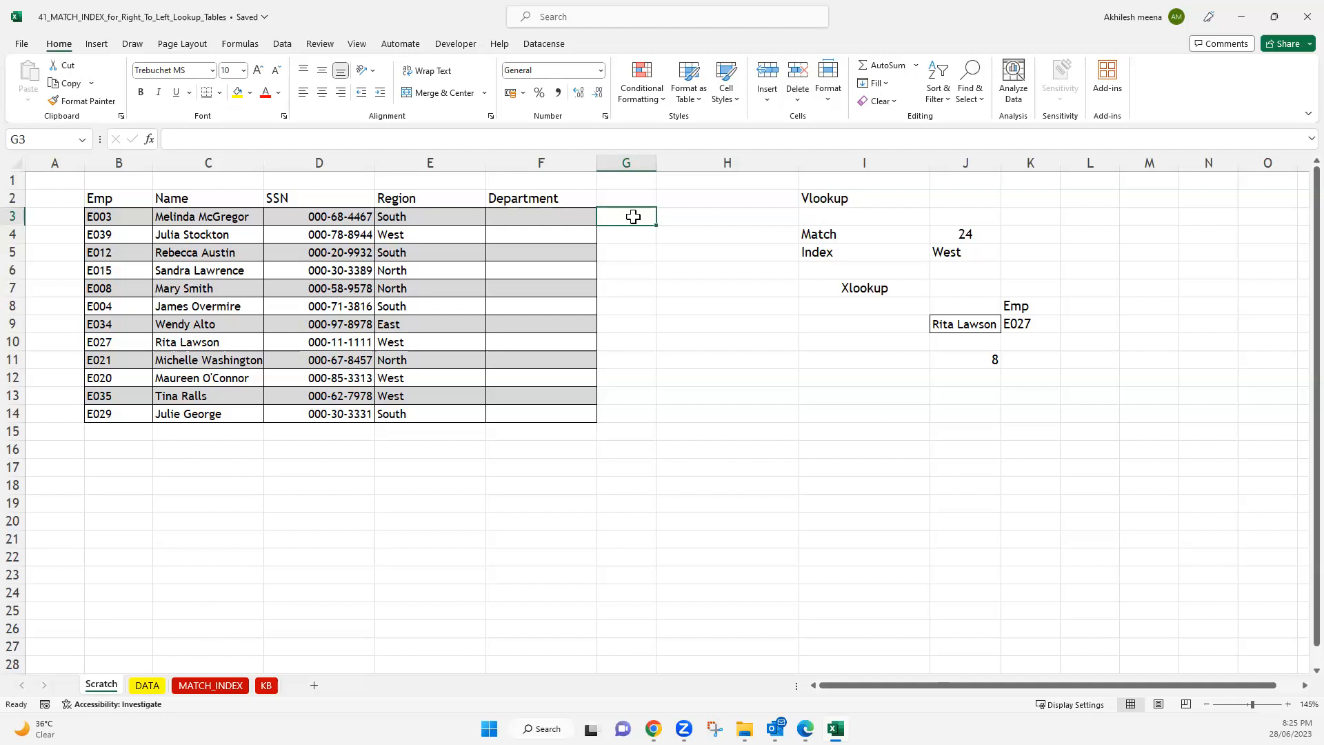
{"action": "left_click", "coordinate": [571, 216]}
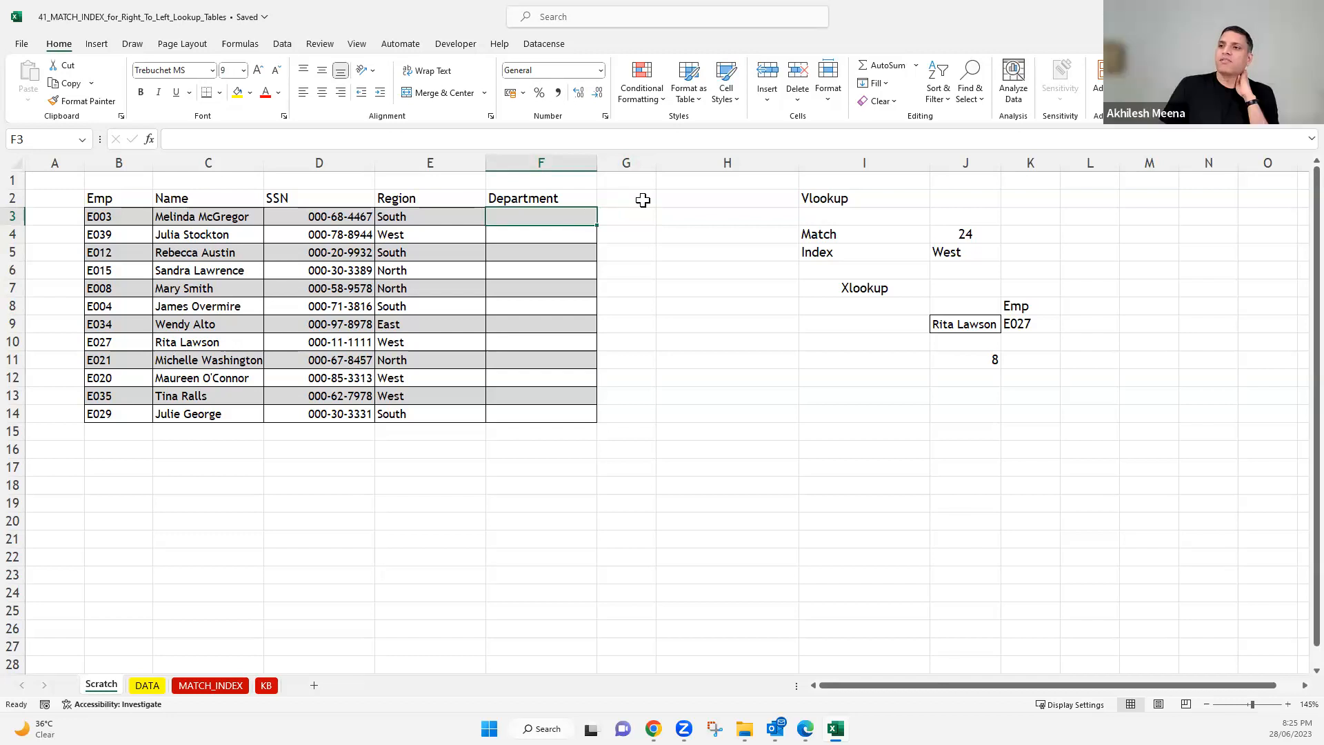
{"action": "left_click", "coordinate": [664, 202]}
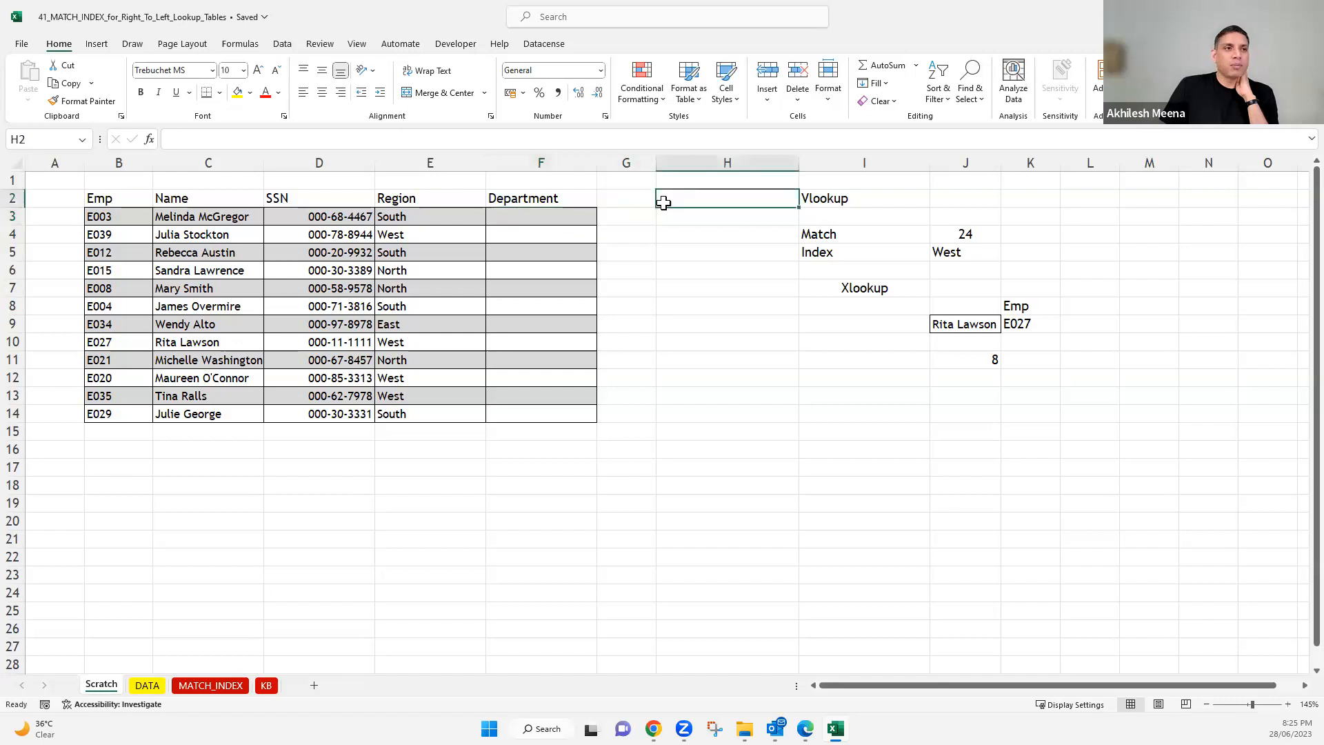
{"action": "left_click_drag", "start_coordinate": [105, 200], "coordinate": [508, 197]}
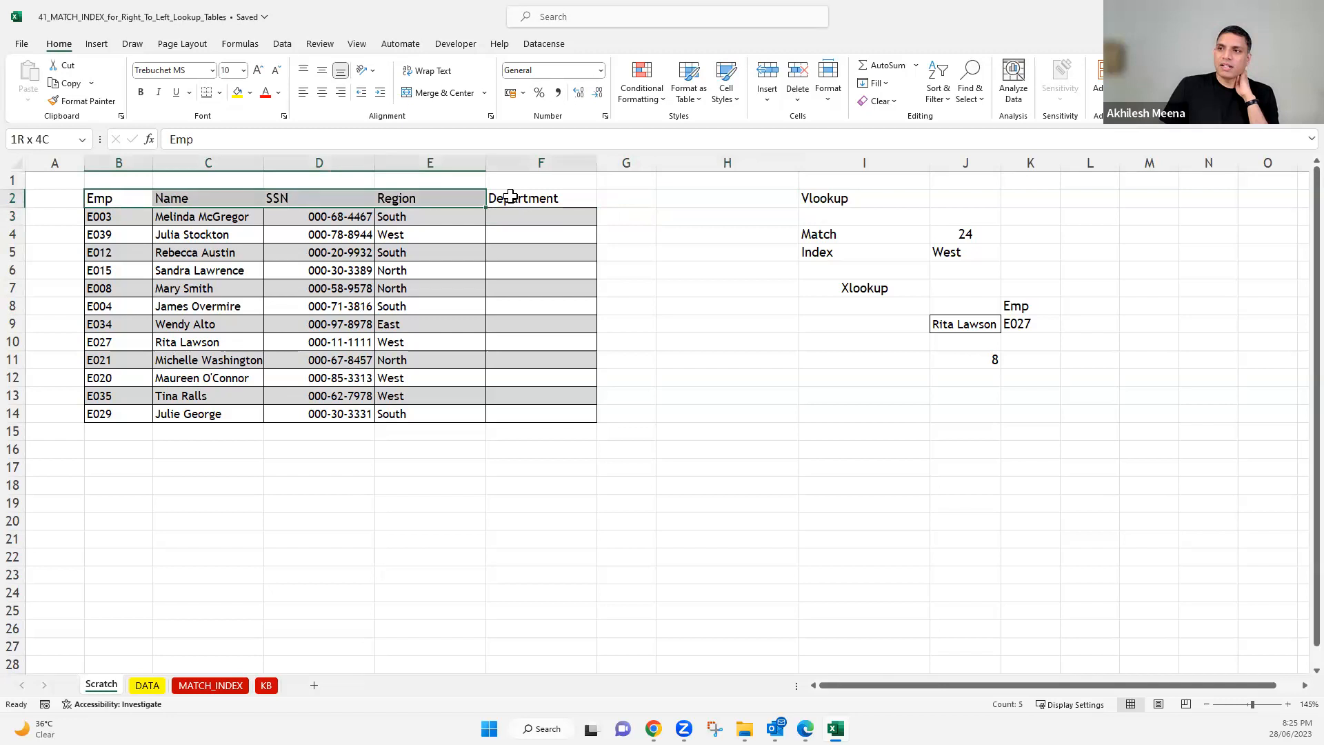
{"action": "left_click", "coordinate": [634, 199]}
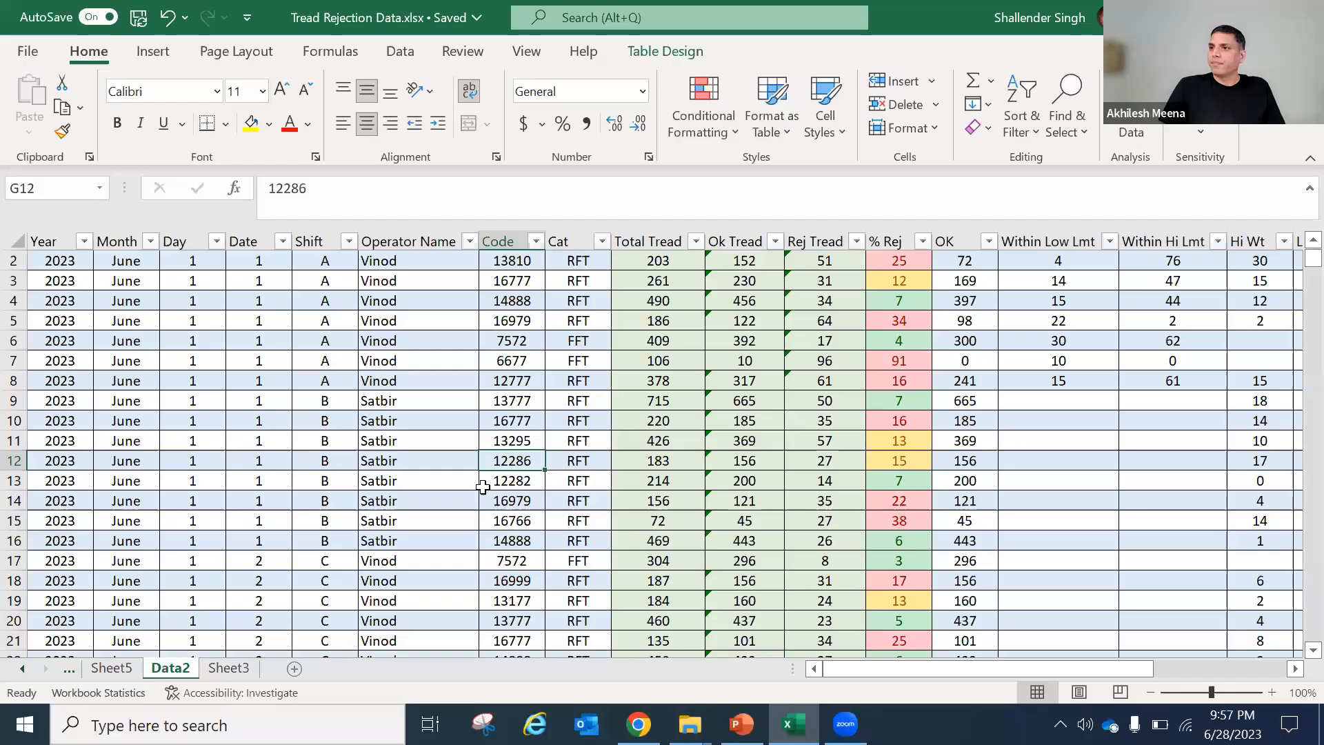
- In Tread Rejection Data.xlsx, examine the Total Tread, Rej Tread and % Rej formulas on Data2 against the Sheet5 pivot table
{"action": "left_click", "coordinate": [229, 668]}
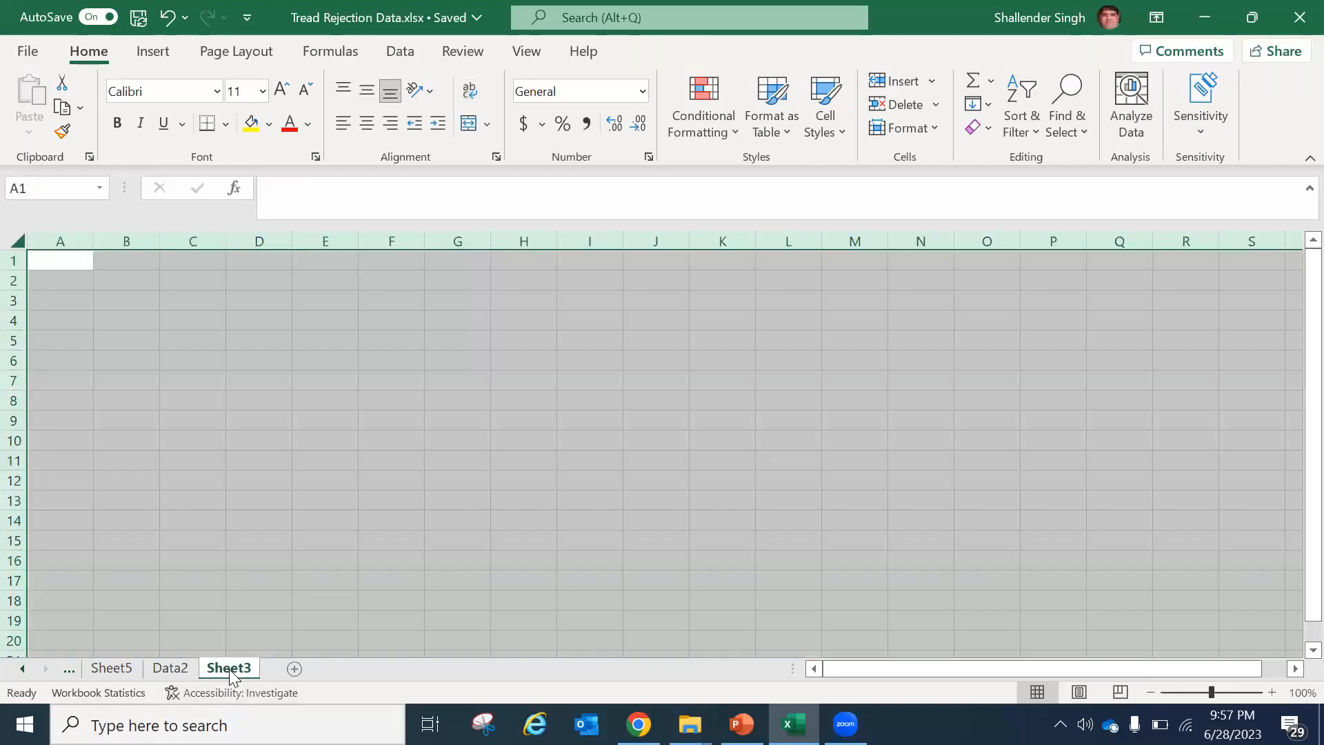
{"action": "left_click", "coordinate": [112, 671]}
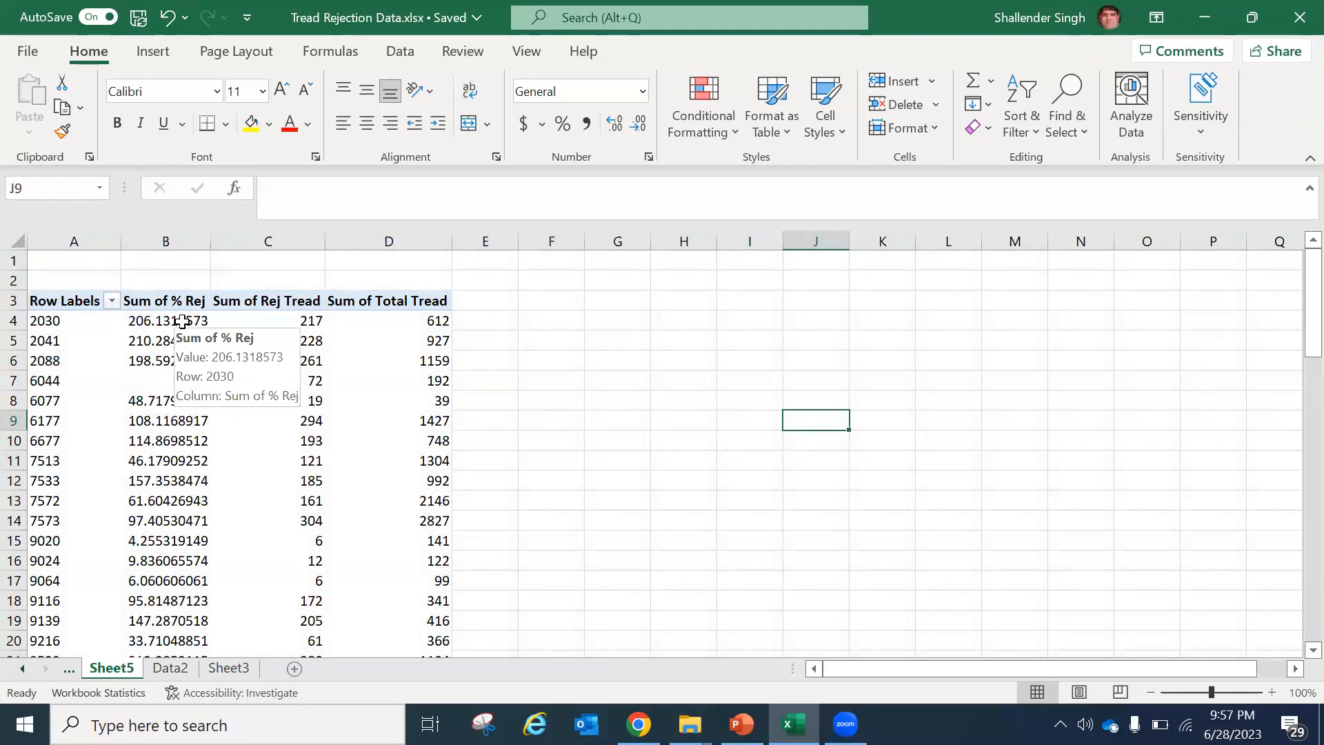
{"action": "left_click", "coordinate": [172, 668]}
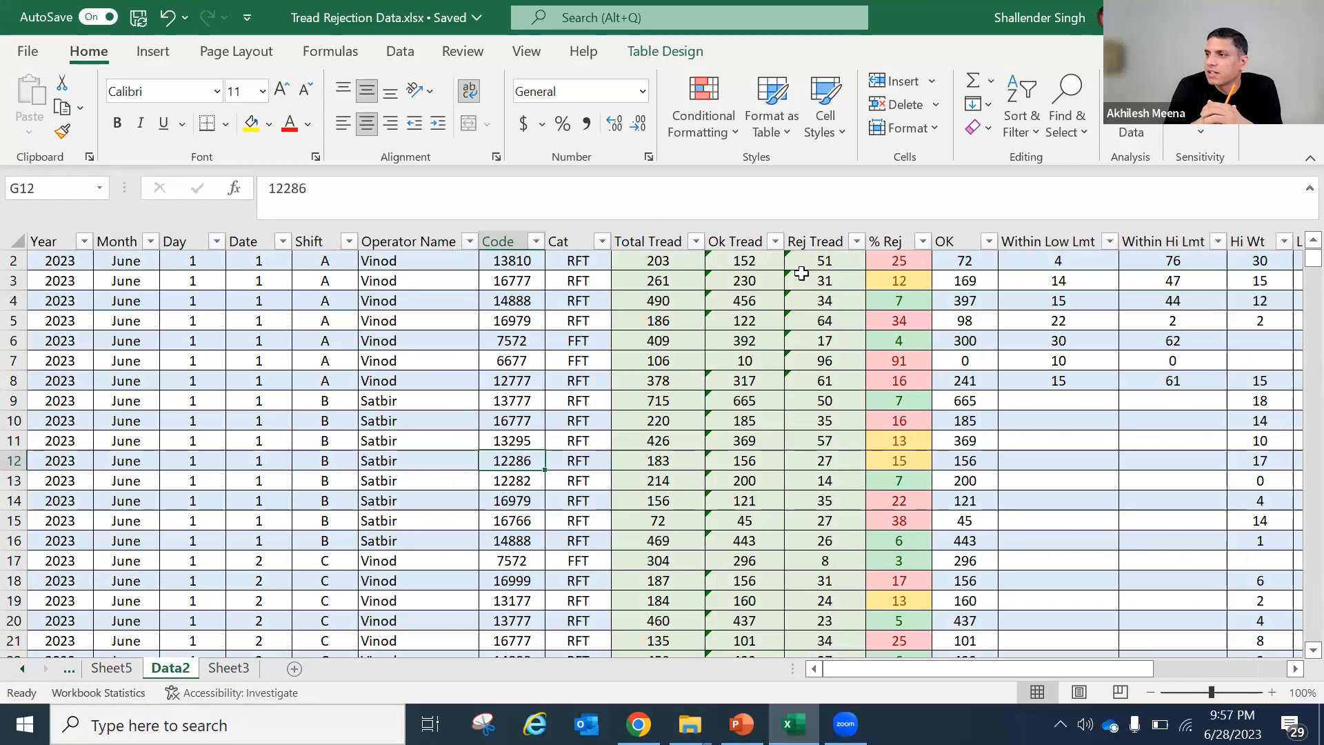
{"action": "left_click", "coordinate": [822, 263]}
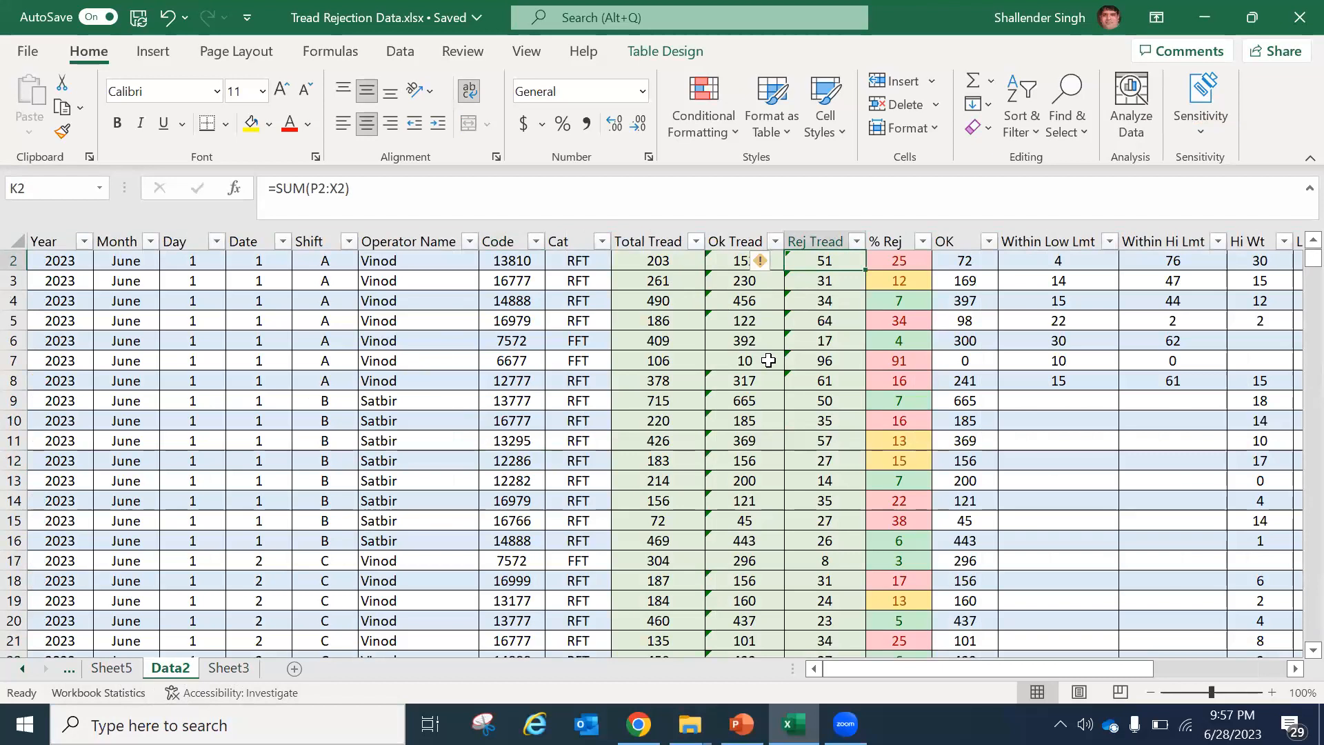
{"action": "left_click", "coordinate": [674, 262]}
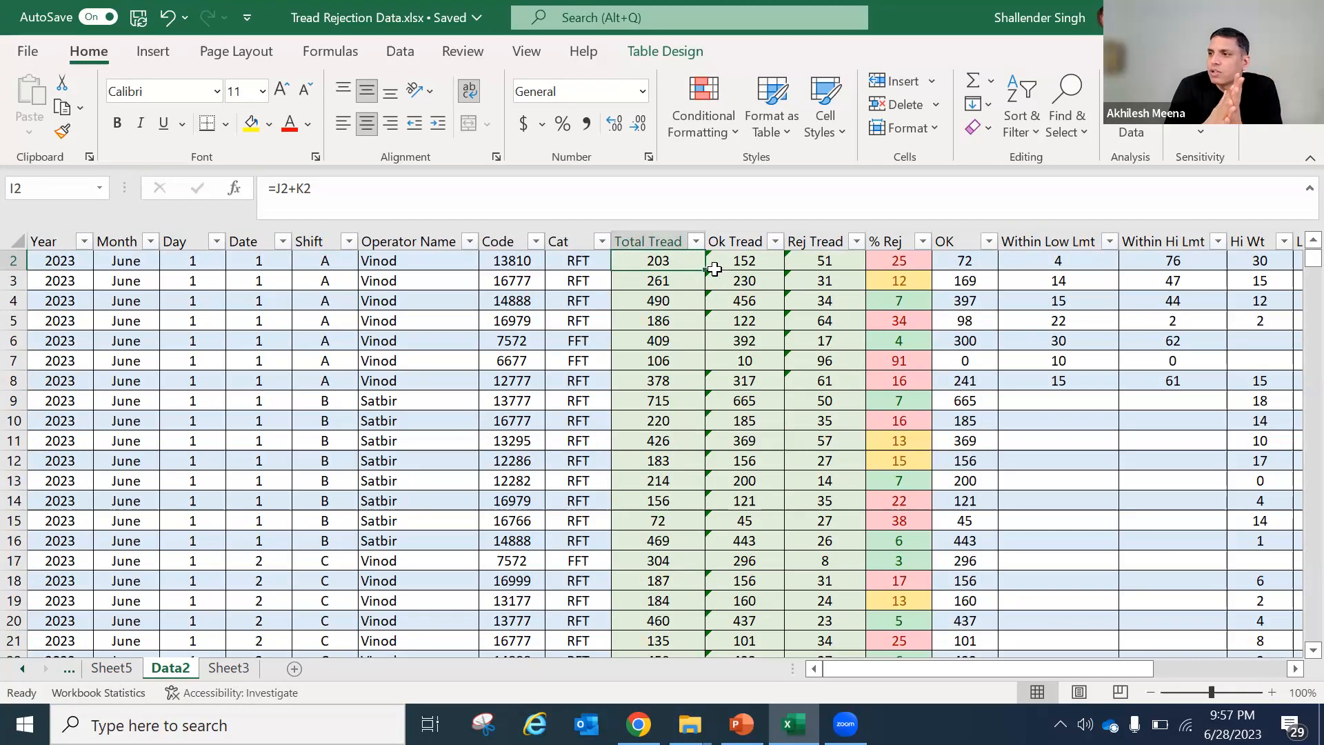
{"action": "left_click", "coordinate": [817, 262]}
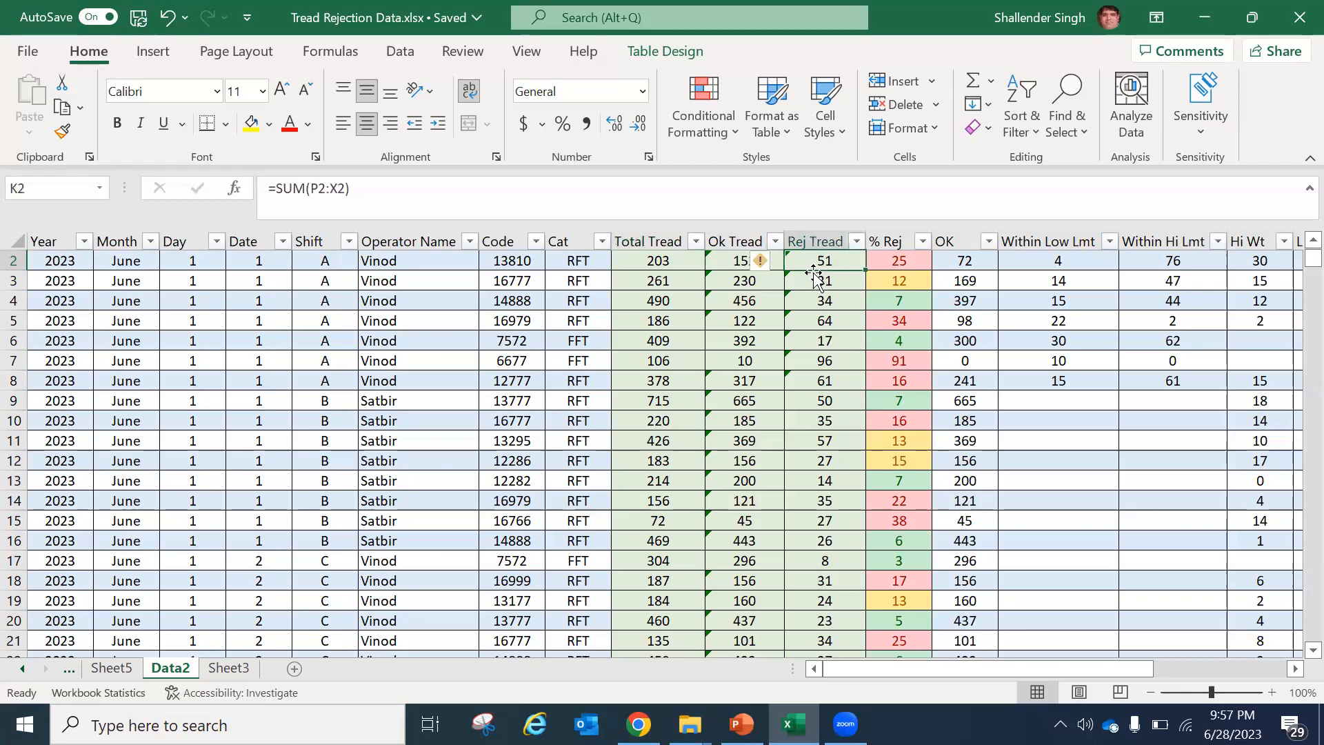
{"action": "left_click", "coordinate": [901, 261]}
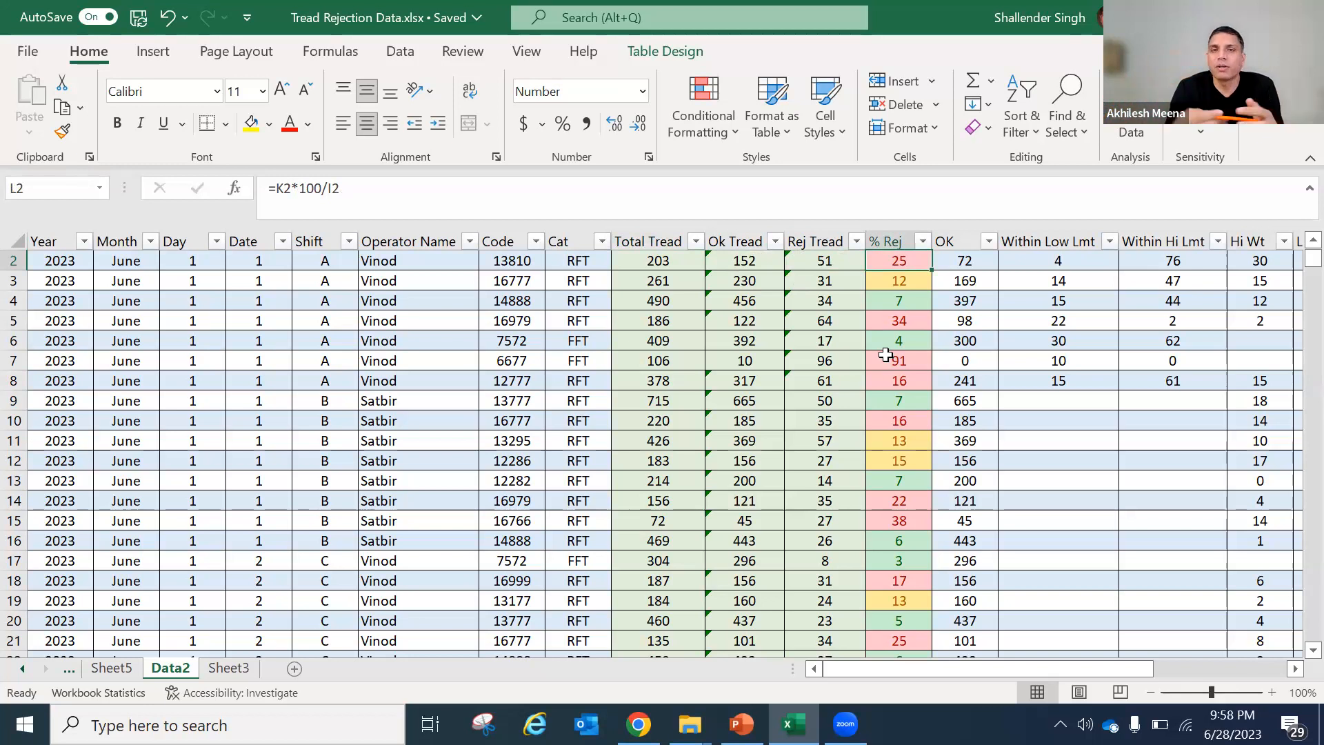
{"action": "left_click", "coordinate": [125, 669]}
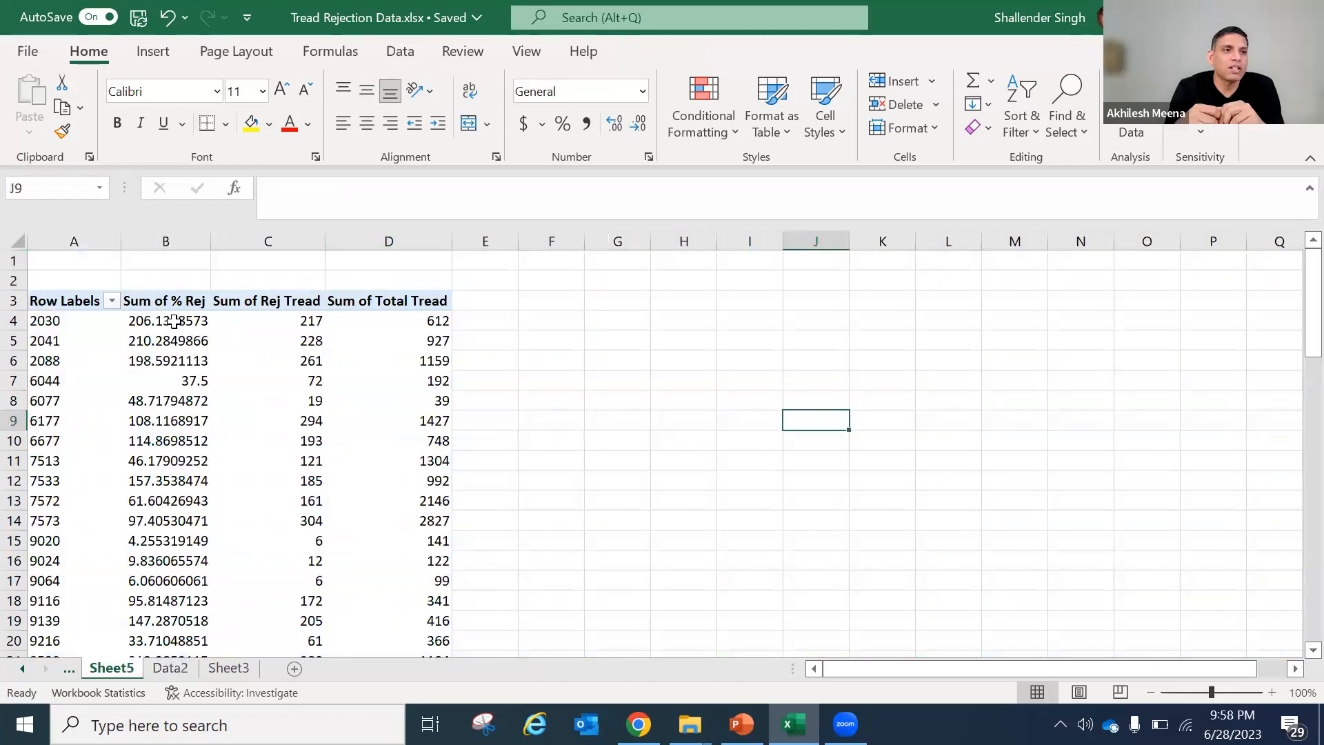
{"action": "mouse_move", "coordinate": [175, 322]}
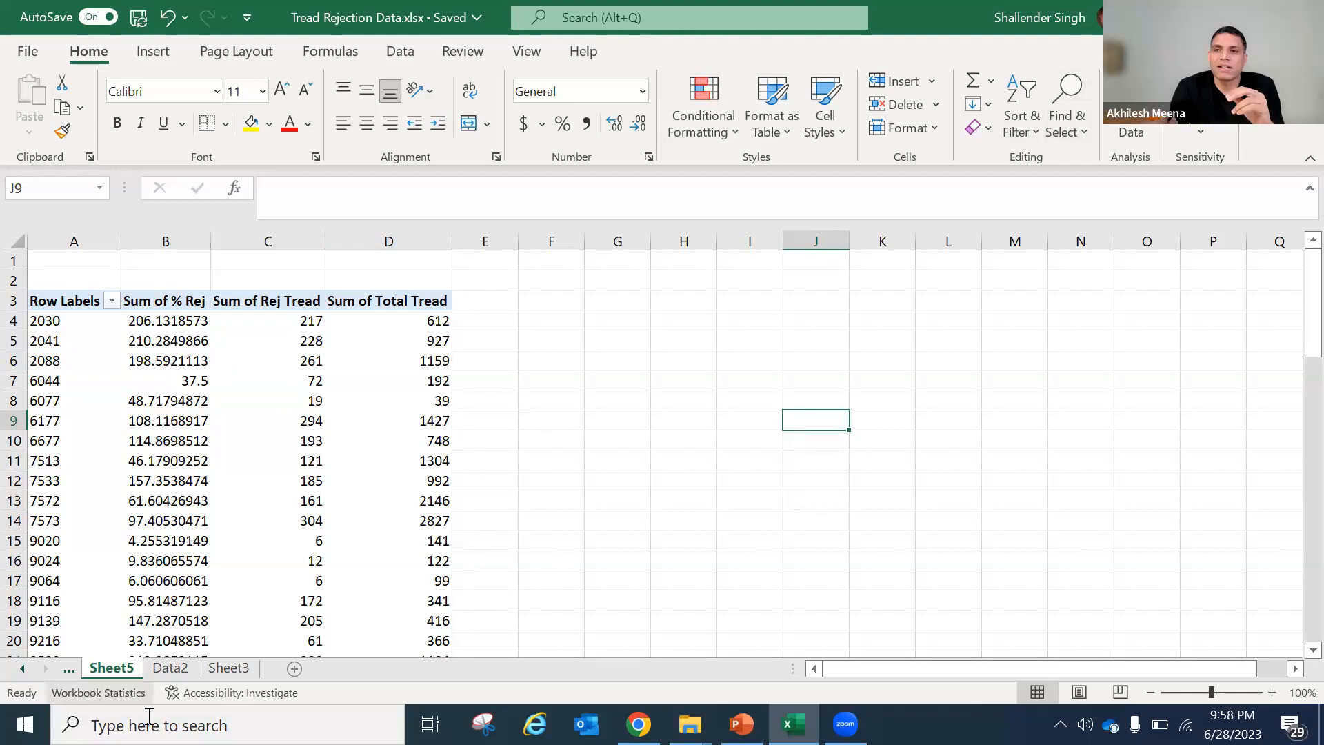
- Review the Data2 rows behind the % Rej figures and return to the Sheet5 pivot table
{"action": "left_click", "coordinate": [170, 667]}
{"action": "scroll", "coordinate": [741, 548], "scroll_direction": "up", "scroll_amount": 1}
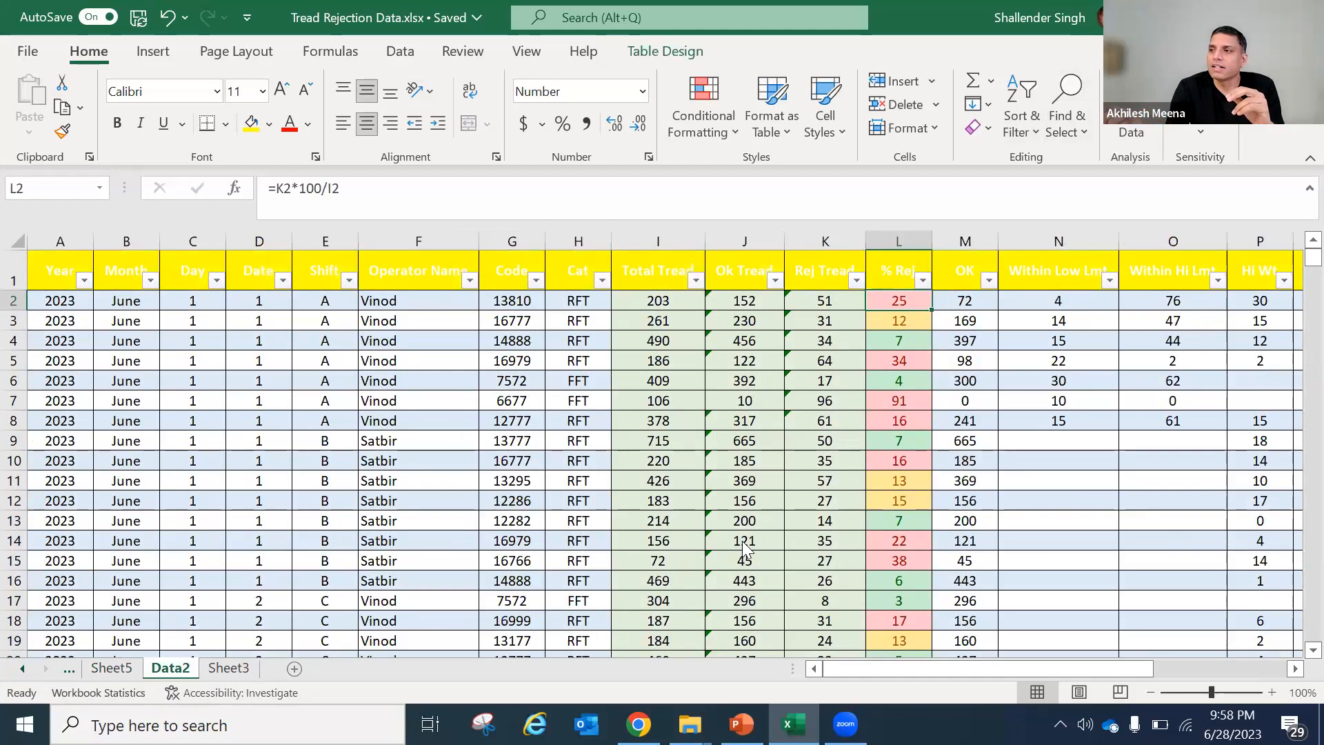
{"action": "scroll", "coordinate": [742, 547], "scroll_direction": "down", "scroll_amount": 1}
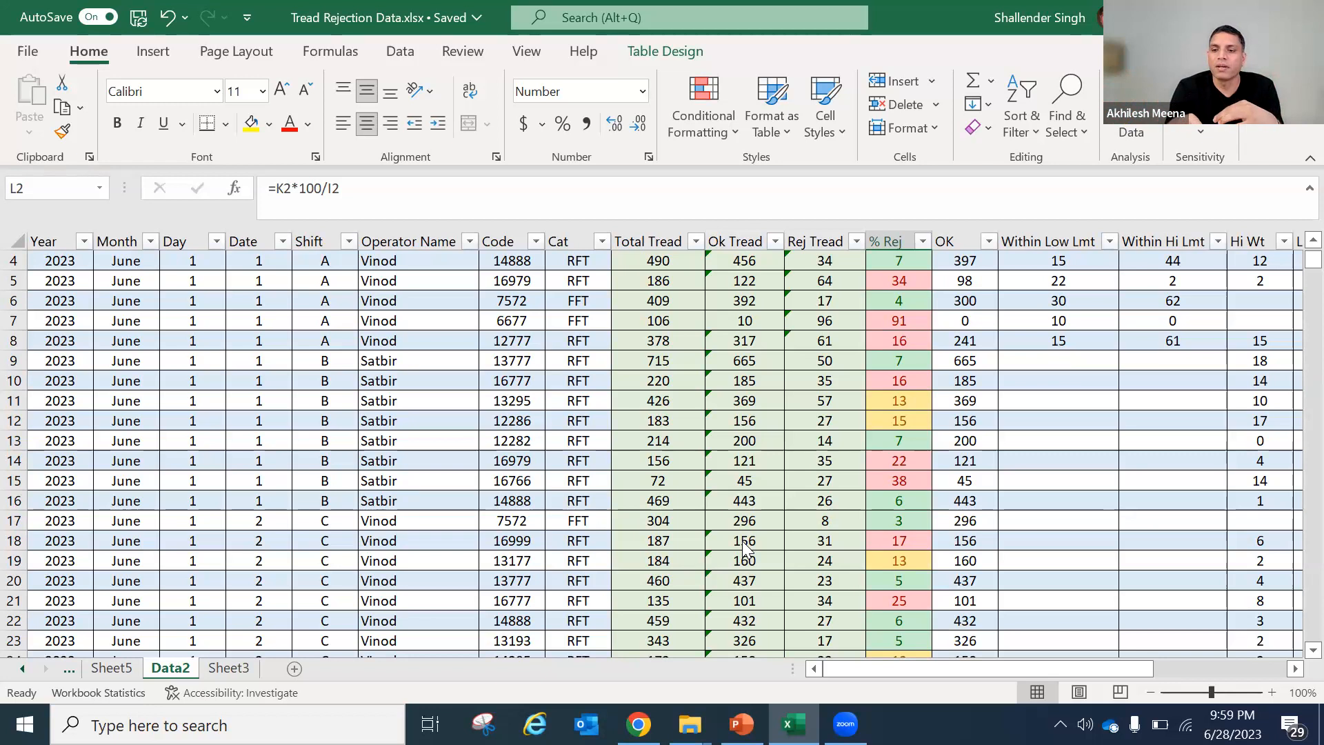
{"action": "left_click", "coordinate": [124, 669]}
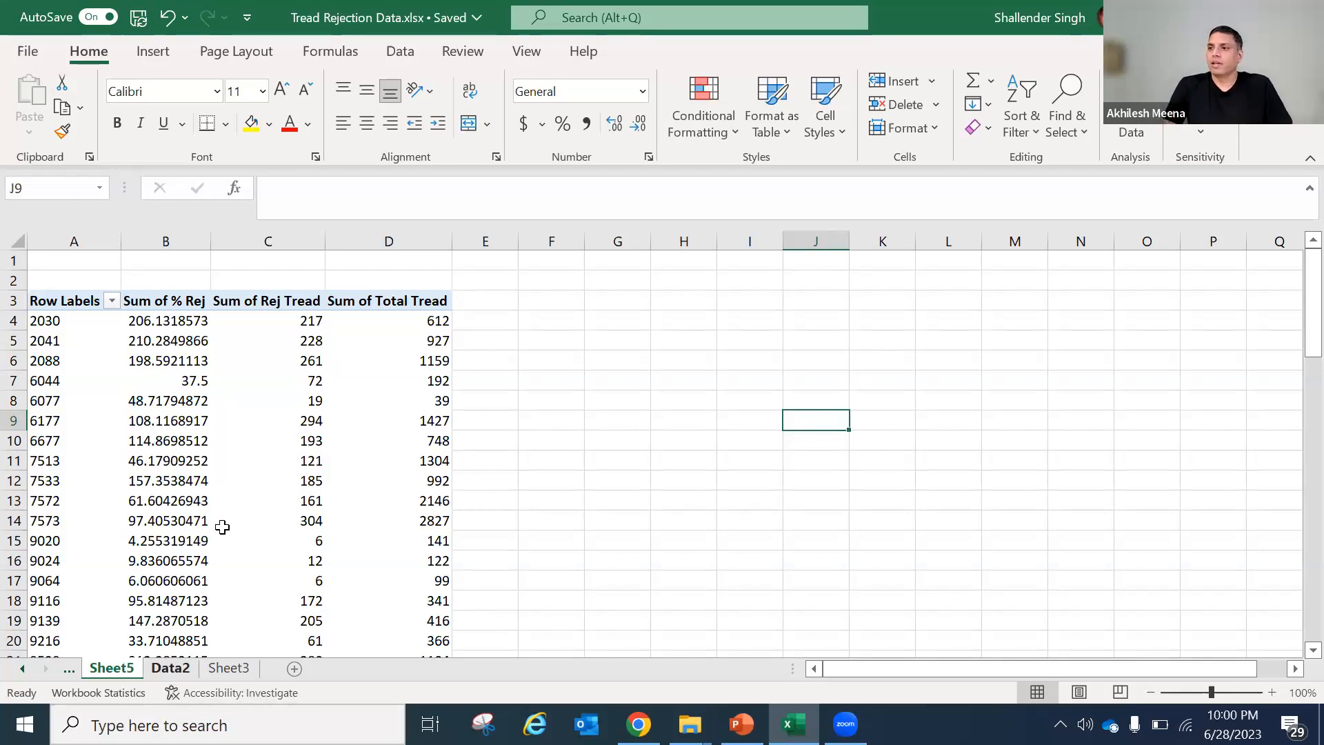
- Start a new calculated field for the Sheet5 pivot table and look through the available source fields
{"action": "left_click", "coordinate": [166, 428]}
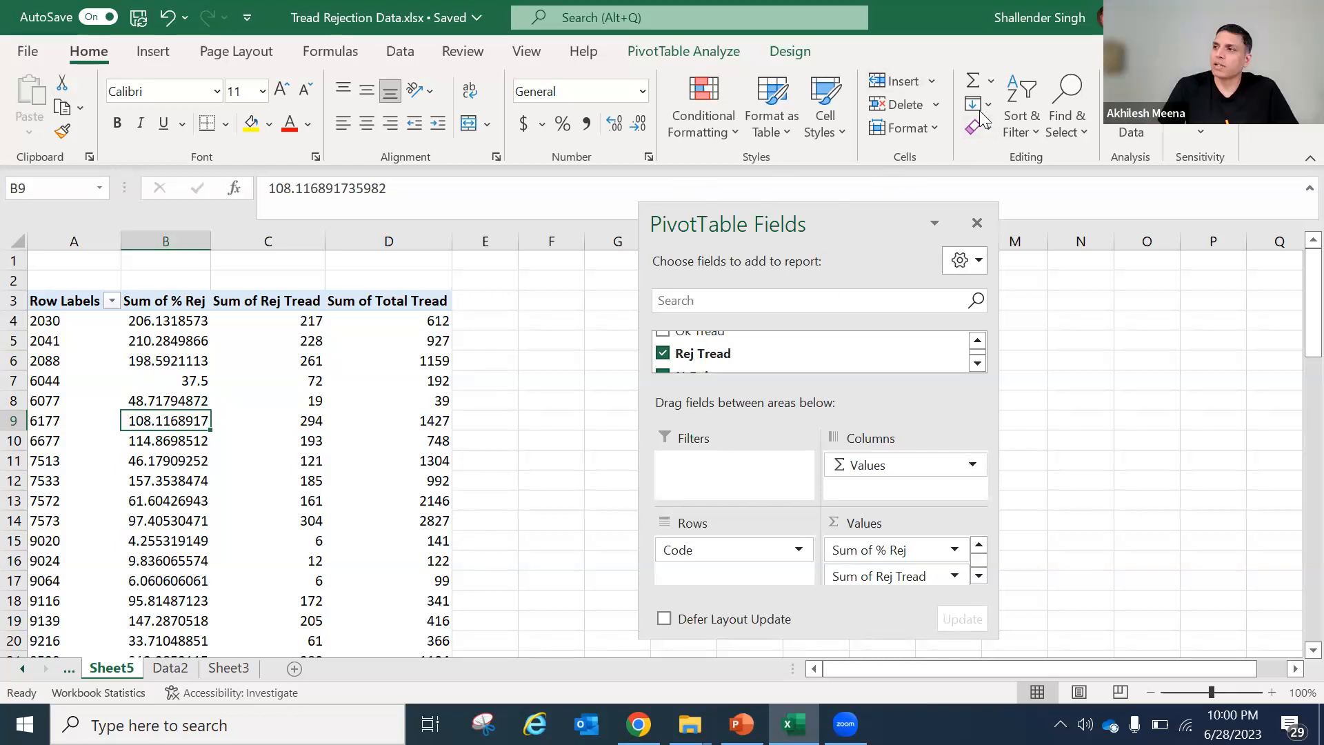
{"action": "left_click", "coordinate": [702, 97]}
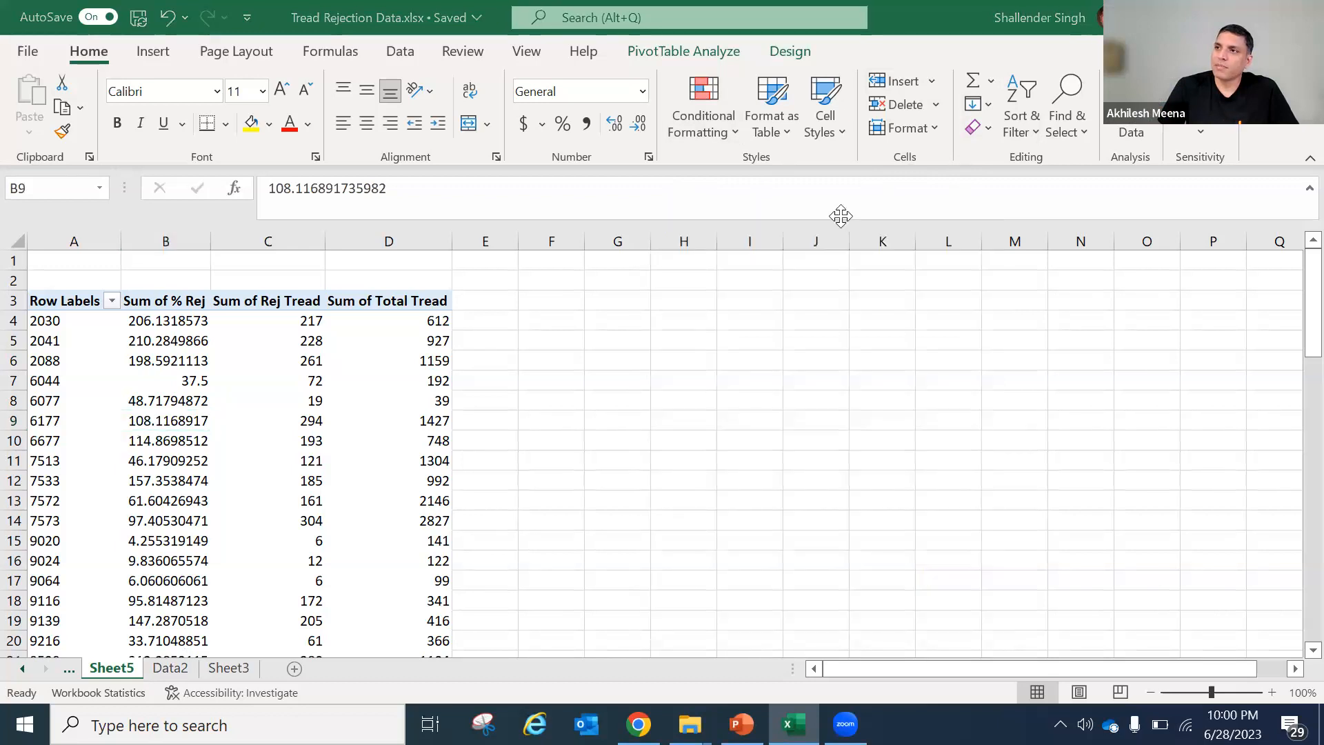
{"action": "left_click", "coordinate": [684, 47]}
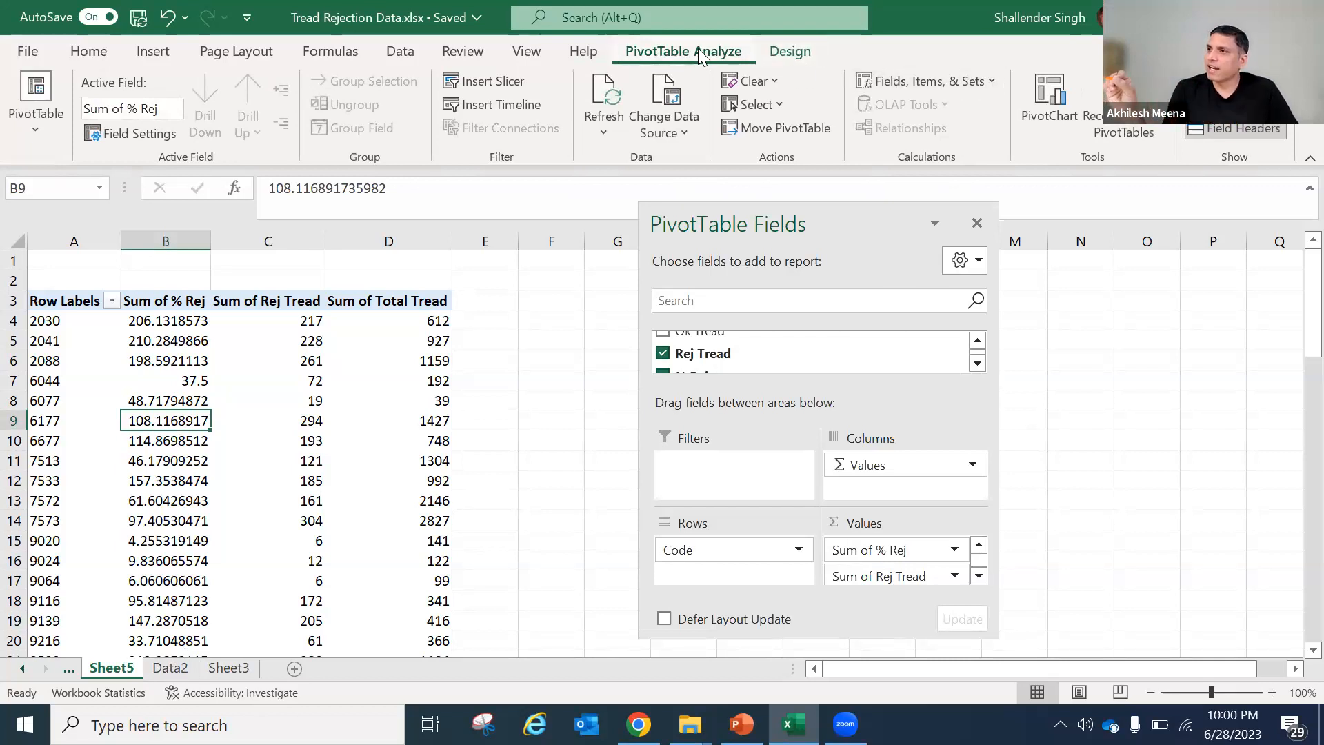
{"action": "left_click", "coordinate": [993, 81]}
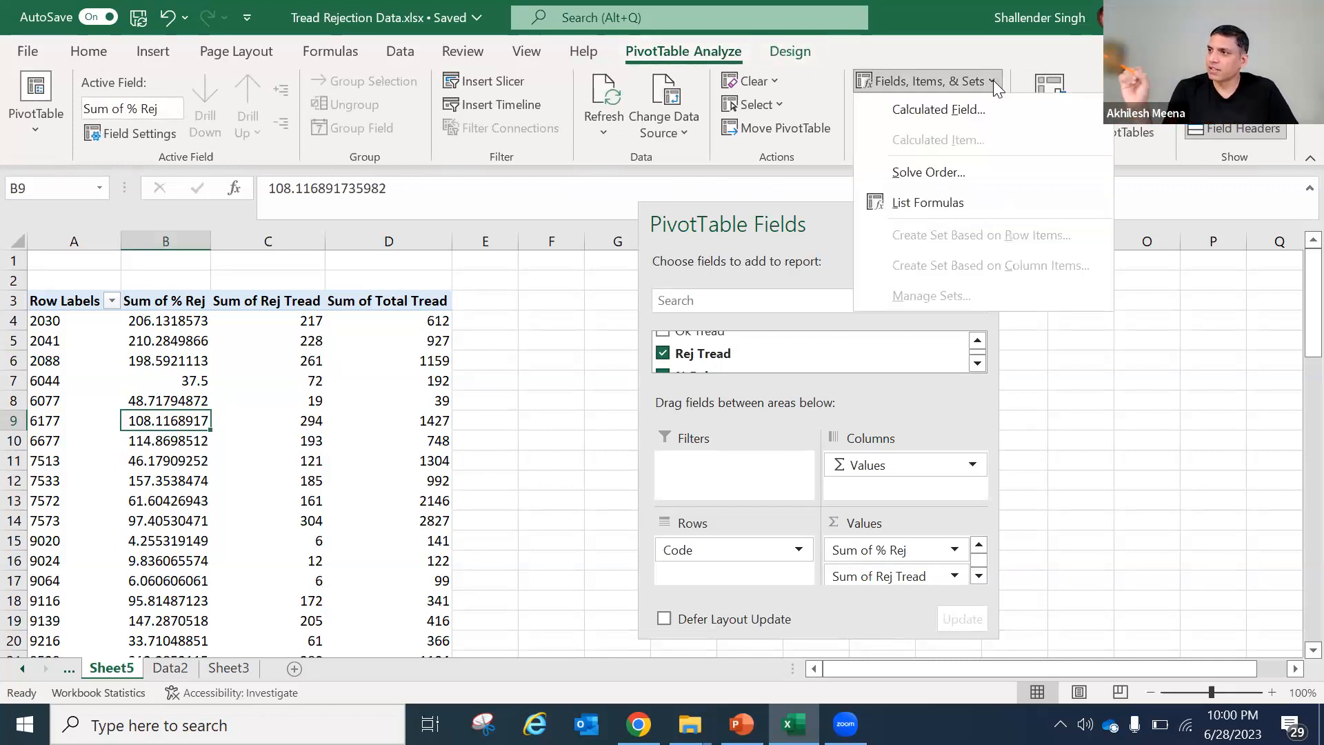
{"action": "left_click", "coordinate": [930, 111]}
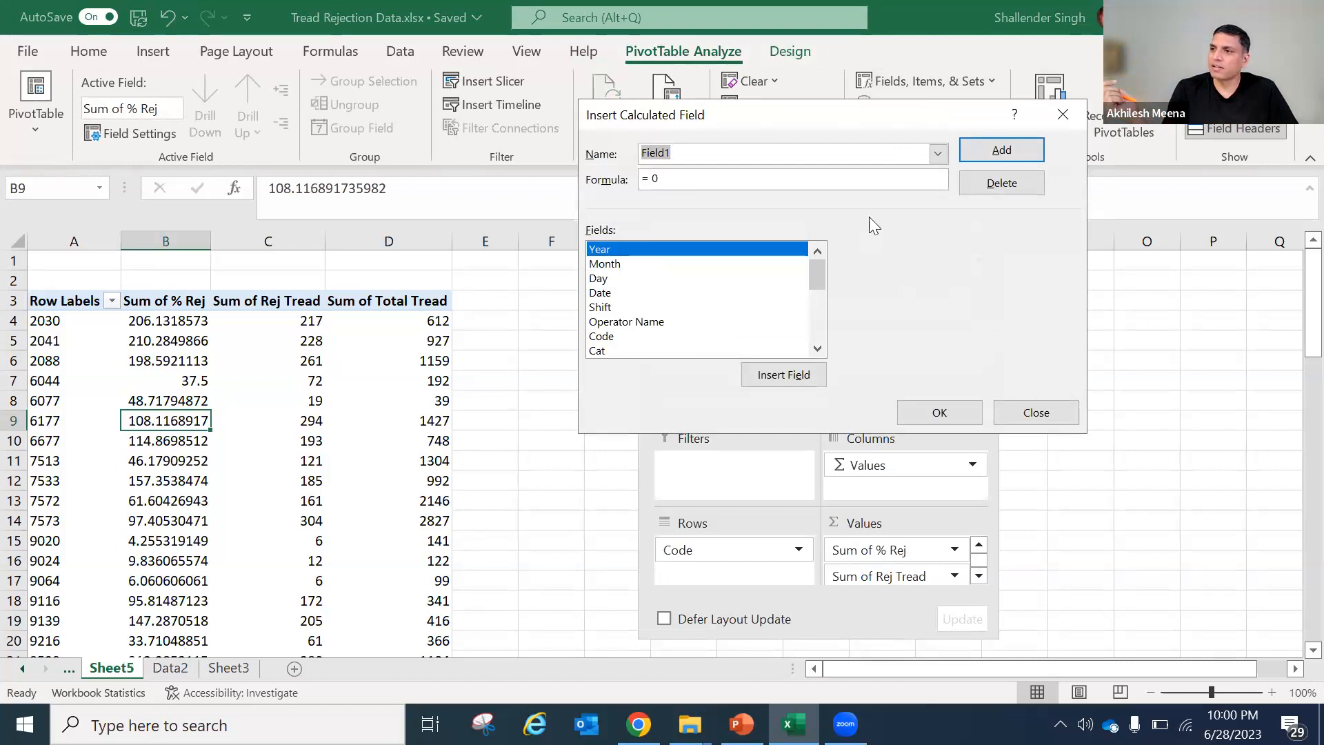
{"action": "left_click", "coordinate": [817, 348]}
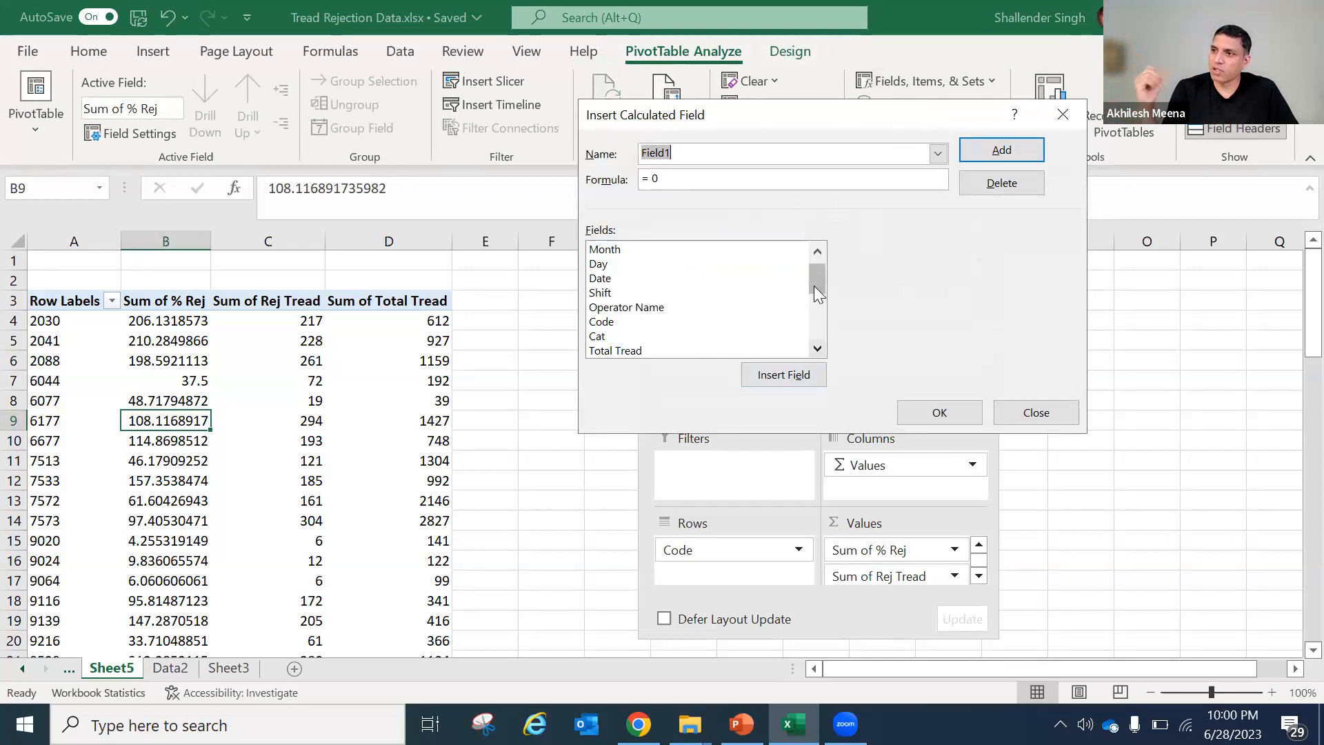
{"action": "left_click_drag", "start_coordinate": [815, 286], "coordinate": [814, 237]}
- Name the calculated field %age rejection
{"action": "left_click", "coordinate": [707, 149]}
{"action": "key", "text": "BackSpace"}
{"action": "key", "text": "BackSpace"}
{"action": "key", "text": "BackSpace"}
{"action": "key", "text": "BackSpace"}
{"action": "key", "text": "BackSpace"}
{"action": "key", "text": "BackSpace"}
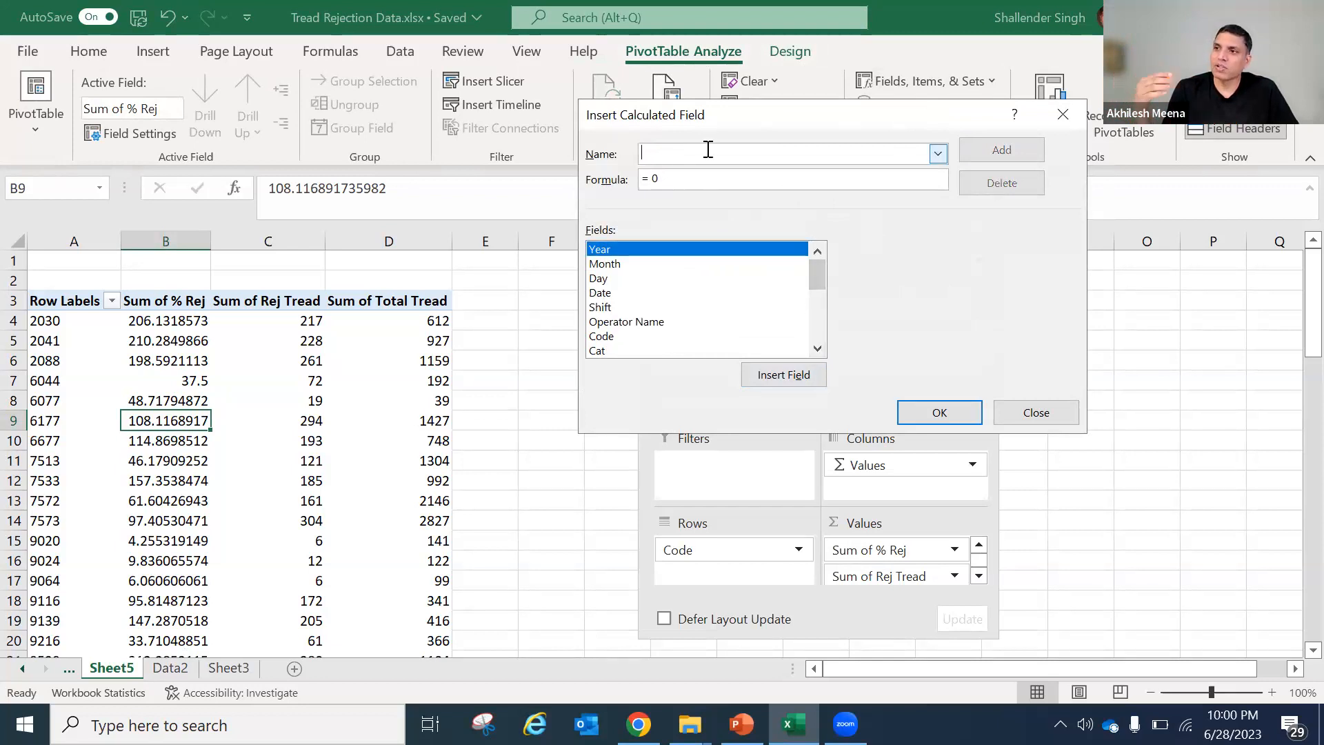
{"action": "type", "text": "Sum"}
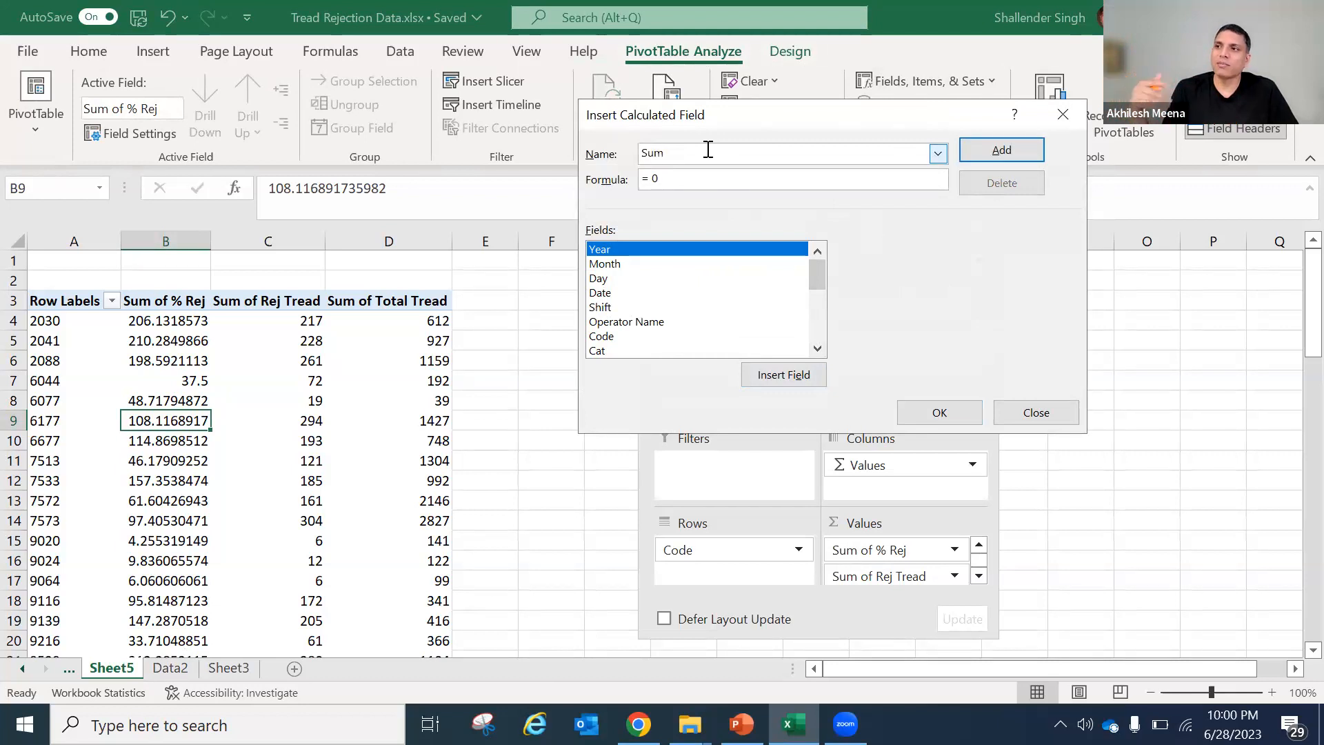
{"action": "key", "text": "BackSpace"}
{"action": "key", "text": "BackSpace"}
{"action": "key", "text": "BackSpace"}
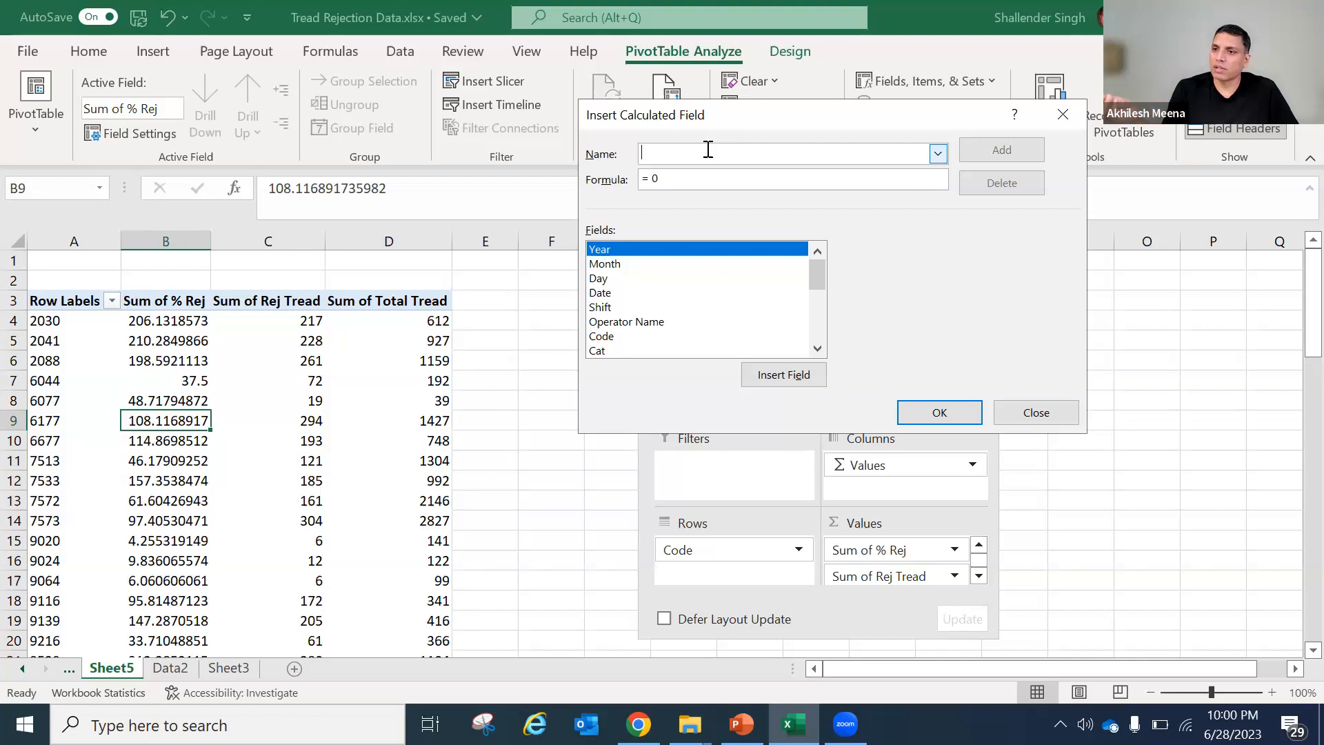
{"action": "type", "text": "%age "}
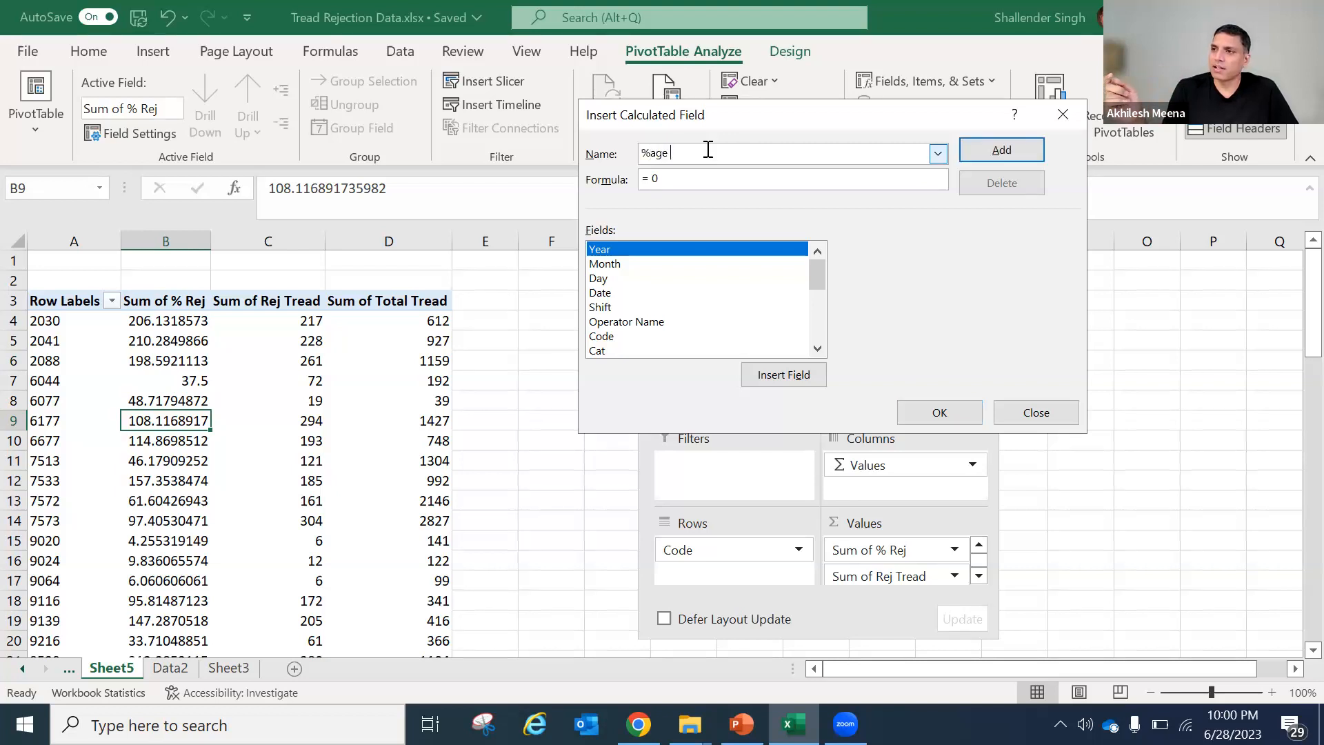
{"action": "type", "text": "rejec"}
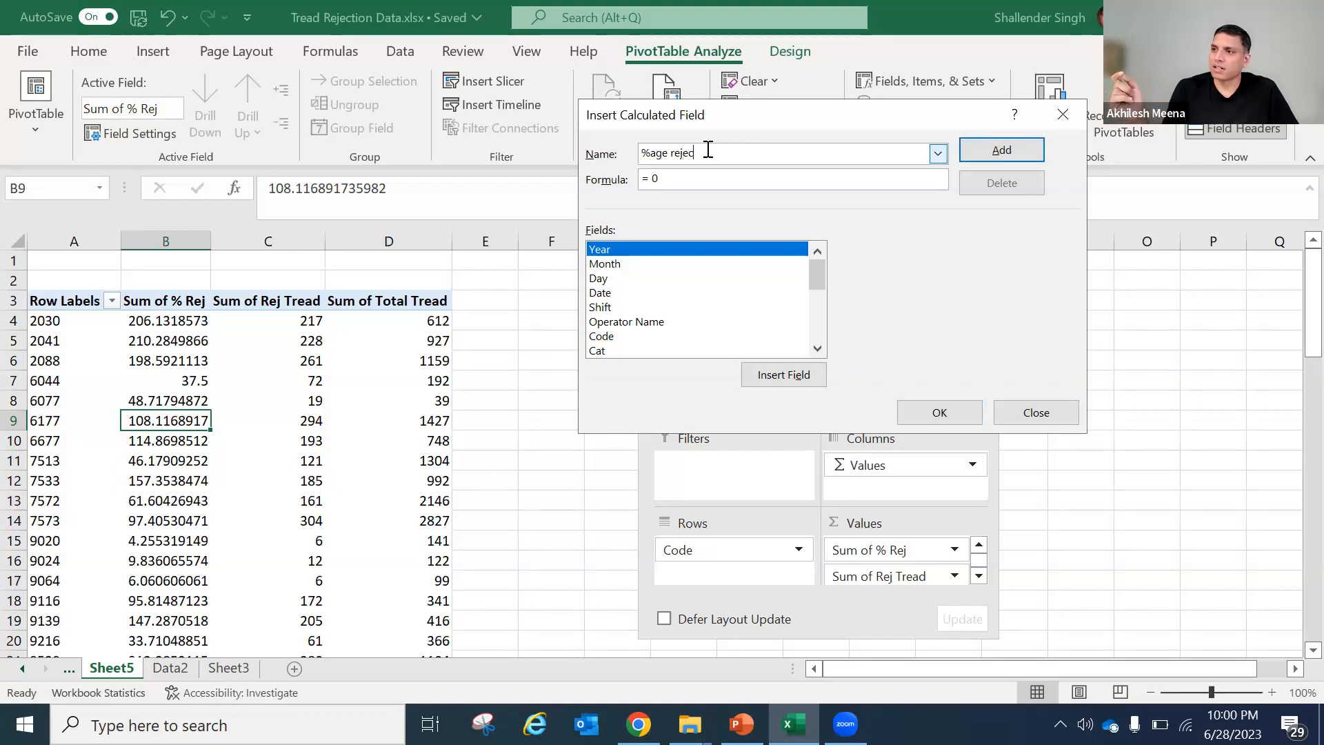
{"action": "type", "text": "tion"}
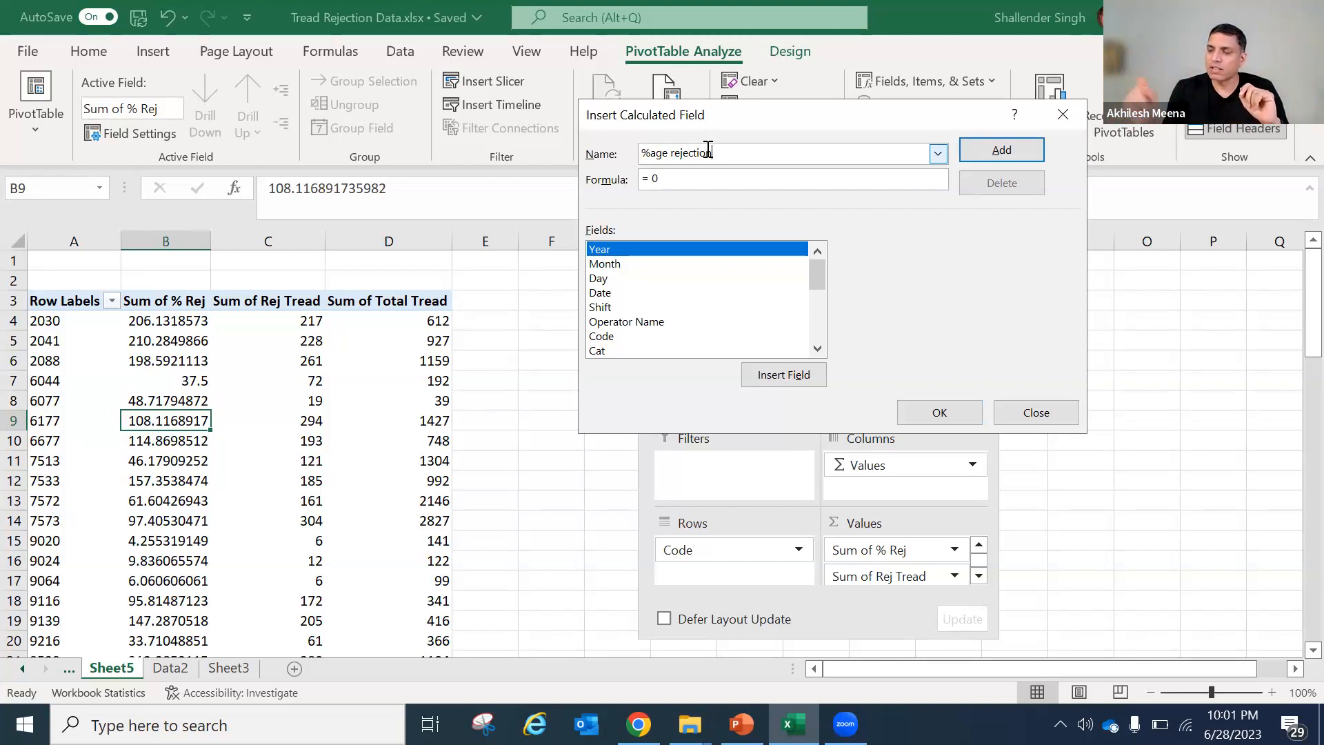
- Clear the calculated field's default formula and insert the Rej Tread field as its first term
{"action": "left_click", "coordinate": [679, 182]}
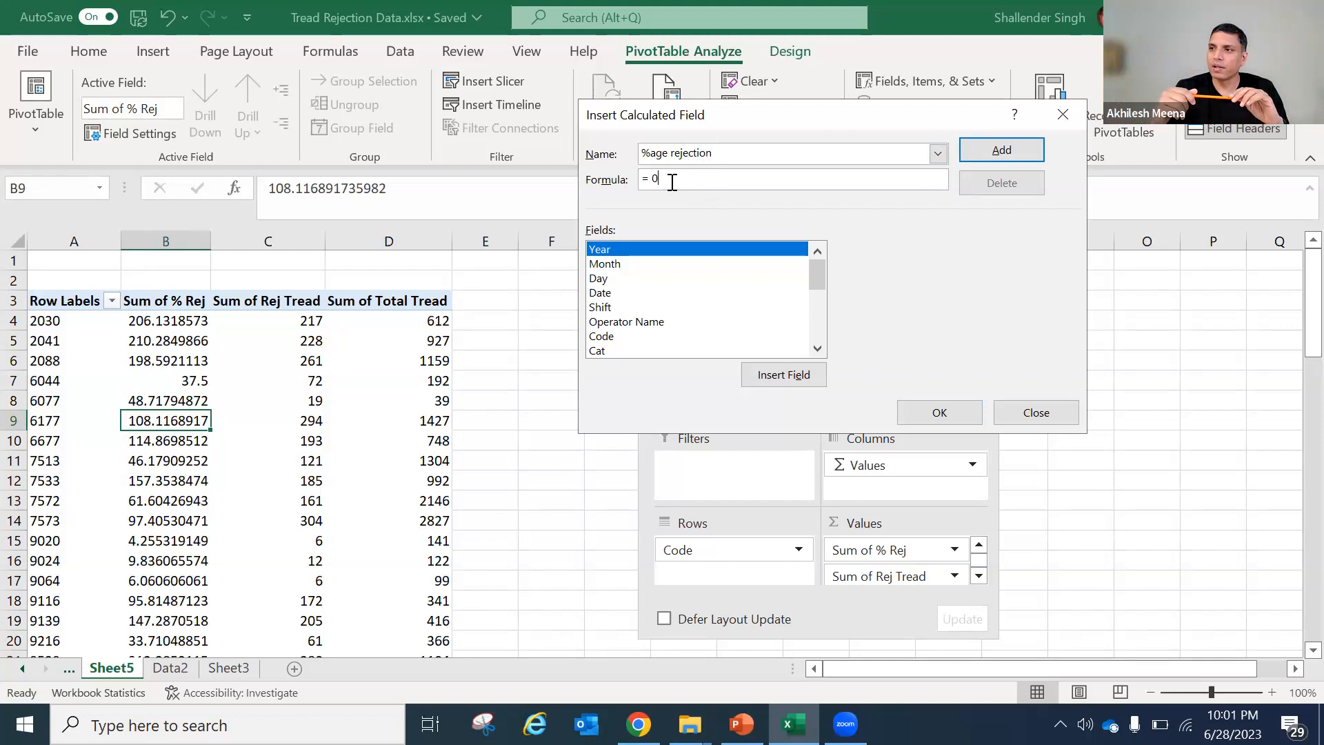
{"action": "key", "text": "BackSpace"}
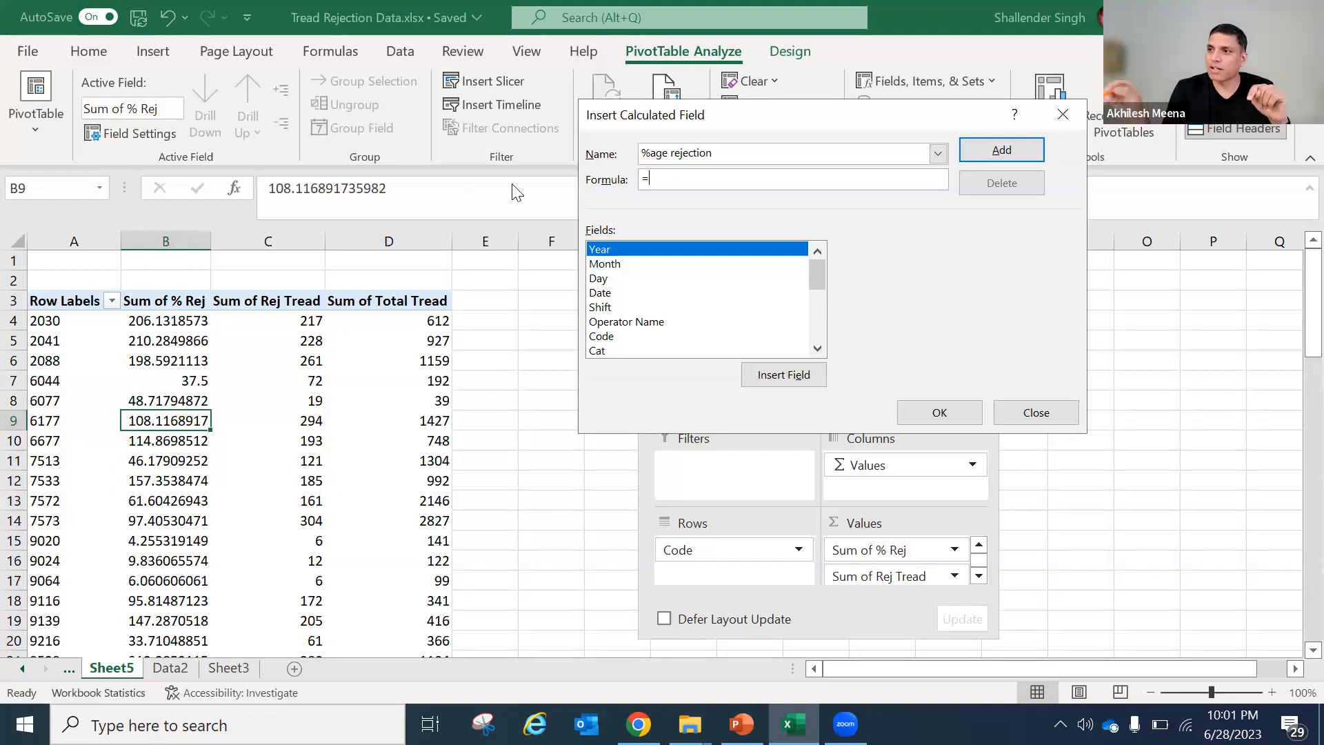
{"action": "key", "text": "BackSpace"}
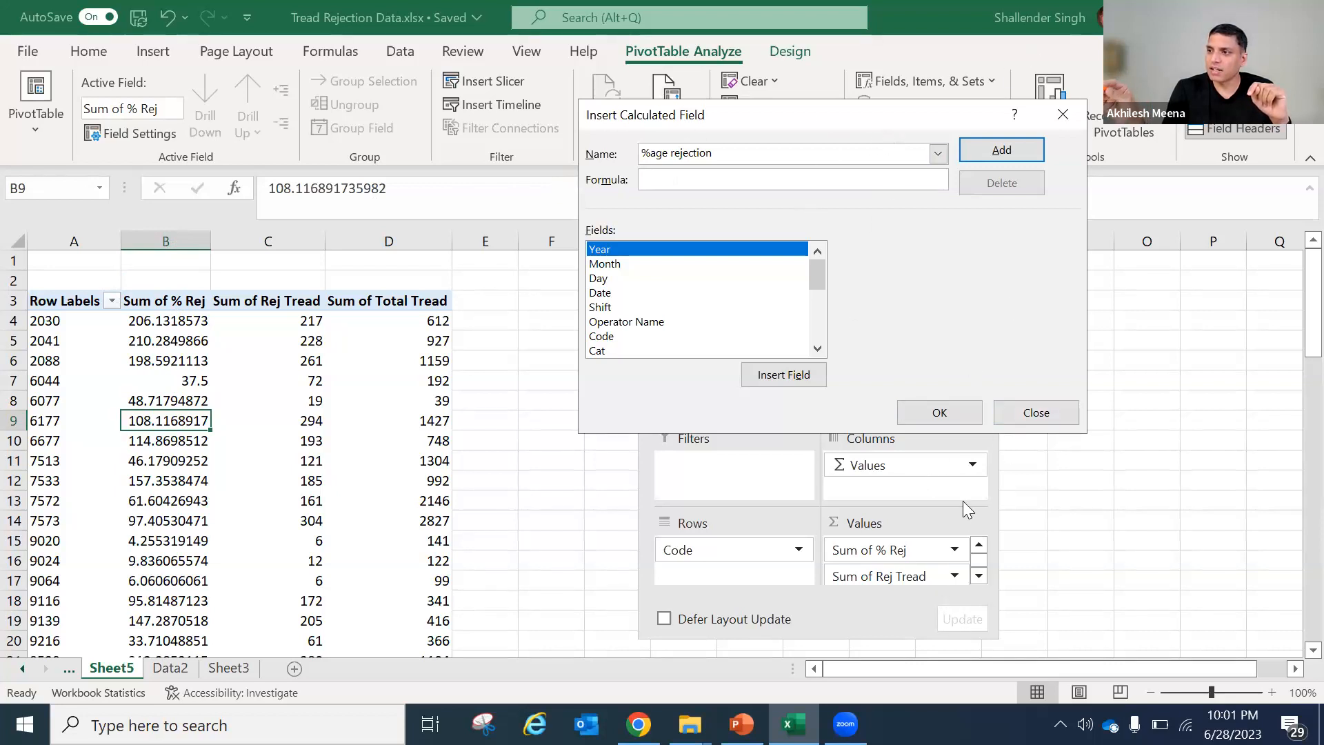
{"action": "left_click_drag", "start_coordinate": [867, 116], "coordinate": [393, 30]}
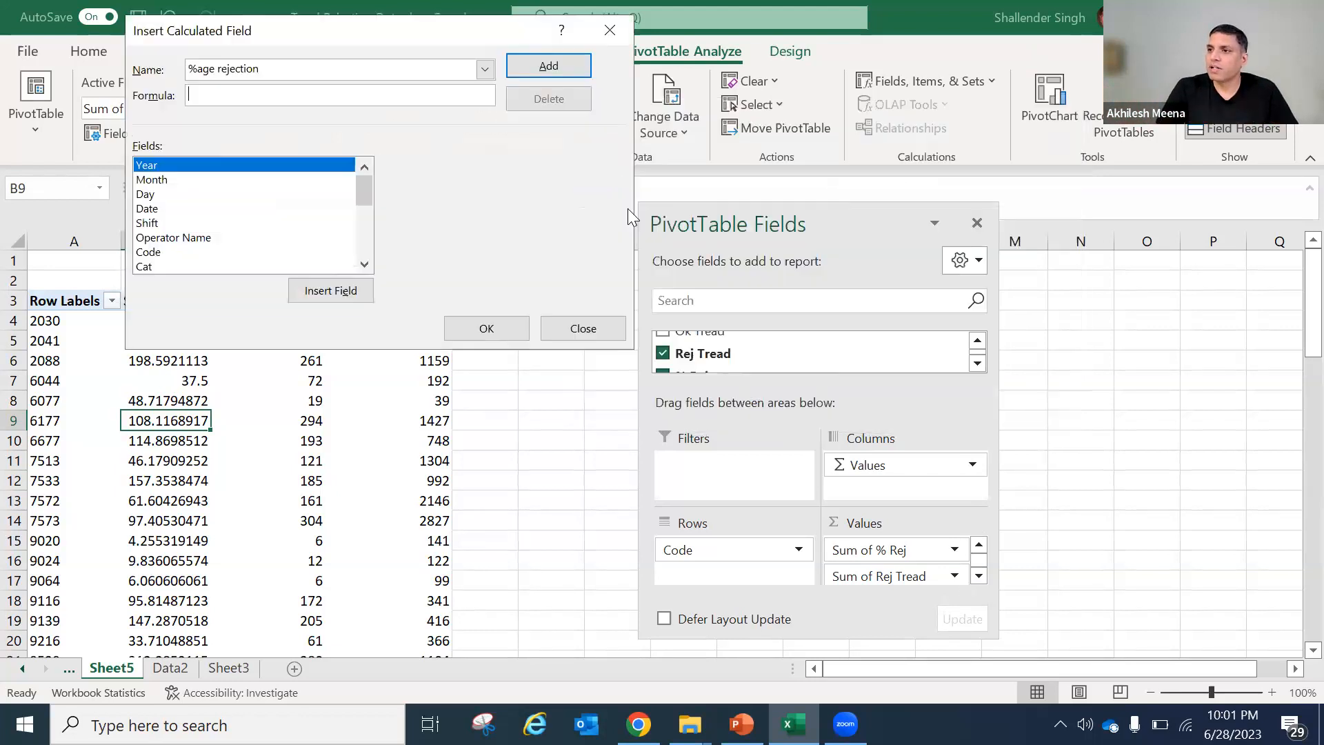
{"action": "left_click", "coordinate": [364, 263]}
{"action": "left_click", "coordinate": [364, 264]}
{"action": "left_click", "coordinate": [364, 264]}
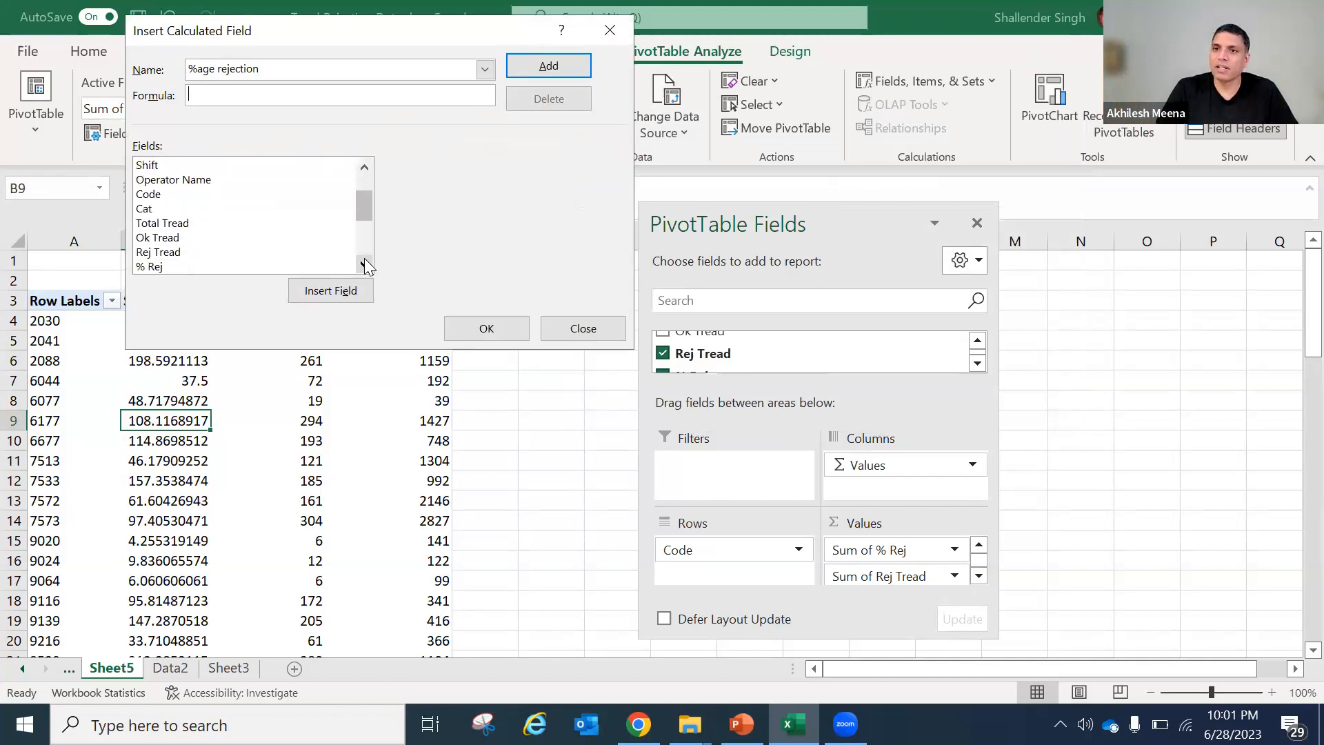
{"action": "left_click", "coordinate": [156, 268]}
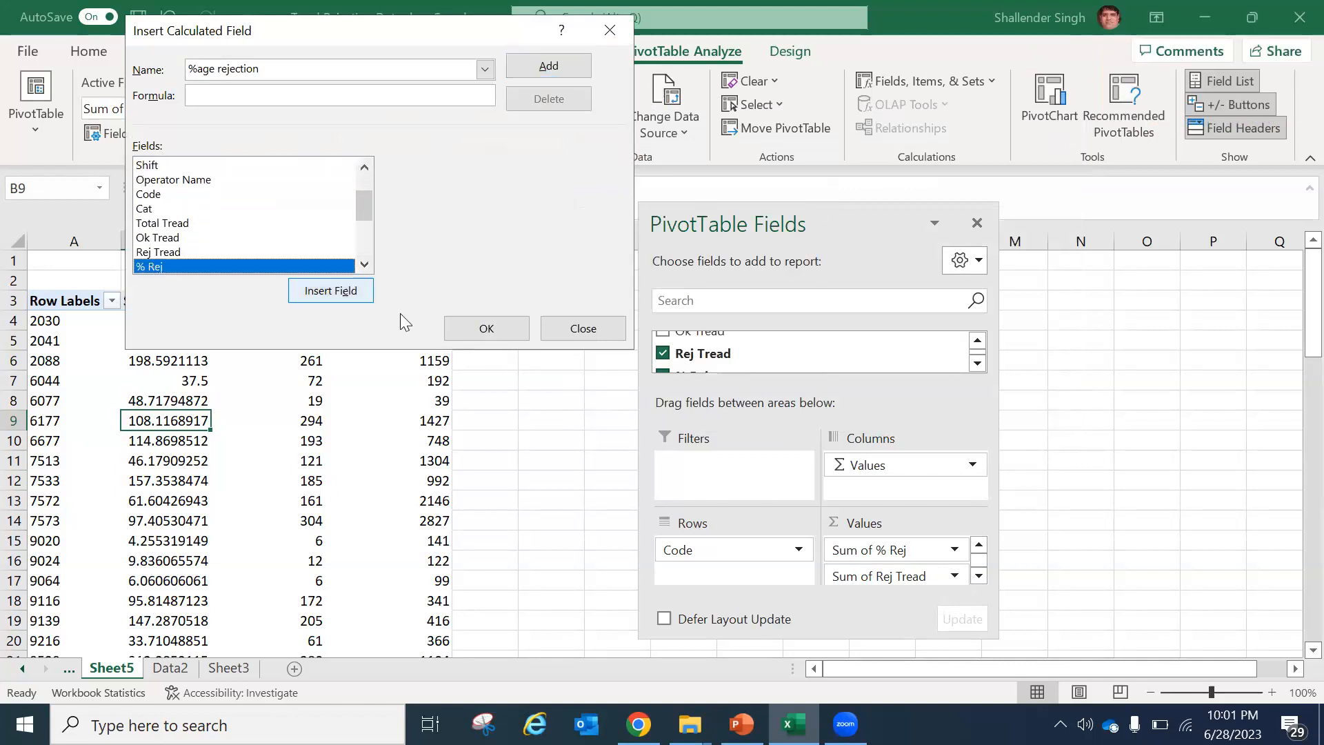
{"action": "left_click", "coordinate": [169, 253]}
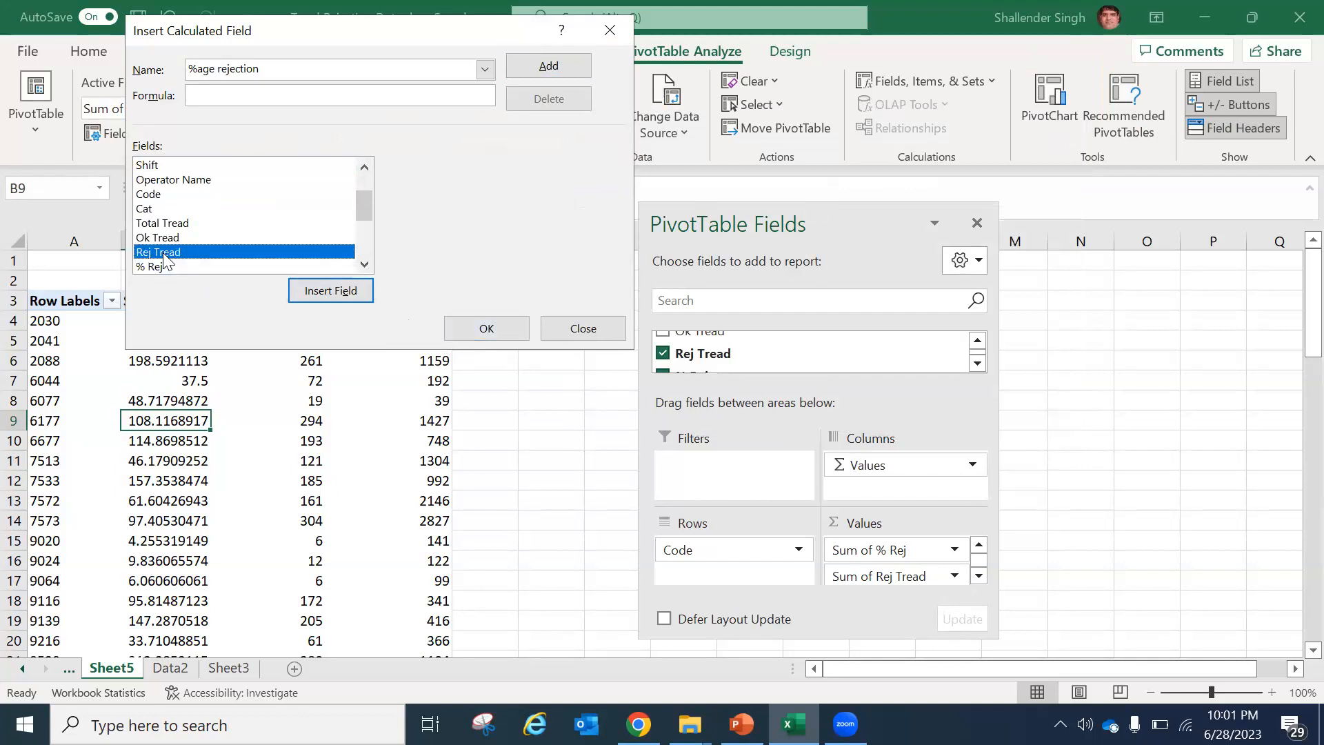
{"action": "left_click", "coordinate": [493, 329]}
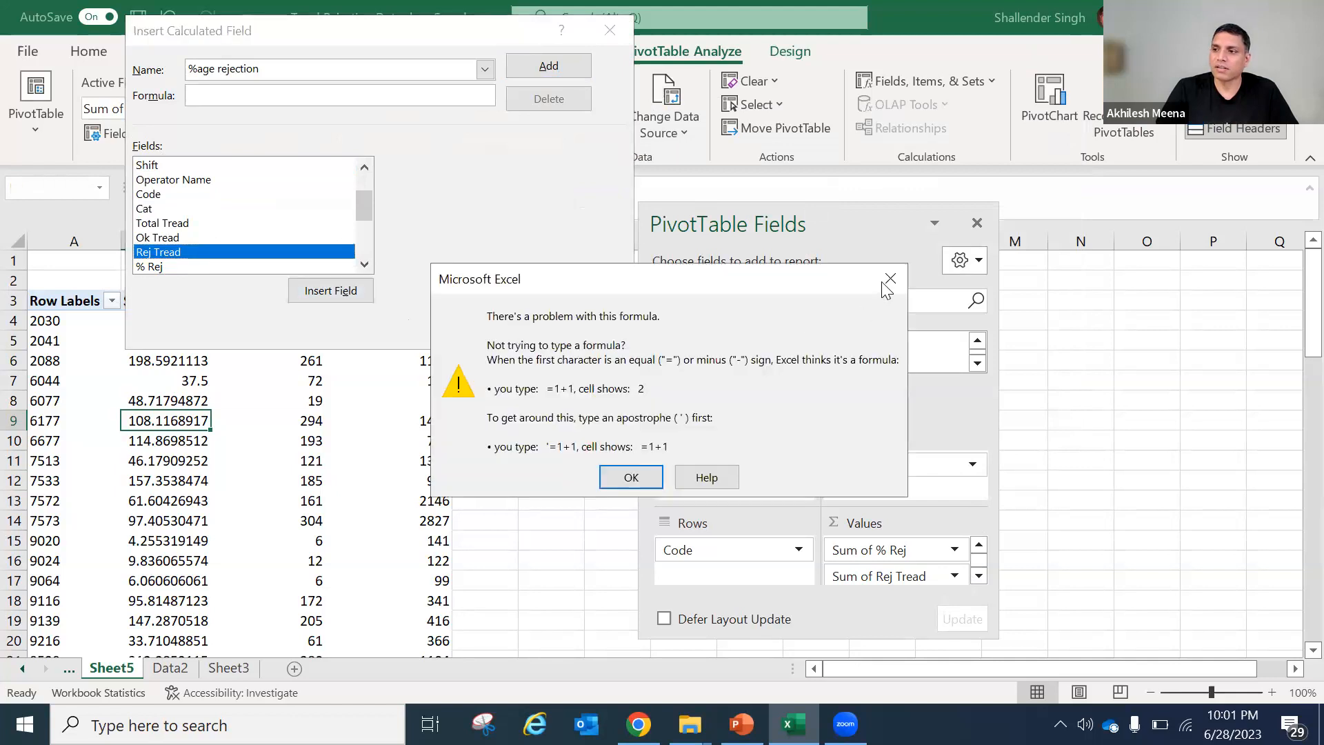
{"action": "left_click", "coordinate": [889, 279]}
{"action": "left_click", "coordinate": [330, 290]}
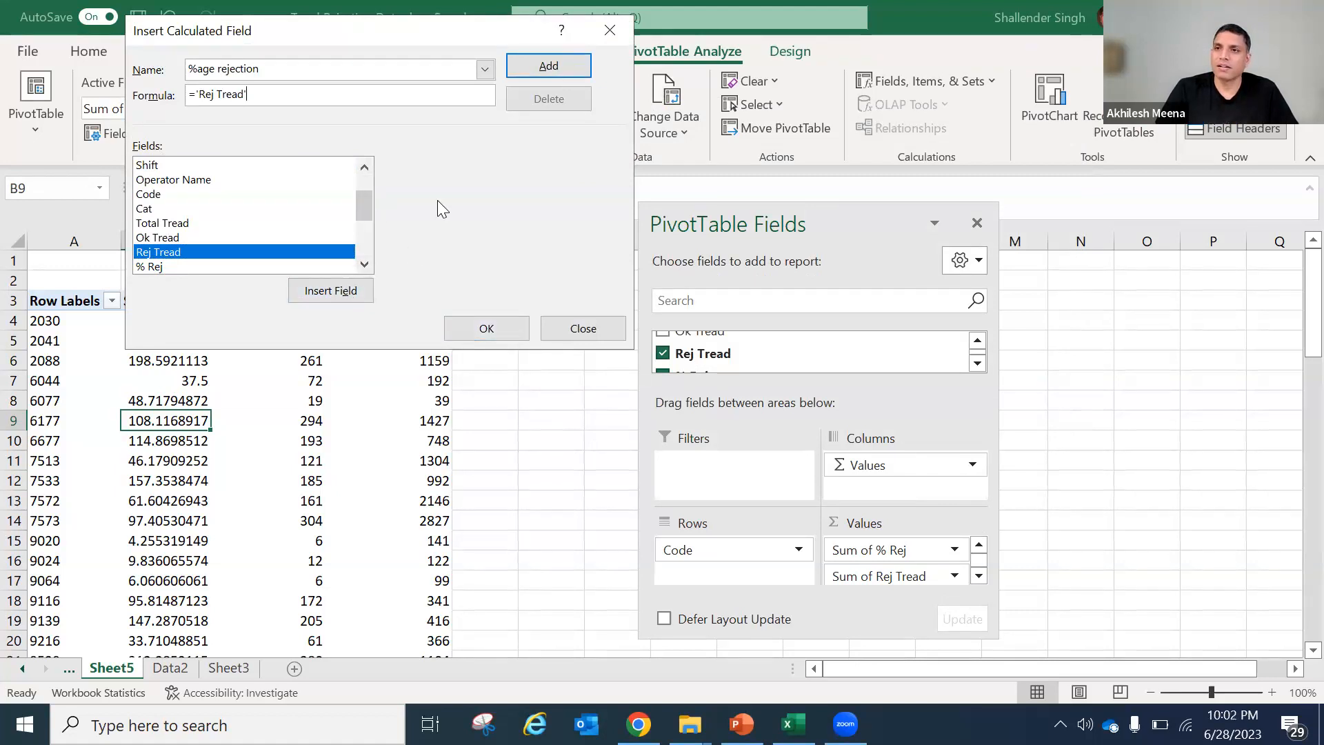
- Complete the formula as ='Rej Tread'/ 'Total Tread'*100 and add the %age rejection calculated field to the pivot table
{"action": "type", "text": "/"}
{"action": "left_click", "coordinate": [171, 223]}
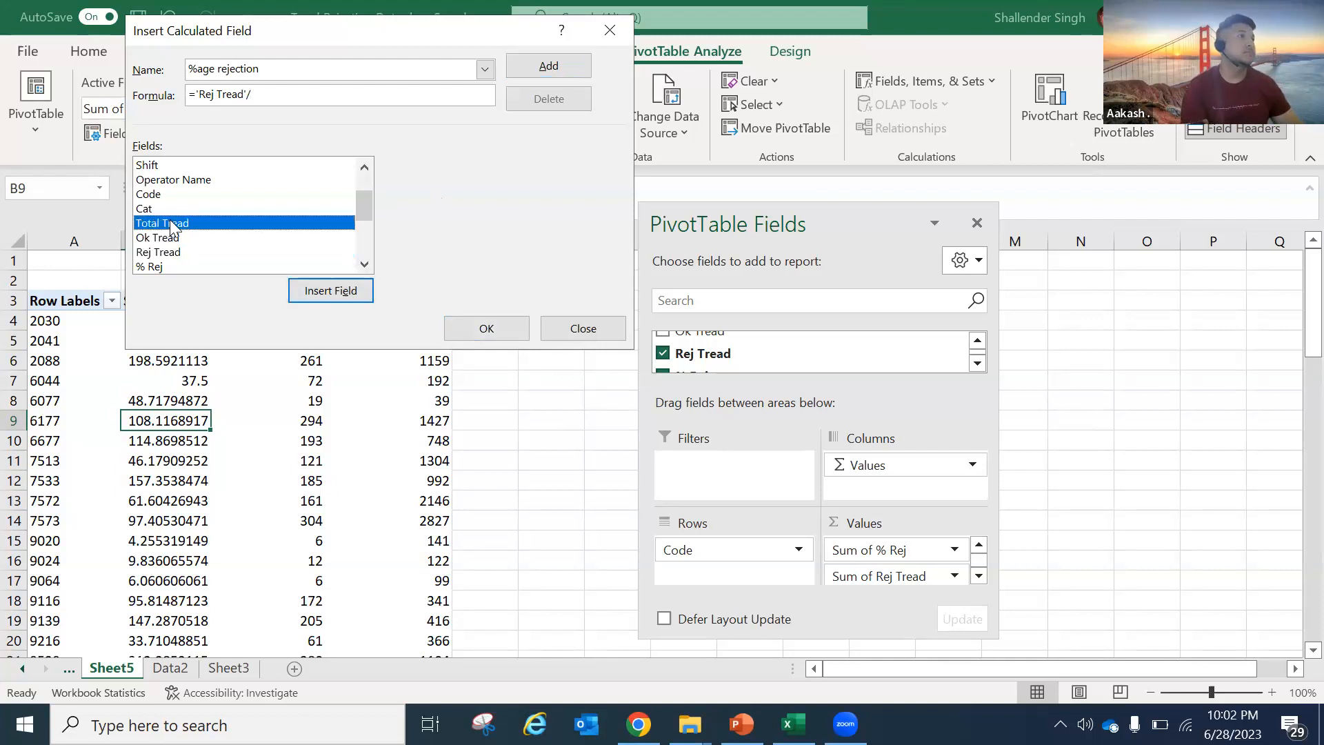
{"action": "left_click", "coordinate": [325, 290]}
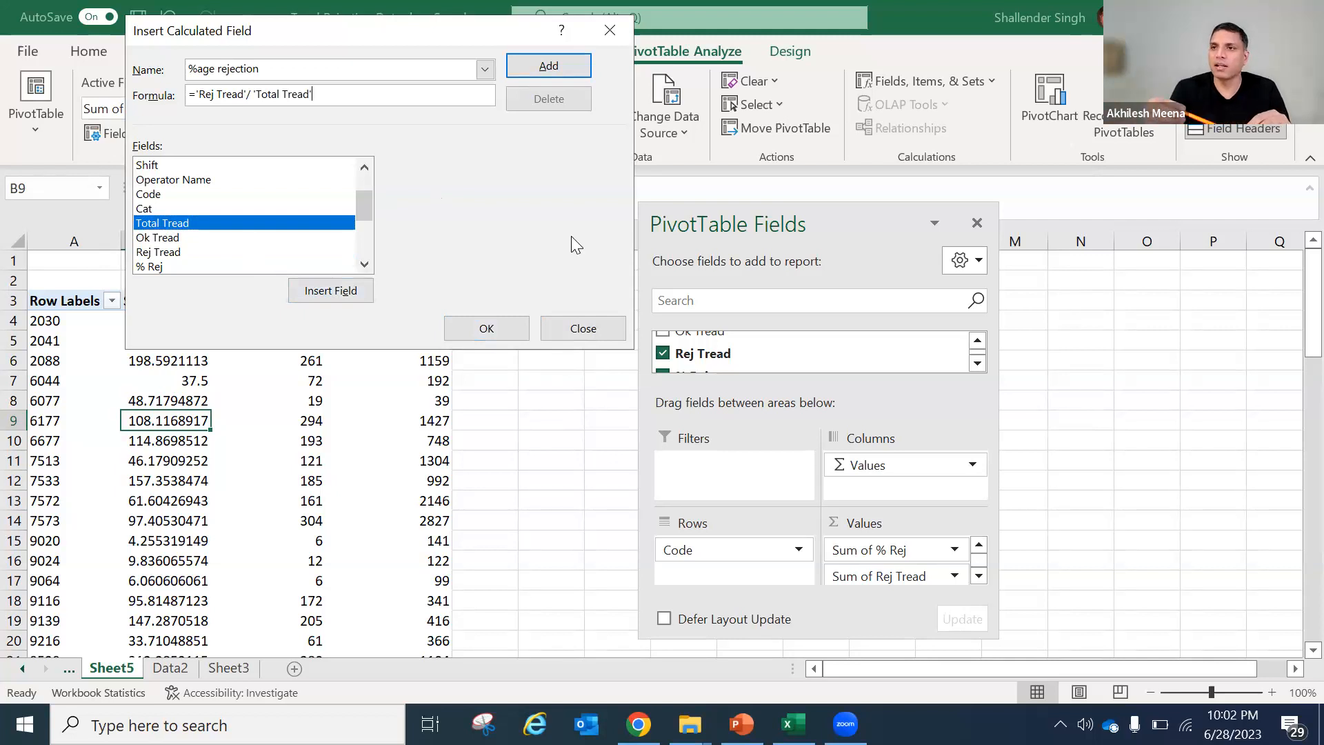
{"action": "type", "text": "*100"}
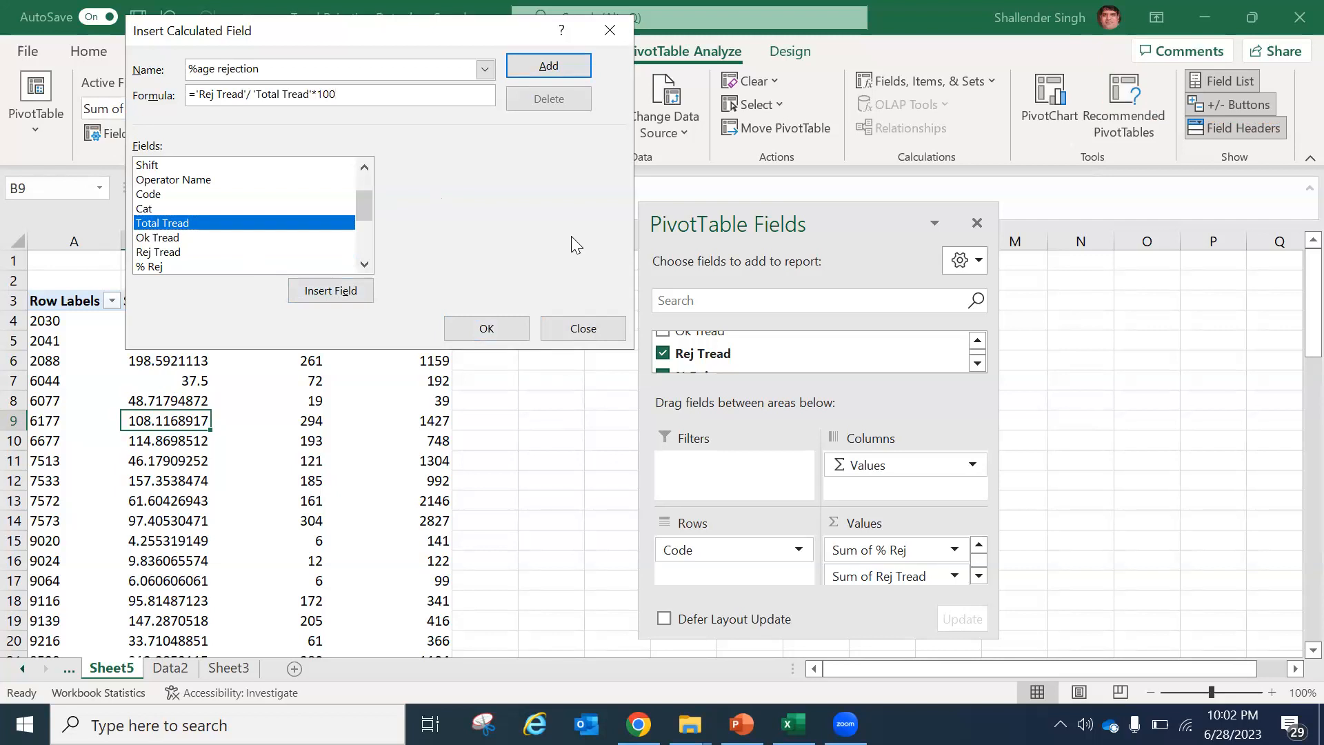
{"action": "left_click", "coordinate": [490, 329]}
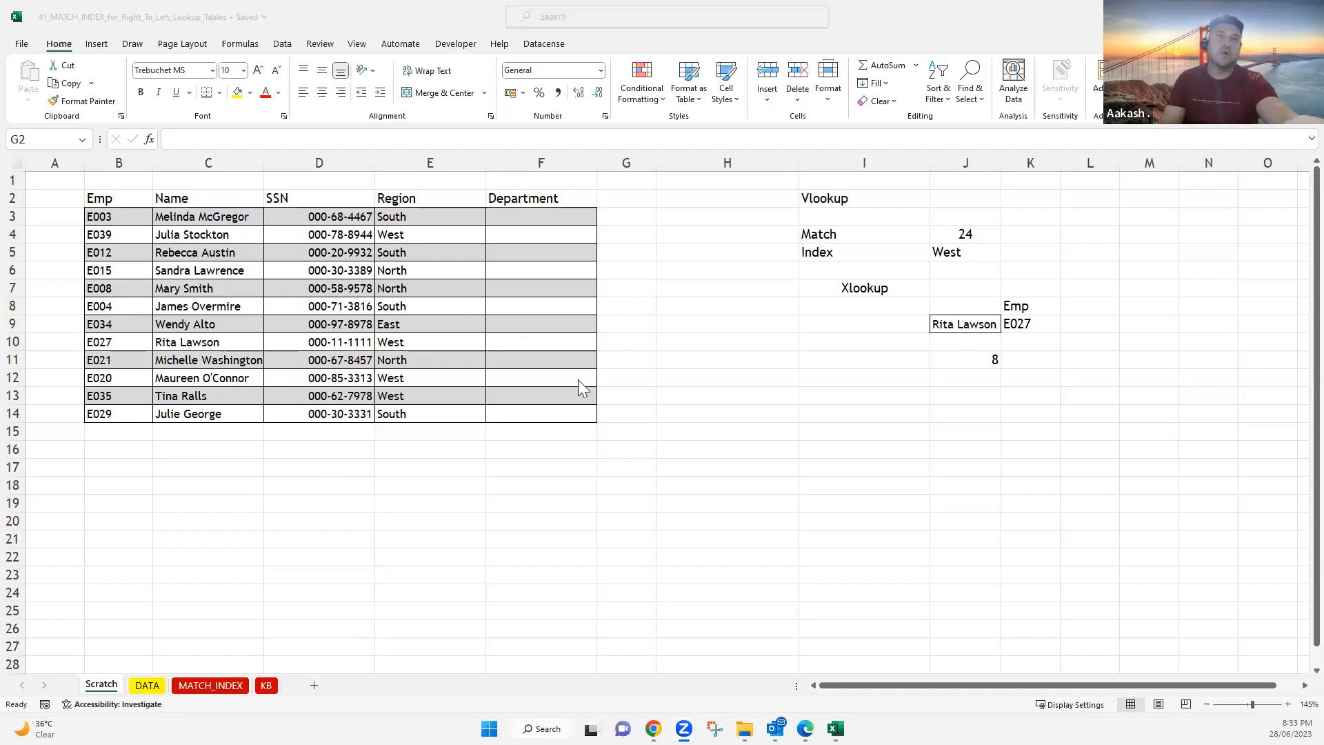
{"action": "left_click", "coordinate": [765, 432]}
{"action": "scroll", "coordinate": [759, 421], "scroll_direction": "down", "scroll_amount": 6}
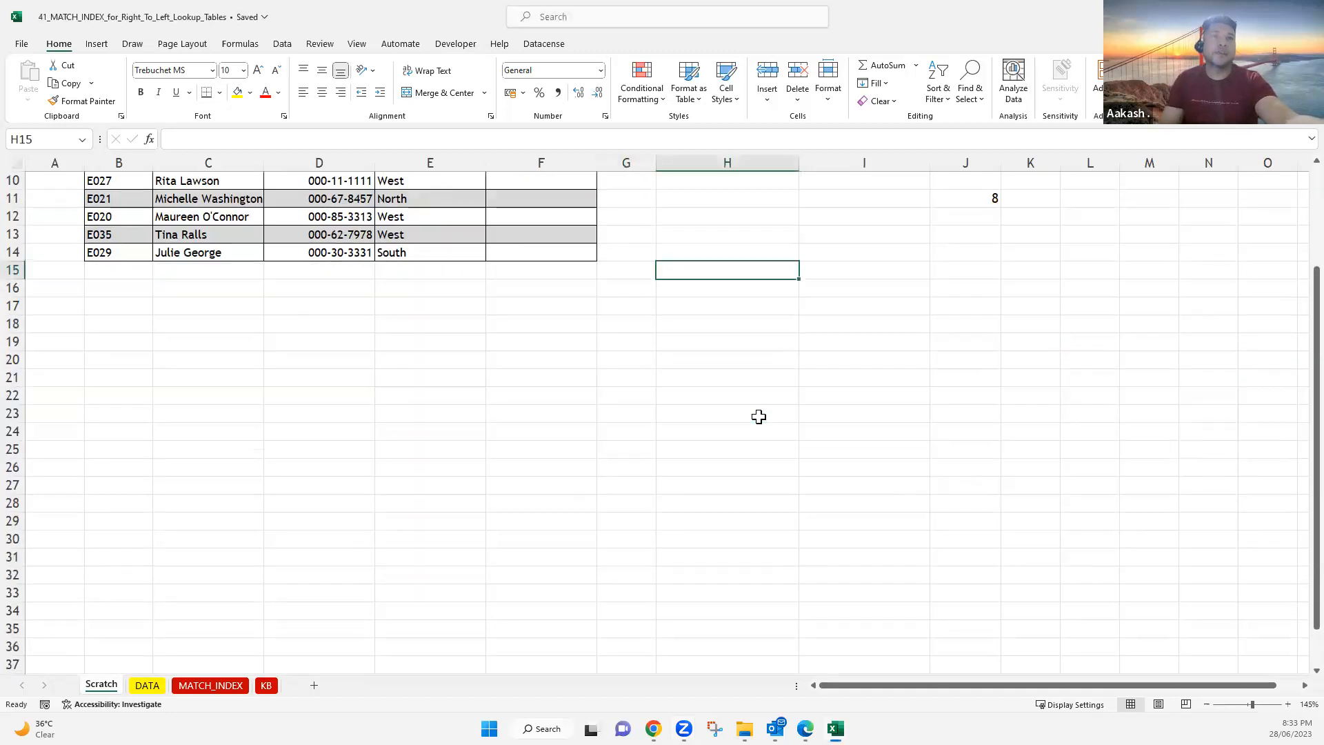
{"action": "scroll", "coordinate": [757, 413], "scroll_direction": "up", "scroll_amount": 3}
{"action": "scroll", "coordinate": [751, 393], "scroll_direction": "down", "scroll_amount": 3}
{"action": "left_click", "coordinate": [679, 229]}
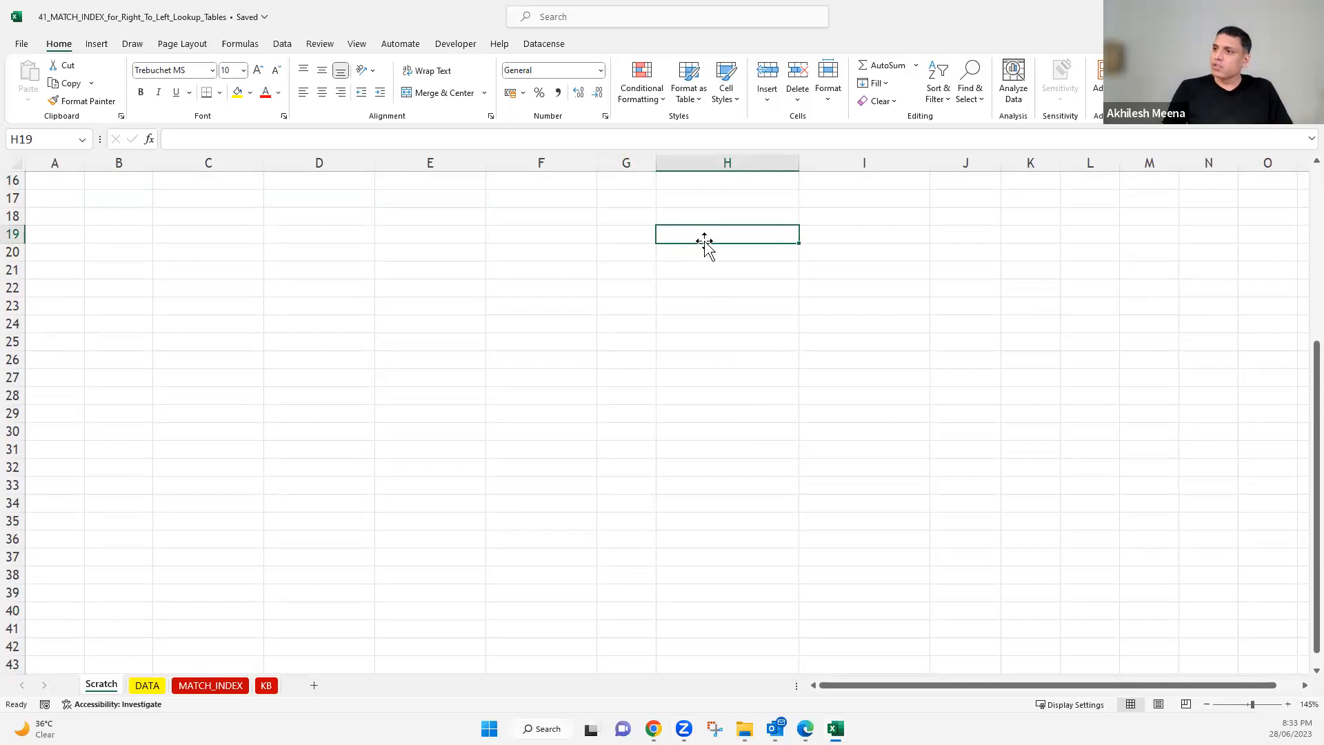
{"action": "left_click", "coordinate": [630, 234]}
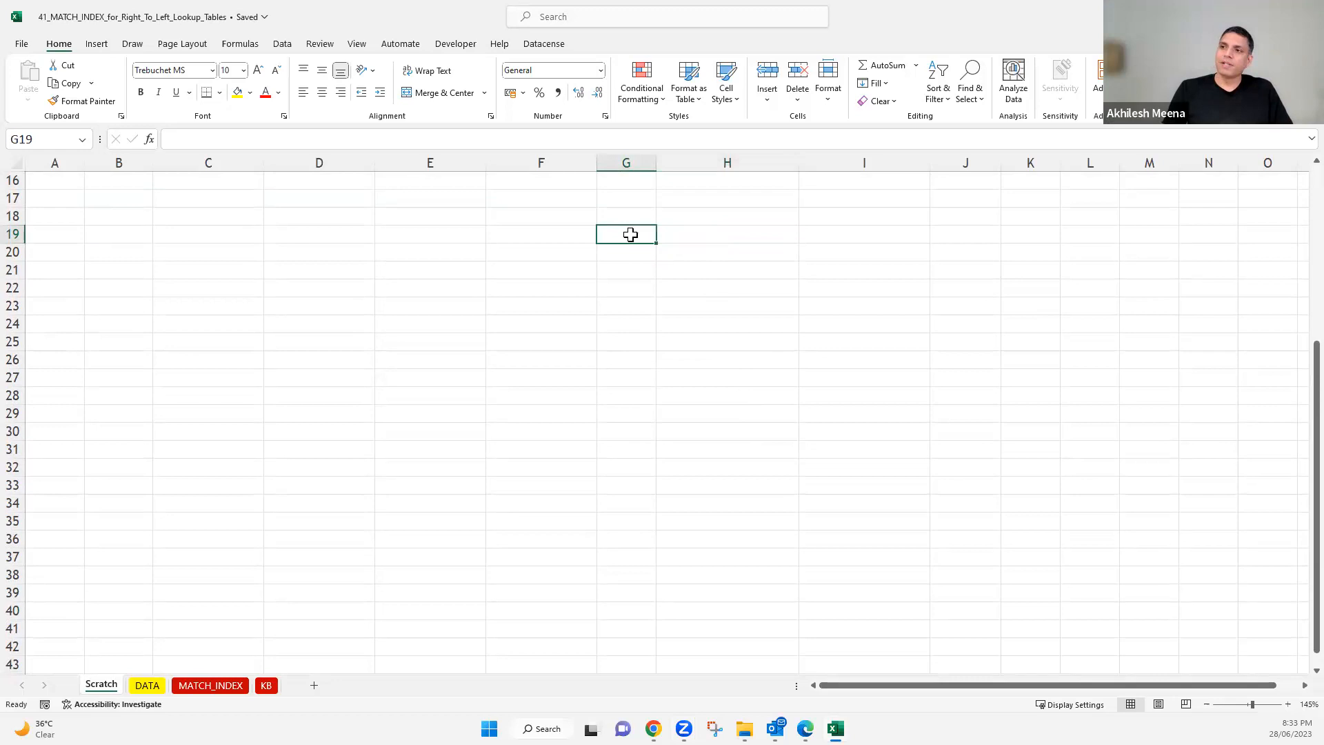
{"action": "left_click", "coordinate": [705, 236]}
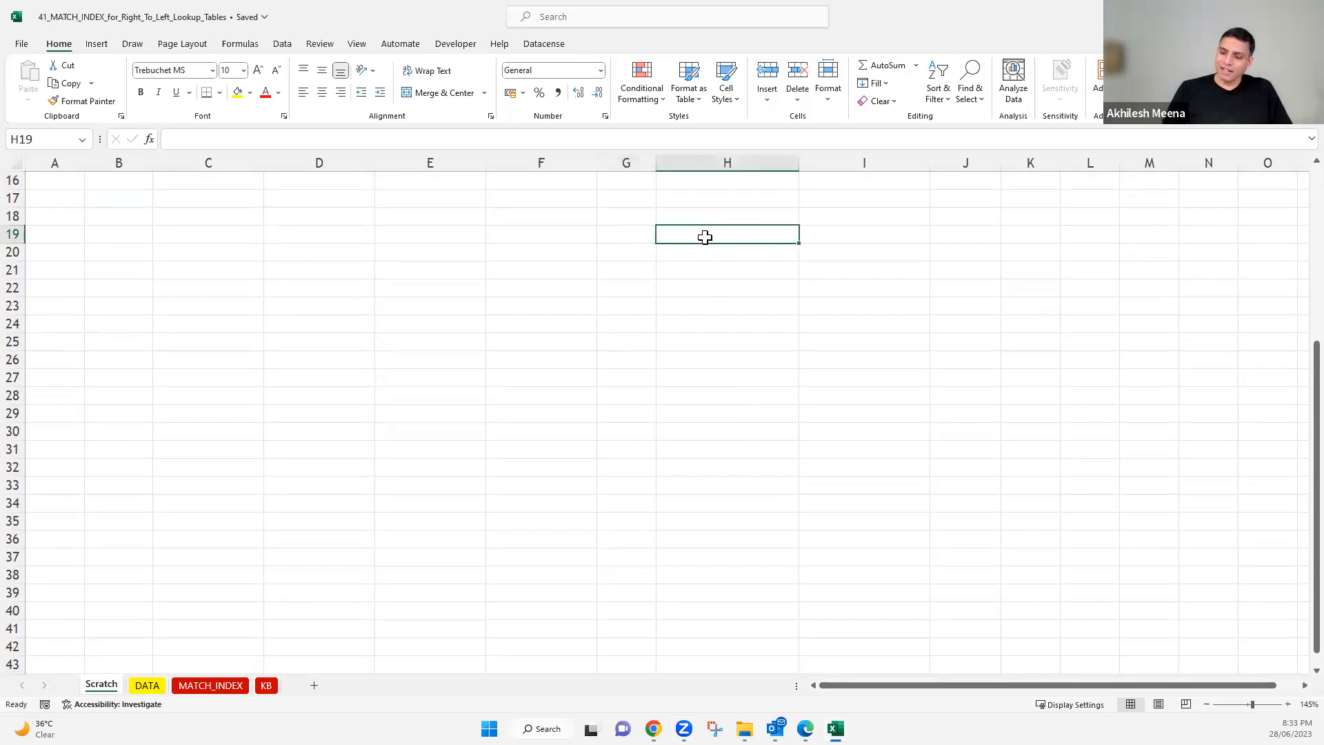
{"action": "key", "text": "alt+Tab"}
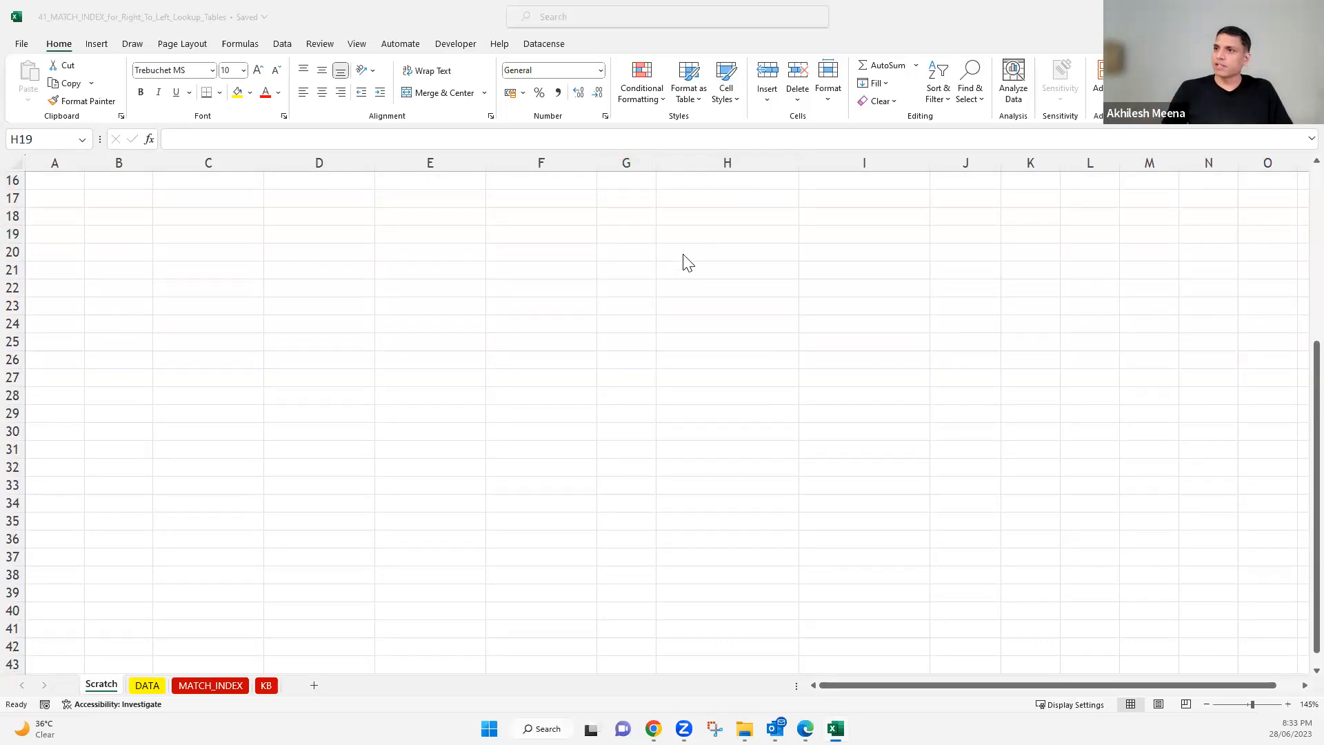
{"action": "key", "text": "alt+Tab"}
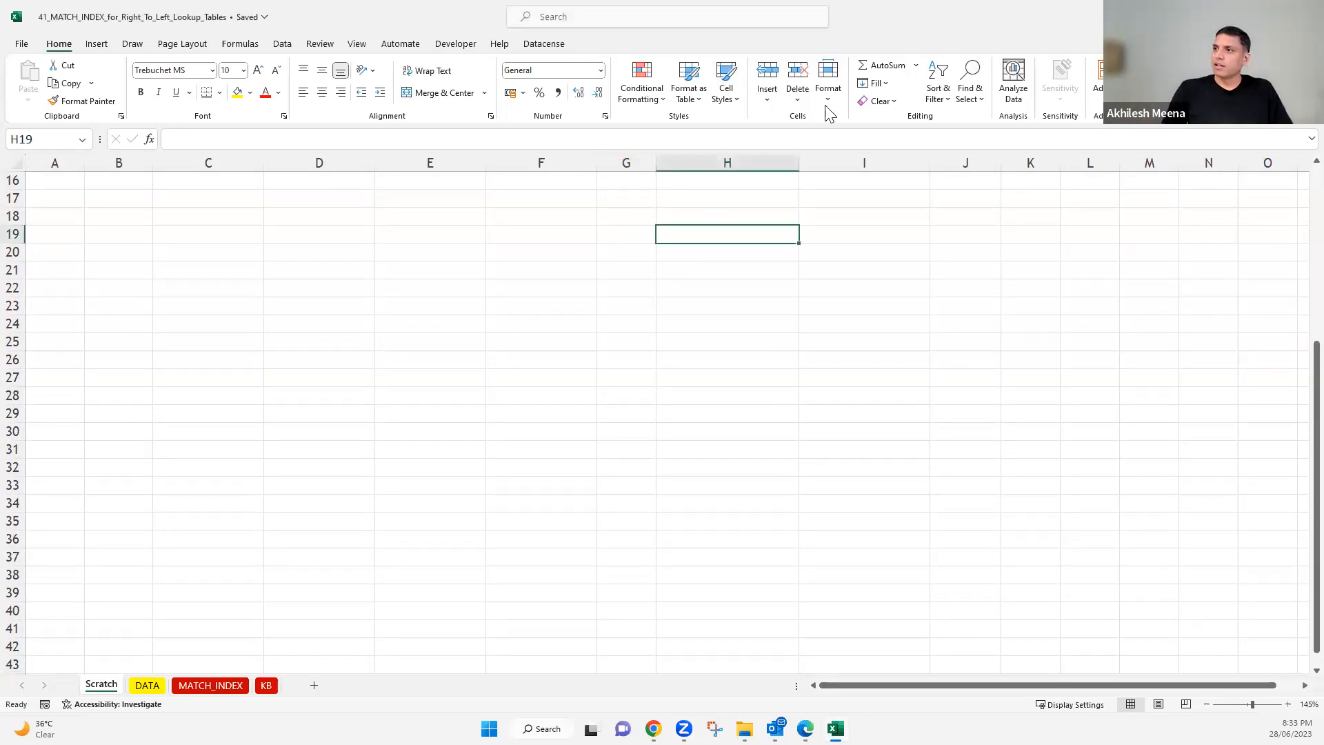
{"action": "left_click", "coordinate": [607, 218]}
{"action": "left_click", "coordinate": [556, 216]}
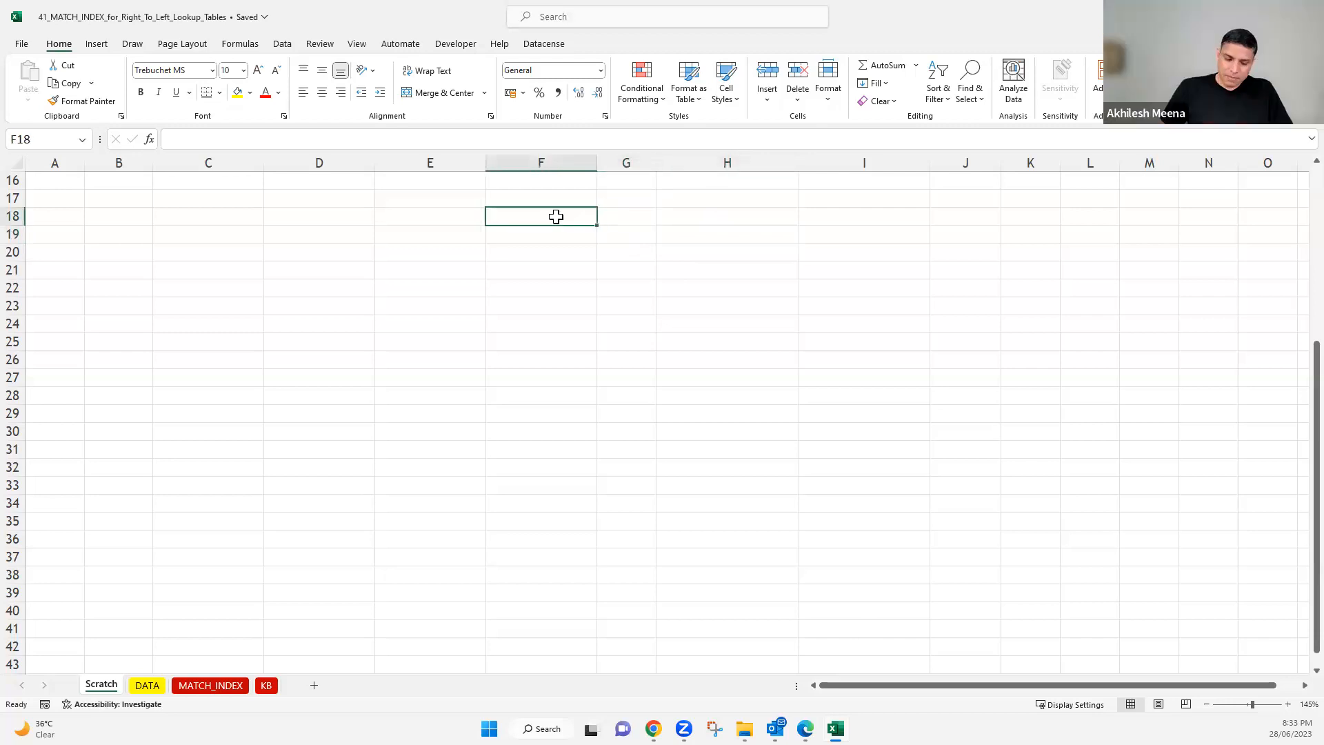
- Enter the label 1BHK in F18 and the price 569883 beside it in G18
{"action": "type", "text": "1BHK"}
{"action": "key", "text": "Tab"}
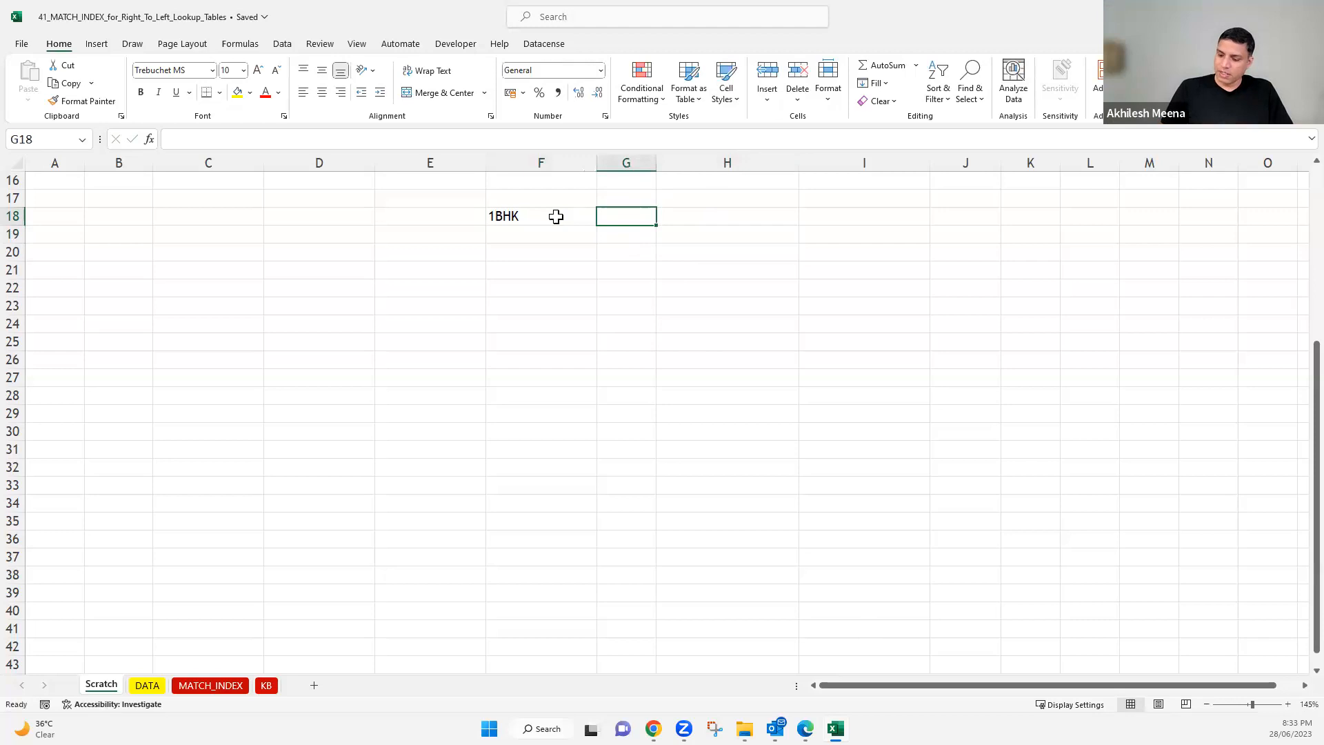
{"action": "type", "text": "569883"}
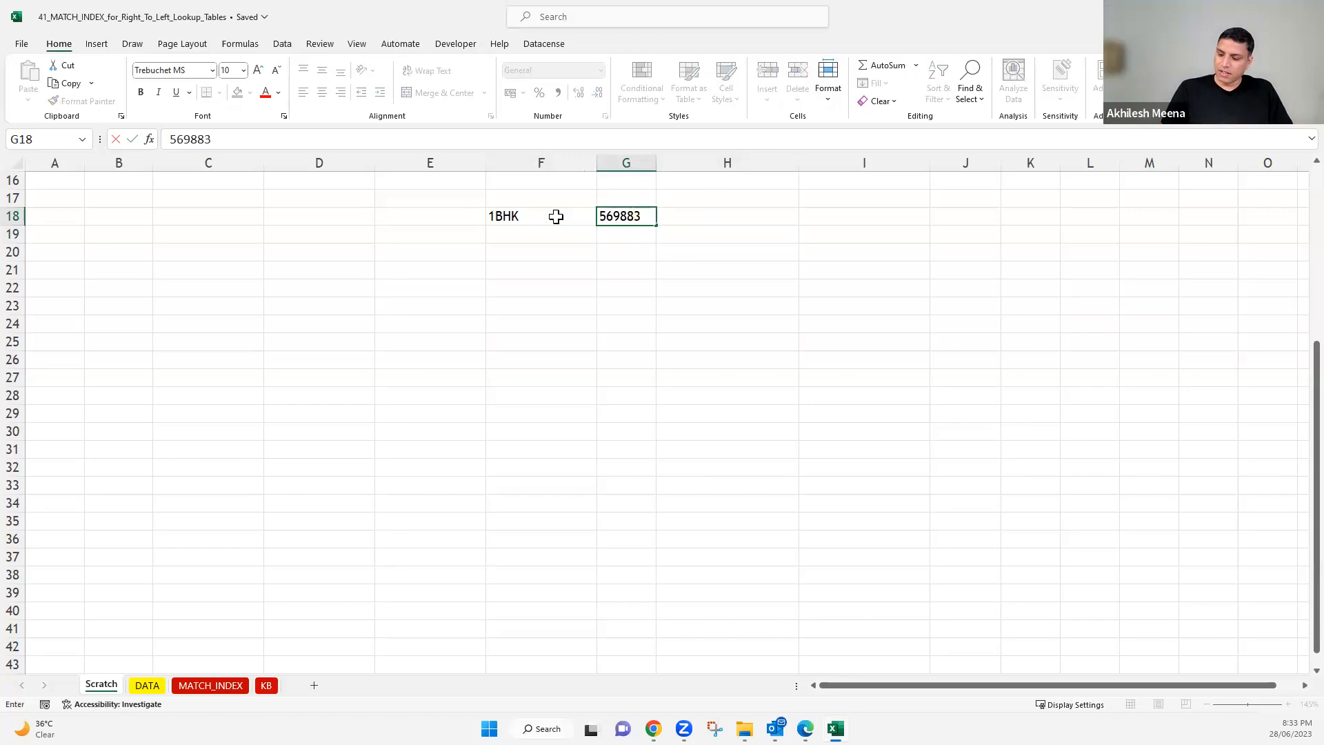
{"action": "key", "text": "Return"}
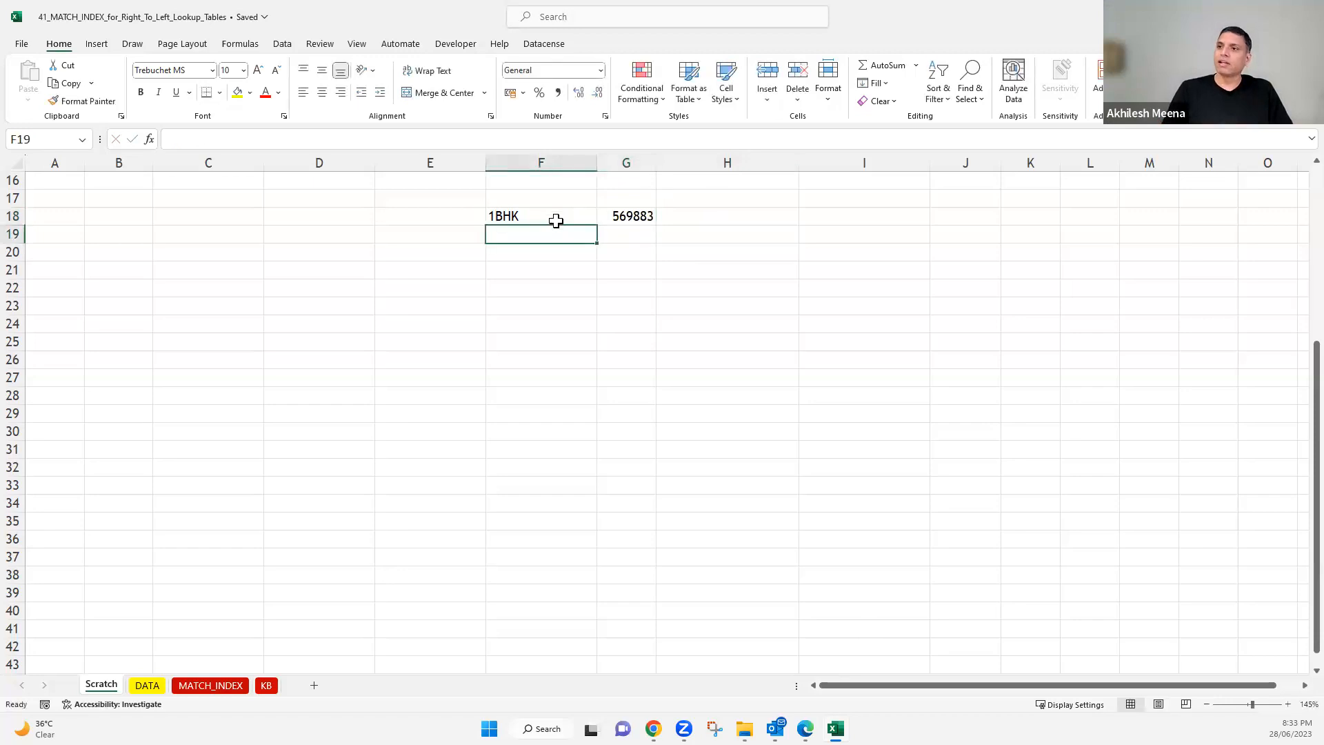
- Enter 1BJHK as the second label in F19, leaving its price in G19 blank
{"action": "type", "text": "2"}
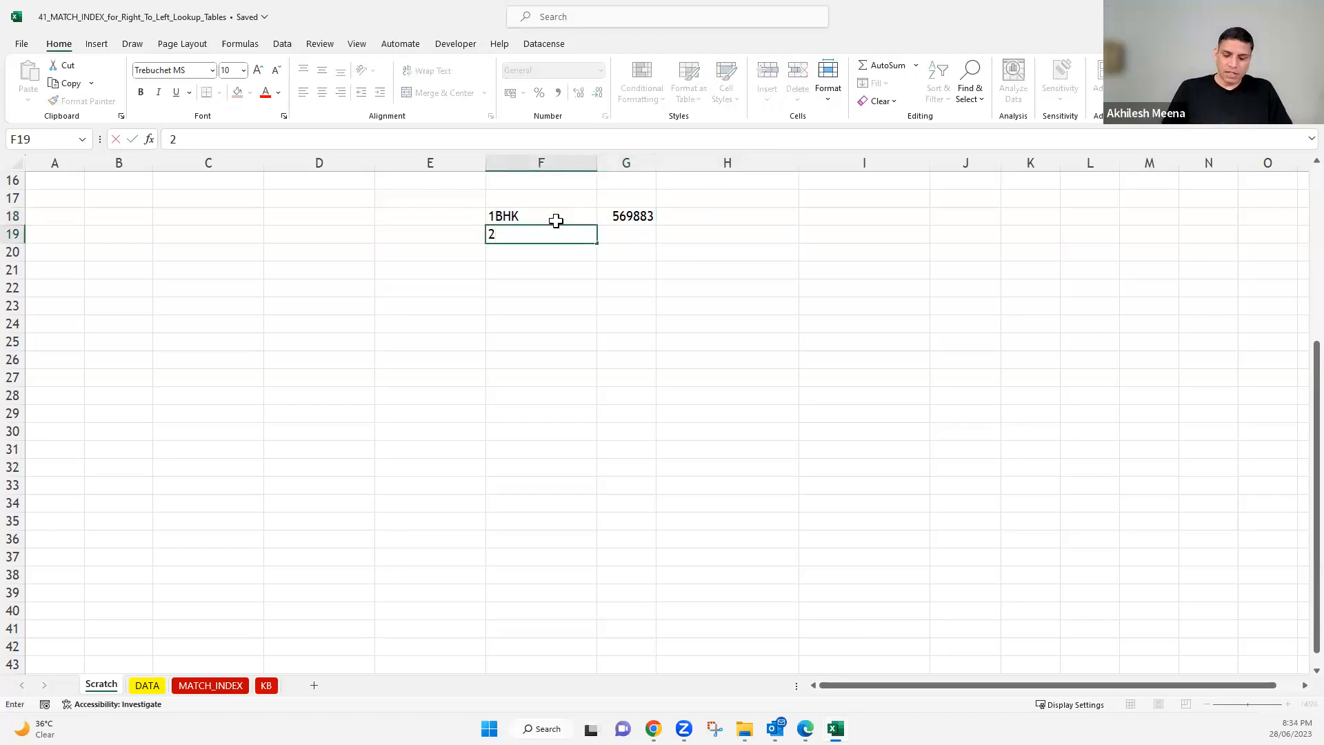
{"action": "key", "text": "Escape"}
{"action": "type", "text": "1BJHK"}
{"action": "key", "text": "Tab"}
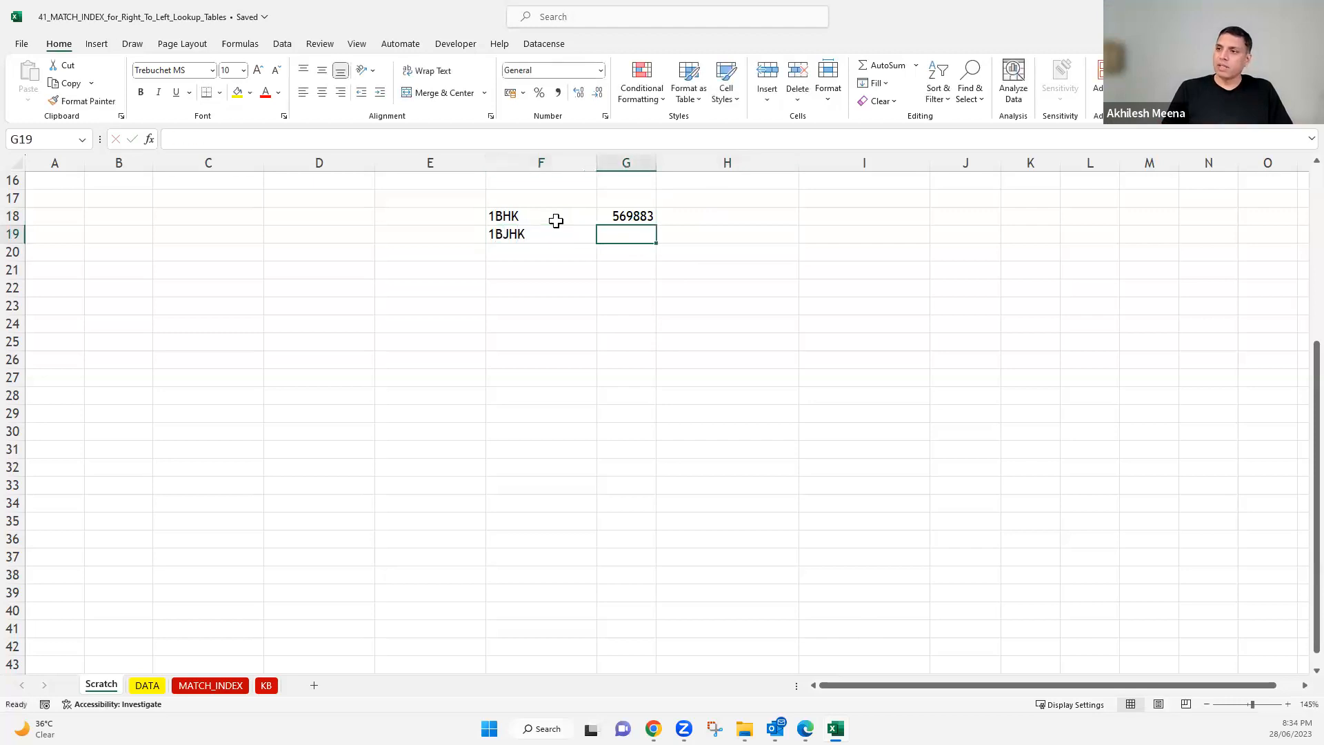
{"action": "type", "text": "786"}
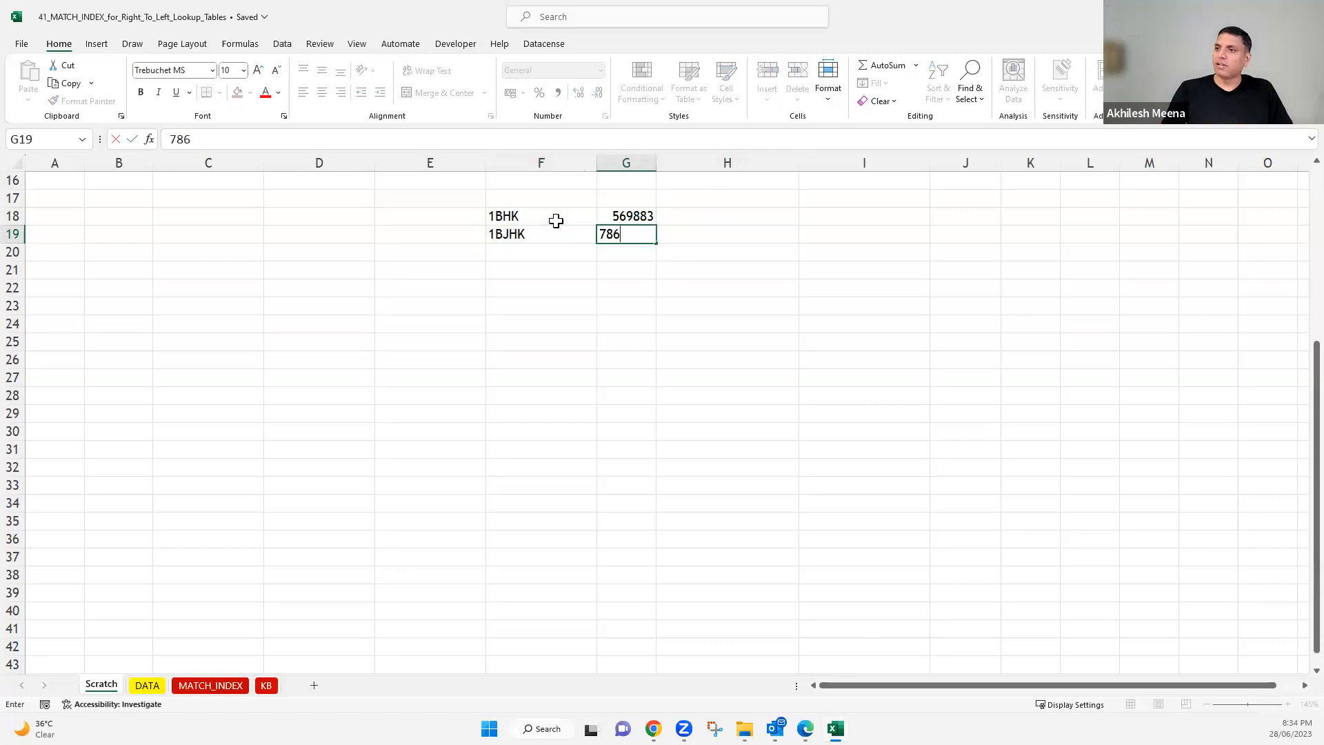
{"action": "key", "text": "Escape"}
- Replace the price in G18 with the formula =RANDBETWEEN(300000,900000) to generate a random amount
{"action": "left_click", "coordinate": [653, 215]}
{"action": "type", "text": "=rand"}
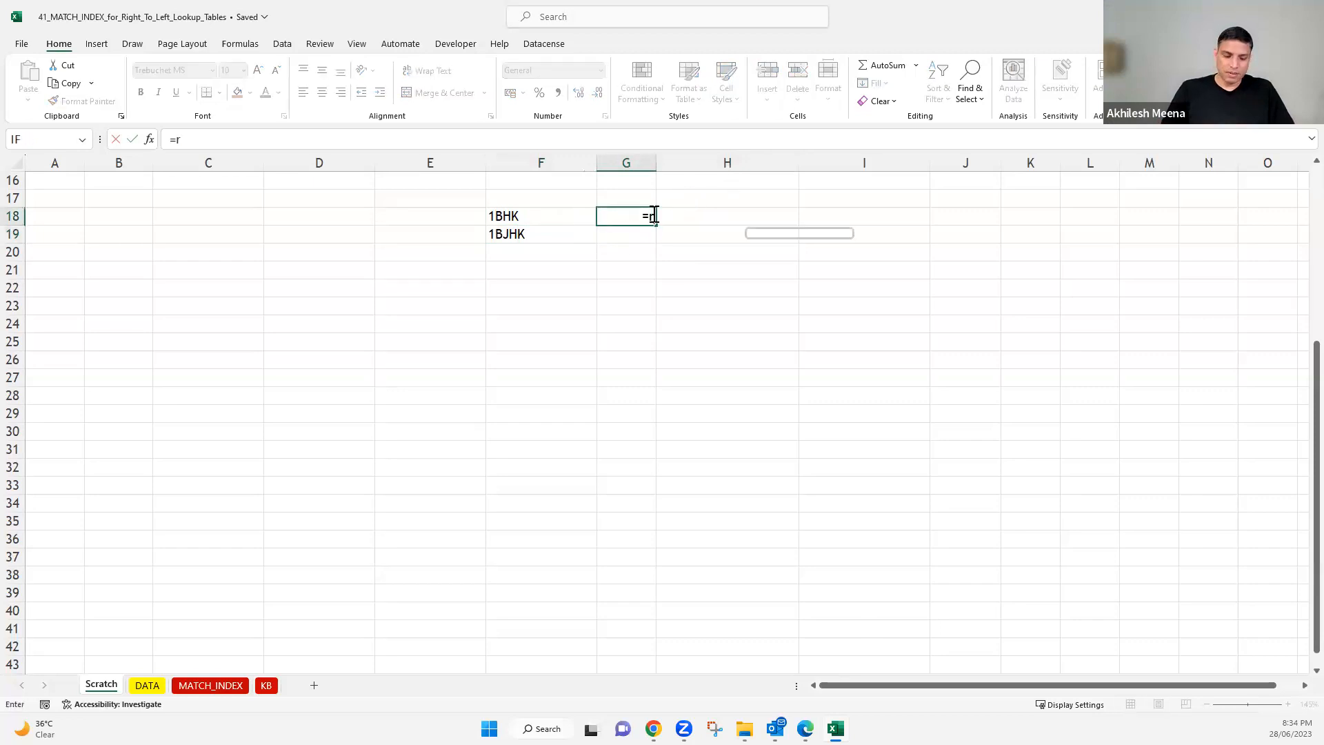
{"action": "key", "text": "Down"}
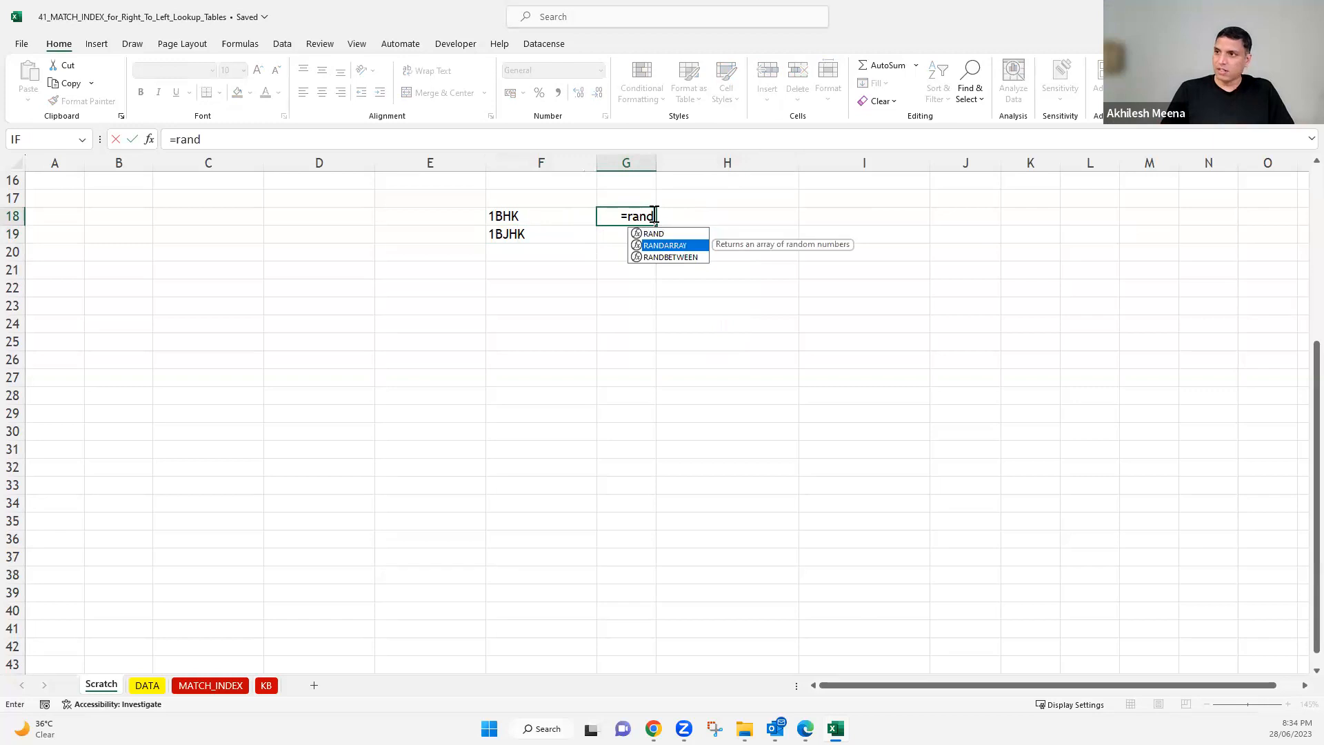
{"action": "key", "text": "Down"}
{"action": "key", "text": "Tab"}
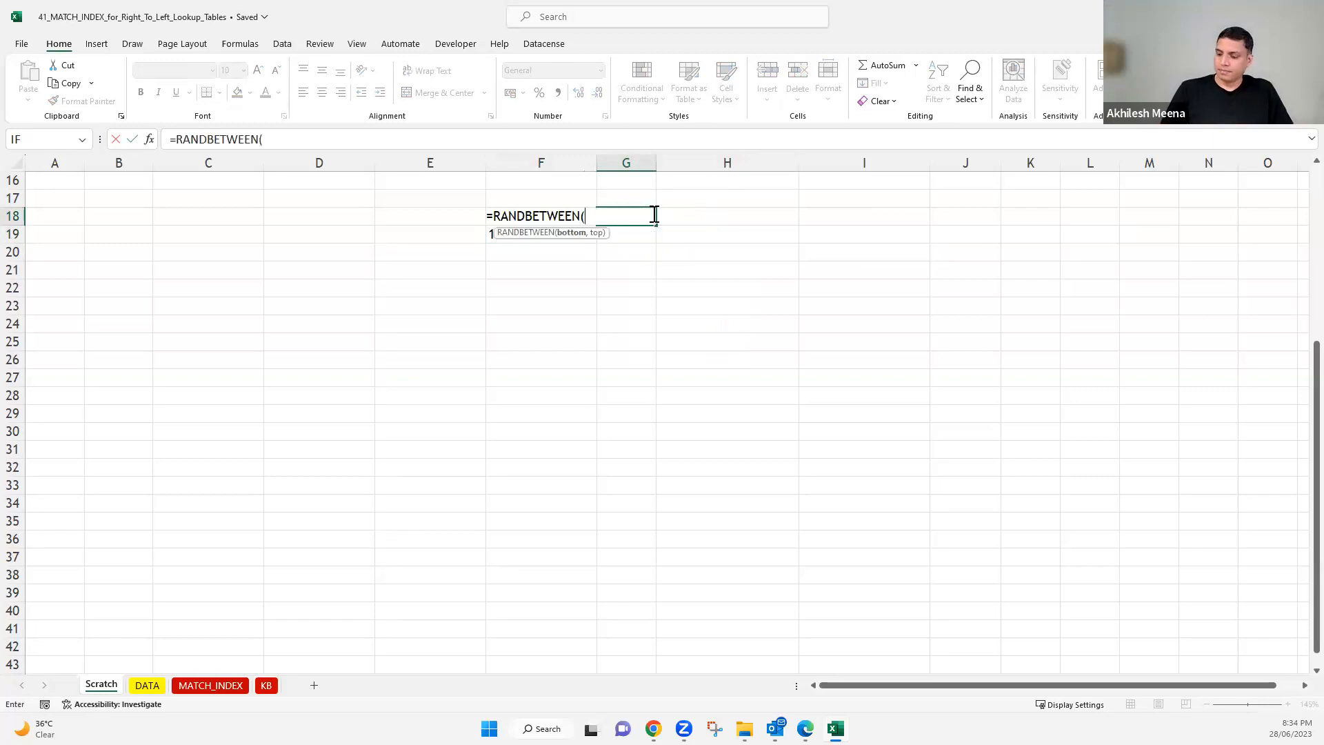
{"action": "type", "text": "300000"}
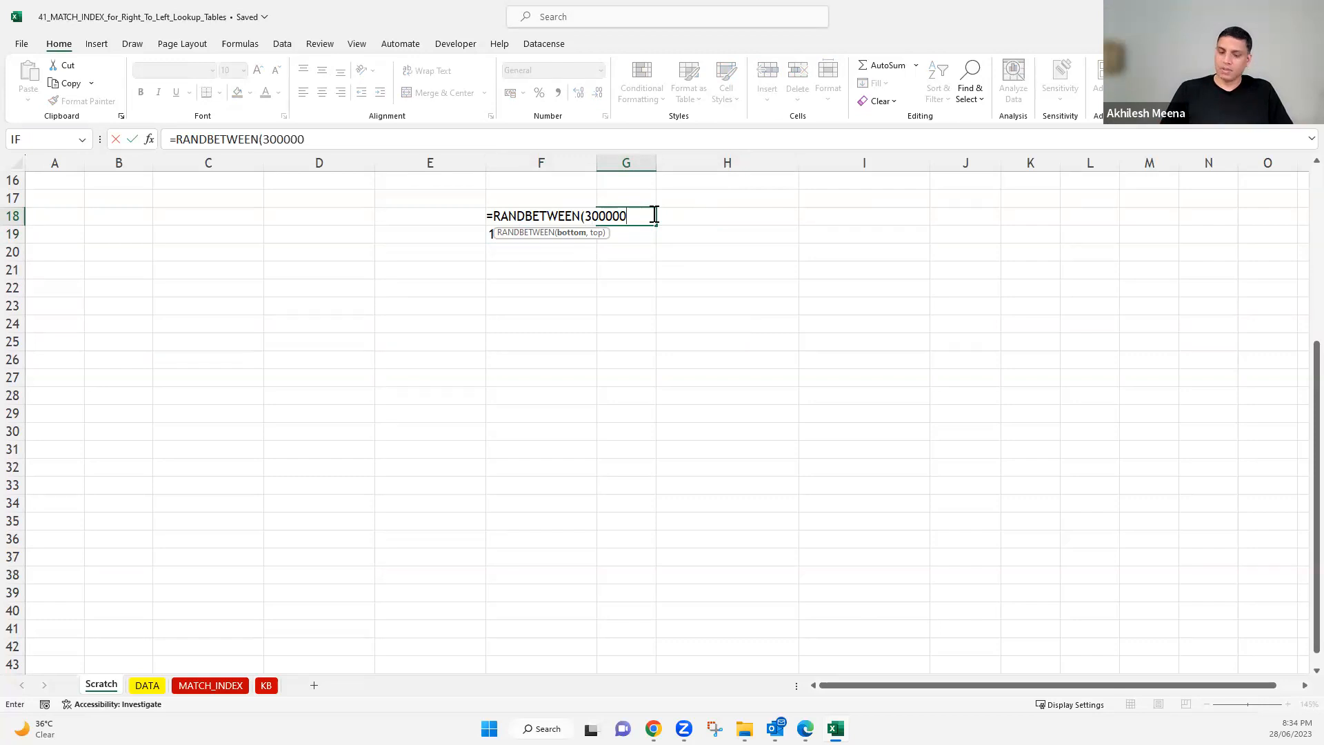
{"action": "type", "text": ",90"}
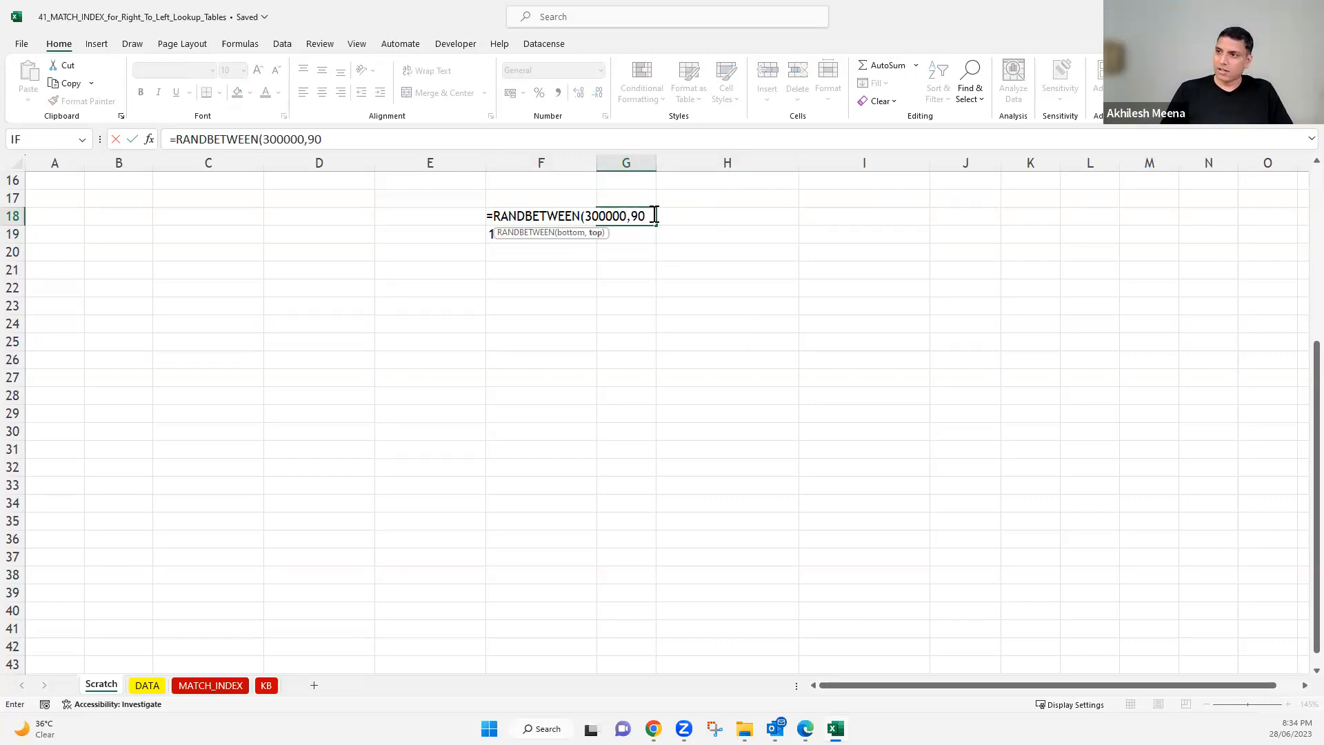
{"action": "type", "text": "0000"}
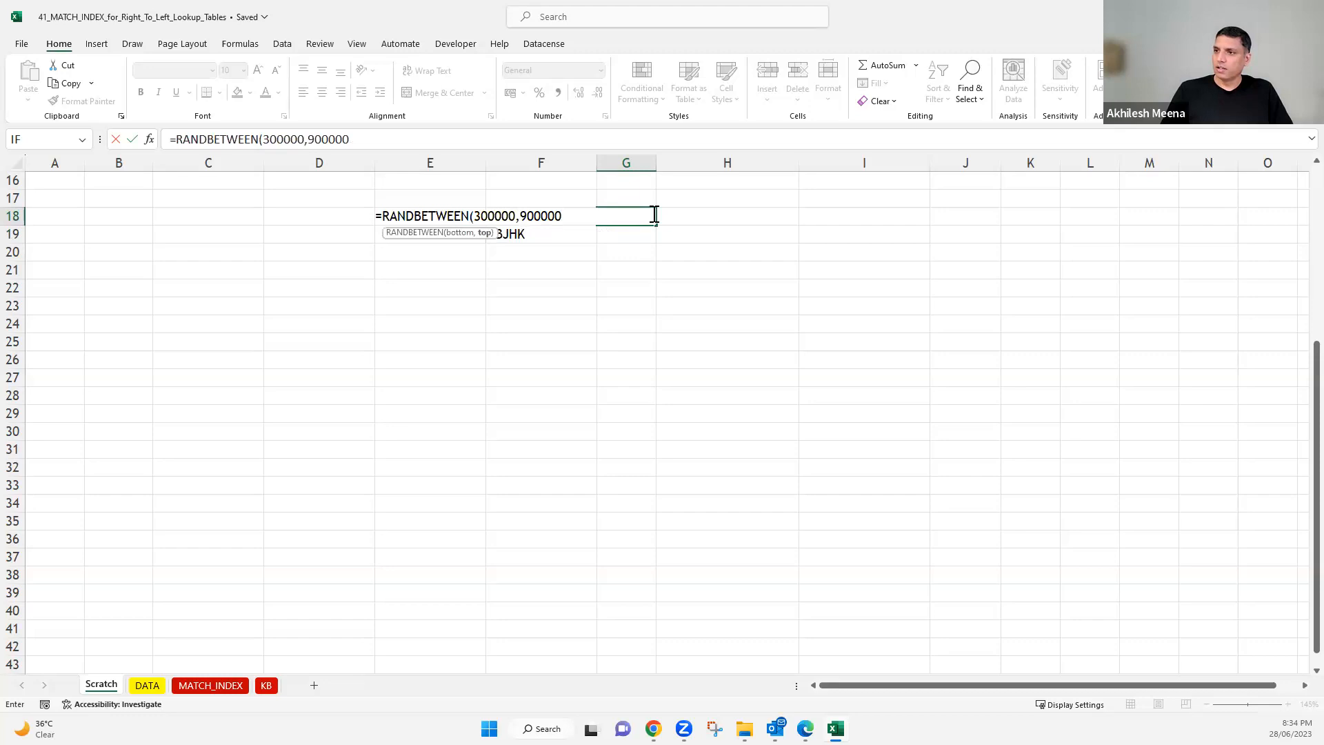
{"action": "key", "text": "Return"}
- Fill the random price formula from G18 down to G29
{"action": "left_click", "coordinate": [653, 217]}
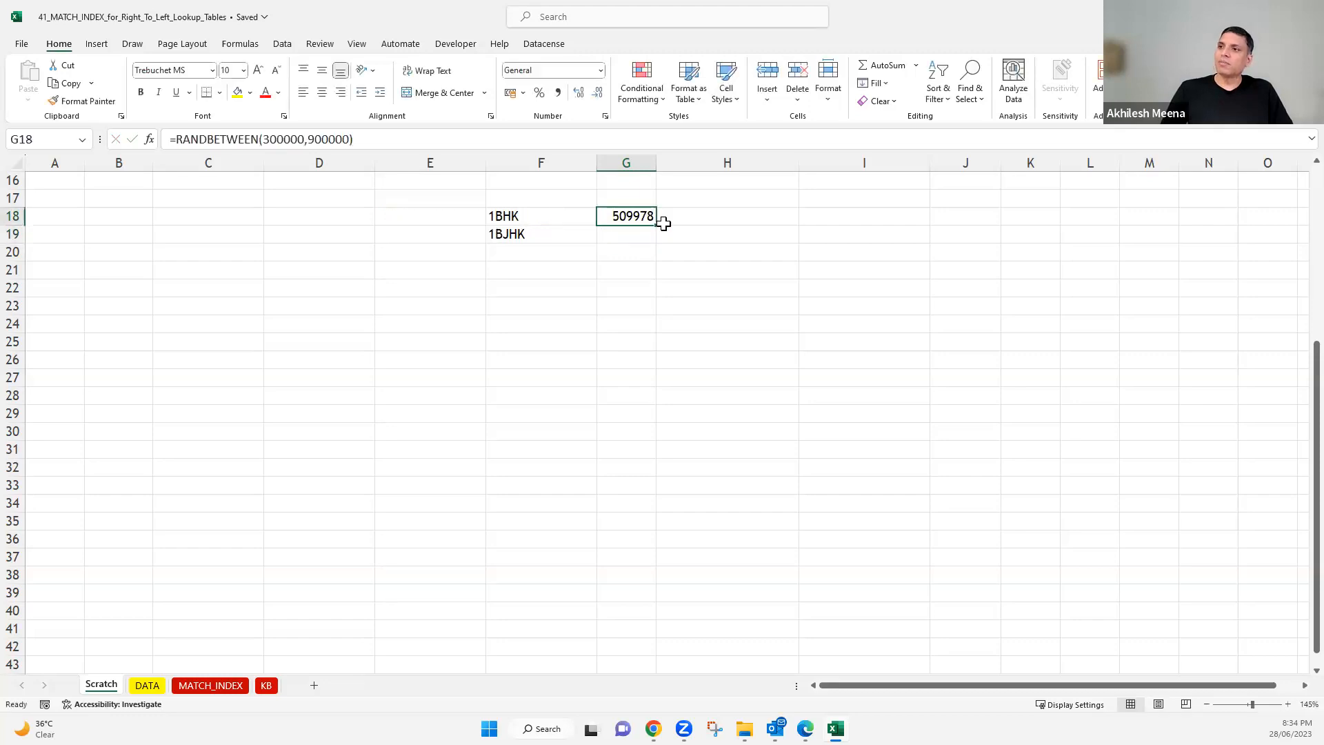
{"action": "left_click_drag", "start_coordinate": [657, 227], "coordinate": [656, 423]}
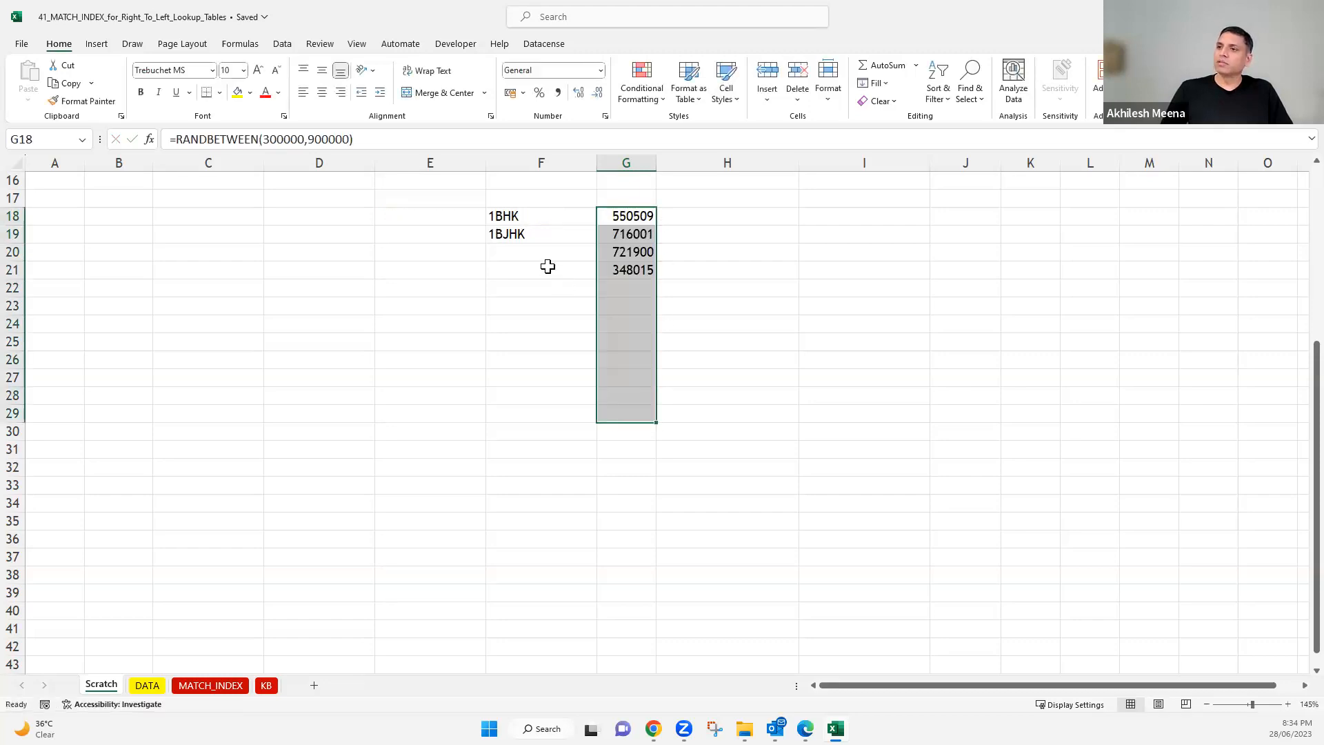
{"action": "left_click", "coordinate": [537, 233]}
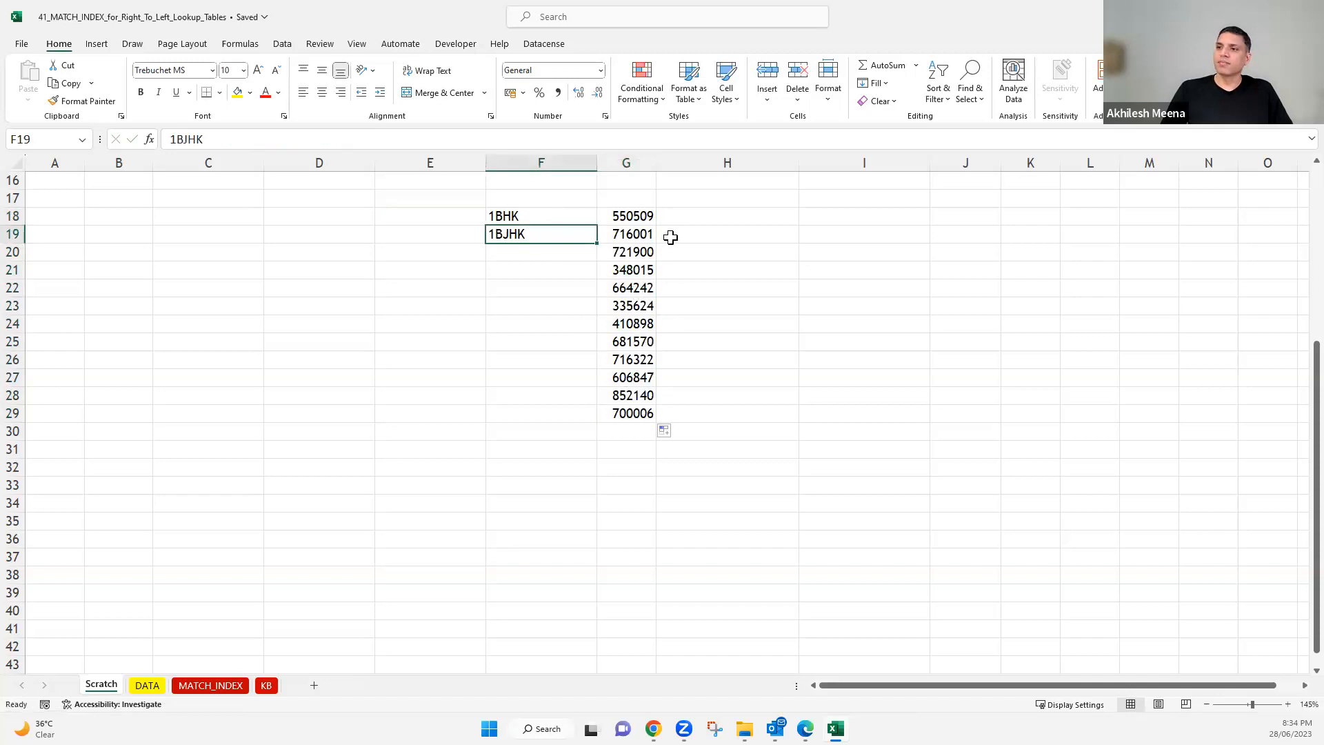
- Convert the random prices in G18:G29 to fixed values by copying them and pasting values over the formulas
{"action": "left_click_drag", "start_coordinate": [627, 216], "coordinate": [635, 416]}
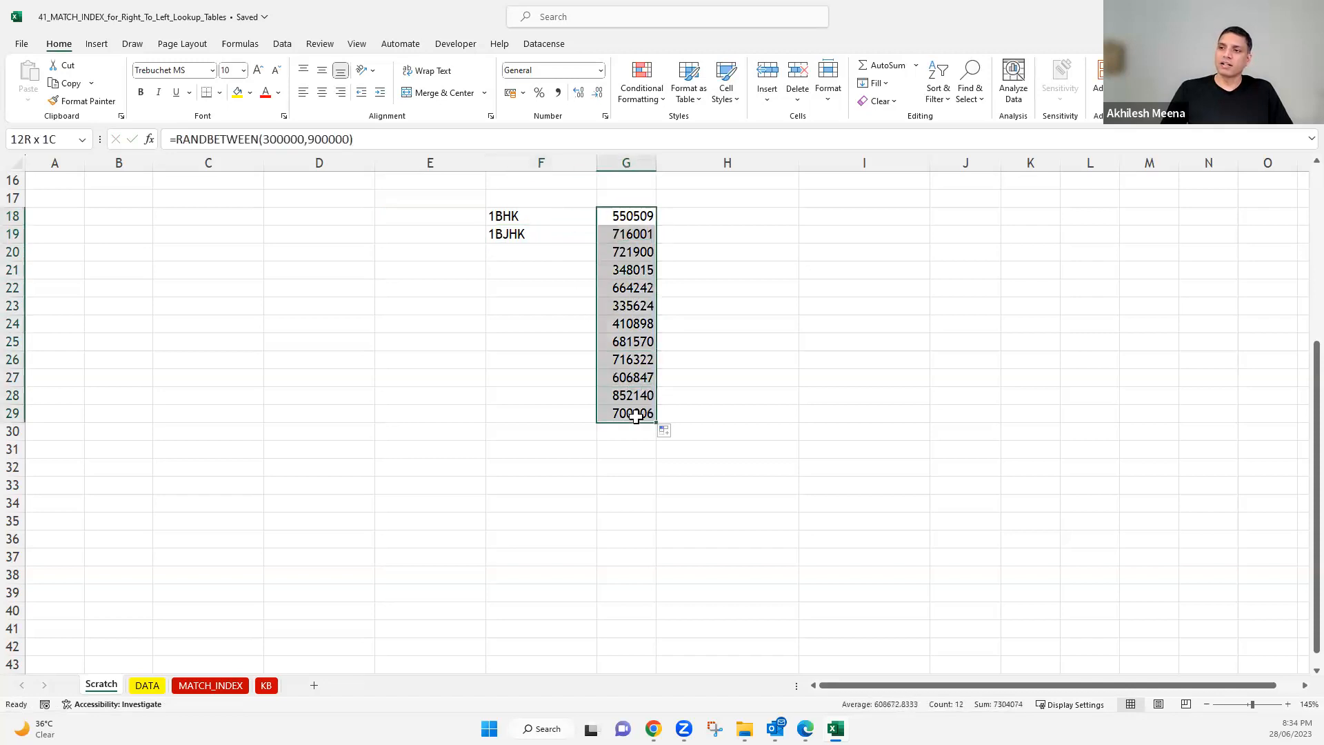
{"action": "left_click", "coordinate": [536, 218]}
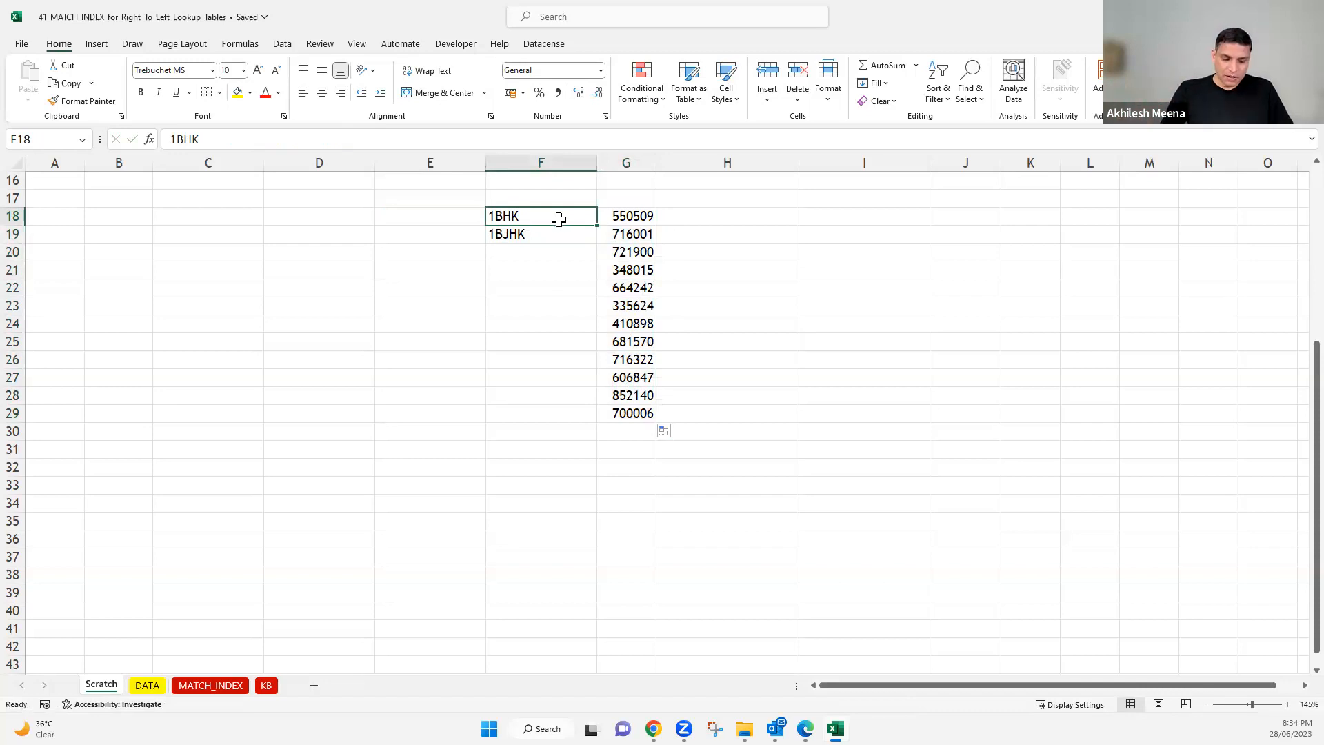
{"action": "left_click_drag", "start_coordinate": [628, 217], "coordinate": [621, 416]}
{"action": "key", "text": "ctrl+c"}
{"action": "key", "text": "ctrl+alt+v"}
{"action": "key", "text": "v"}
{"action": "key", "text": "Return"}
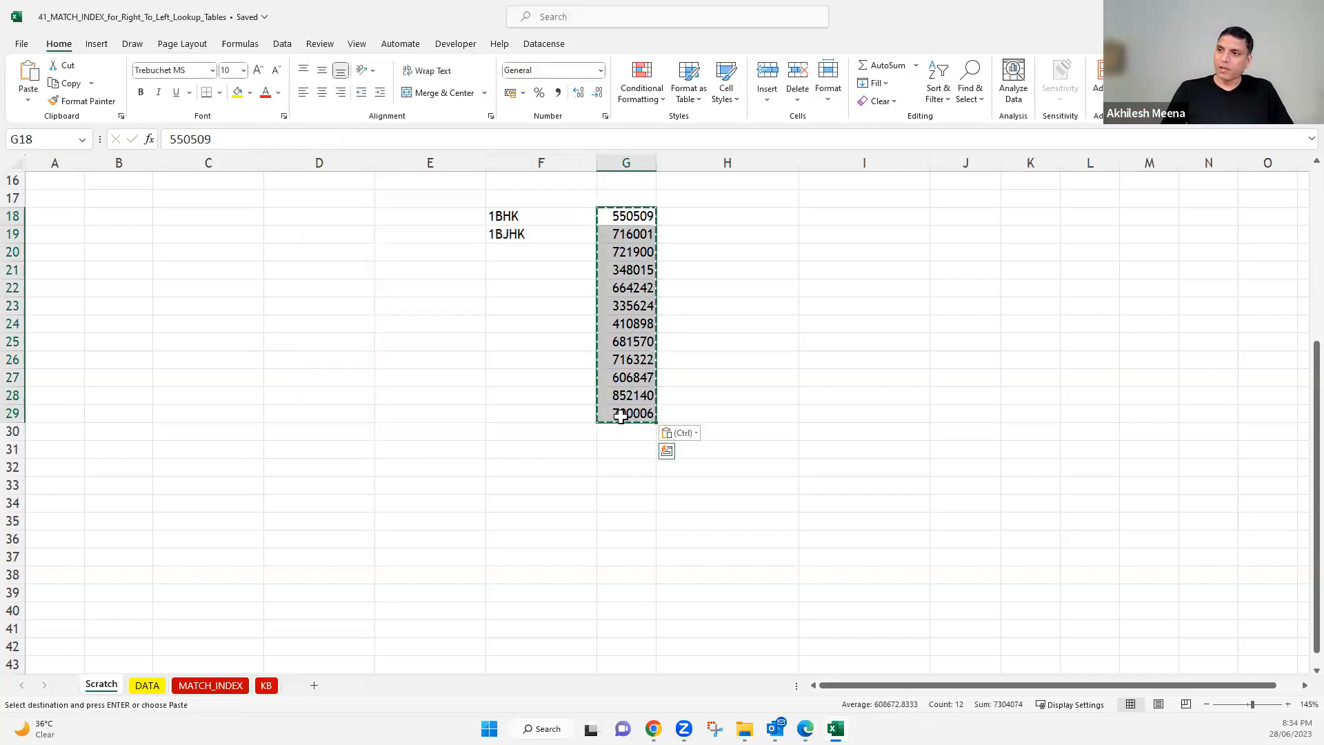
{"action": "left_click", "coordinate": [682, 307]}
{"action": "left_click", "coordinate": [702, 457]}
{"action": "left_click", "coordinate": [761, 431]}
{"action": "key", "text": "Escape"}
{"action": "left_click", "coordinate": [707, 317]}
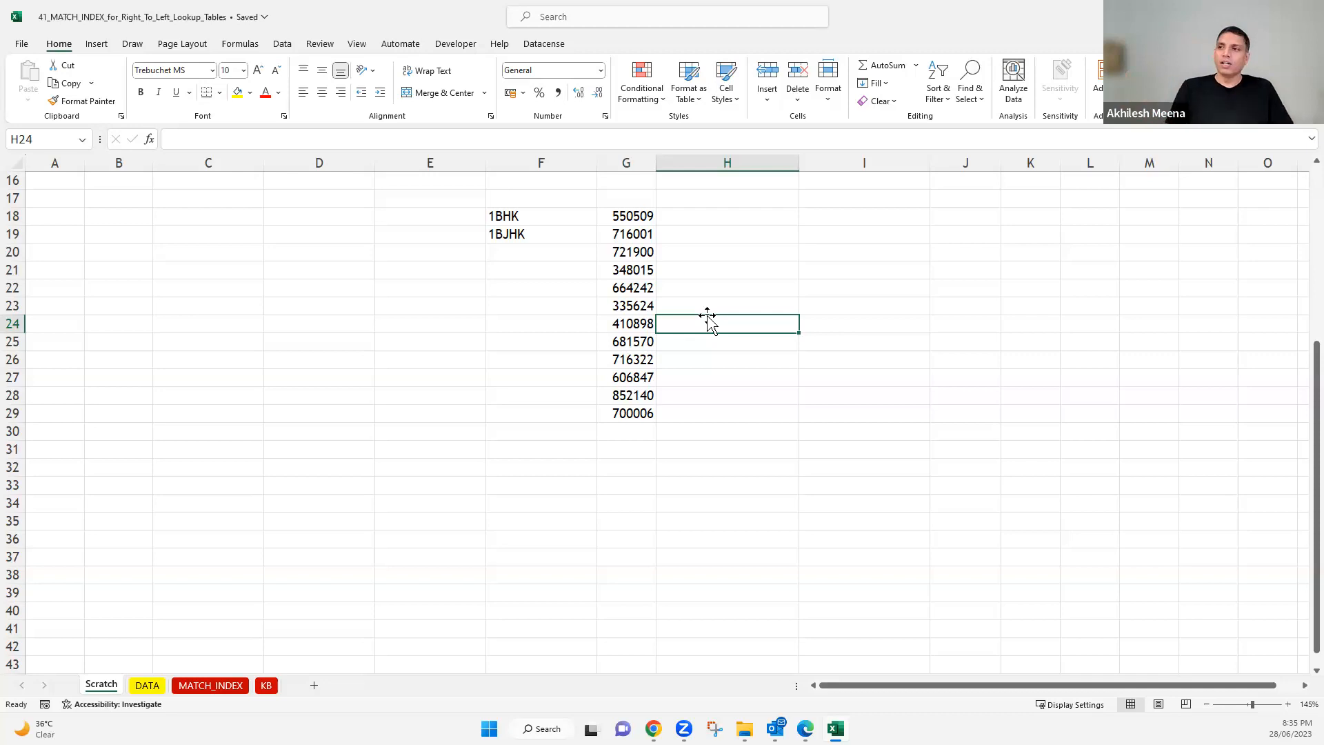
{"action": "left_click", "coordinate": [631, 220]}
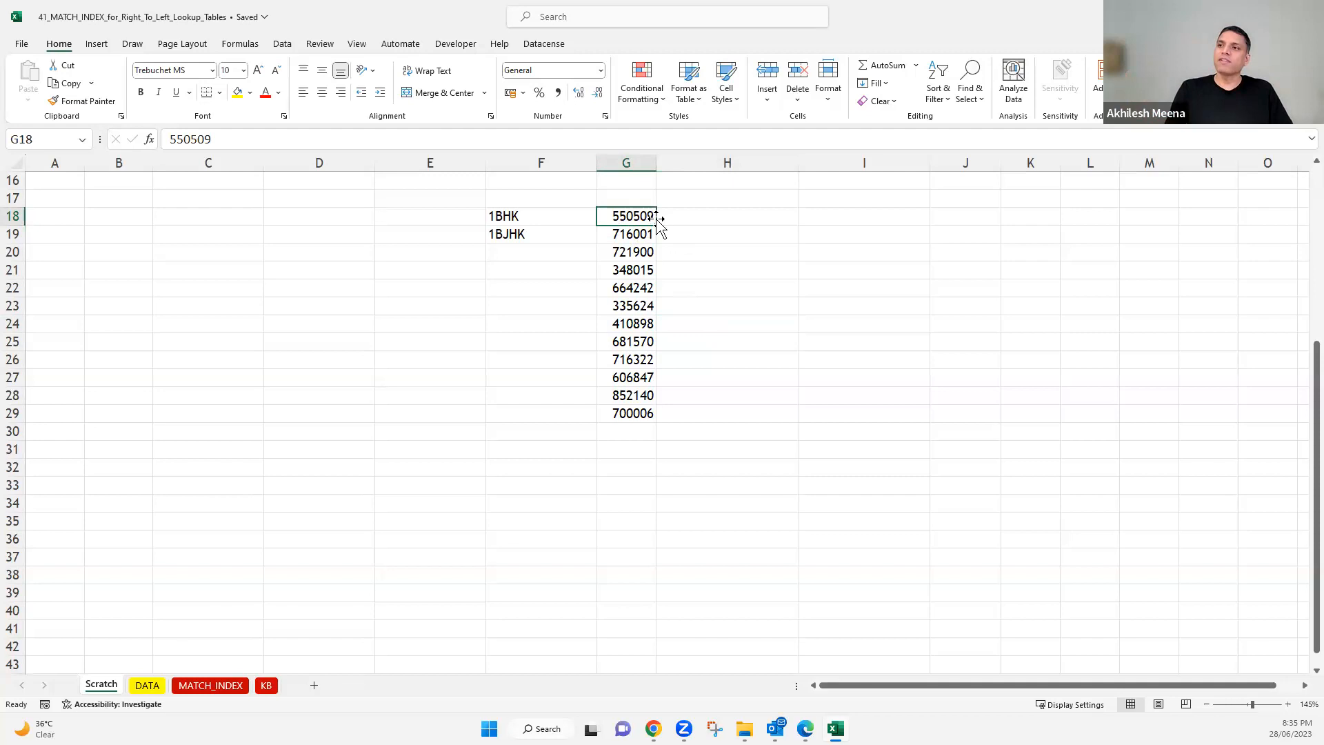
{"action": "left_click", "coordinate": [629, 238]}
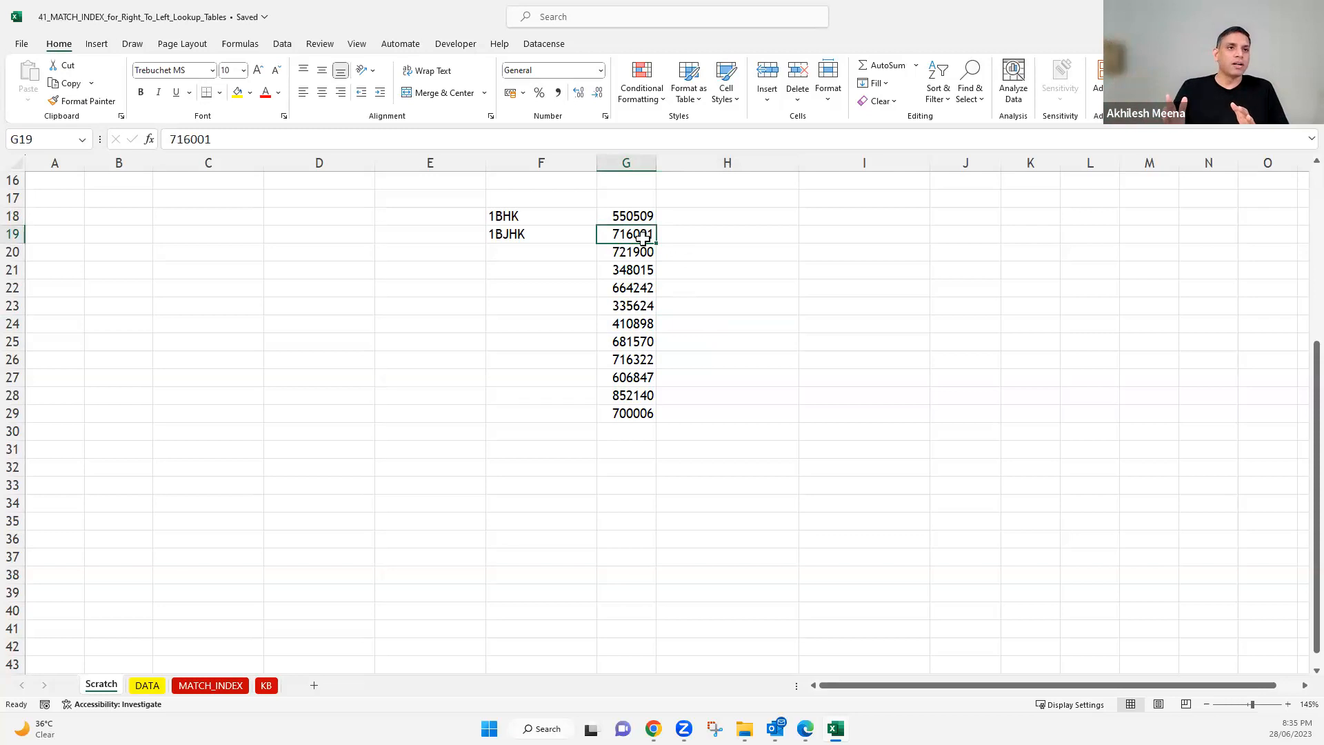
{"action": "left_click", "coordinate": [633, 252]}
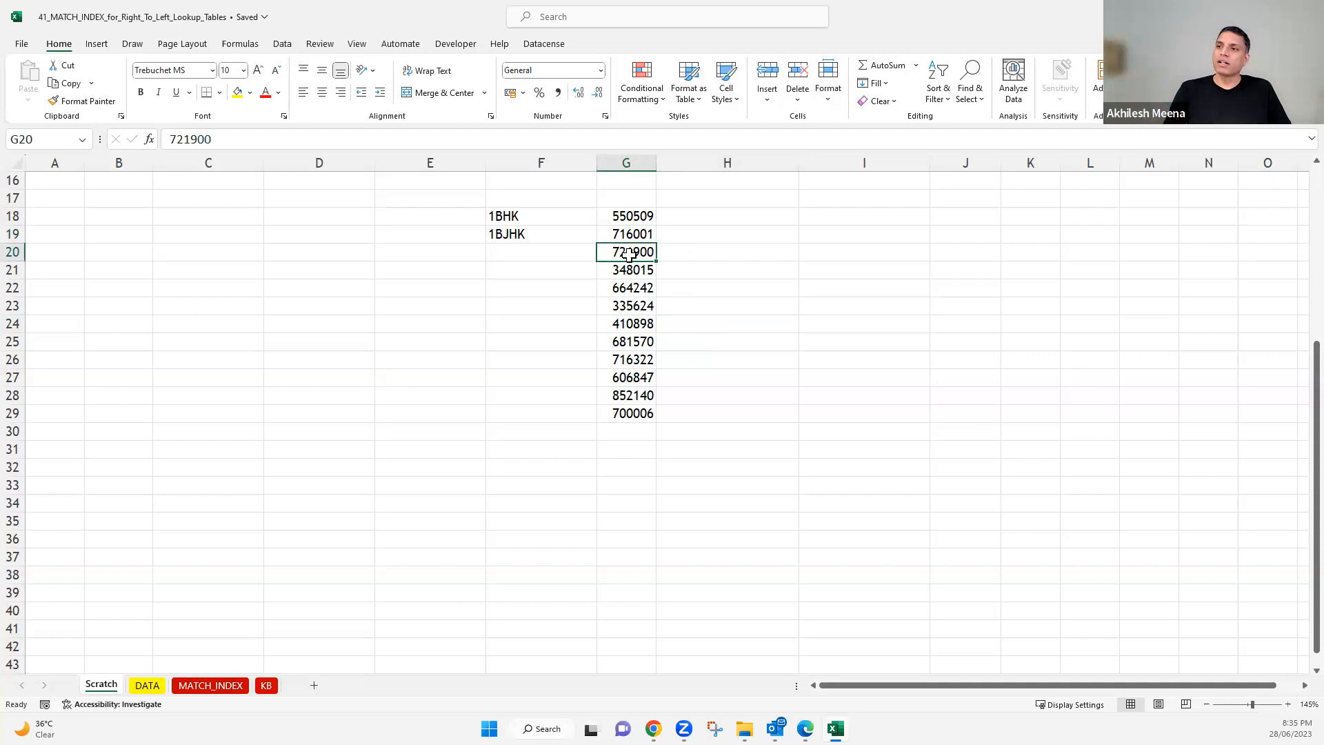
{"action": "left_click", "coordinate": [627, 269]}
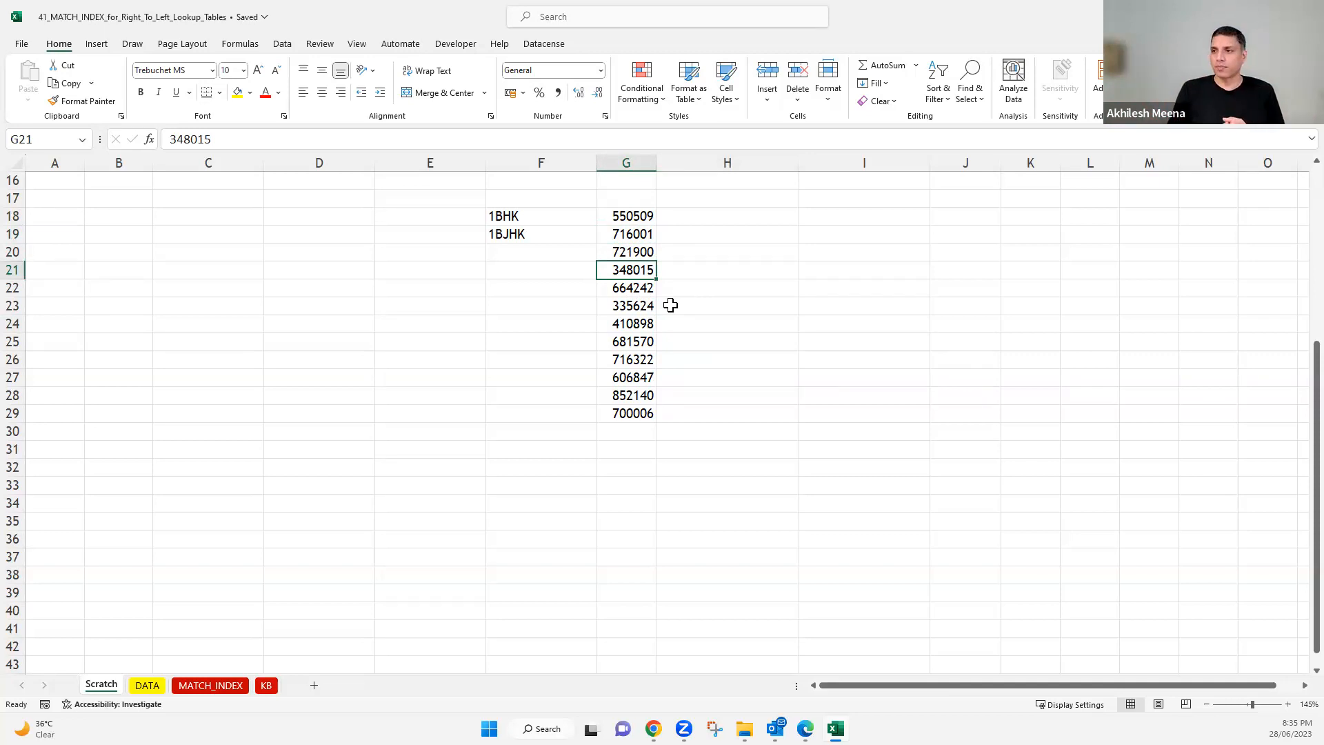
- Round the G18 price down to the nearest 50000 in H18 with the formula =FLOOR(G18,50000)
{"action": "left_click", "coordinate": [710, 219]}
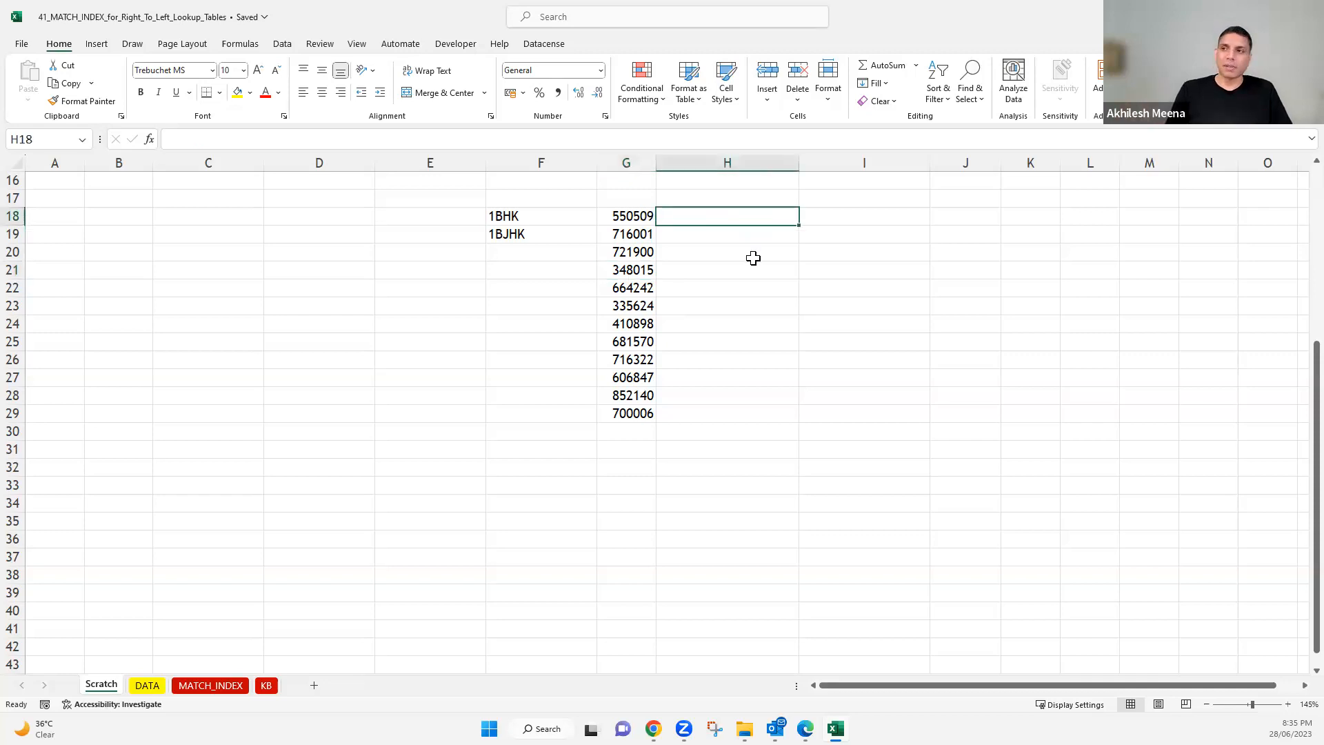
{"action": "type", "text": "="}
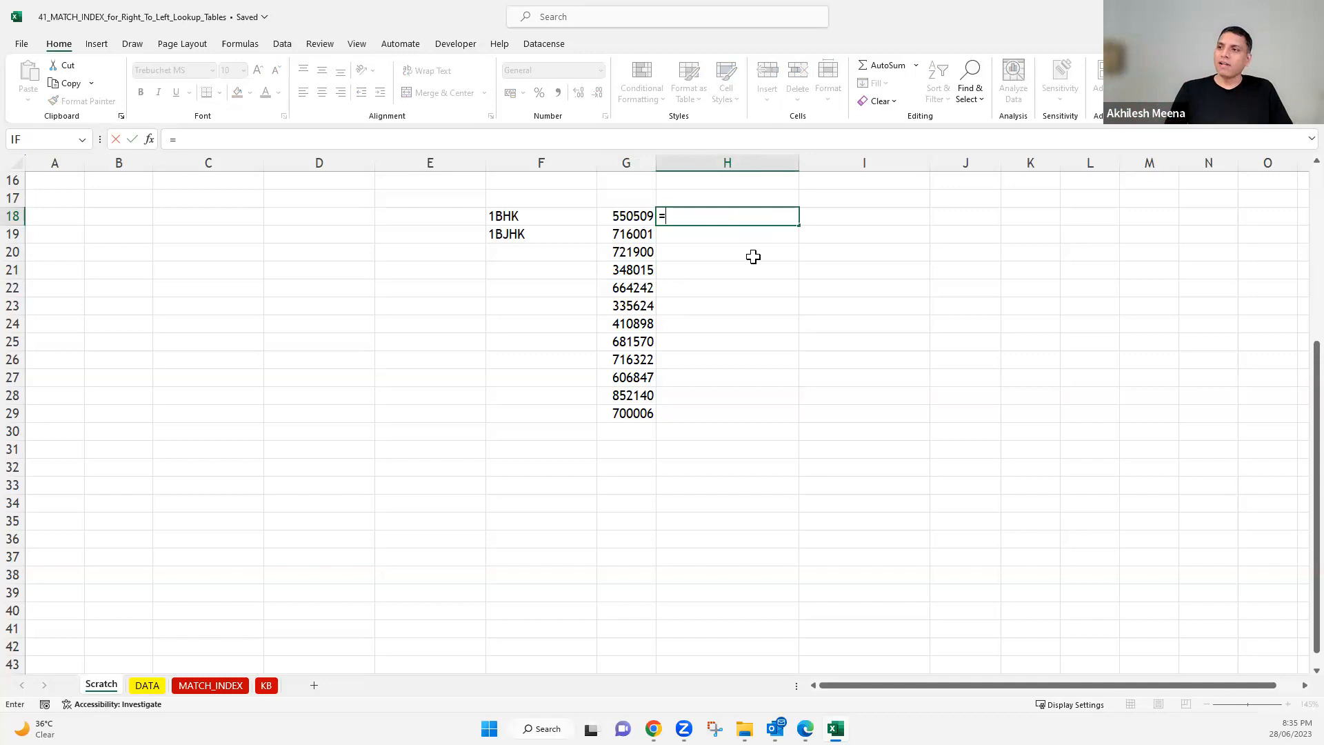
{"action": "type", "text": "flo"}
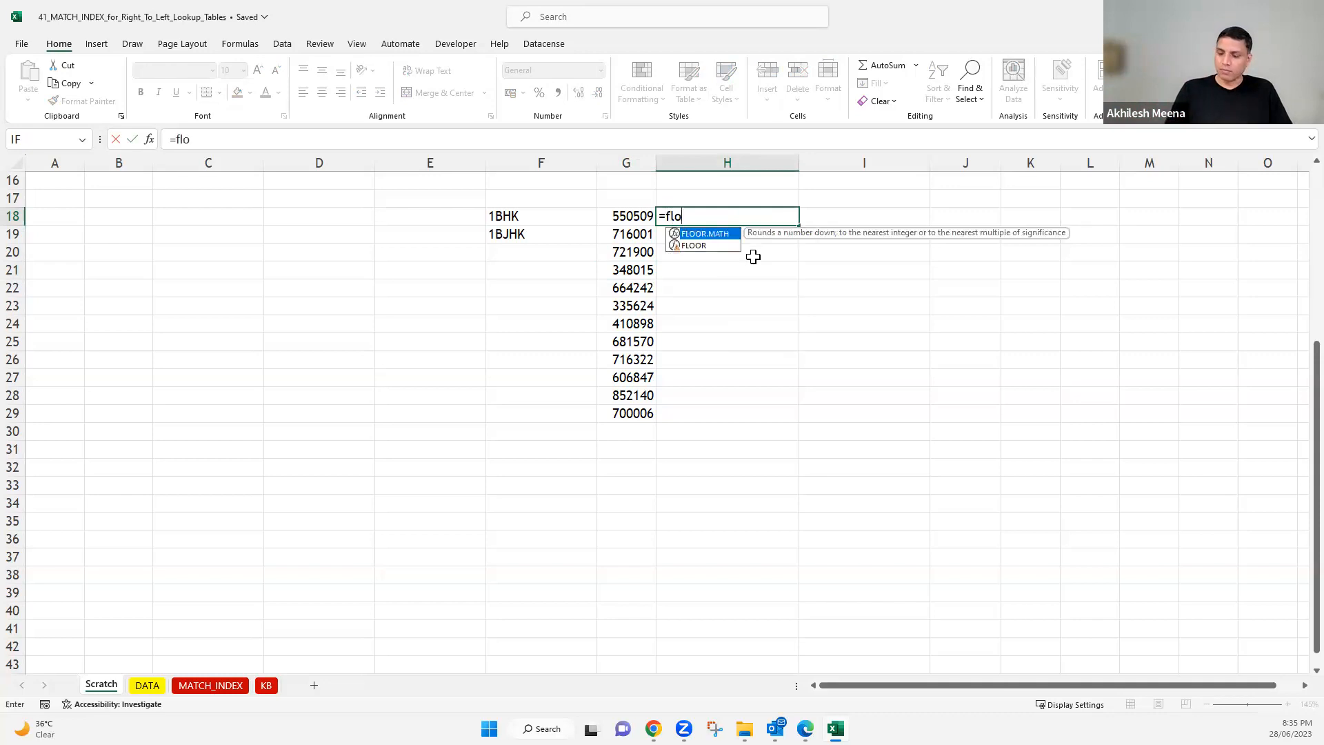
{"action": "key", "text": "Down"}
{"action": "key", "text": "Tab"}
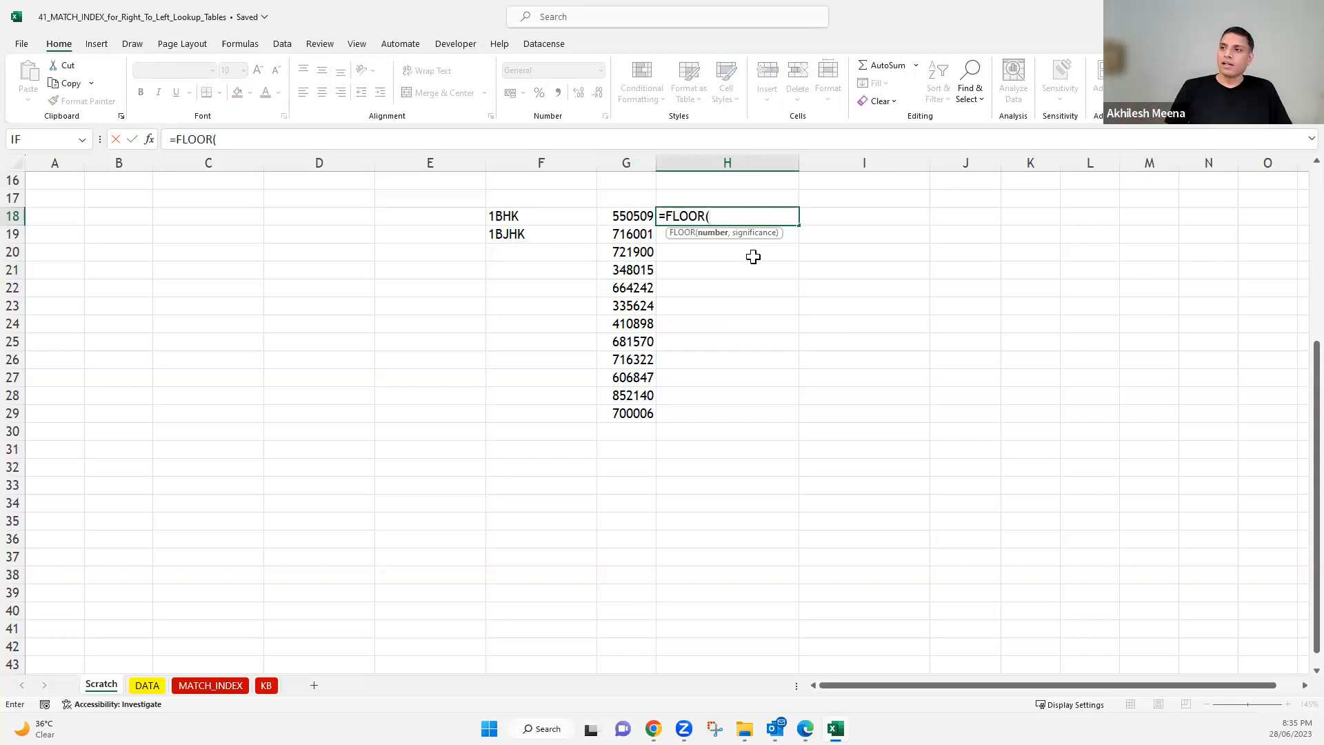
{"action": "left_click", "coordinate": [639, 217]}
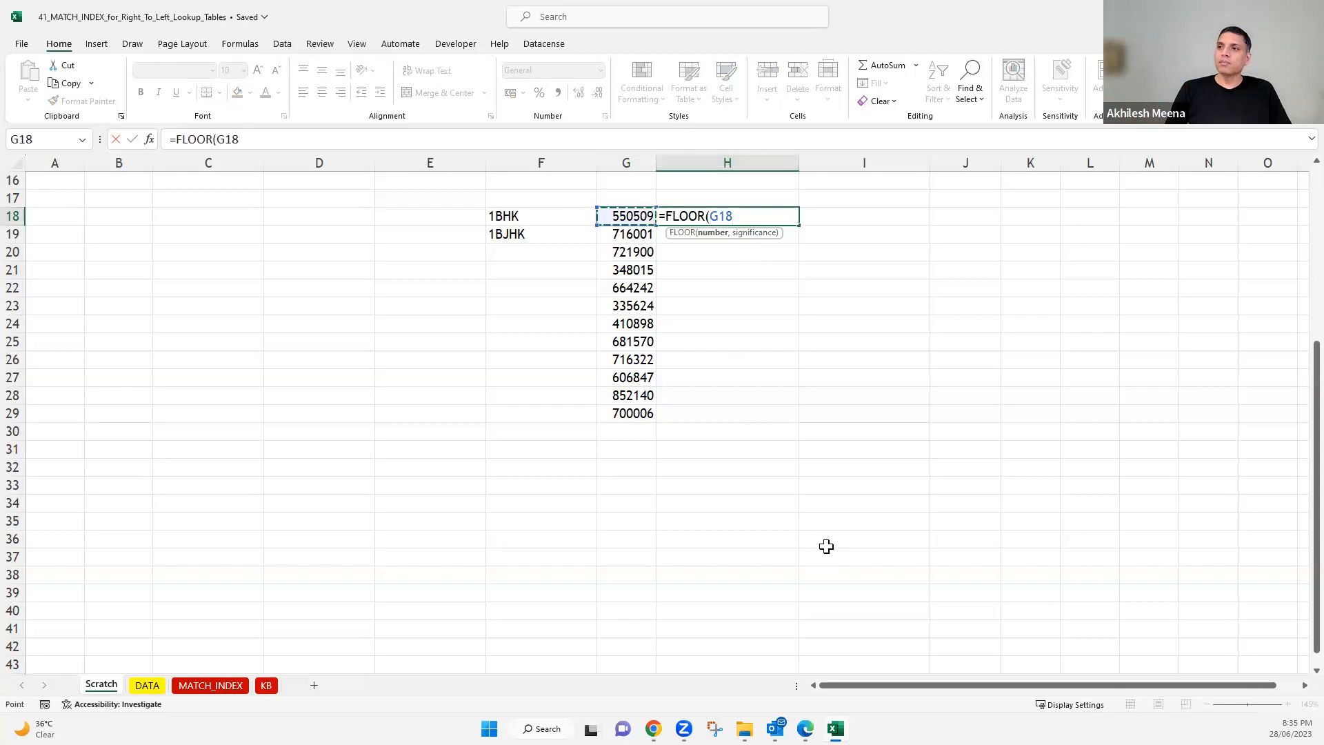
{"action": "type", "text": ","}
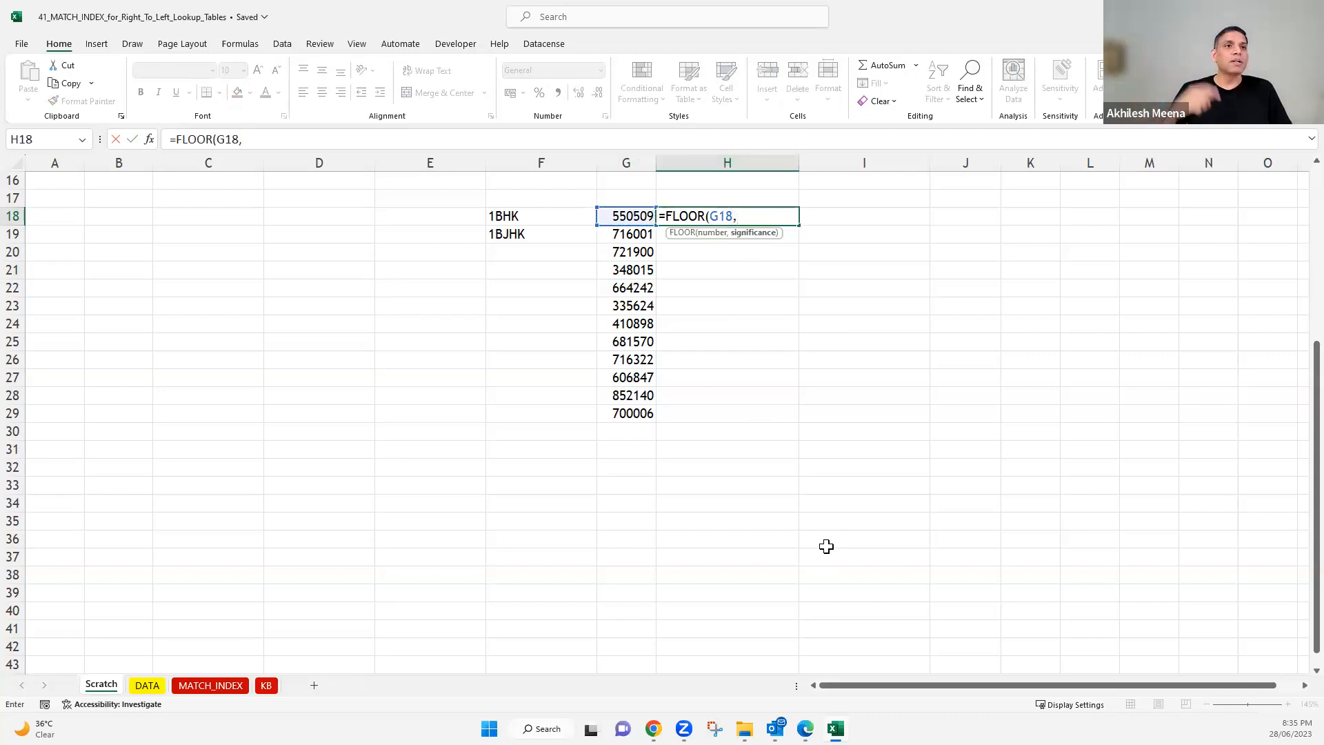
{"action": "type", "text": "5"}
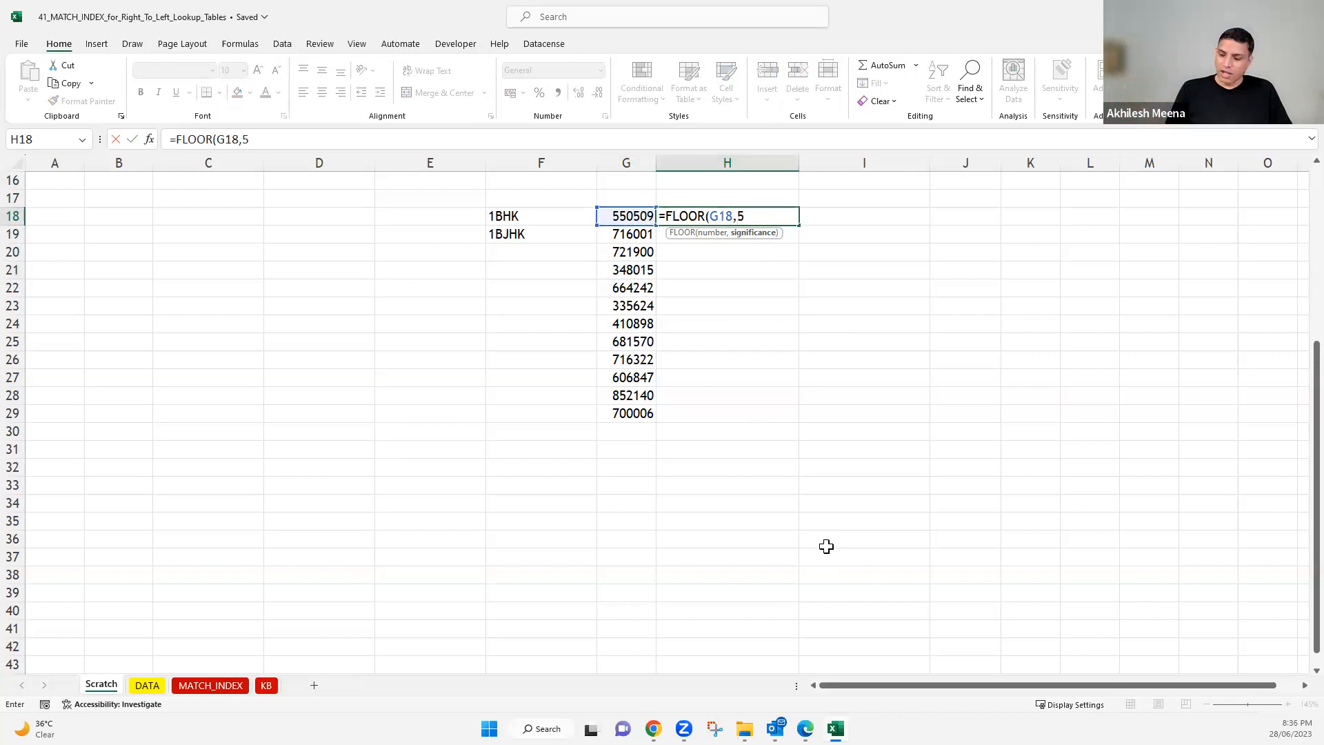
{"action": "type", "text": "0000"}
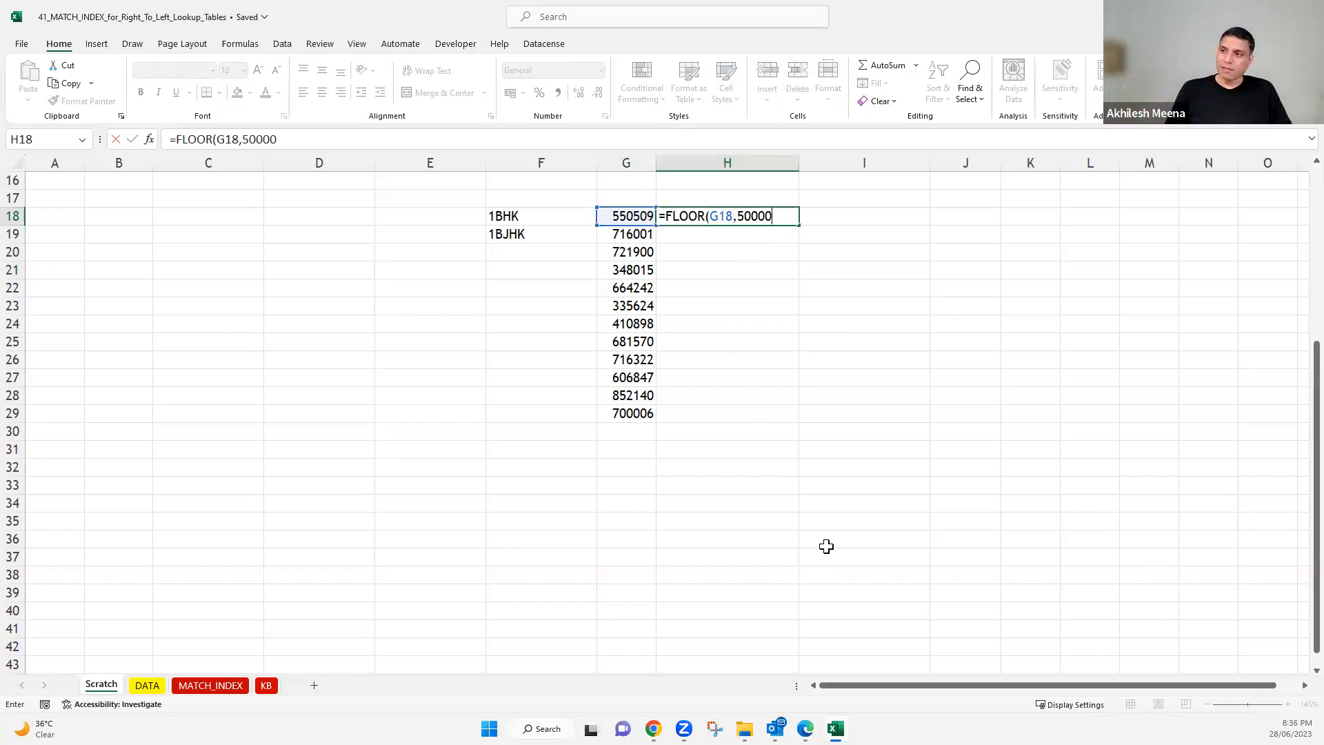
{"action": "key", "text": "Return"}
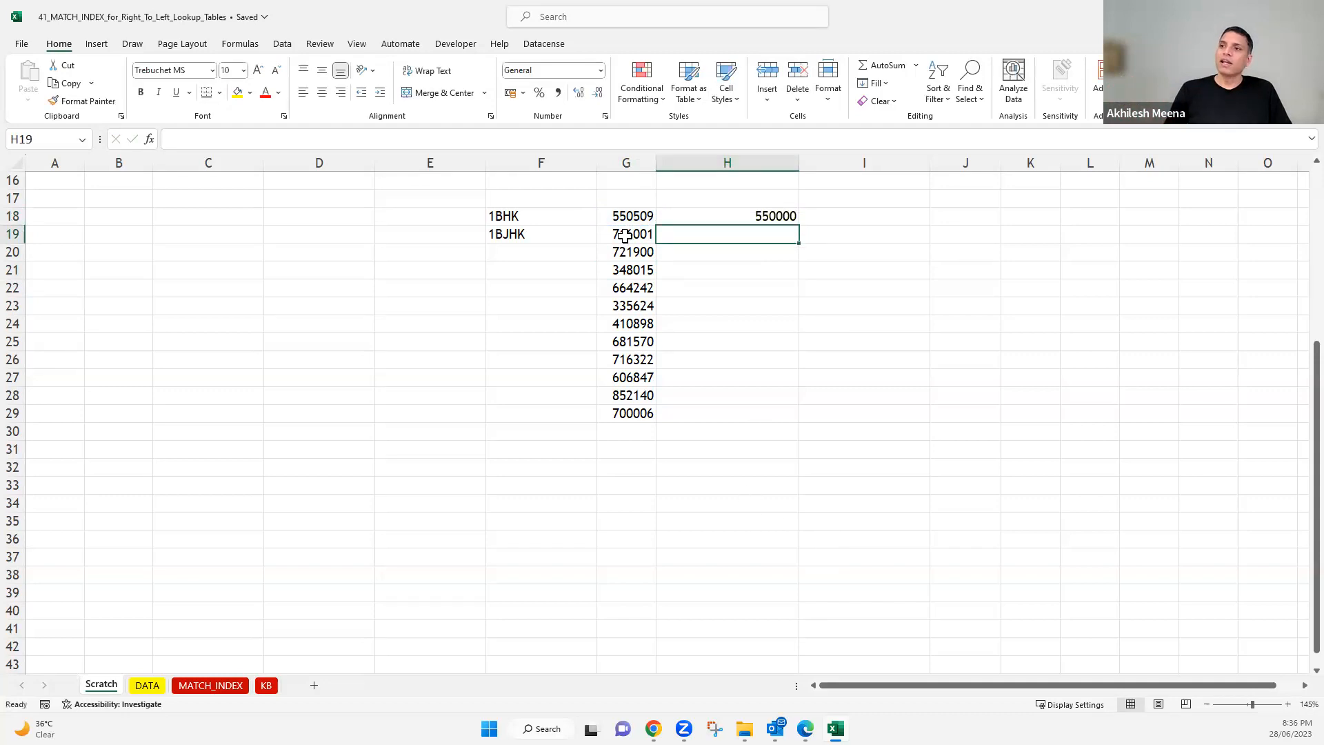
- Fill the FLOOR formula from H18 down to H29 and check the copied formula in H19
{"action": "key", "text": "Up"}
{"action": "key", "text": "Left"}
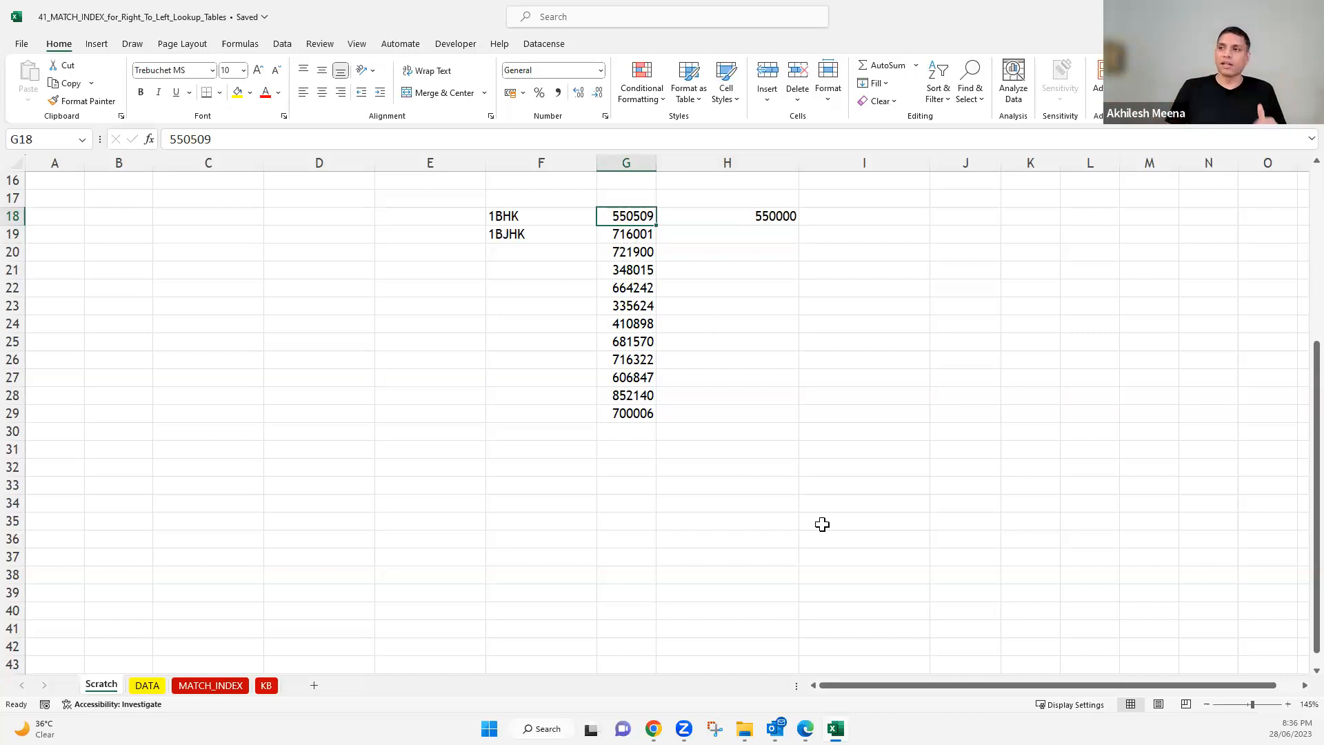
{"action": "left_click", "coordinate": [773, 217]}
{"action": "left_click_drag", "start_coordinate": [799, 225], "coordinate": [792, 421]}
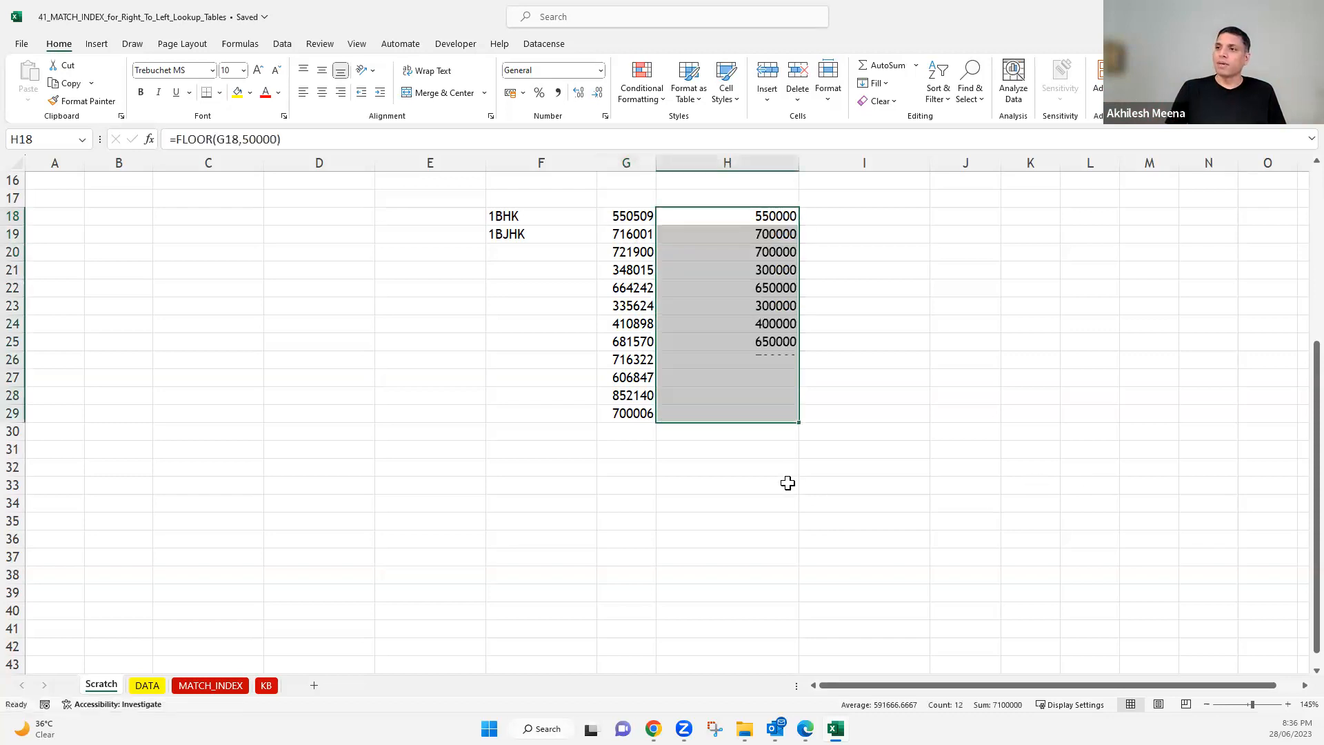
{"action": "left_click", "coordinate": [763, 485]}
{"action": "left_click", "coordinate": [781, 234]}
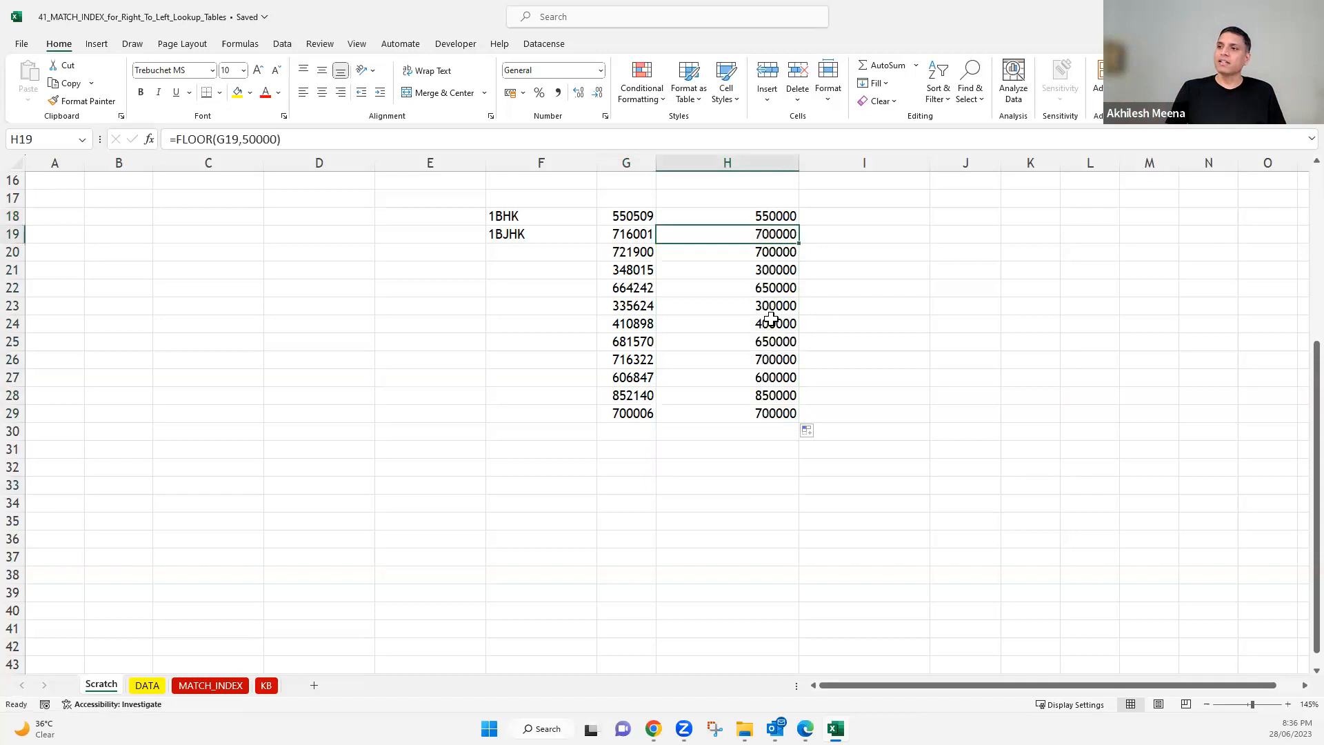
- Examine the FLOOR results in H20:H29 and compare the rounded bands in H18:H29 with the original prices in G18:G29
{"action": "left_click", "coordinate": [786, 253]}
{"action": "left_click", "coordinate": [779, 270]}
{"action": "left_click", "coordinate": [777, 290]}
{"action": "left_click", "coordinate": [777, 309]}
{"action": "left_click", "coordinate": [777, 326]}
{"action": "left_click", "coordinate": [777, 342]}
{"action": "left_click", "coordinate": [773, 378]}
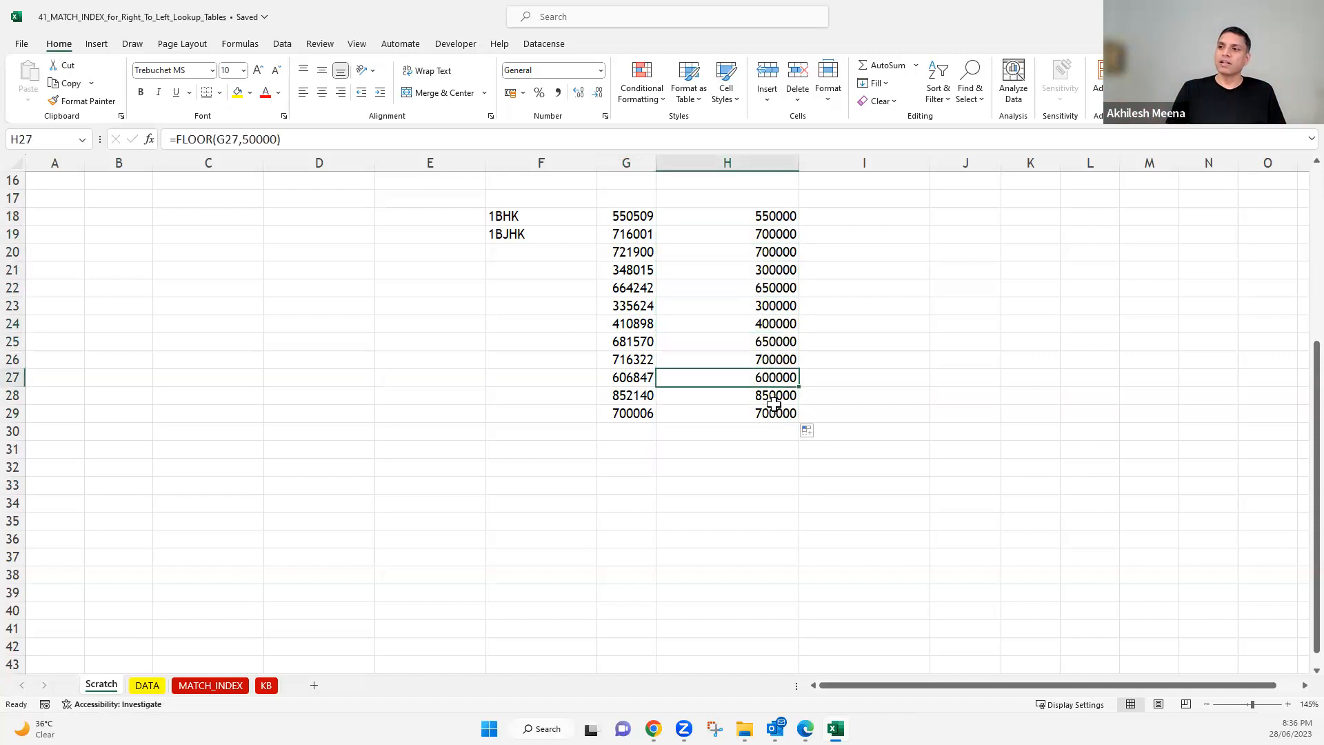
{"action": "left_click_drag", "start_coordinate": [772, 415], "coordinate": [766, 222]}
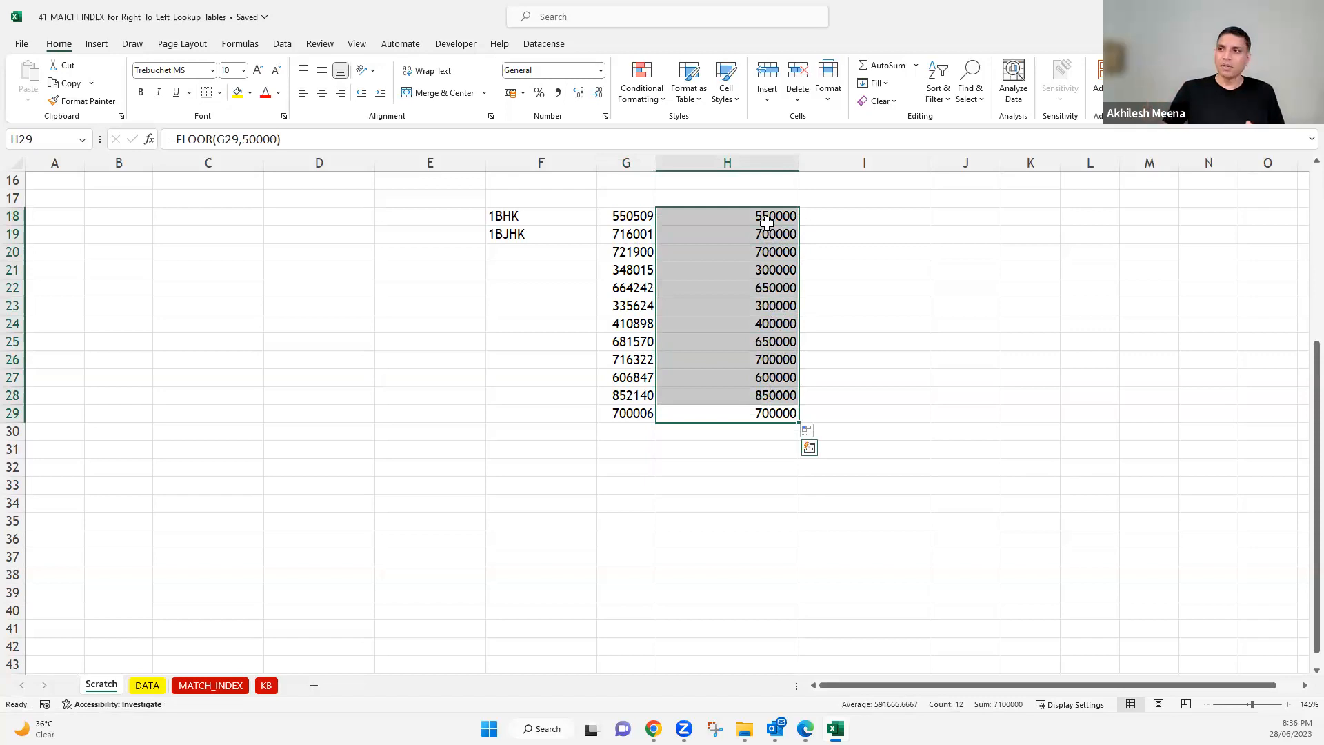
{"action": "left_click_drag", "start_coordinate": [626, 217], "coordinate": [630, 417]}
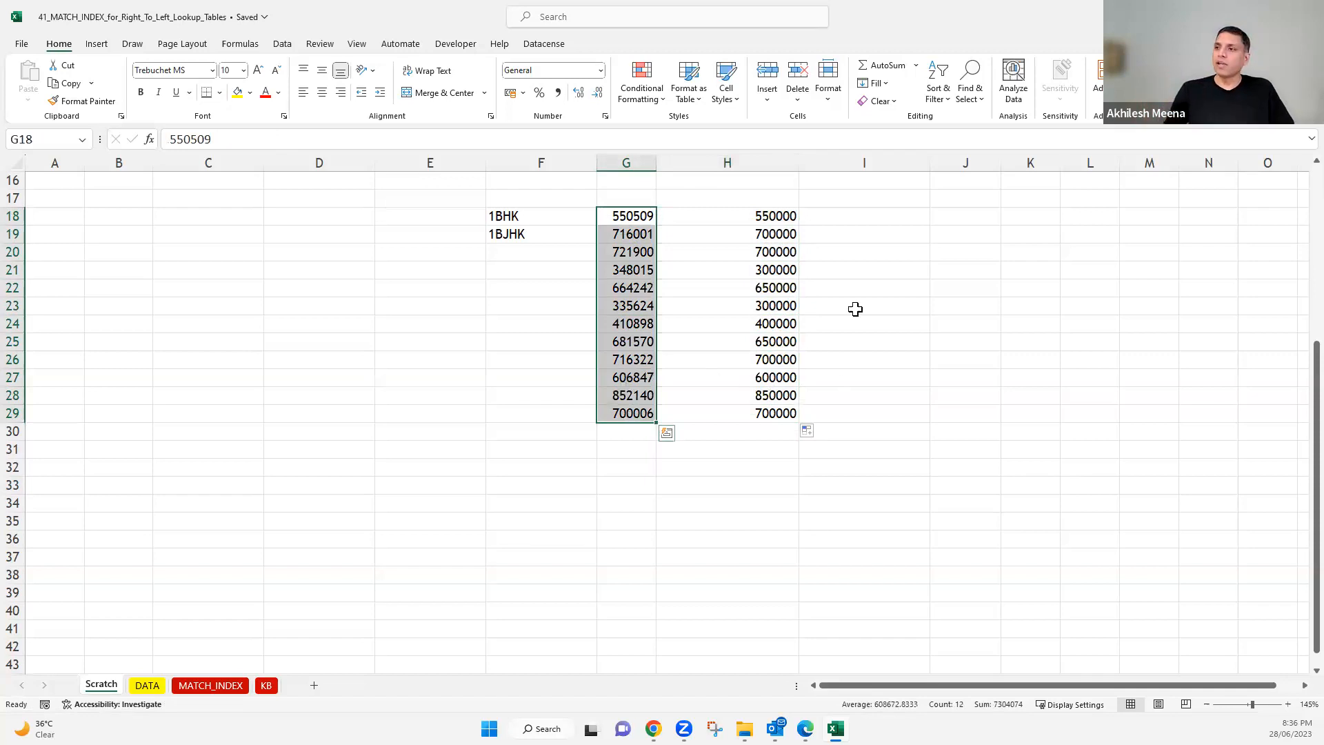
- Round the G18 price up to the nearest 50000 in I18 with the formula =CEILING(G18,50000)
{"action": "left_click", "coordinate": [863, 229]}
{"action": "left_click", "coordinate": [831, 217]}
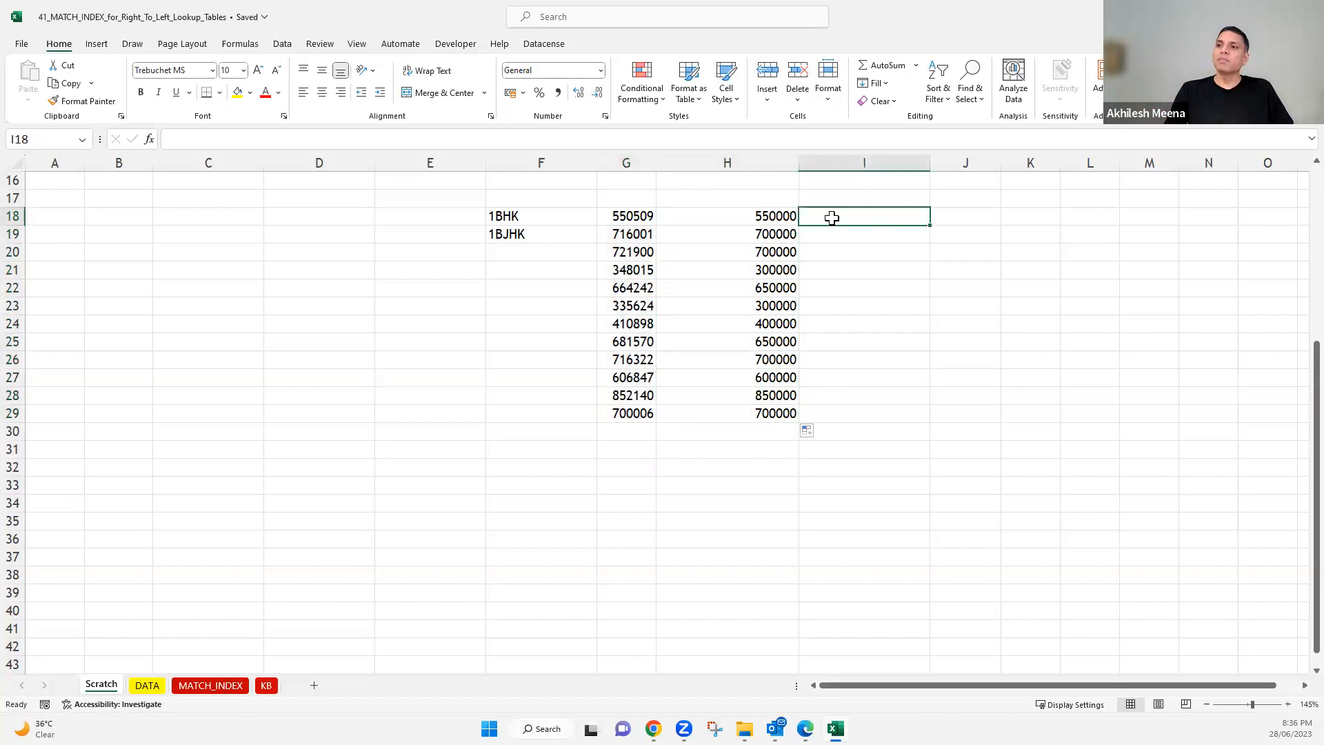
{"action": "type", "text": "=ce"}
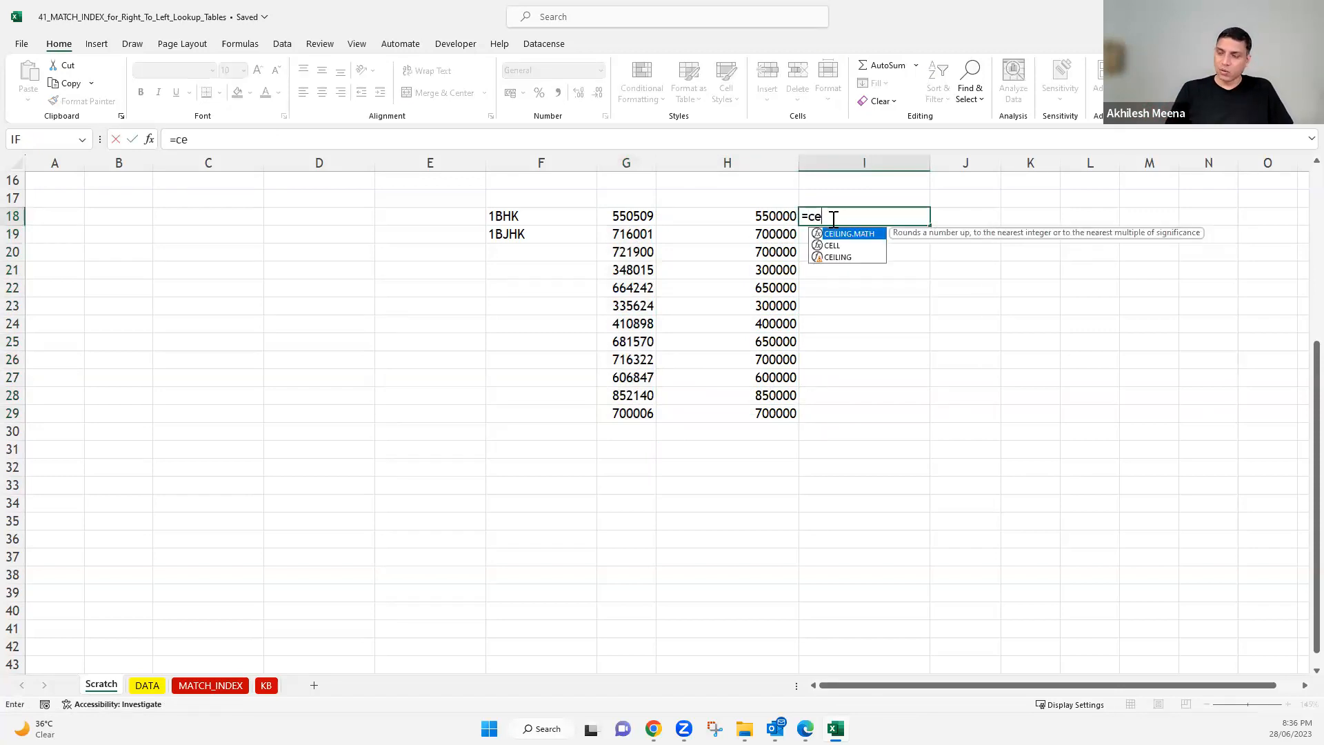
{"action": "key", "text": "Down"}
{"action": "key", "text": "Down"}
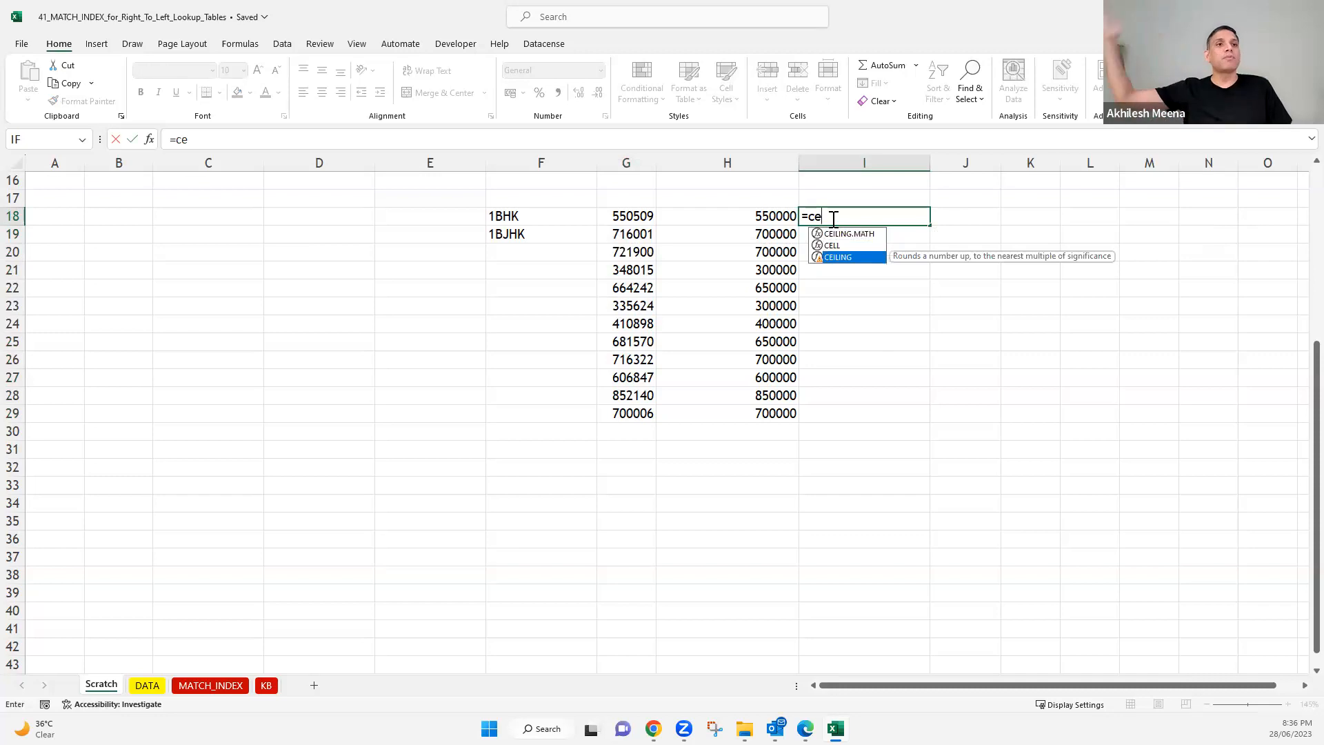
{"action": "key", "text": "Tab"}
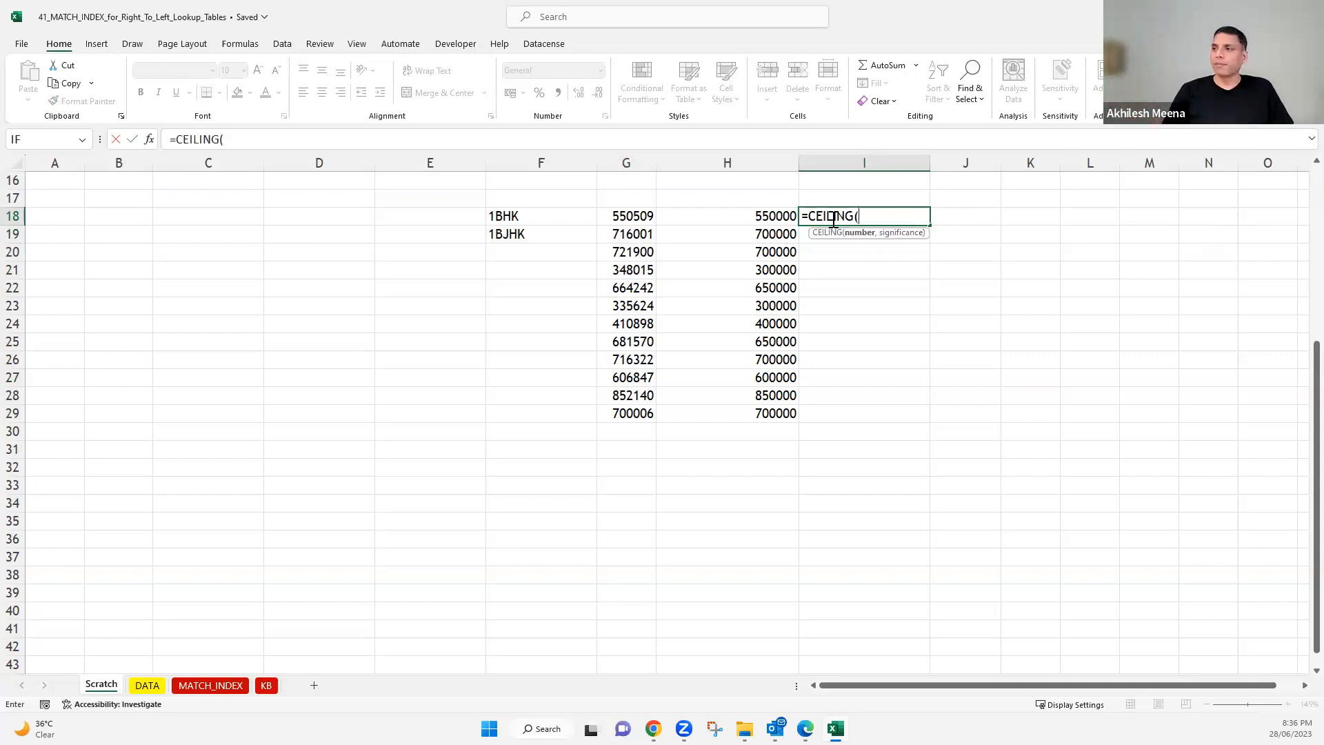
{"action": "left_click", "coordinate": [635, 212]}
{"action": "type", "text": ",500"}
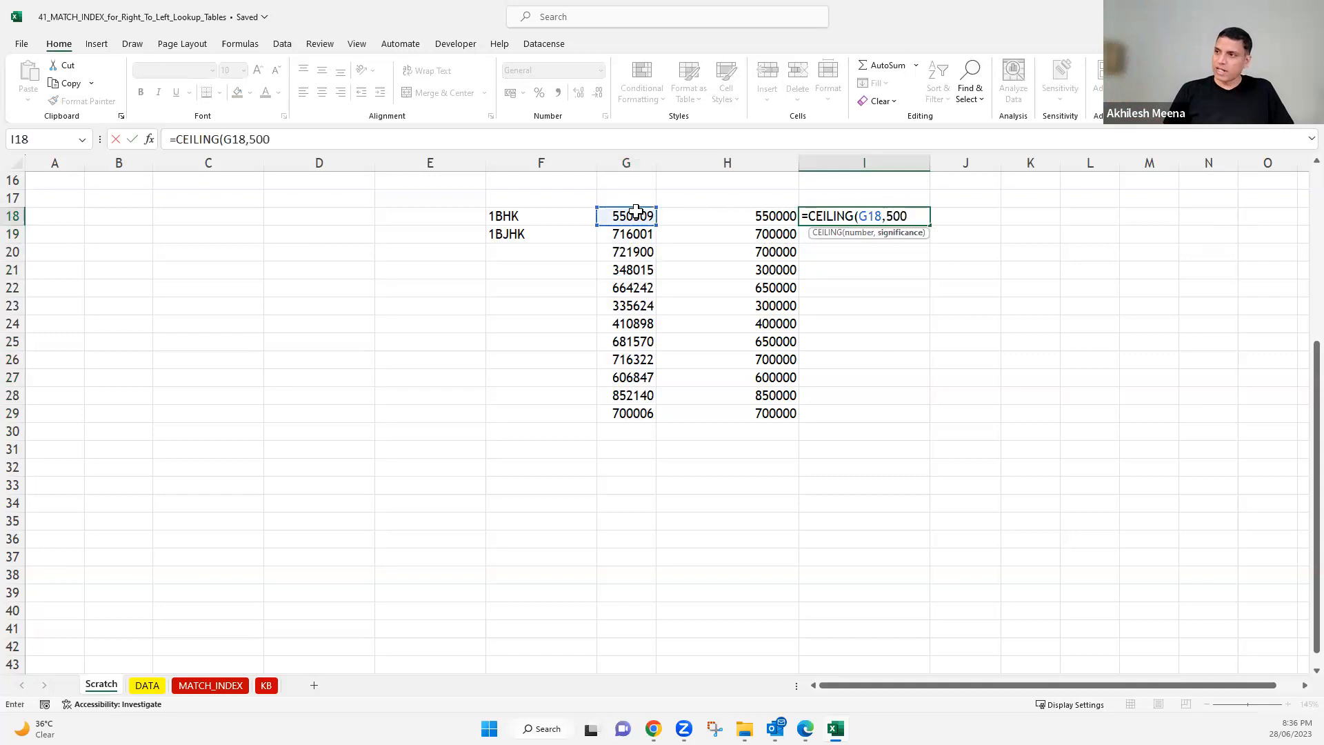
{"action": "type", "text": "00"}
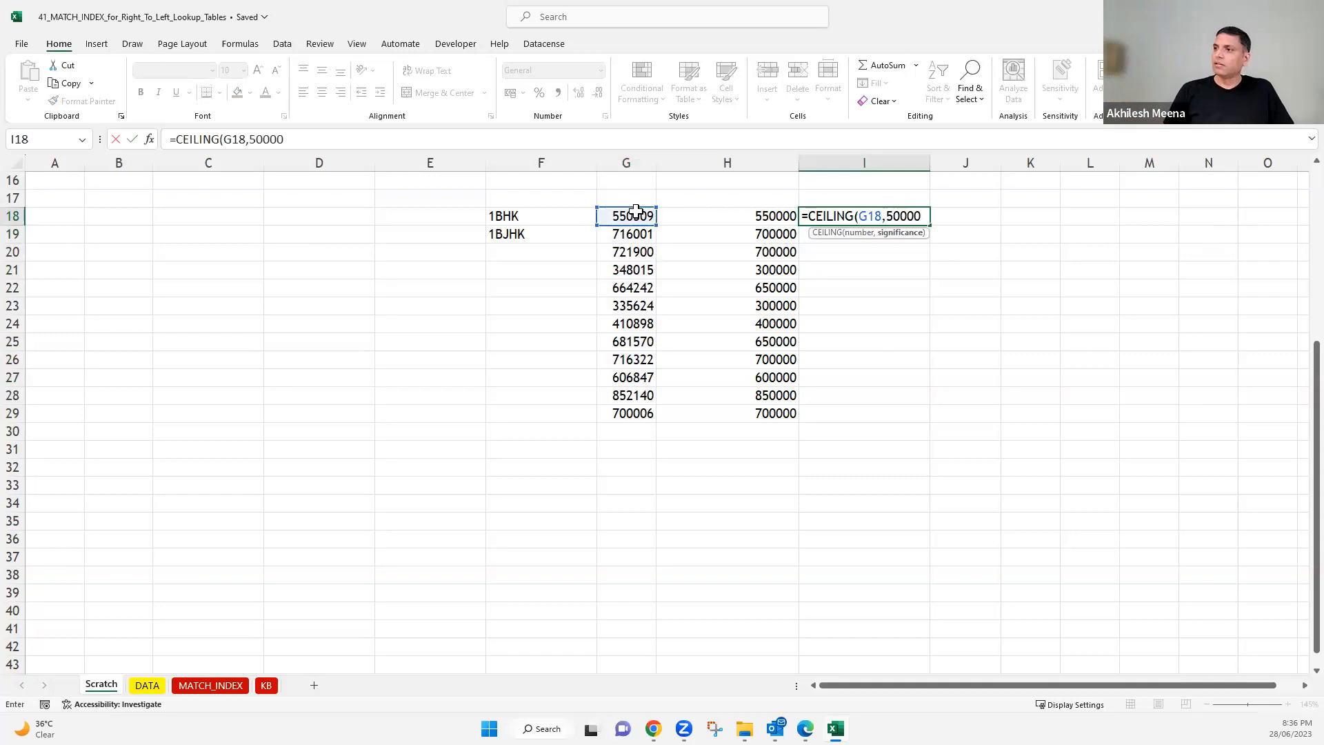
{"action": "key", "text": "Return"}
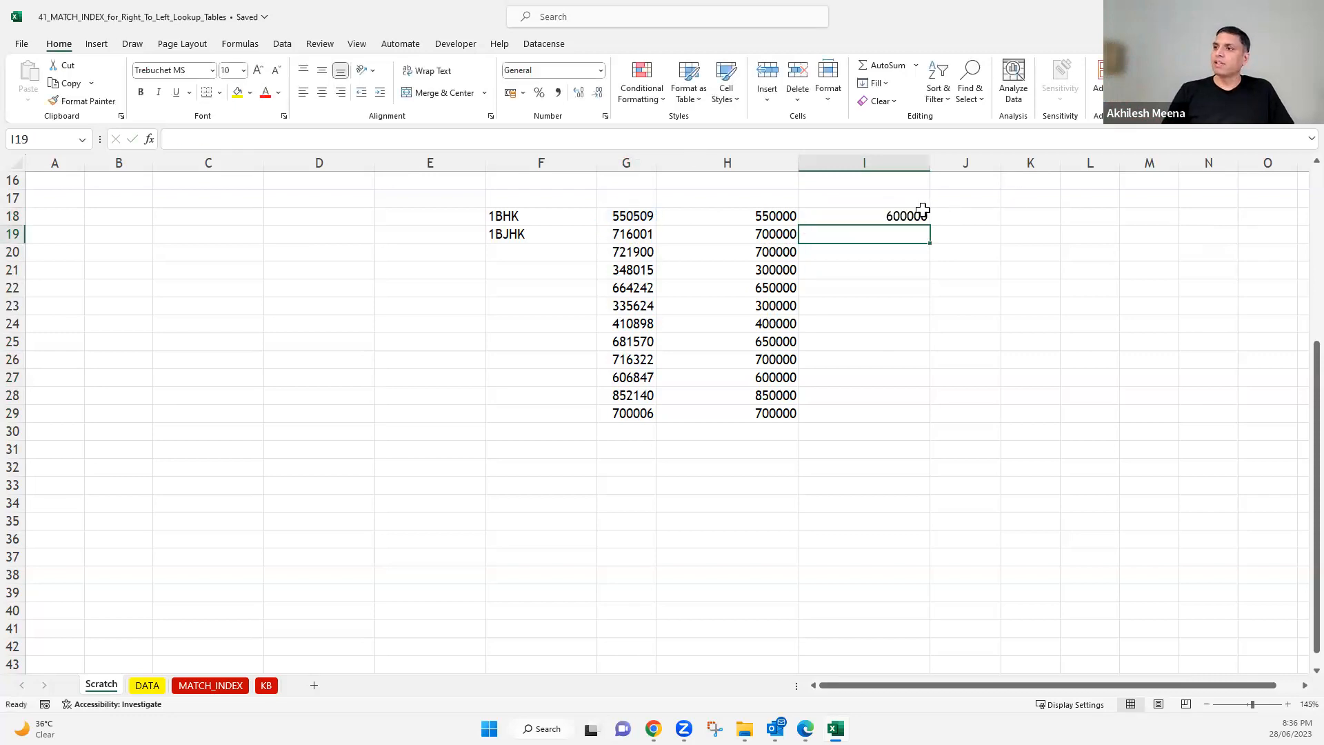
- Fill the CEILING formula from I18 down to I29 and check the FLOOR formulas in H22 and H18
{"action": "left_click", "coordinate": [920, 214]}
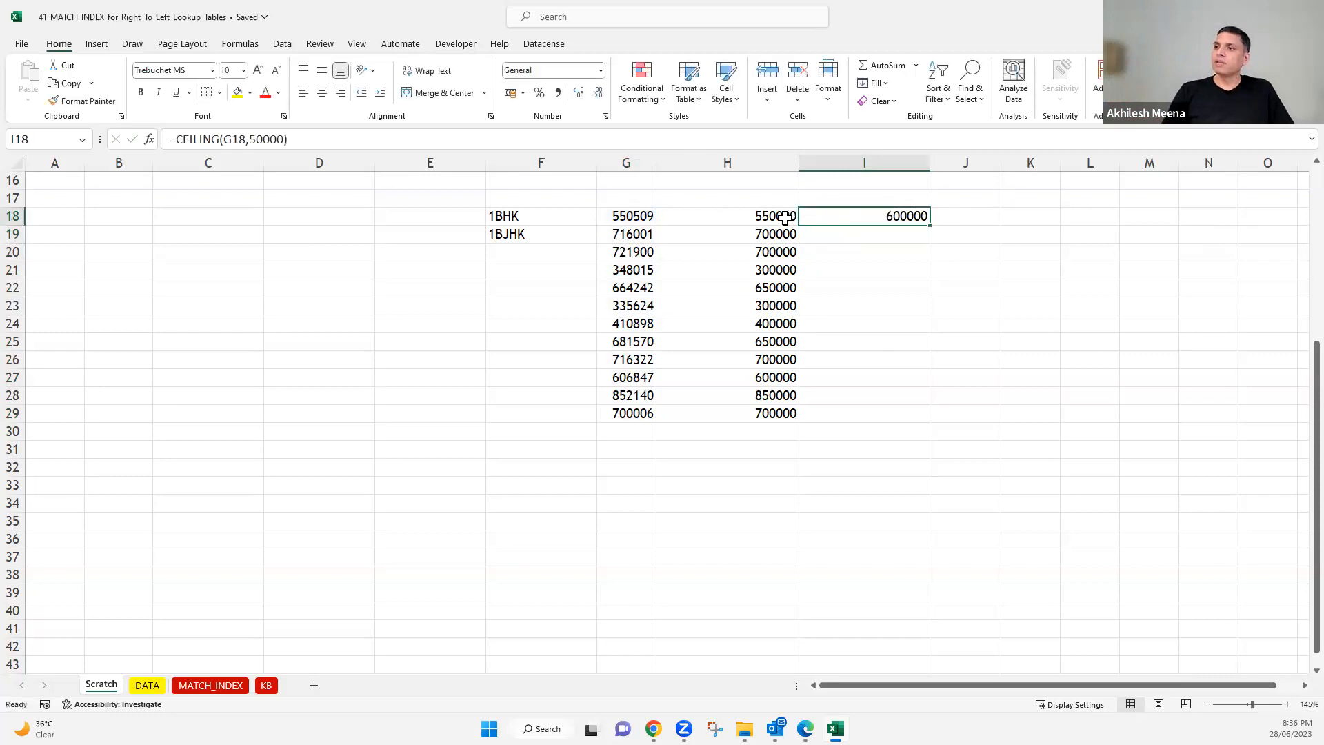
{"action": "double_click", "coordinate": [929, 225]}
{"action": "left_click", "coordinate": [867, 193]}
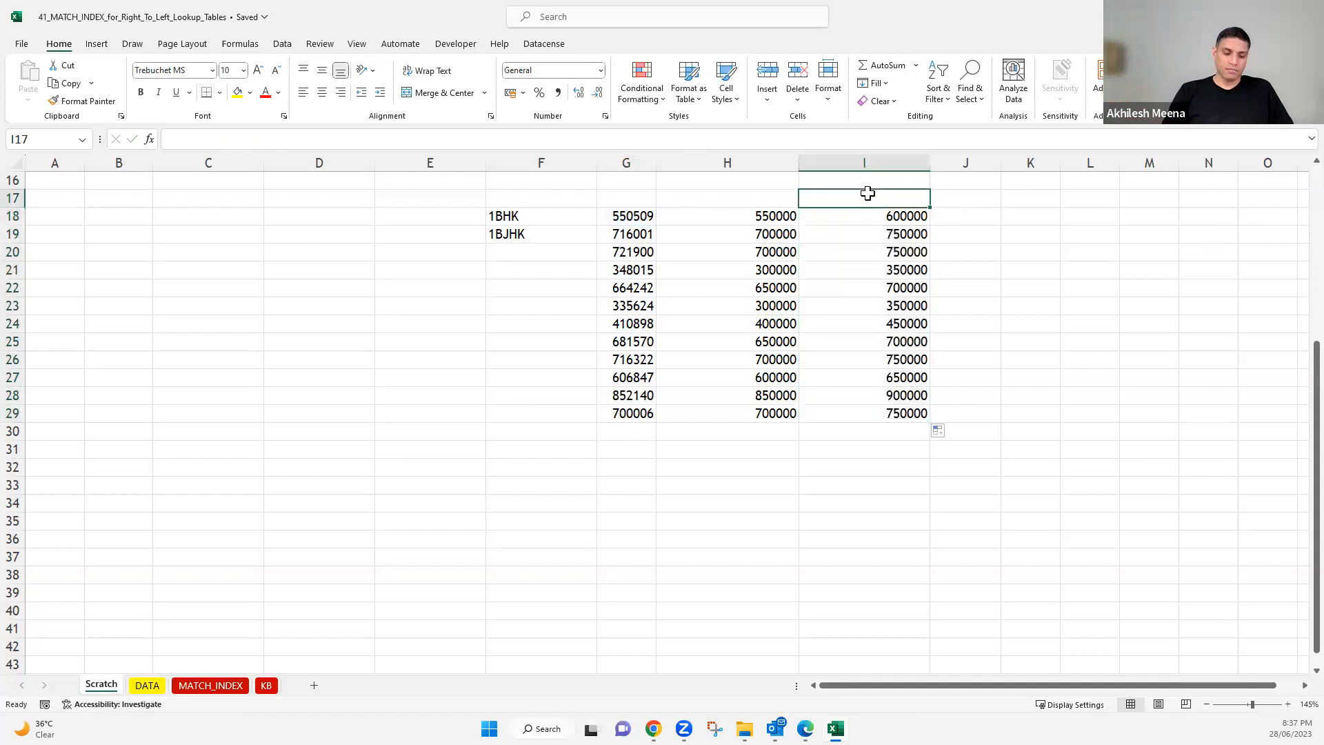
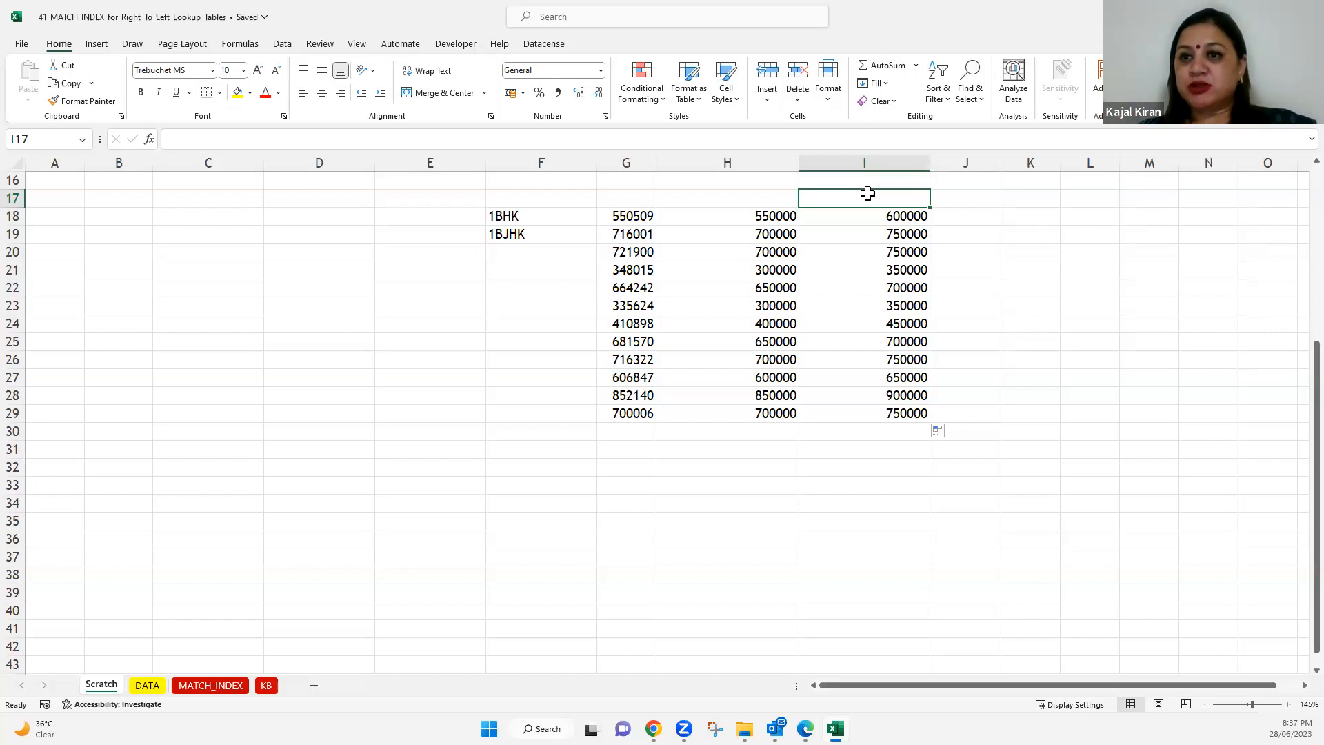
{"action": "left_click", "coordinate": [793, 290]}
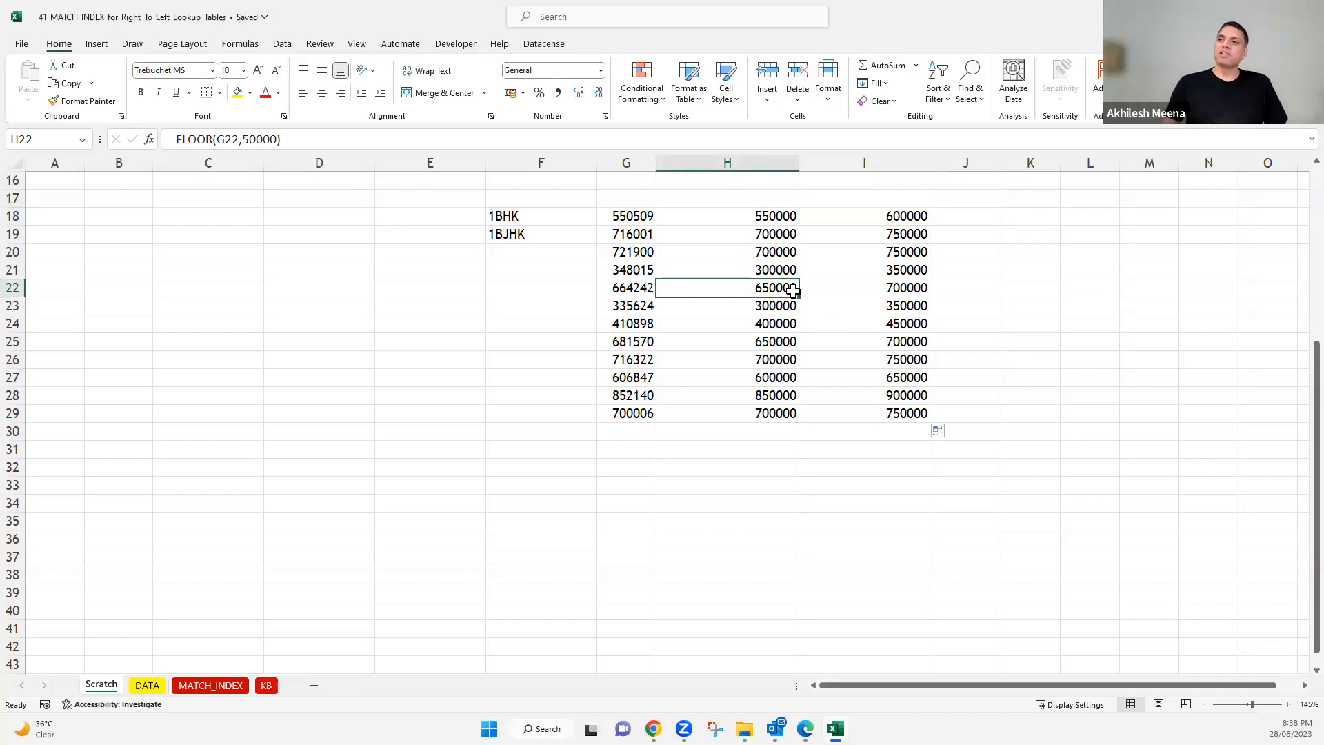
{"action": "left_click", "coordinate": [767, 218]}
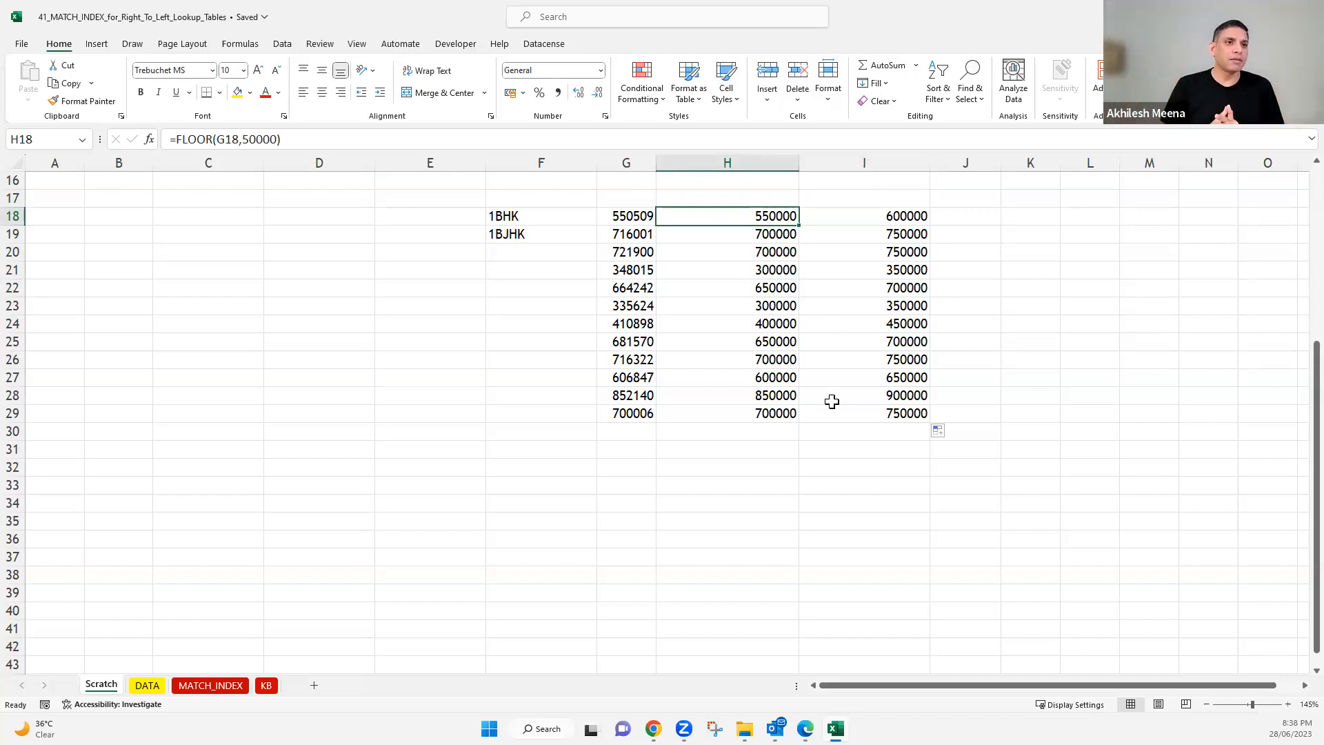
- Enter the sample prices 550519 in C18 and 550726 in C19
{"action": "left_click", "coordinate": [178, 218]}
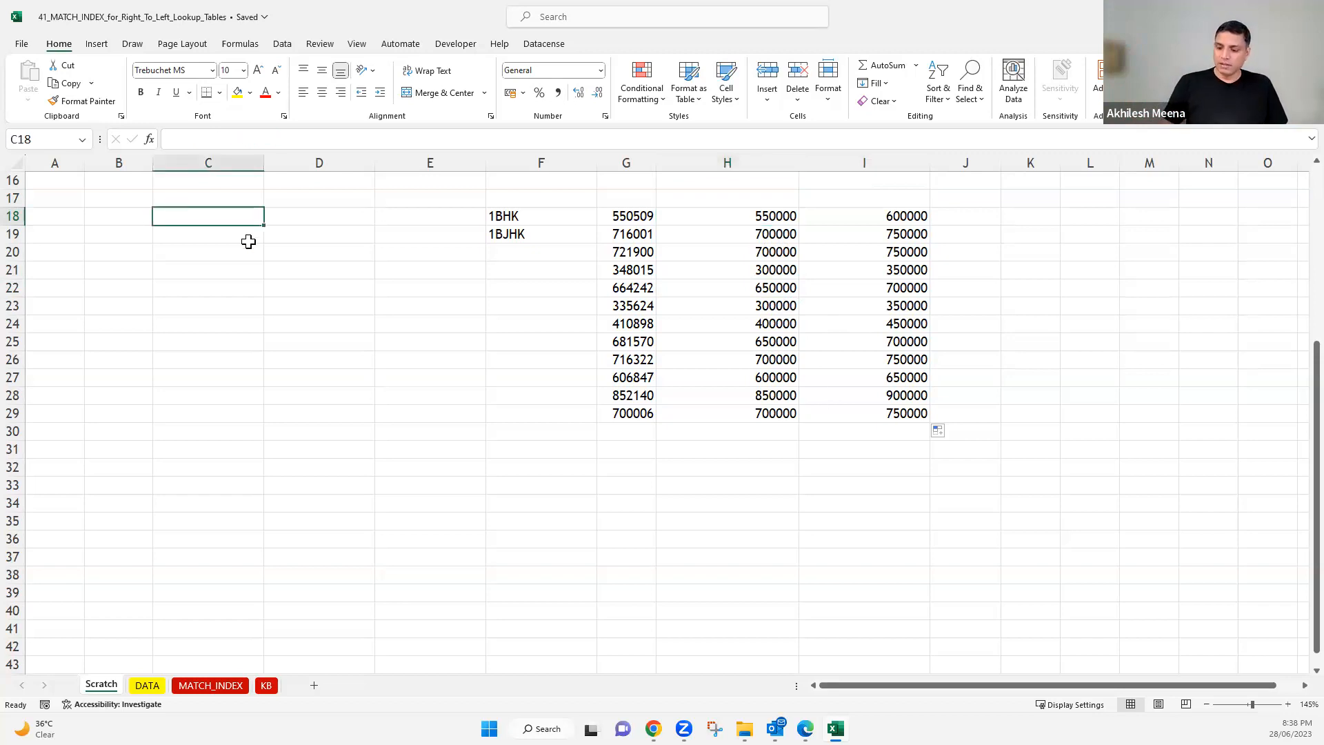
{"action": "type", "text": "550519"}
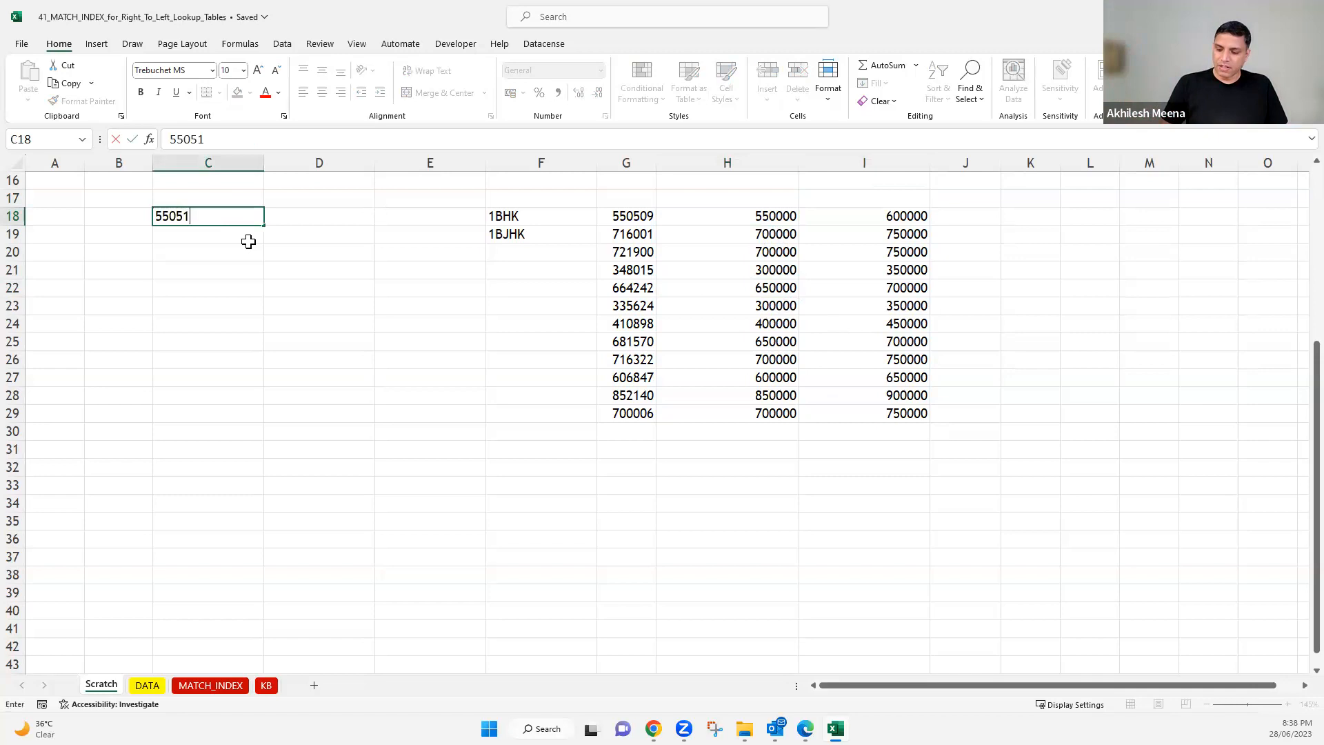
{"action": "key", "text": "Return"}
{"action": "type", "text": "550"}
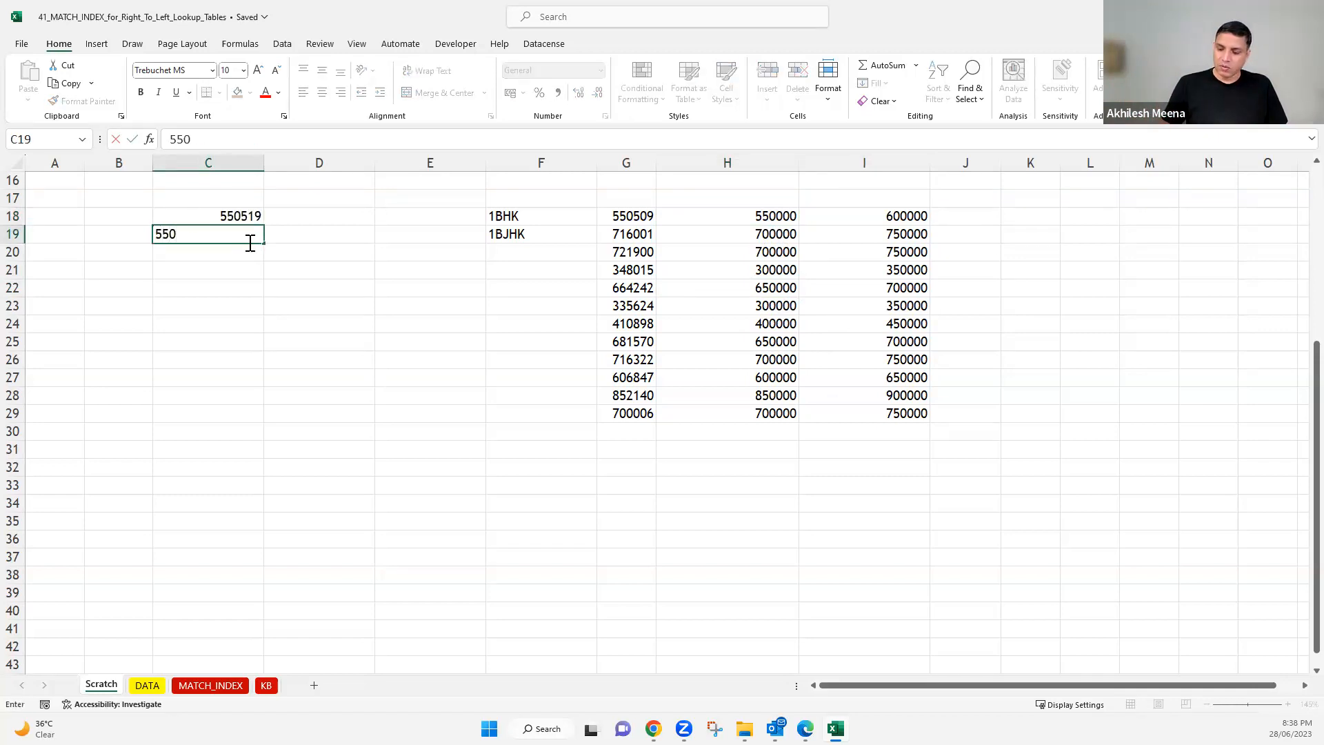
{"action": "type", "text": "726"}
{"action": "key", "text": "Return"}
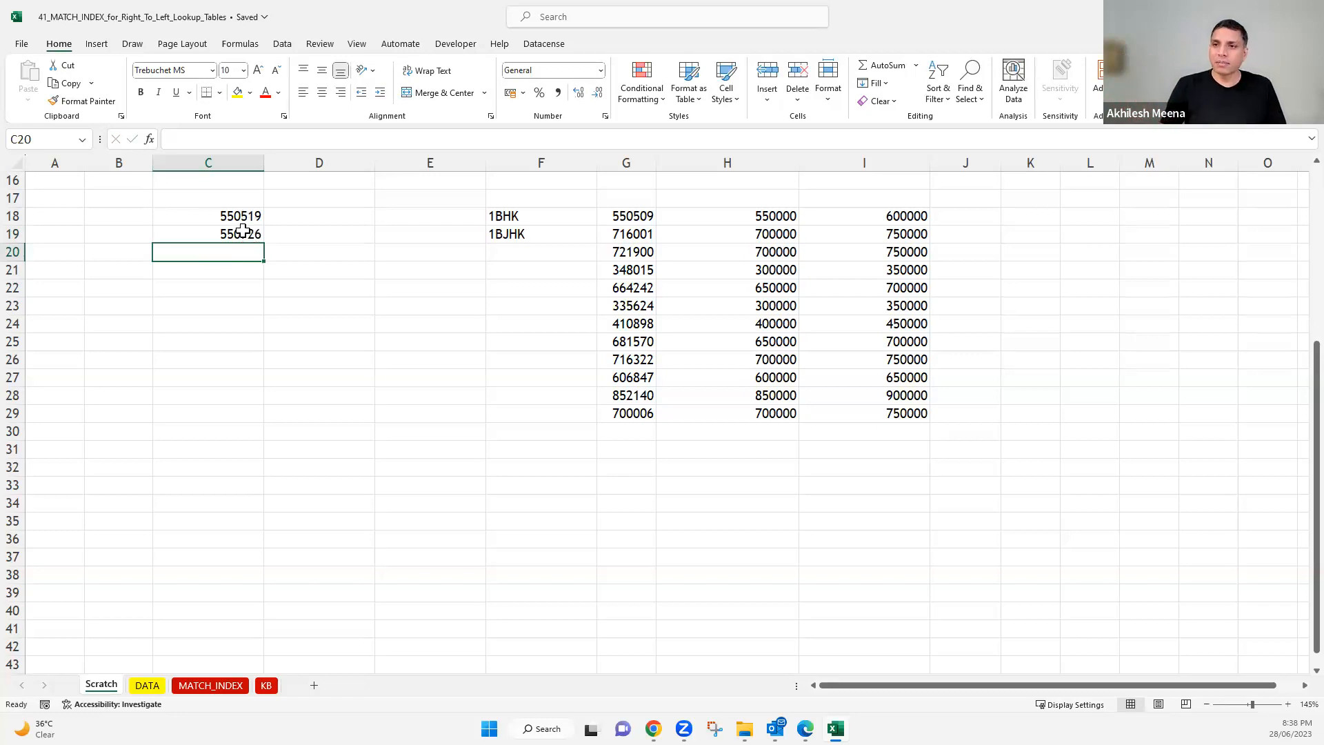
- Compare the sample prices in C18:C19 with the FLOOR price bands in H18:H29
{"action": "left_click_drag", "start_coordinate": [241, 216], "coordinate": [240, 235]}
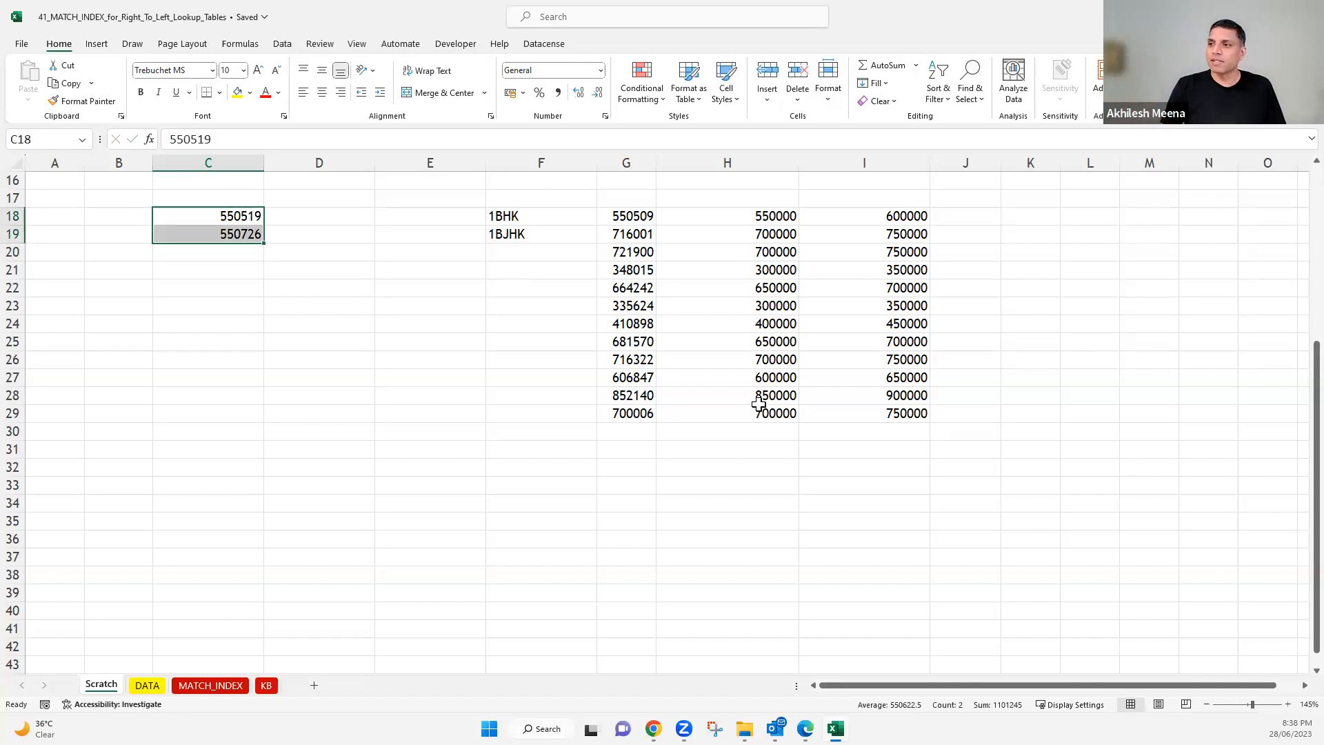
{"action": "left_click_drag", "start_coordinate": [764, 217], "coordinate": [761, 418]}
{"action": "left_click", "coordinate": [766, 378]}
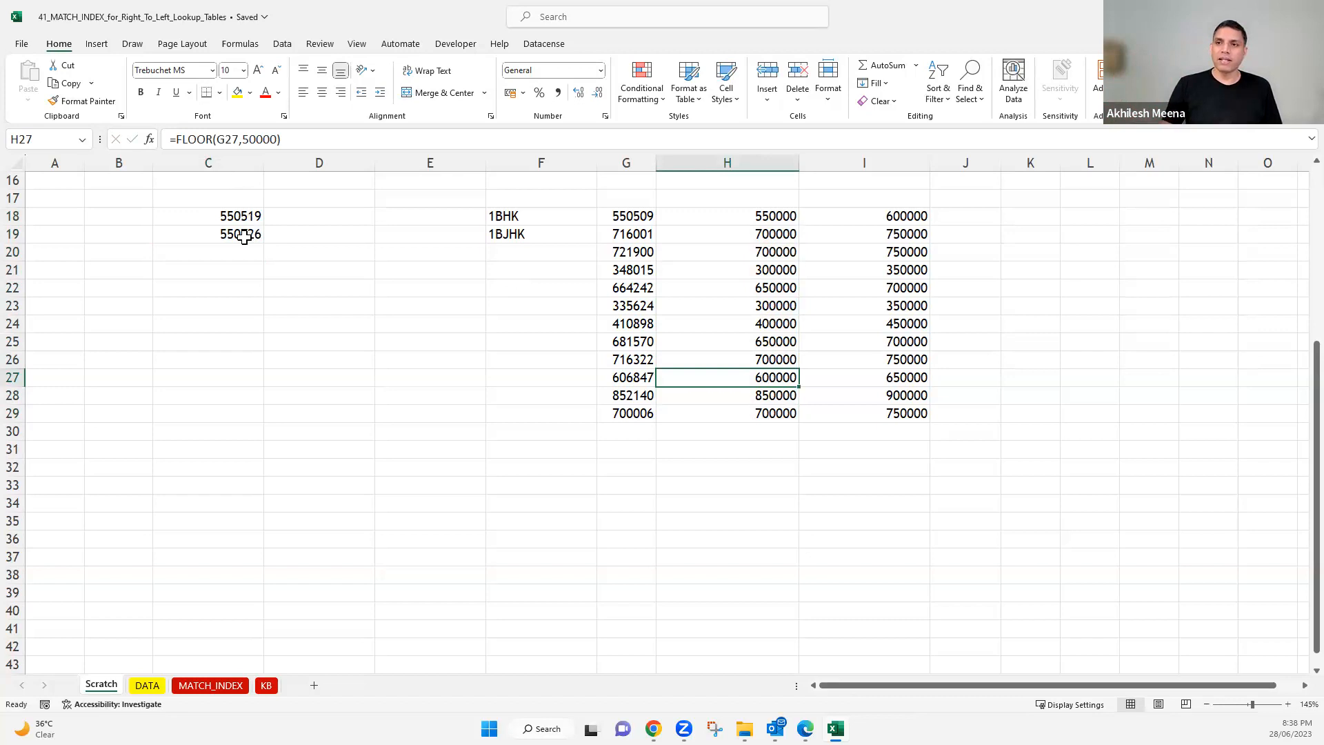
{"action": "left_click_drag", "start_coordinate": [242, 216], "coordinate": [244, 236]}
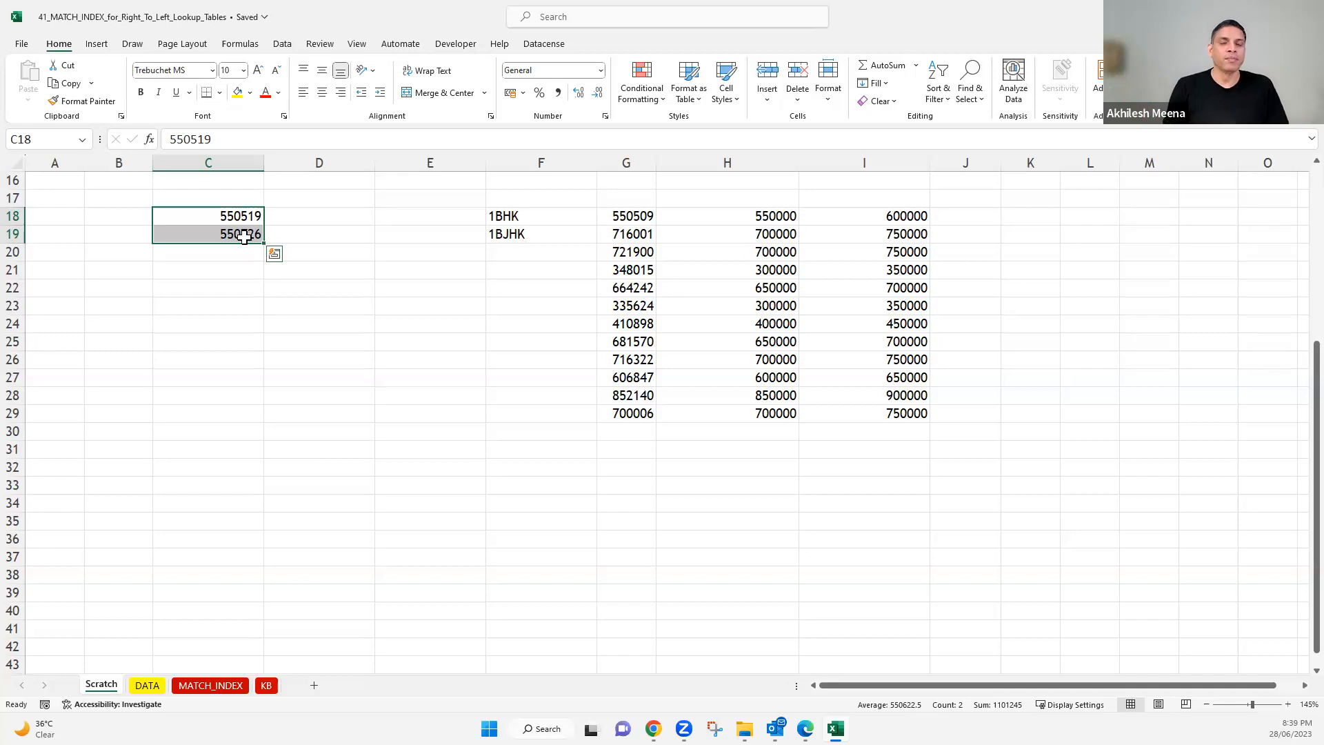
{"action": "left_click", "coordinate": [449, 278]}
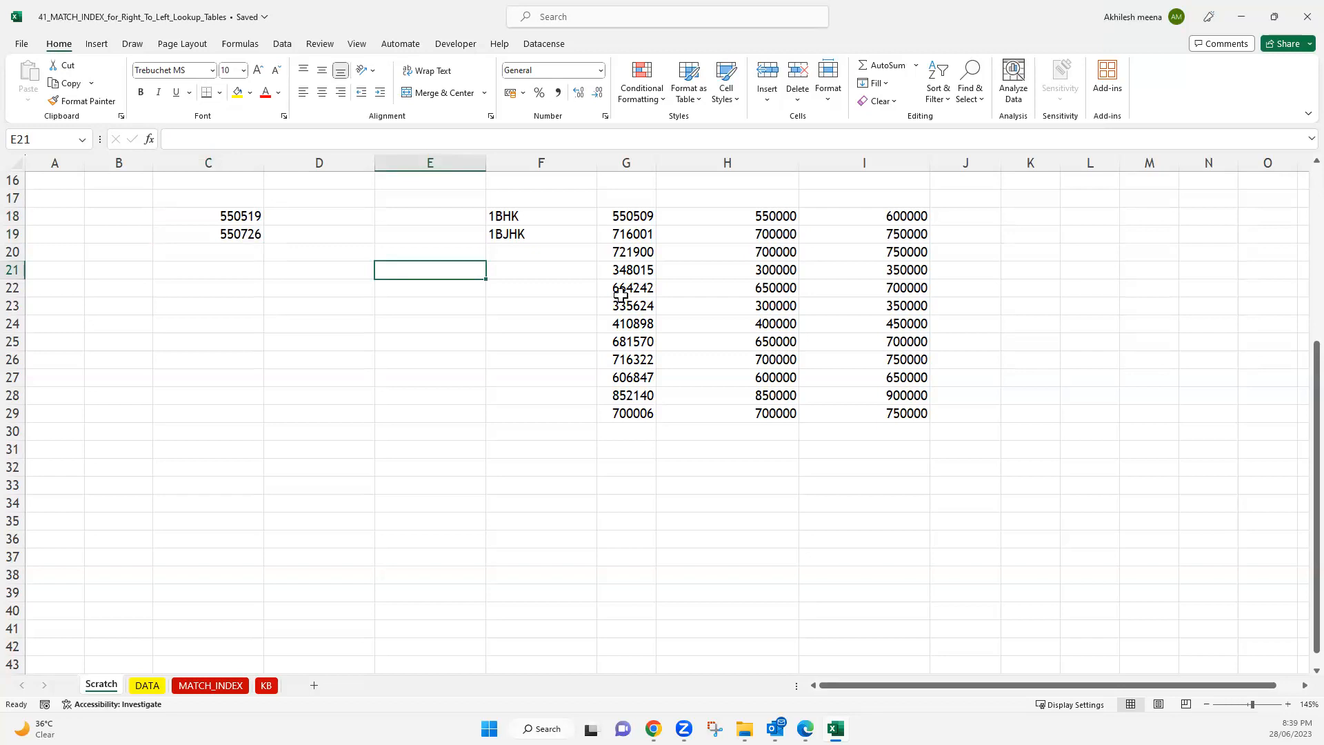
- Examine how the G28 price is rounded by the FLOOR formula in H28 and the CEILING formula in I28, leaving both unedited
{"action": "left_click", "coordinate": [630, 395]}
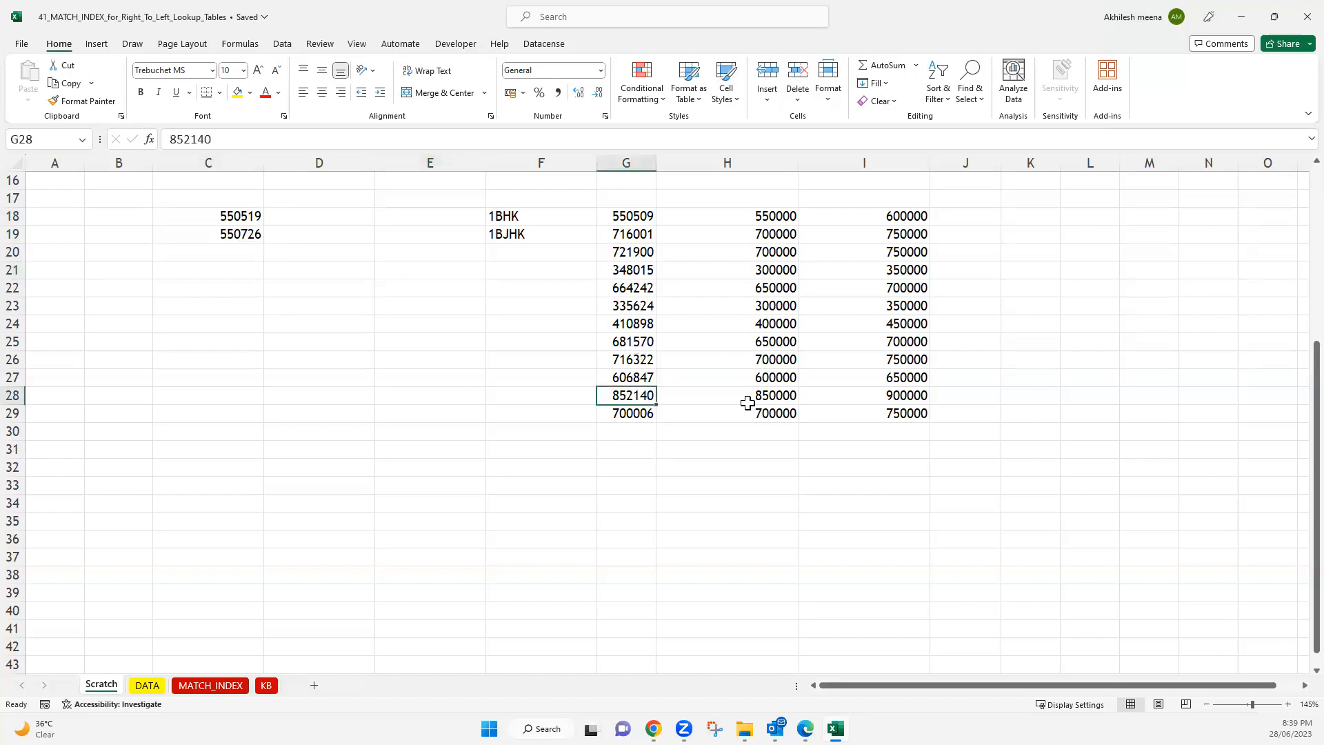
{"action": "left_click", "coordinate": [870, 394]}
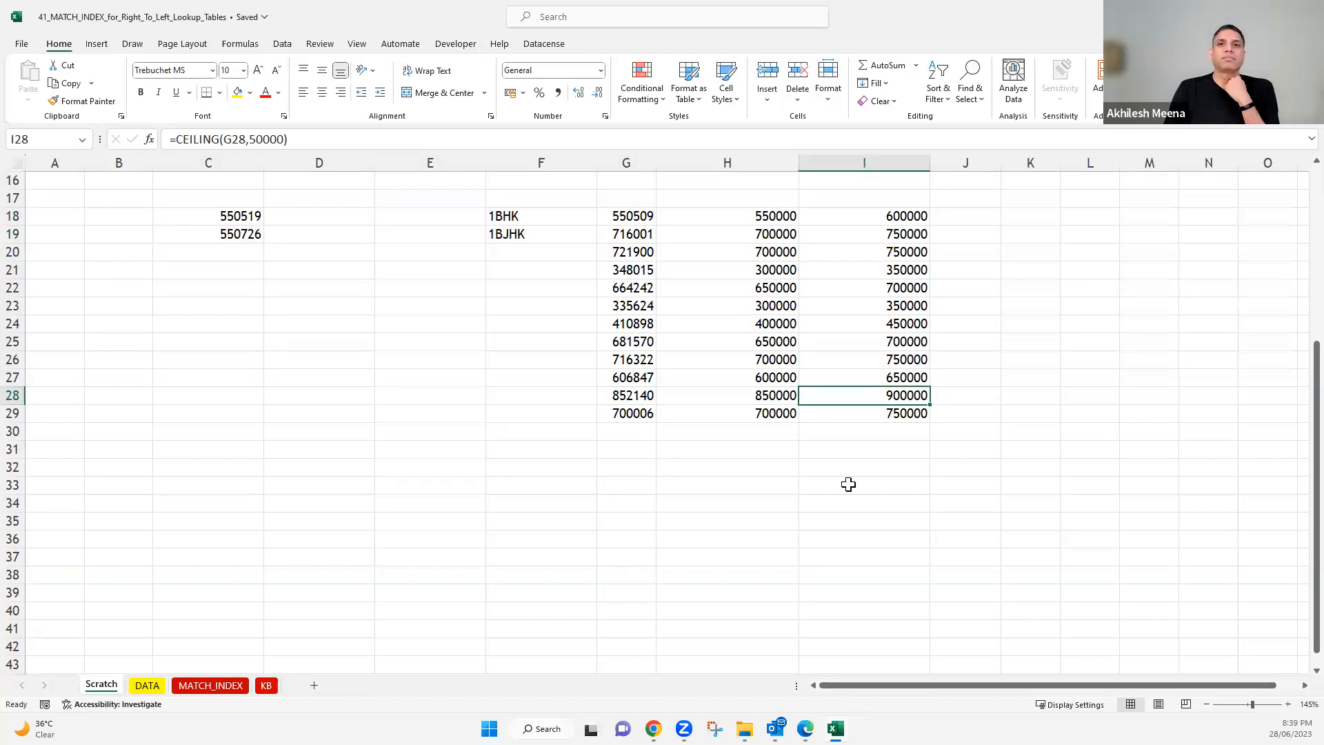
{"action": "left_click", "coordinate": [772, 398]}
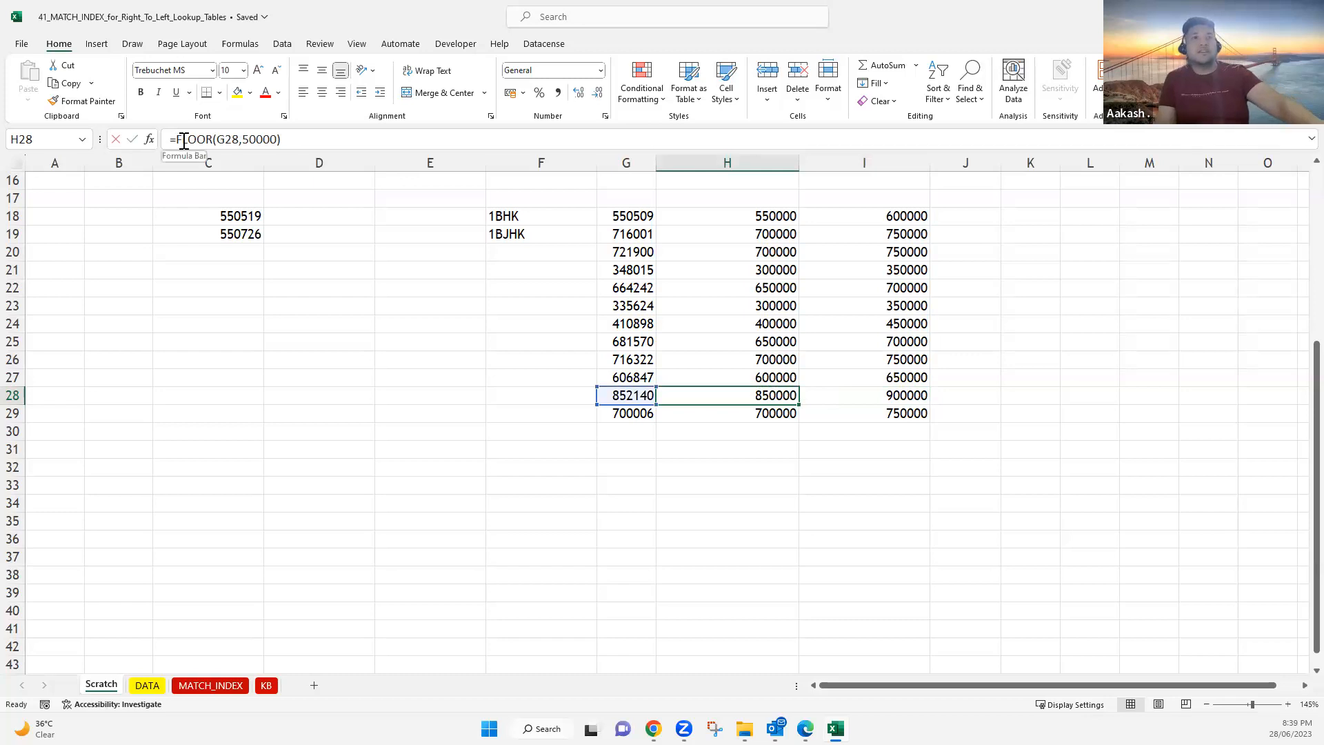
{"action": "double_click", "coordinate": [209, 140]}
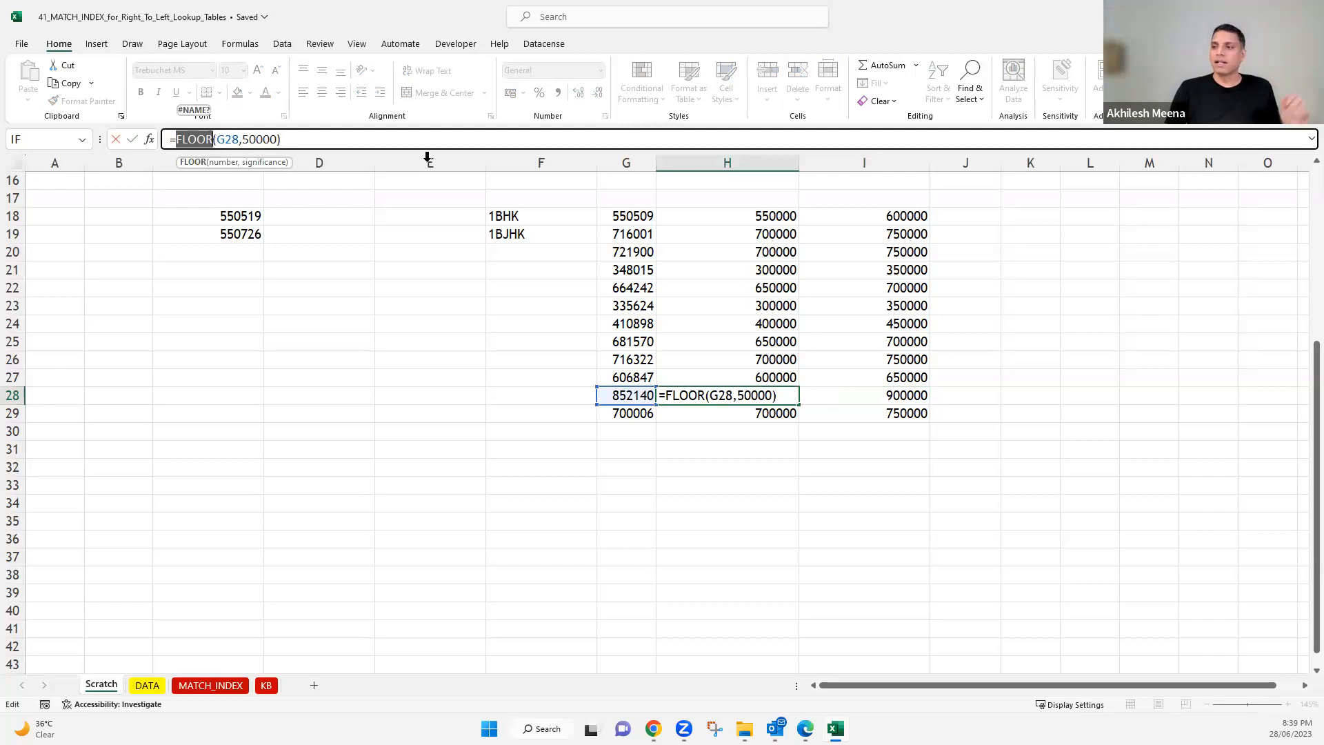
{"action": "key", "text": "Escape"}
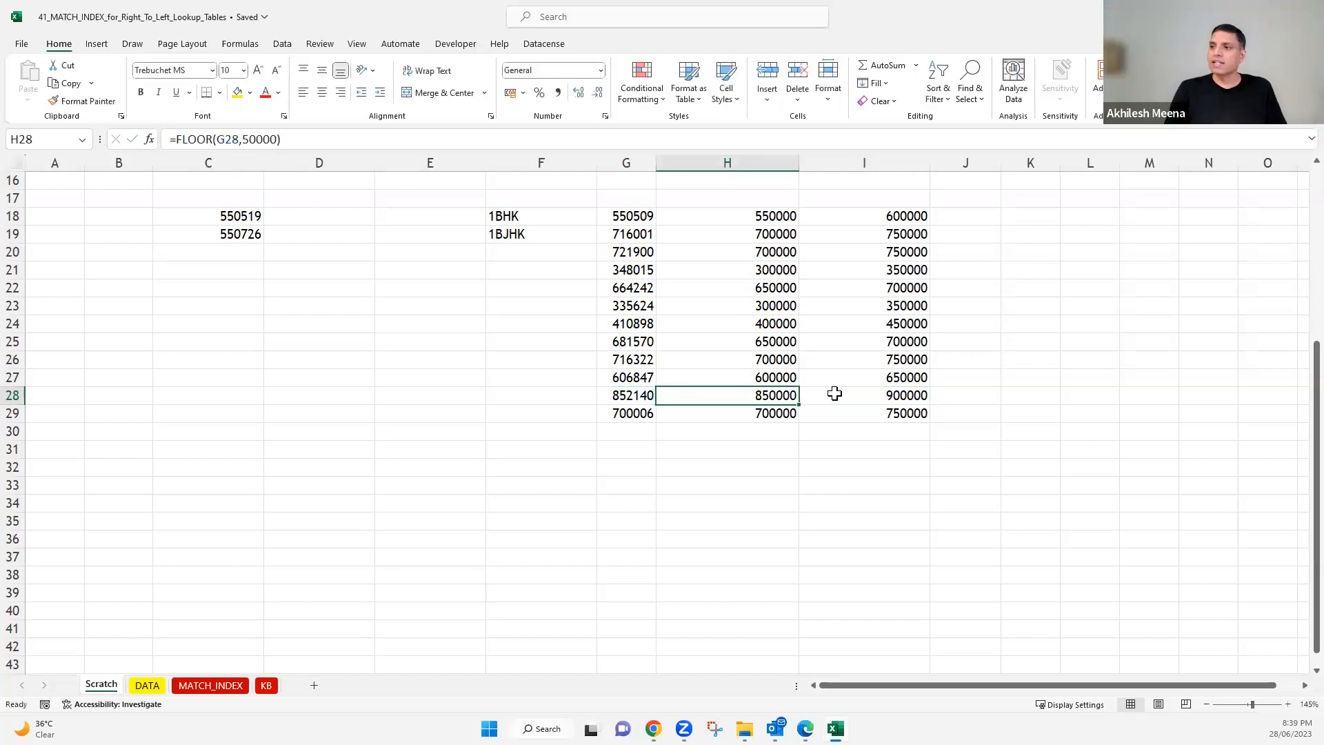
{"action": "key", "text": "Right"}
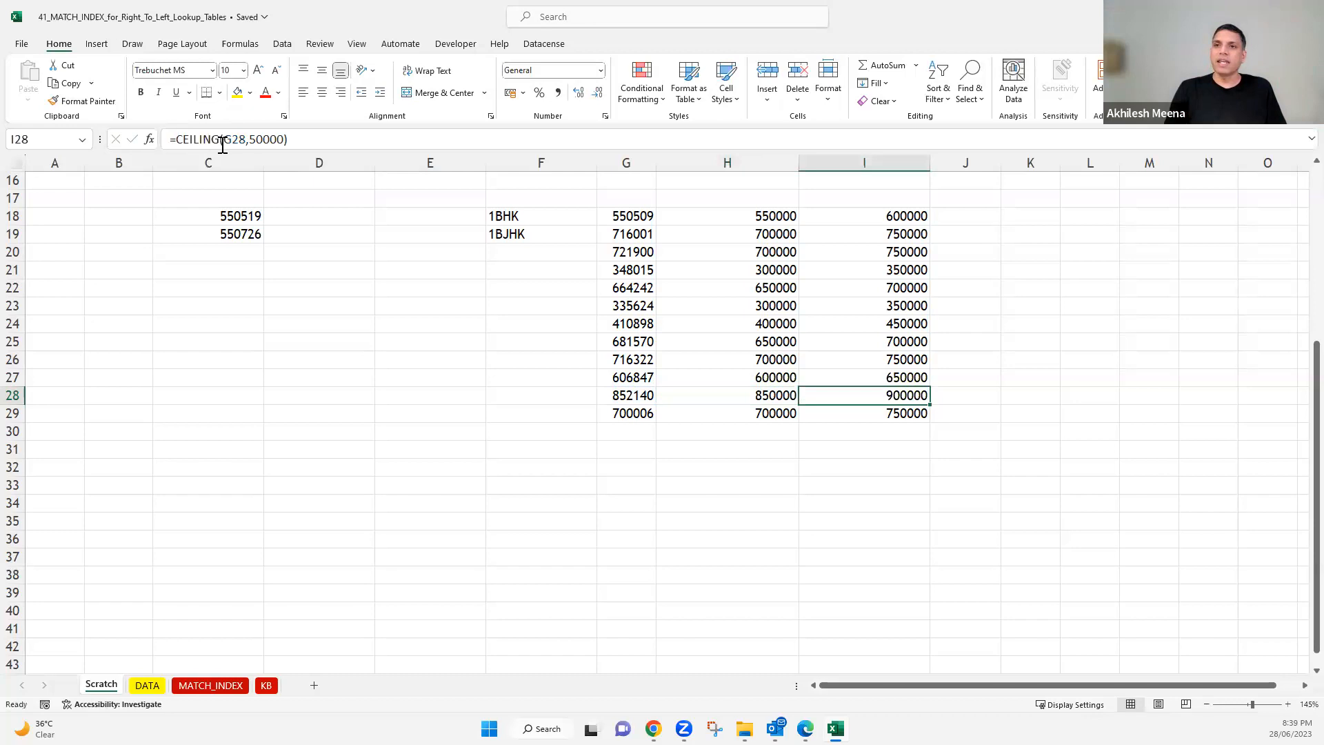
{"action": "double_click", "coordinate": [223, 142]}
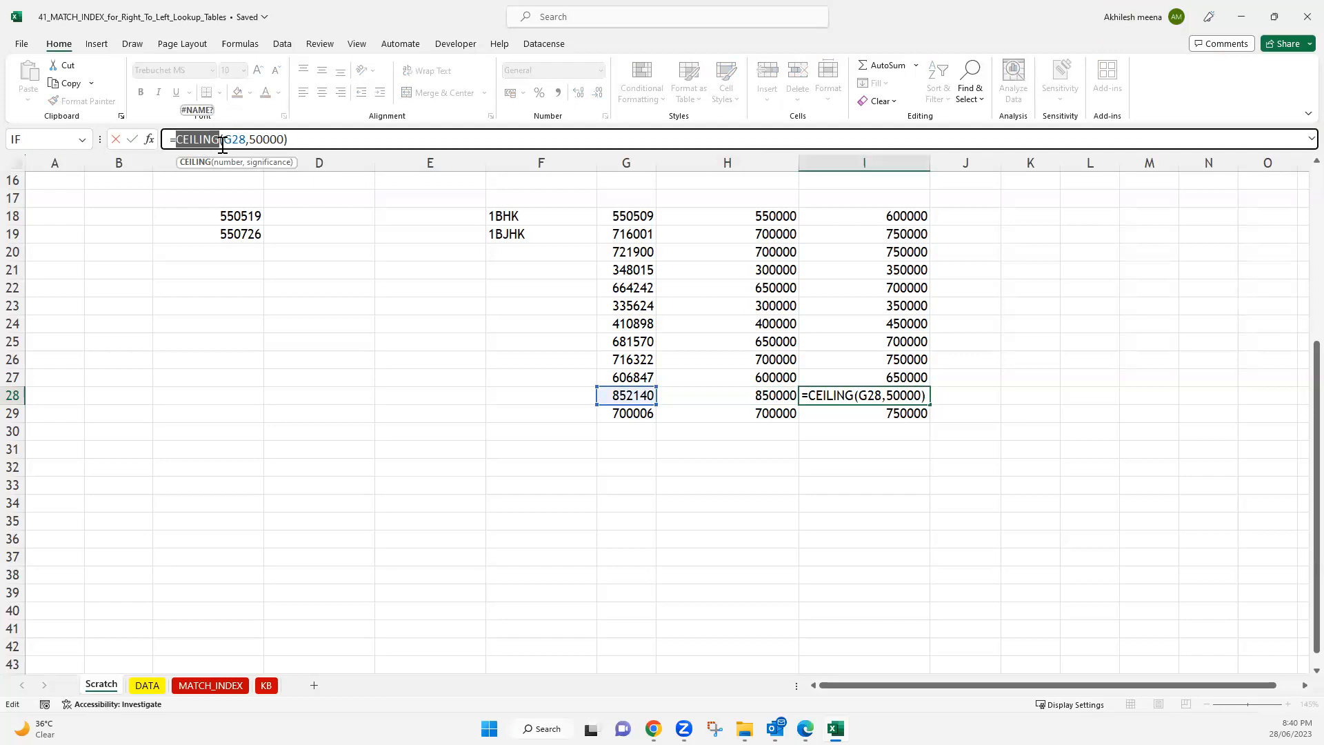
{"action": "key", "text": "Escape"}
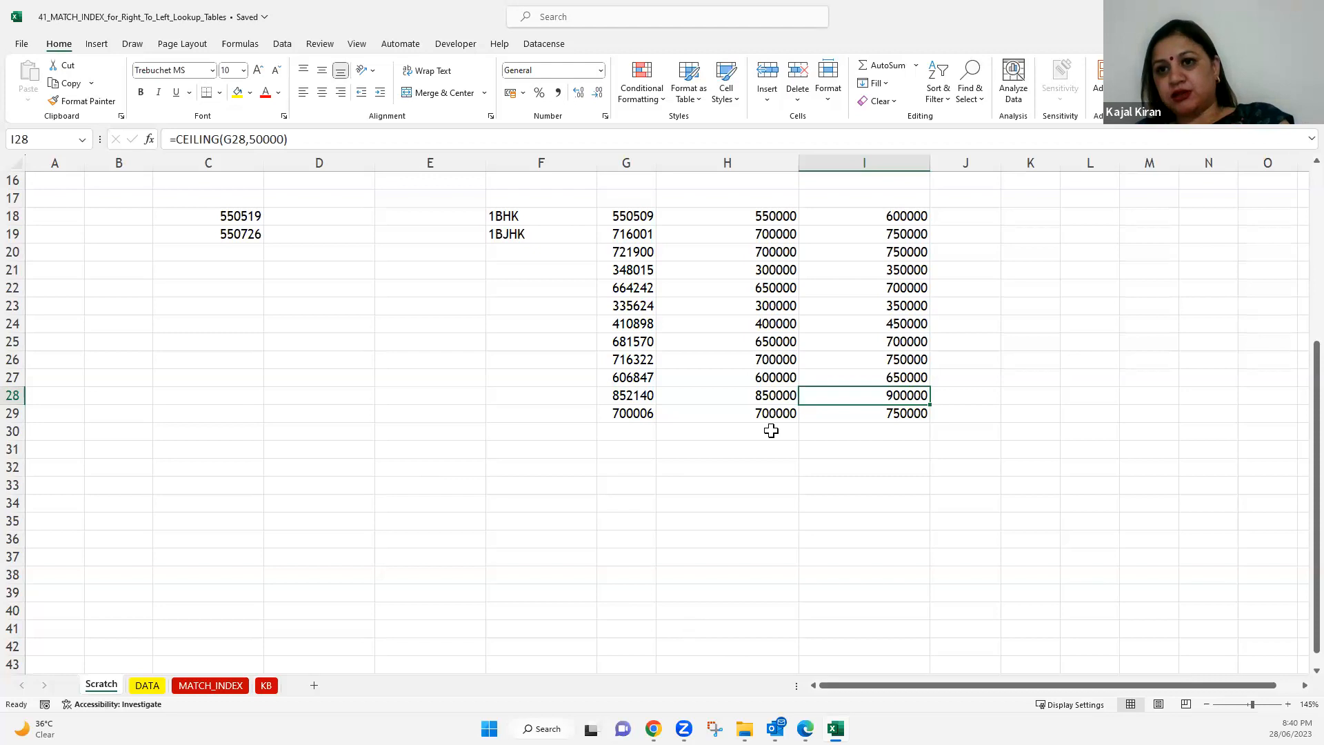
- Try filling the 1BJHK label from F19 down to F27, and undo the fill
{"action": "left_click", "coordinate": [886, 84]}
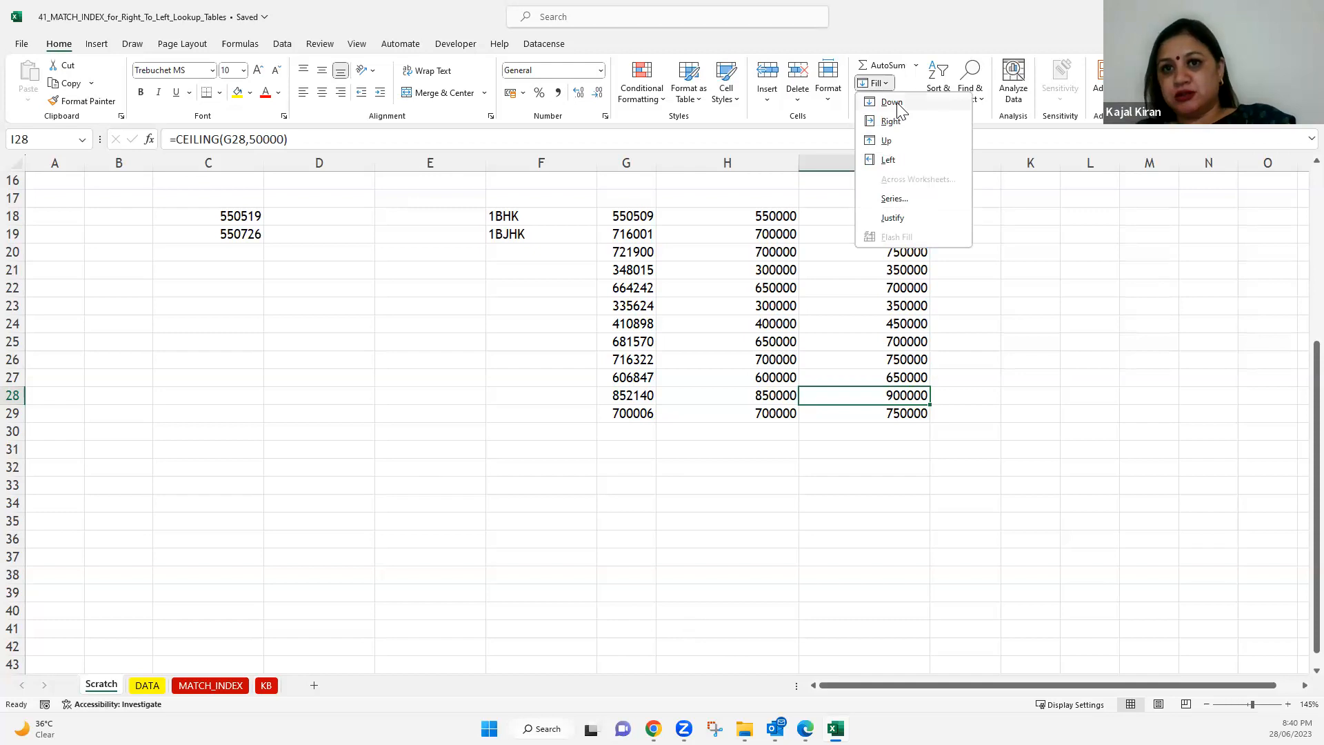
{"action": "left_click", "coordinate": [334, 310]}
{"action": "left_click_drag", "start_coordinate": [501, 234], "coordinate": [519, 387]}
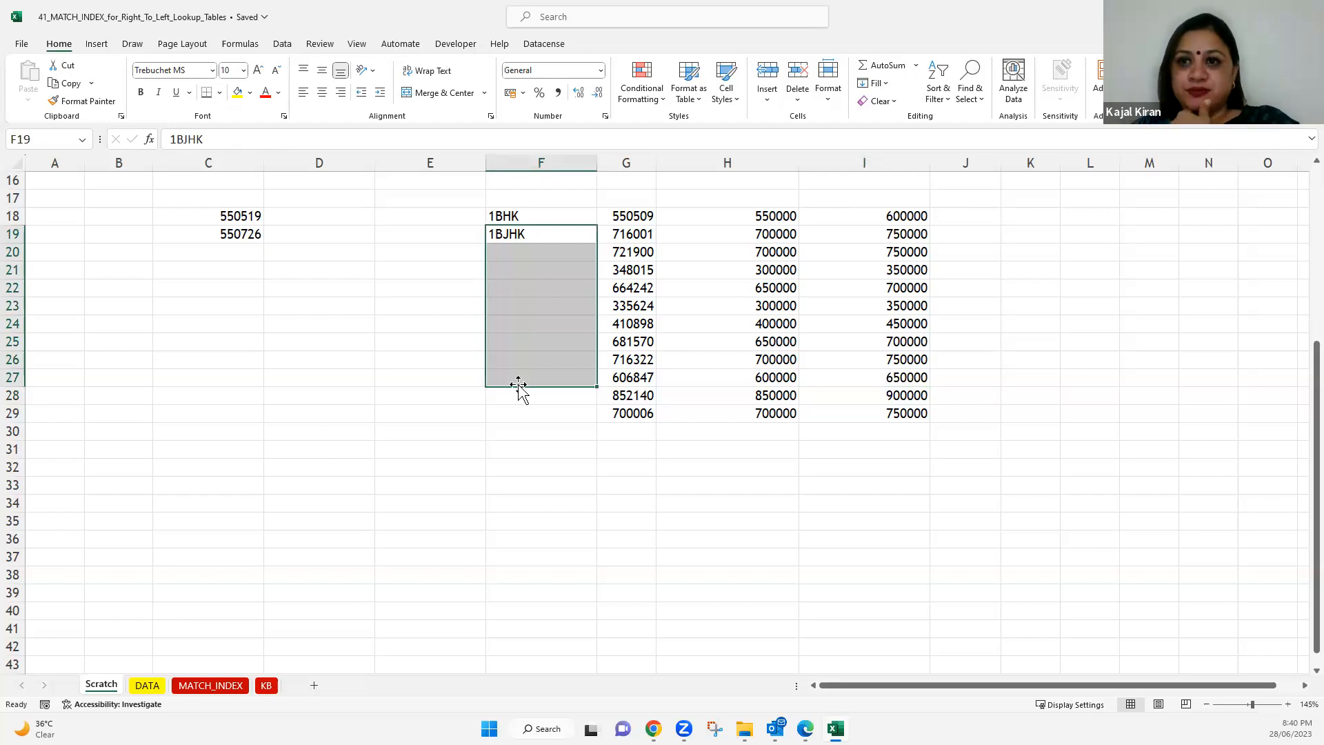
{"action": "key", "text": "ctrl+d"}
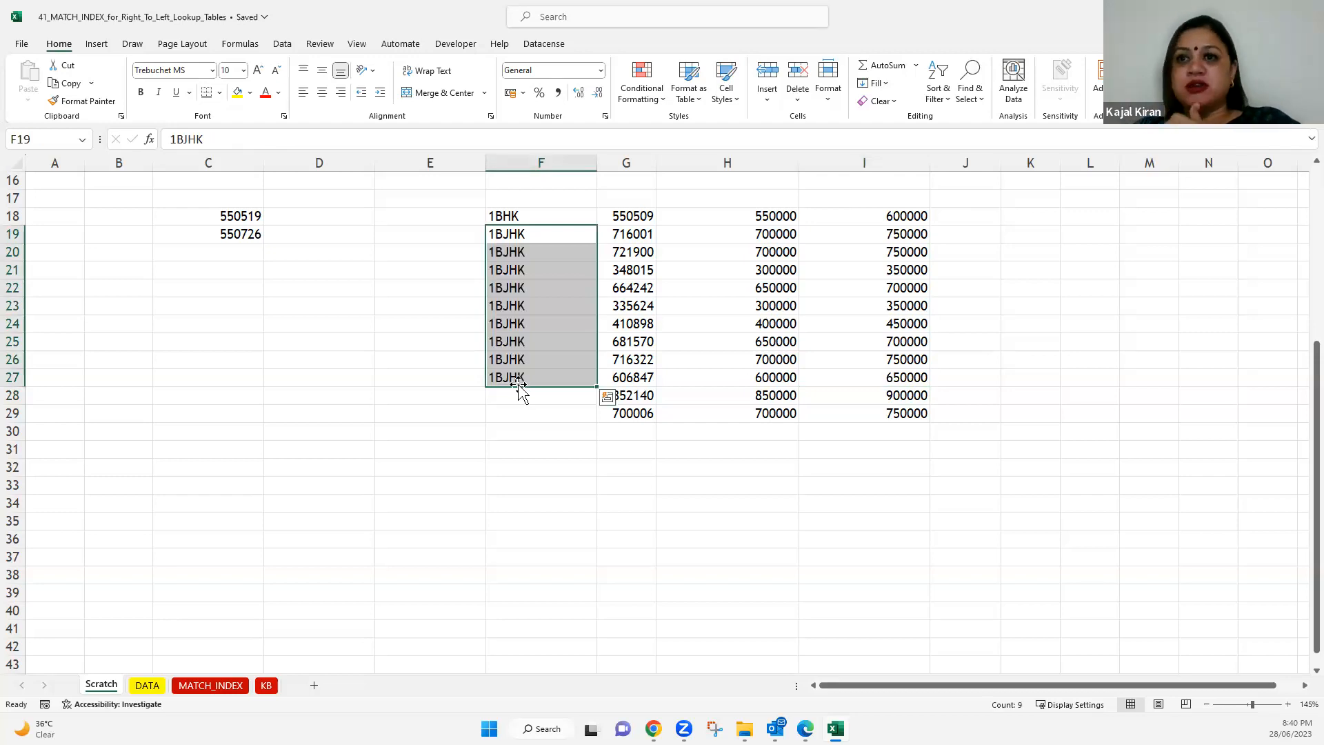
{"action": "key", "text": "ctrl+z"}
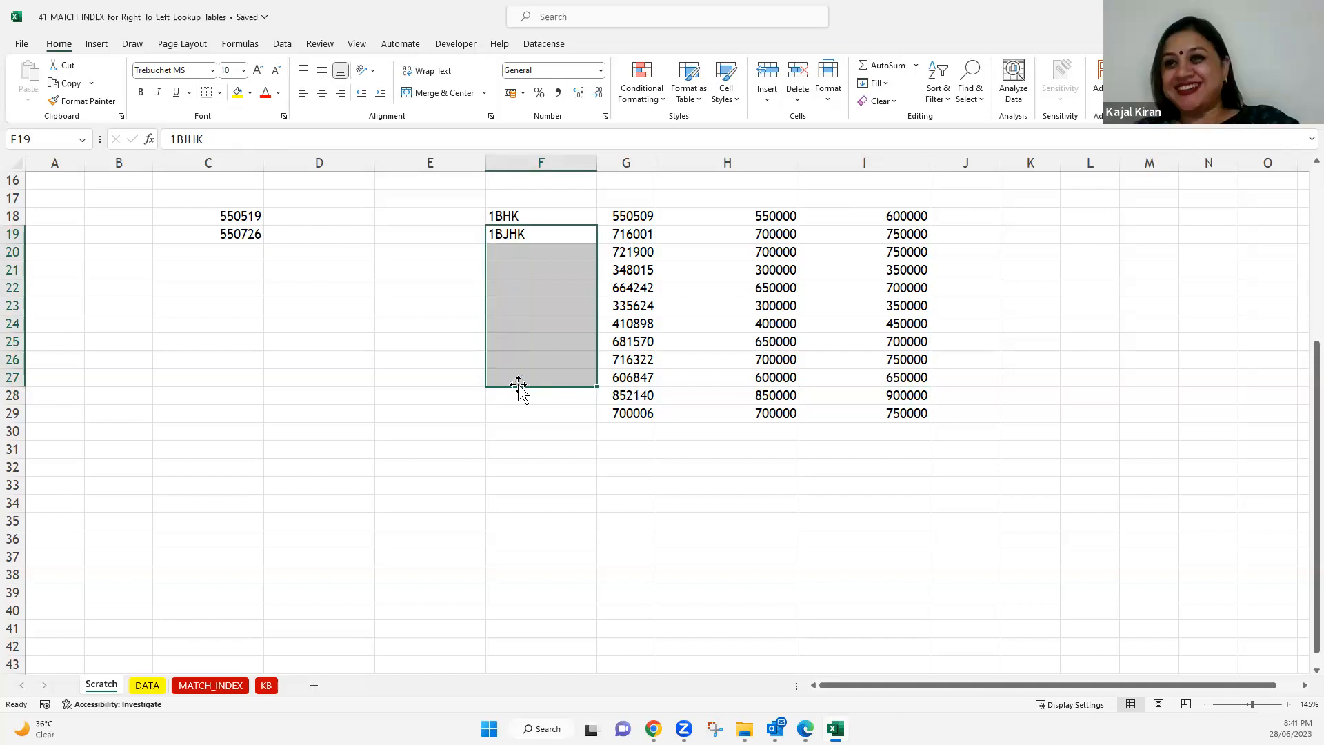
- Try filling the 1BJHK label from F19 down to F26 with the Fill Down command, and undo the fill
{"action": "left_click", "coordinate": [876, 83]}
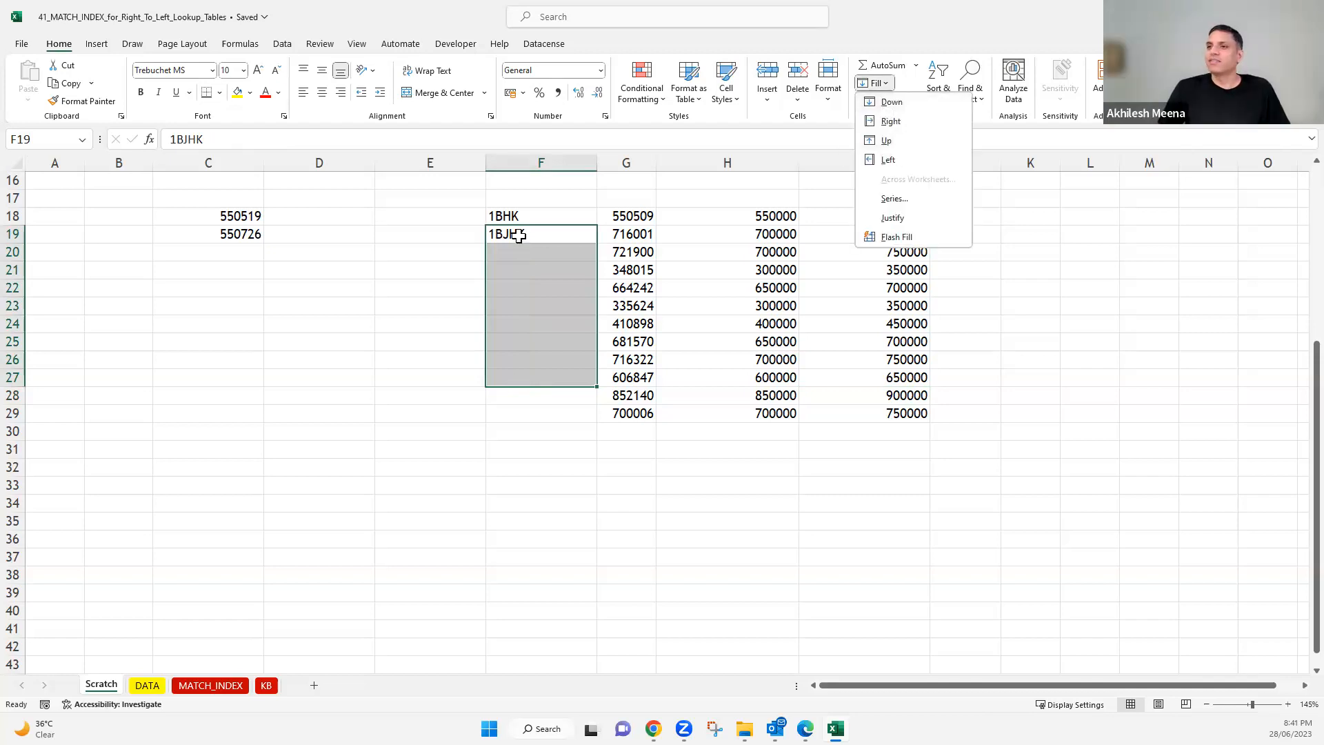
{"action": "left_click_drag", "start_coordinate": [534, 234], "coordinate": [535, 364]}
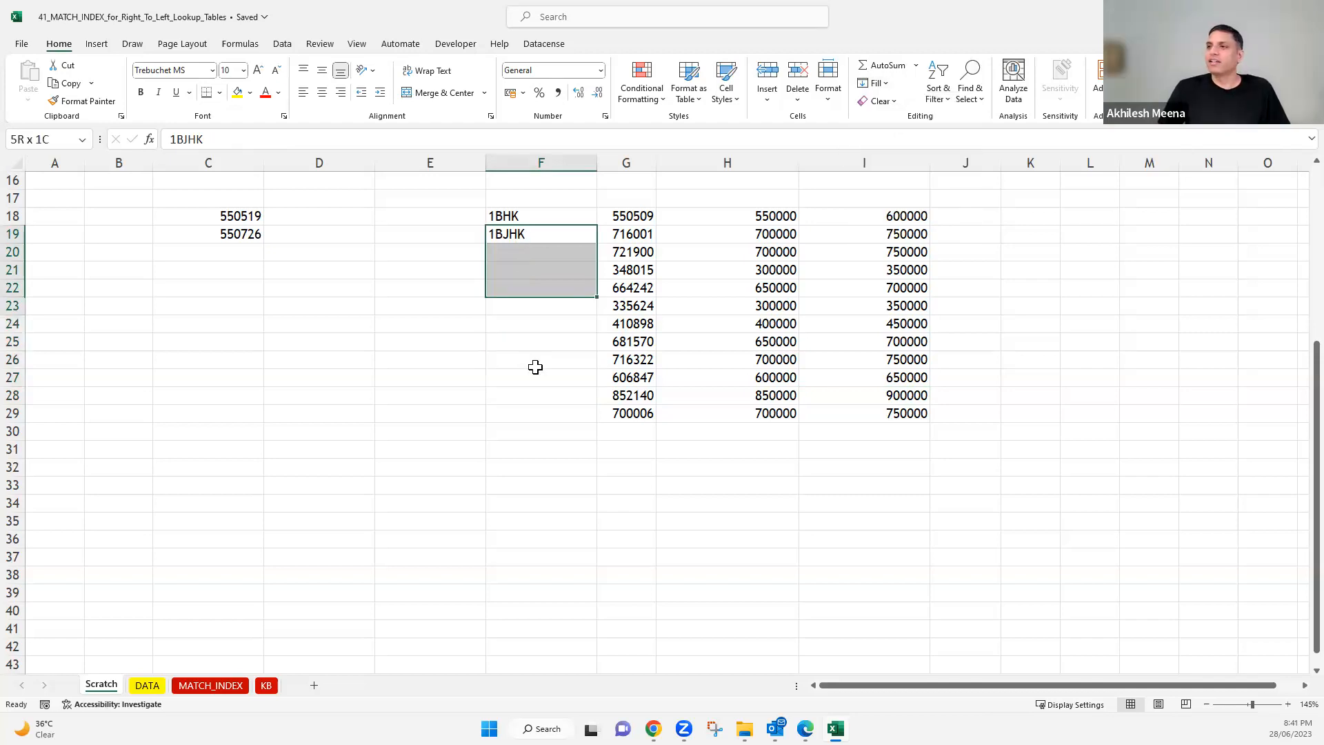
{"action": "left_click", "coordinate": [884, 84]}
{"action": "left_click", "coordinate": [893, 103]}
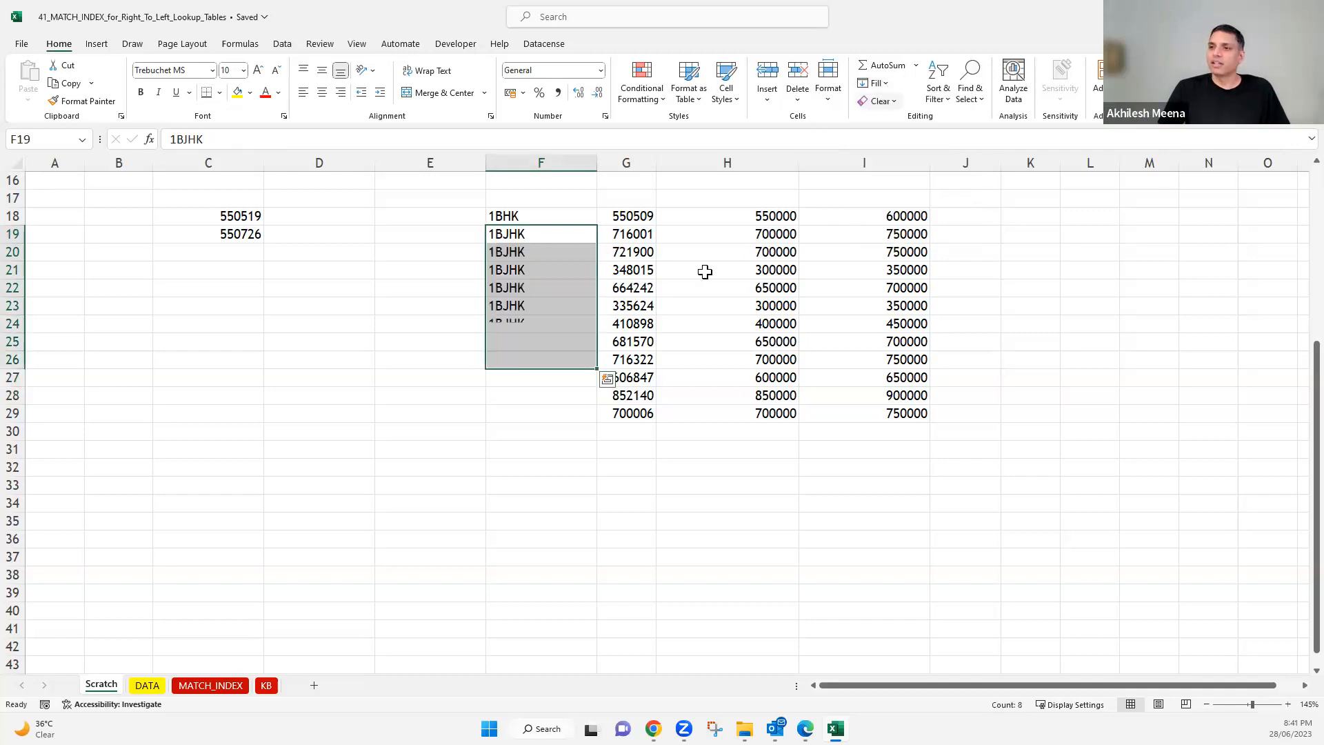
{"action": "key", "text": "ctrl+z"}
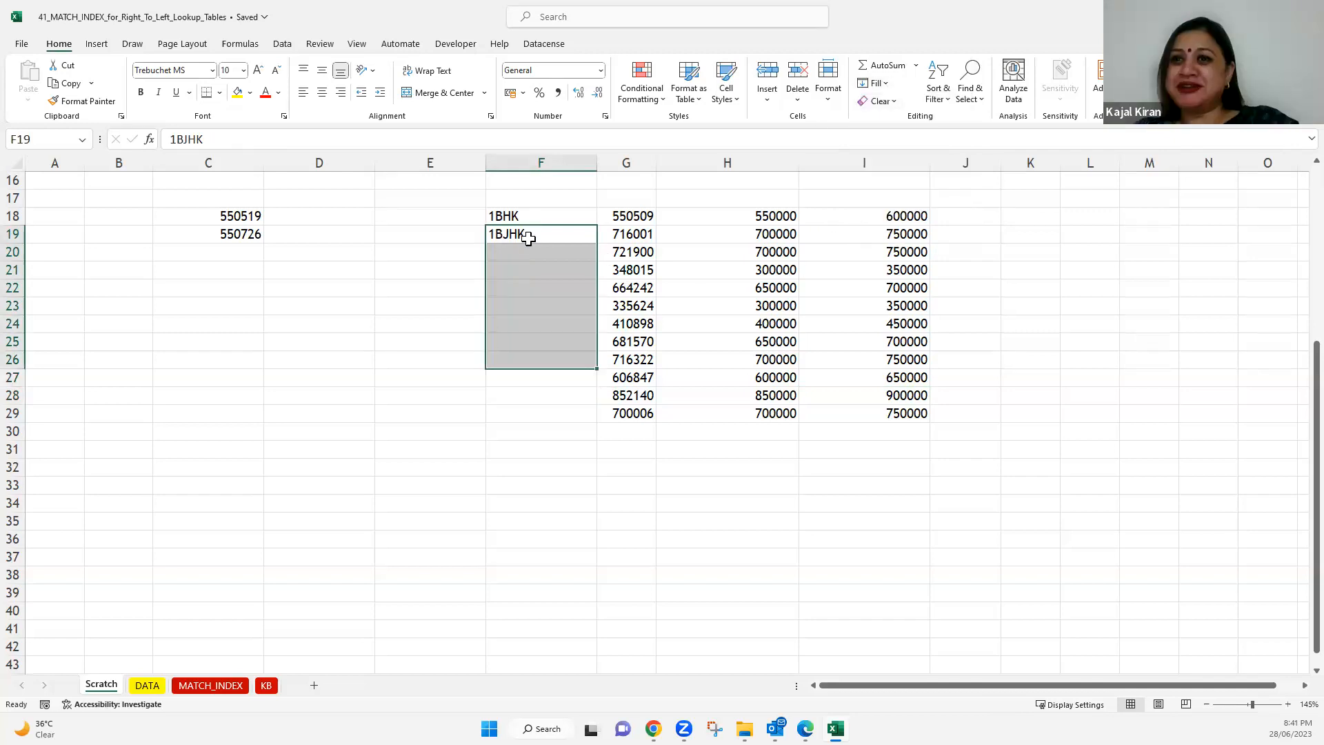
- Select the range F19:F23, starting with the 1BJHK label
{"action": "left_click", "coordinate": [536, 268]}
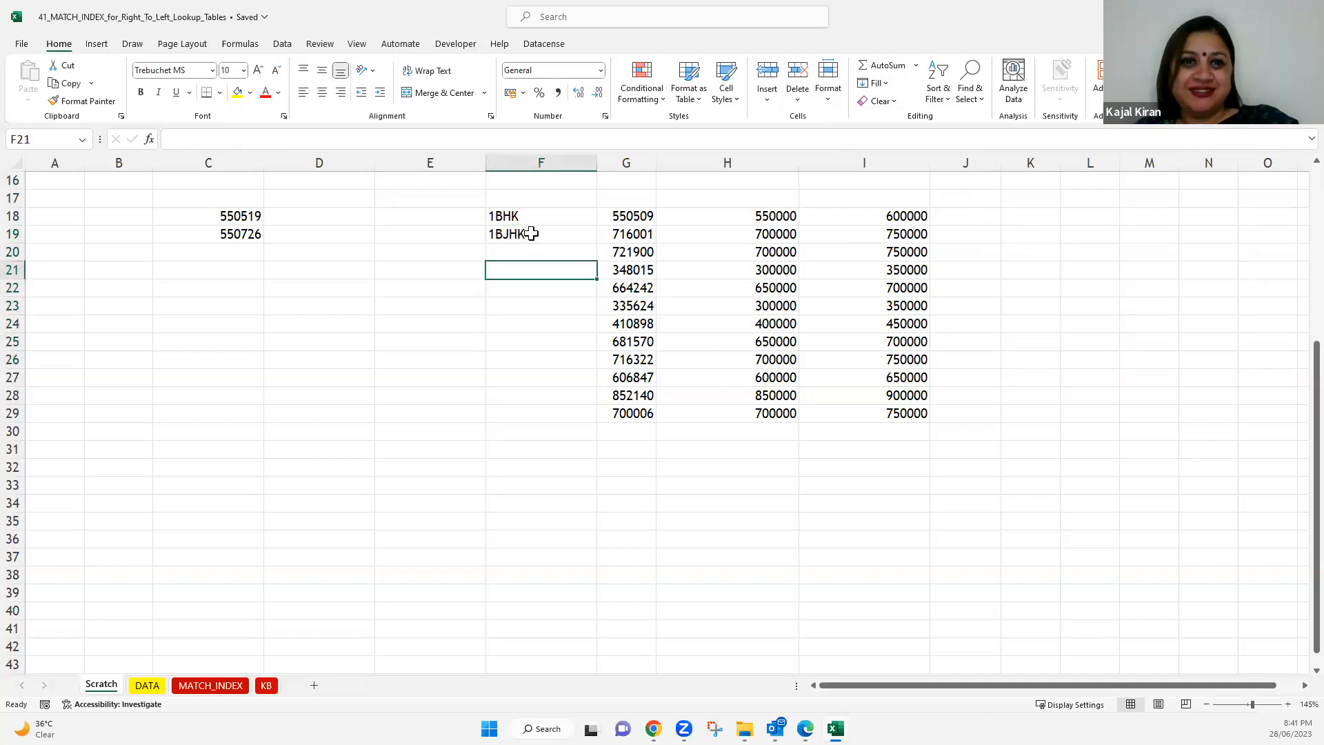
{"action": "left_click_drag", "start_coordinate": [530, 235], "coordinate": [531, 301]}
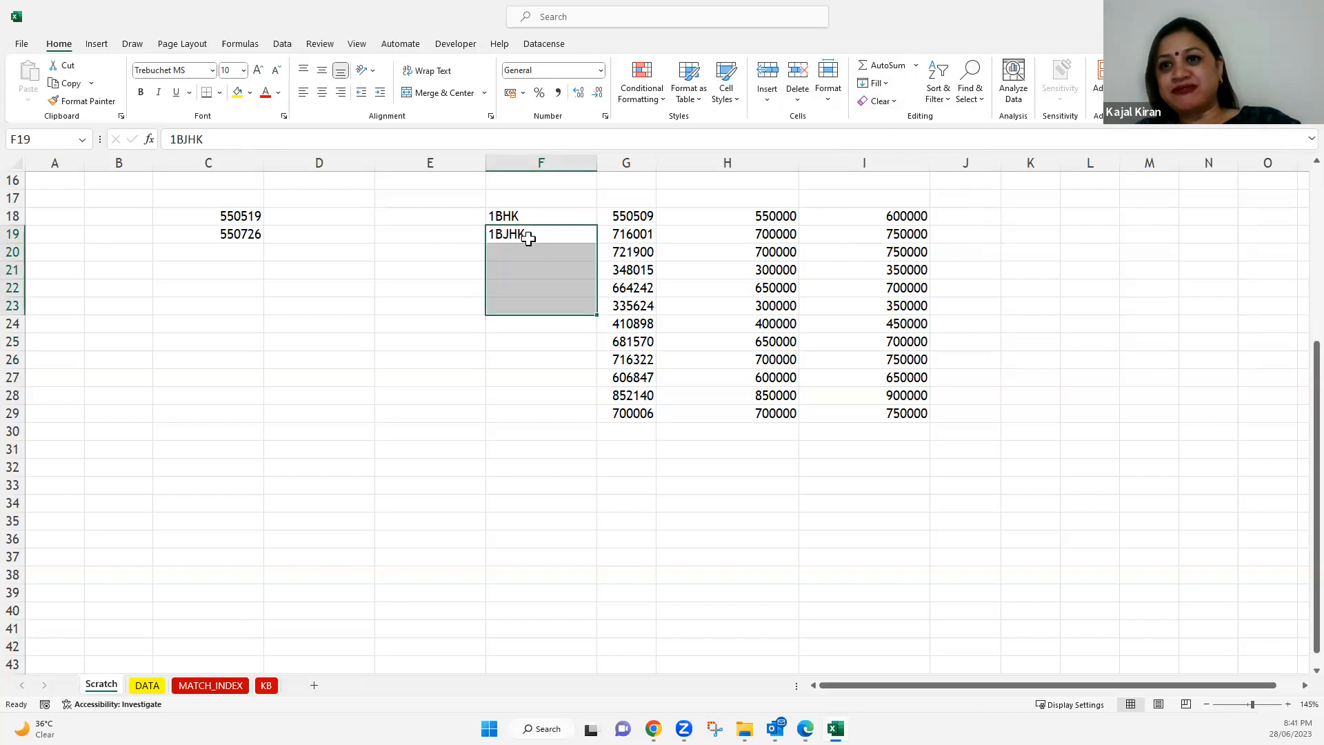
- Try to fill the range F16:F20 down from its blank top cell, and undo the fill
{"action": "left_click", "coordinate": [530, 235]}
{"action": "left_click_drag", "start_coordinate": [404, 236], "coordinate": [414, 346]}
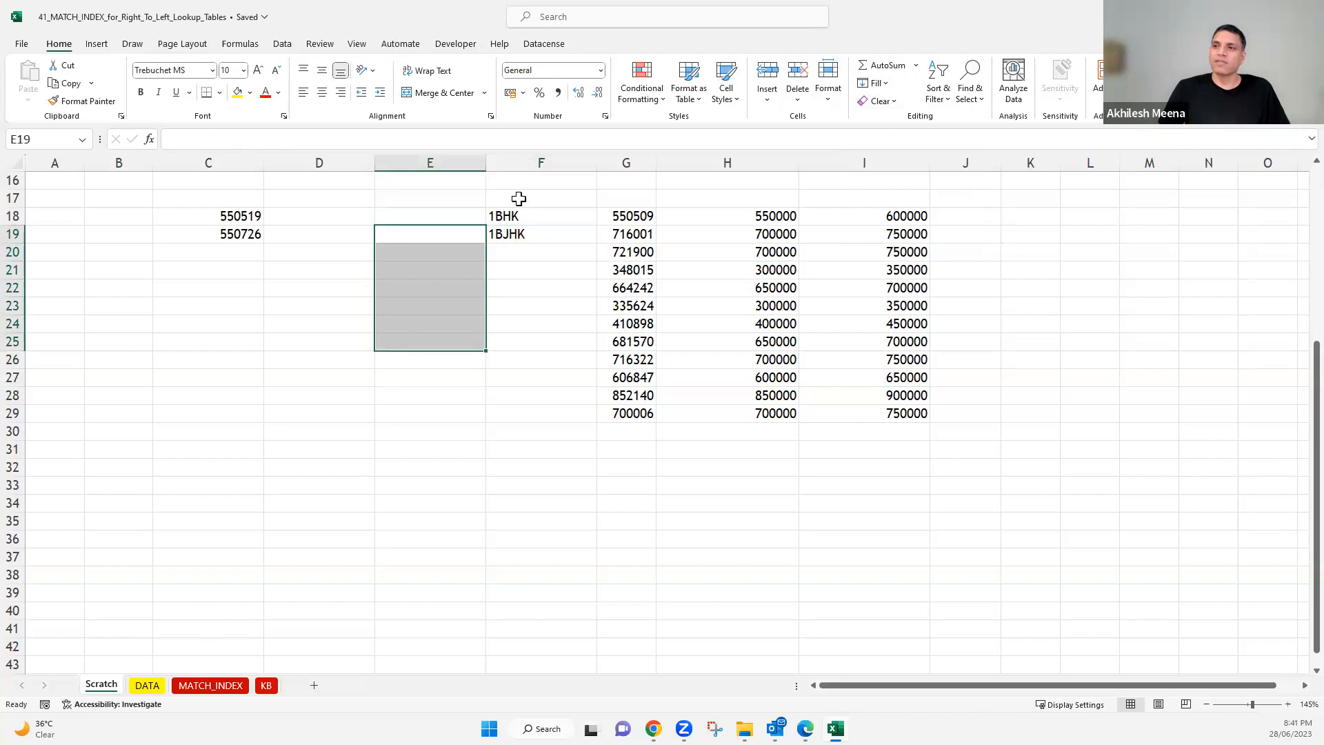
{"action": "left_click_drag", "start_coordinate": [524, 181], "coordinate": [523, 253]}
{"action": "key", "text": "ctrl+c"}
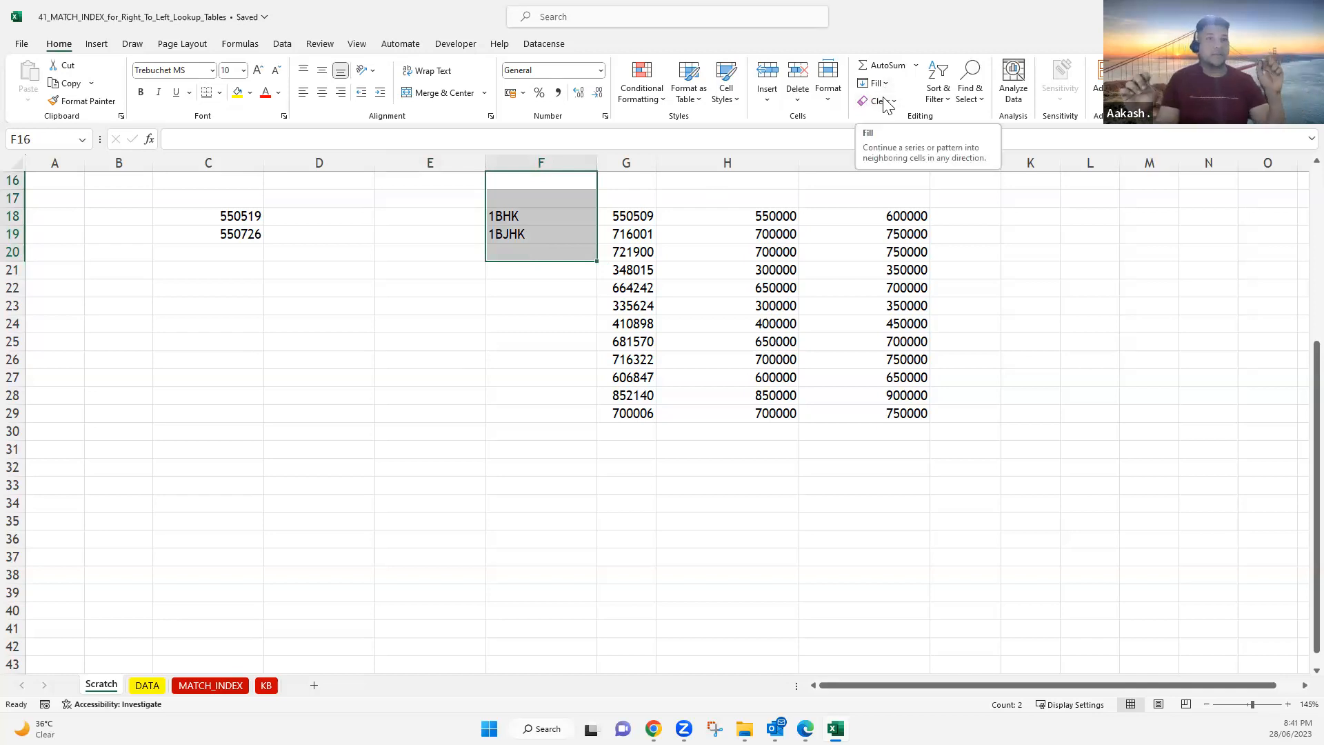
{"action": "left_click", "coordinate": [877, 84]}
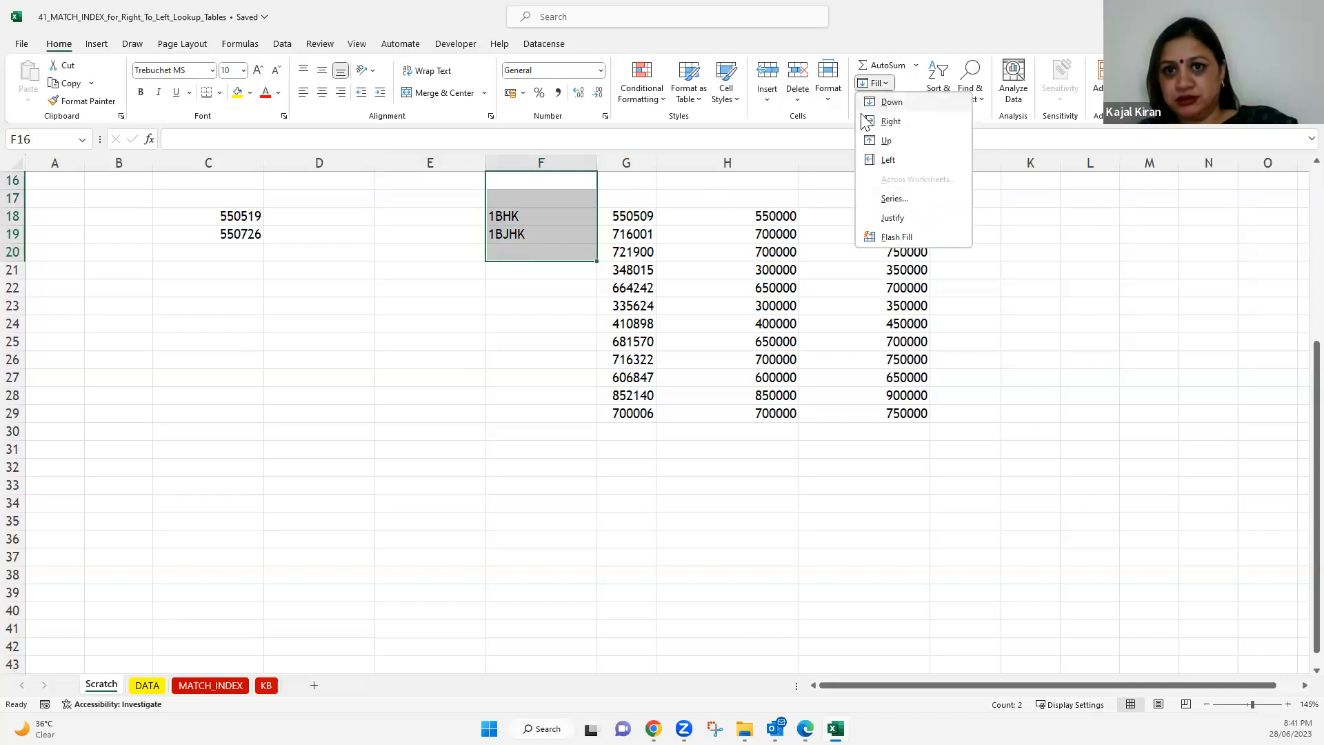
{"action": "left_click", "coordinate": [889, 103]}
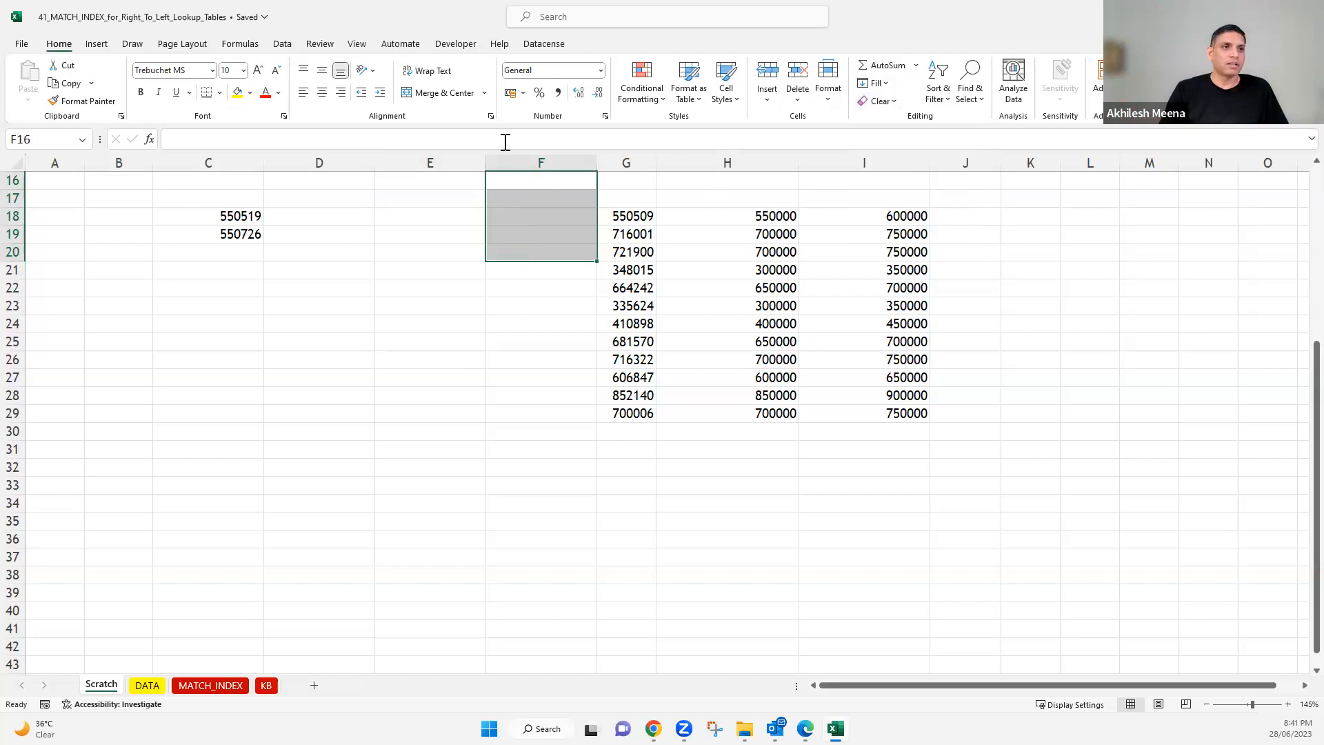
{"action": "key", "text": "ctrl+v"}
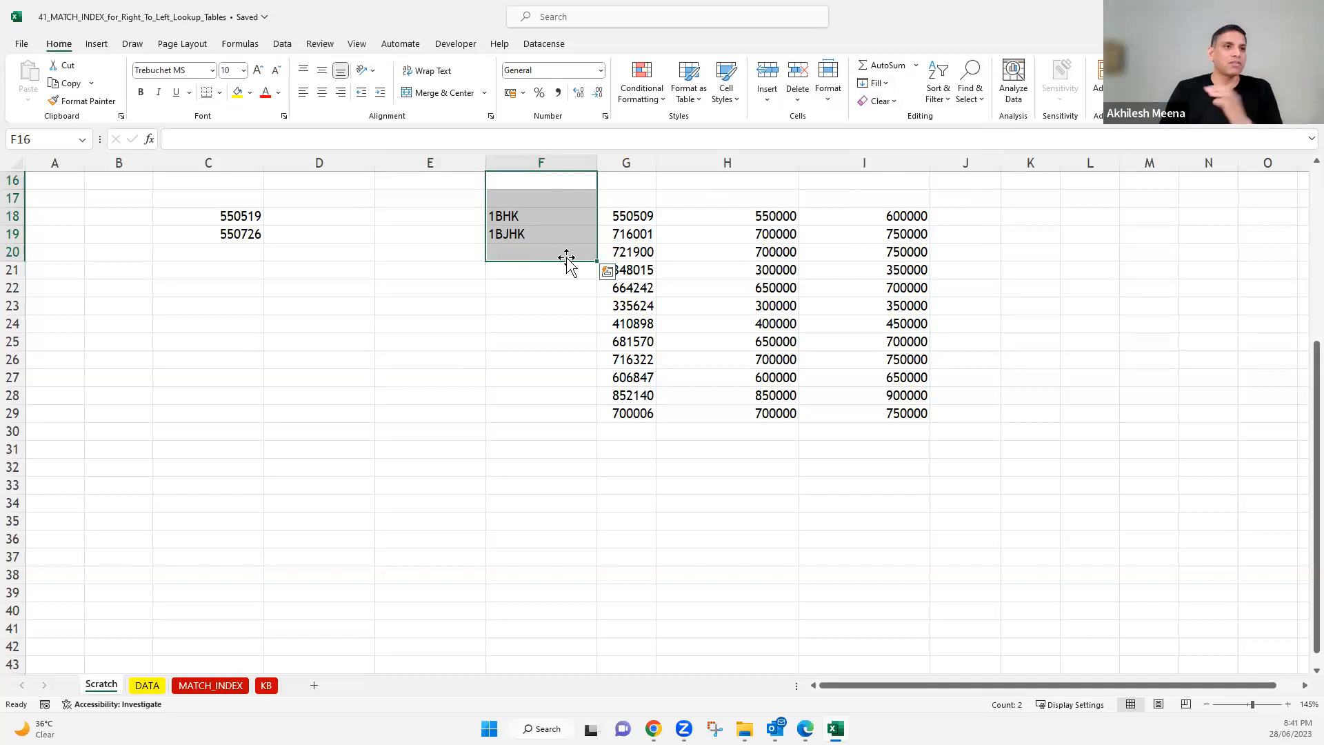
{"action": "left_click", "coordinate": [480, 343]}
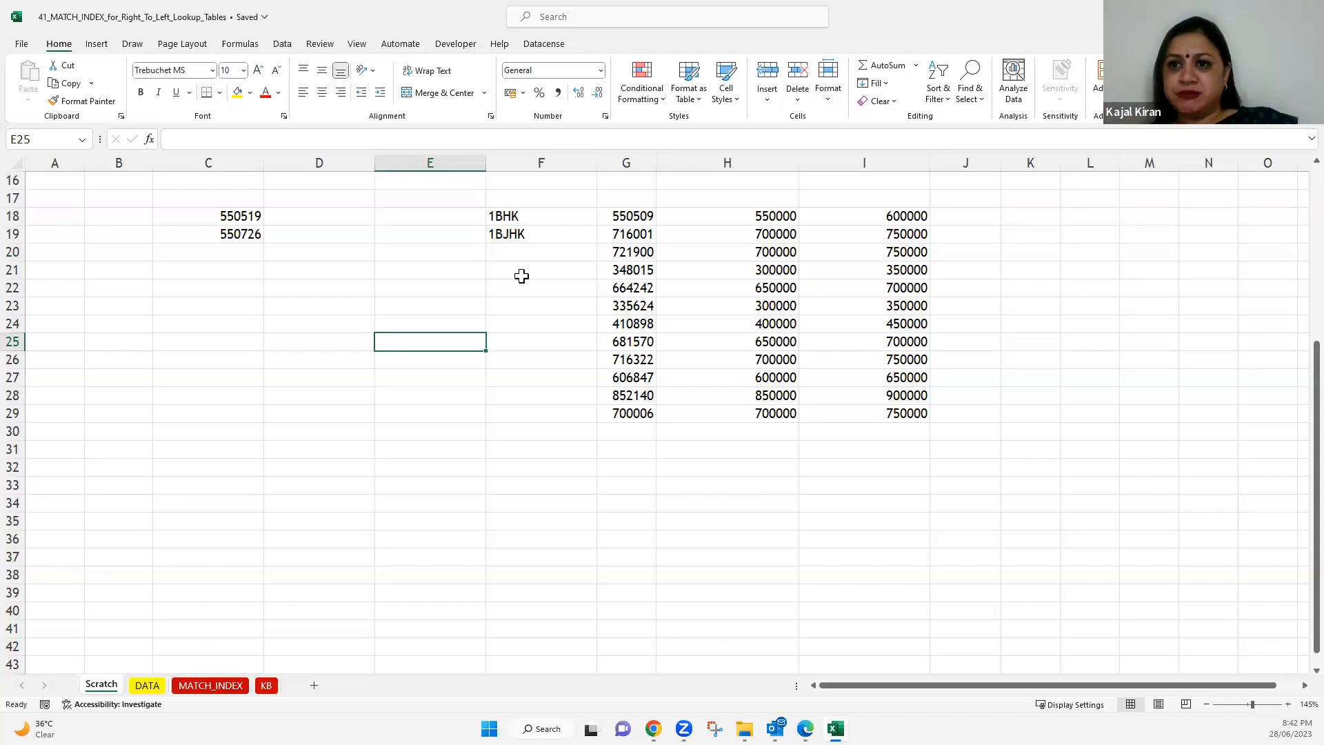
- Enter the headers Actual, Lower and Upper in G17:I17 above the three number columns
{"action": "left_click", "coordinate": [623, 201]}
{"action": "type", "text": "A"}
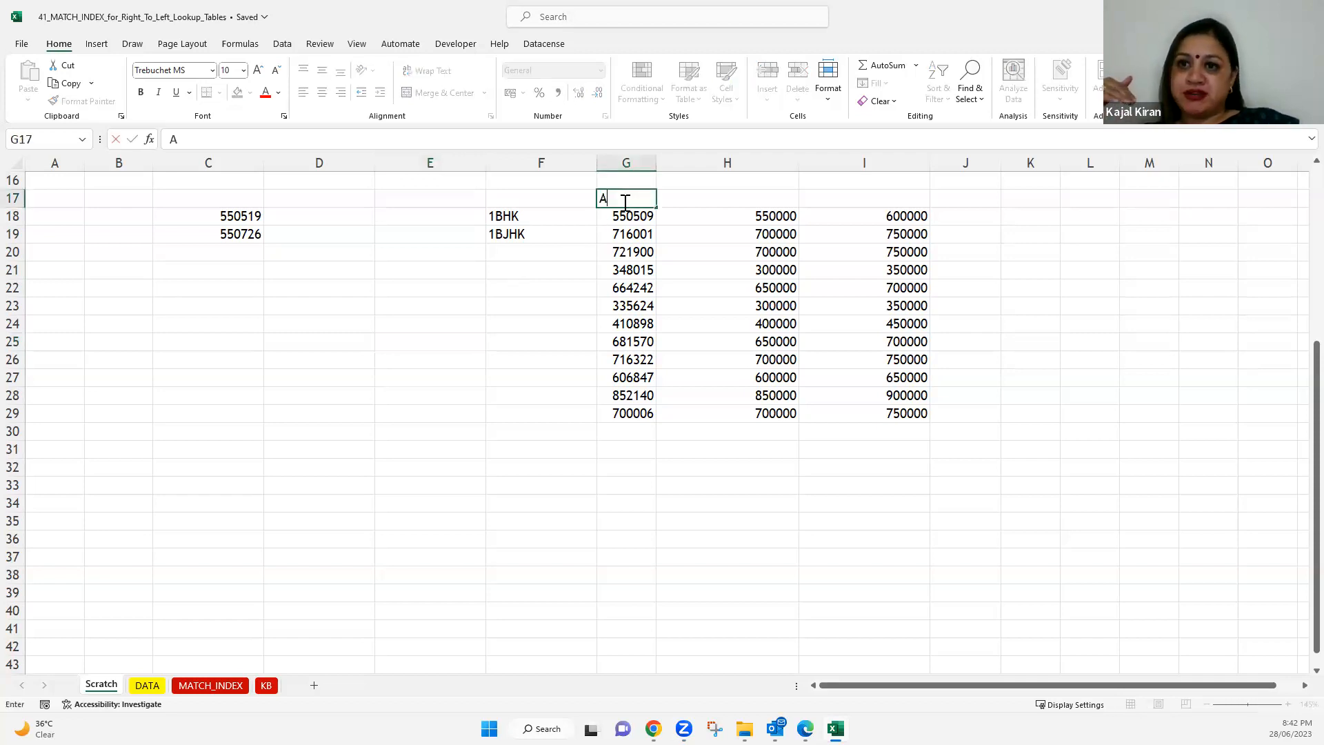
{"action": "type", "text": "ctual"}
{"action": "key", "text": "Tab"}
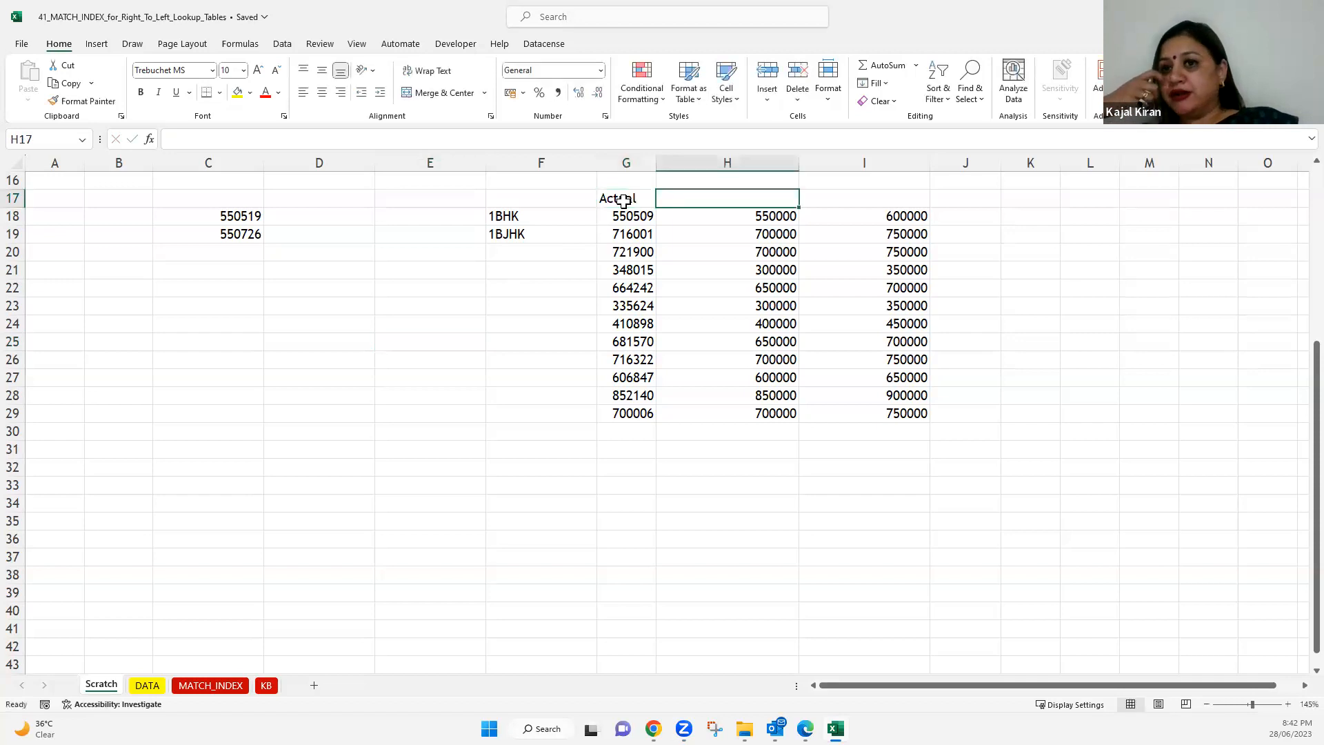
{"action": "type", "text": "Lower"}
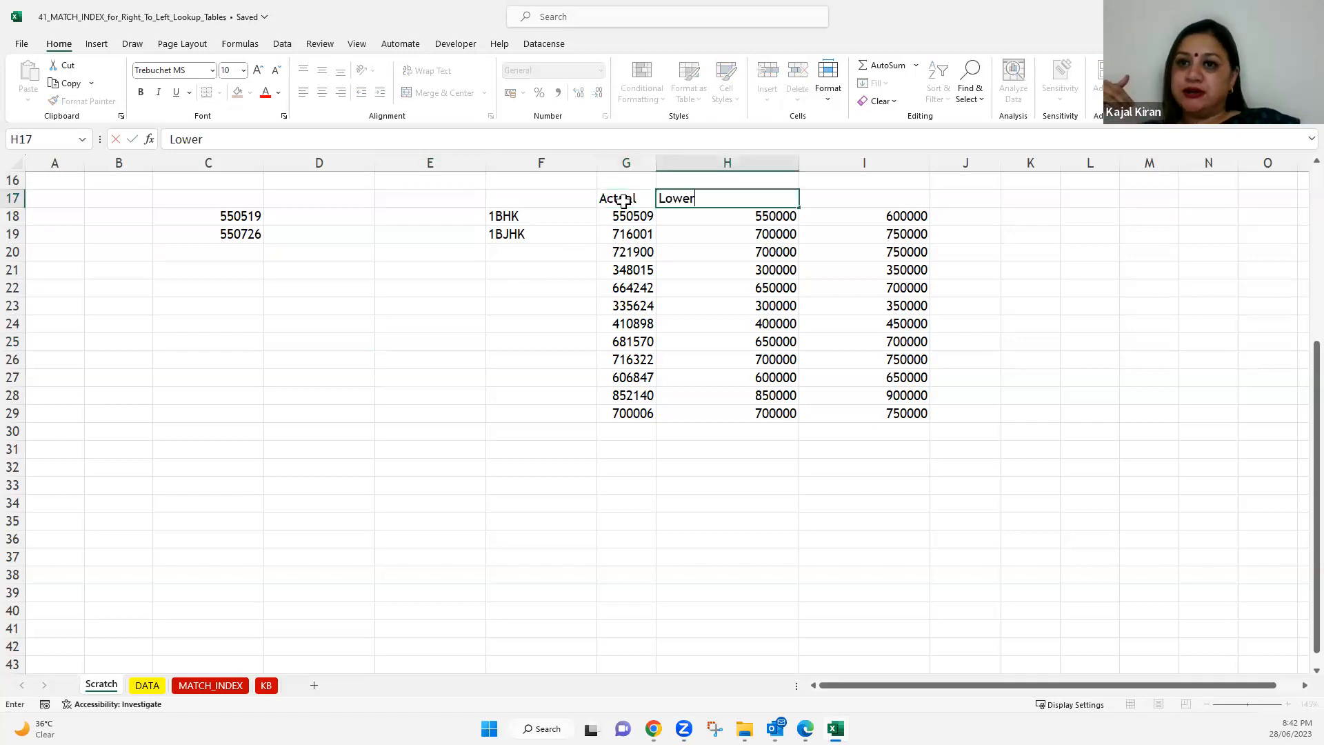
{"action": "key", "text": "Tab"}
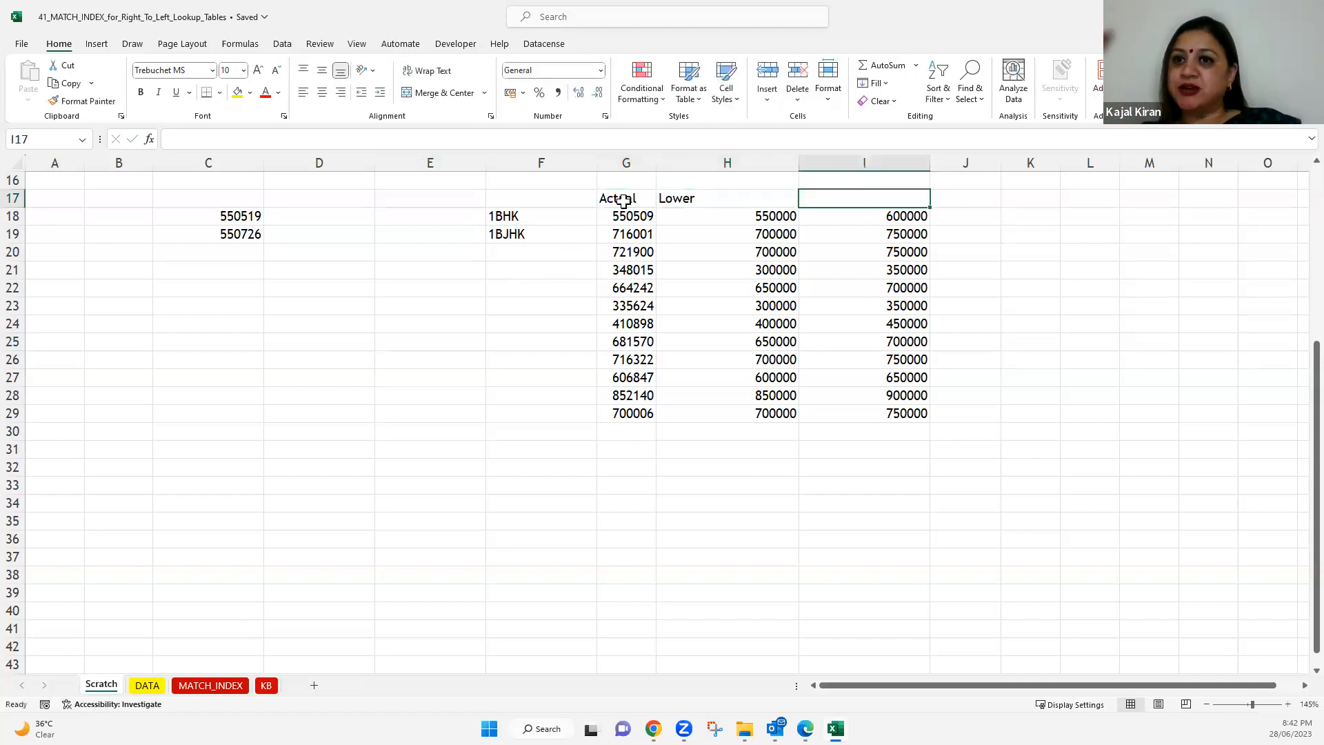
{"action": "type", "text": "Upper"}
{"action": "left_click", "coordinate": [624, 208]}
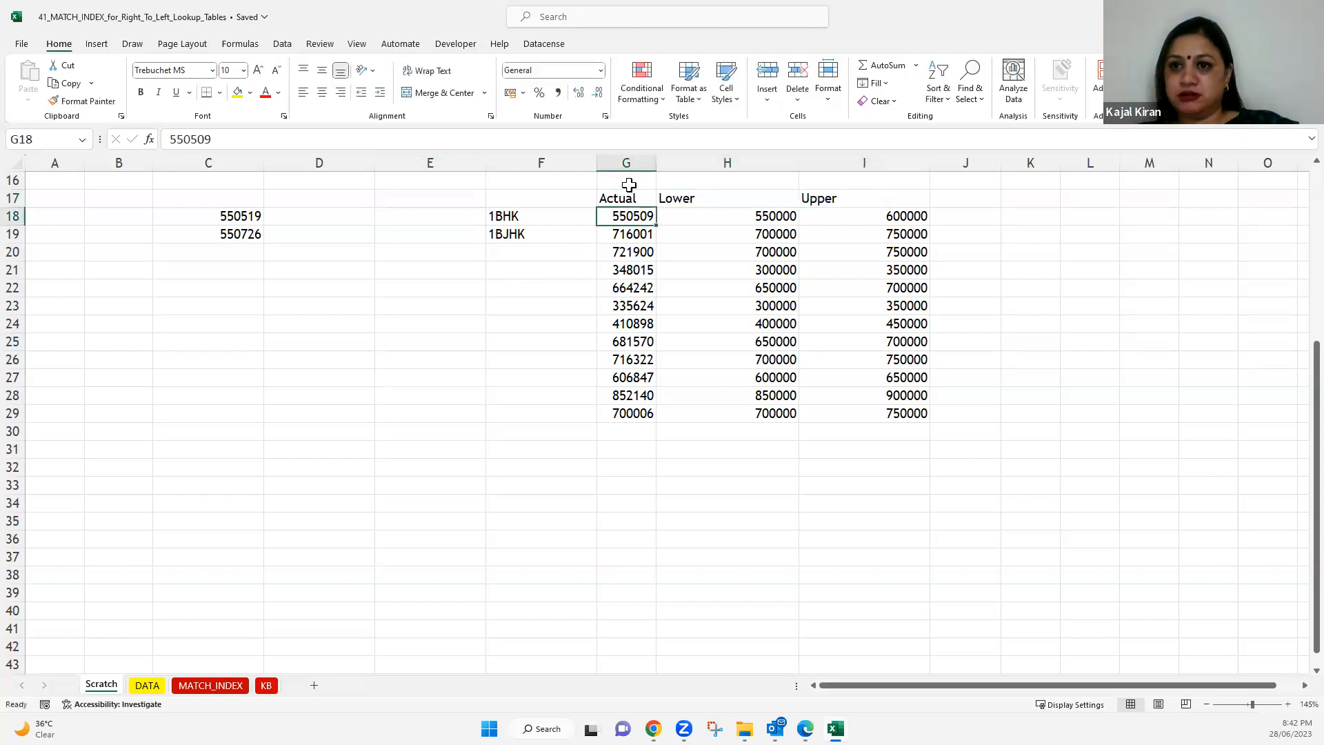
- Move the 1BHK and 1BJHK entries to E18:E19 and convert G17:I29 into a table with headers
{"action": "left_click_drag", "start_coordinate": [514, 217], "coordinate": [434, 238]}
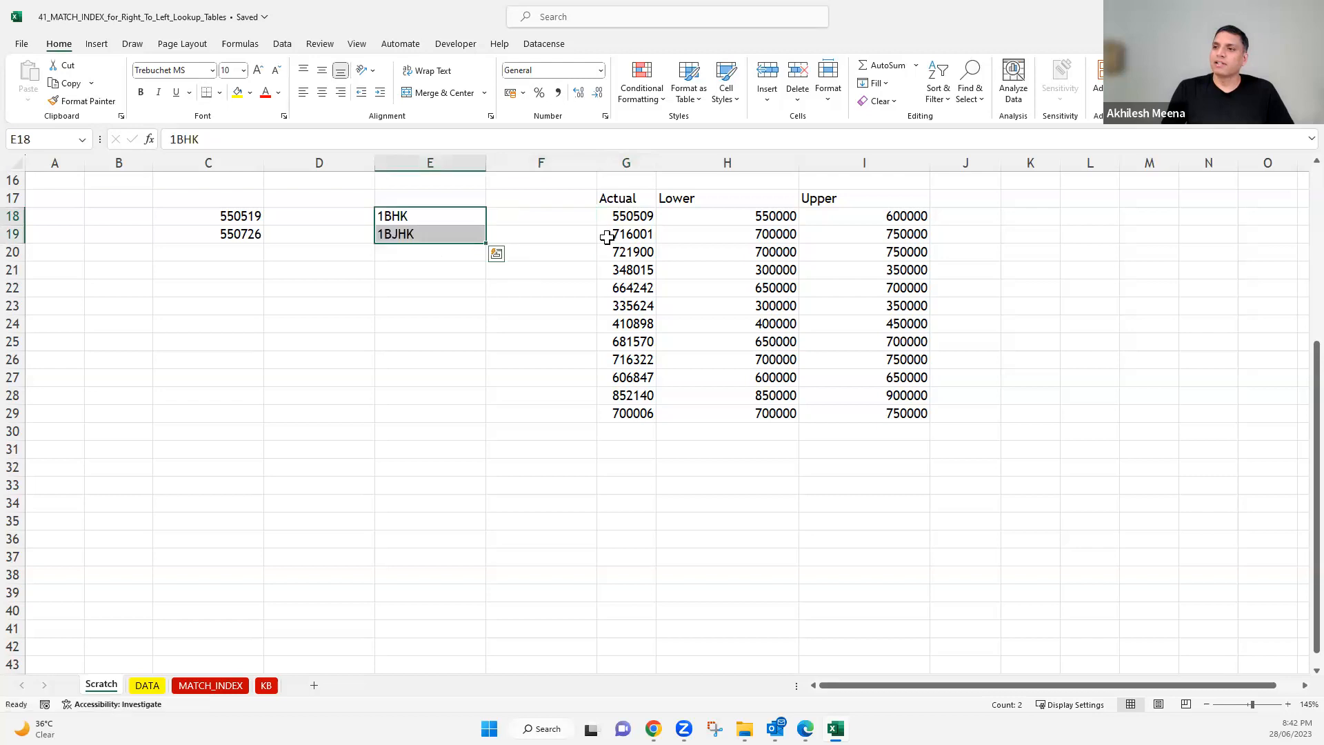
{"action": "left_click", "coordinate": [639, 198]}
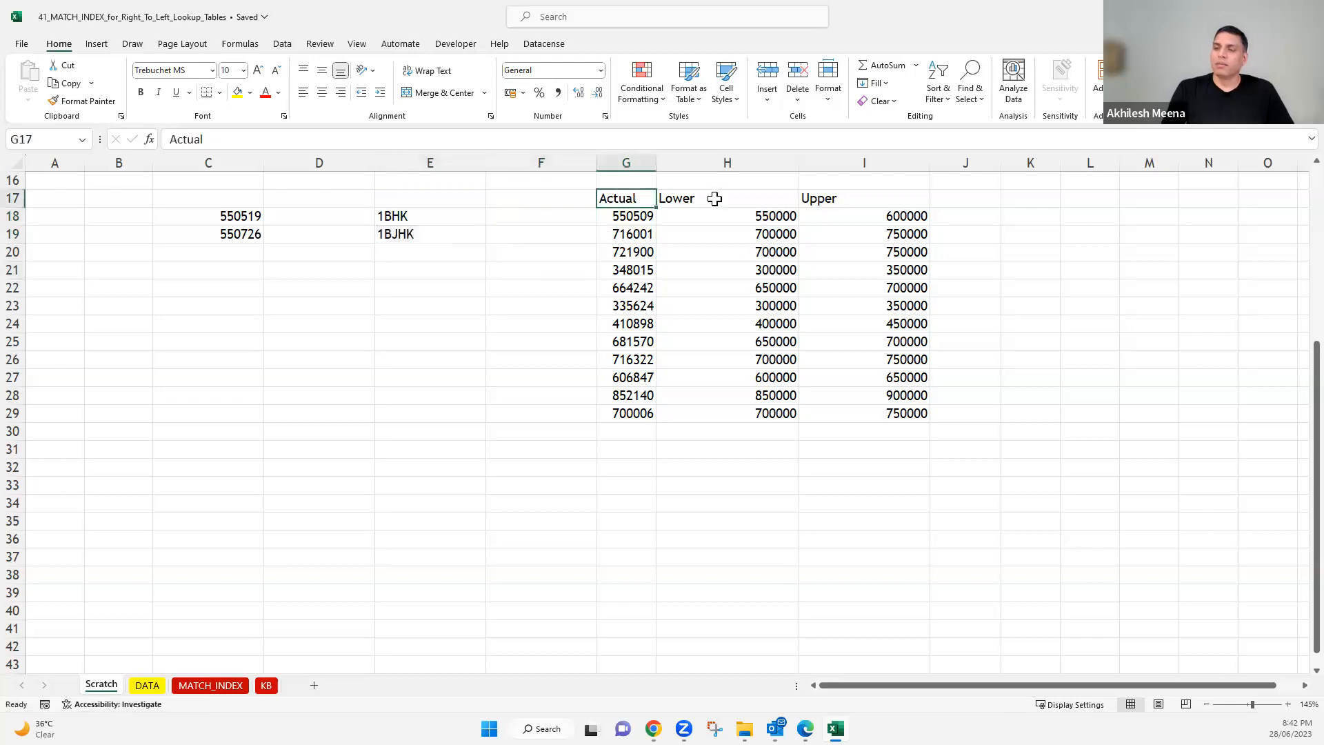
{"action": "key", "text": "ctrl+t"}
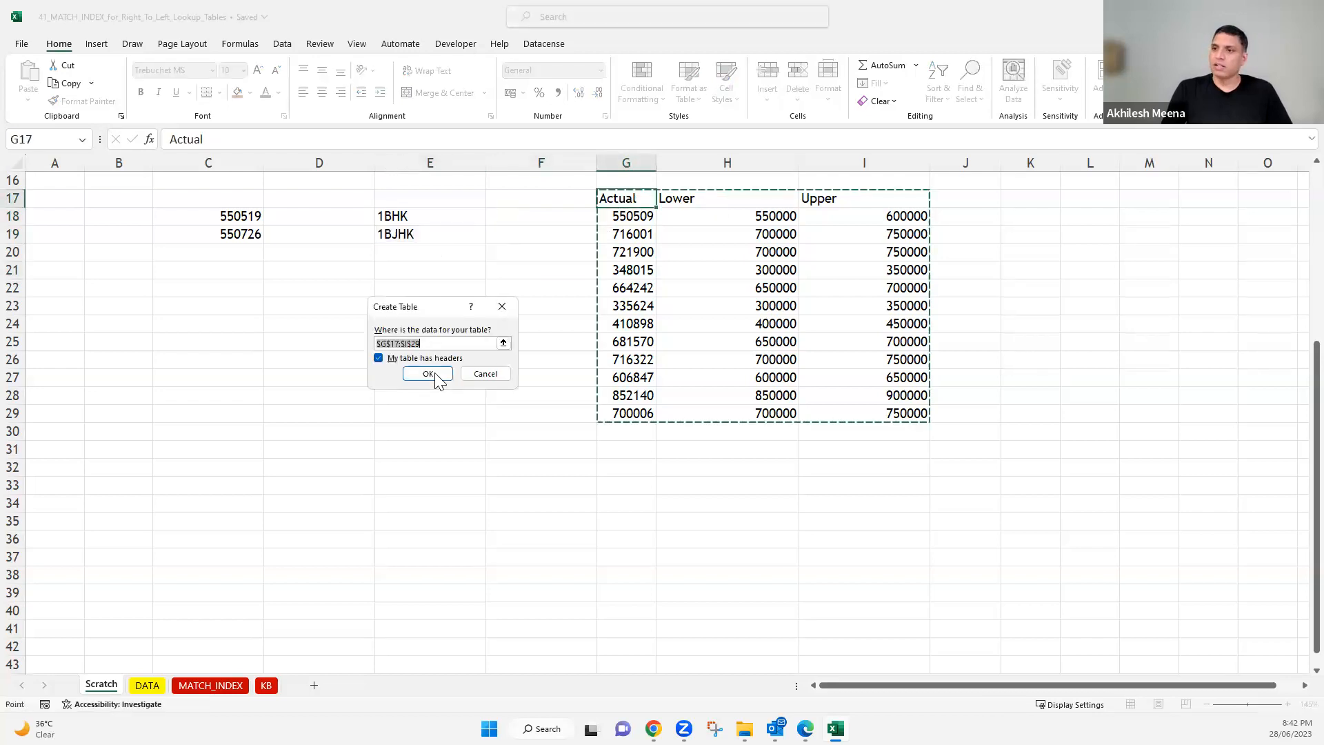
{"action": "left_click", "coordinate": [433, 373]}
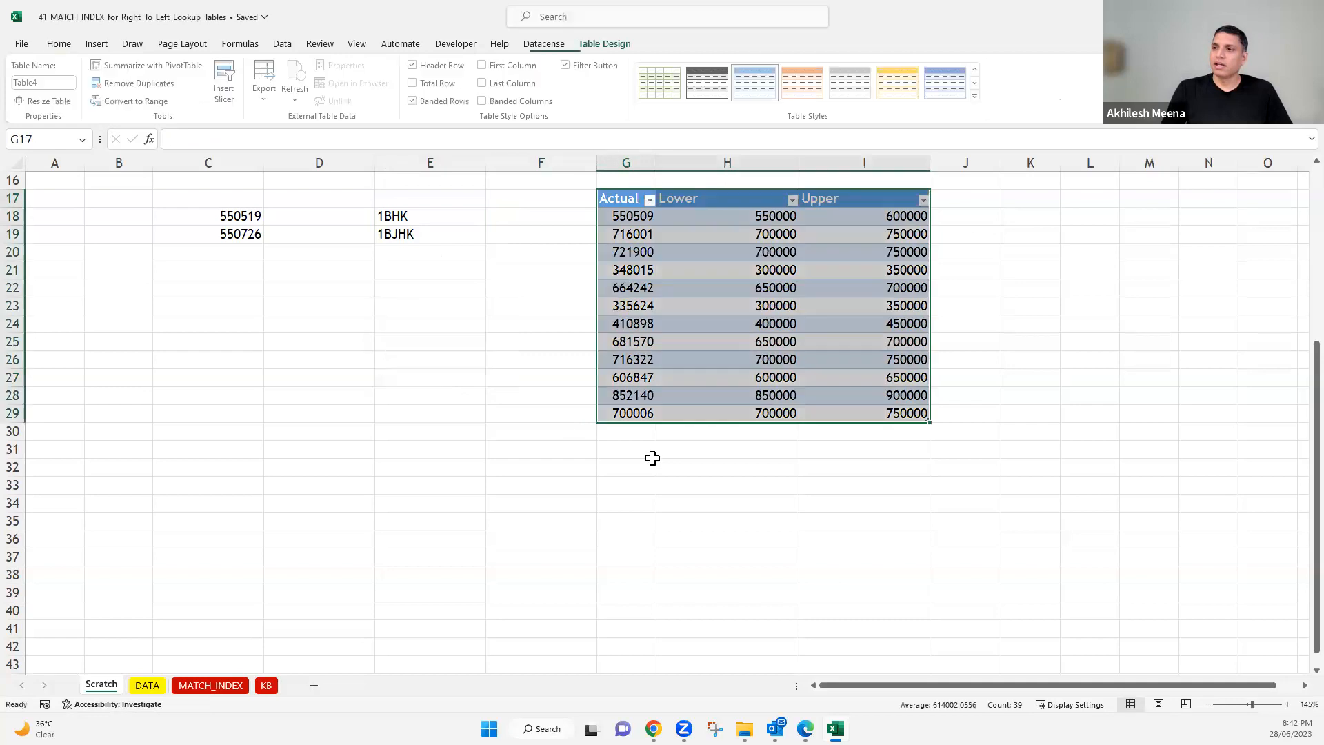
- Add a new row directly below the table by entering 896352 in the Actual column at G30
{"action": "left_click", "coordinate": [772, 432]}
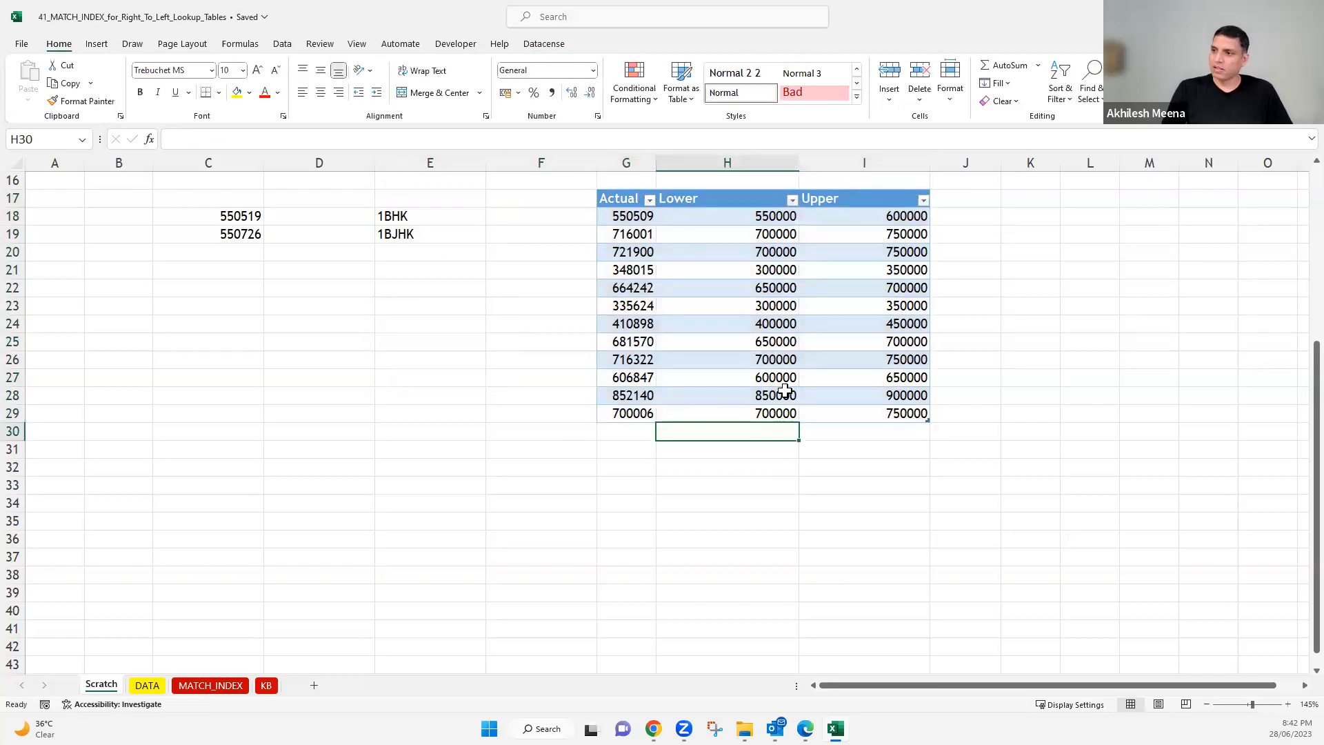
{"action": "key", "text": "Up"}
{"action": "key", "text": "Right"}
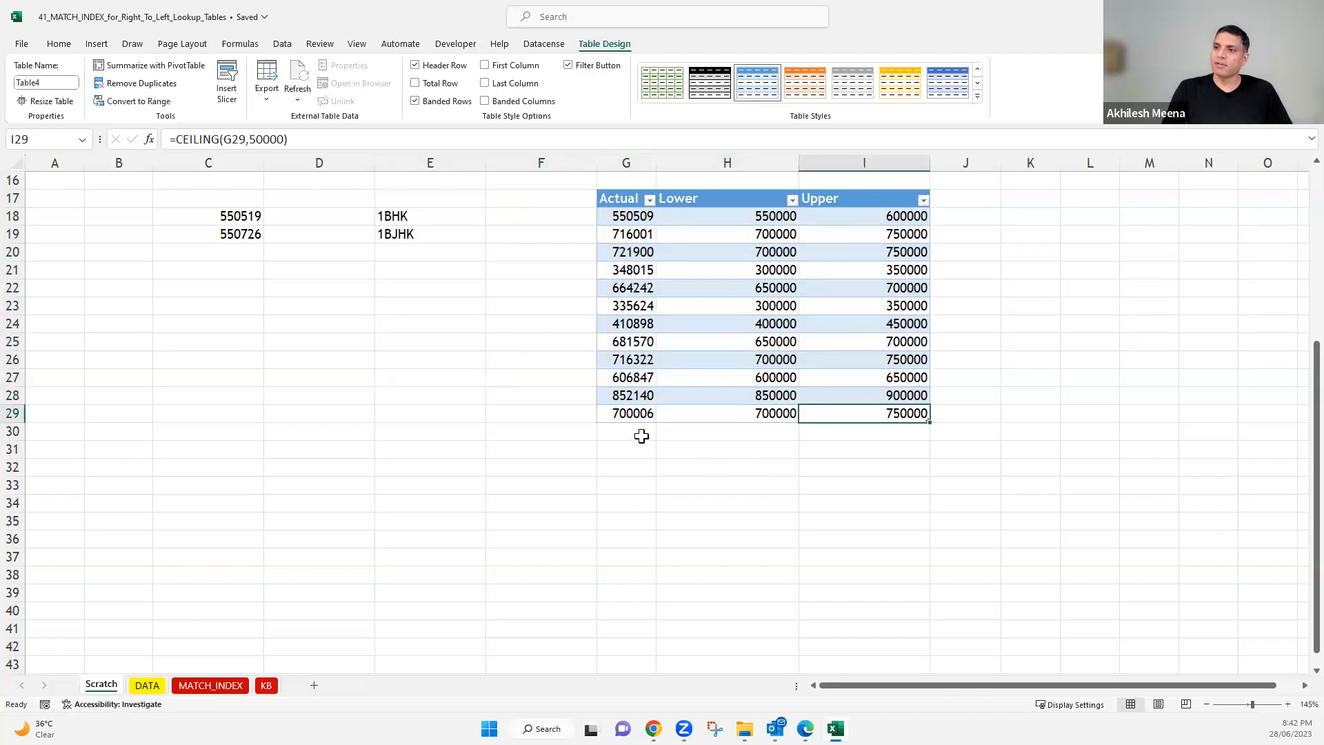
{"action": "key", "text": "Down"}
{"action": "key", "text": "Left"}
{"action": "key", "text": "Left"}
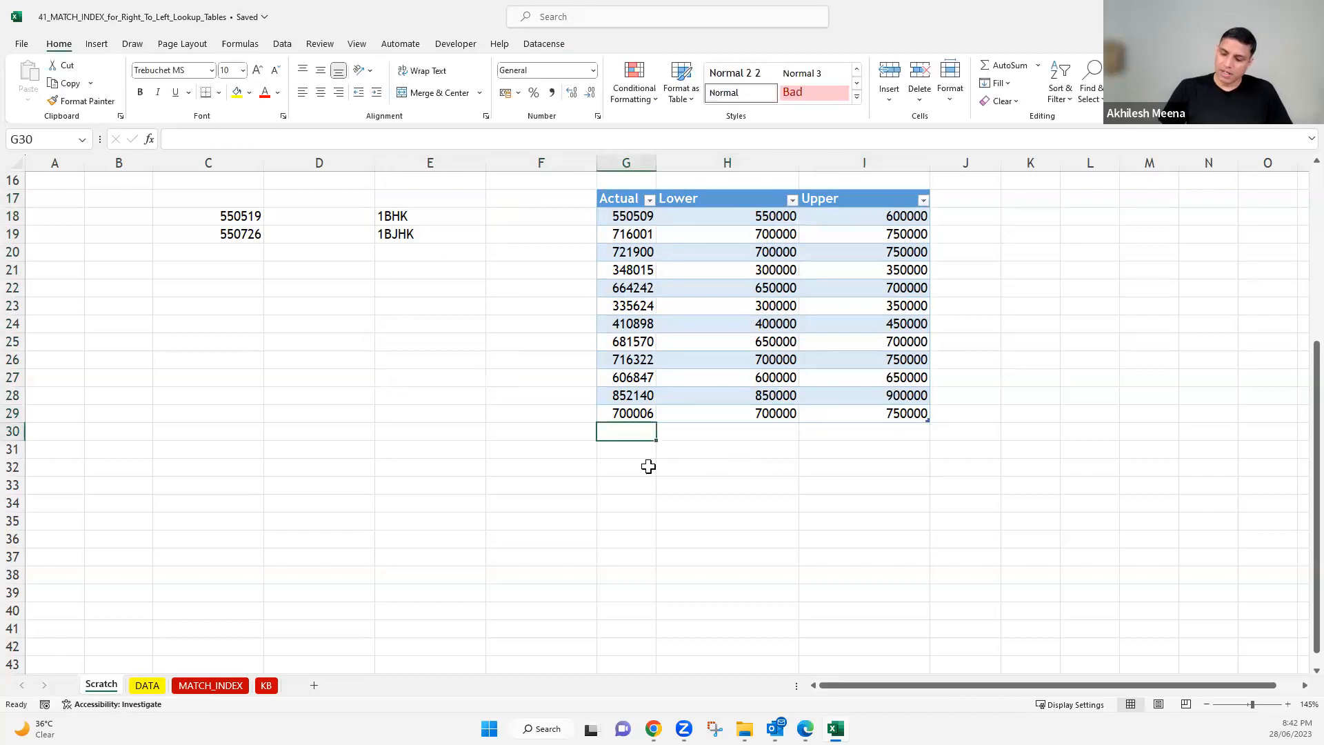
{"action": "type", "text": "89635"}
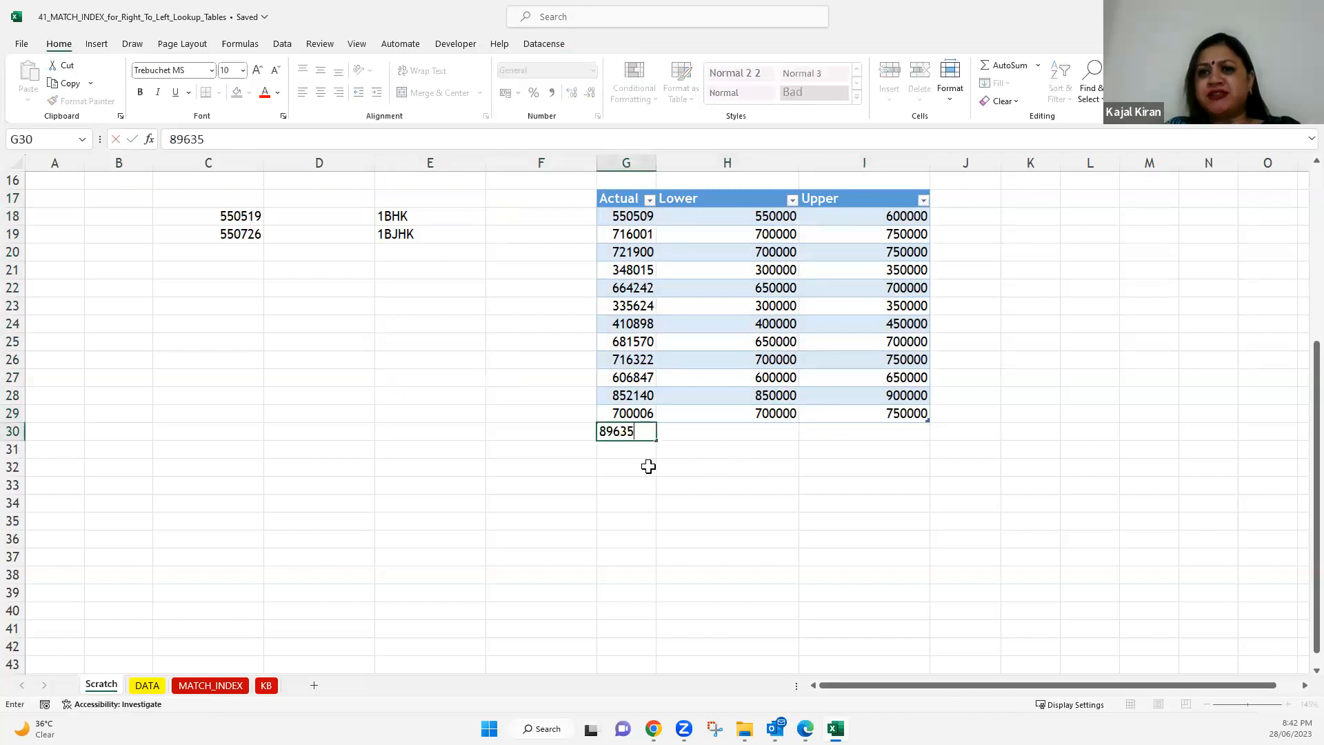
{"action": "type", "text": "2"}
{"action": "key", "text": "Return"}
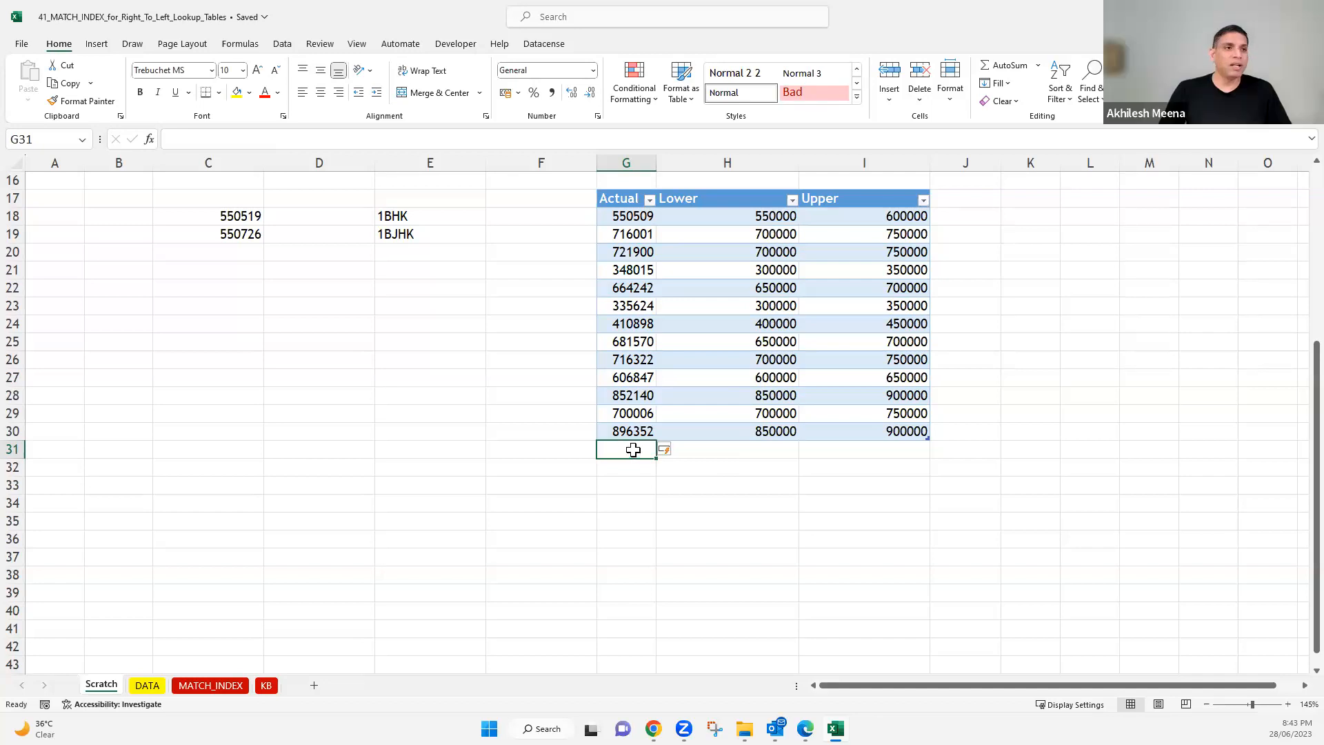
{"action": "left_click", "coordinate": [632, 493]}
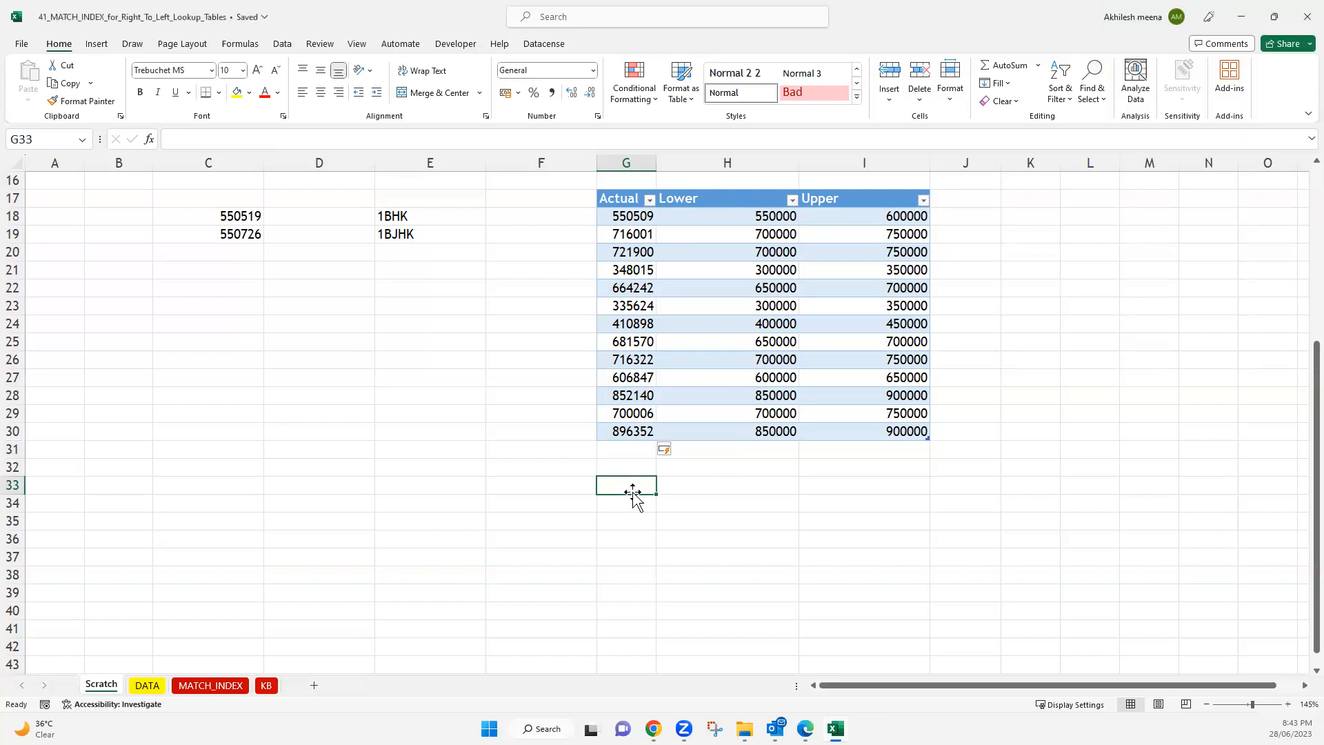
{"action": "left_click", "coordinate": [637, 450]}
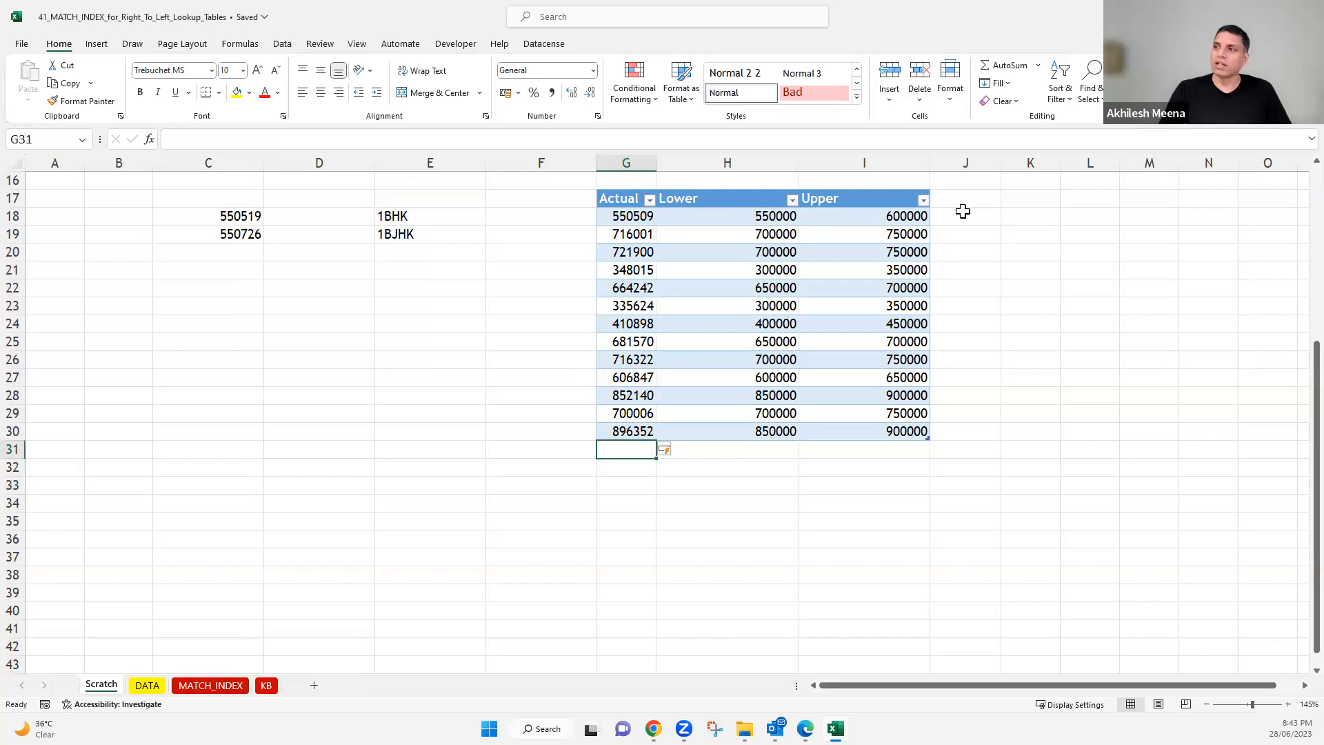
{"action": "left_click", "coordinate": [632, 472]}
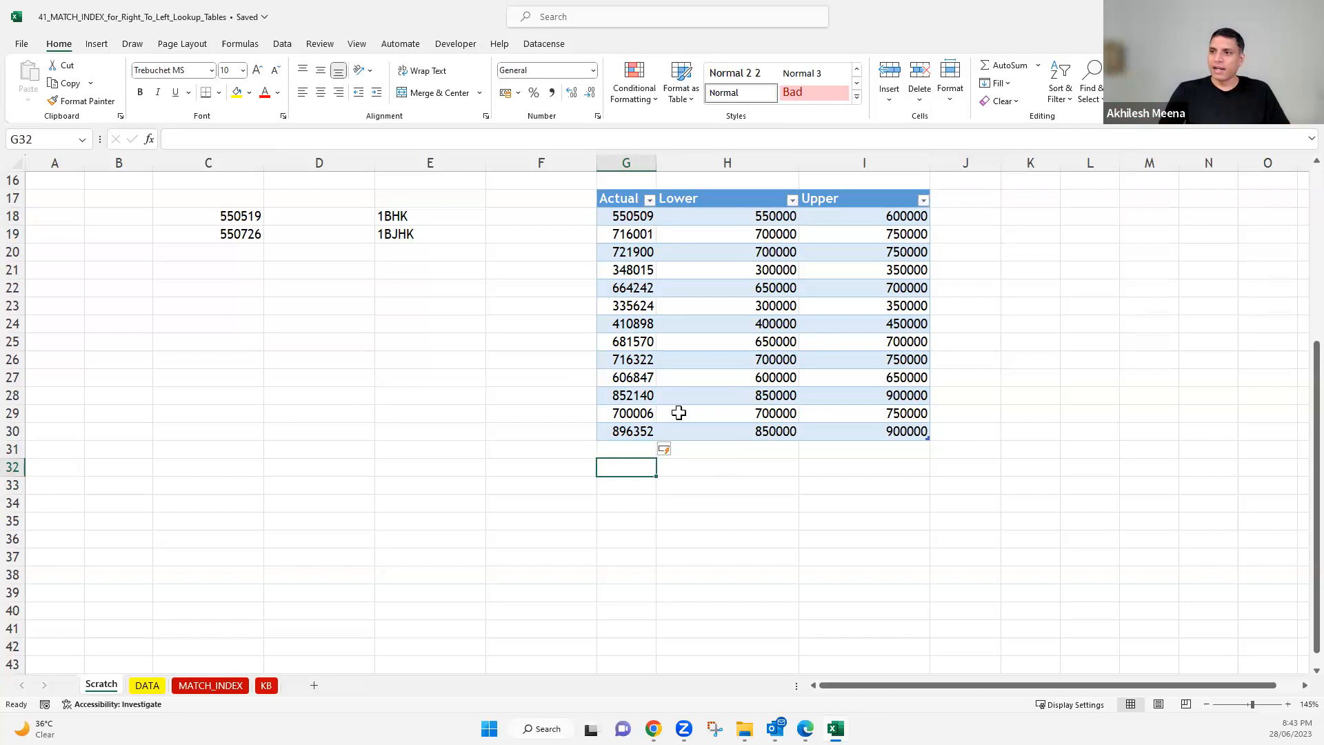
- Copy table rows G22:I24 and paste them at G32, leaving one blank row below the table
{"action": "left_click_drag", "start_coordinate": [626, 288], "coordinate": [868, 329]}
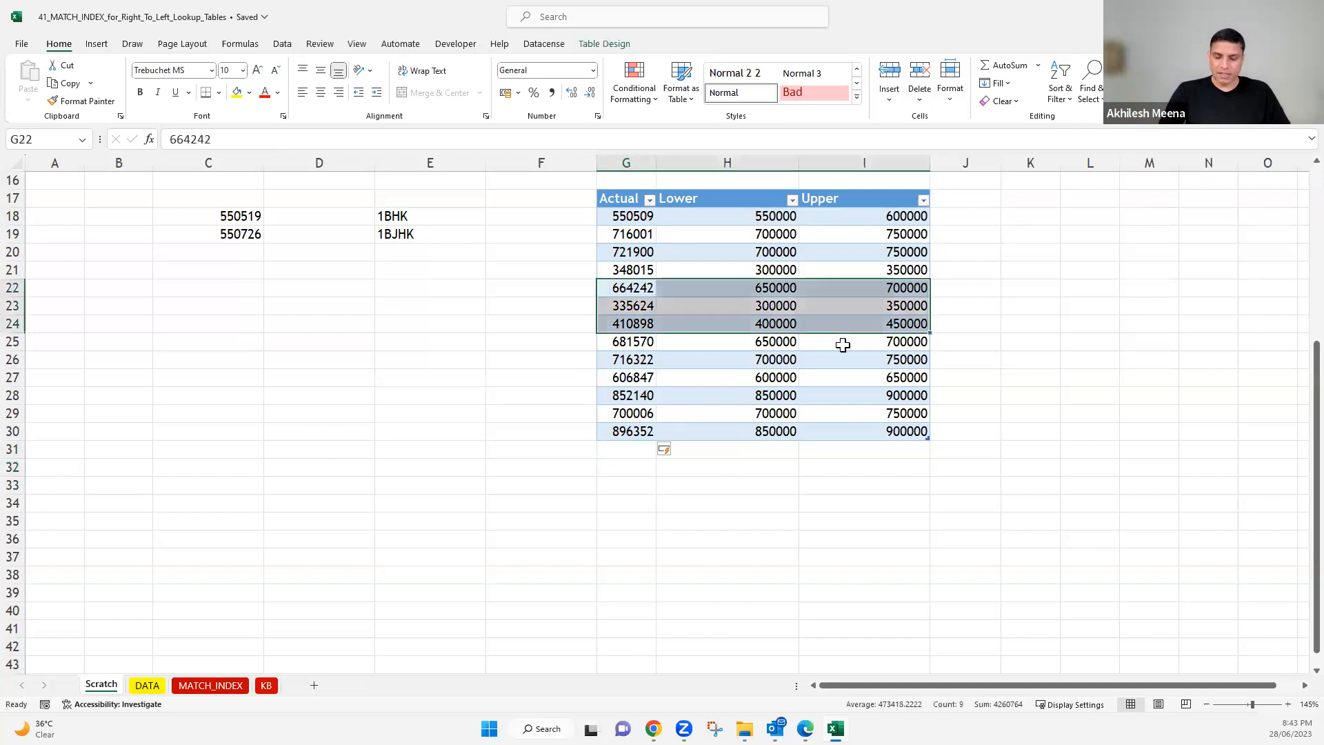
{"action": "key", "text": "ctrl+c"}
{"action": "left_click", "coordinate": [640, 466]}
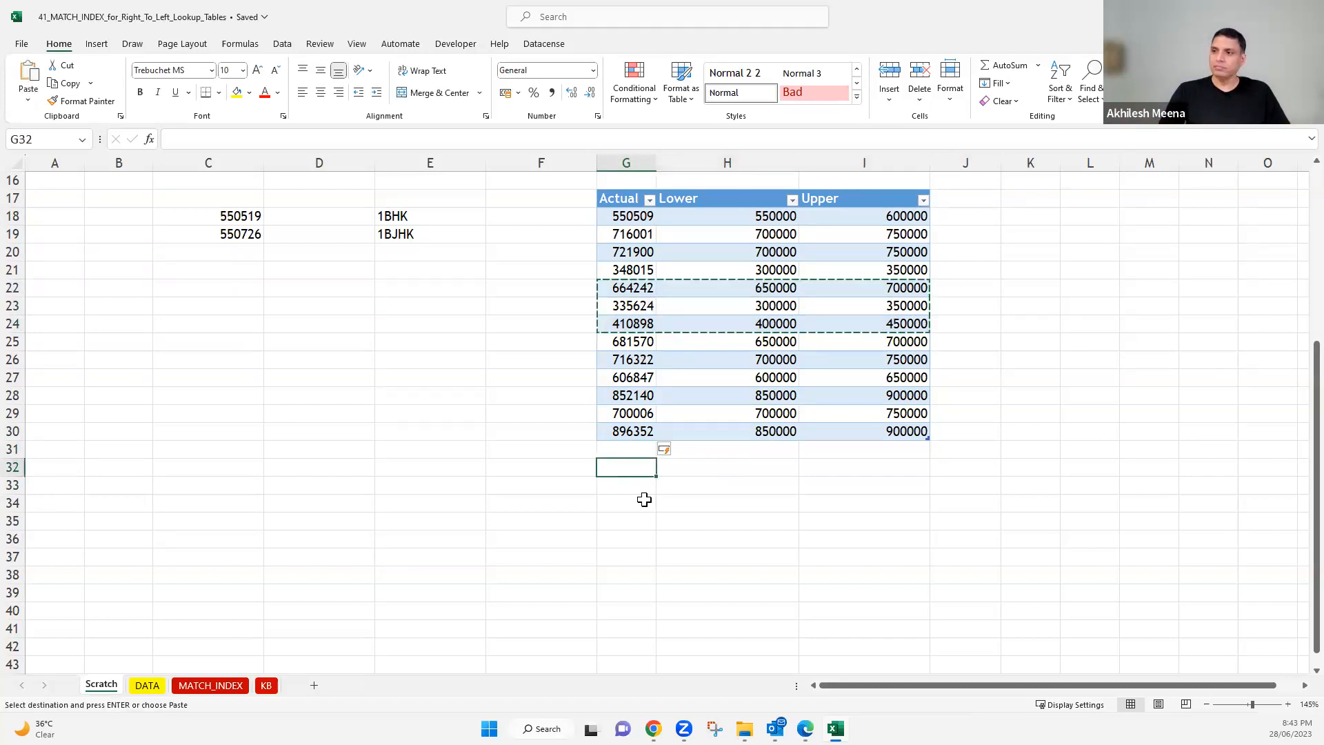
{"action": "key", "text": "ctrl+v"}
{"action": "left_click", "coordinate": [662, 520]}
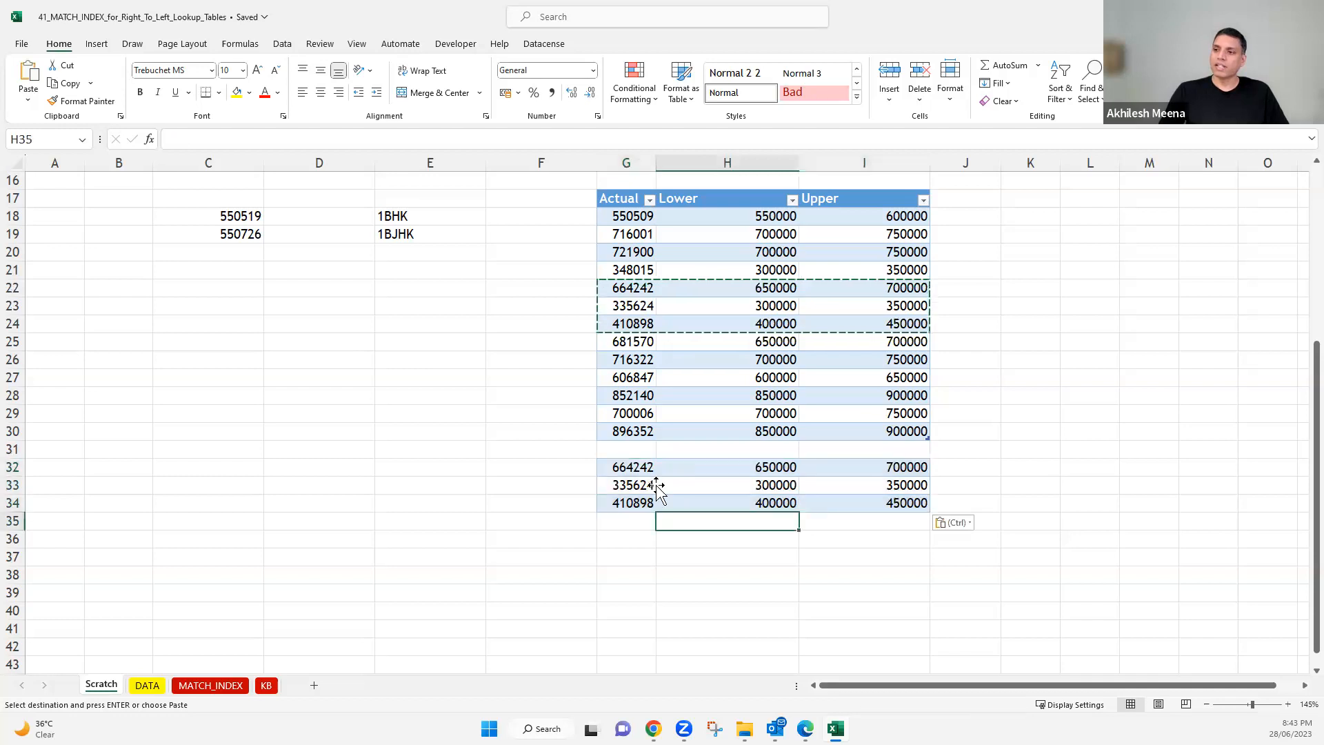
{"action": "left_click", "coordinate": [654, 485]}
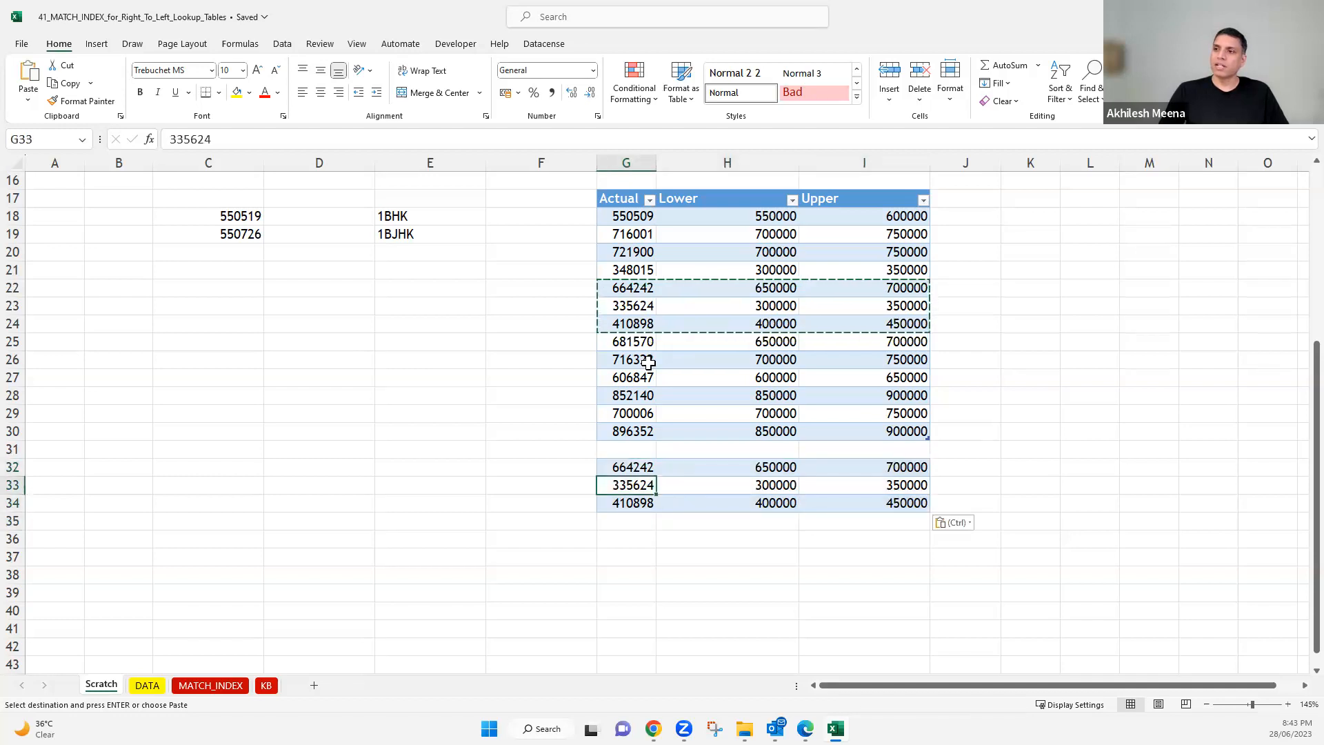
- Resize the table to the range G17:I34 so that it includes the pasted rows
{"action": "left_click", "coordinate": [649, 359]}
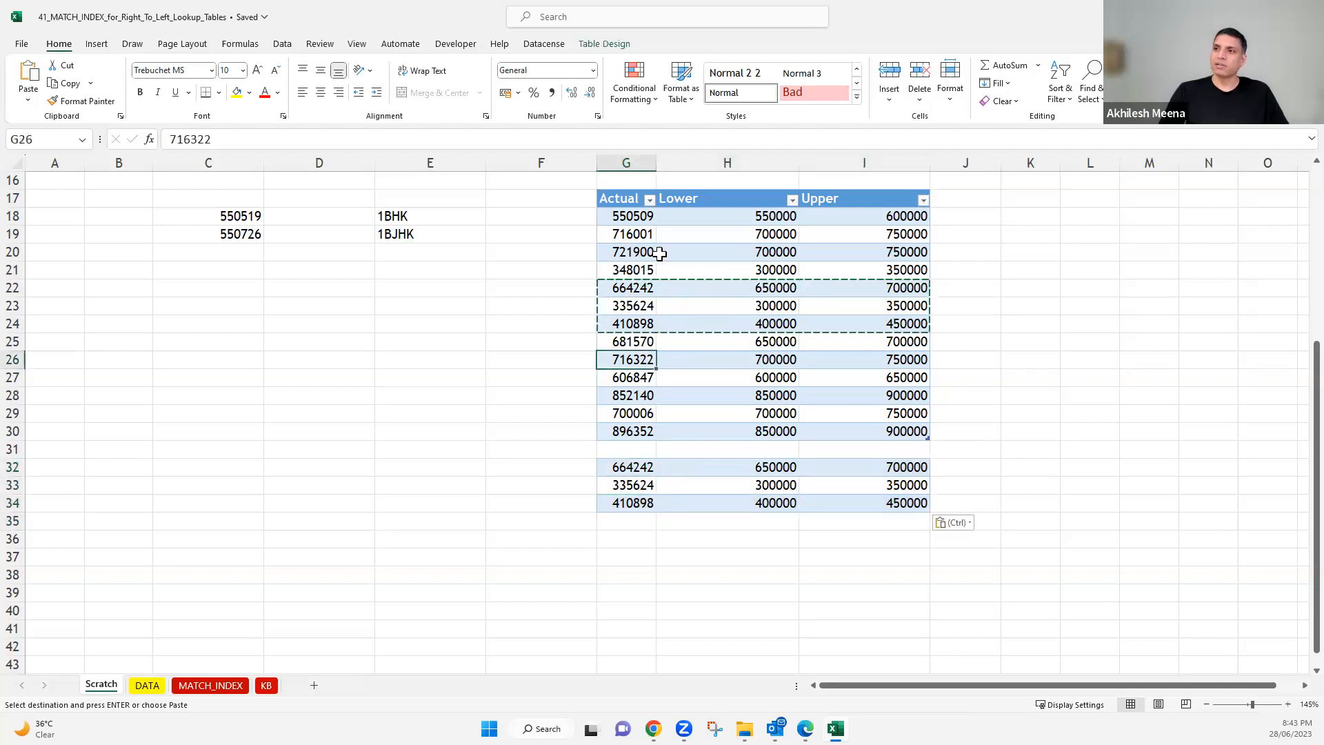
{"action": "left_click", "coordinate": [640, 215]}
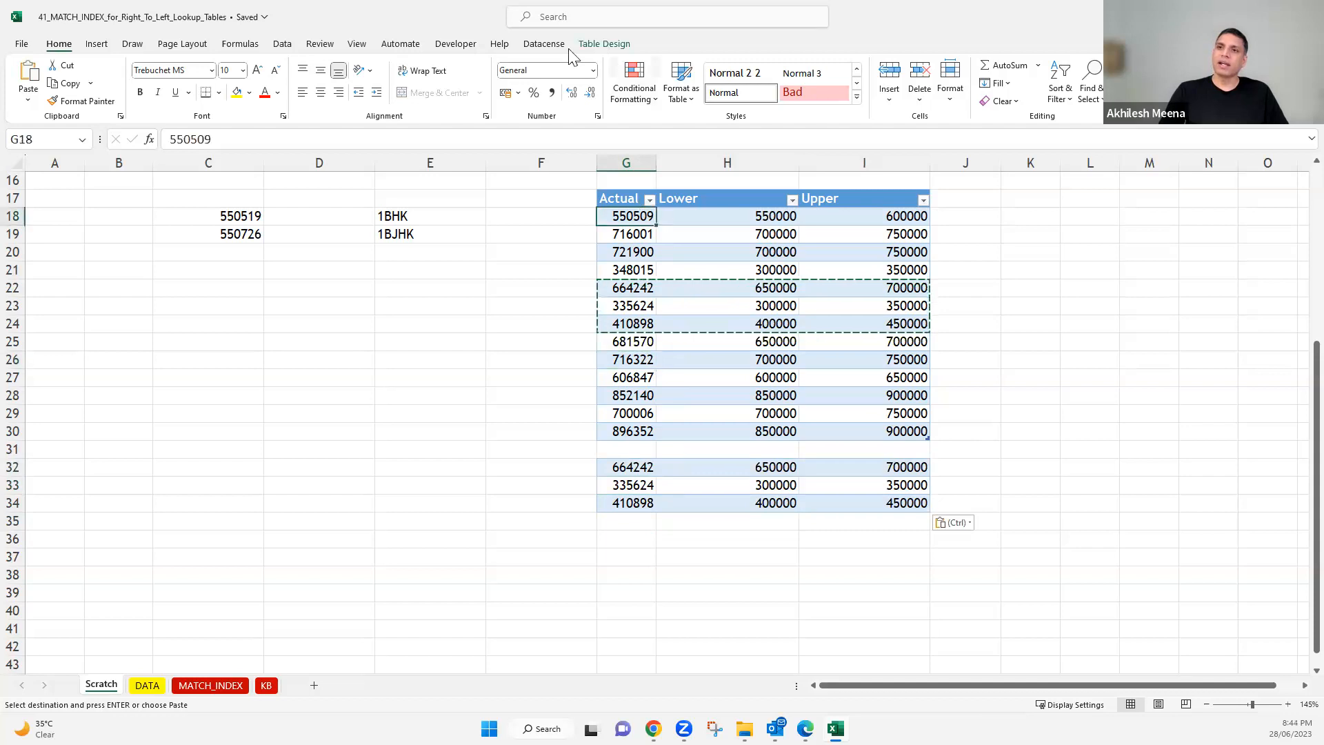
{"action": "key", "text": "Escape"}
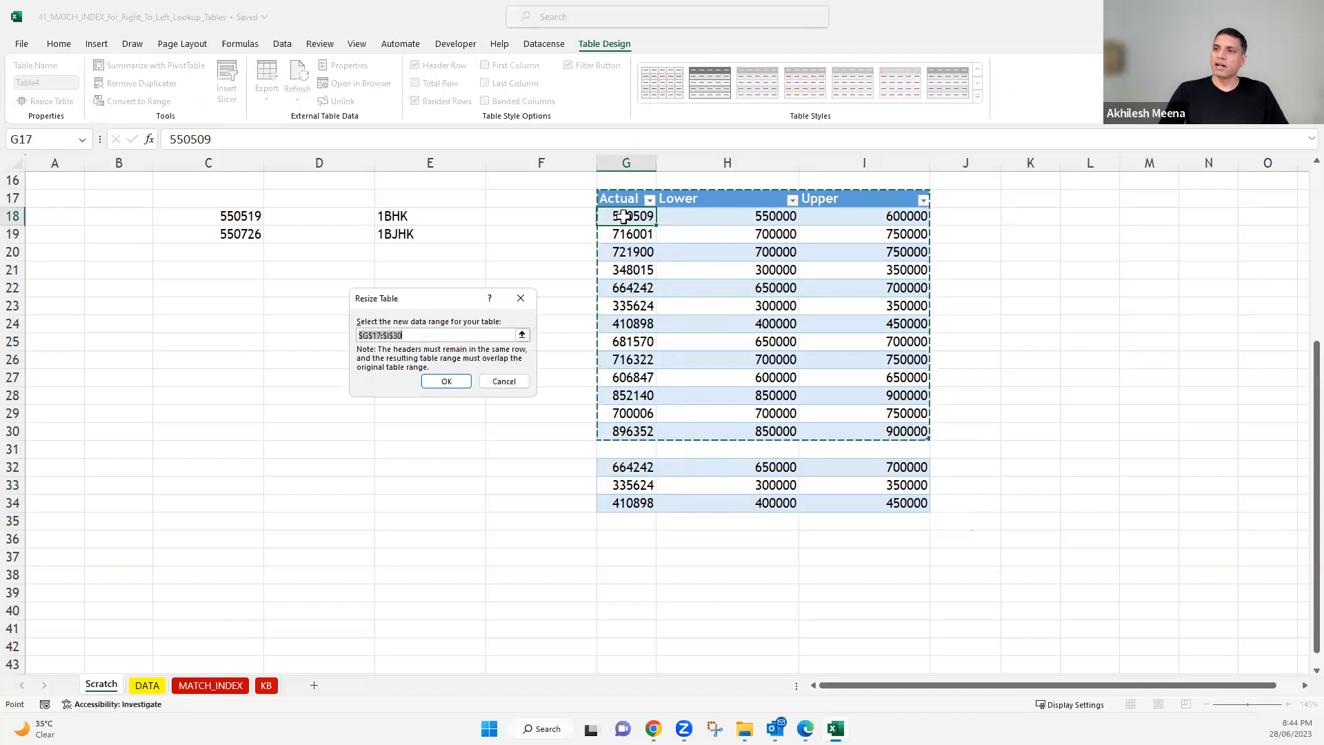
{"action": "left_click_drag", "start_coordinate": [623, 198], "coordinate": [890, 474]}
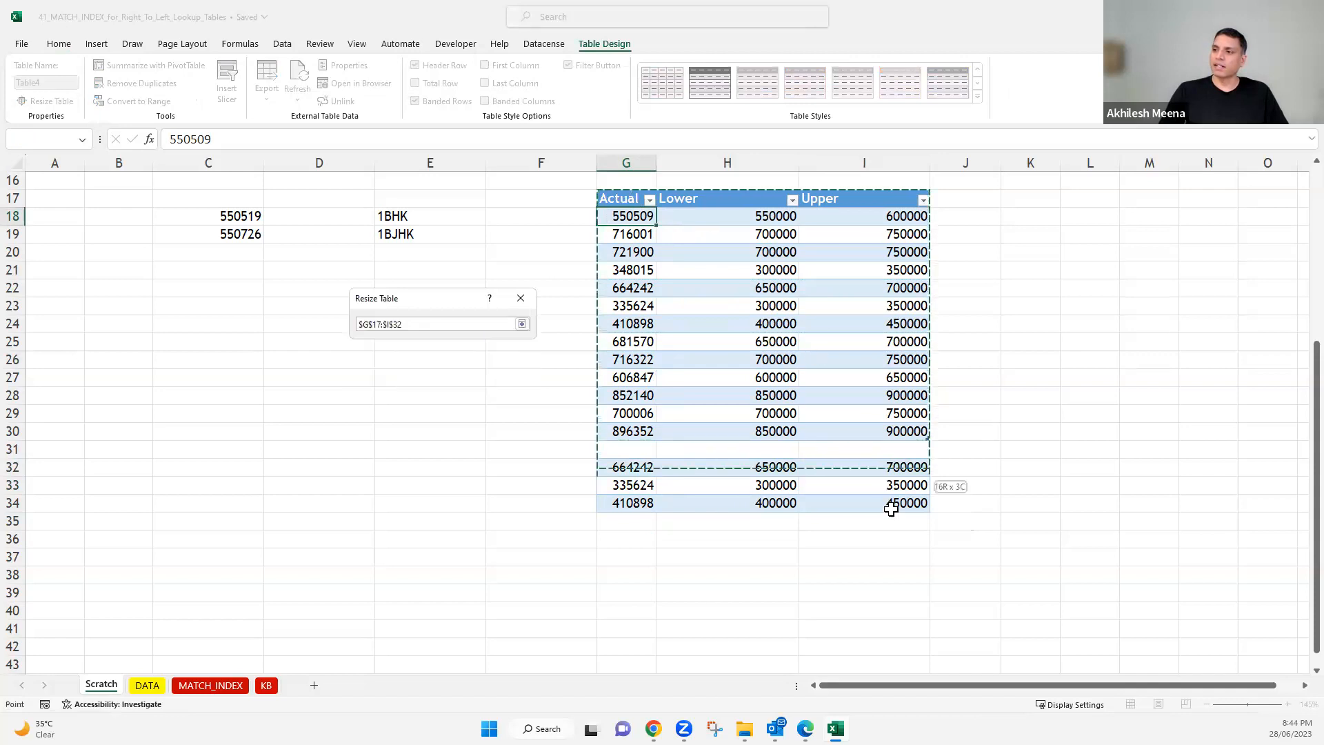
{"action": "left_click", "coordinate": [445, 380]}
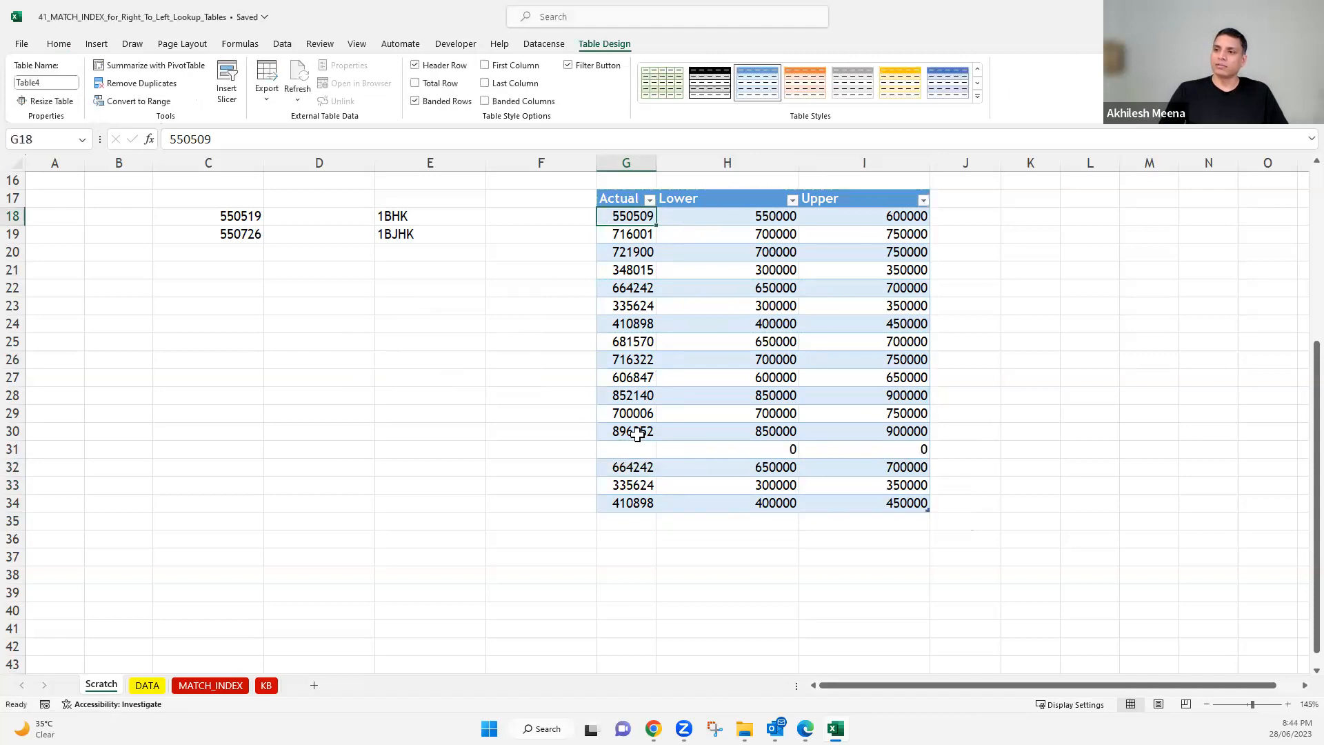
- Delete the table row with the empty Actual value, G31:I31
{"action": "left_click", "coordinate": [671, 448]}
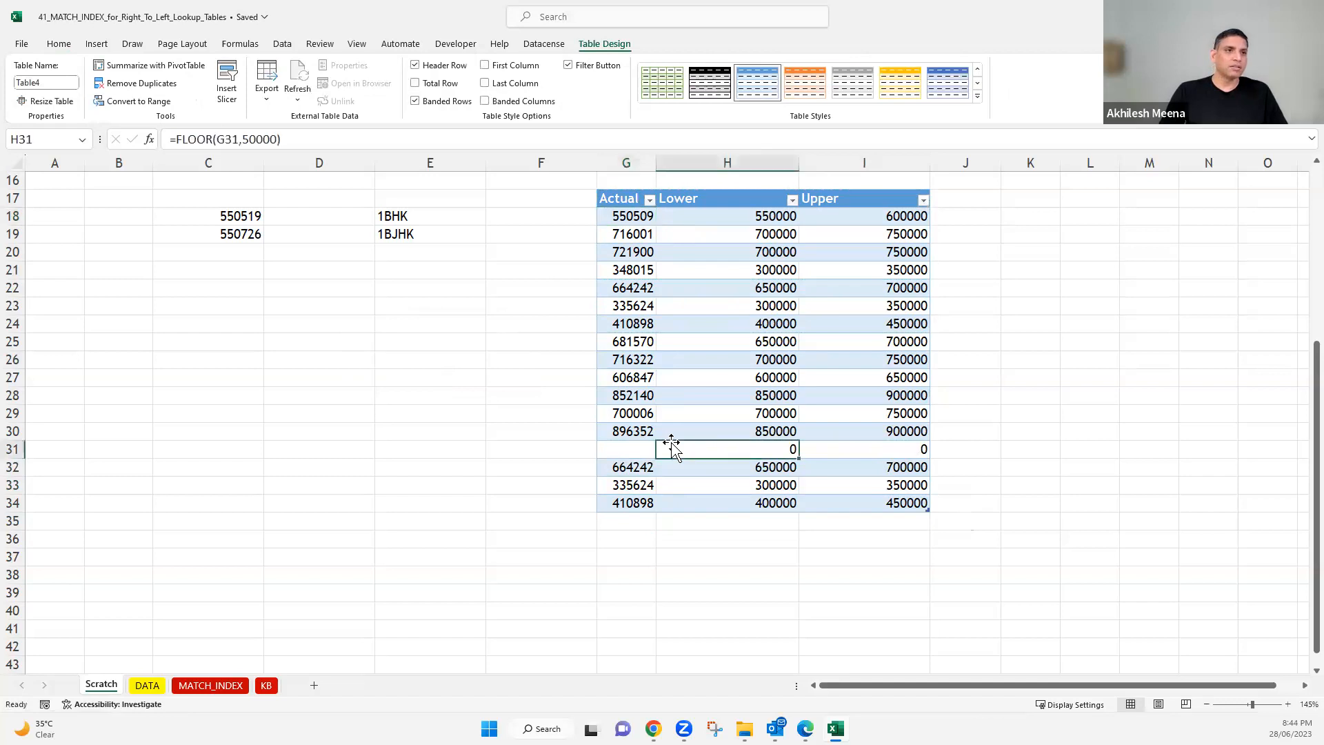
{"action": "left_click", "coordinate": [622, 452]}
{"action": "left_click", "coordinate": [854, 450], "text": "shift"}
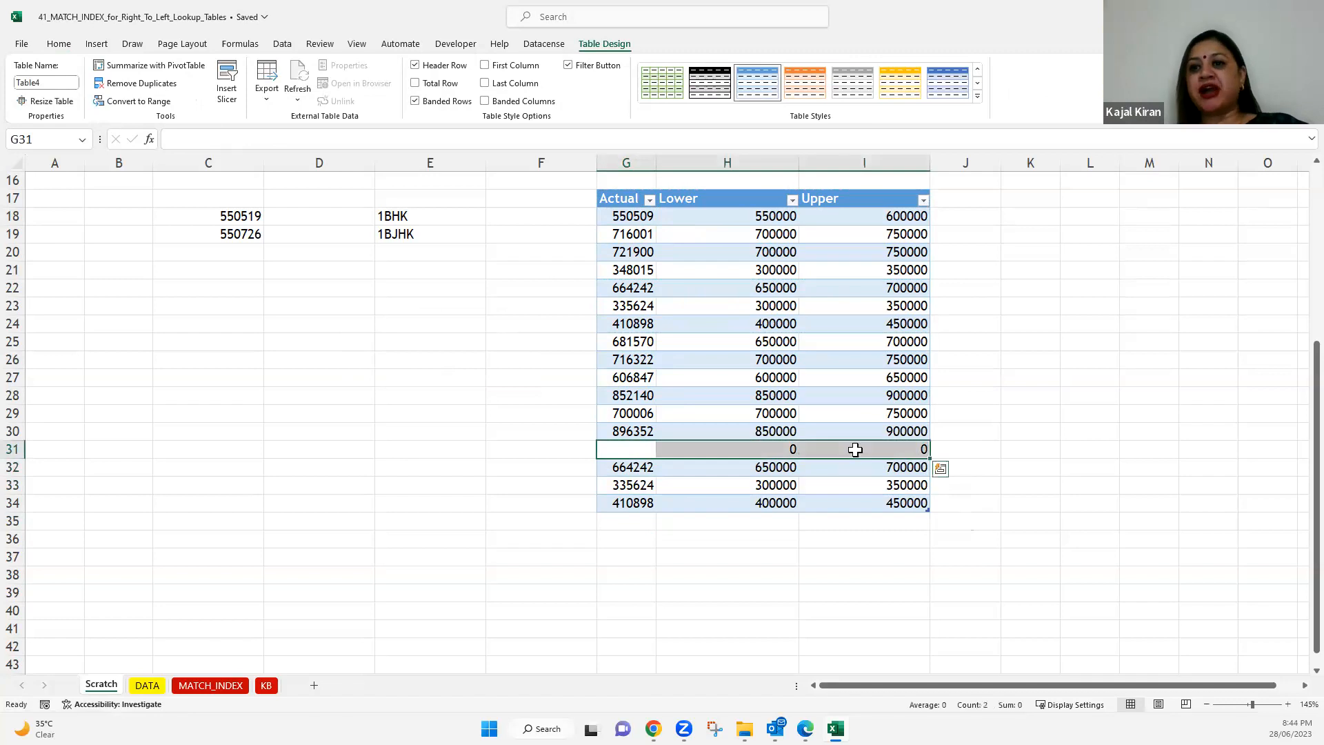
{"action": "key", "text": "ctrl+minus"}
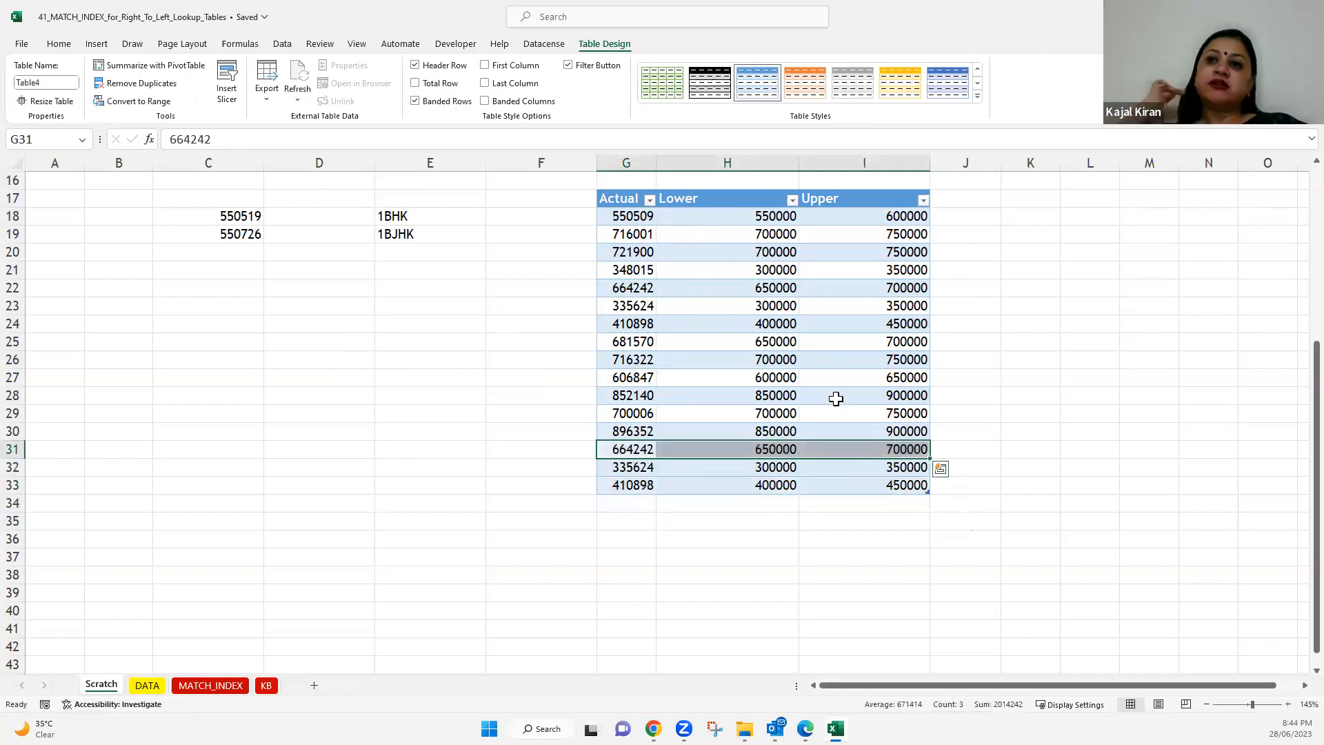
- Clear the leftover numbers and BHK labels beside the table in C17:E20
{"action": "left_click", "coordinate": [836, 399]}
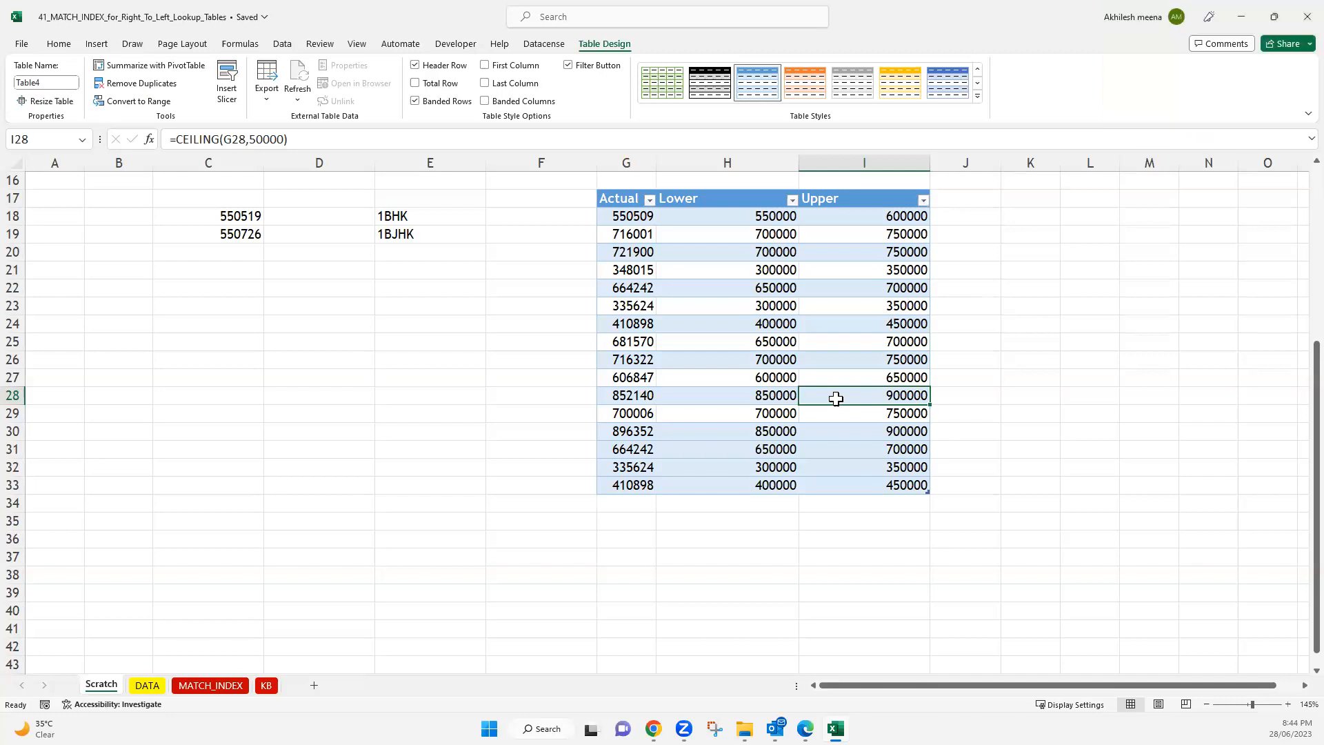
{"action": "left_click", "coordinate": [232, 205]}
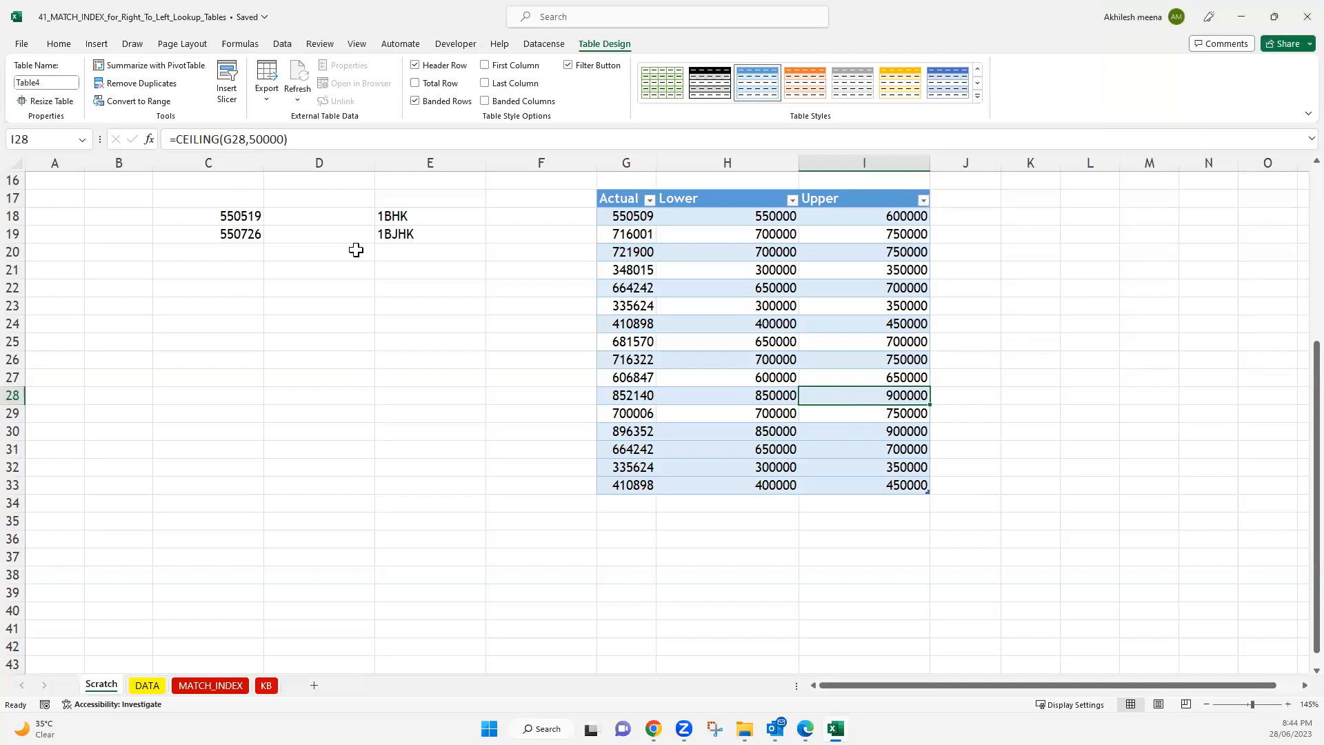
{"action": "left_click", "coordinate": [405, 258], "text": "shift"}
{"action": "key", "text": "Delete"}
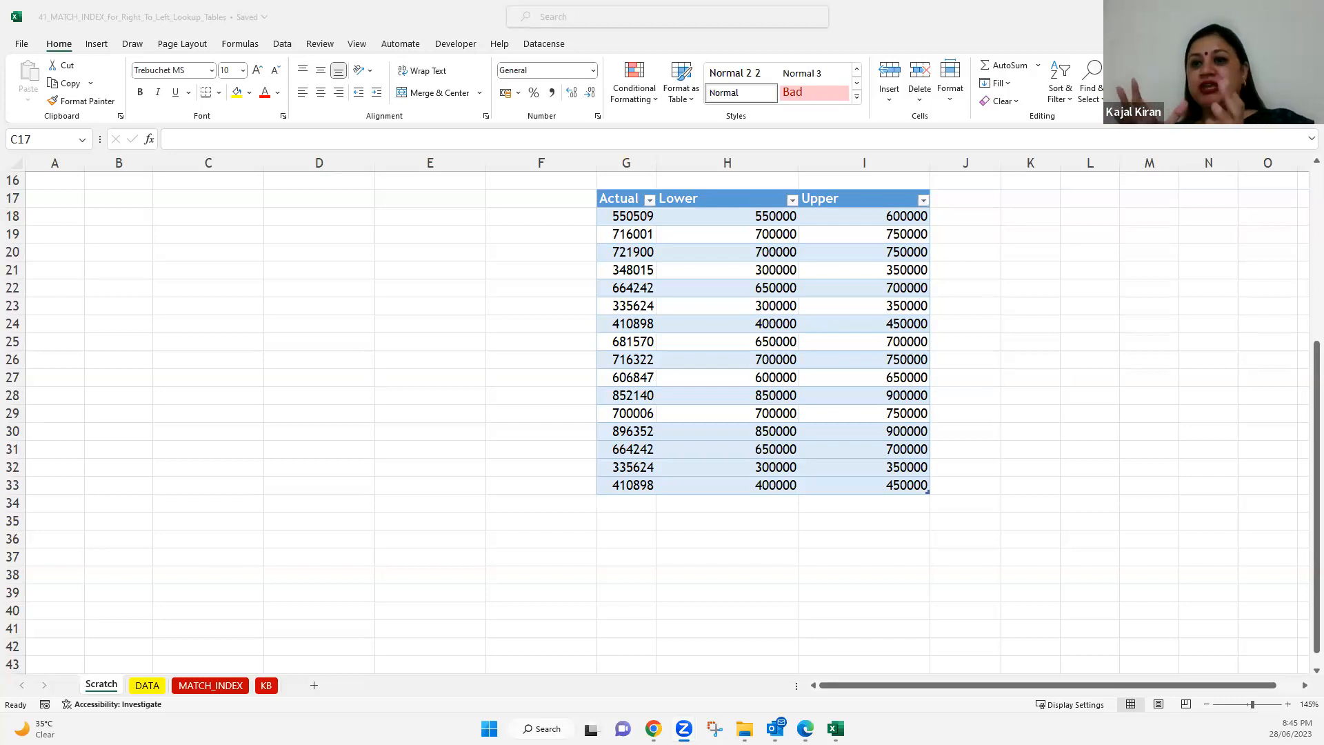
- Switch to the 11_Using_Tables folder window in File Explorer
{"action": "left_click", "coordinate": [268, 310]}
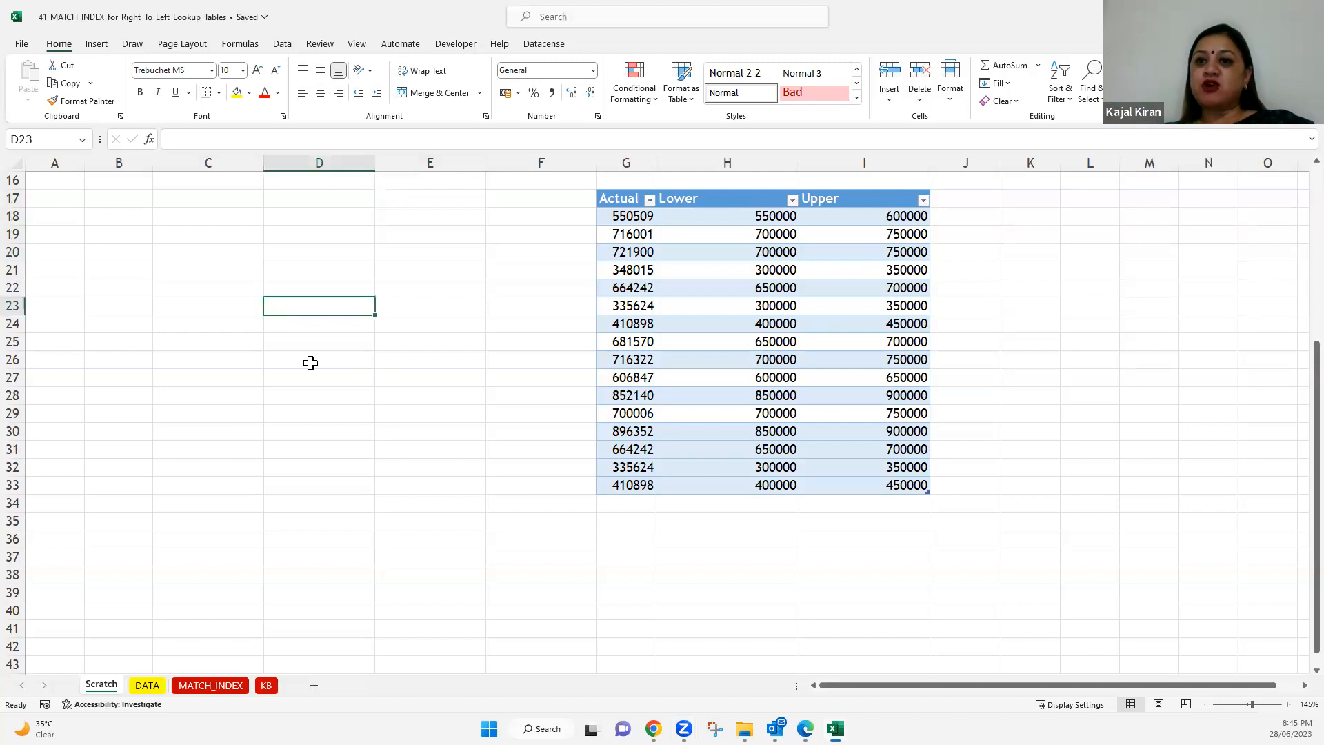
{"action": "left_click", "coordinate": [744, 729]}
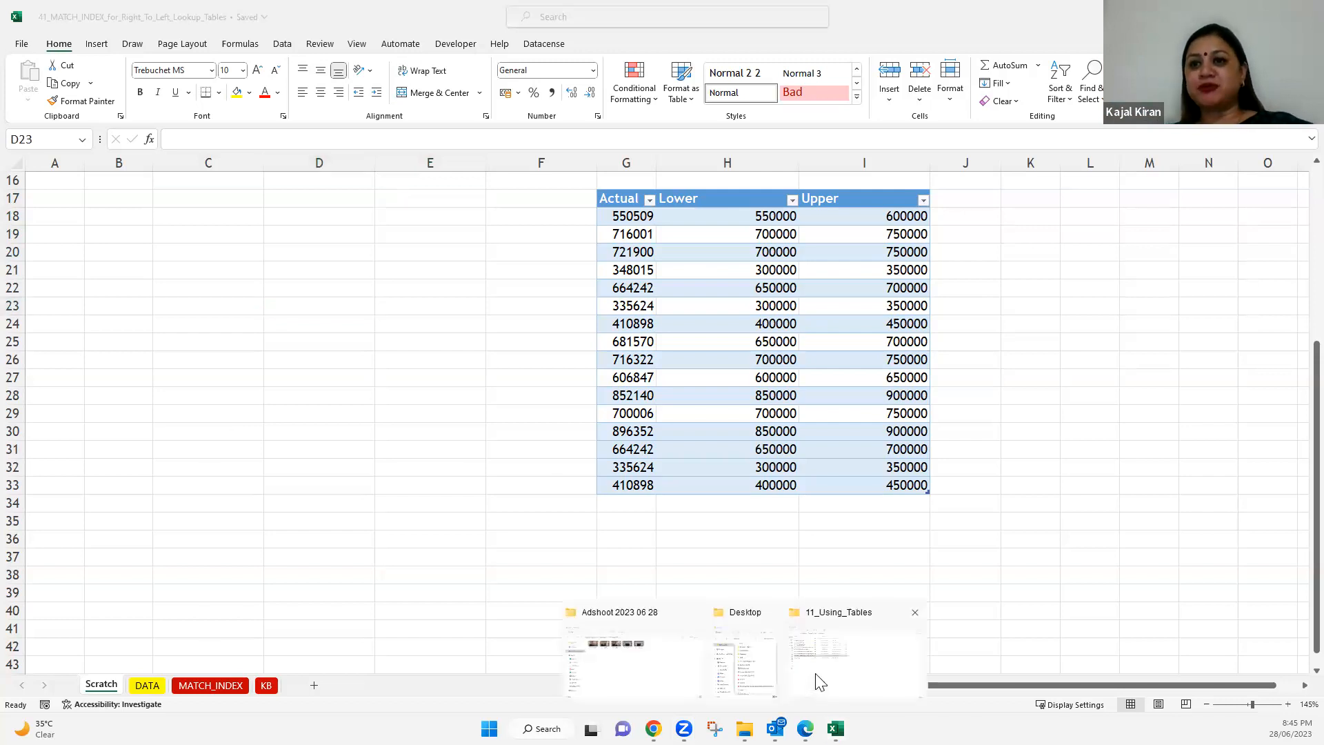
{"action": "left_click", "coordinate": [819, 681]}
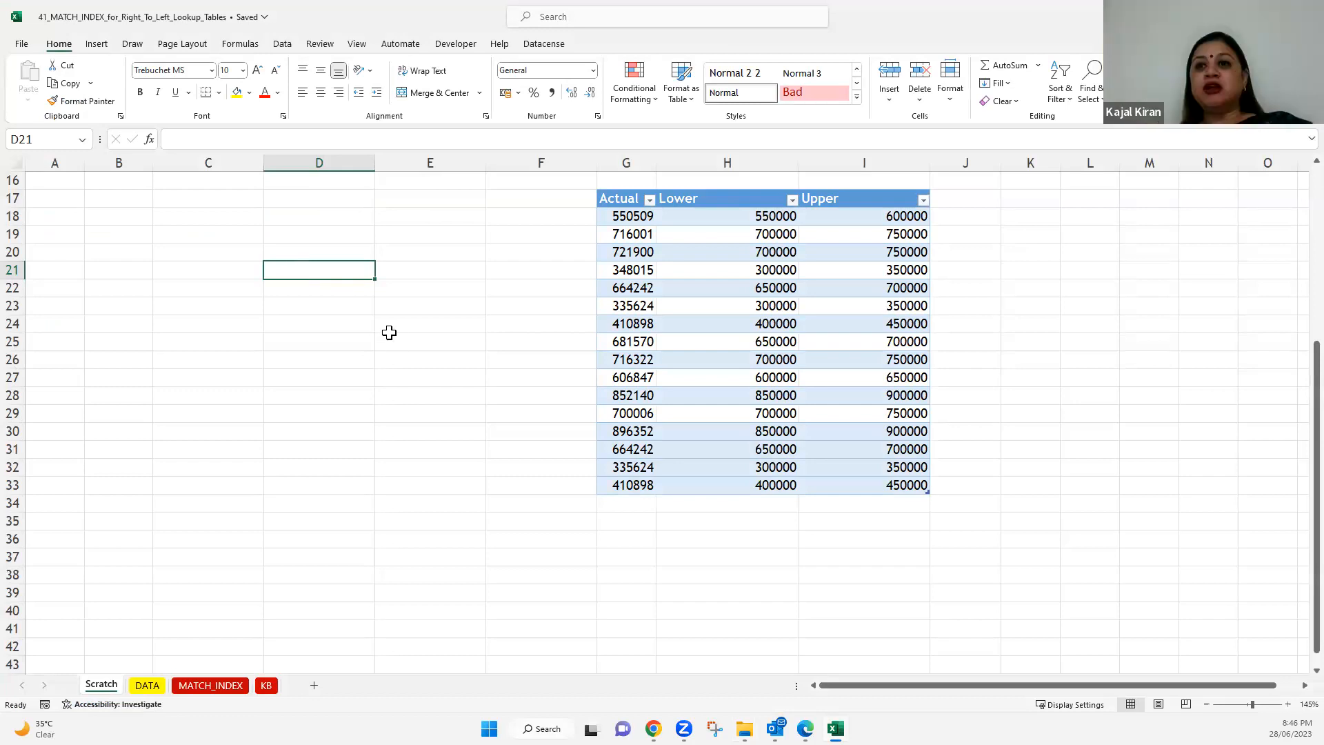
- Start a shortcut list in an empty area of the Scratch sheet by entering CTRL D in S2
{"action": "scroll", "coordinate": [393, 345], "scroll_direction": "up", "scroll_amount": 1}
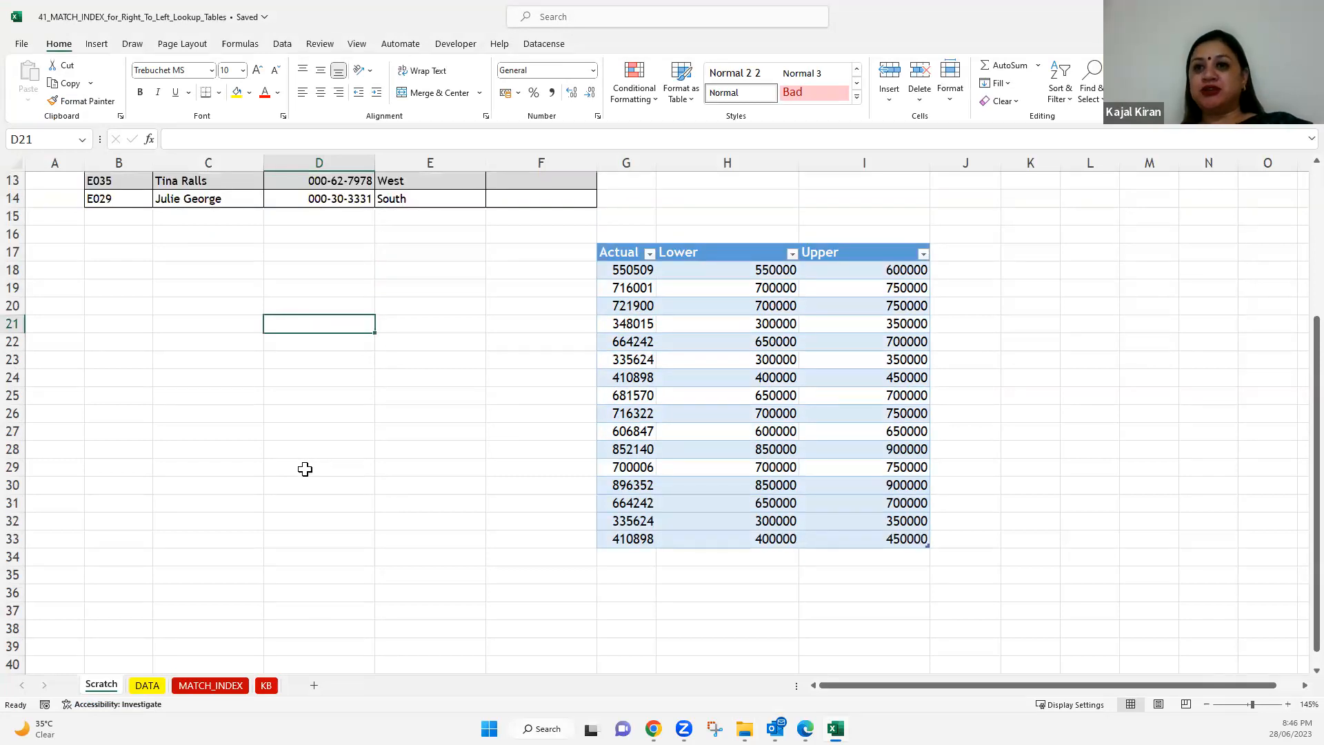
{"action": "scroll", "coordinate": [307, 440], "scroll_direction": "down", "scroll_amount": 4}
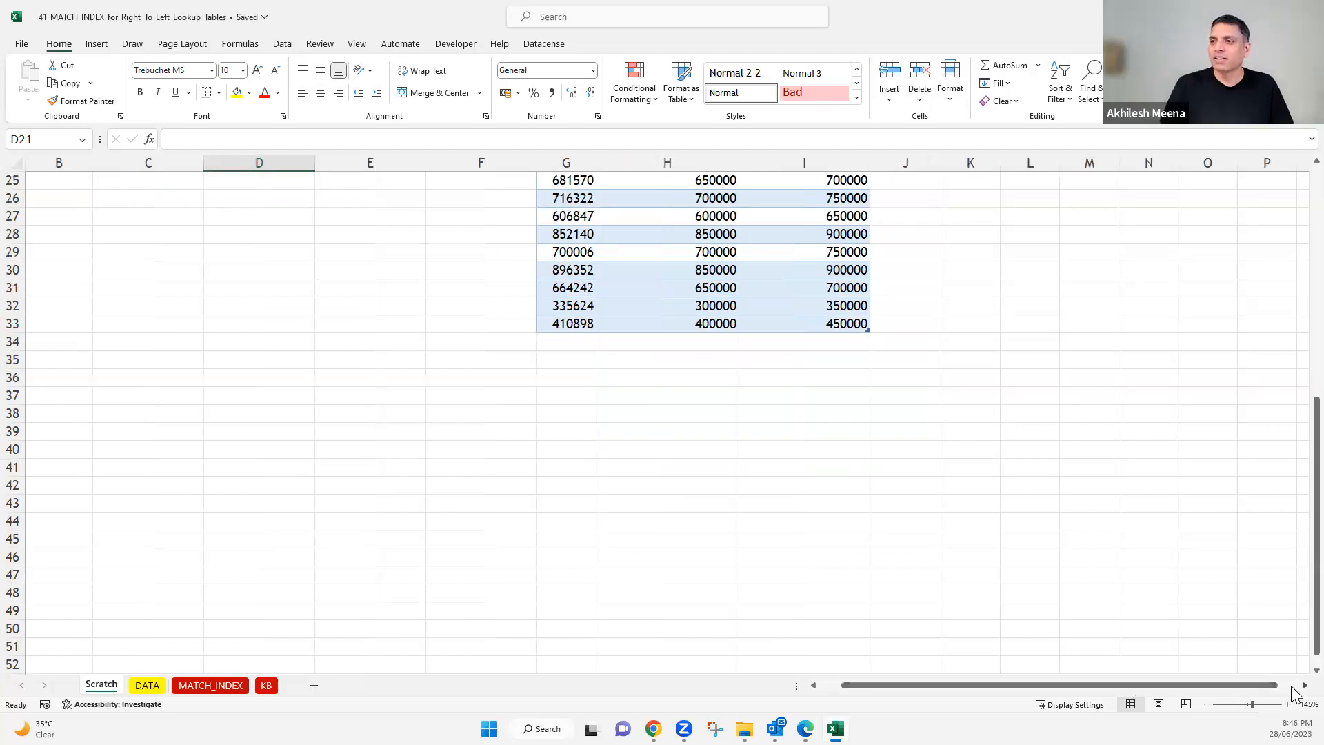
{"action": "scroll", "coordinate": [1289, 686], "scroll_direction": "right", "scroll_amount": 3}
{"action": "scroll", "coordinate": [288, 382], "scroll_direction": "right", "scroll_amount": 3}
{"action": "scroll", "coordinate": [269, 331], "scroll_direction": "up", "scroll_amount": 6}
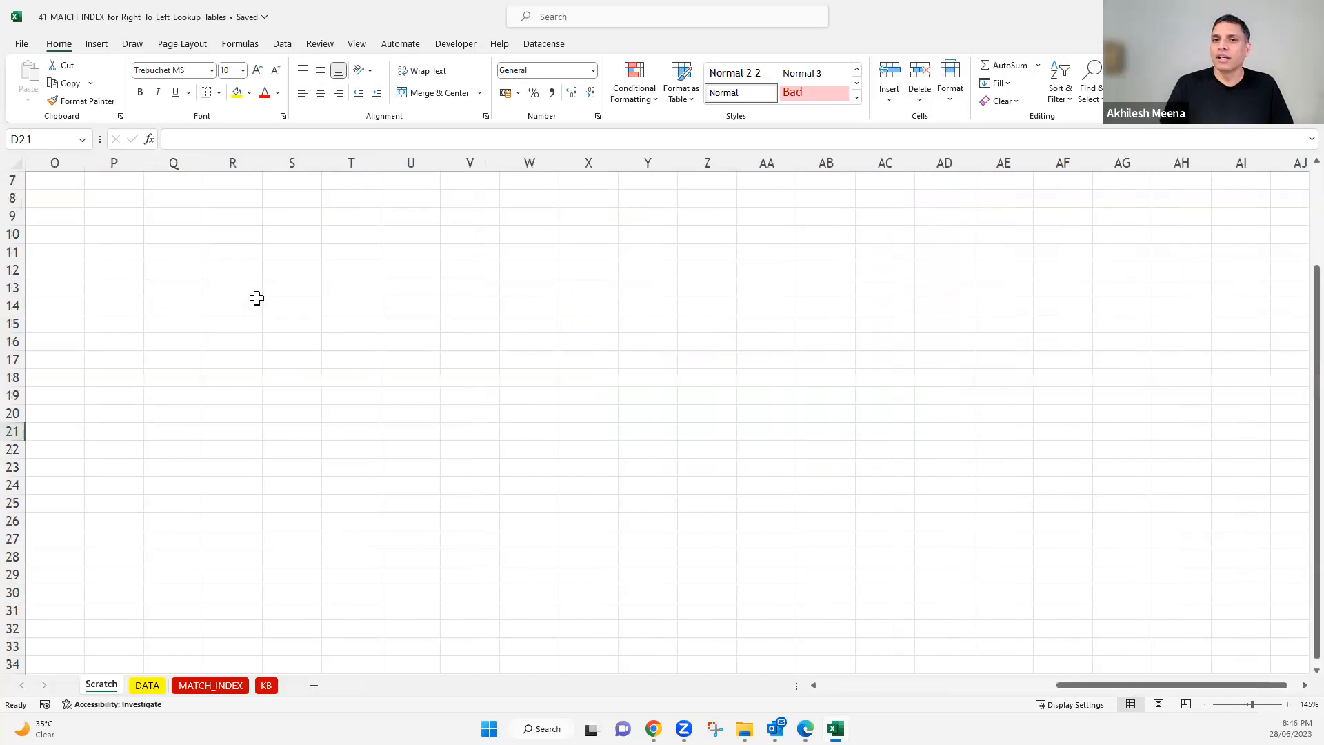
{"action": "scroll", "coordinate": [260, 197], "scroll_direction": "up", "scroll_amount": 2}
{"action": "left_click", "coordinate": [295, 200]}
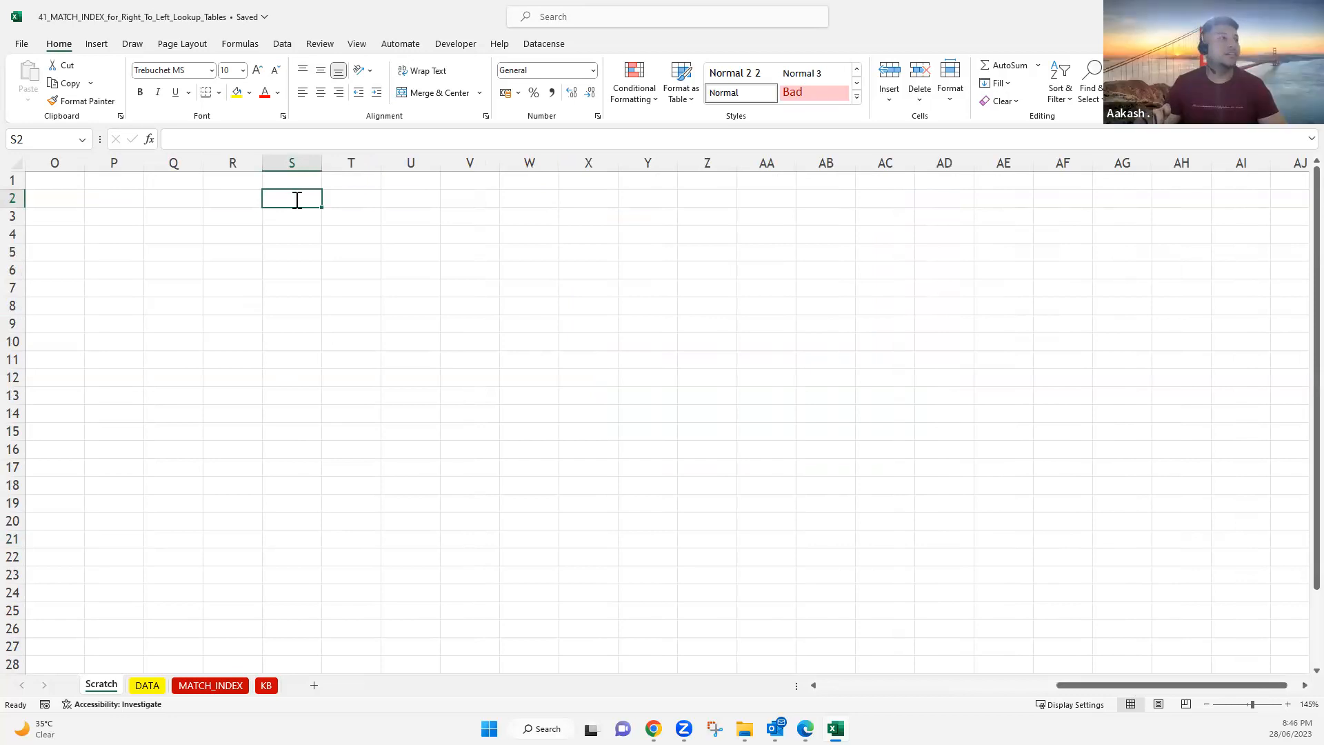
{"action": "type", "text": "CTRL D"}
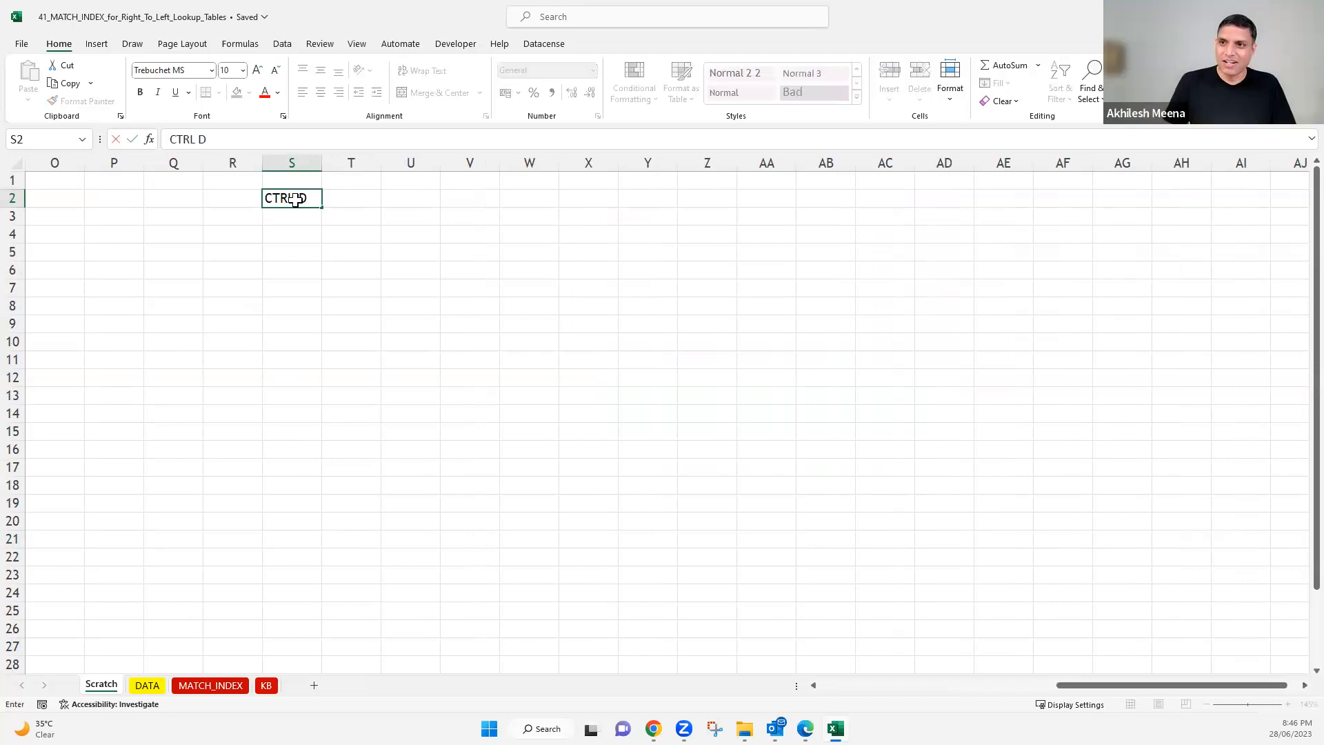
{"action": "key", "text": "Return"}
- Enter the shortcut CTRL 1 in S3, using the digit 1 rather than an exclamation mark
{"action": "type", "text": "C"}
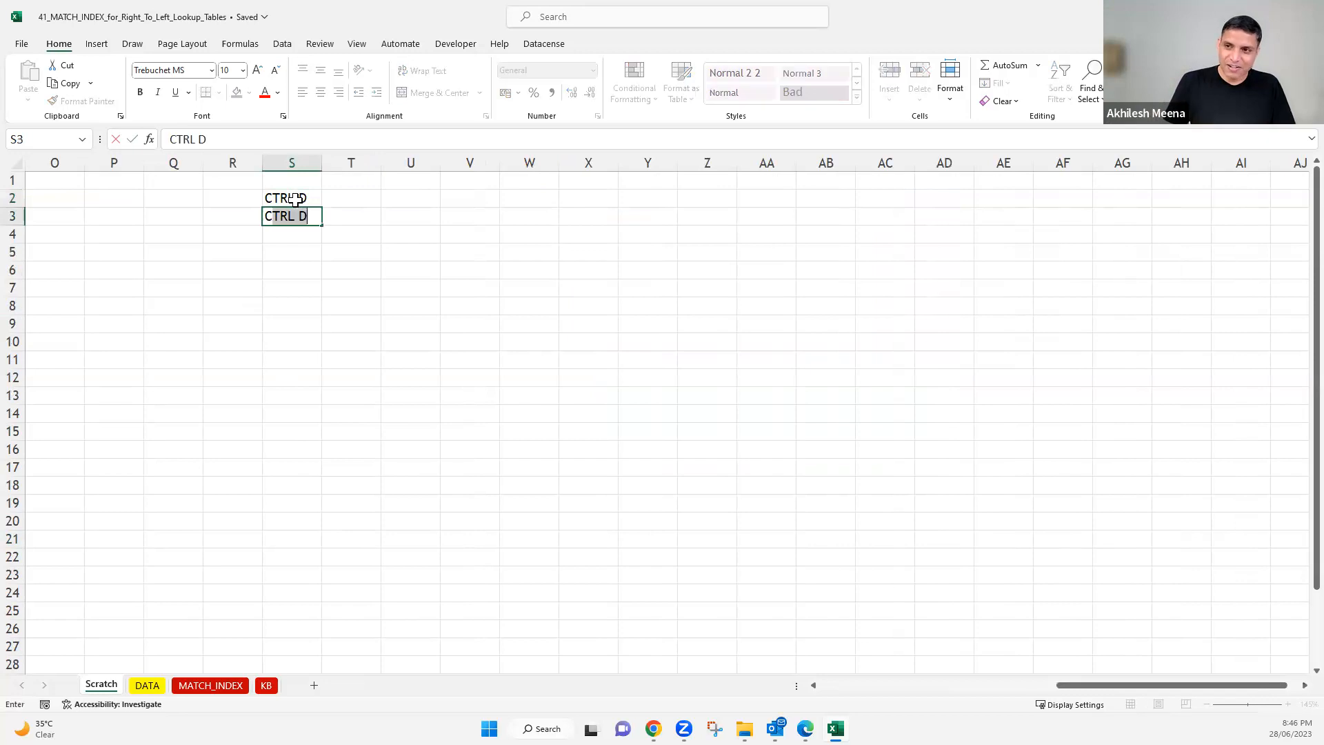
{"action": "type", "text": "TRL"}
{"action": "key", "text": "BackSpace"}
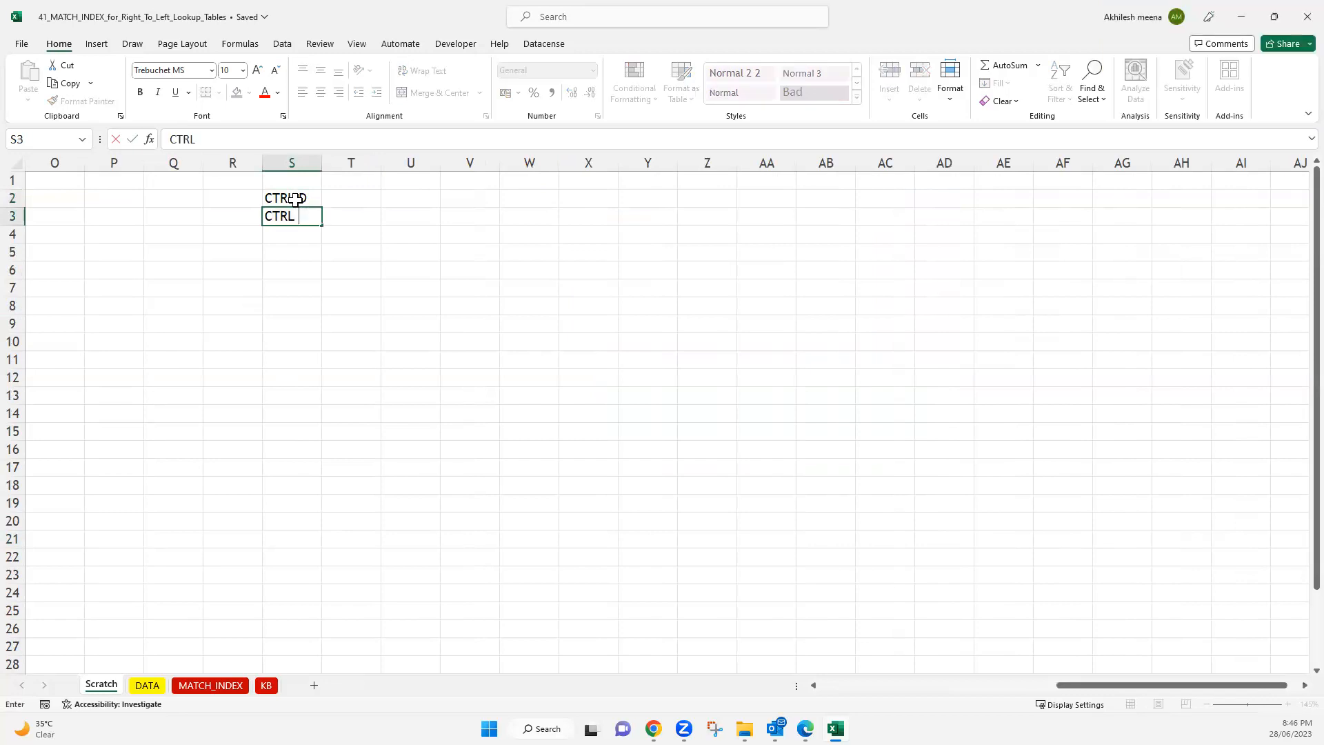
{"action": "type", "text": "!"}
{"action": "key", "text": "Return"}
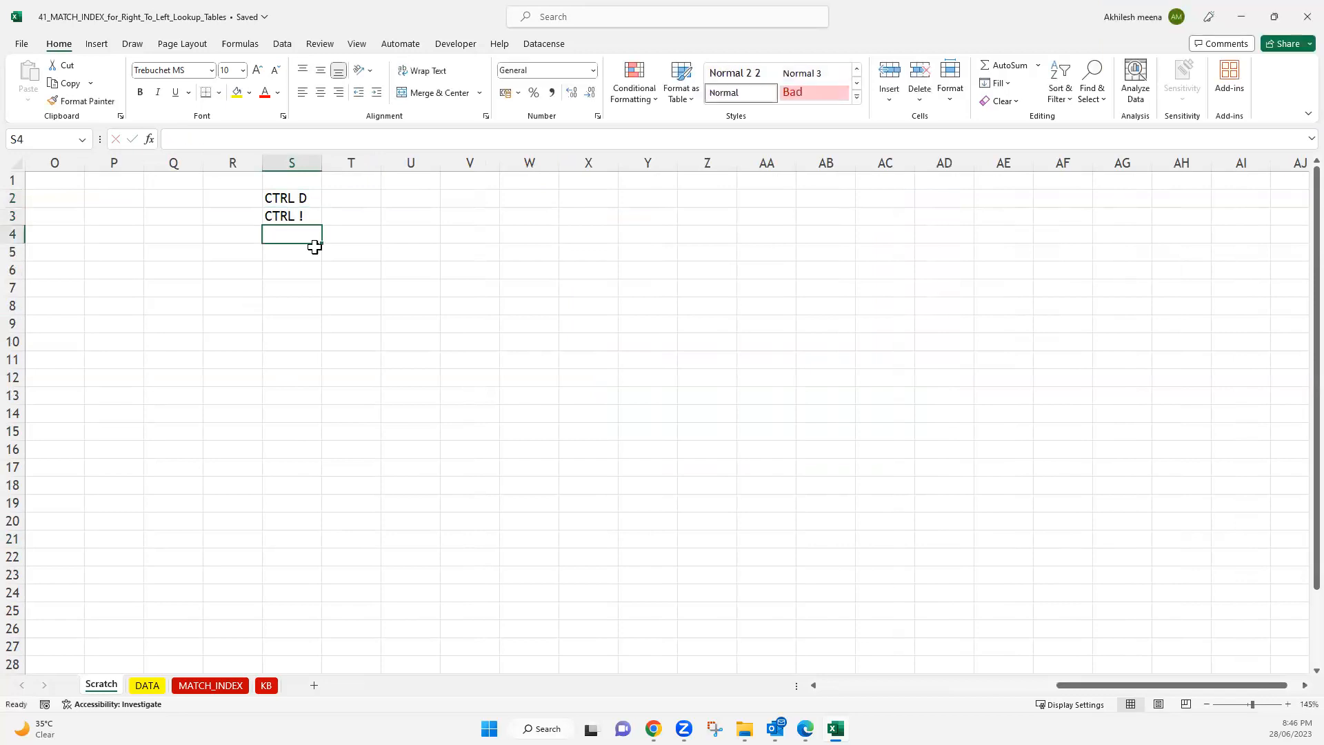
{"action": "double_click", "coordinate": [308, 218]}
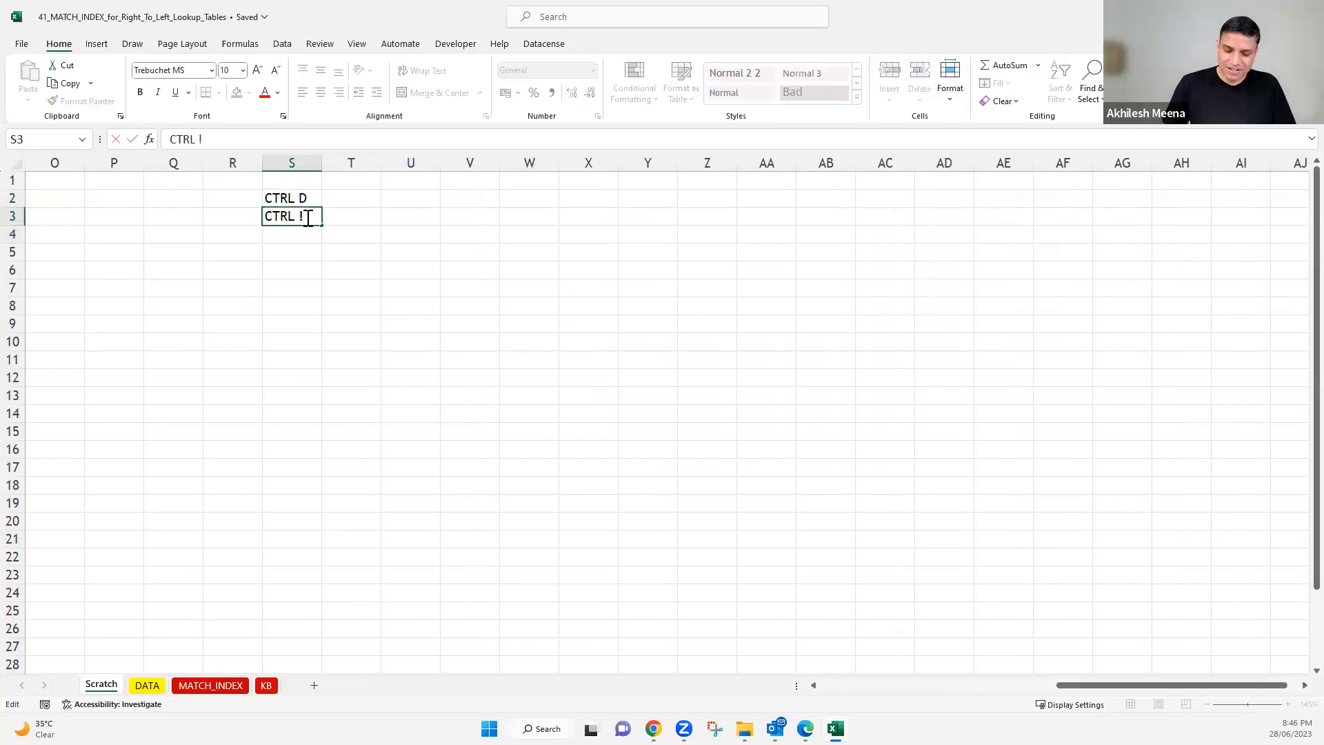
{"action": "key", "text": "BackSpace"}
{"action": "type", "text": "1"}
{"action": "key", "text": "Return"}
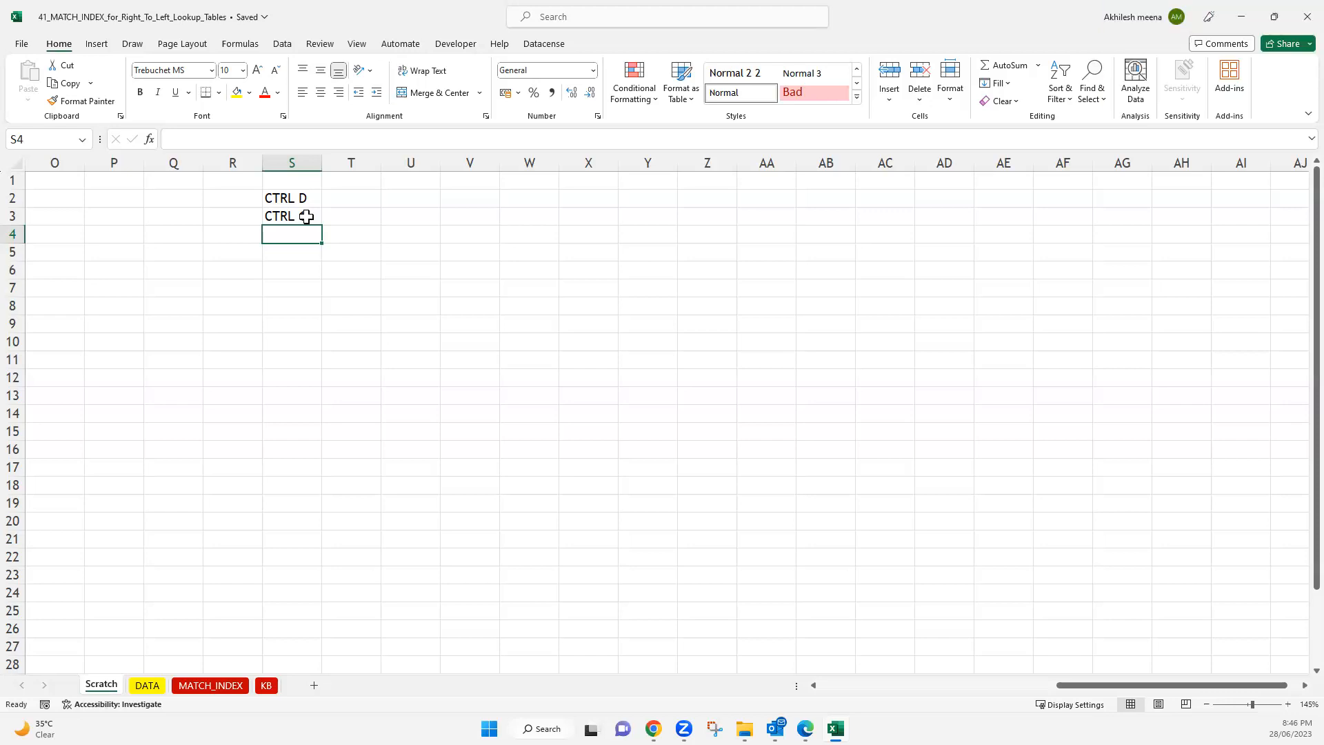
- Add the shortcut abbreviations CS L in S4 and C T in S5
{"action": "type", "text": "CS"}
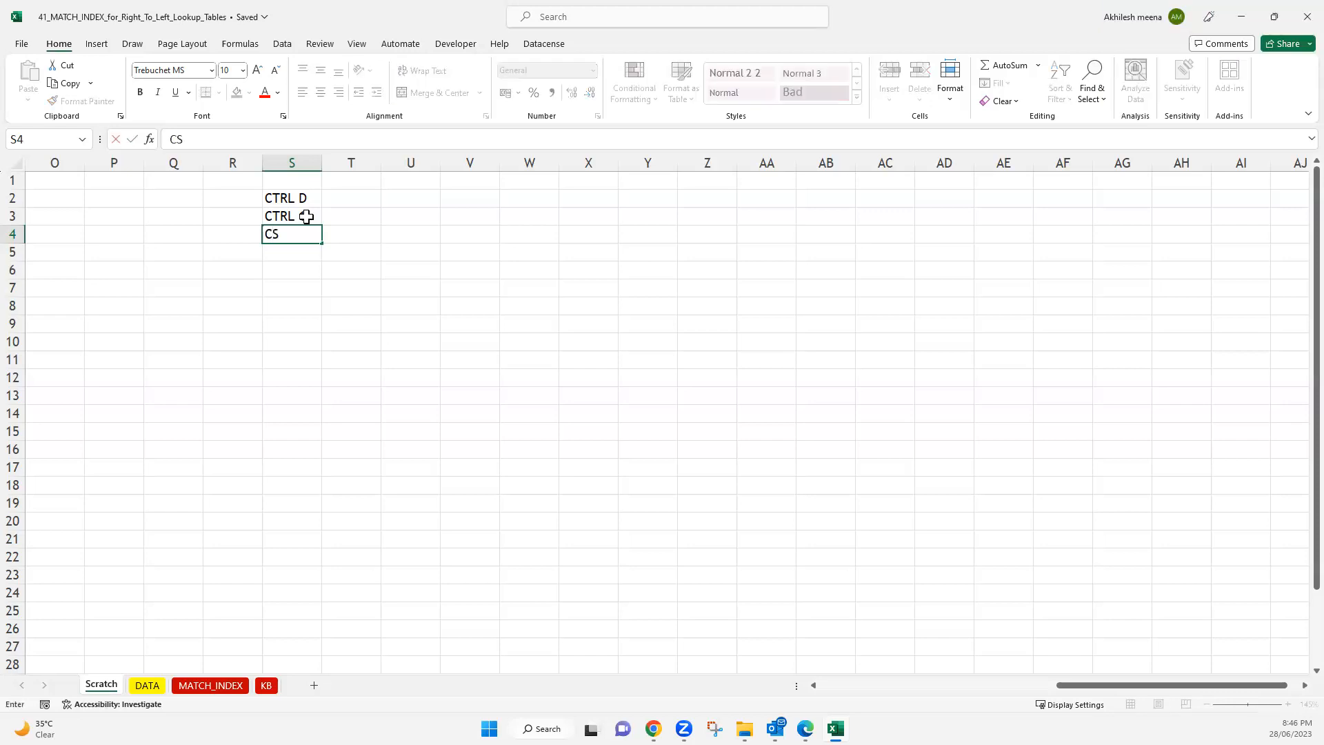
{"action": "type", "text": " L"}
{"action": "key", "text": "Return"}
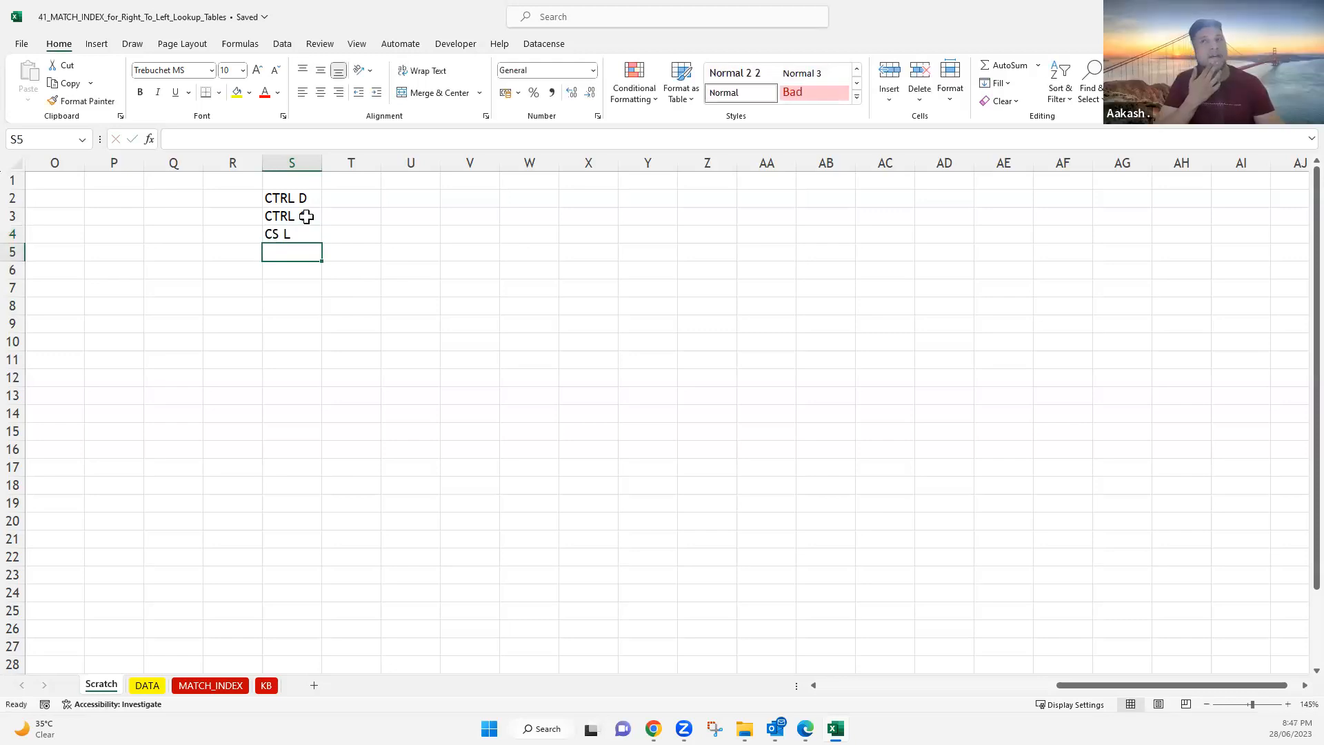
{"action": "type", "text": "C"}
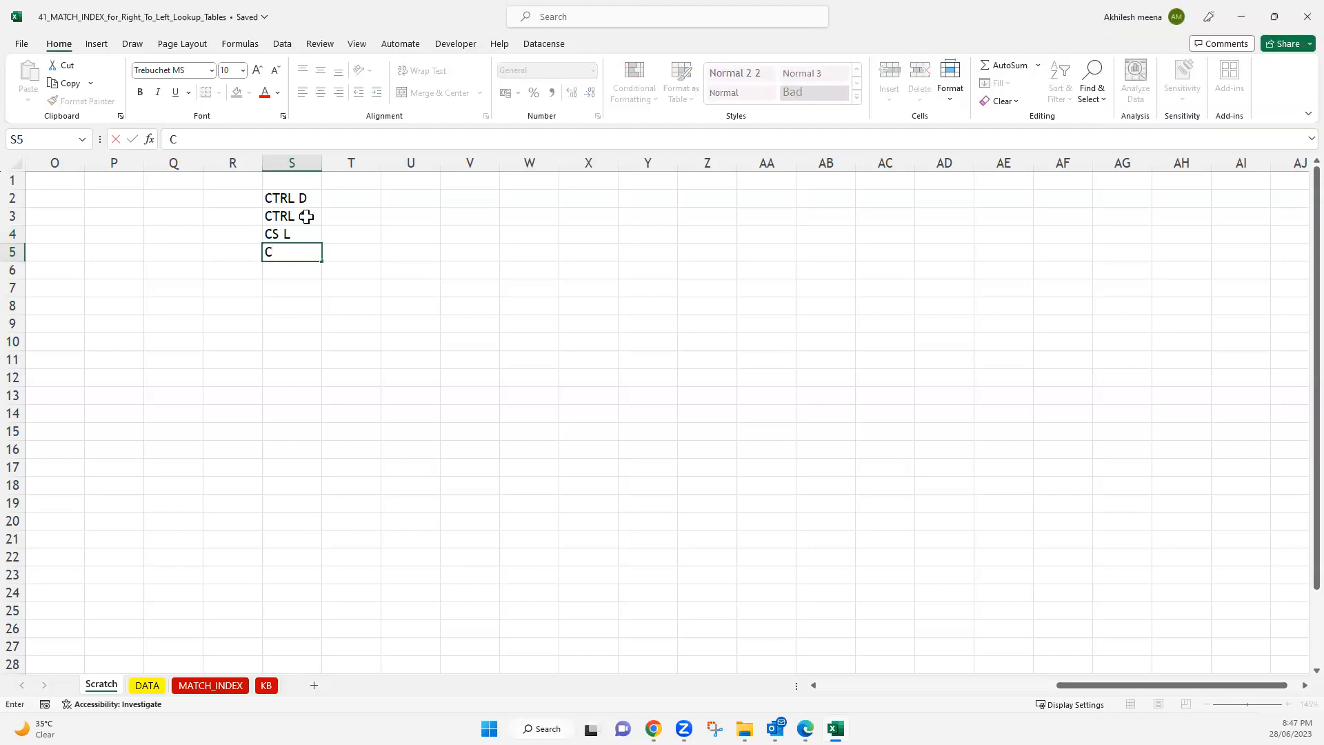
{"action": "type", "text": " T"}
{"action": "key", "text": "Return"}
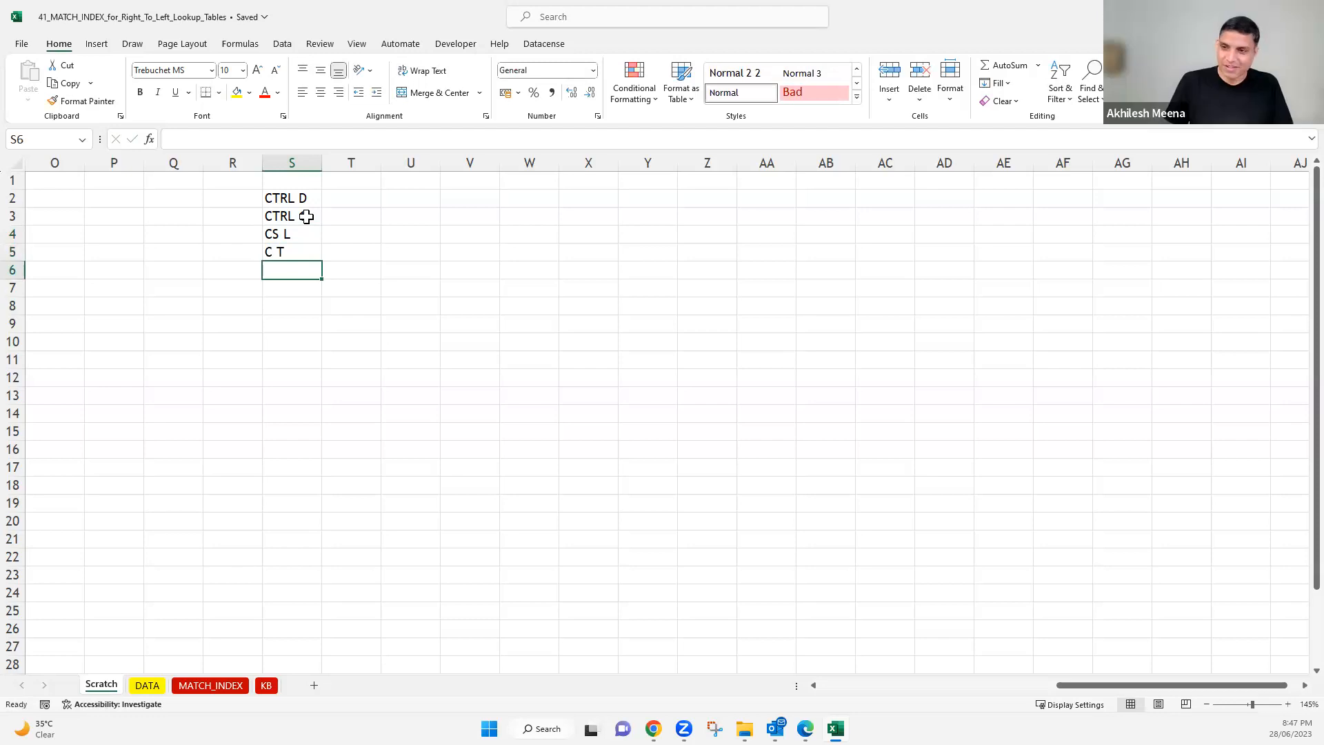
- Continue the shortcut list with C N in S6 and A D F S in S7
{"action": "type", "text": "C T"}
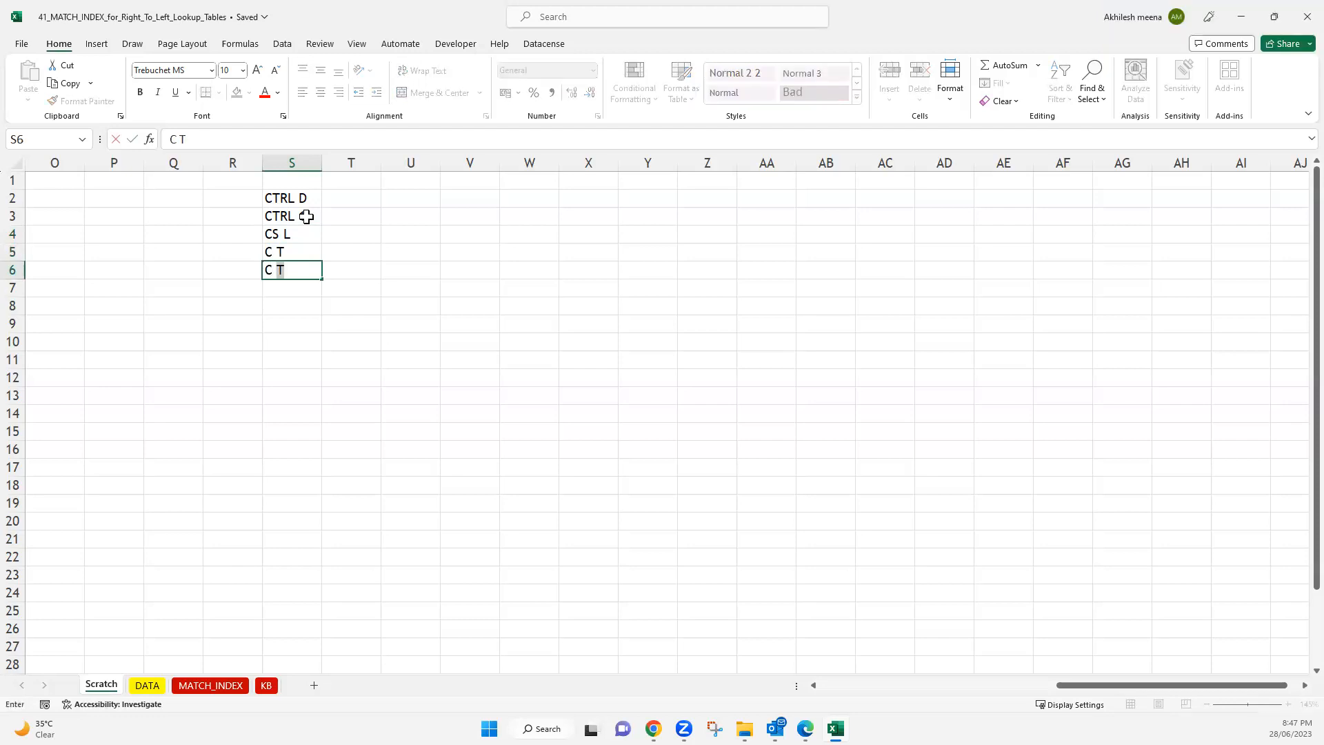
{"action": "type", "text": "N"}
{"action": "key", "text": "Return"}
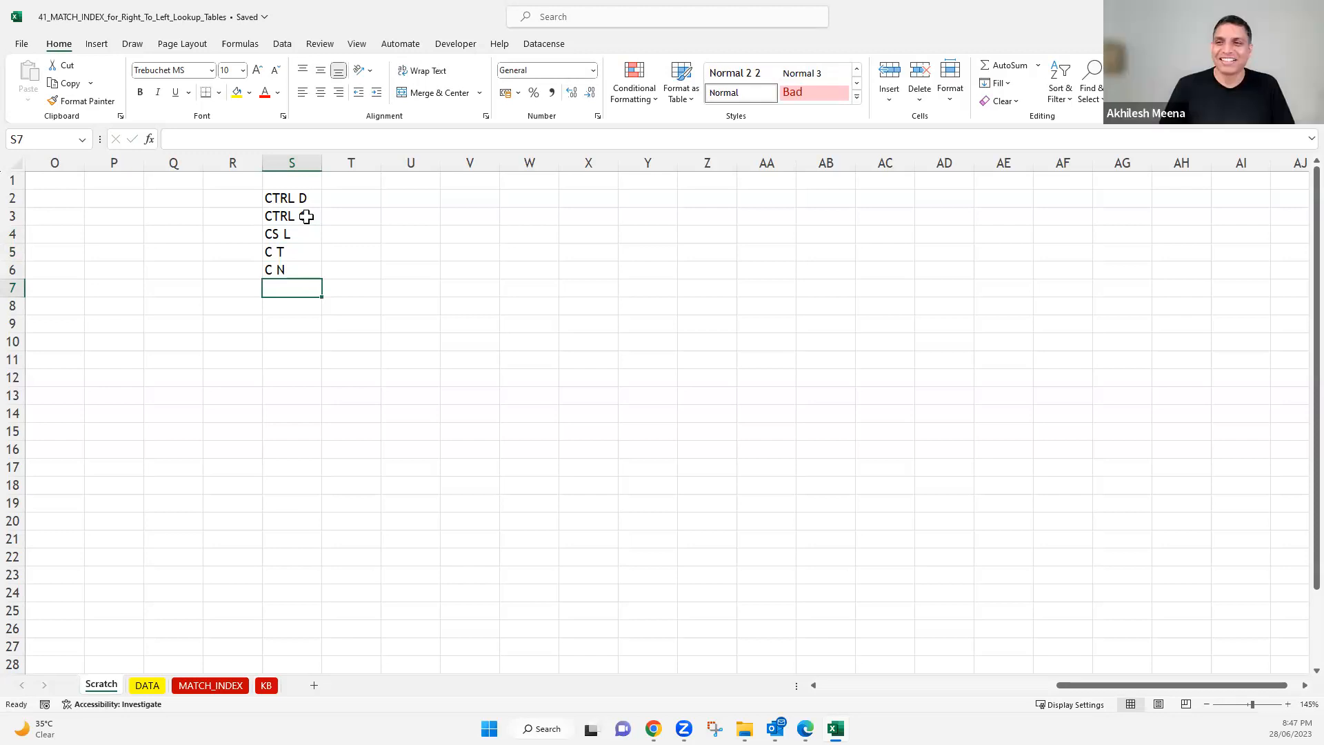
{"action": "type", "text": "A"}
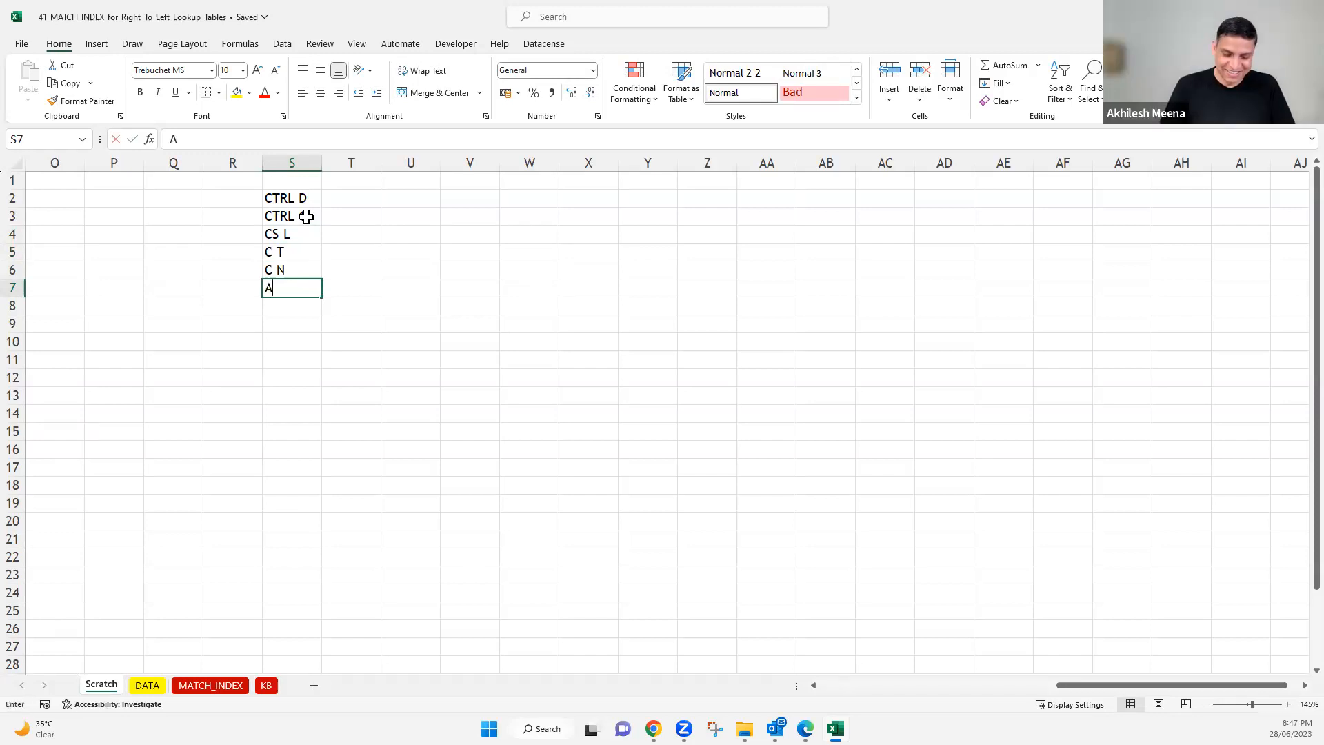
{"action": "type", "text": " D F"}
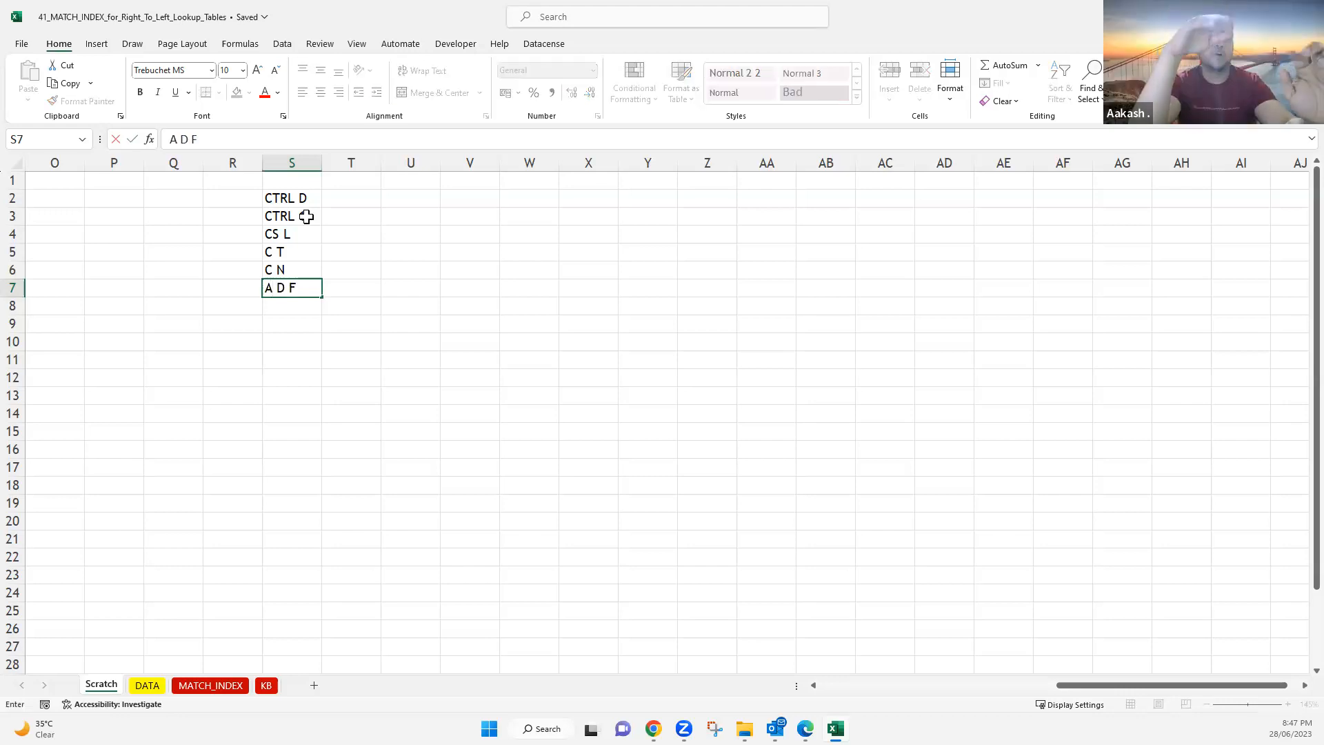
{"action": "type", "text": " S"}
{"action": "key", "text": "Return"}
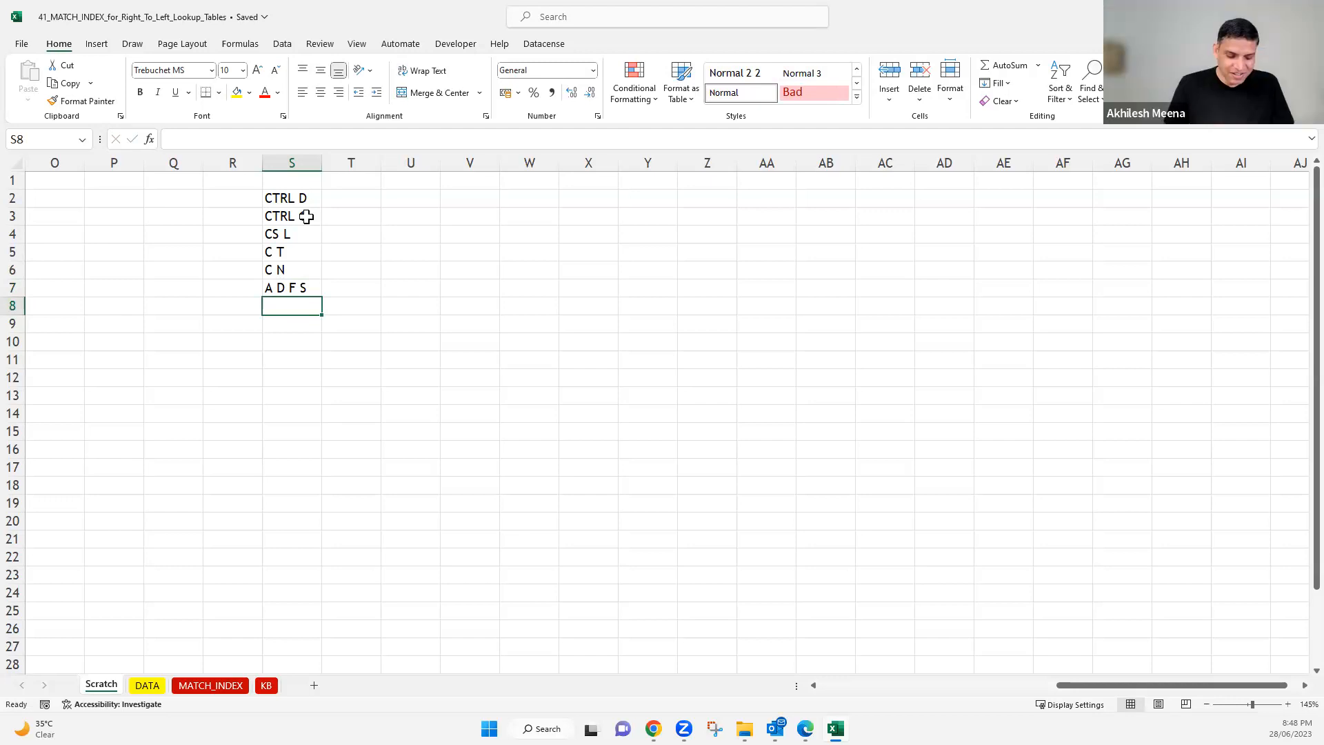
- Enter the number-format shortcuts C S 4 in S8 and C S 3 in S9
{"action": "type", "text": "C S "}
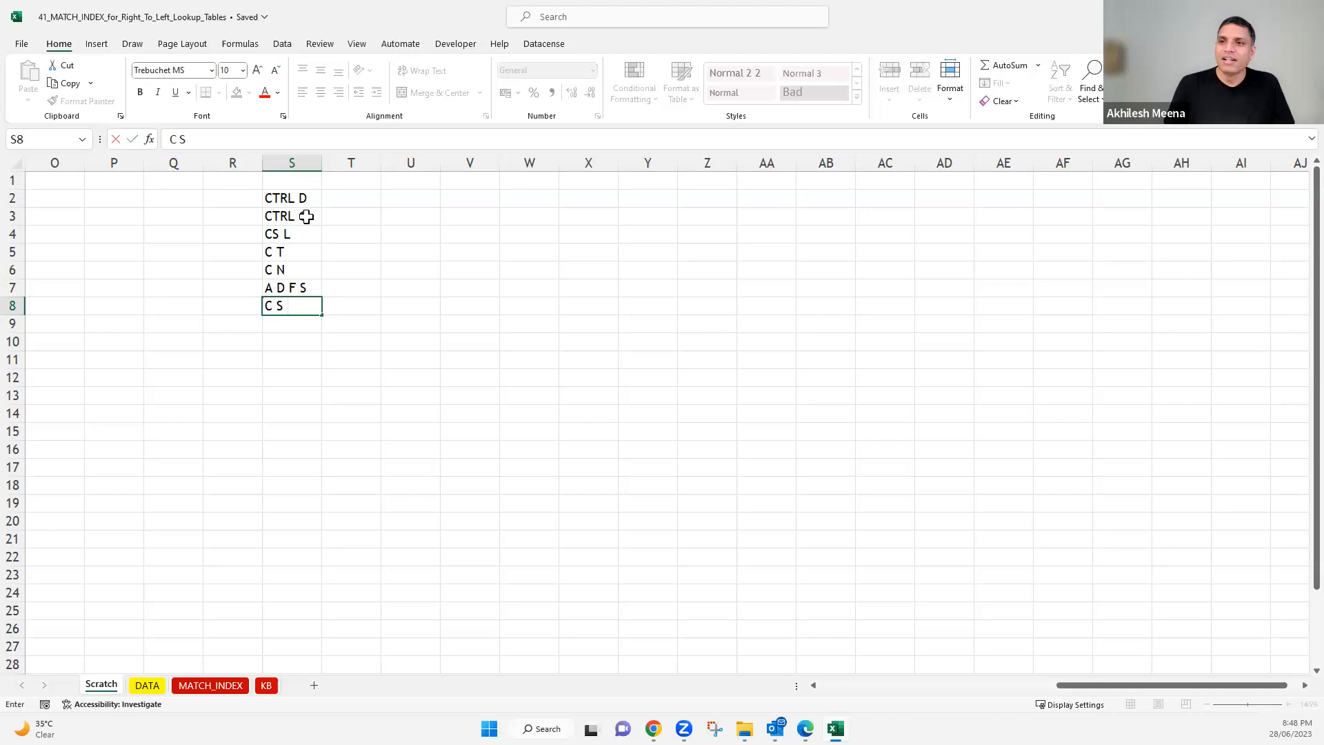
{"action": "type", "text": "$"}
{"action": "key", "text": "BackSpace"}
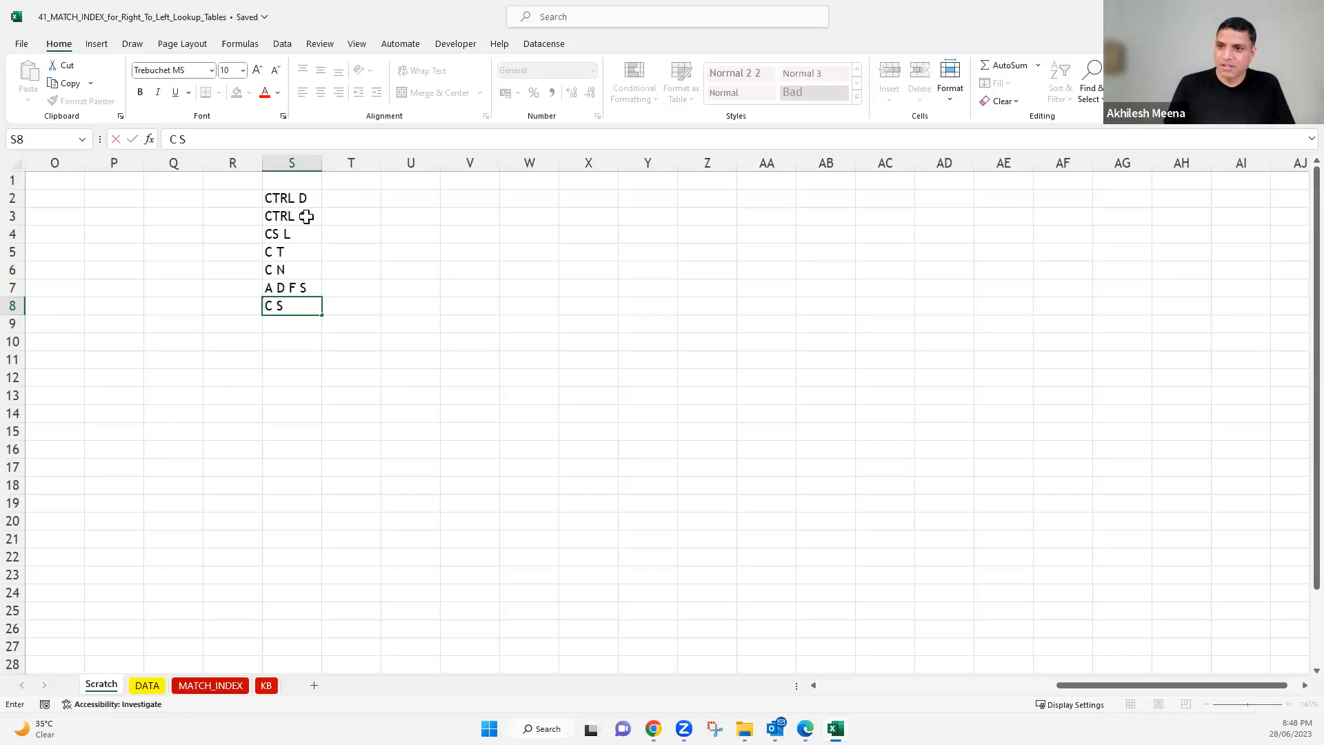
{"action": "type", "text": "4"}
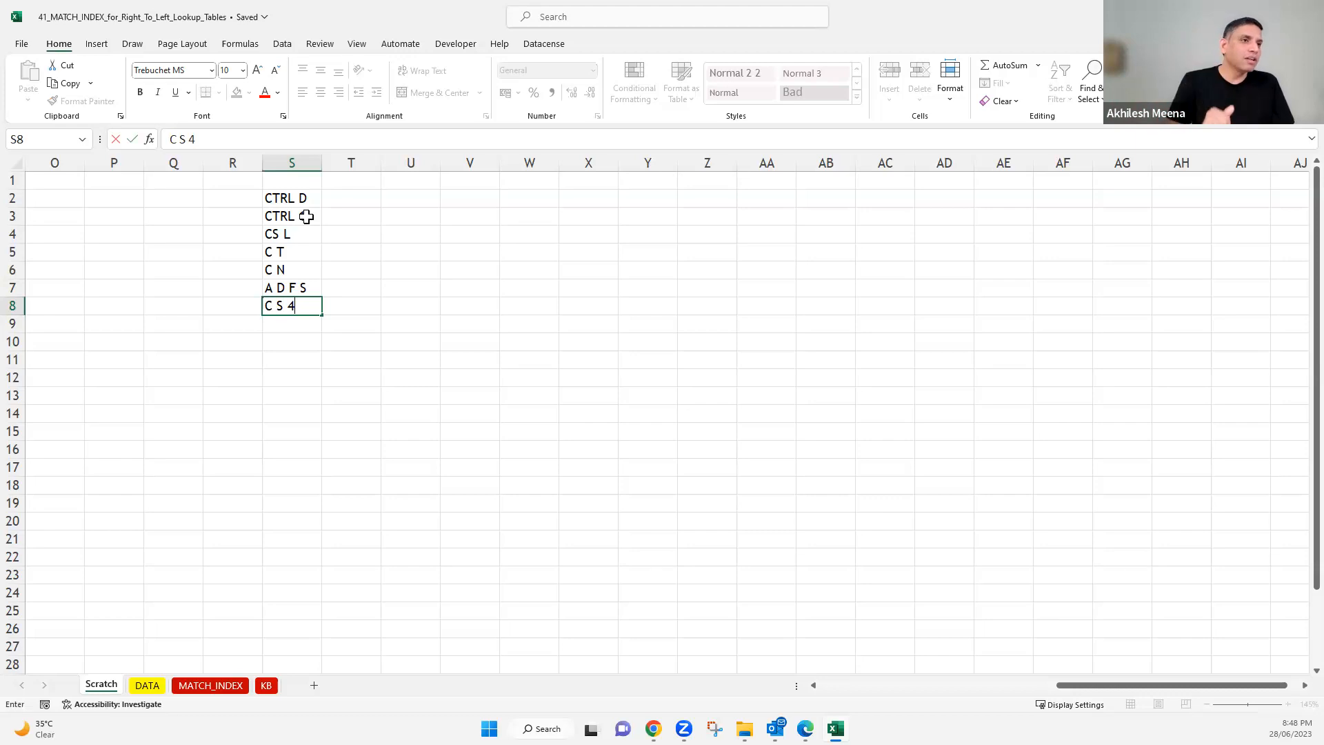
{"action": "key", "text": "Return"}
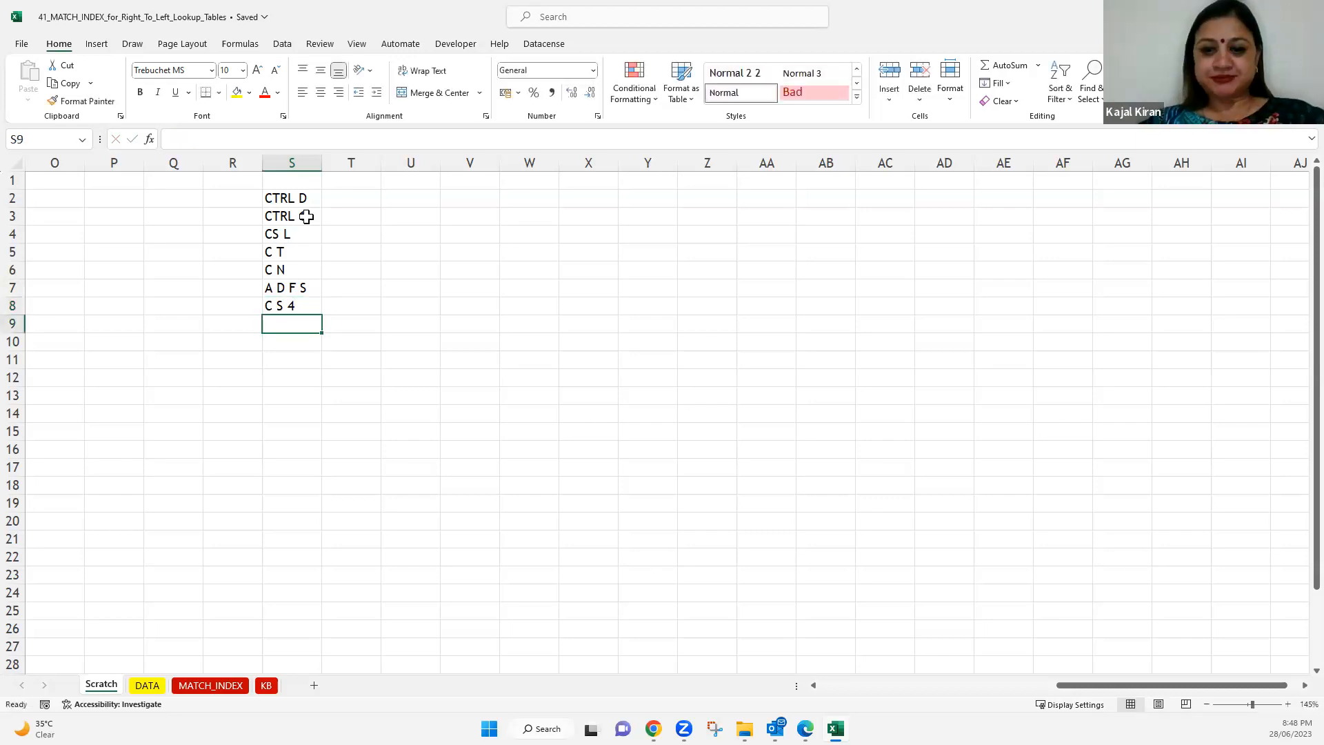
{"action": "type", "text": "C S "}
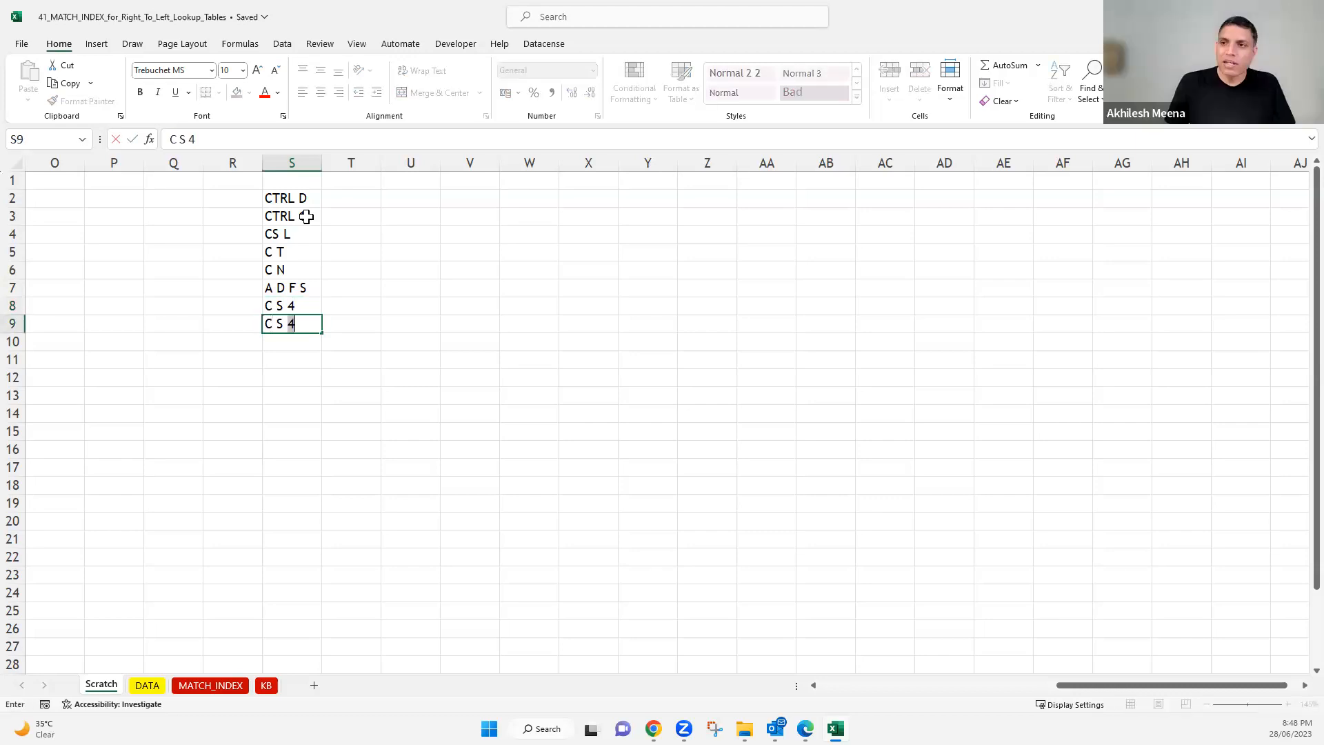
{"action": "type", "text": "3"}
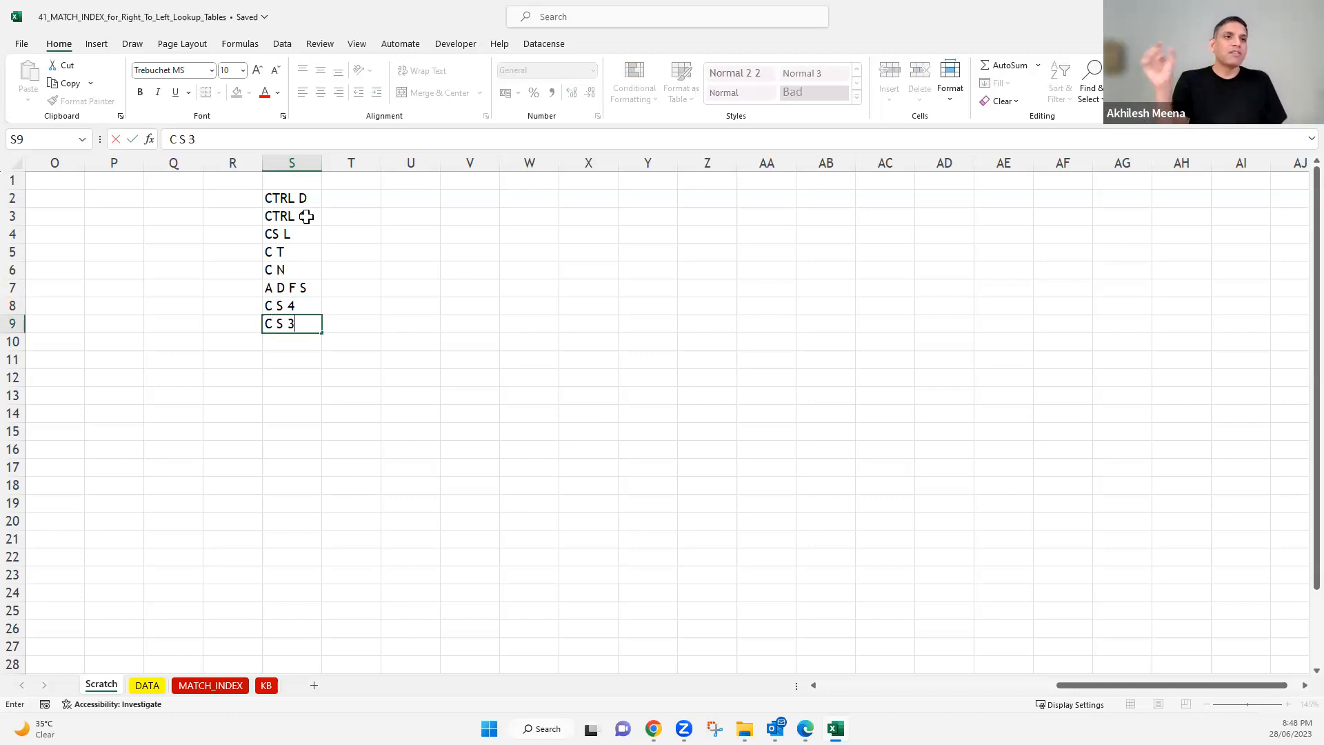
{"action": "key", "text": "Return"}
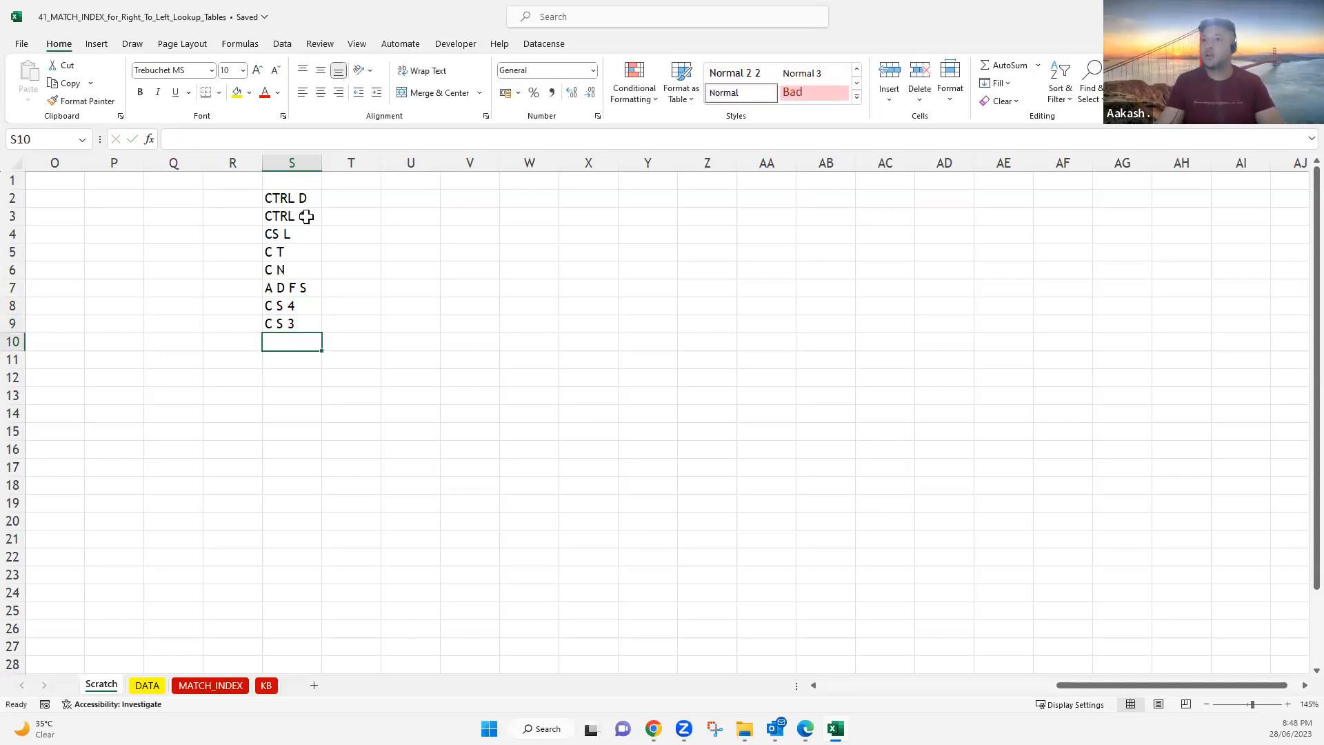
- Add the shortcut sequence A N V to the list in S10
{"action": "type", "text": "A"}
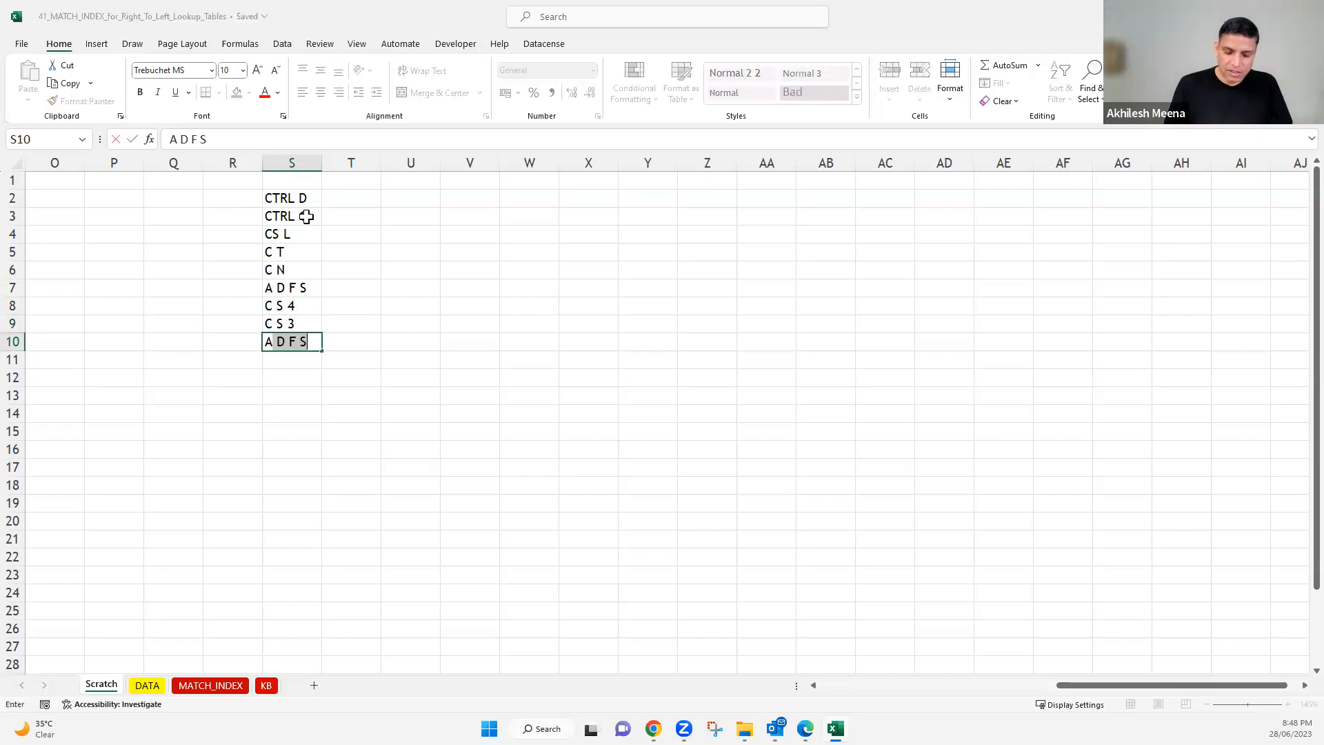
{"action": "type", "text": " N V"}
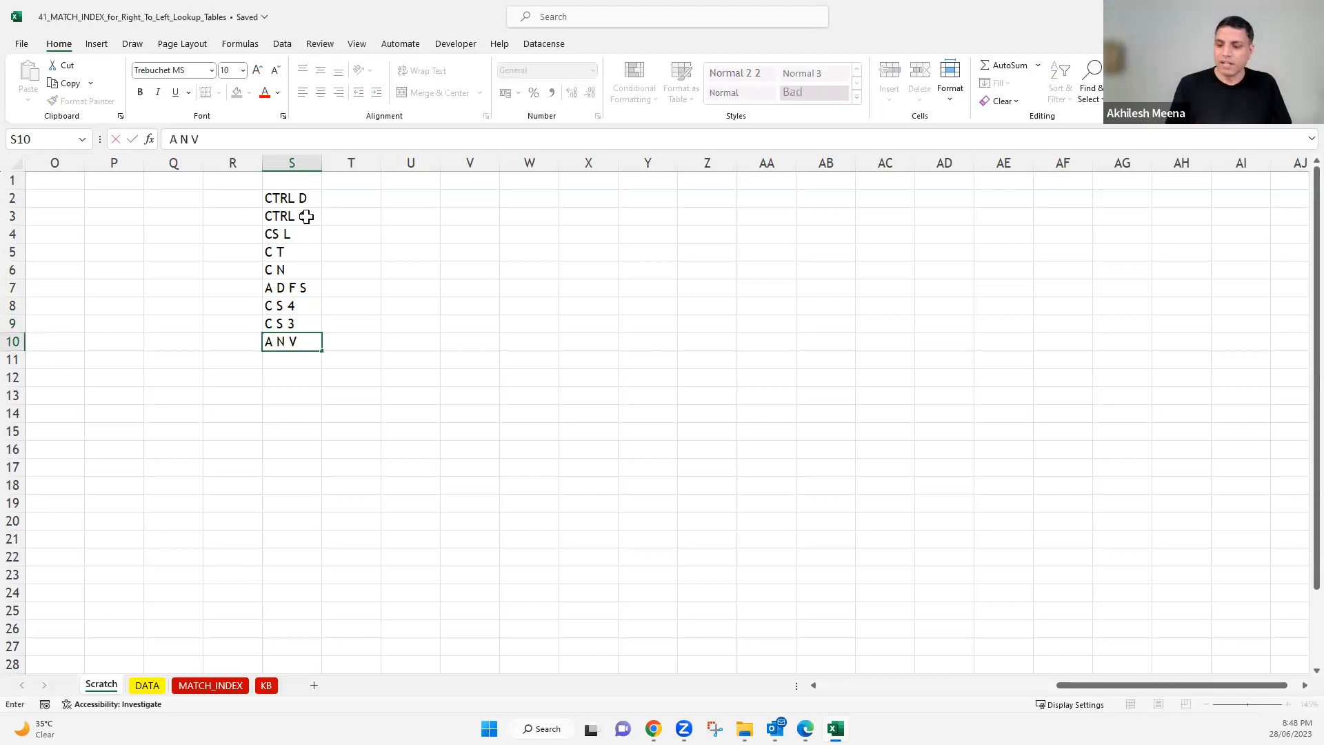
{"action": "type", "text": "\\"}
{"action": "key", "text": "BackSpace"}
{"action": "key", "text": "Return"}
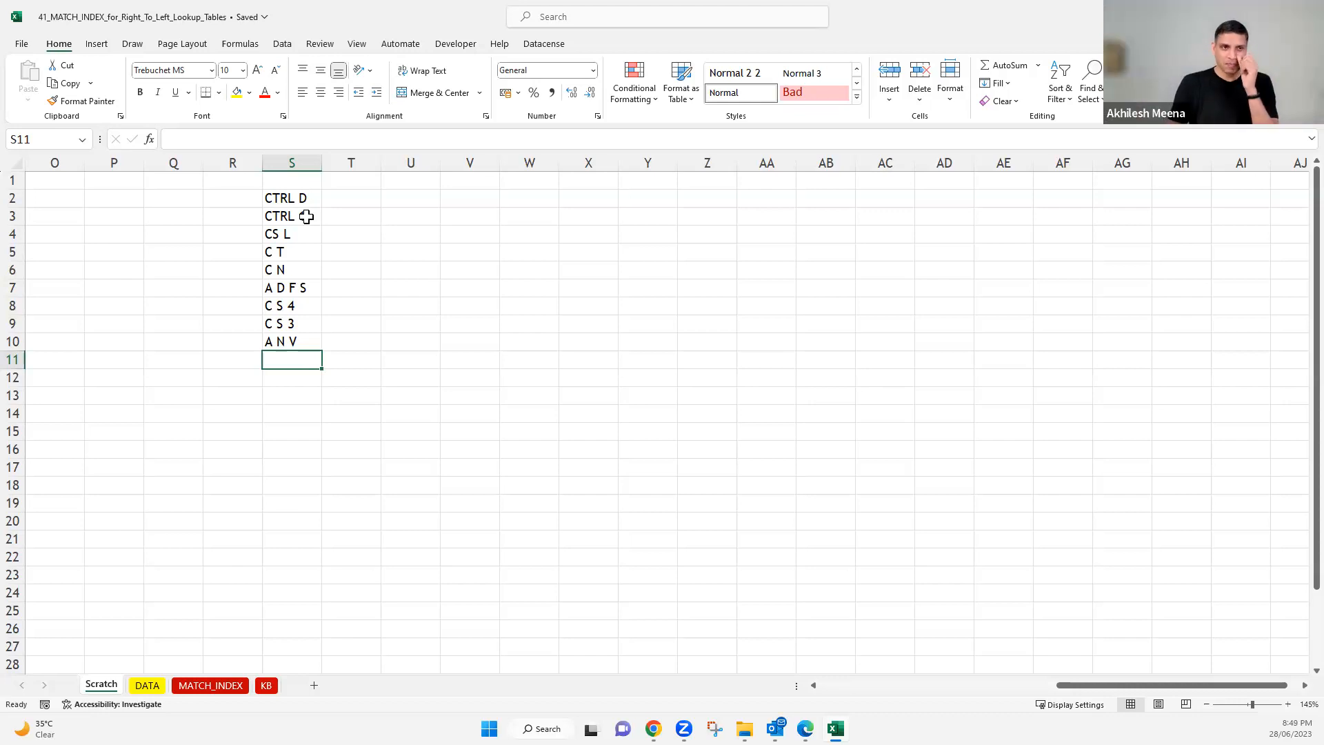
- Continue the shortcut list with C 0 in S11 and C 9 in S12
{"action": "type", "text": "C"}
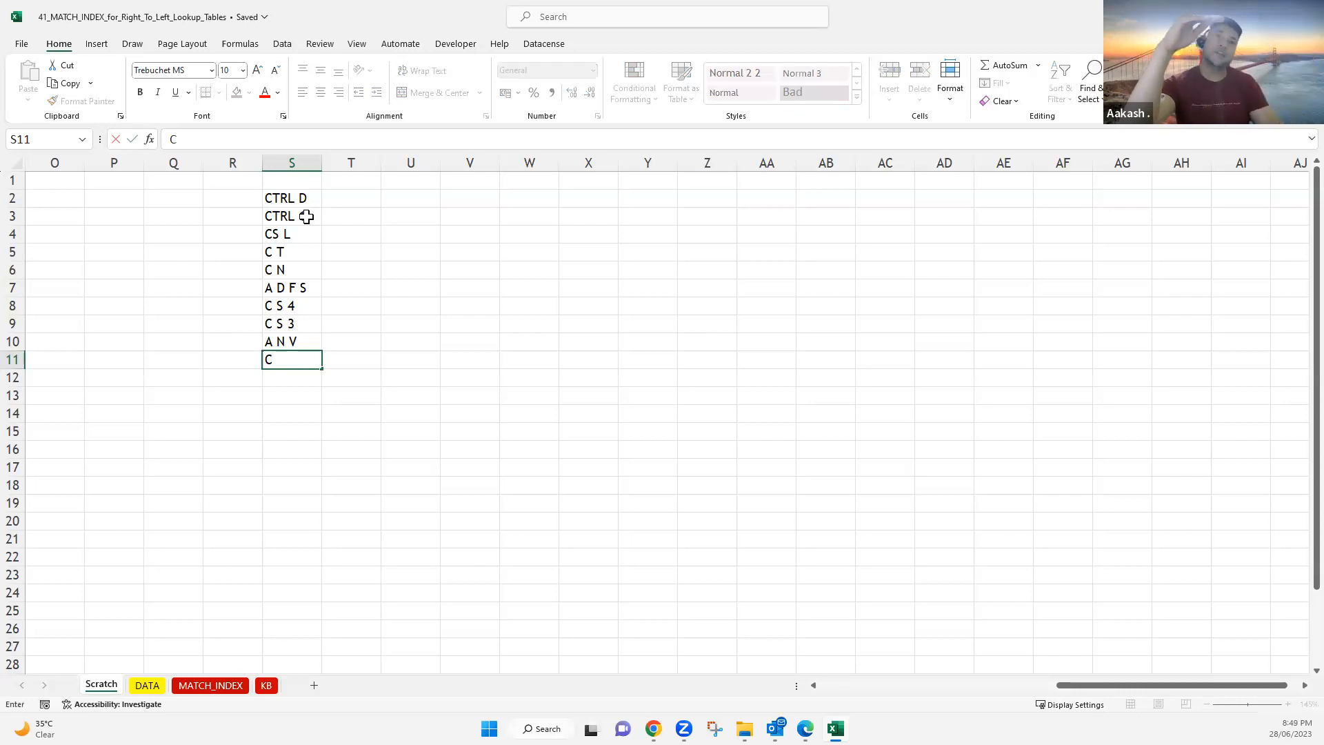
{"action": "type", "text": " 0"}
{"action": "key", "text": "Return"}
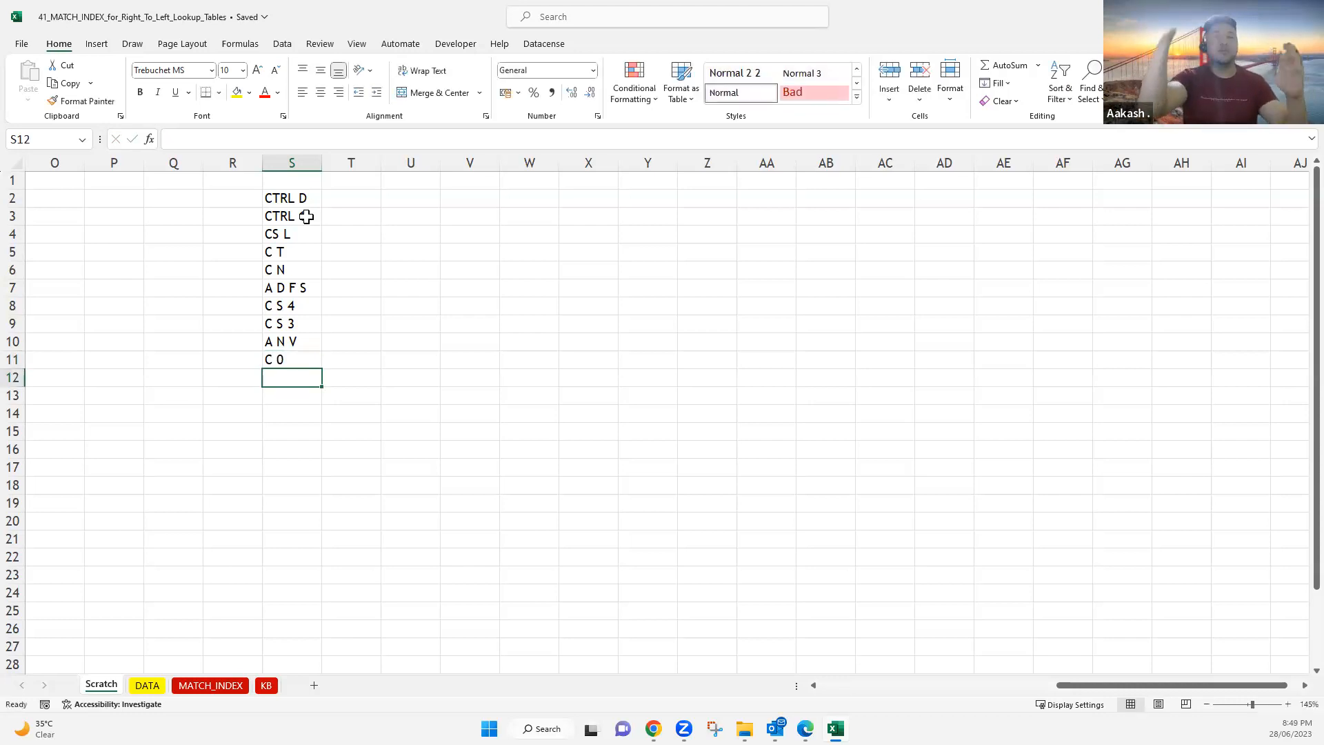
{"action": "type", "text": "C"}
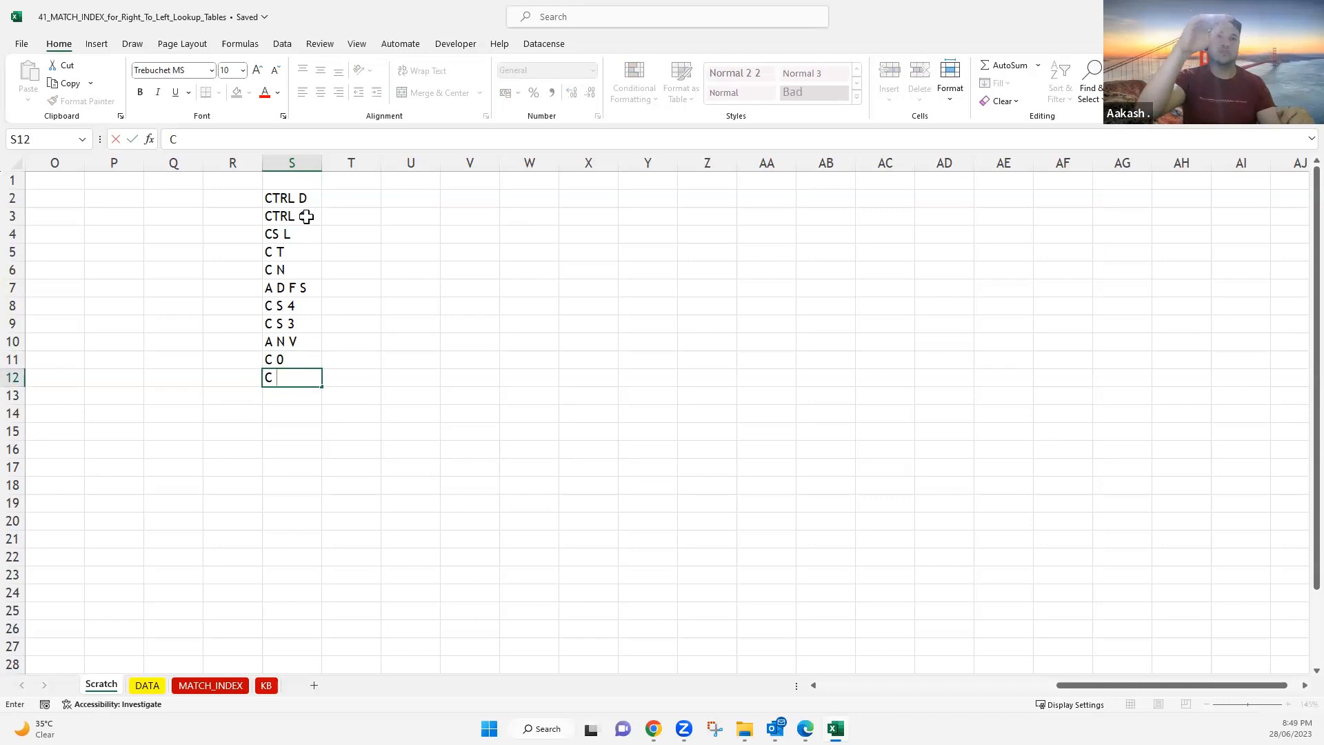
{"action": "type", "text": " 9"}
{"action": "key", "text": "Return"}
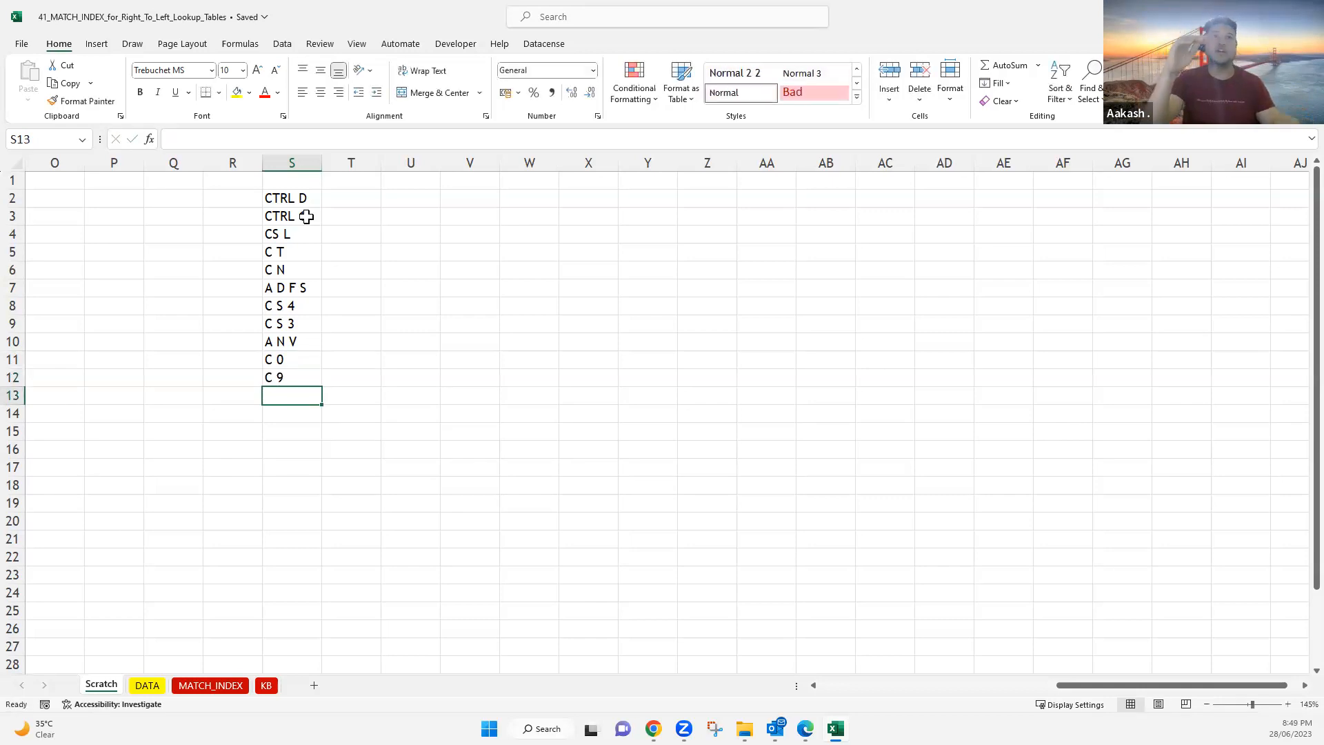
- Add the shortcut C S 9 to the list in S13
{"action": "type", "text": "C S"}
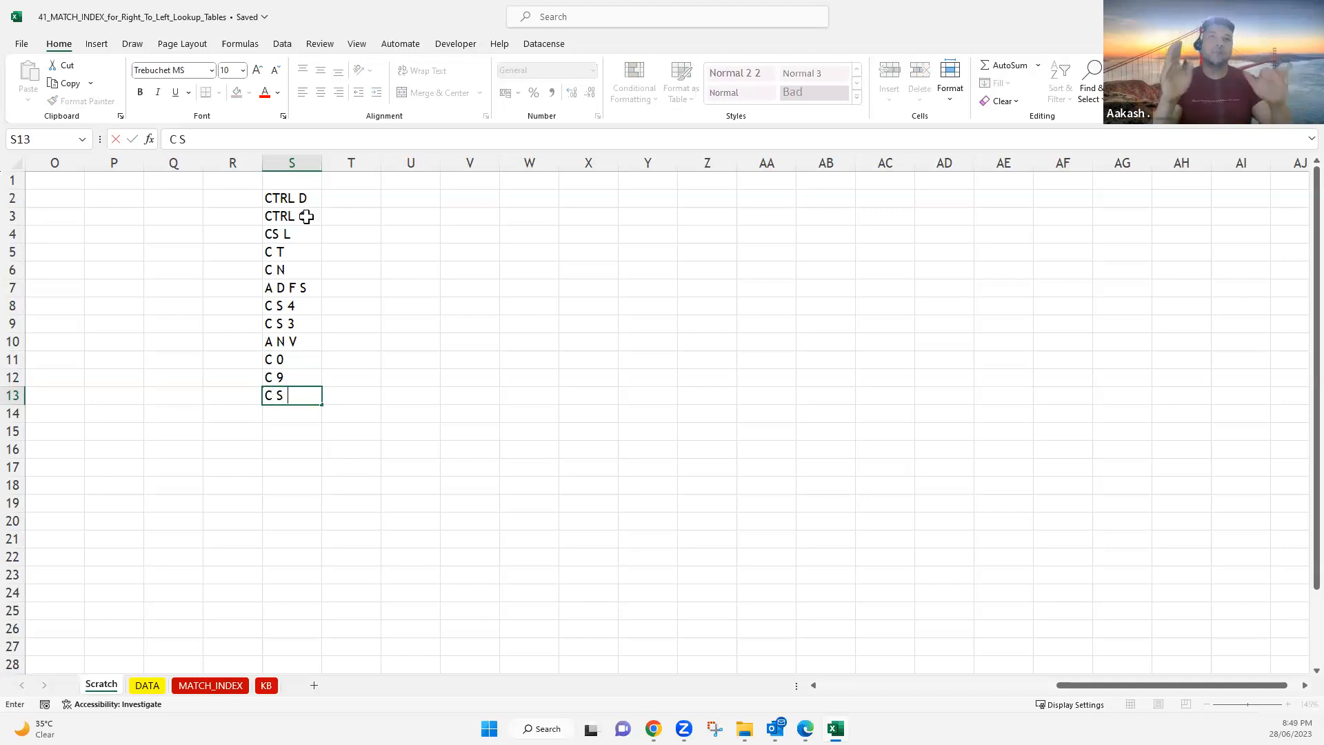
{"action": "type", "text": " 0"}
{"action": "key", "text": "BackSpace"}
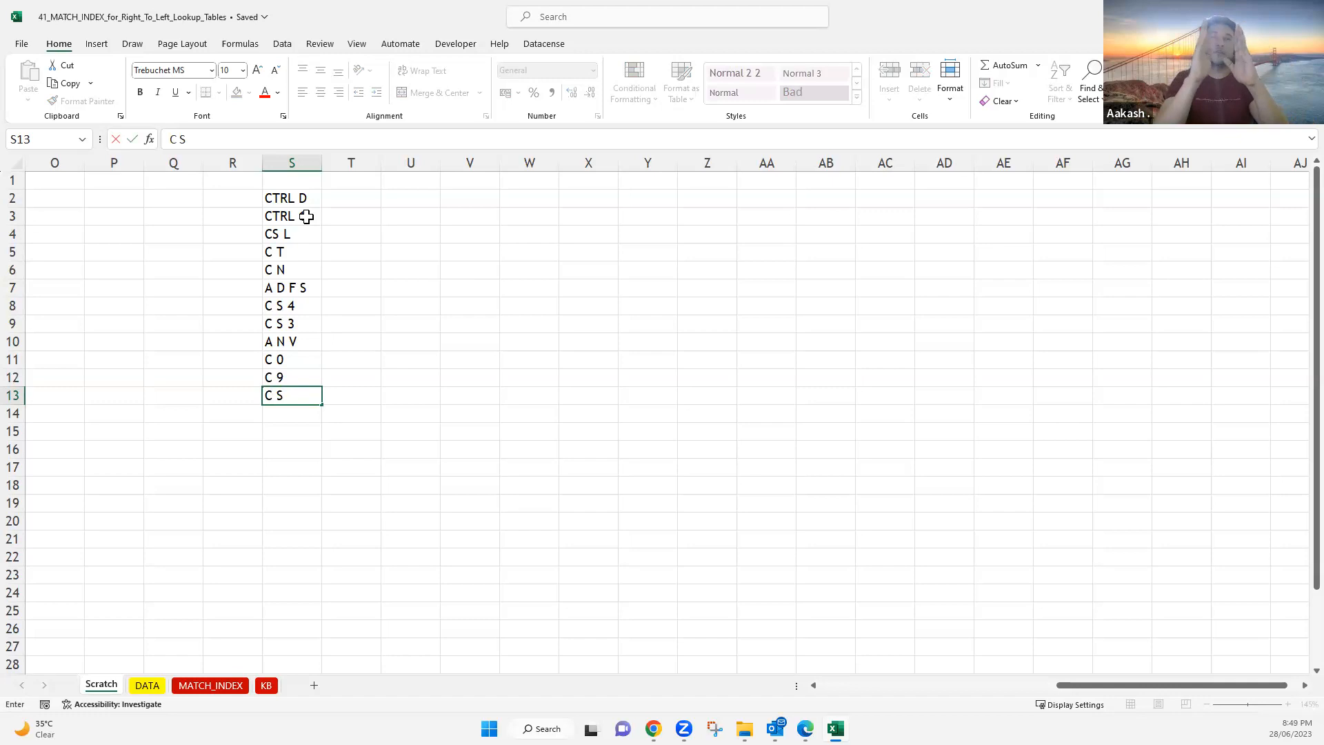
{"action": "type", "text": "9"}
{"action": "key", "text": "Return"}
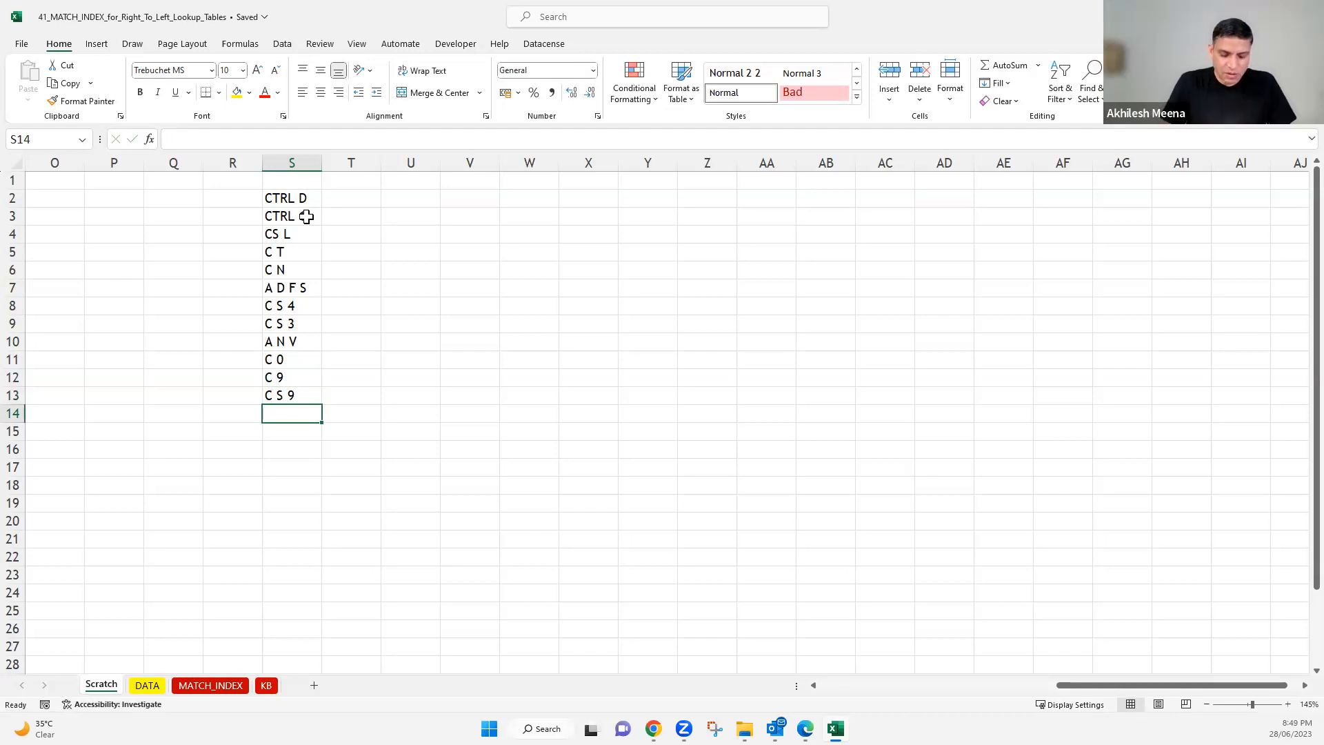
- Enter the delete and insert shortcuts C - in S14 and C S + in S15
{"action": "type", "text": "C"}
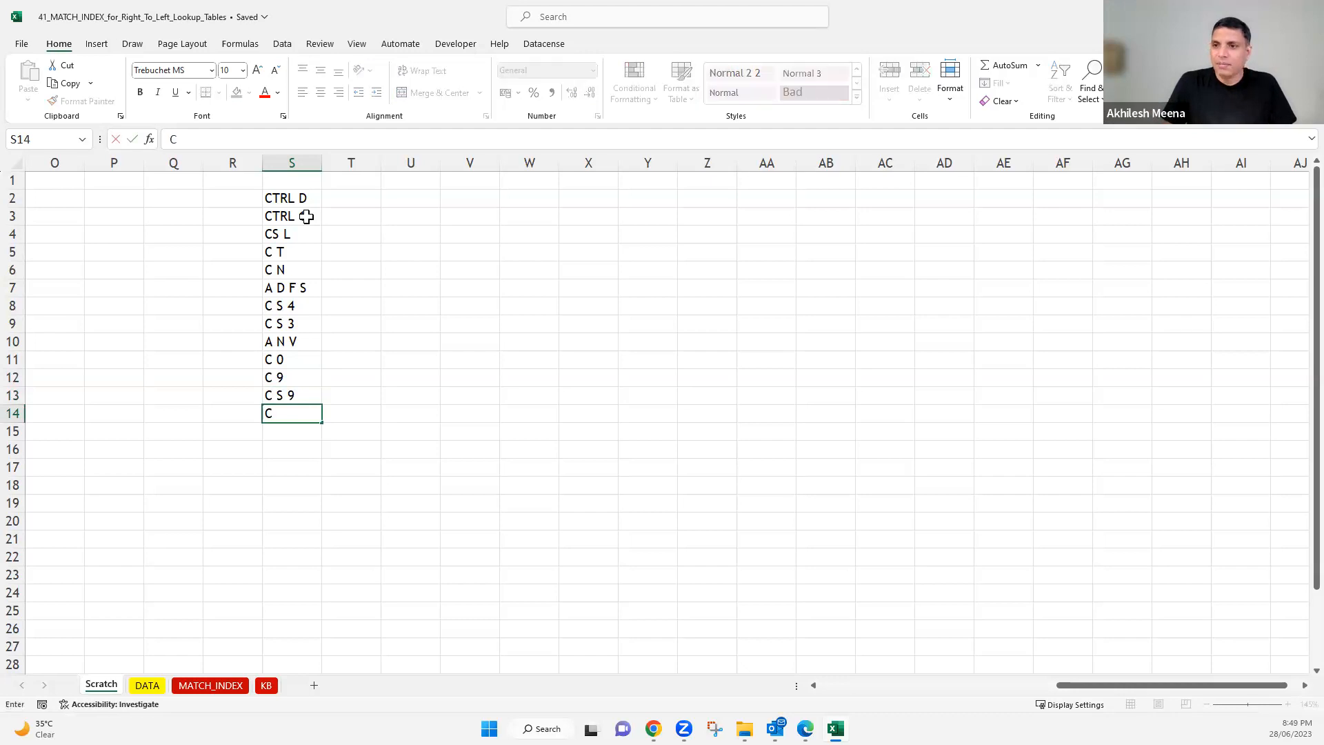
{"action": "type", "text": " -"}
{"action": "key", "text": "Return"}
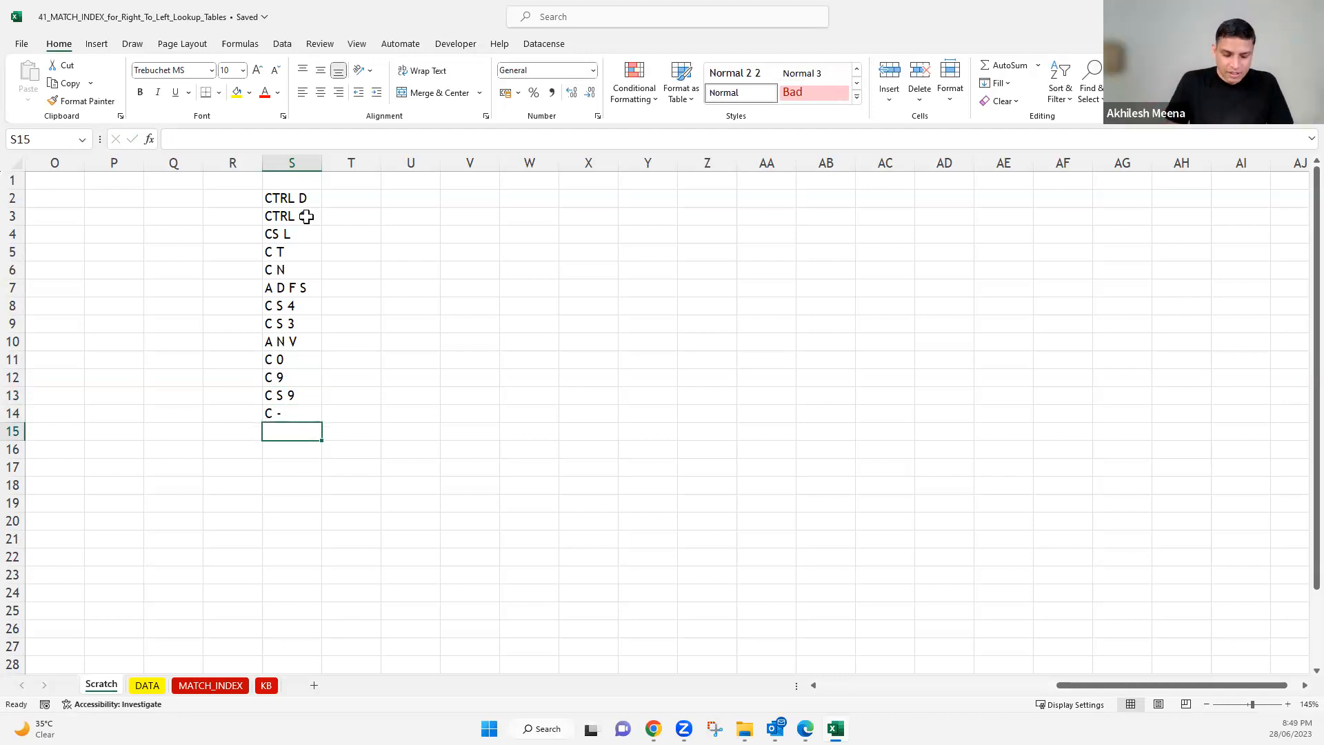
{"action": "type", "text": "C S"}
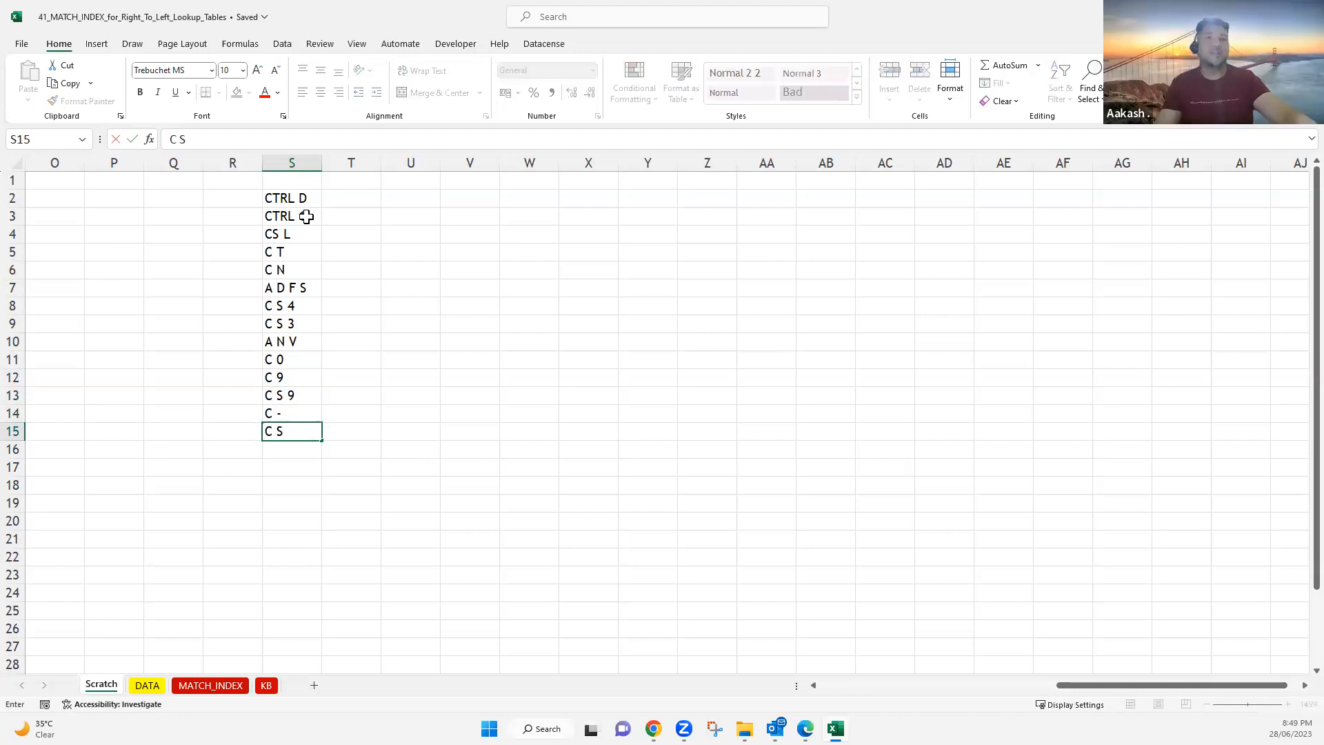
{"action": "type", "text": " ="}
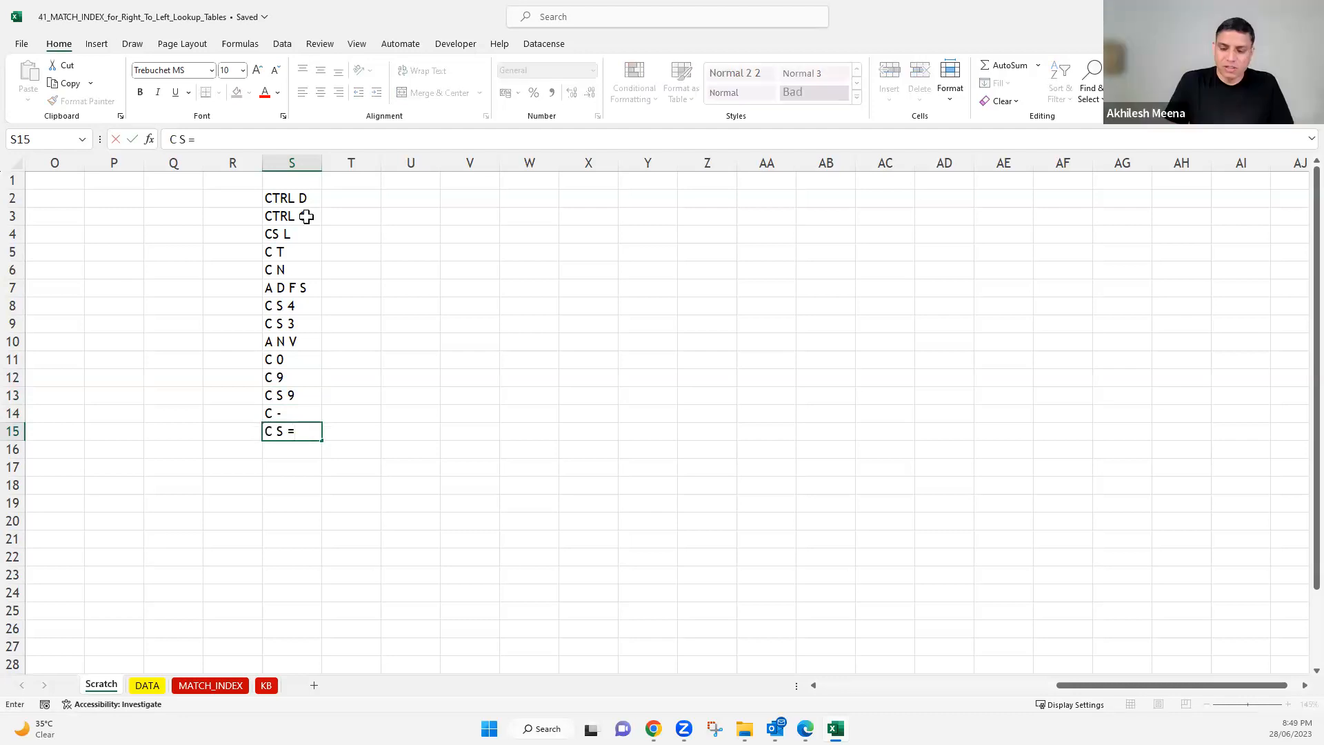
{"action": "key", "text": "BackSpace"}
{"action": "type", "text": "+"}
{"action": "key", "text": "Return"}
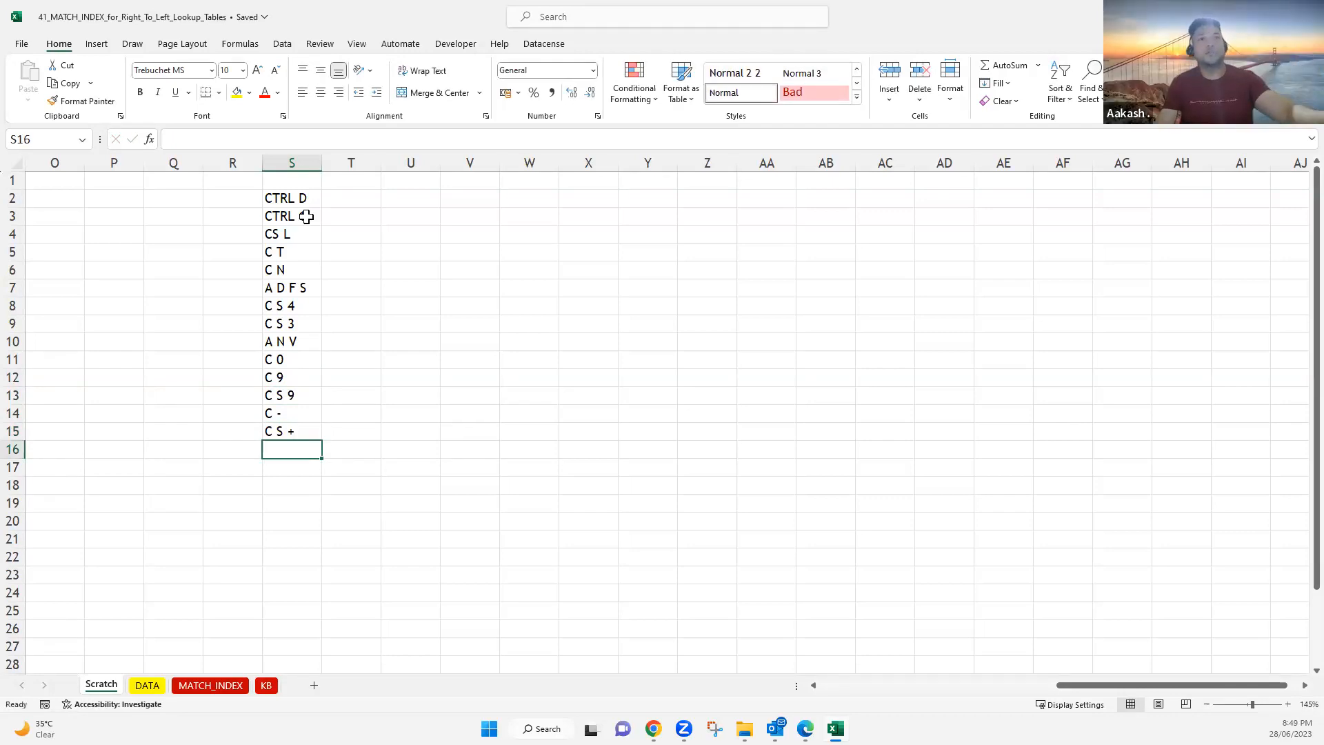
- Add the AutoSum shortcut A = to the list in S16
{"action": "type", "text": "a"}
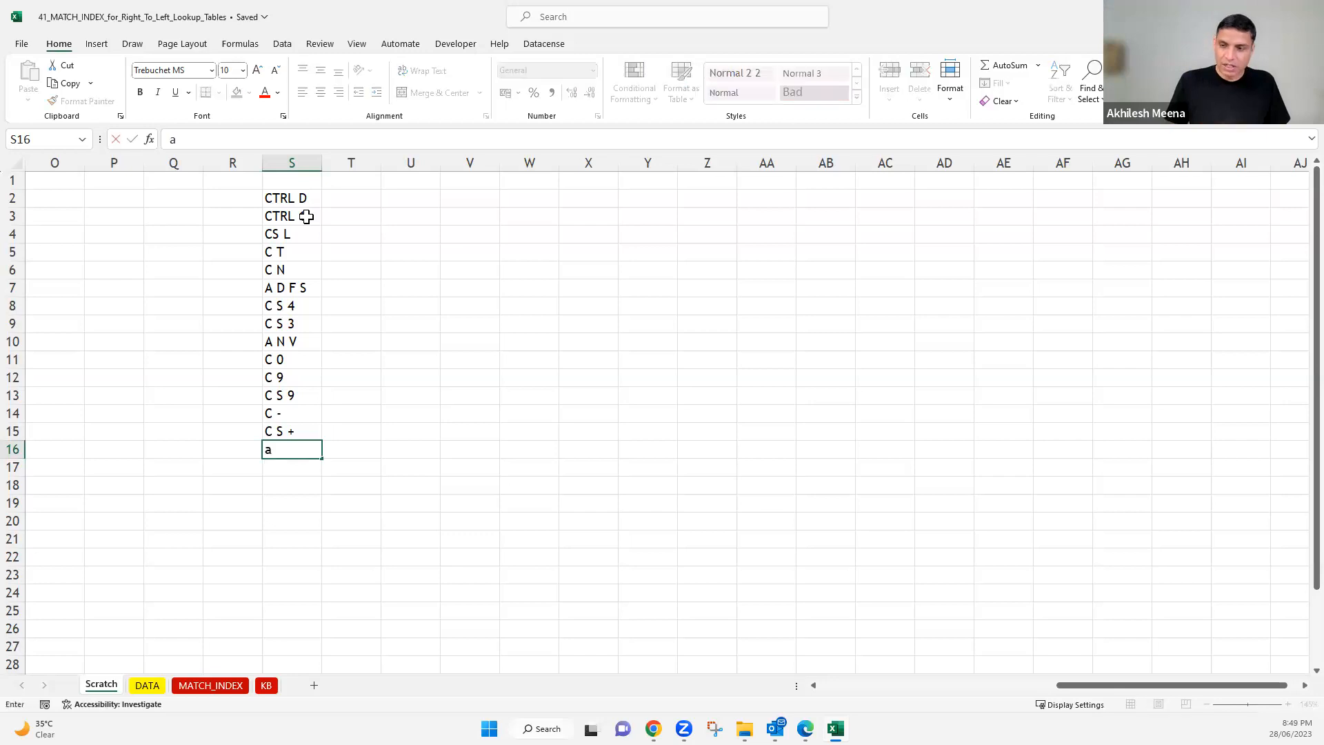
{"action": "type", "text": " +"}
{"action": "key", "text": "BackSpace"}
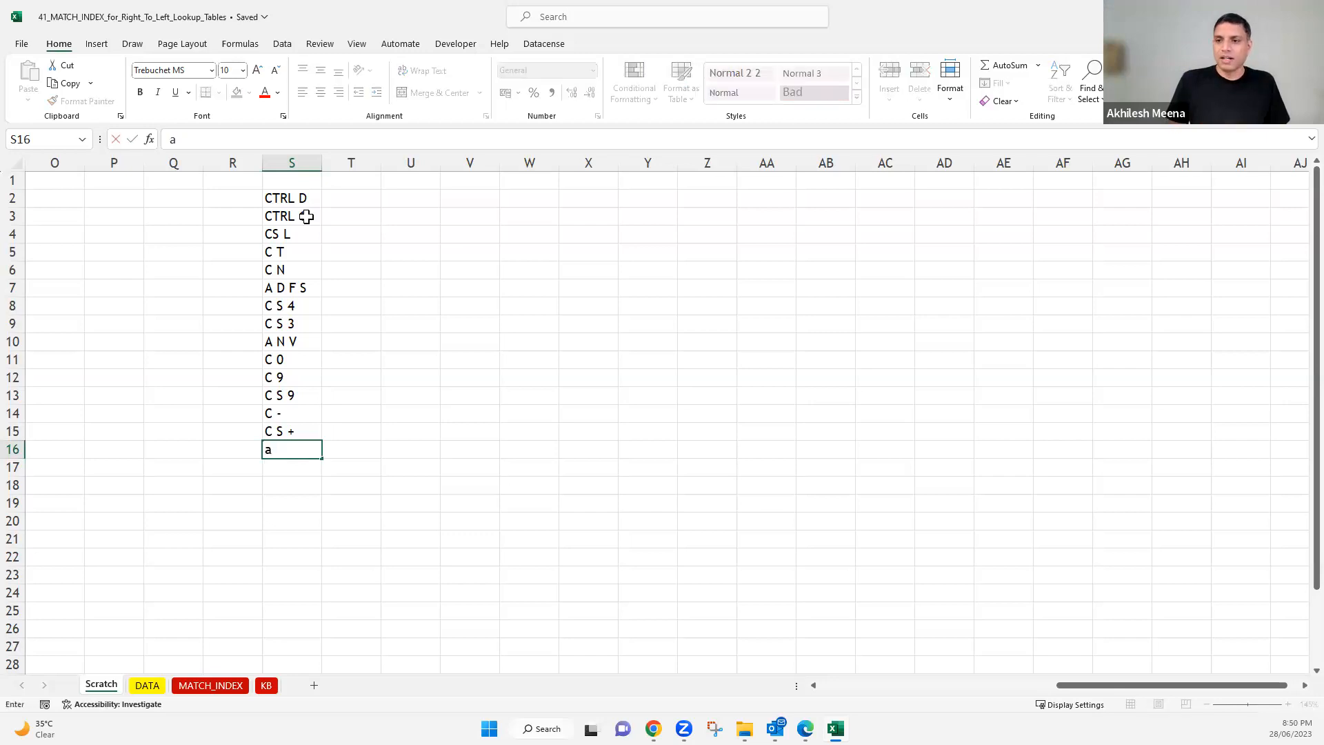
{"action": "key", "text": "BackSpace"}
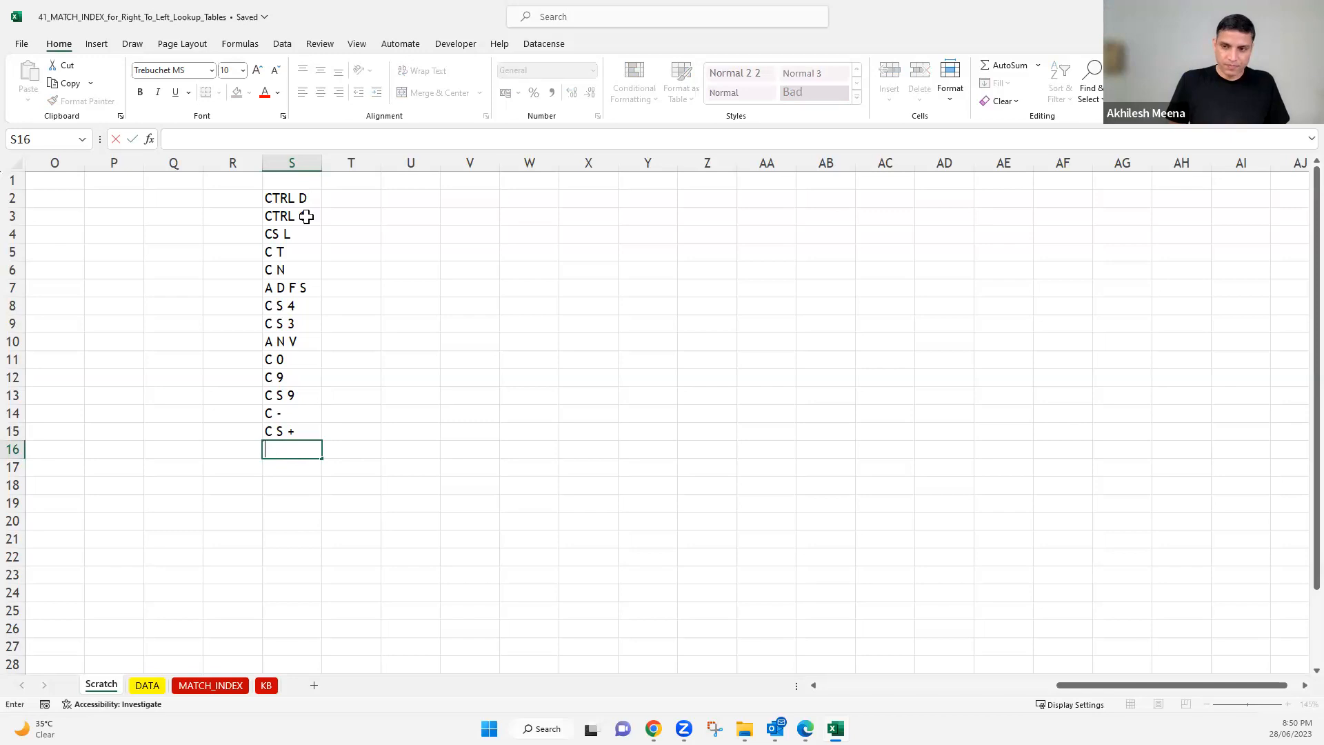
{"action": "type", "text": "A ="}
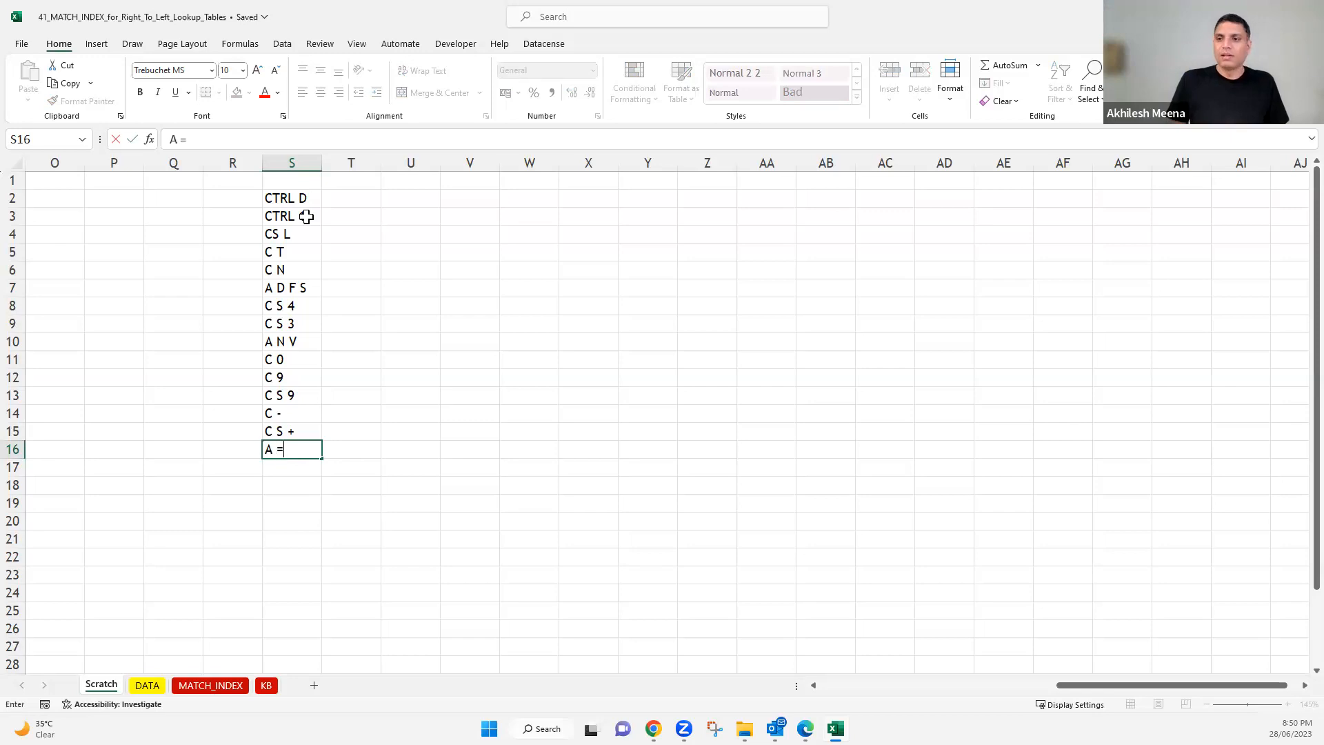
{"action": "key", "text": "Return"}
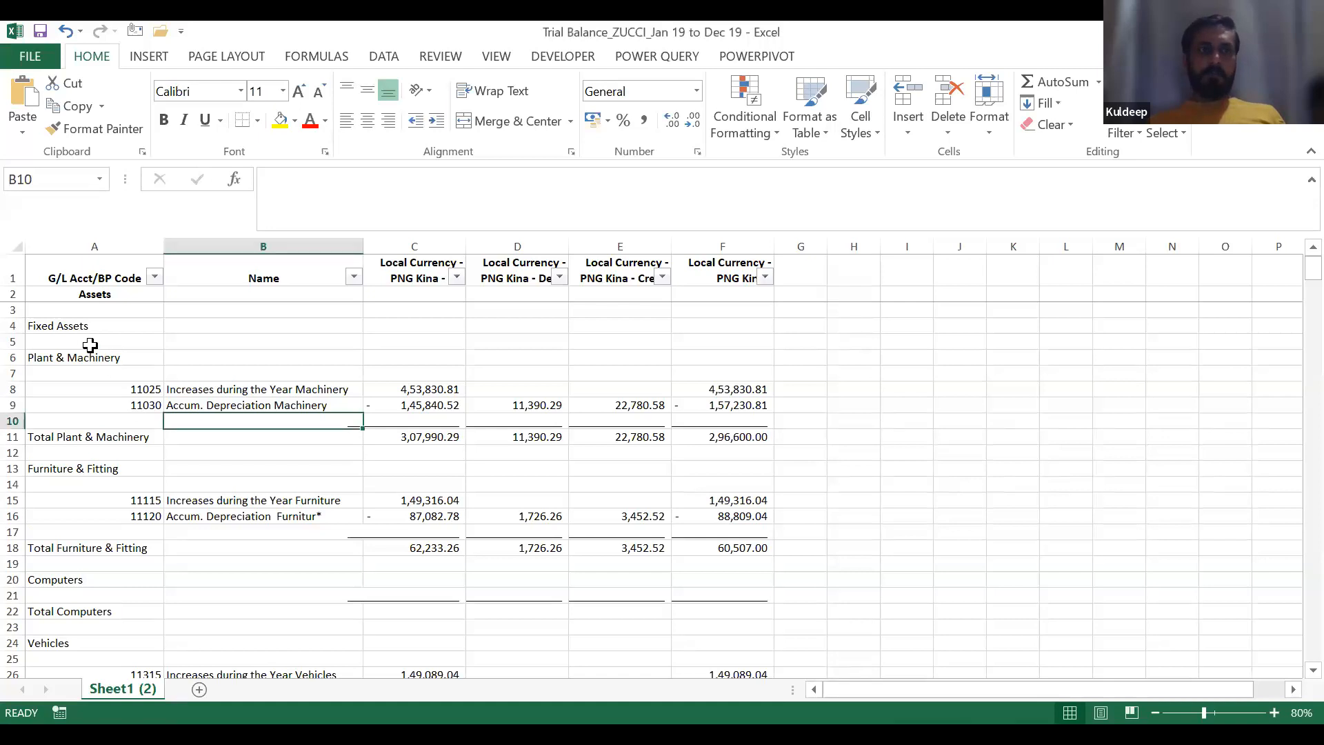
- In the Trial Balance_ZUCCI workbook, examine how category headings, account codes, names and blank rows are laid out under Fixed Assets
{"action": "left_click", "coordinate": [73, 331]}
{"action": "left_click_drag", "start_coordinate": [74, 336], "coordinate": [73, 362]}
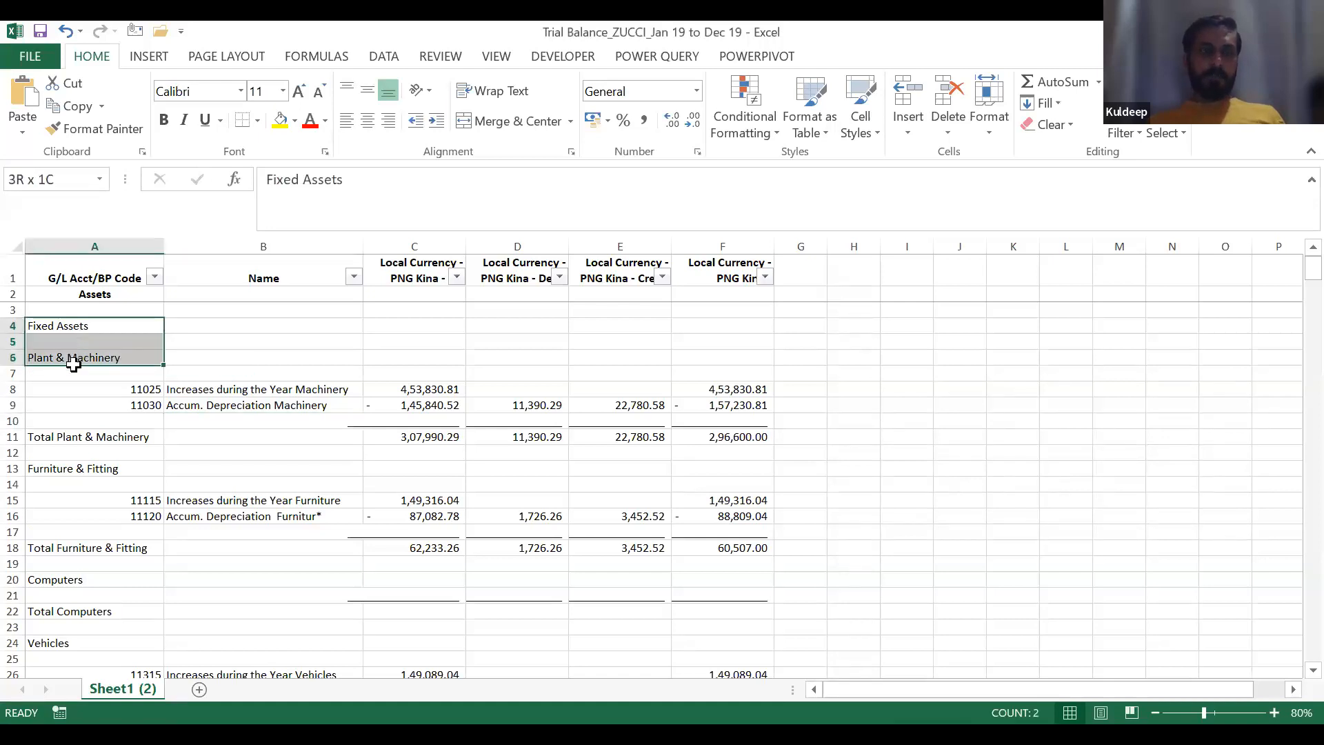
{"action": "left_click", "coordinate": [97, 390]}
{"action": "left_click_drag", "start_coordinate": [97, 407], "coordinate": [86, 465]}
{"action": "left_click", "coordinate": [74, 501]}
{"action": "scroll", "coordinate": [281, 483], "scroll_direction": "down", "scroll_amount": 6}
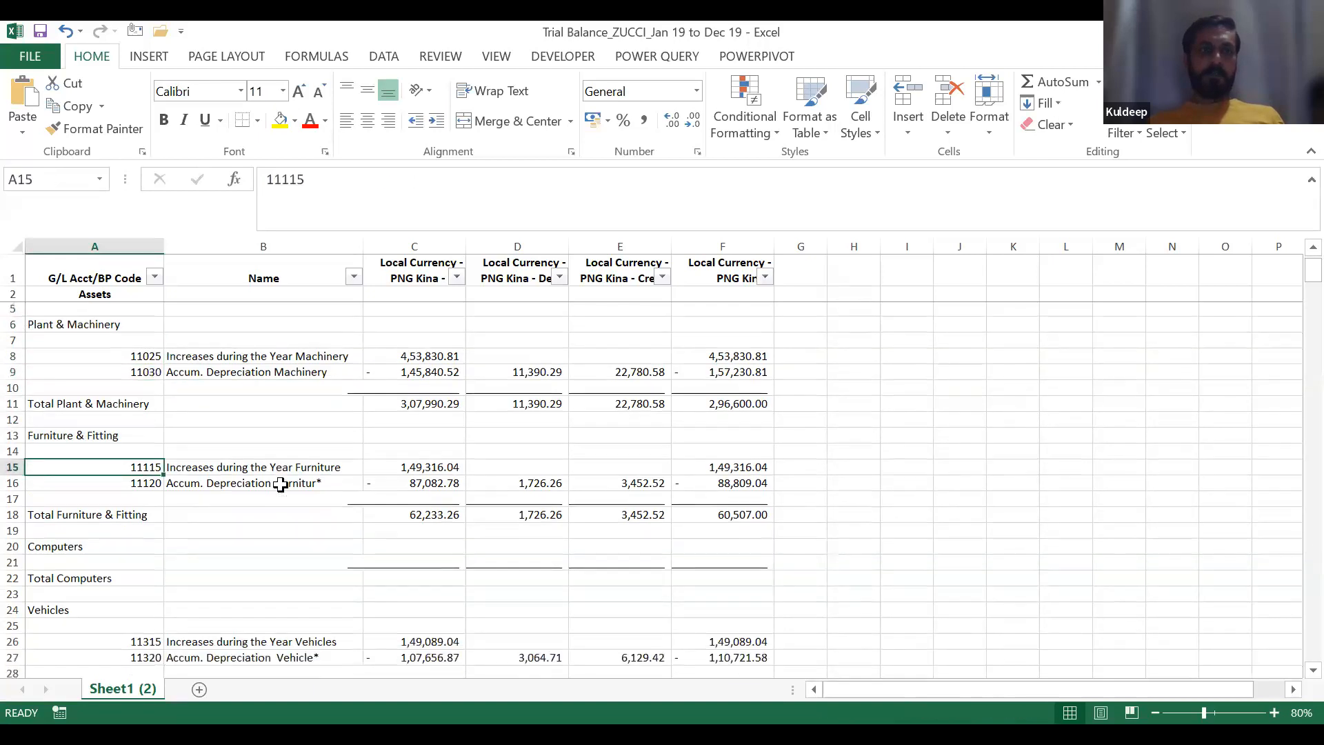
{"action": "scroll", "coordinate": [281, 483], "scroll_direction": "down", "scroll_amount": 3}
{"action": "left_click_drag", "start_coordinate": [80, 406], "coordinate": [90, 511]}
{"action": "left_click_drag", "start_coordinate": [228, 422], "coordinate": [236, 513]}
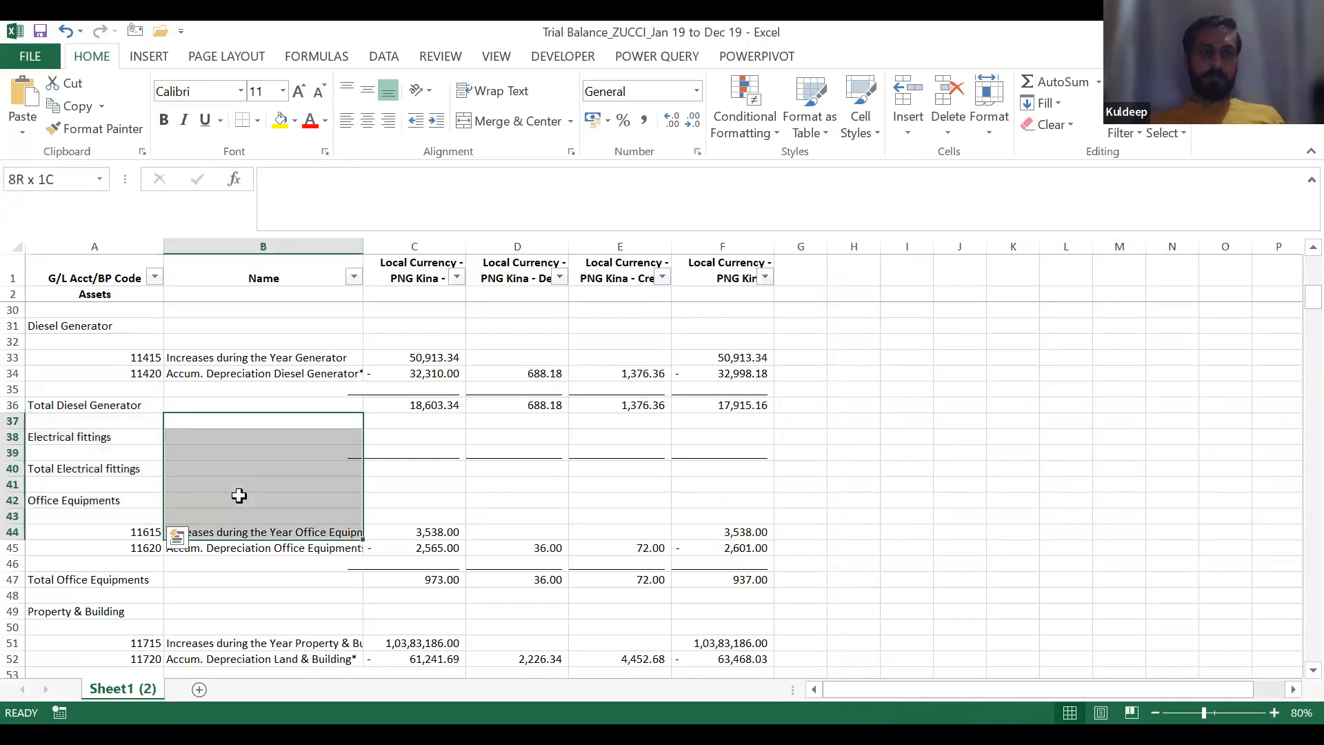
{"action": "left_click_drag", "start_coordinate": [133, 360], "coordinate": [131, 410]}
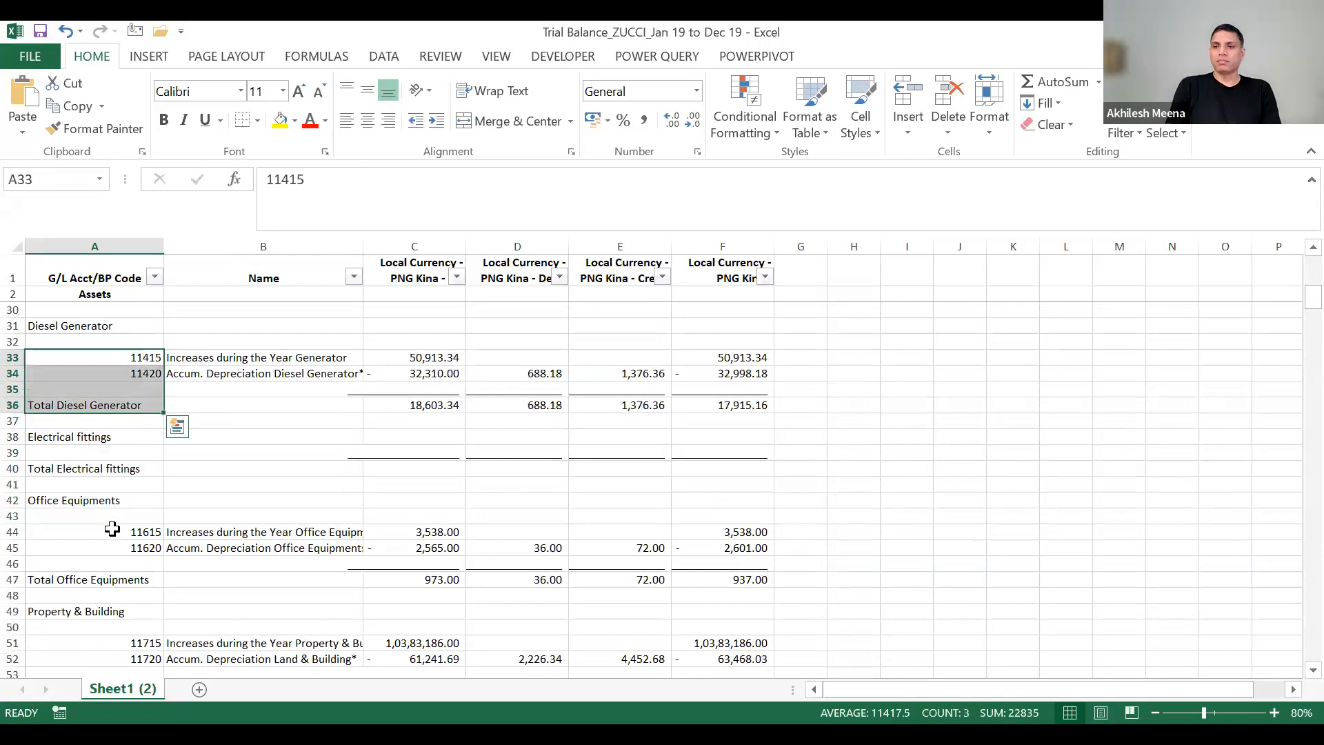
{"action": "left_click", "coordinate": [112, 530]}
{"action": "scroll", "coordinate": [137, 325], "scroll_direction": "down", "scroll_amount": 1}
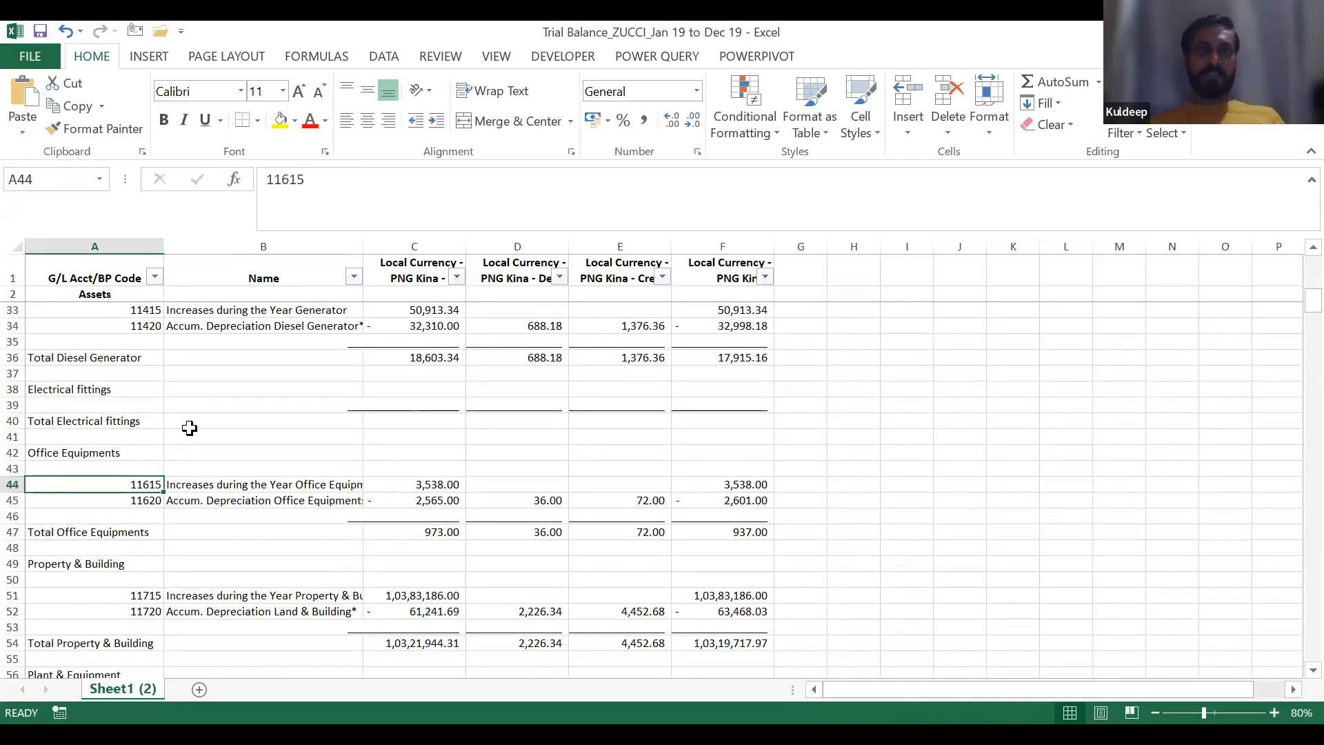
{"action": "scroll", "coordinate": [190, 428], "scroll_direction": "down", "scroll_amount": 1}
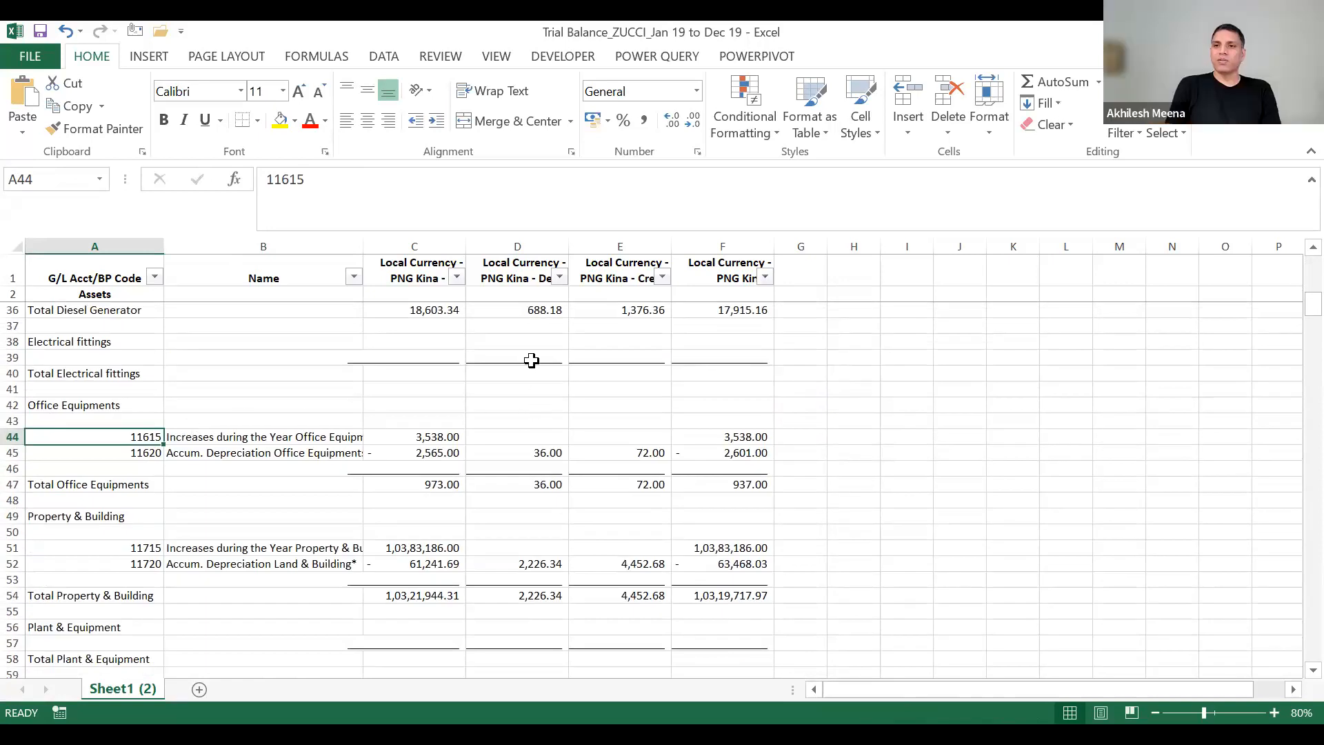
{"action": "left_click", "coordinate": [155, 278]}
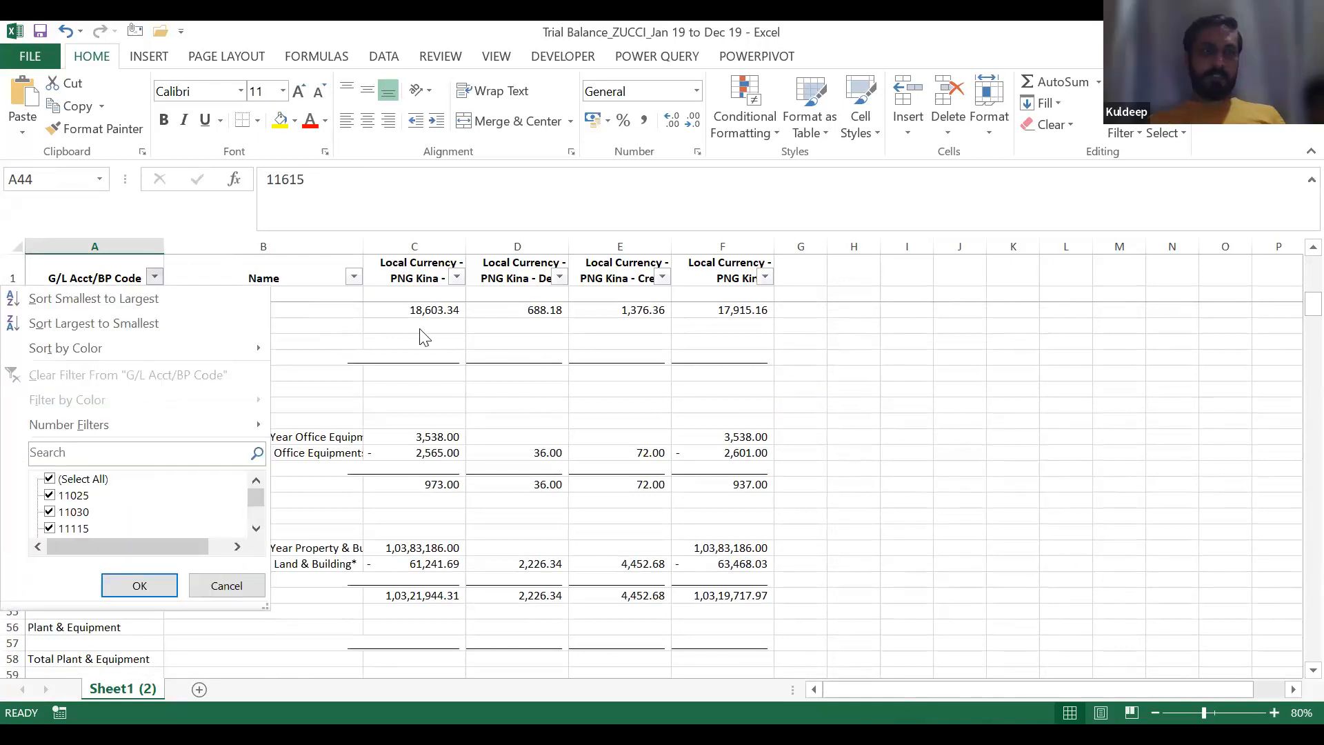
{"action": "left_click", "coordinate": [94, 366]}
{"action": "left_click", "coordinate": [94, 373]}
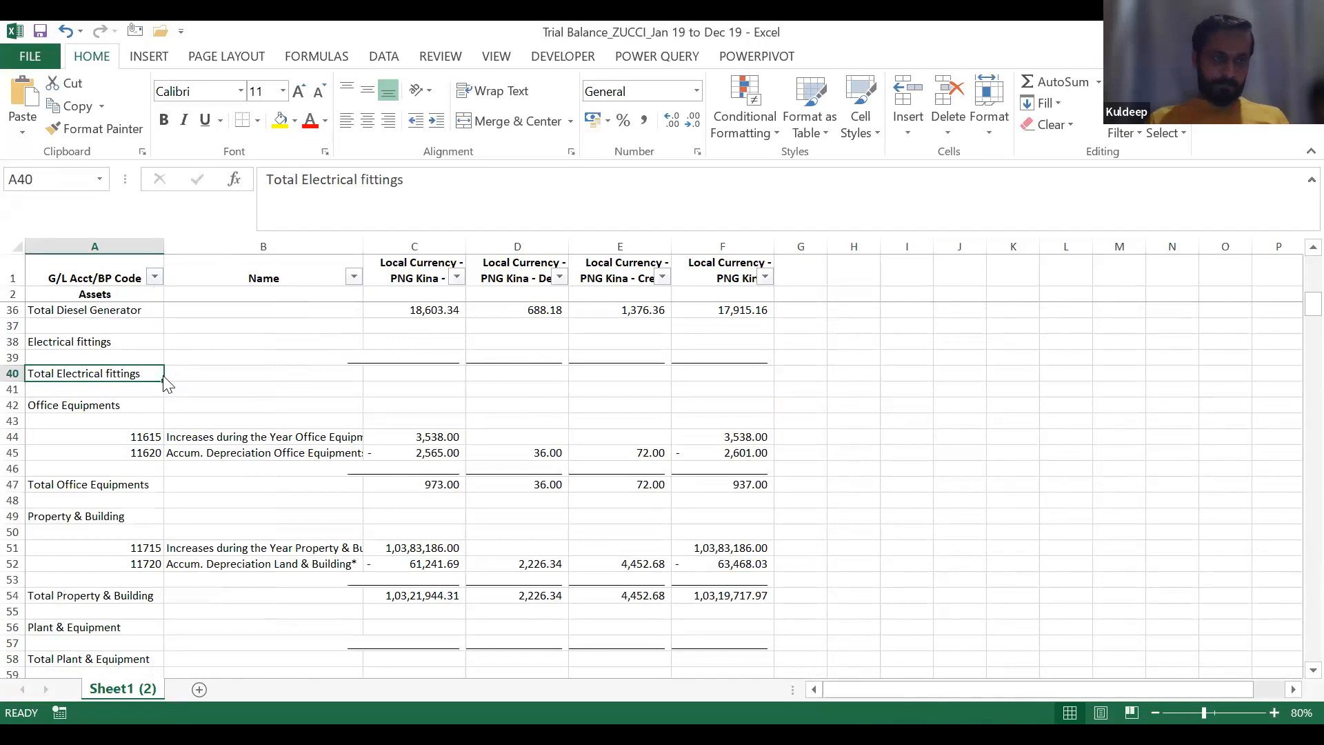
- Filter the G/L Acct/BP Code column to only (Blanks), and restore all of its values
{"action": "left_click", "coordinate": [155, 277]}
{"action": "left_click", "coordinate": [105, 479]}
{"action": "left_click_drag", "start_coordinate": [257, 500], "coordinate": [254, 508]}
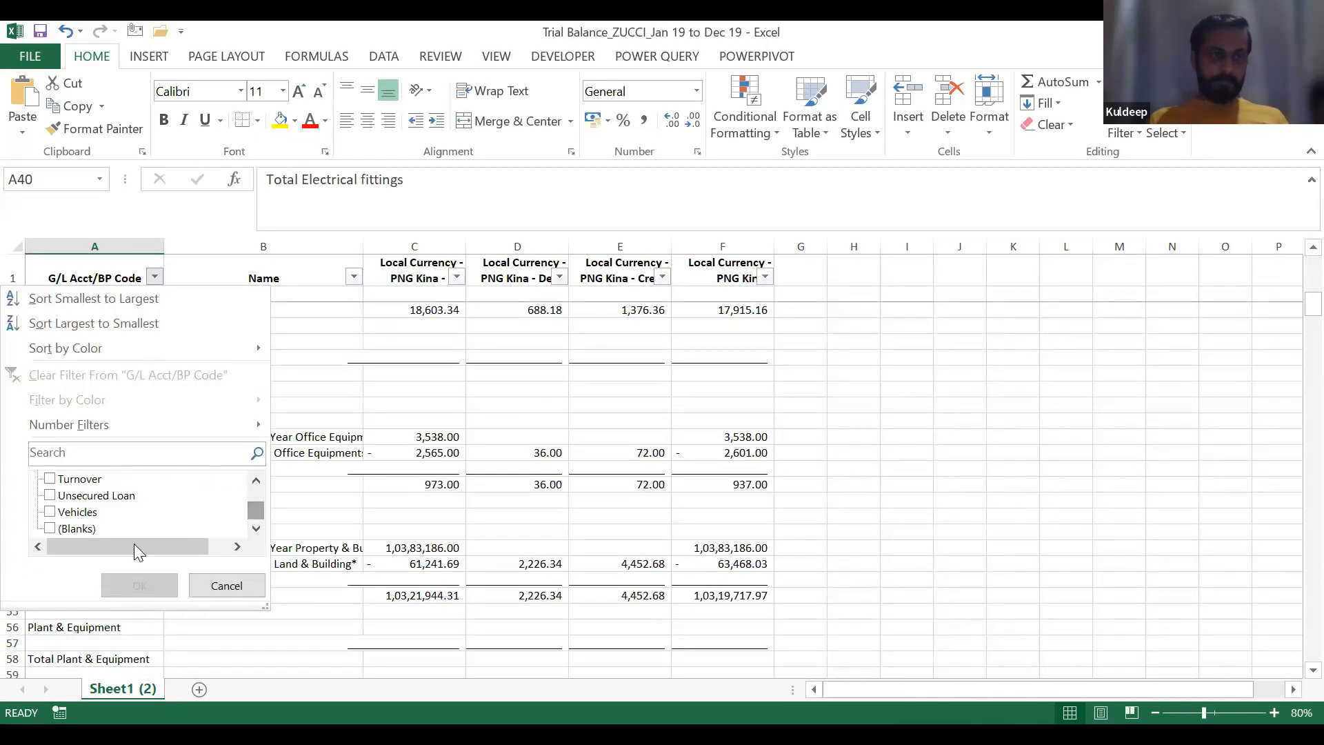
{"action": "left_click", "coordinate": [76, 529]}
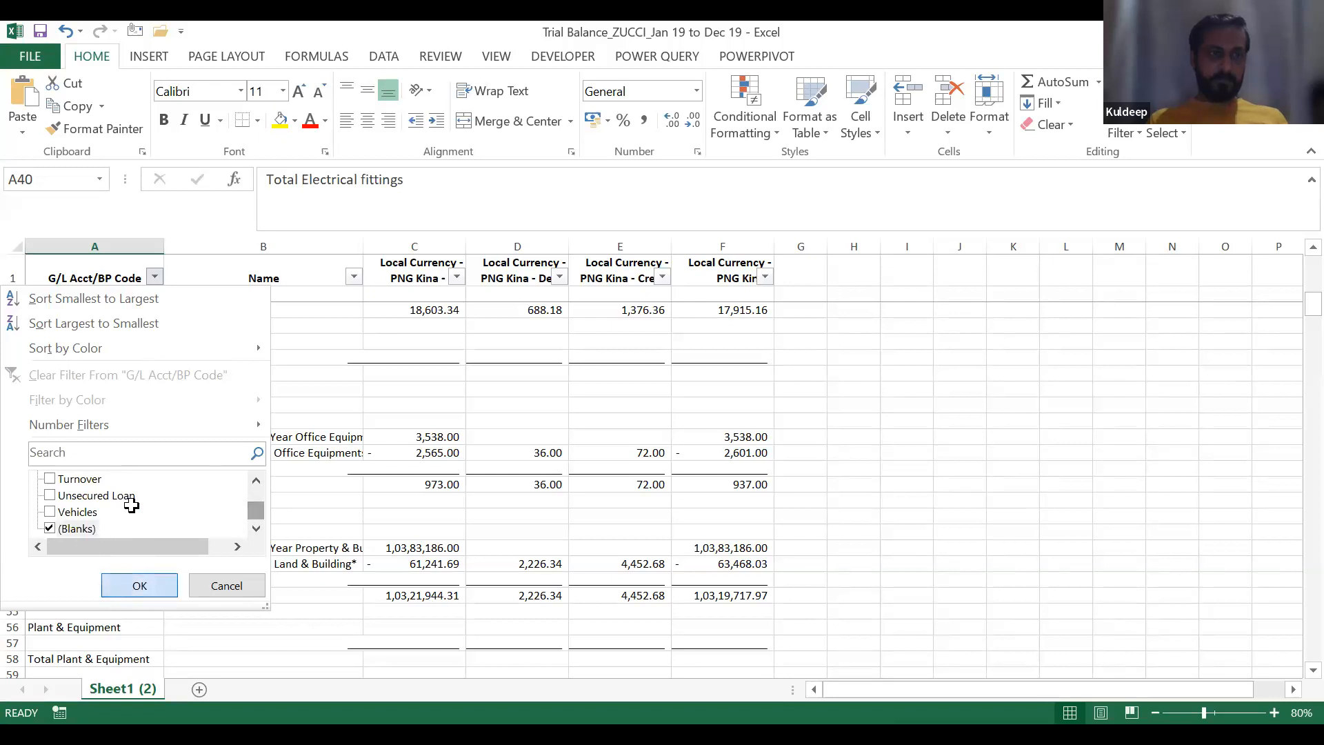
{"action": "key", "text": "Return"}
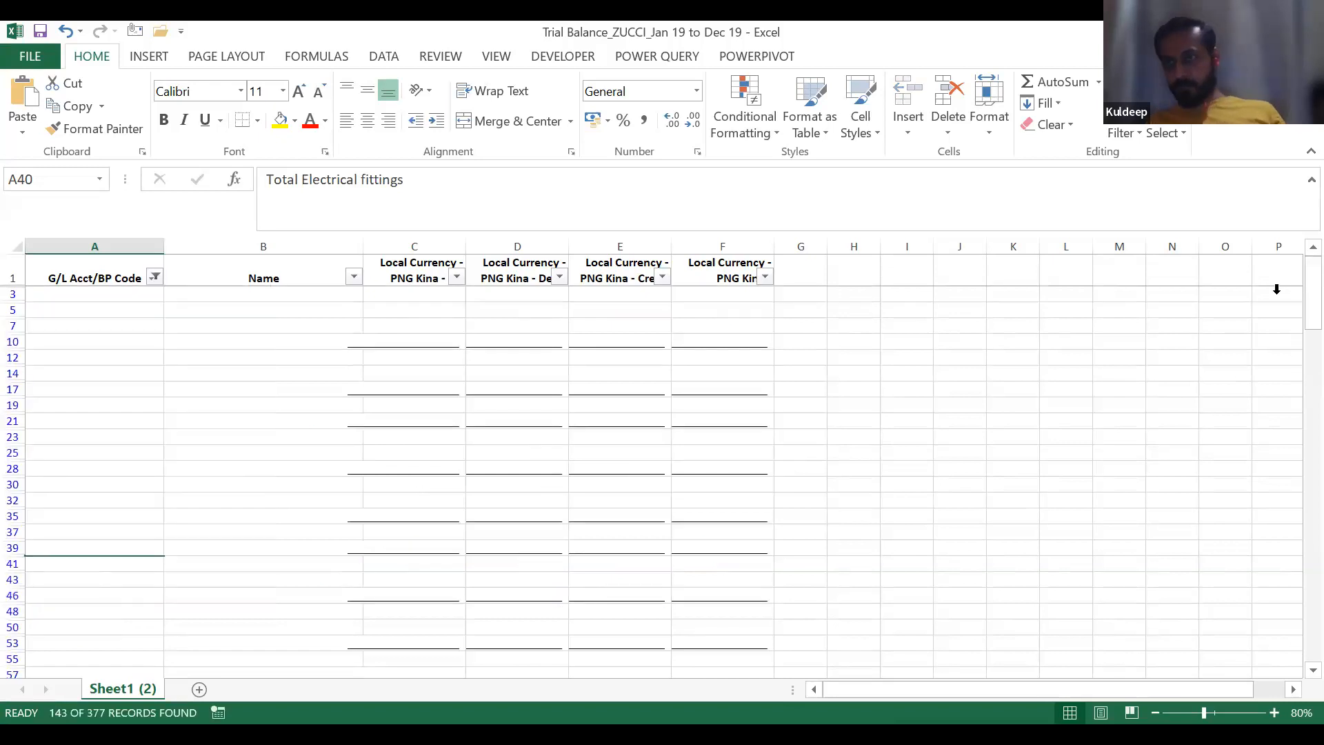
{"action": "left_click", "coordinate": [89, 478]}
{"action": "left_click", "coordinate": [139, 587]}
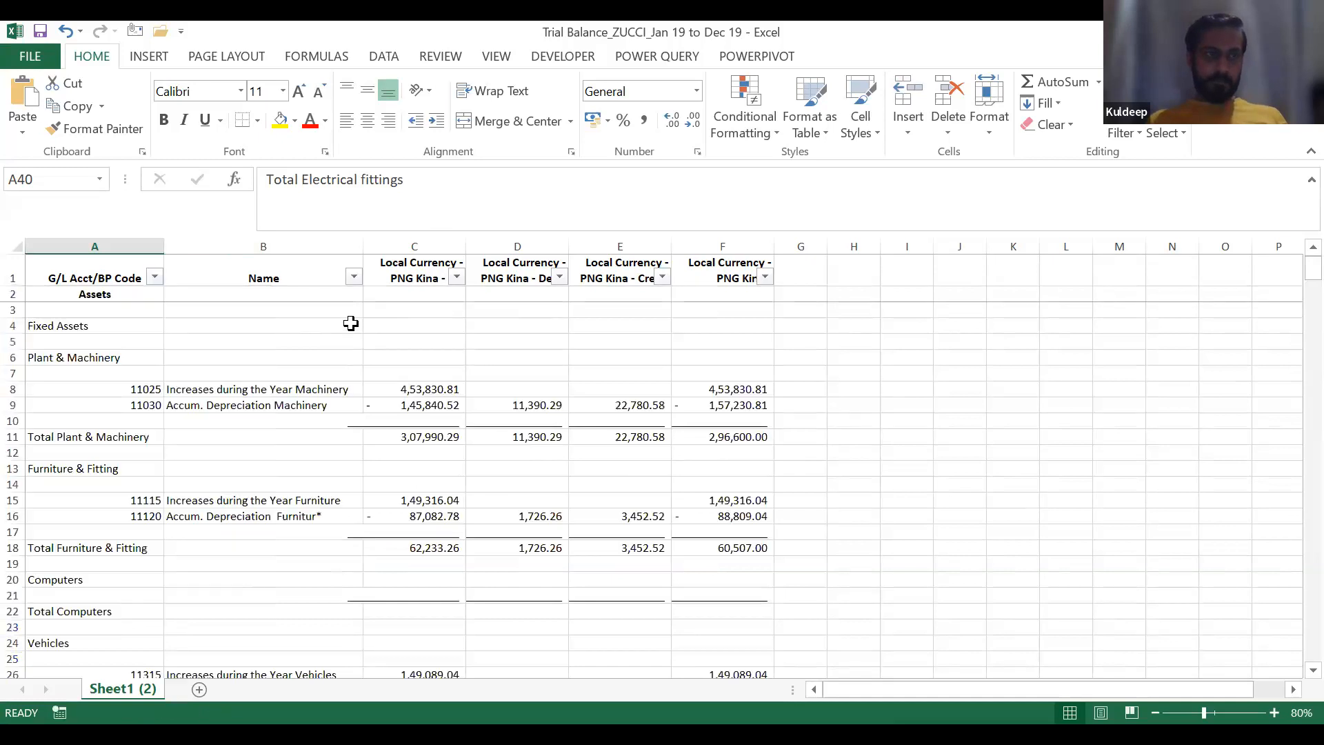
- Filter the Name column to show only (Blanks)
{"action": "left_click", "coordinate": [356, 283]}
{"action": "left_click", "coordinate": [142, 478]}
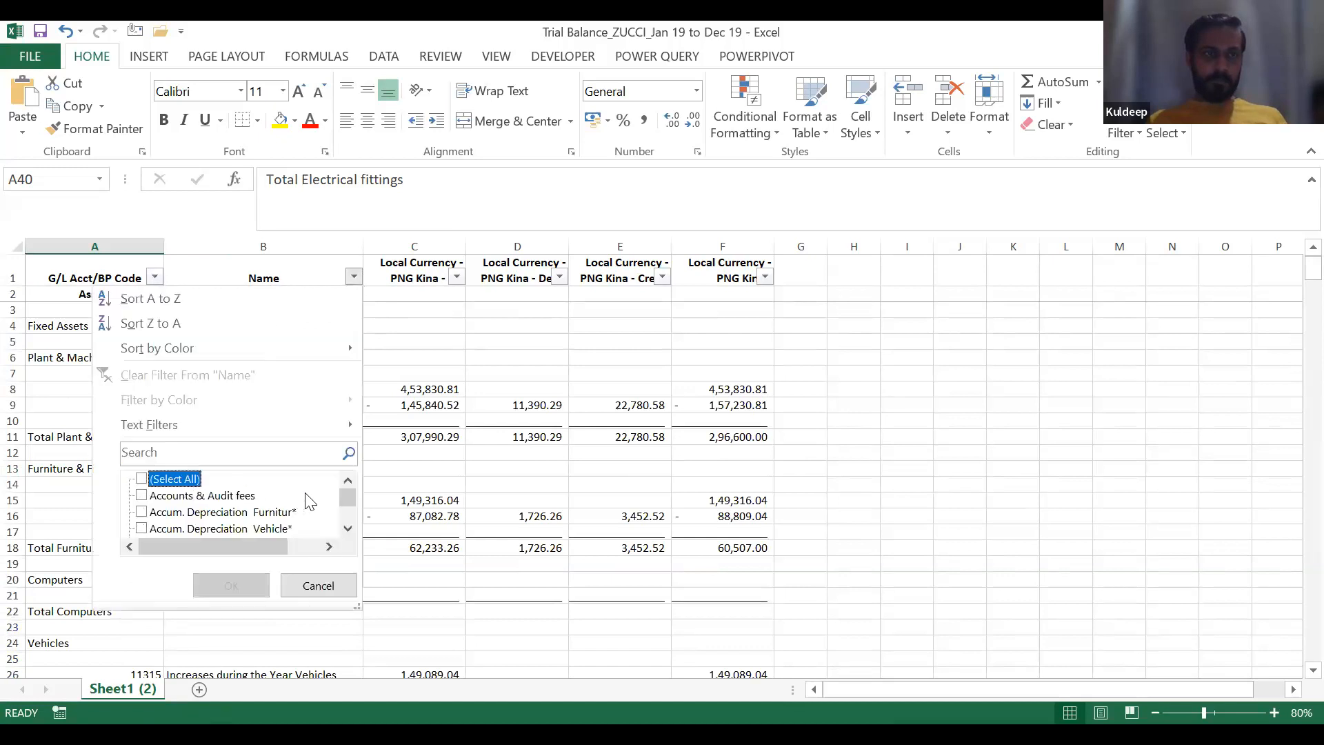
{"action": "left_click_drag", "start_coordinate": [346, 498], "coordinate": [347, 518]}
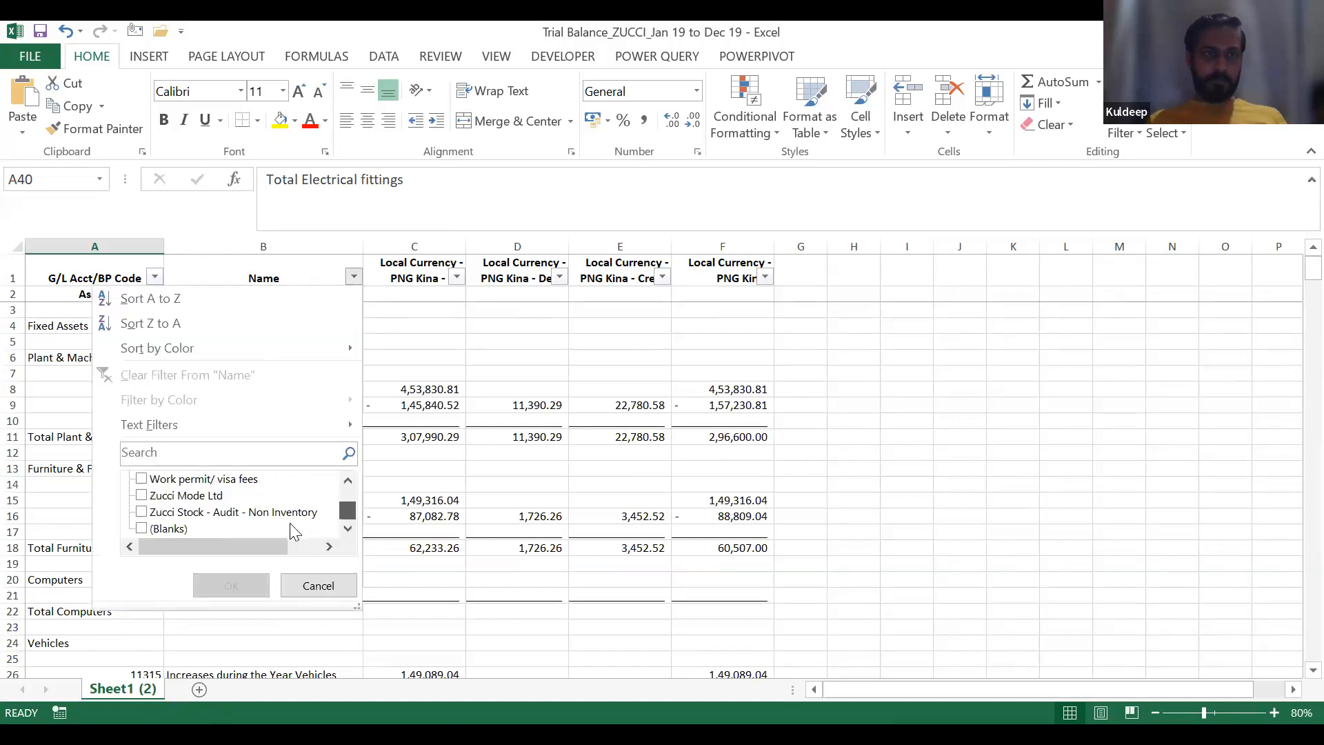
{"action": "left_click", "coordinate": [153, 529]}
{"action": "left_click", "coordinate": [231, 586]}
- Examine the category headings and total rows in column A against the empty Name cells of the filtered trial balance
{"action": "left_click_drag", "start_coordinate": [58, 325], "coordinate": [60, 532]}
{"action": "left_click_drag", "start_coordinate": [189, 328], "coordinate": [195, 533]}
{"action": "left_click", "coordinate": [105, 332]}
{"action": "left_click", "coordinate": [177, 359]}
{"action": "left_click", "coordinate": [122, 375]}
{"action": "left_click", "coordinate": [170, 403]}
{"action": "left_click", "coordinate": [126, 436]}
{"action": "left_click", "coordinate": [193, 441]}
{"action": "left_click", "coordinate": [105, 330]}
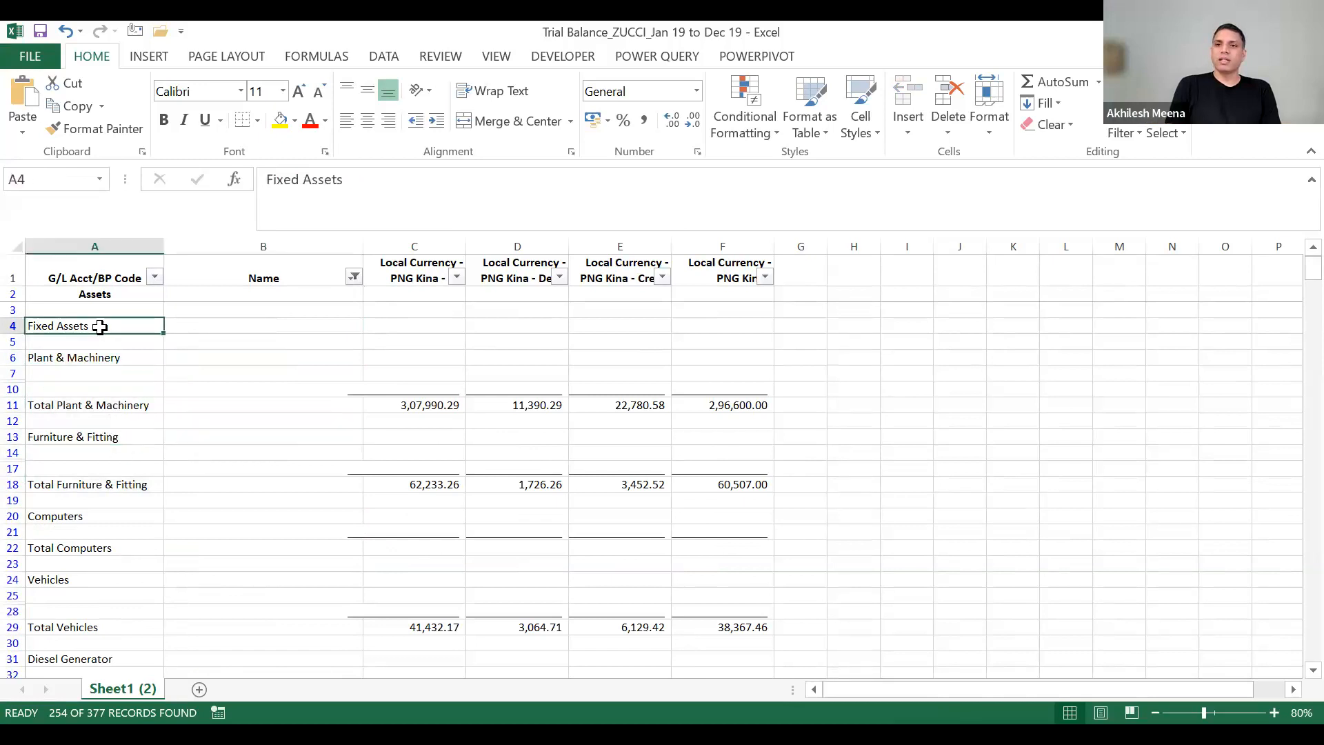
- Remove the blanks filter from the Name column by selecting all values again
{"action": "left_click", "coordinate": [354, 276]}
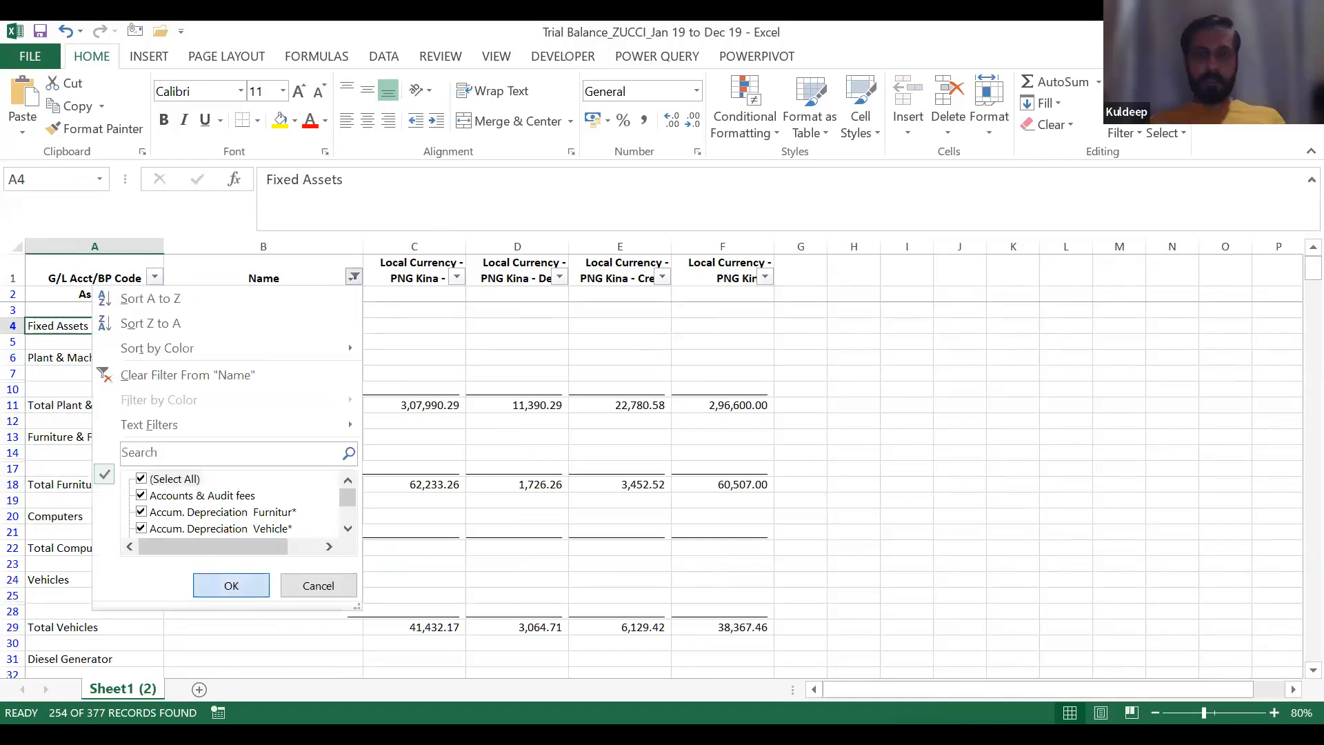
{"action": "left_click", "coordinate": [231, 586]}
{"action": "left_click", "coordinate": [622, 467]}
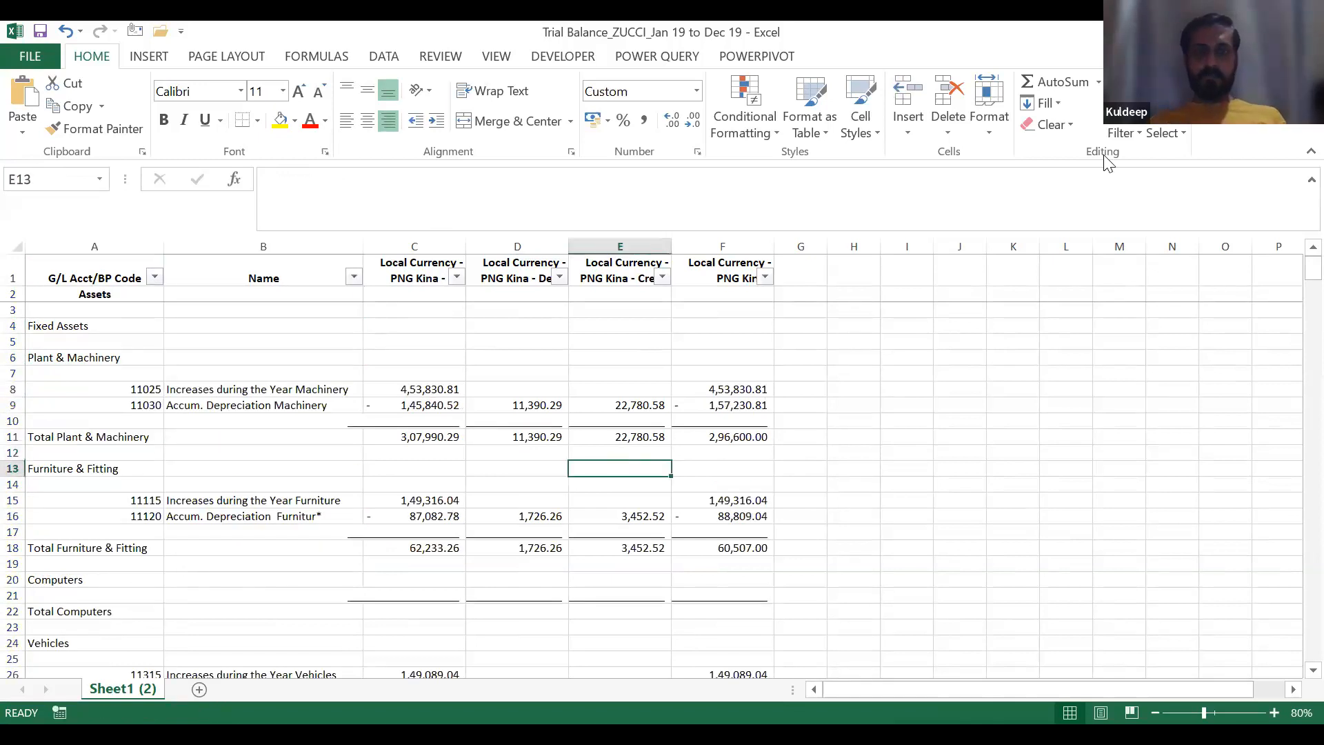
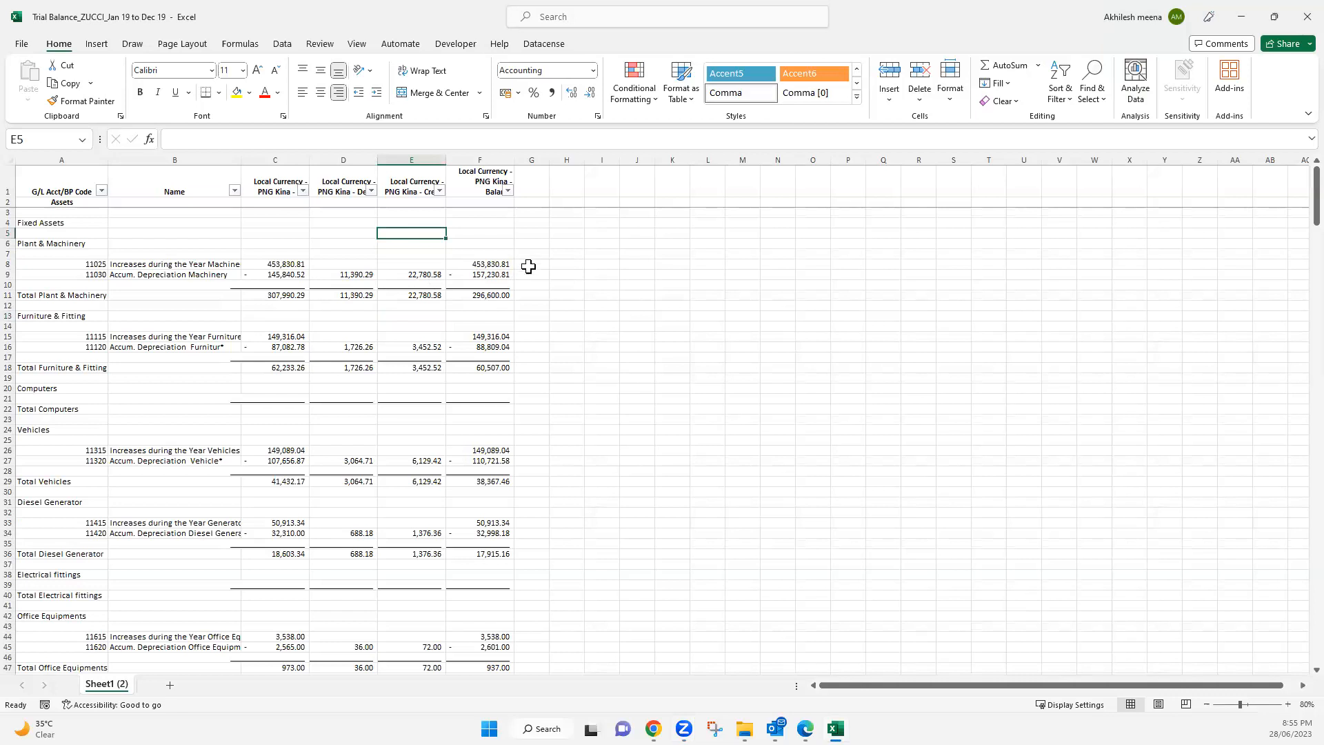
- Widen the empty columns G and H beside the trial balance
{"action": "left_click", "coordinate": [545, 233]}
{"action": "left_click_drag", "start_coordinate": [557, 161], "coordinate": [633, 161]}
{"action": "left_click_drag", "start_coordinate": [560, 222], "coordinate": [561, 673]}
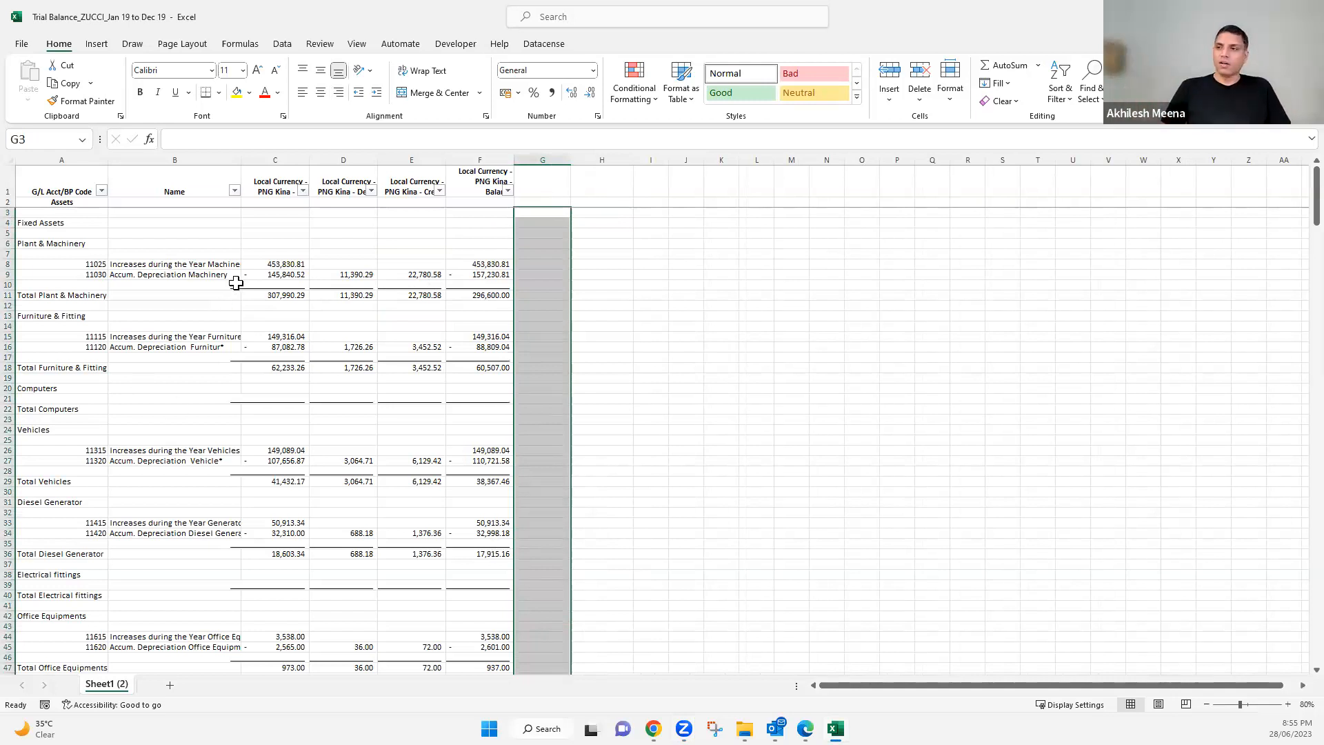
{"action": "left_click", "coordinate": [552, 215]}
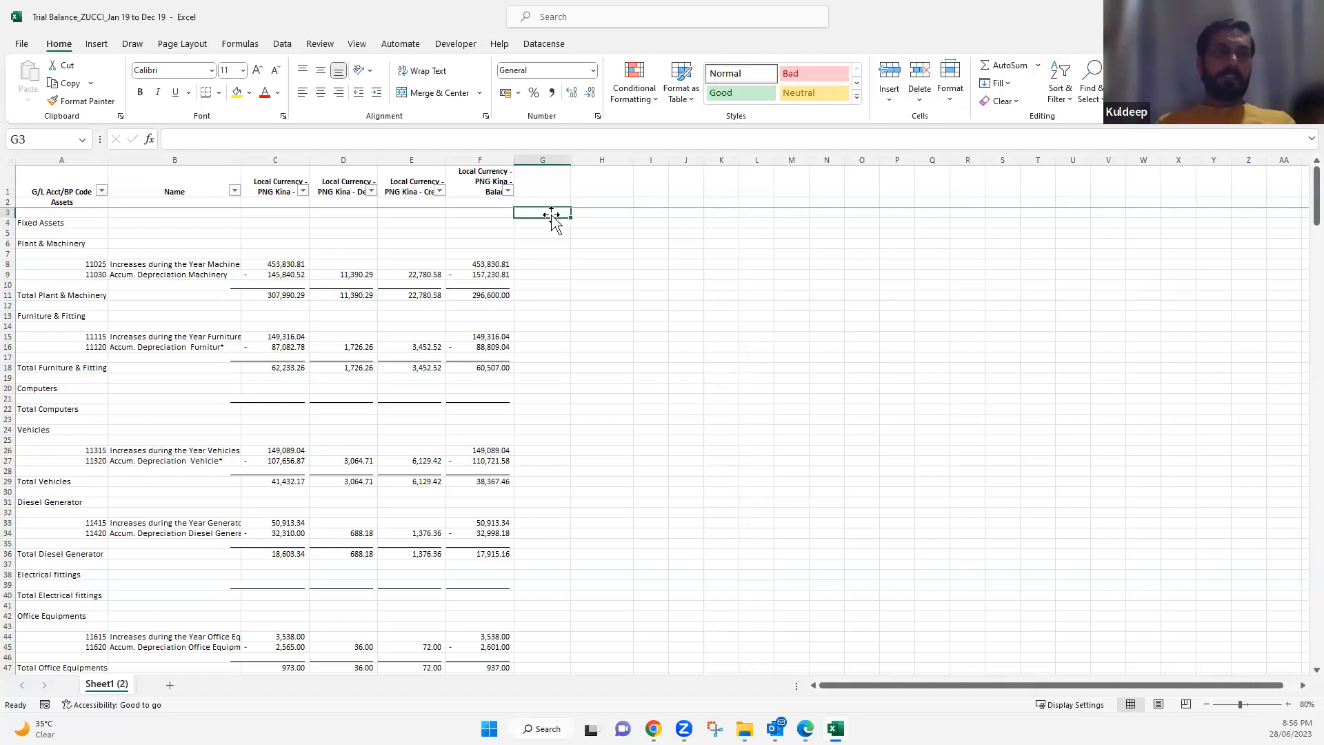
- Examine the account codes in column A and the names in column B against the empty columns G and H
{"action": "left_click", "coordinate": [544, 188]}
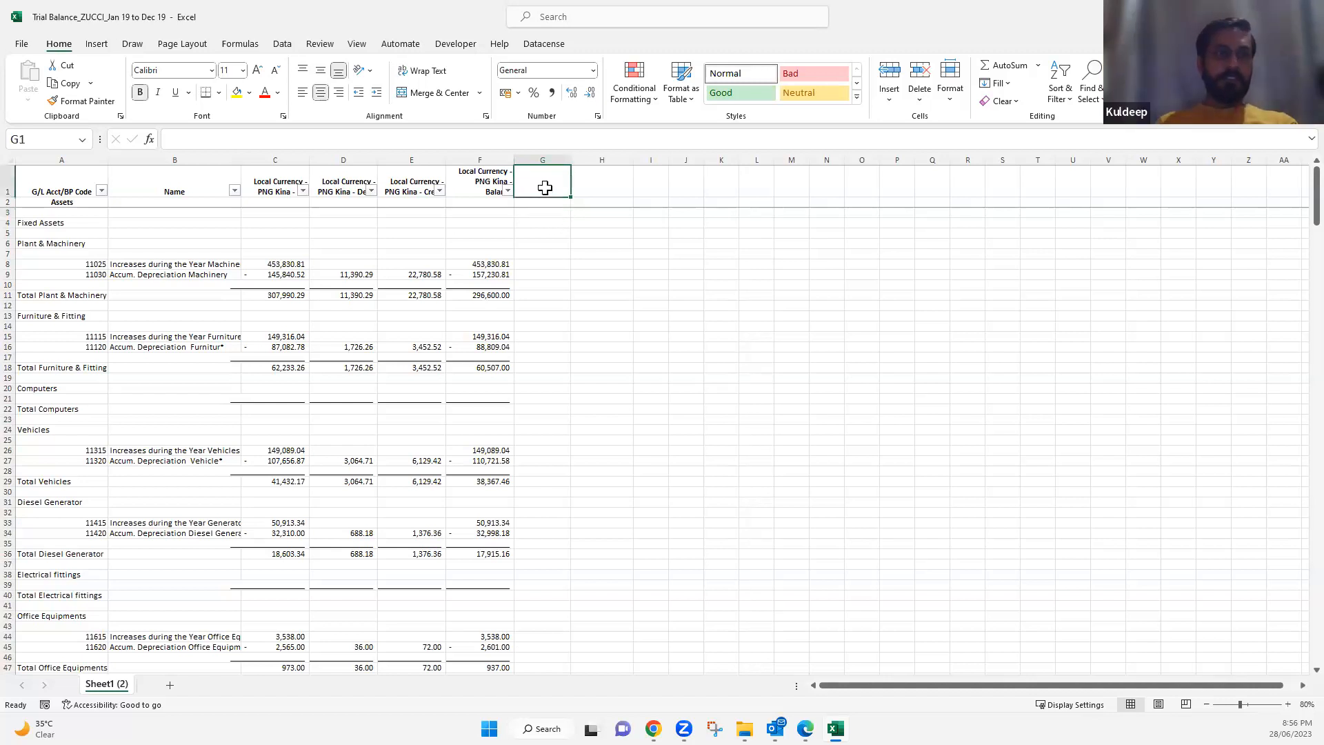
{"action": "scroll", "coordinate": [451, 412], "scroll_direction": "down", "scroll_amount": 6}
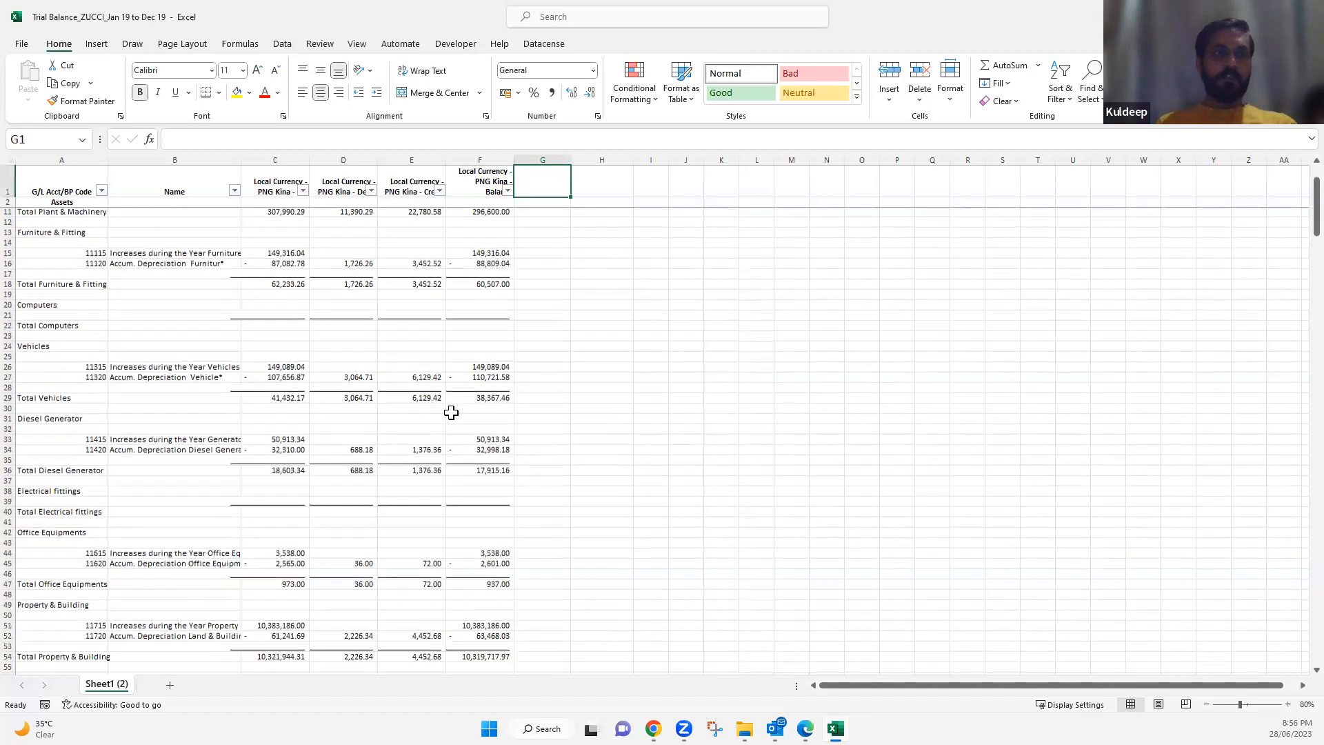
{"action": "scroll", "coordinate": [451, 412], "scroll_direction": "up", "scroll_amount": 6}
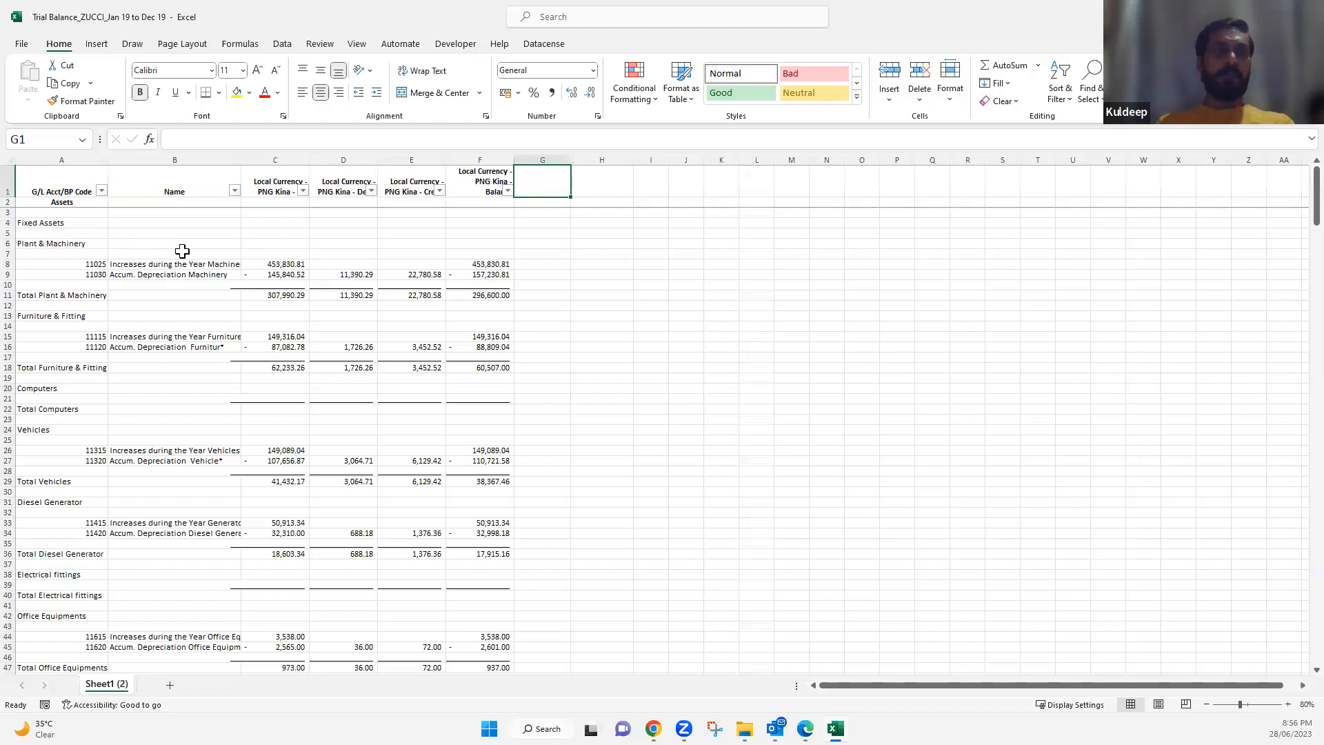
{"action": "left_click", "coordinate": [89, 254]}
{"action": "left_click", "coordinate": [94, 267]}
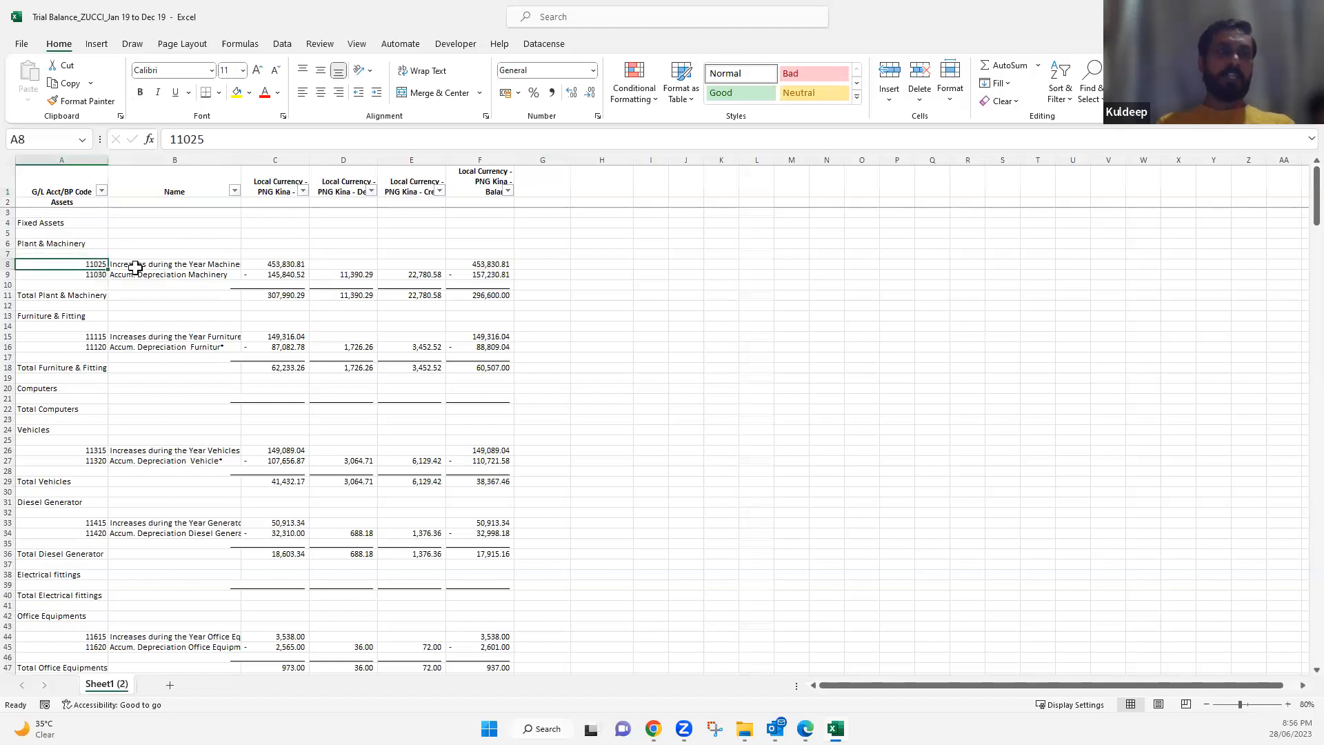
{"action": "left_click", "coordinate": [74, 158]}
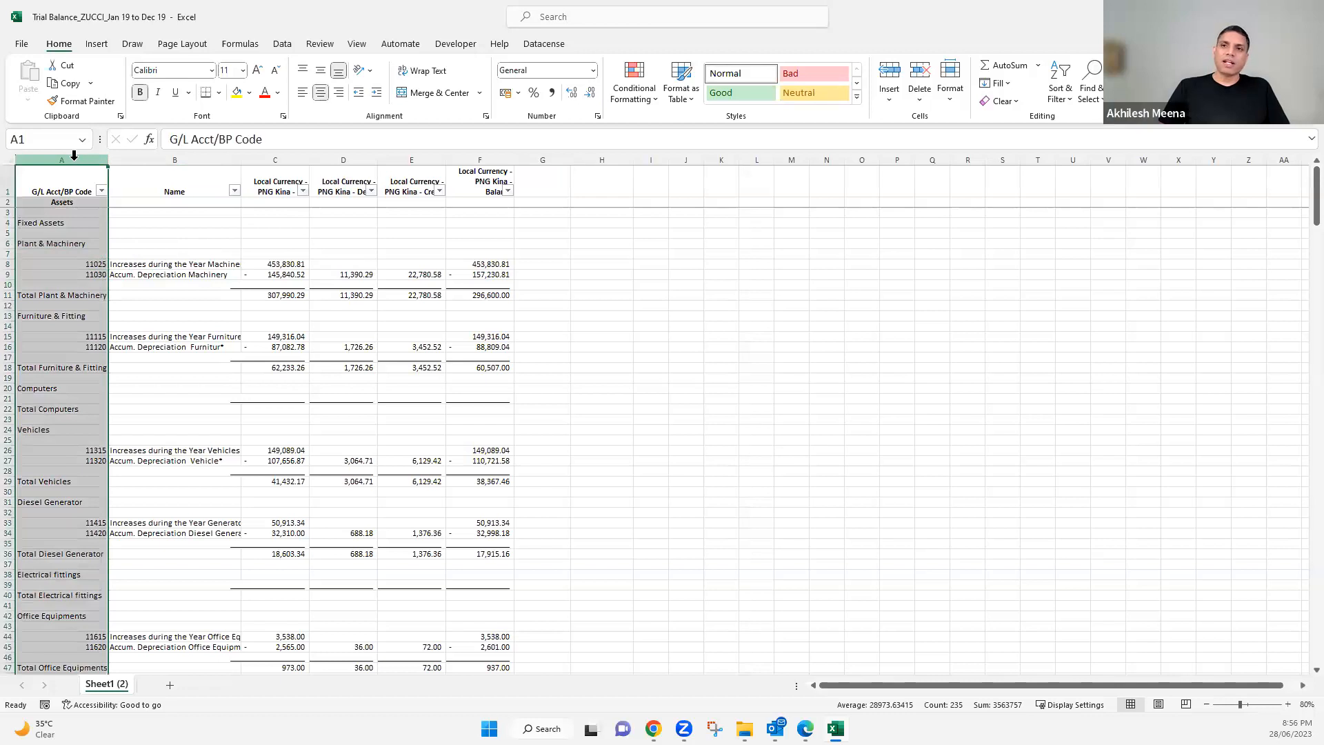
{"action": "left_click", "coordinate": [157, 158]}
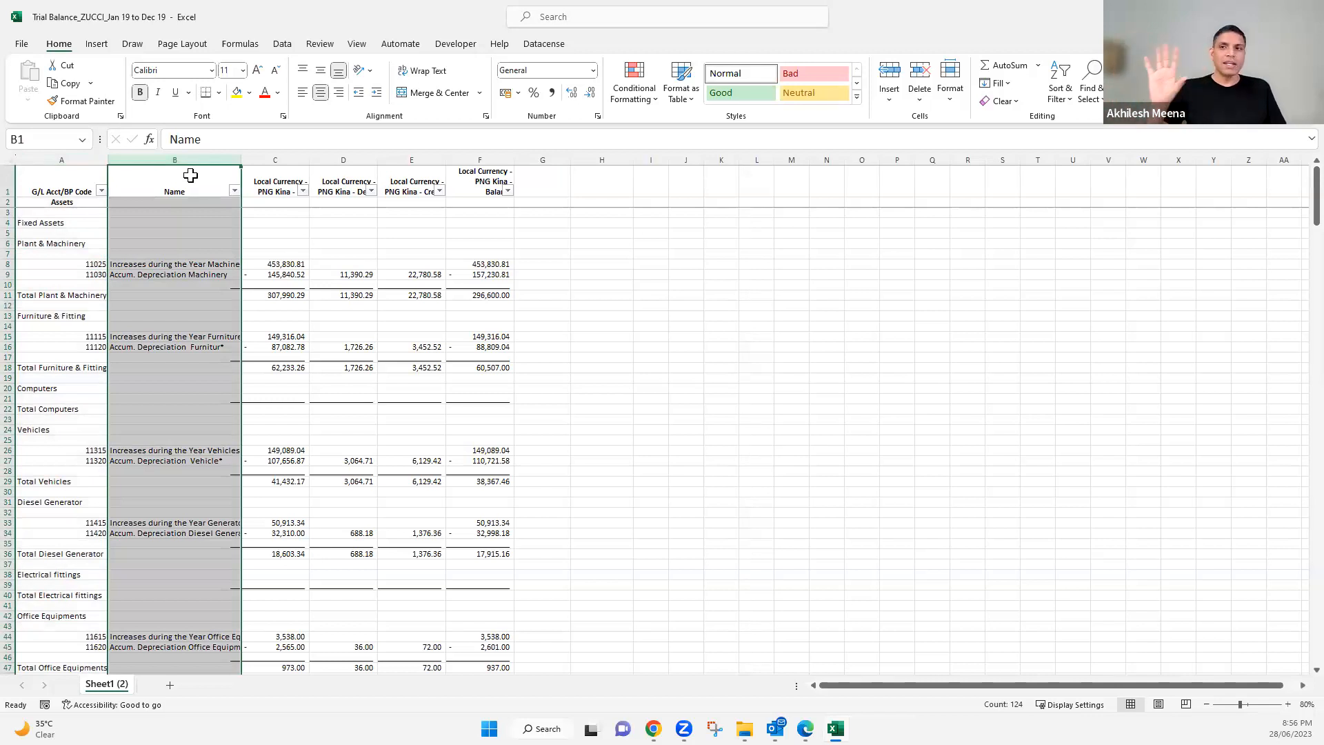
{"action": "left_click", "coordinate": [557, 185]}
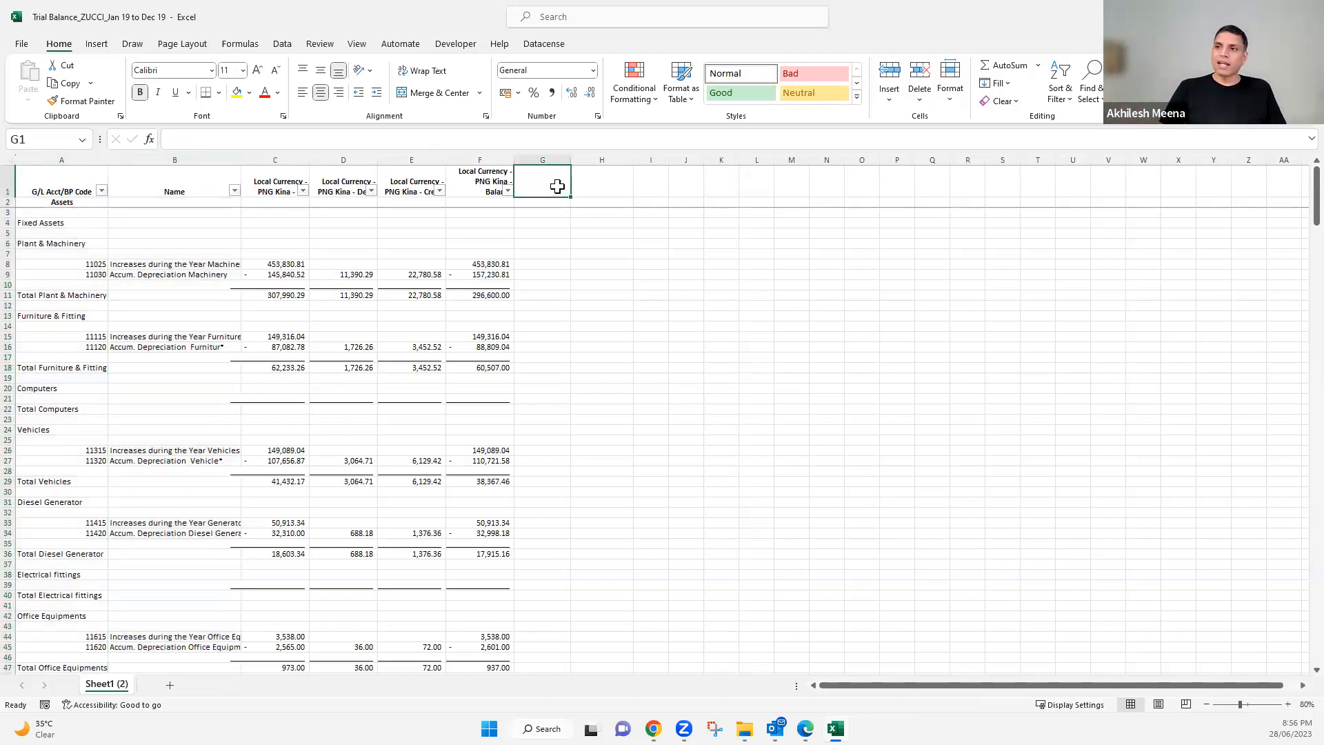
{"action": "left_click", "coordinate": [602, 180]}
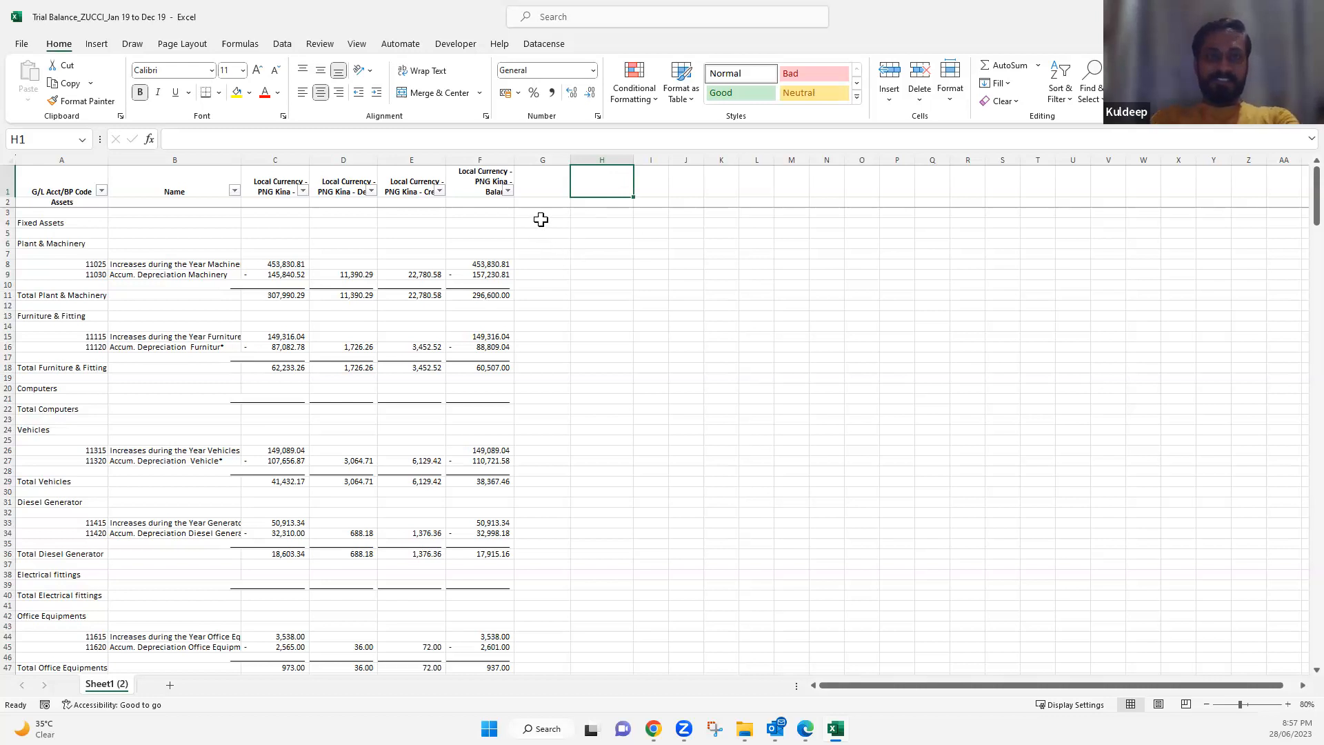
{"action": "left_click_drag", "start_coordinate": [544, 189], "coordinate": [608, 174]}
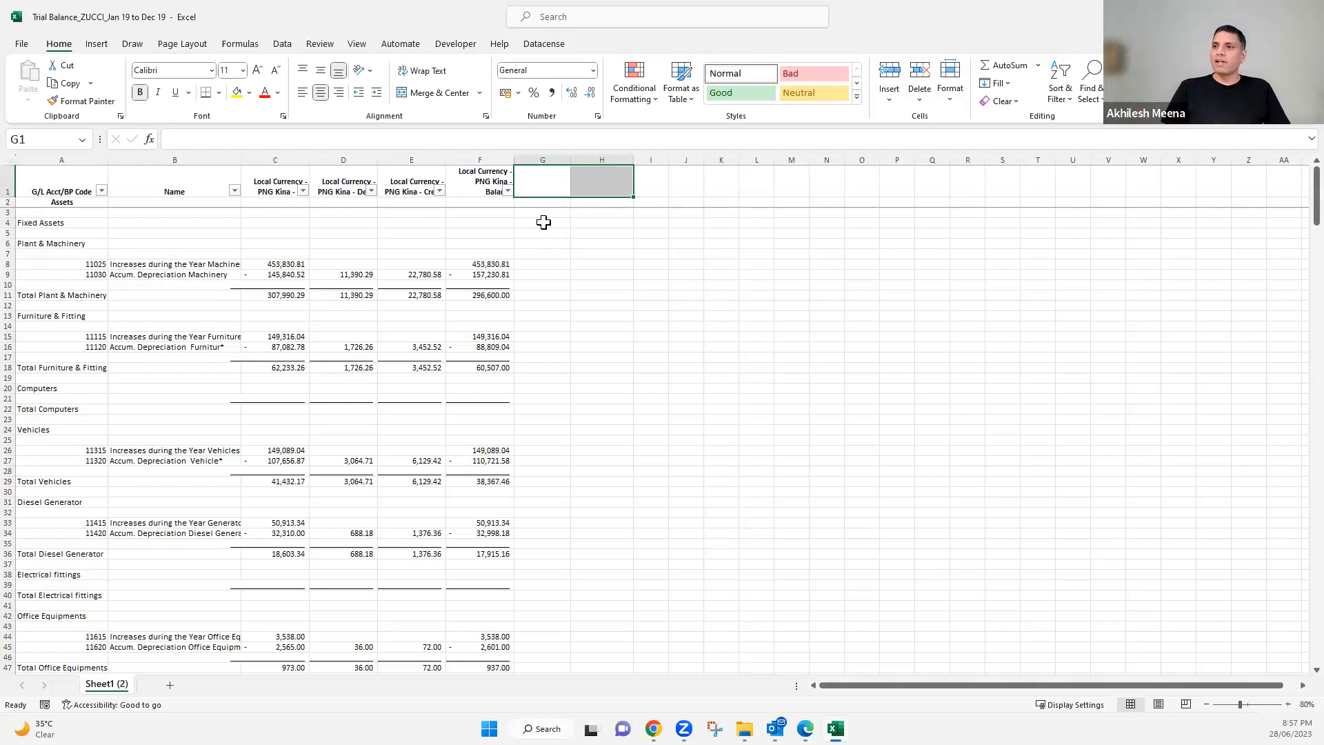
- Enter the headings ACC Code in G1 and Description in H1
{"action": "left_click", "coordinate": [555, 184]}
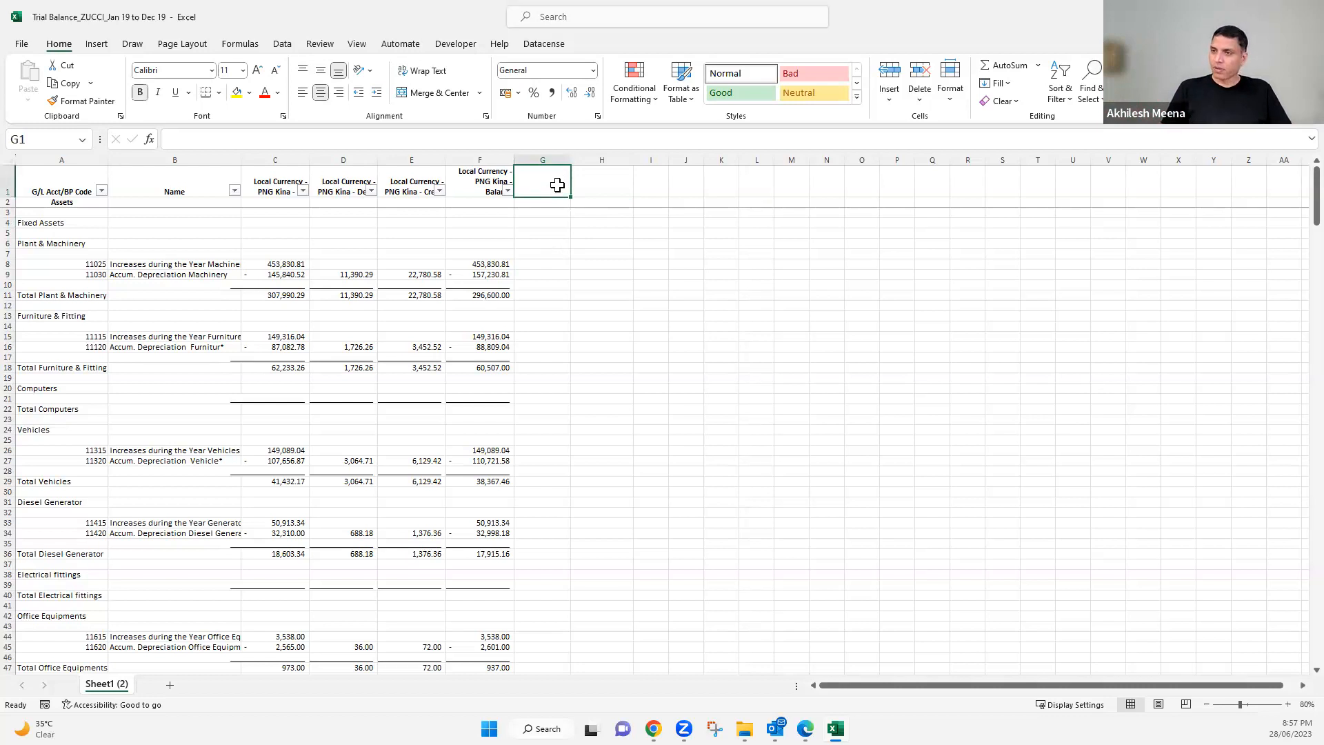
{"action": "type", "text": "A"}
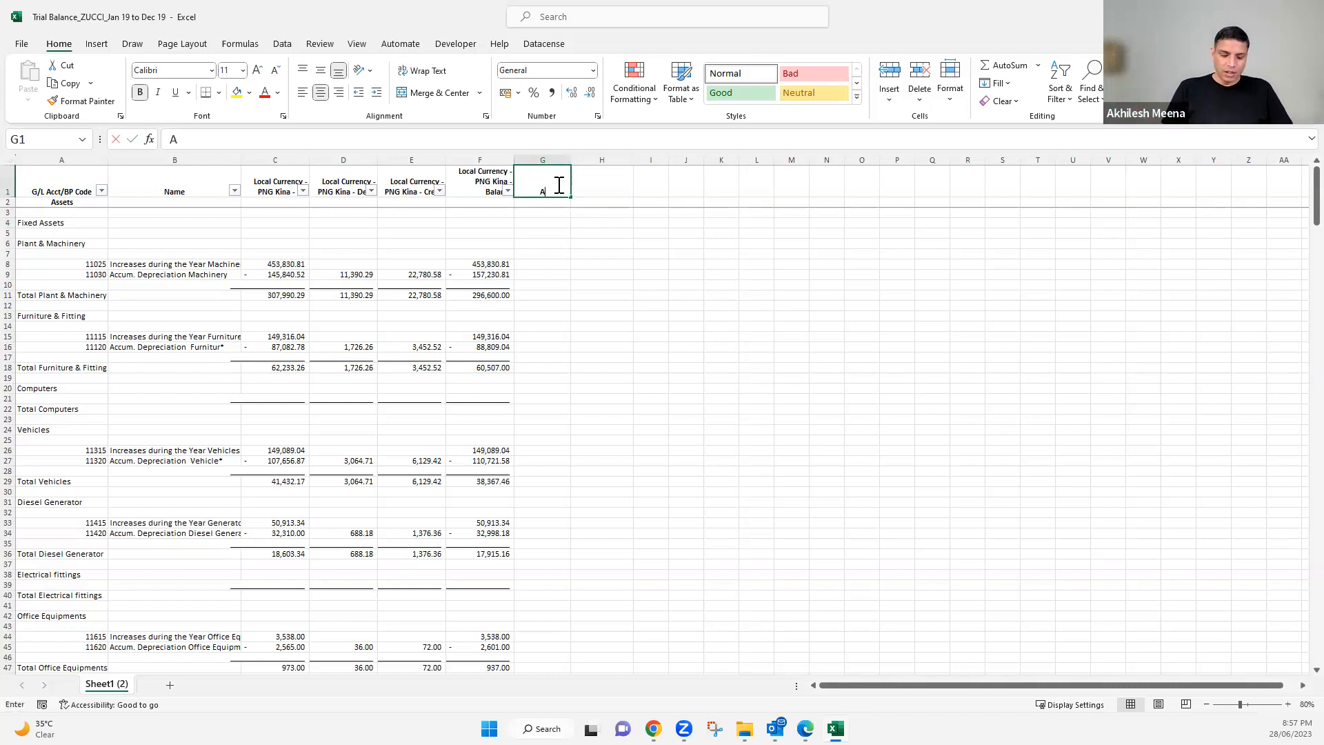
{"action": "type", "text": "CC Code"}
{"action": "key", "text": "Return"}
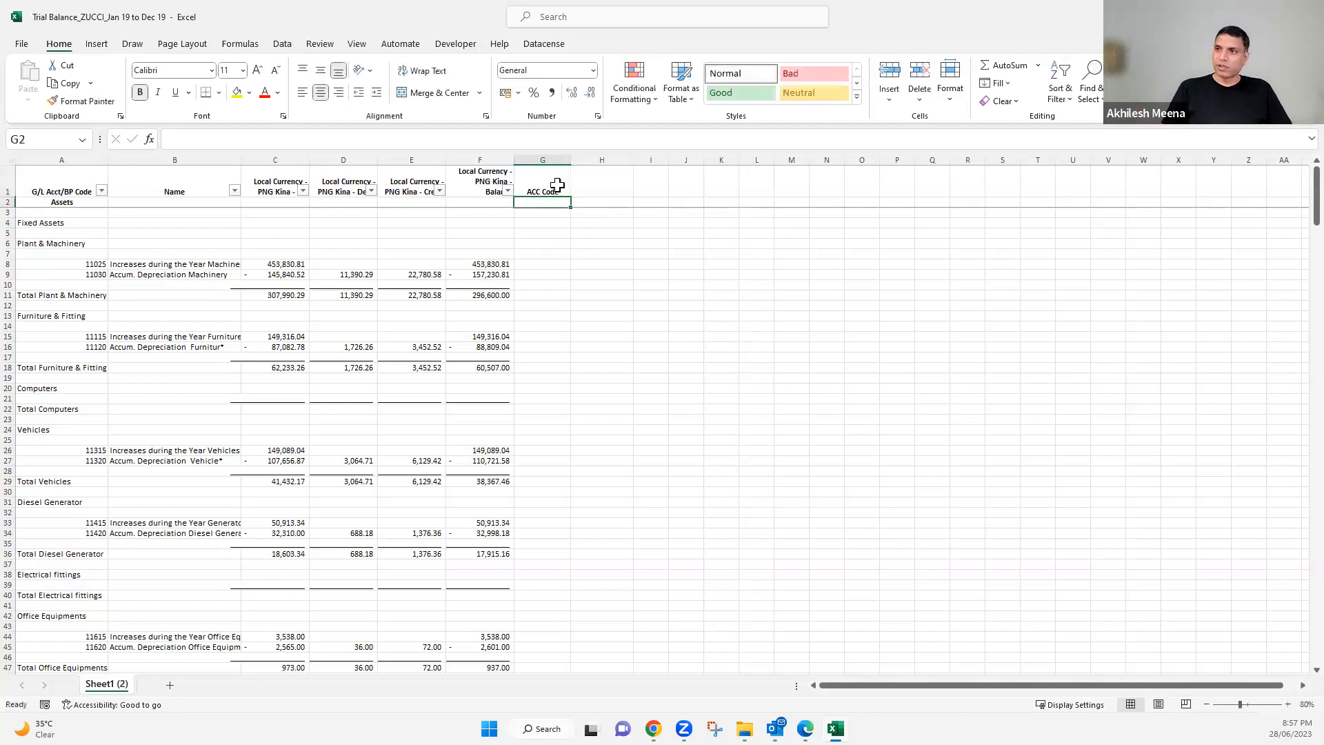
{"action": "left_click", "coordinate": [607, 182]}
{"action": "type", "text": "Desc"}
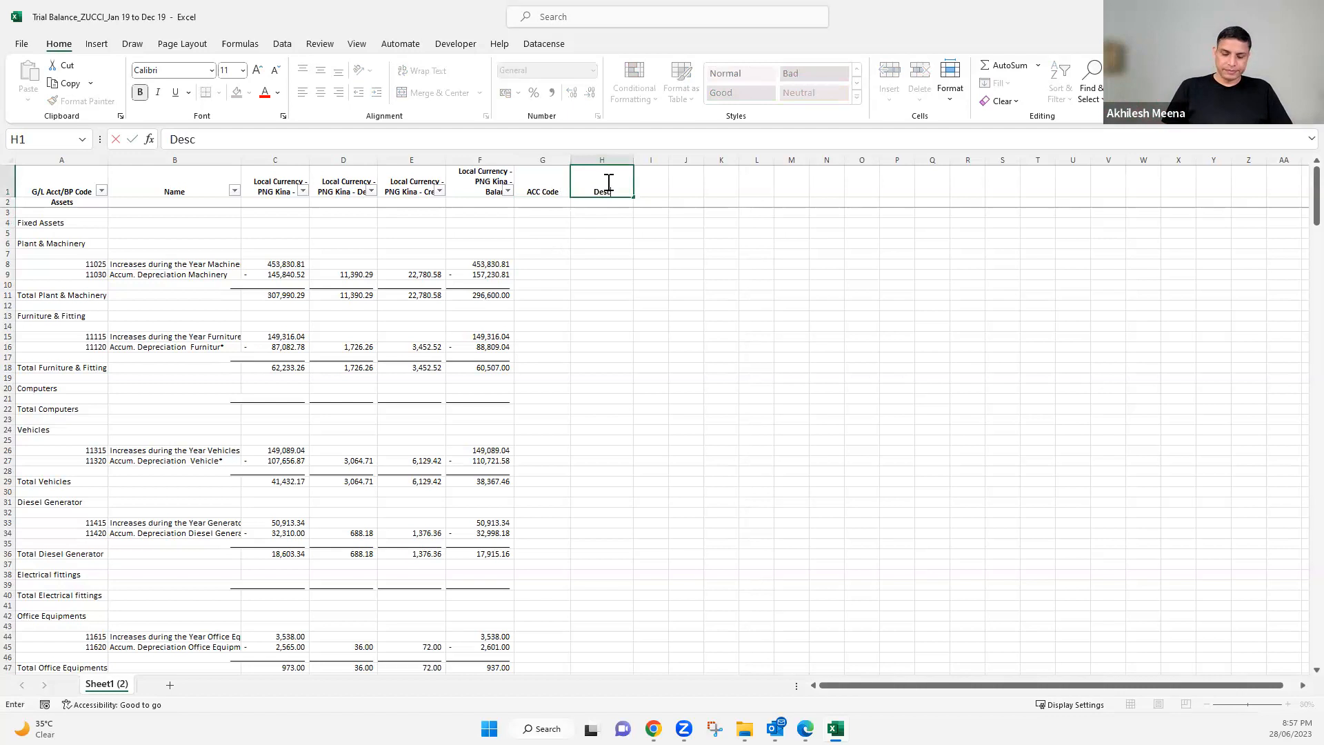
{"action": "type", "text": "ription"}
{"action": "key", "text": "Return"}
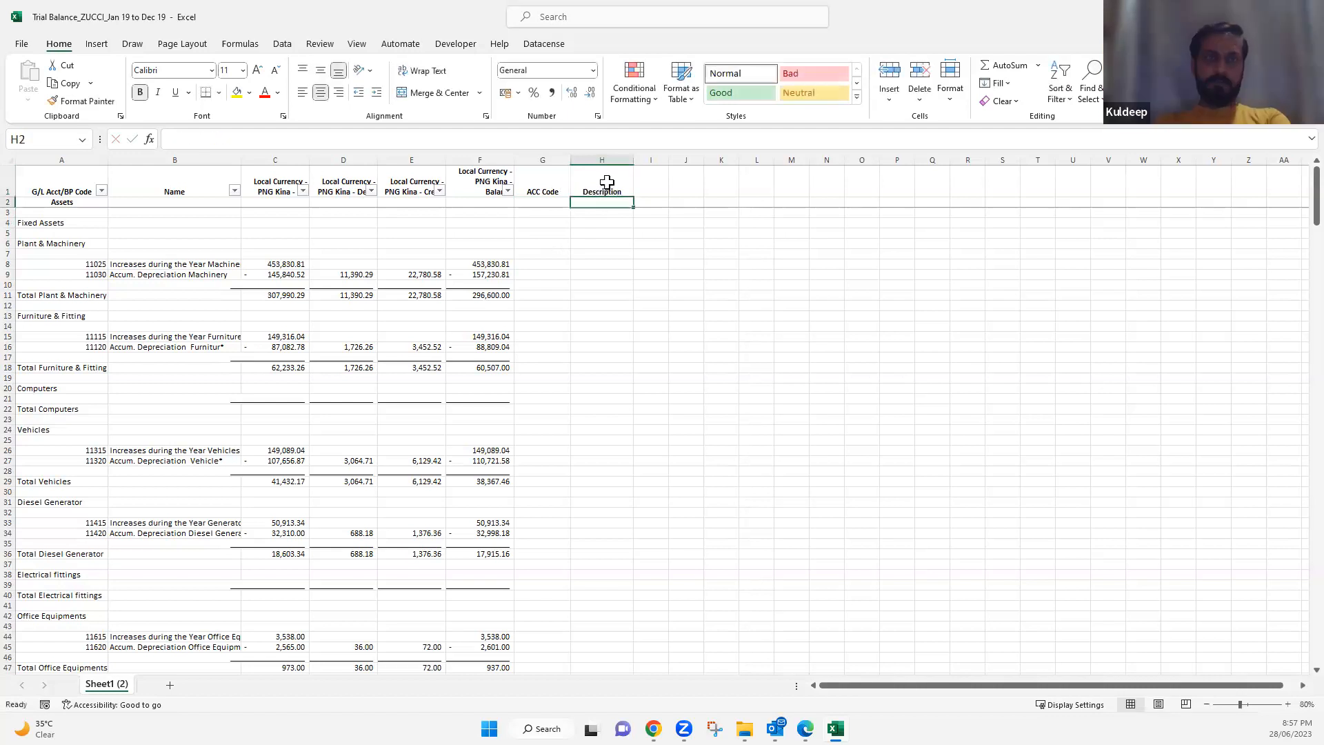
{"action": "left_click", "coordinate": [546, 213]}
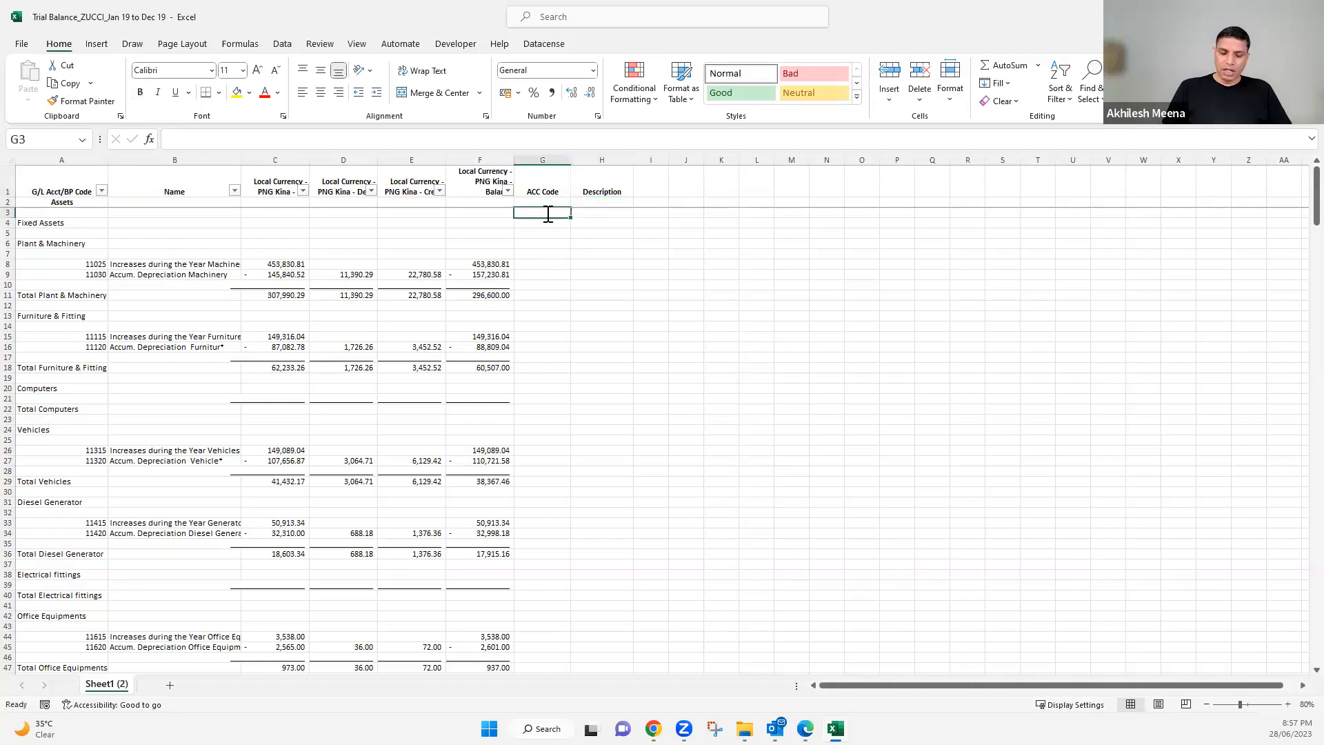
{"action": "type", "text": "=if"}
{"action": "key", "text": "Tab"}
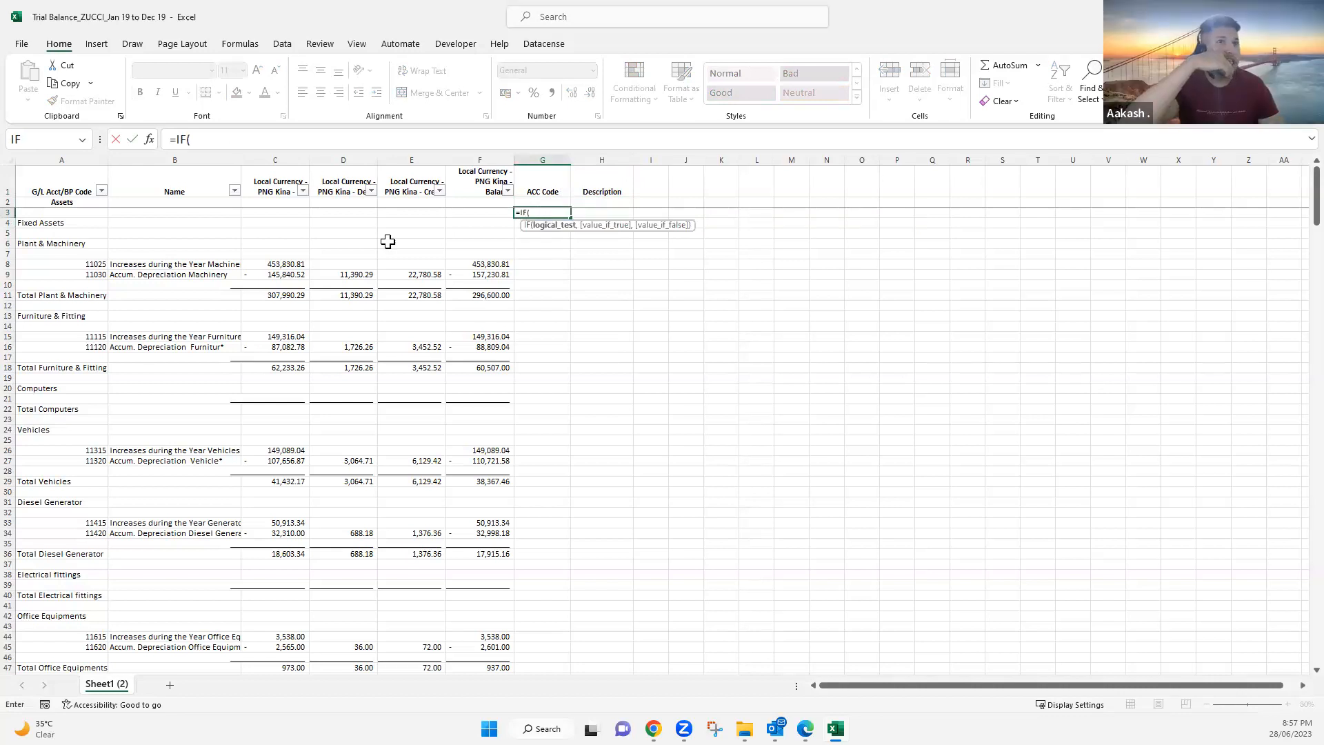
{"action": "left_click", "coordinate": [79, 215]}
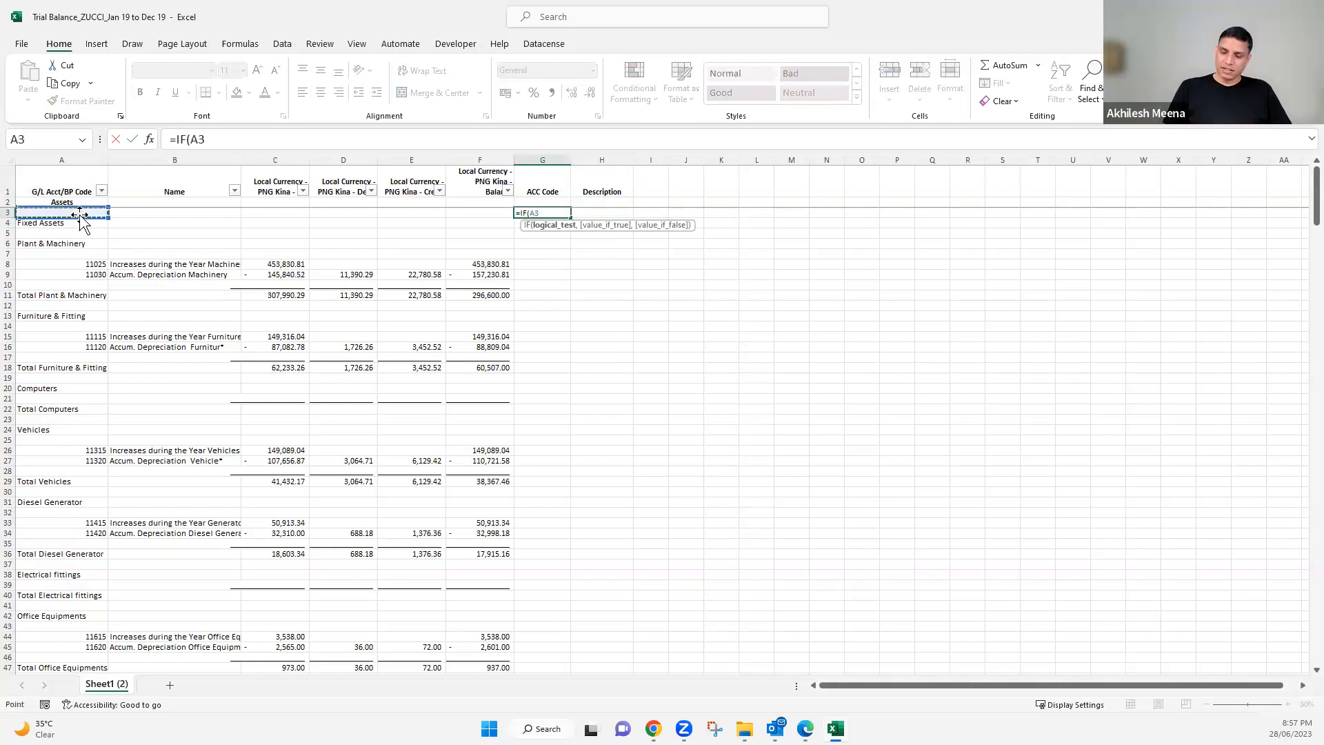
{"action": "type", "text": "="}
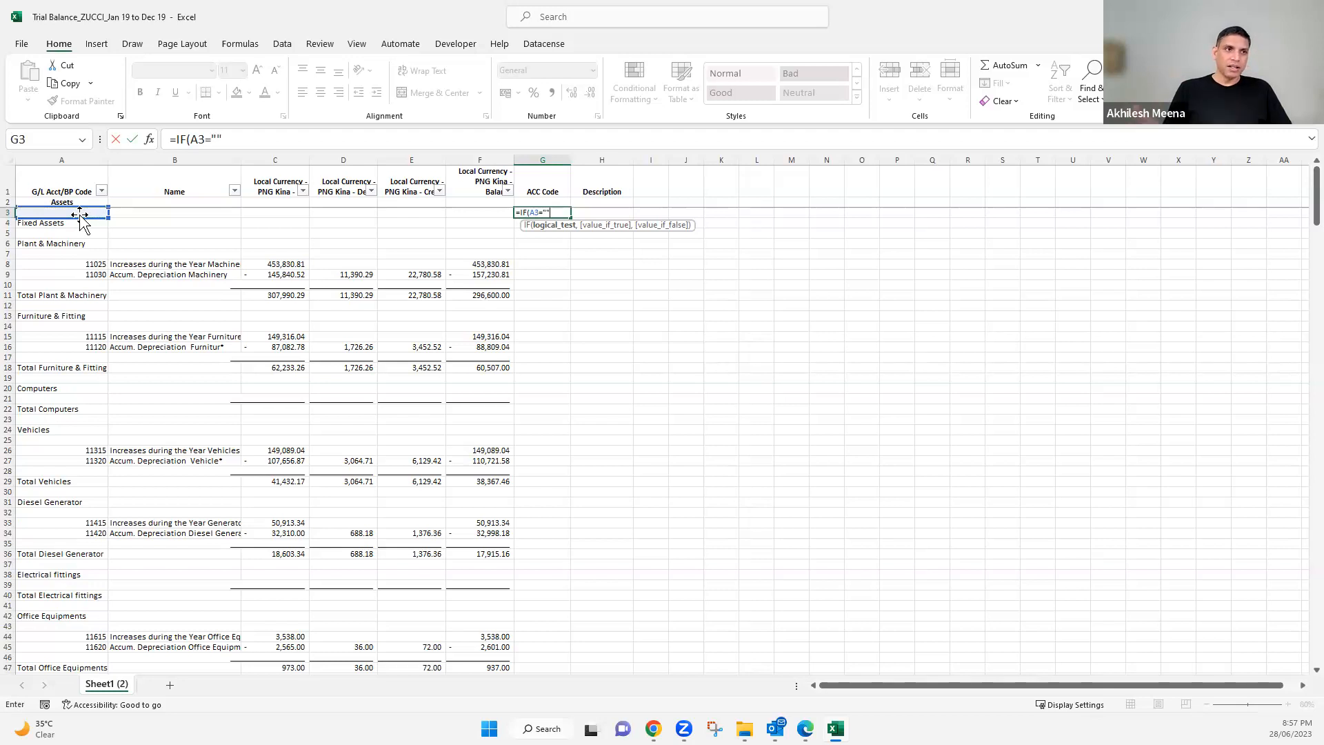
{"action": "key", "text": "BackSpace"}
{"action": "key", "text": "BackSpace"}
{"action": "key", "text": "BackSpace"}
{"action": "key", "text": "BackSpace"}
{"action": "key", "text": "BackSpace"}
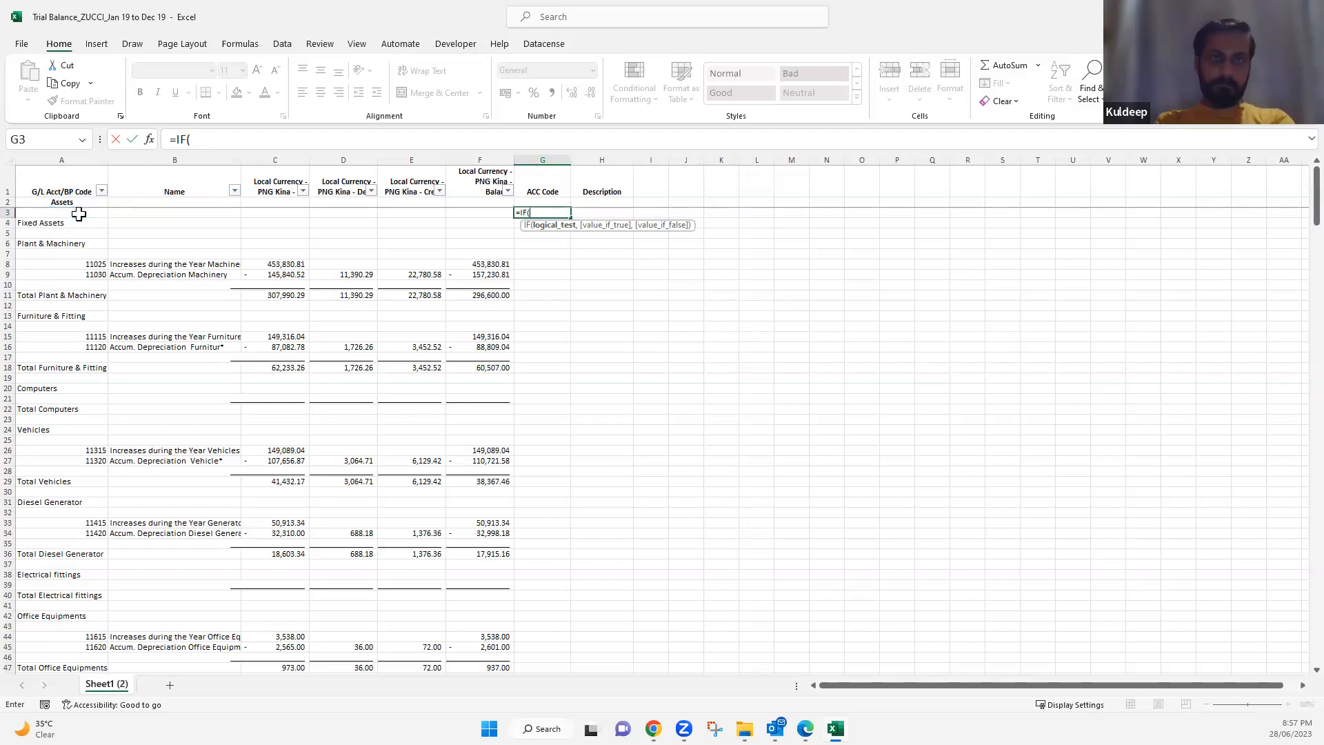
{"action": "key", "text": "BackSpace"}
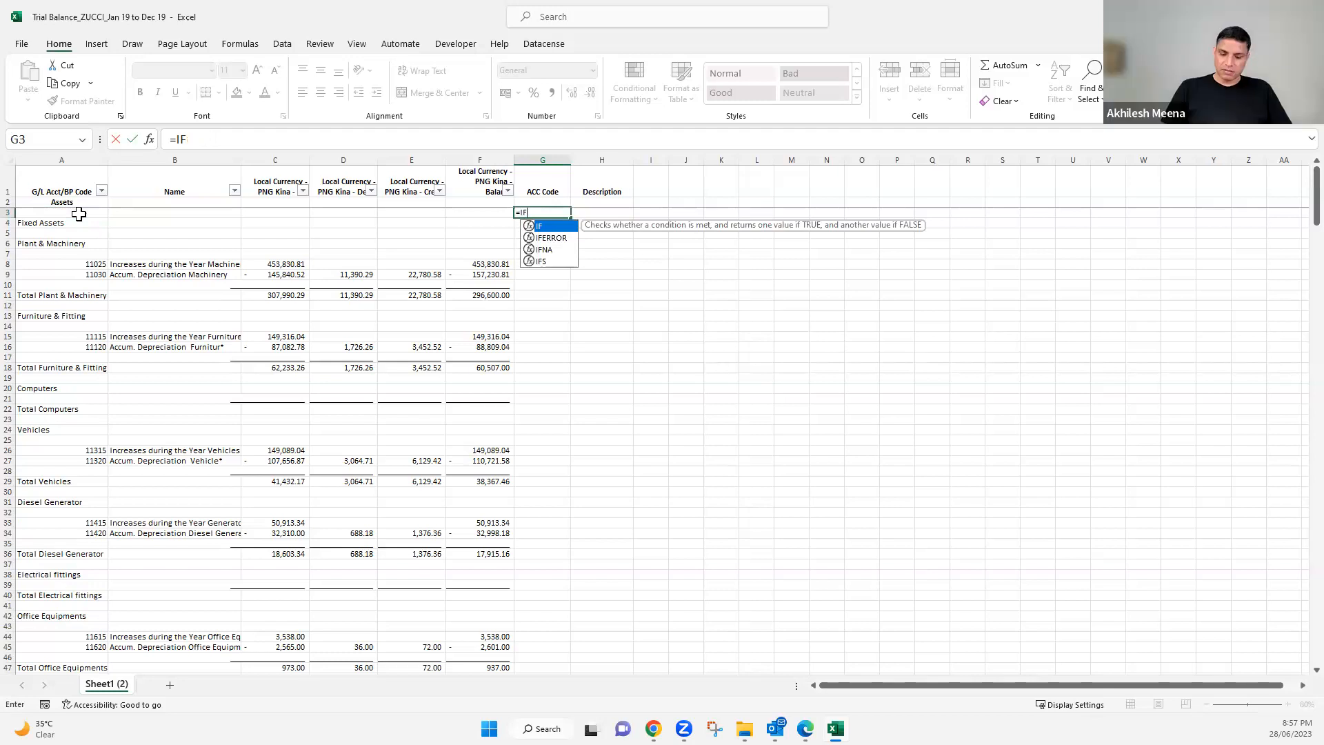
- Build an IF formula in G3 with ISNUMBER(A3) as its logical test
{"action": "type", "text": "("}
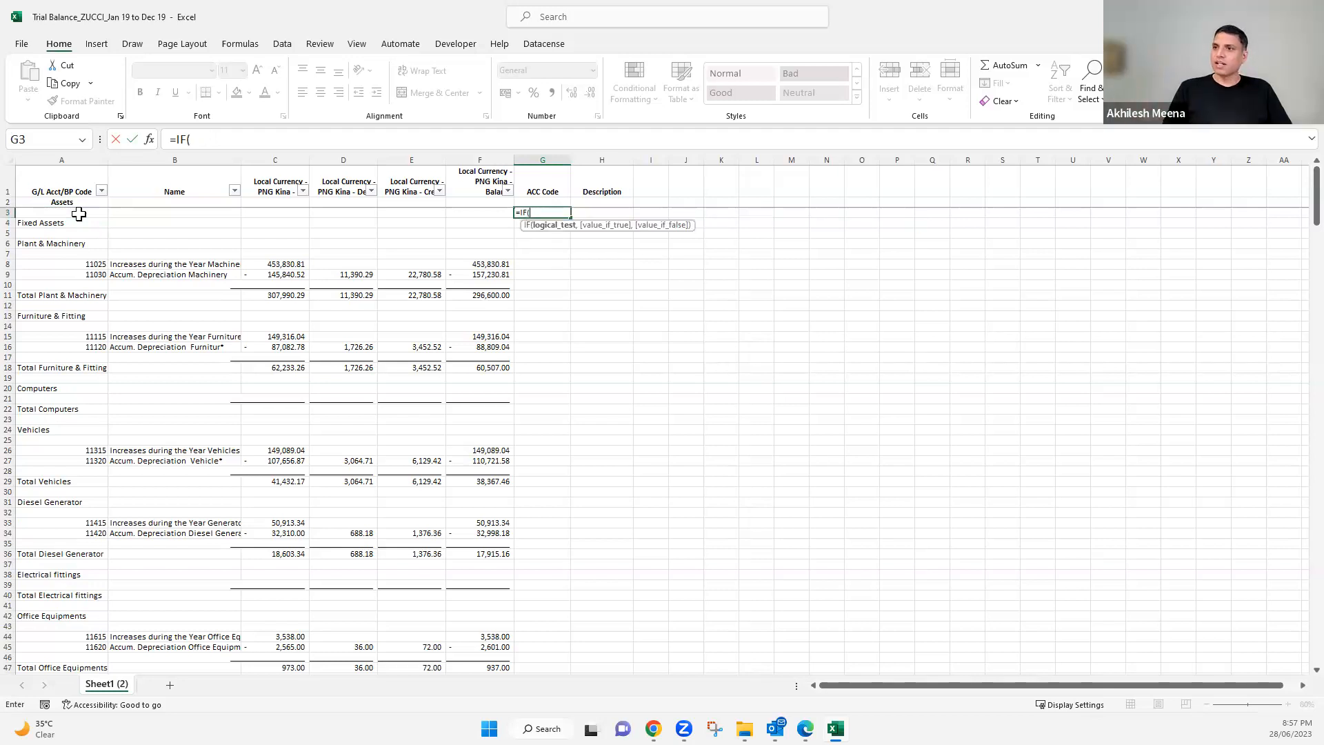
{"action": "type", "text": "i"}
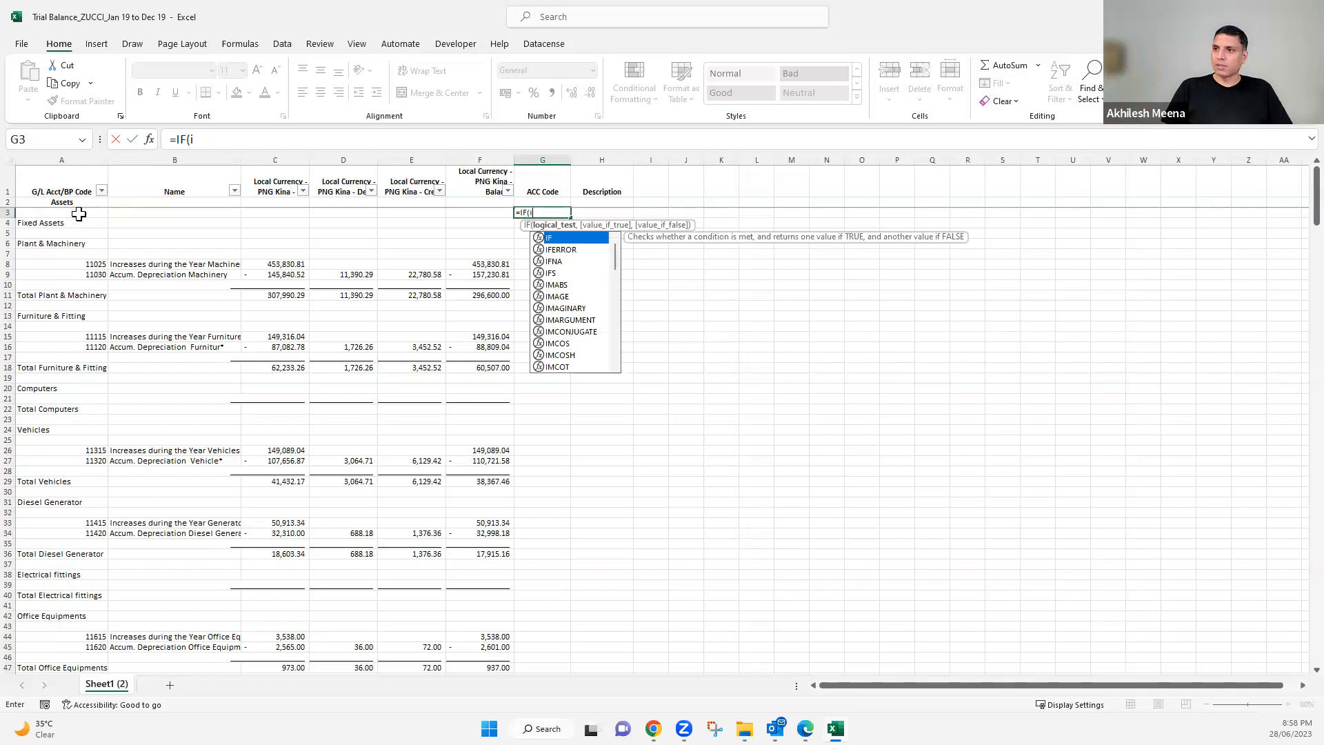
{"action": "key", "text": "BackSpace"}
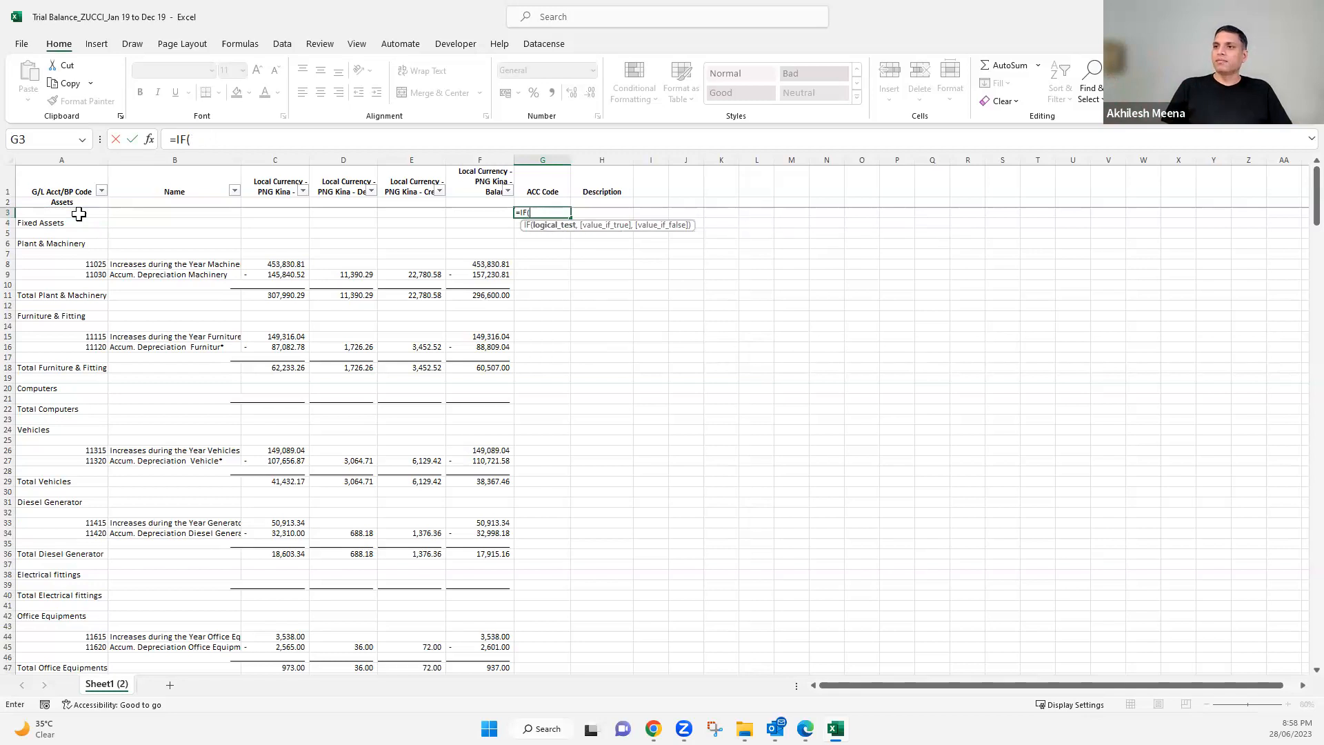
{"action": "type", "text": "isnum"}
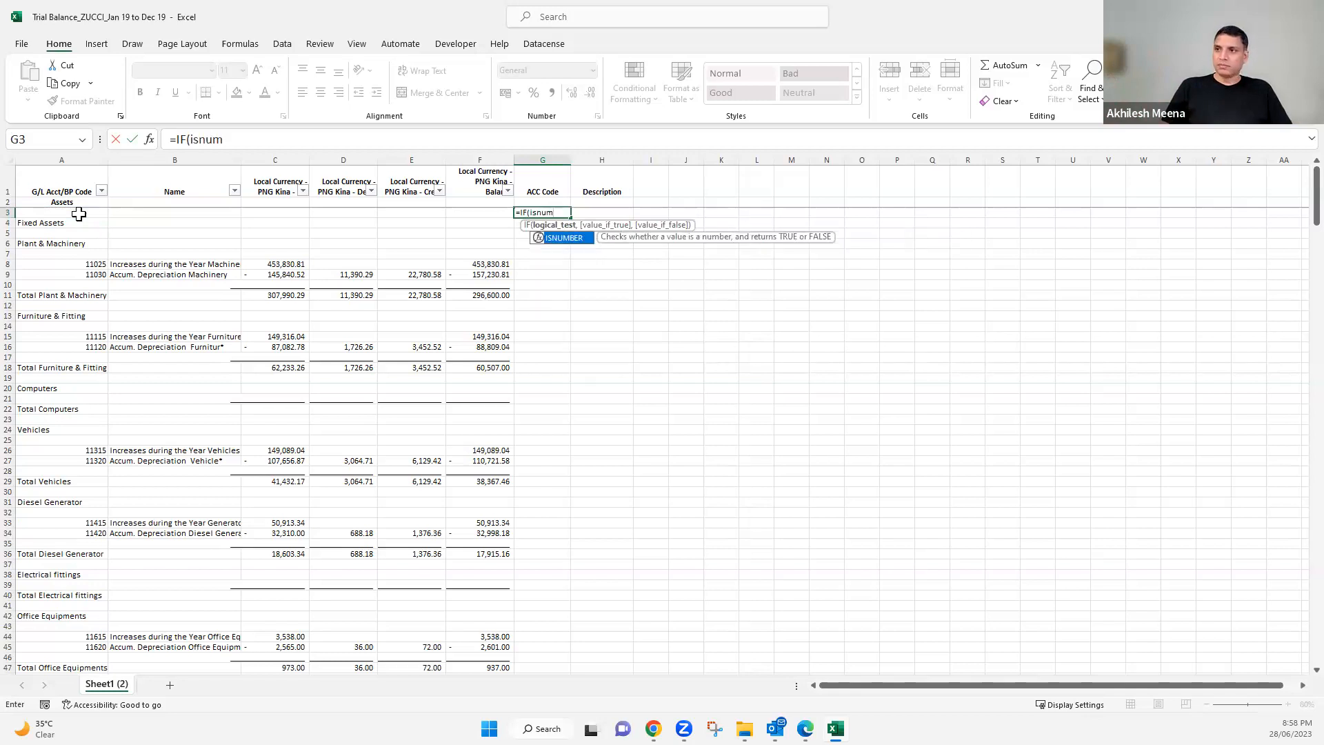
{"action": "key", "text": "Tab"}
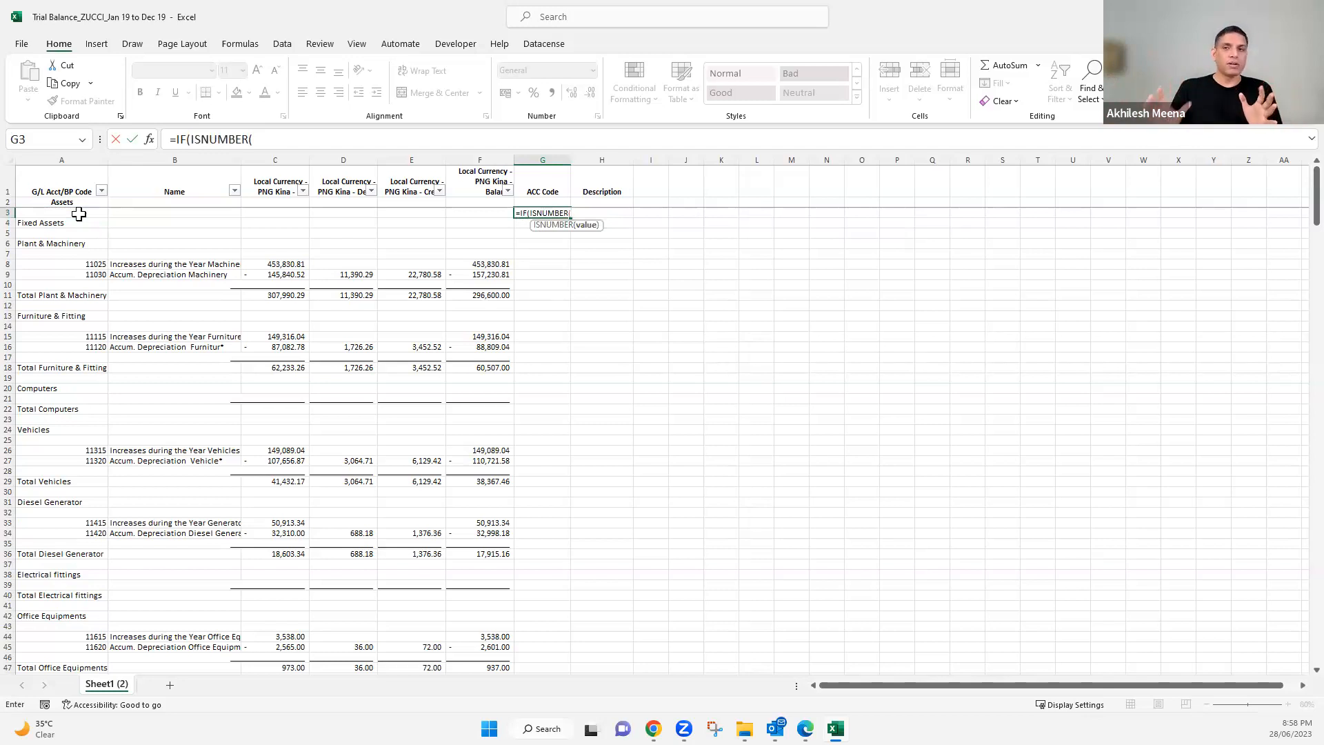
{"action": "left_click", "coordinate": [79, 214]}
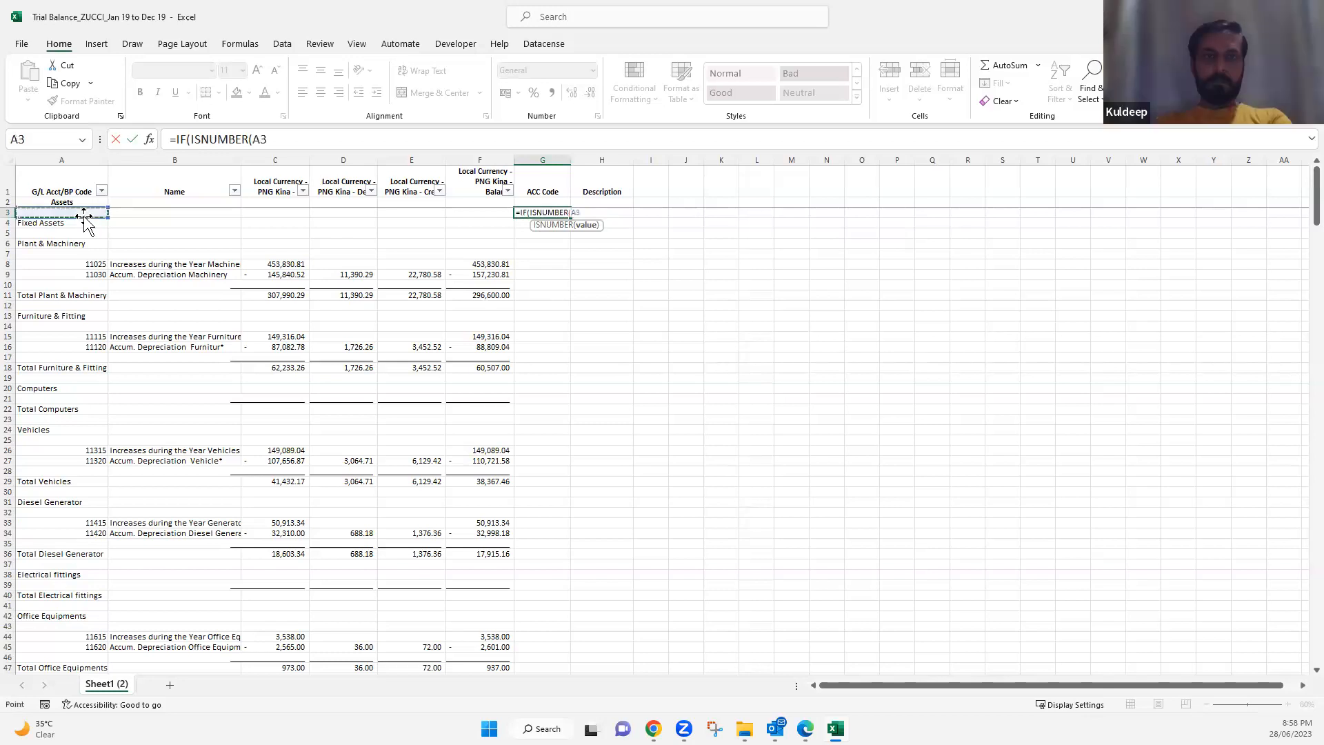
{"action": "type", "text": ")"}
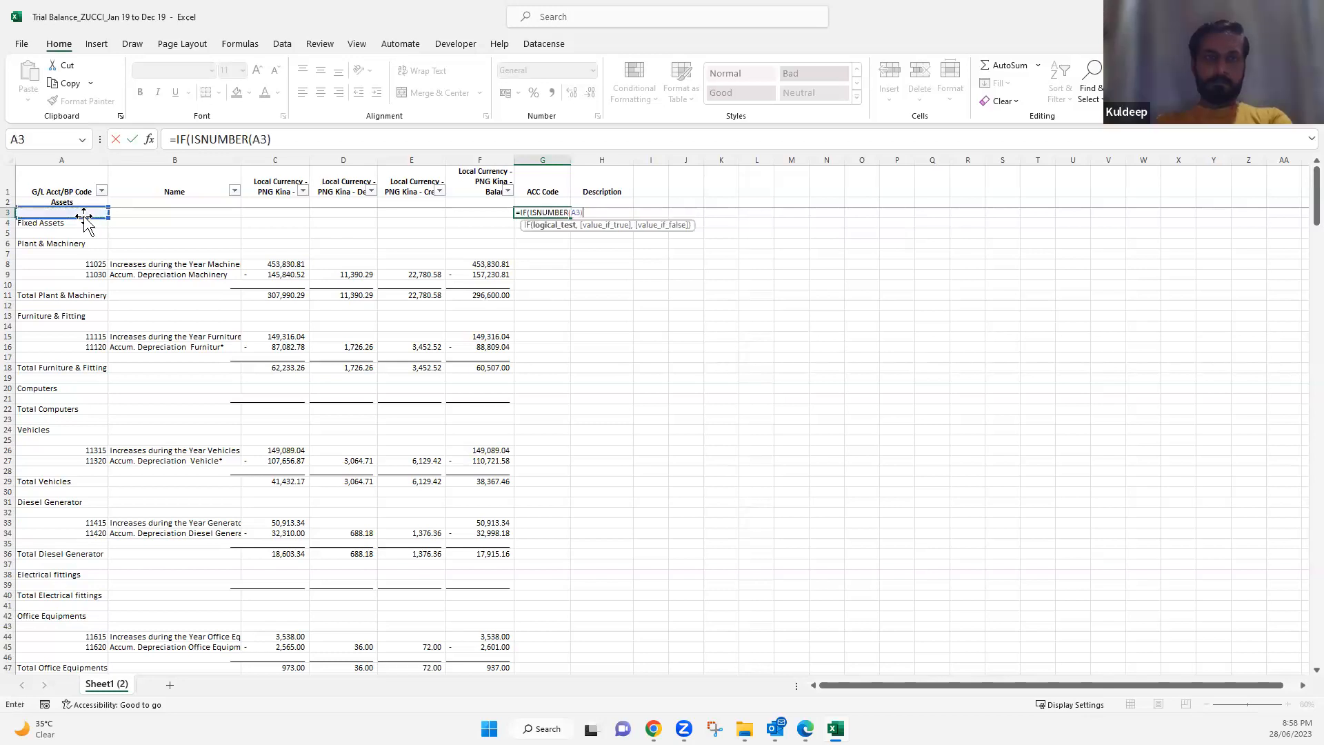
- Remove the IF part from G3's formula and enter it as =ISNUMBER(A3)
{"action": "left_click", "coordinate": [190, 139]}
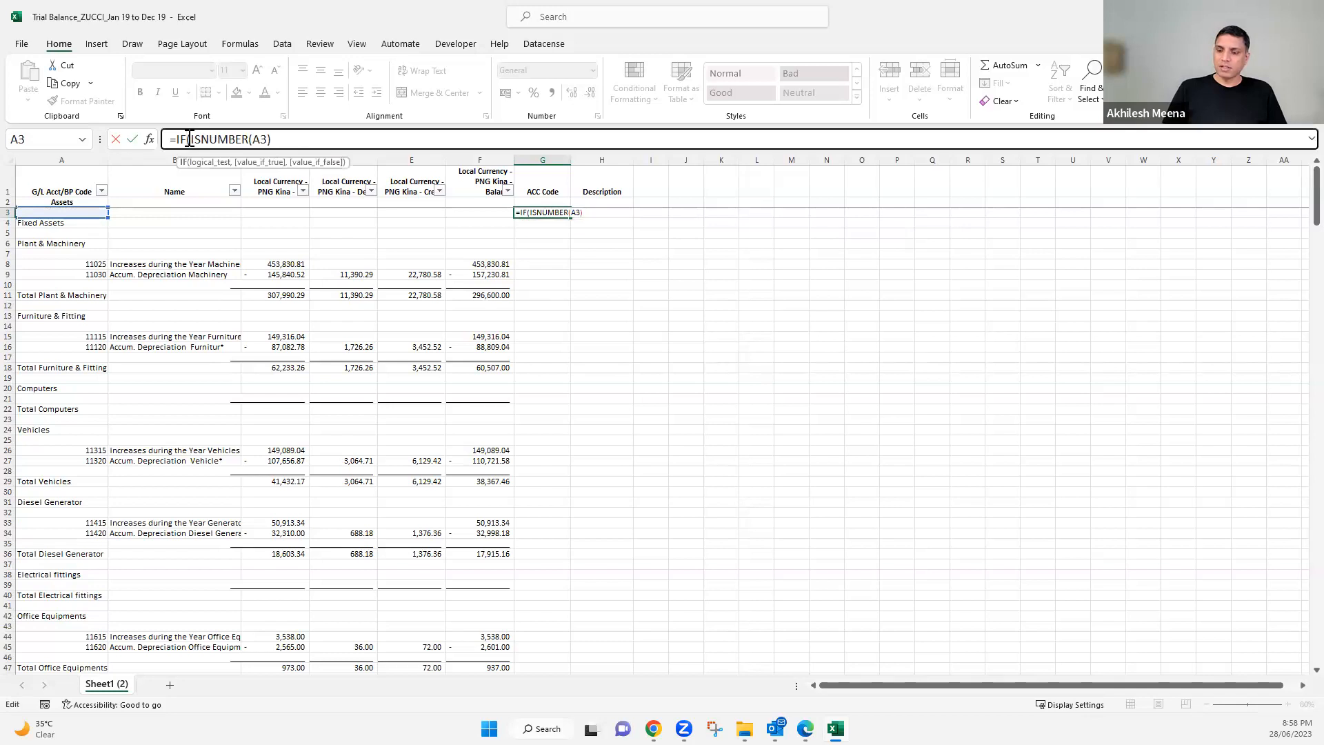
{"action": "key", "text": "BackSpace"}
{"action": "key", "text": "BackSpace"}
{"action": "key", "text": "BackSpace"}
{"action": "key", "text": "Delete"}
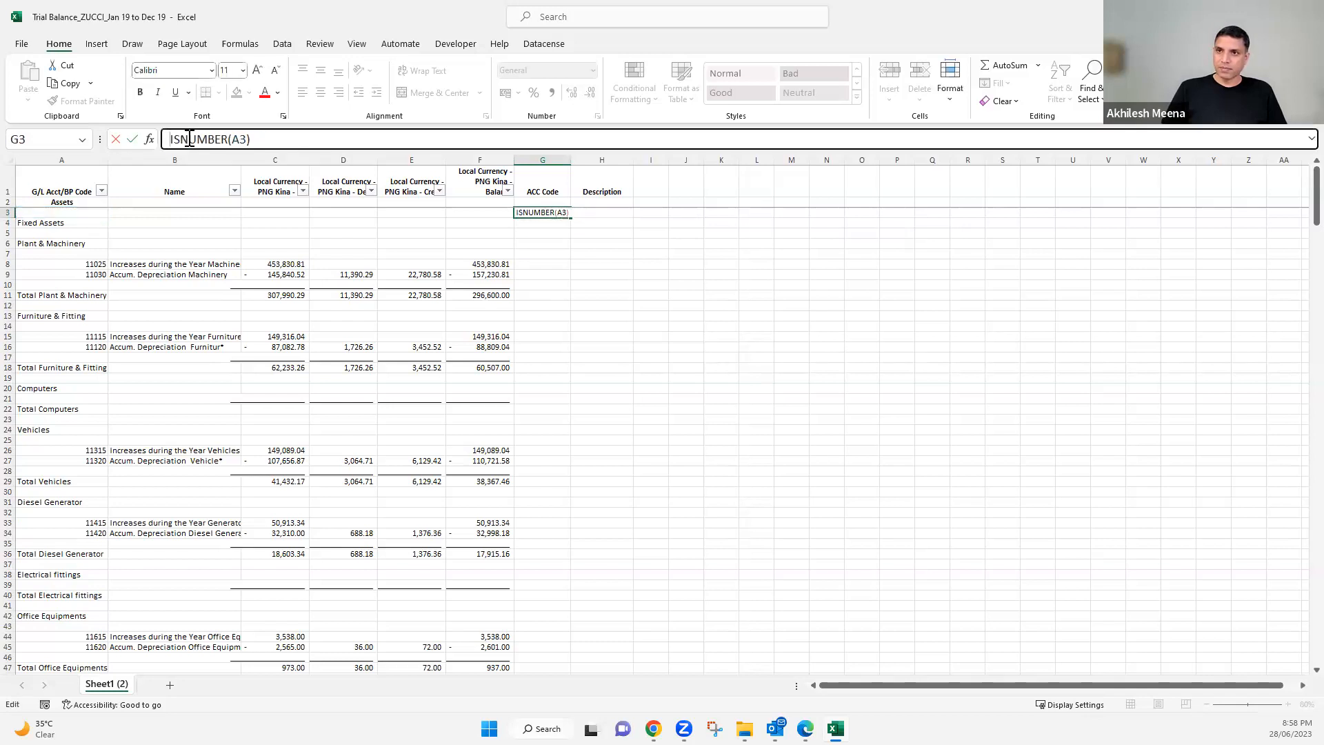
{"action": "type", "text": "="}
{"action": "key", "text": "Return"}
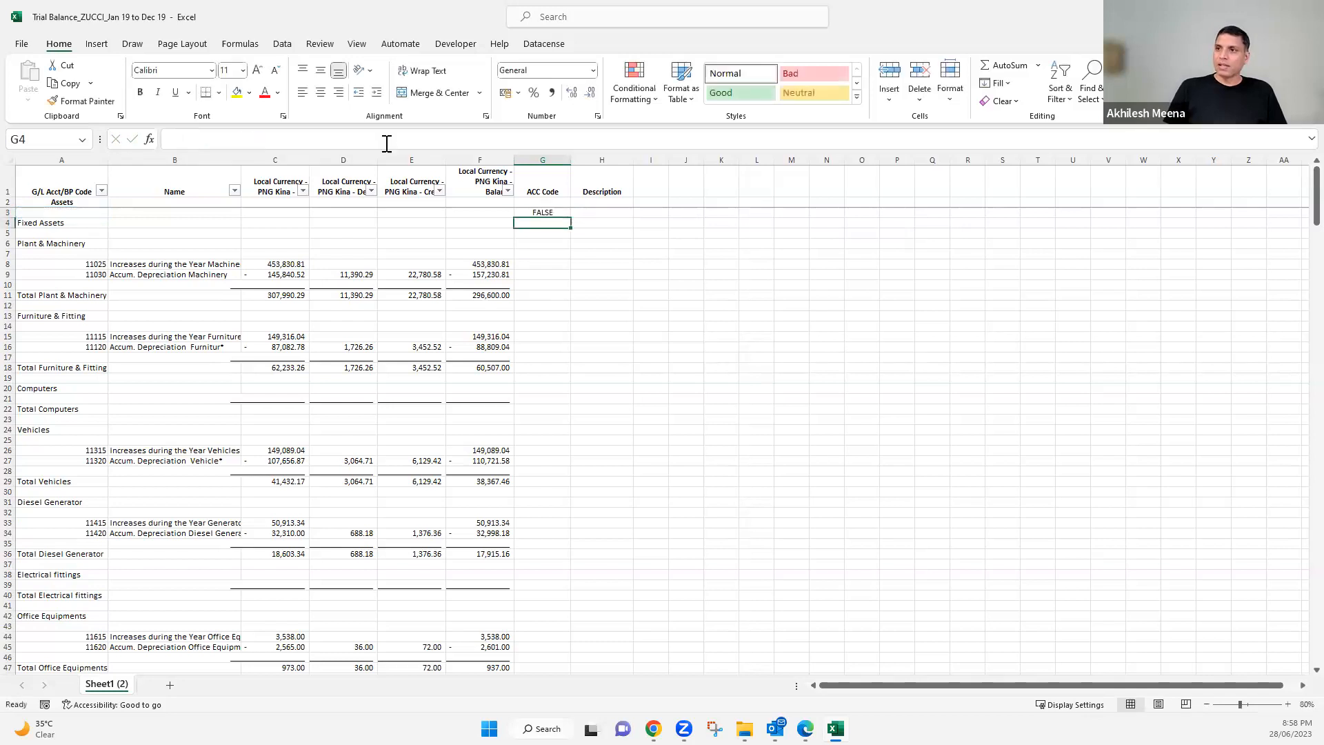
- Fill the ISNUMBER formula from G3 down to G37 and review it against the account codes in column A
{"action": "left_click", "coordinate": [548, 212]}
{"action": "left_click_drag", "start_coordinate": [573, 218], "coordinate": [576, 566]}
{"action": "left_click_drag", "start_coordinate": [542, 265], "coordinate": [542, 274]}
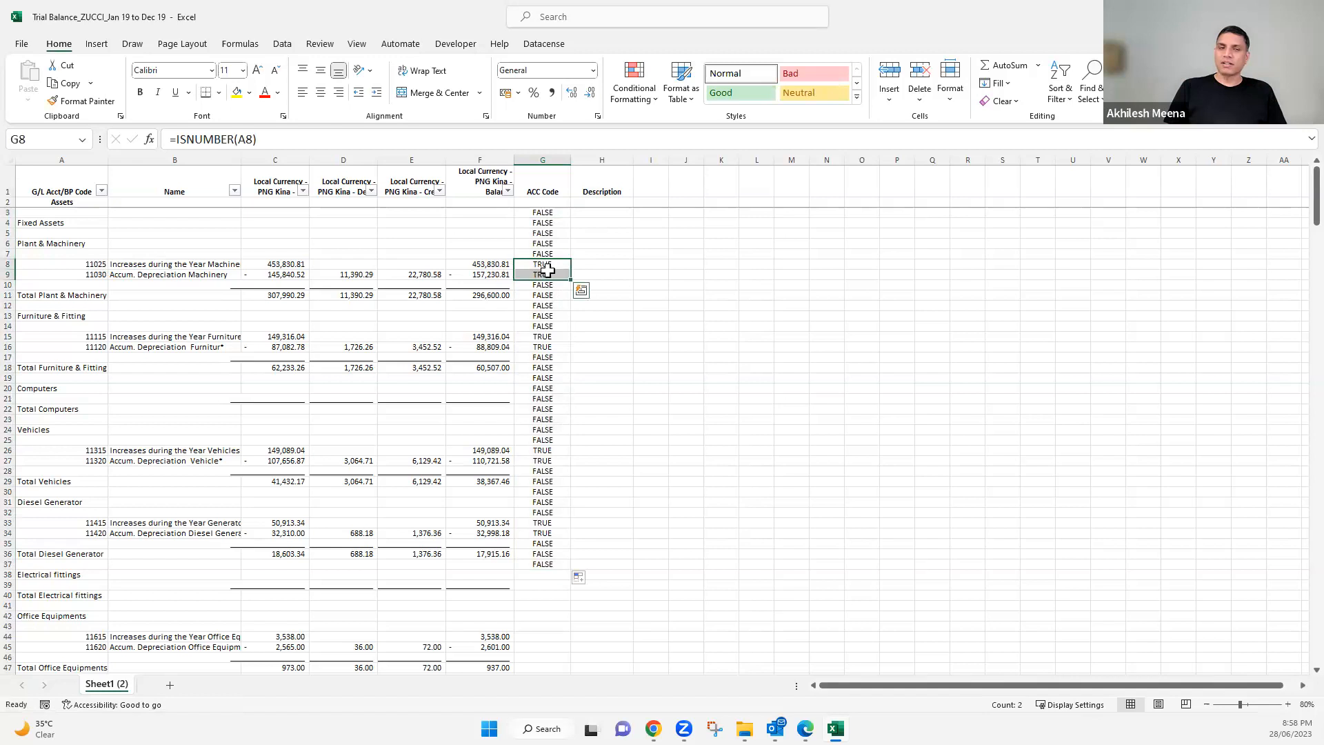
{"action": "left_click", "coordinate": [546, 212]}
{"action": "left_click_drag", "start_coordinate": [176, 138], "coordinate": [240, 139]}
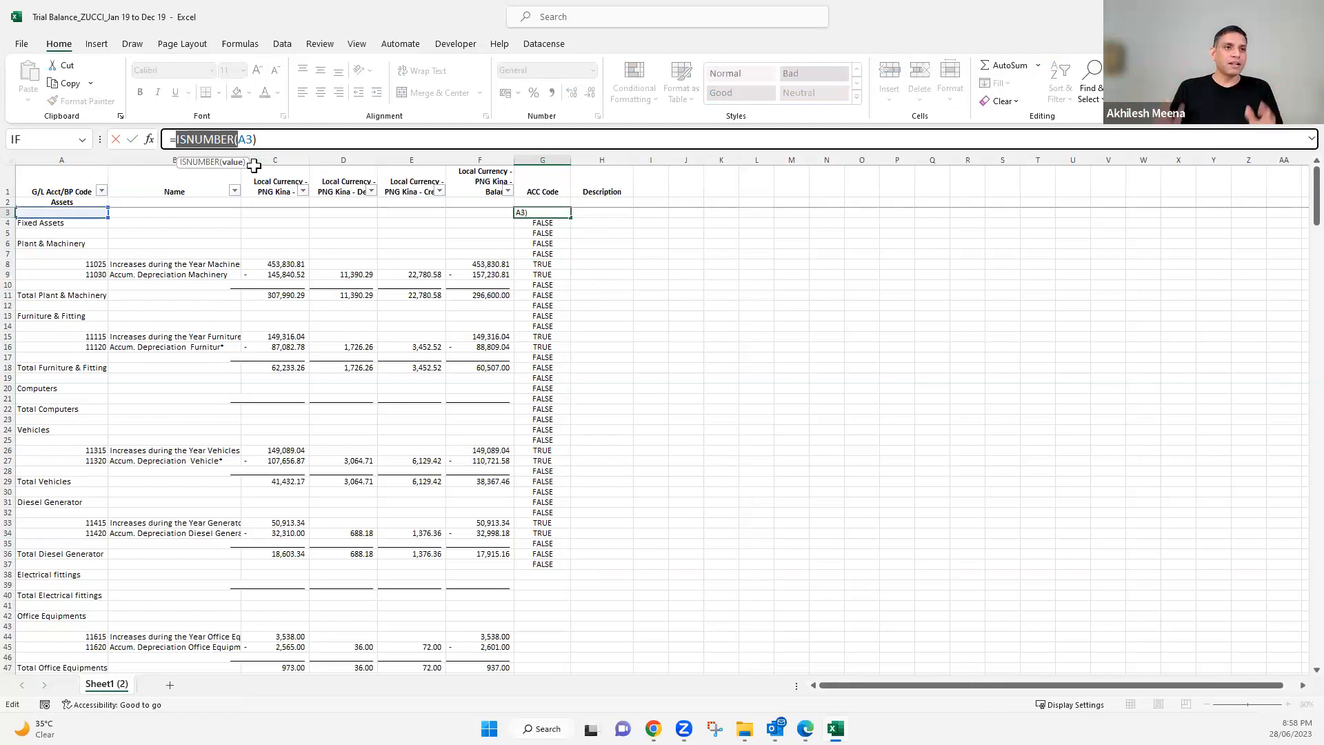
{"action": "key", "text": "Escape"}
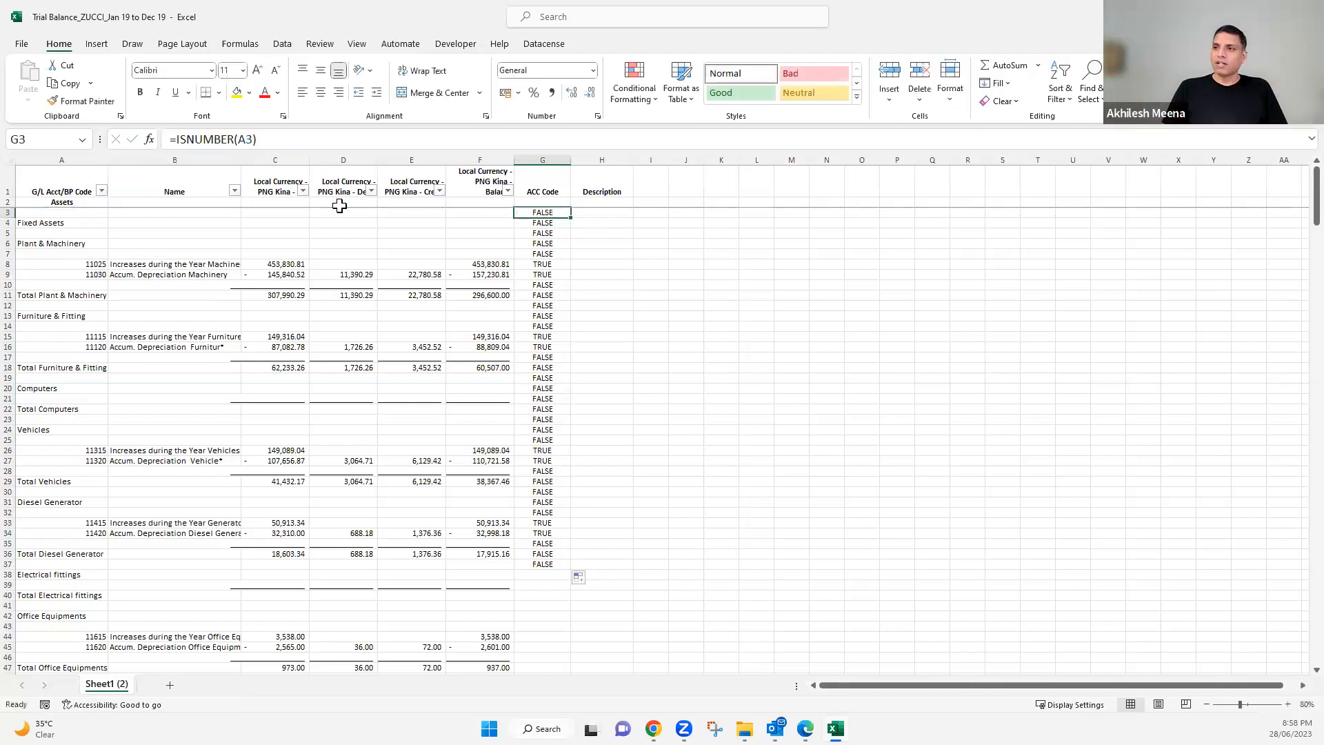
- Wrap G3's ISNUMBER test in an IF so the formula reads =IF(ISNUMBER(A3),A3,"")
{"action": "key", "text": "F2"}
{"action": "left_click", "coordinate": [173, 140]}
{"action": "type", "text": "IF("}
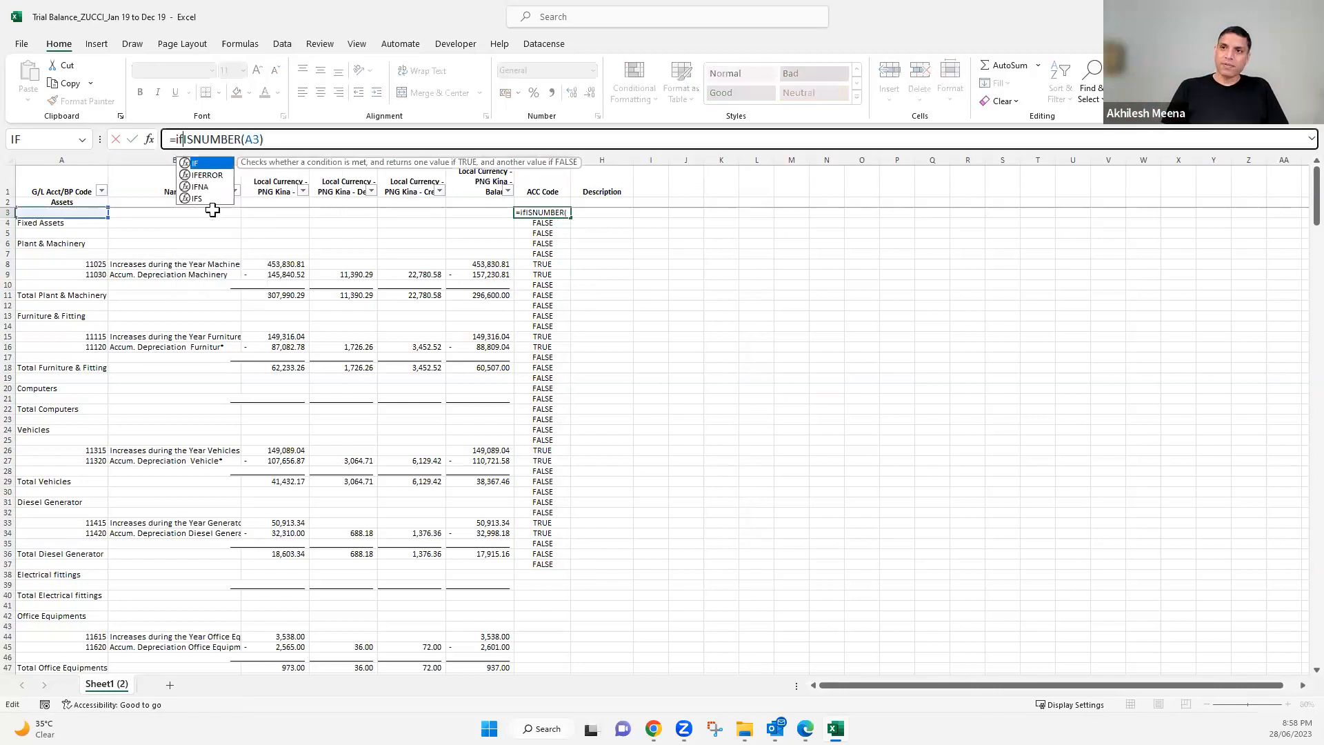
{"action": "left_click", "coordinate": [276, 141]}
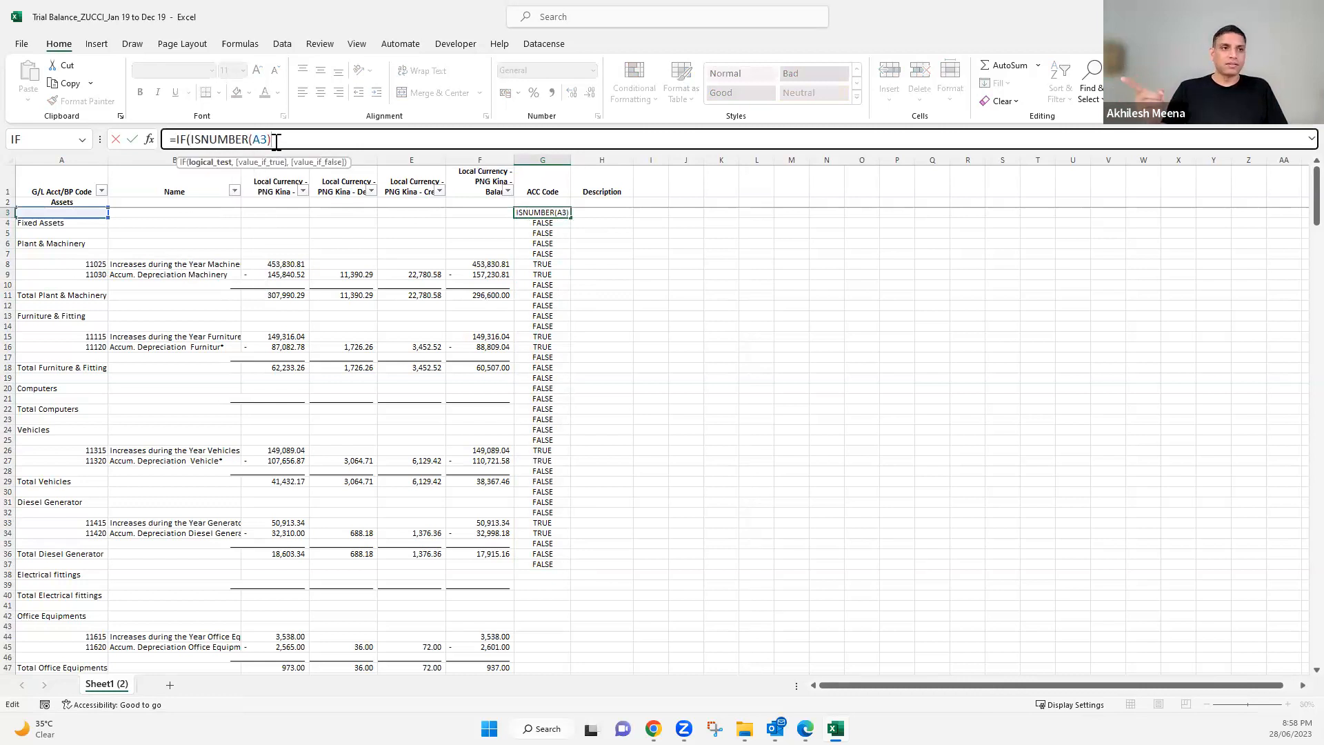
{"action": "type", "text": ","}
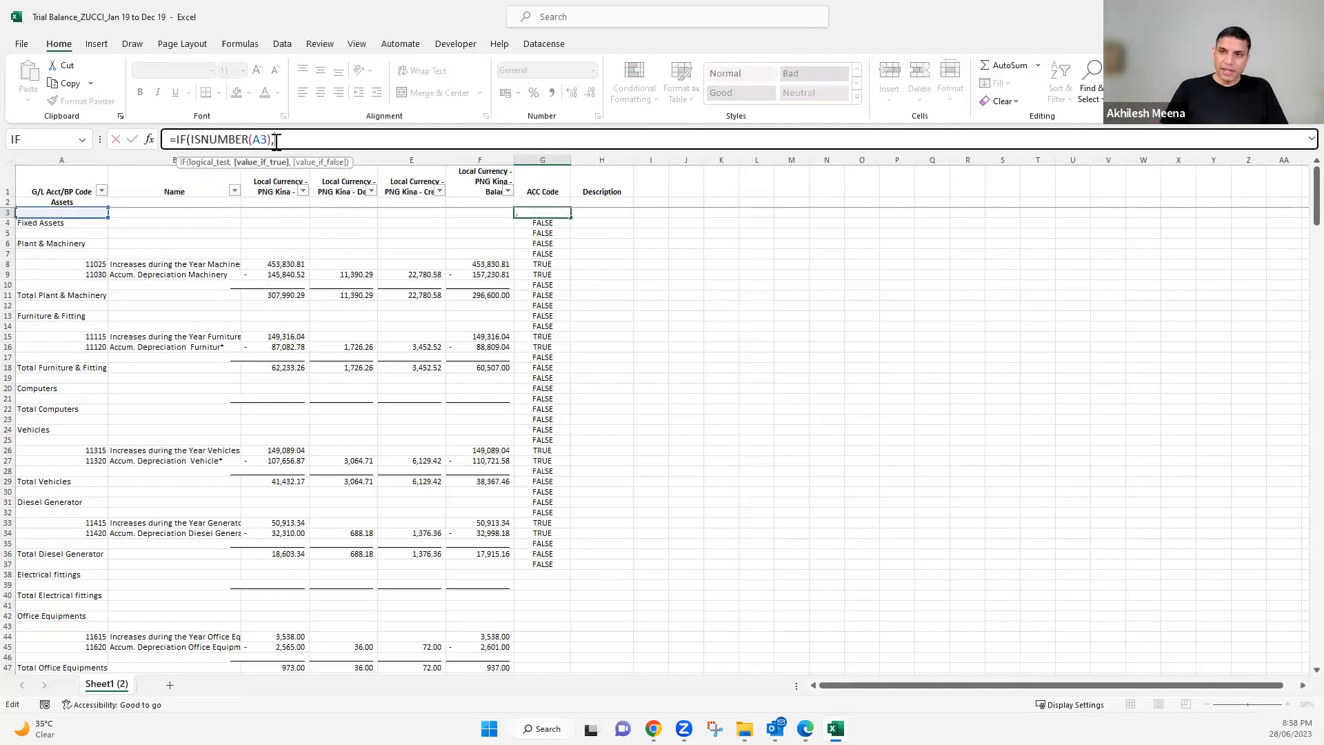
{"action": "left_click", "coordinate": [46, 212]}
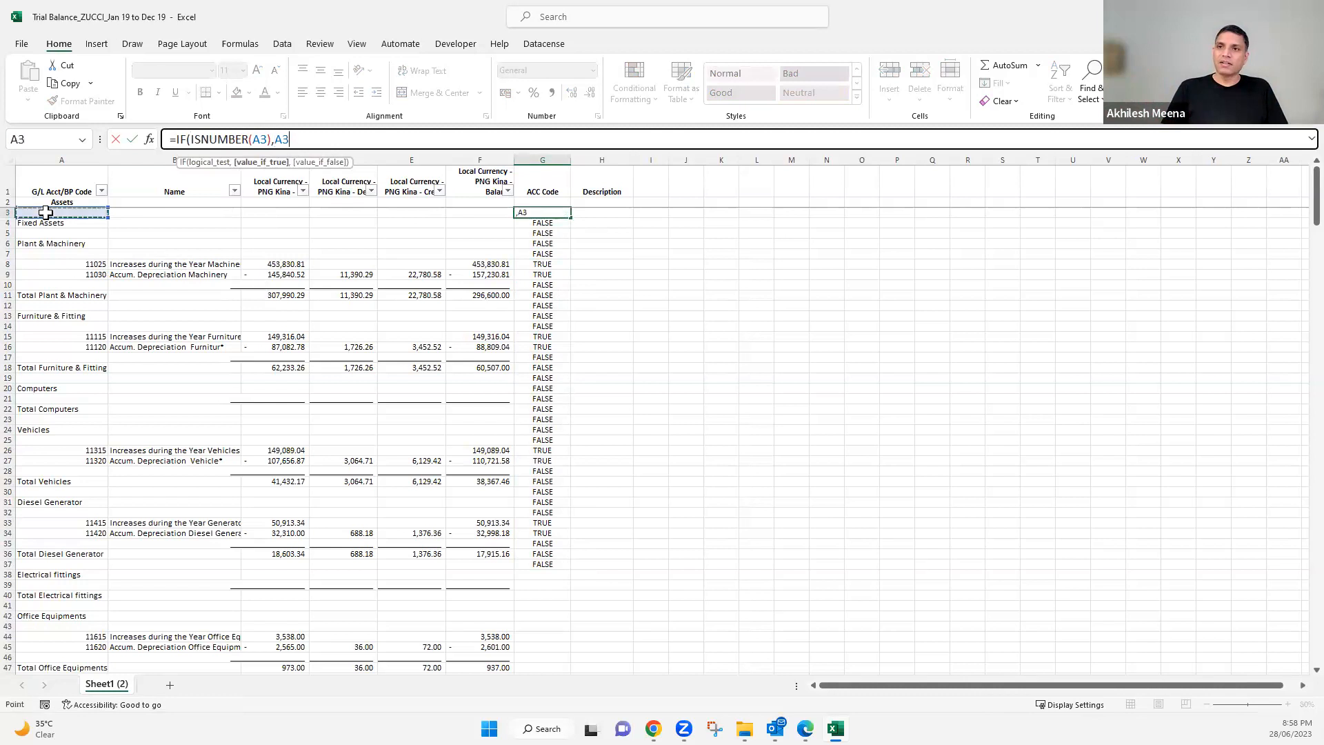
{"action": "type", "text": ","}
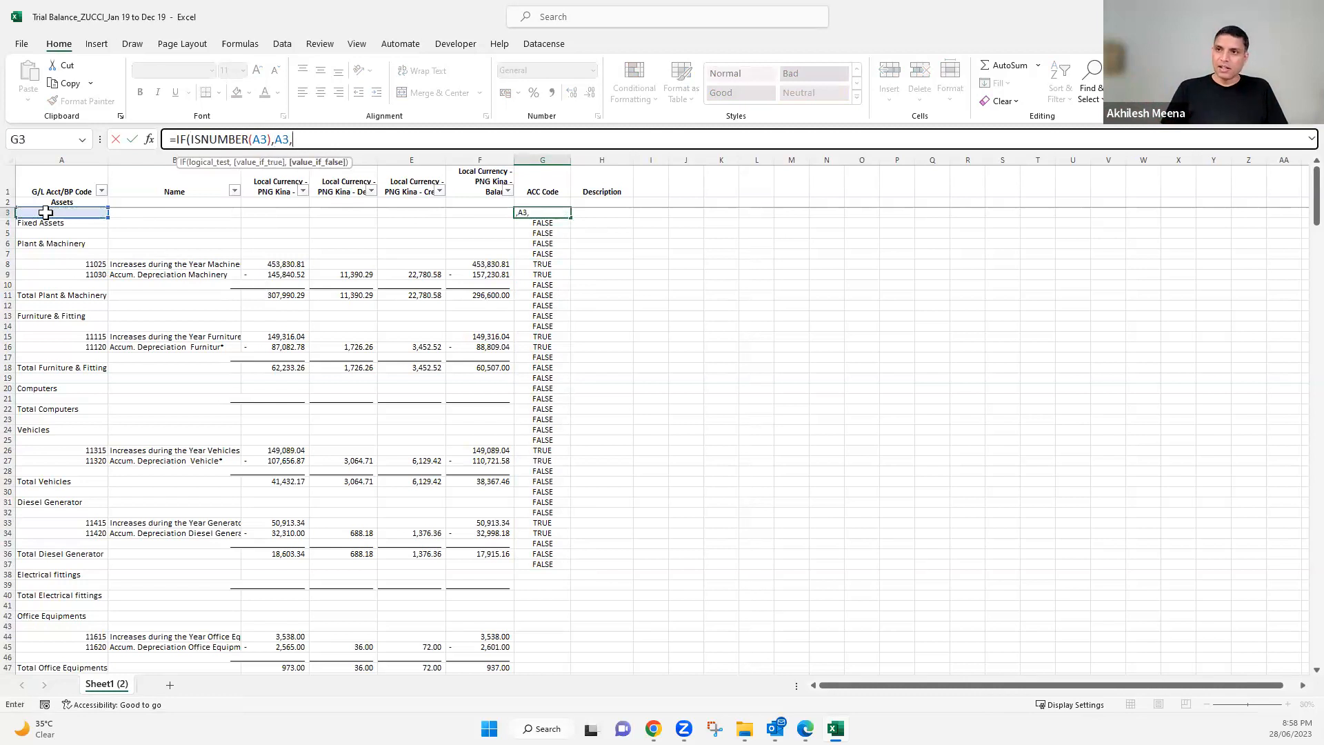
{"action": "type", "text": "\"\")"}
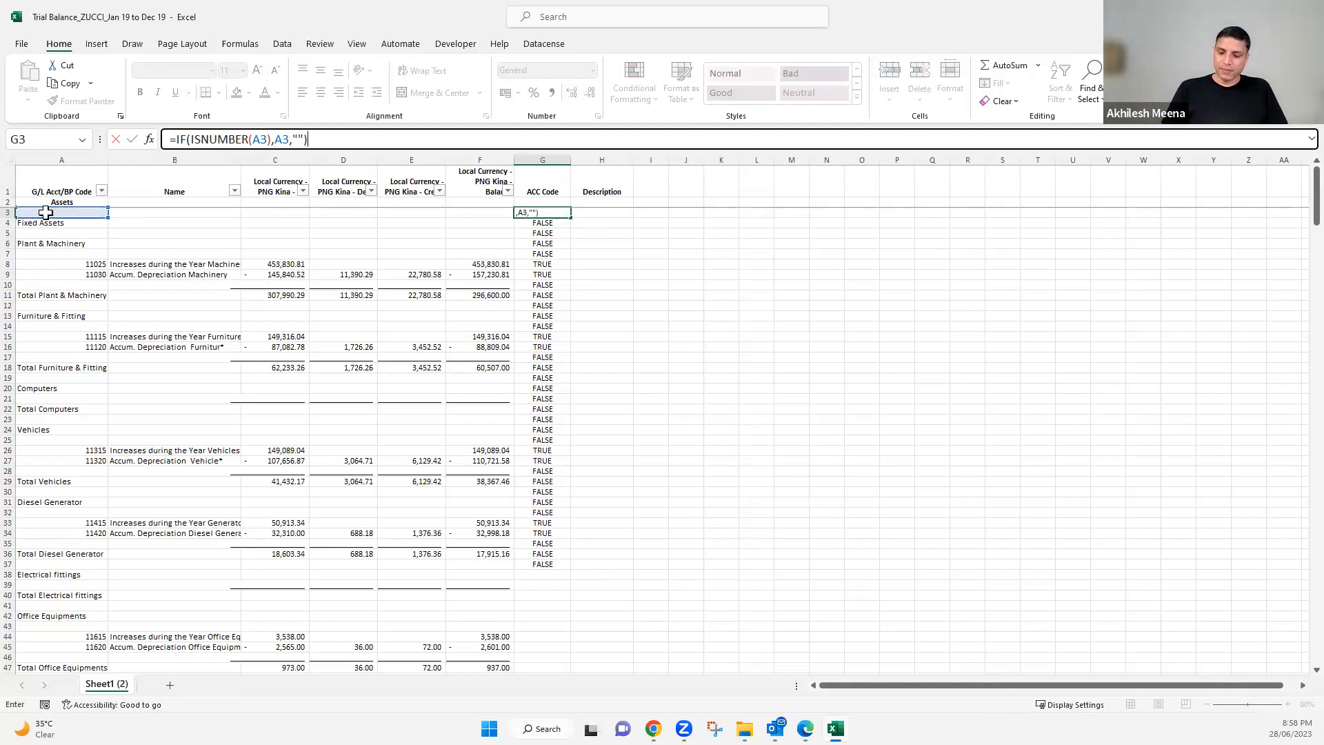
{"action": "key", "text": "Return"}
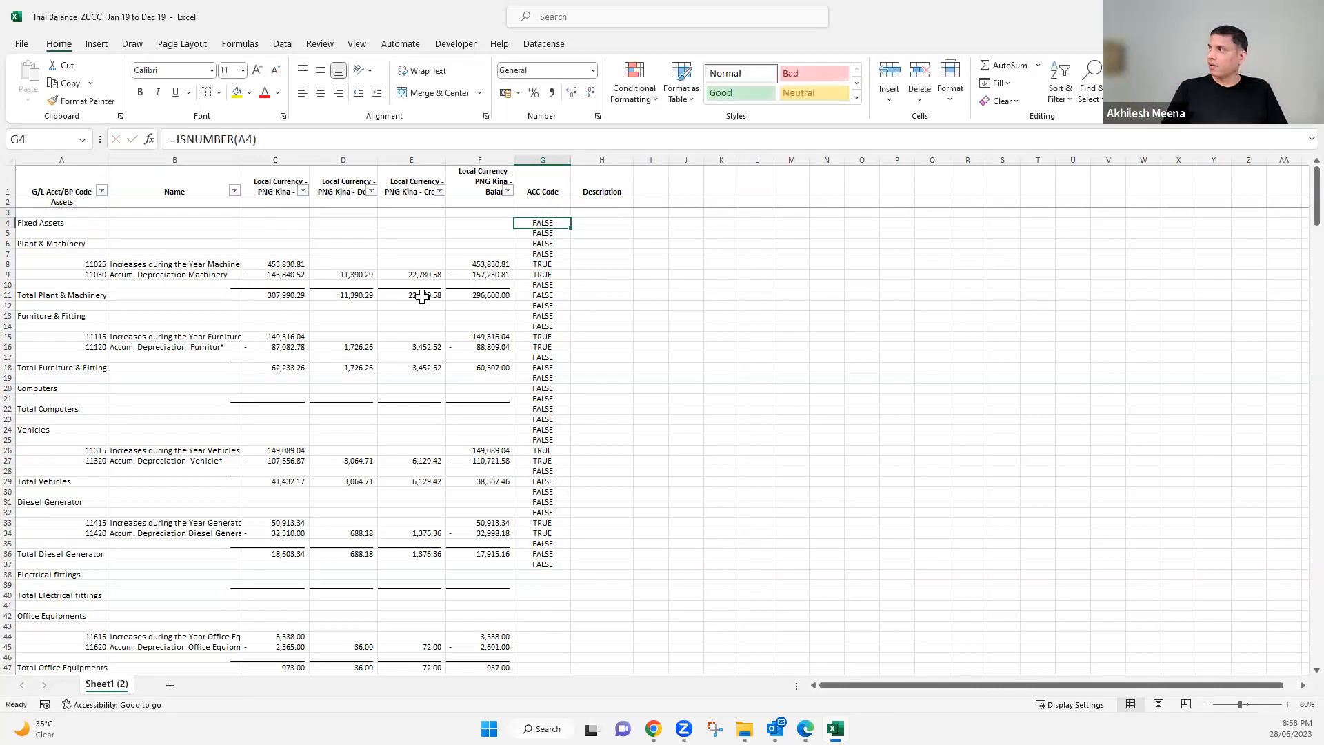
- Fill the IF formula from G3 down the ACC Code column to G449 and check the filled rows
{"action": "left_click", "coordinate": [537, 212]}
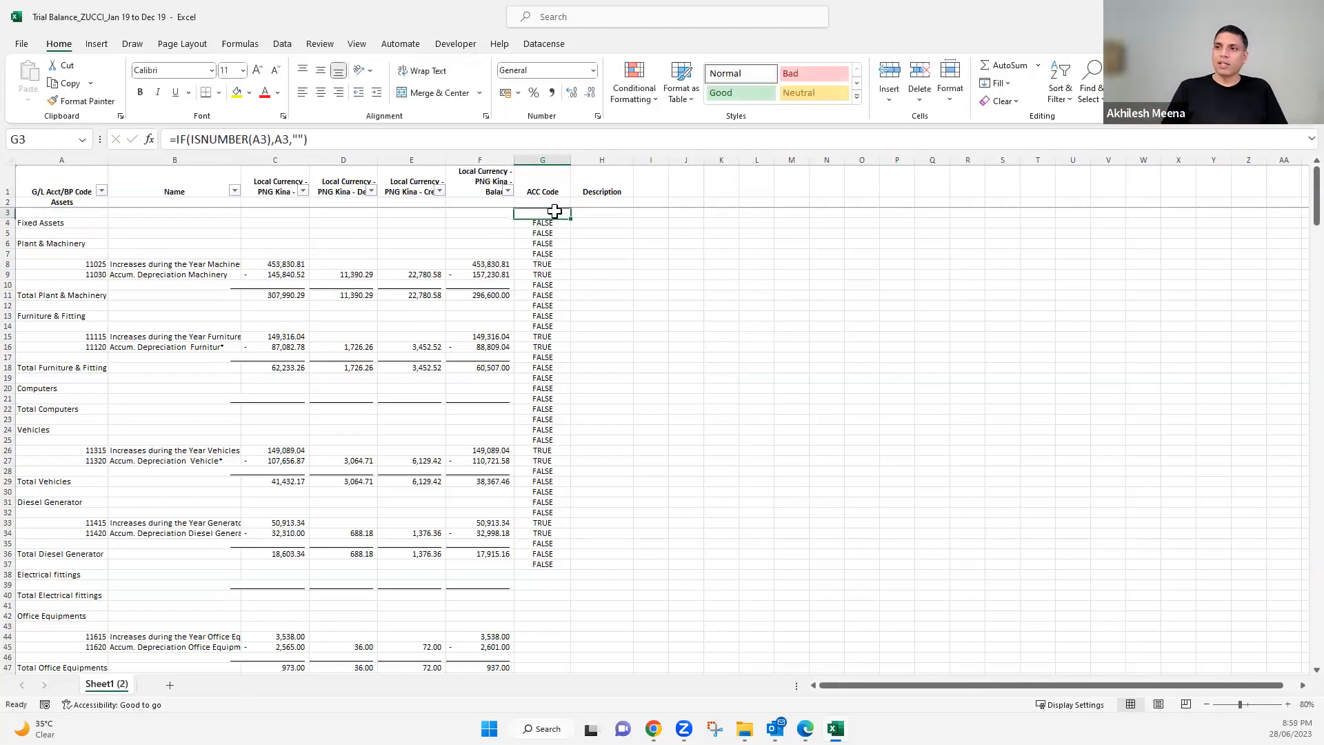
{"action": "double_click", "coordinate": [571, 217]}
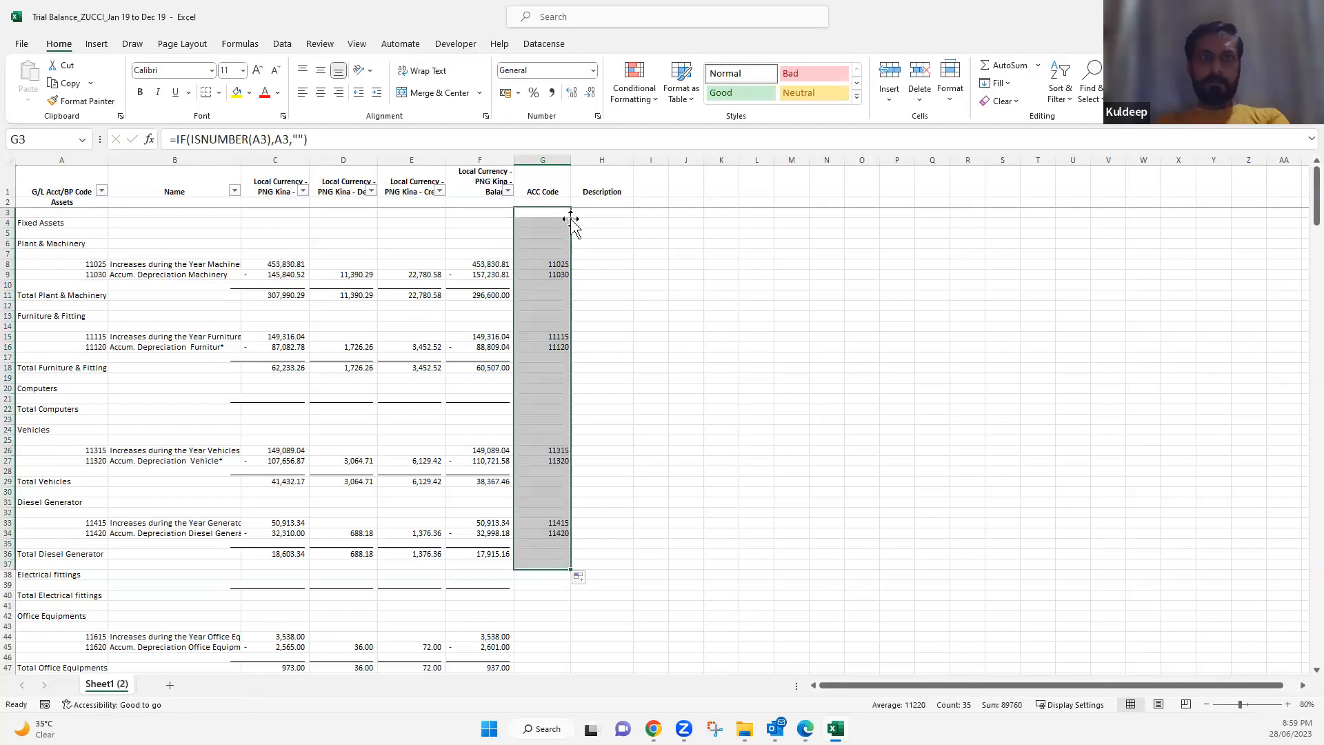
{"action": "left_click_drag", "start_coordinate": [570, 571], "coordinate": [545, 248]}
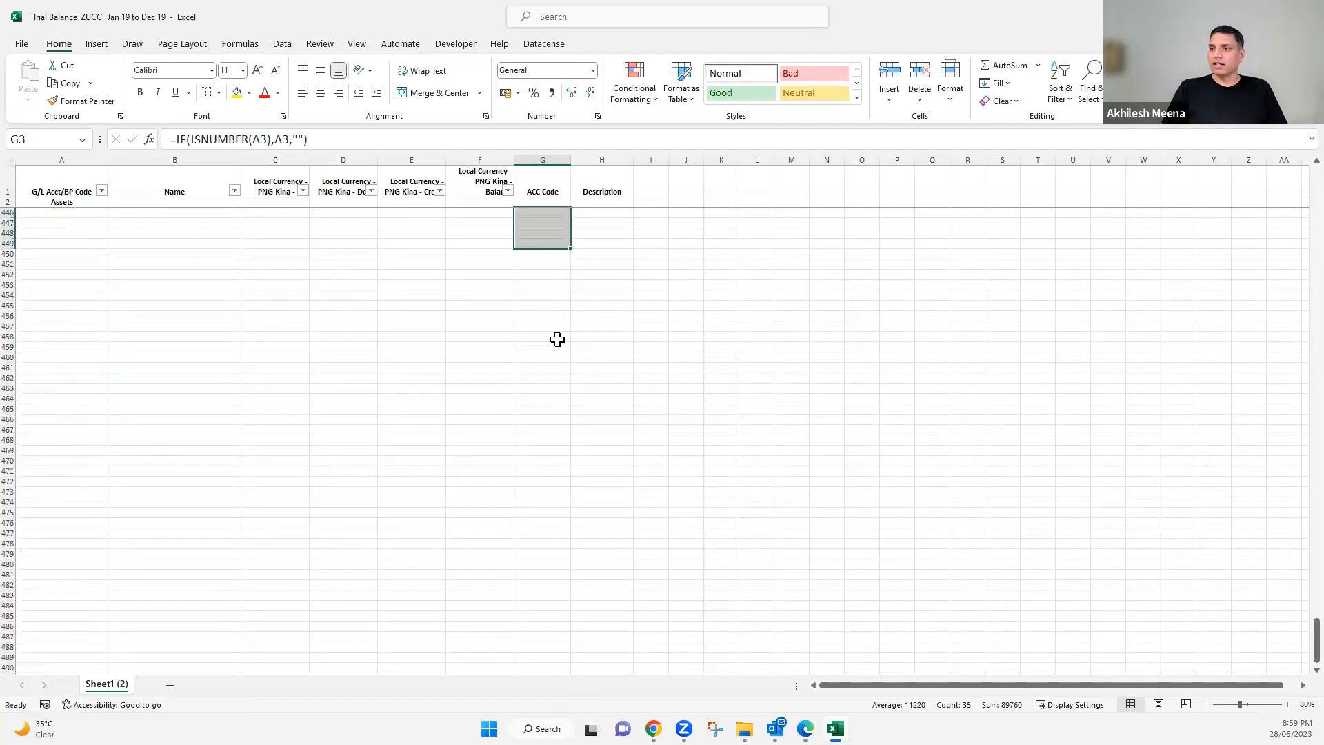
{"action": "scroll", "coordinate": [561, 349], "scroll_direction": "up", "scroll_amount": 20}
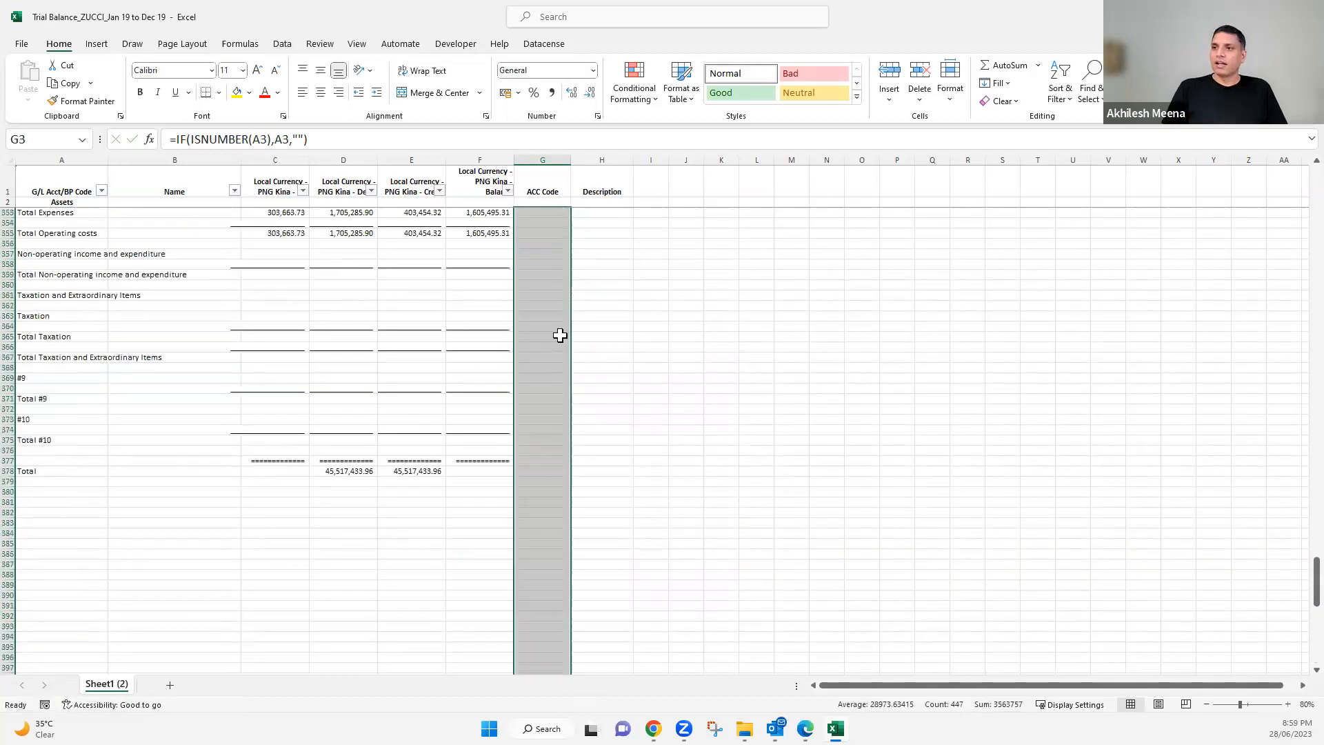
{"action": "scroll", "coordinate": [560, 335], "scroll_direction": "up", "scroll_amount": 20}
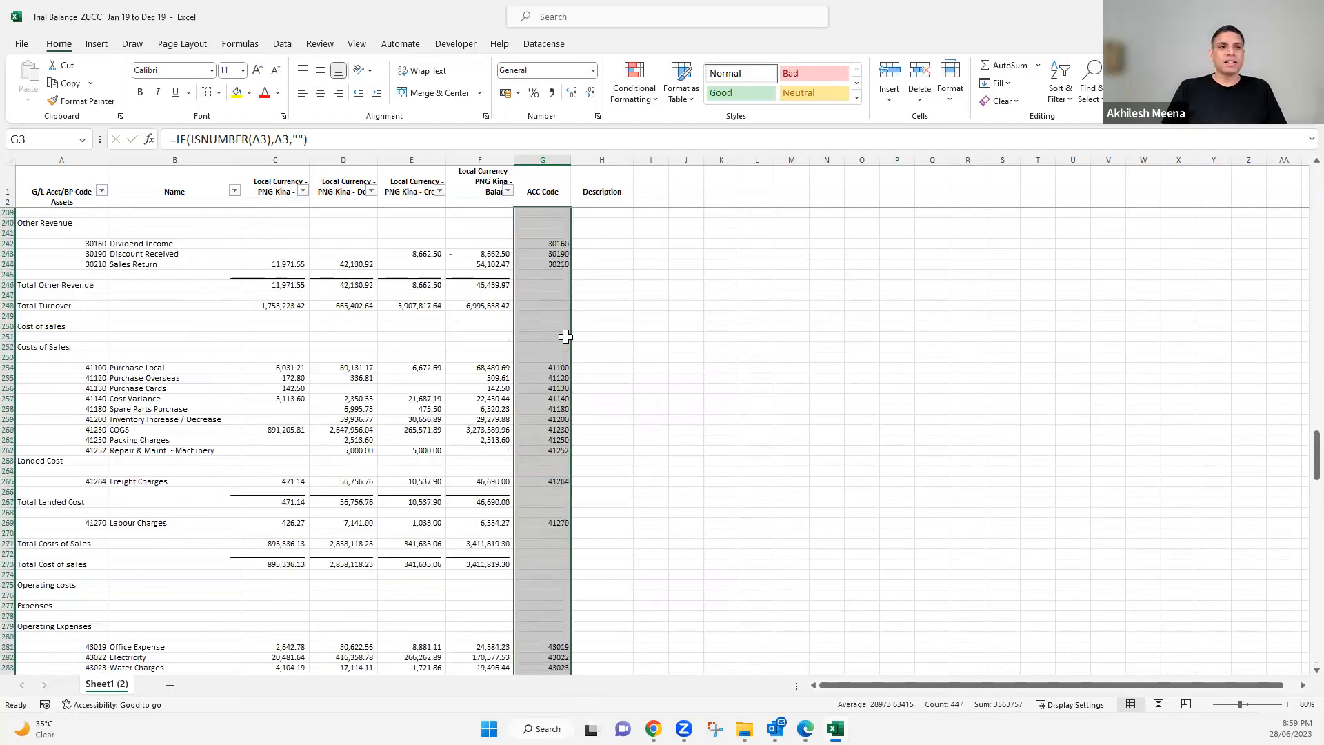
{"action": "scroll", "coordinate": [565, 336], "scroll_direction": "up", "scroll_amount": 20}
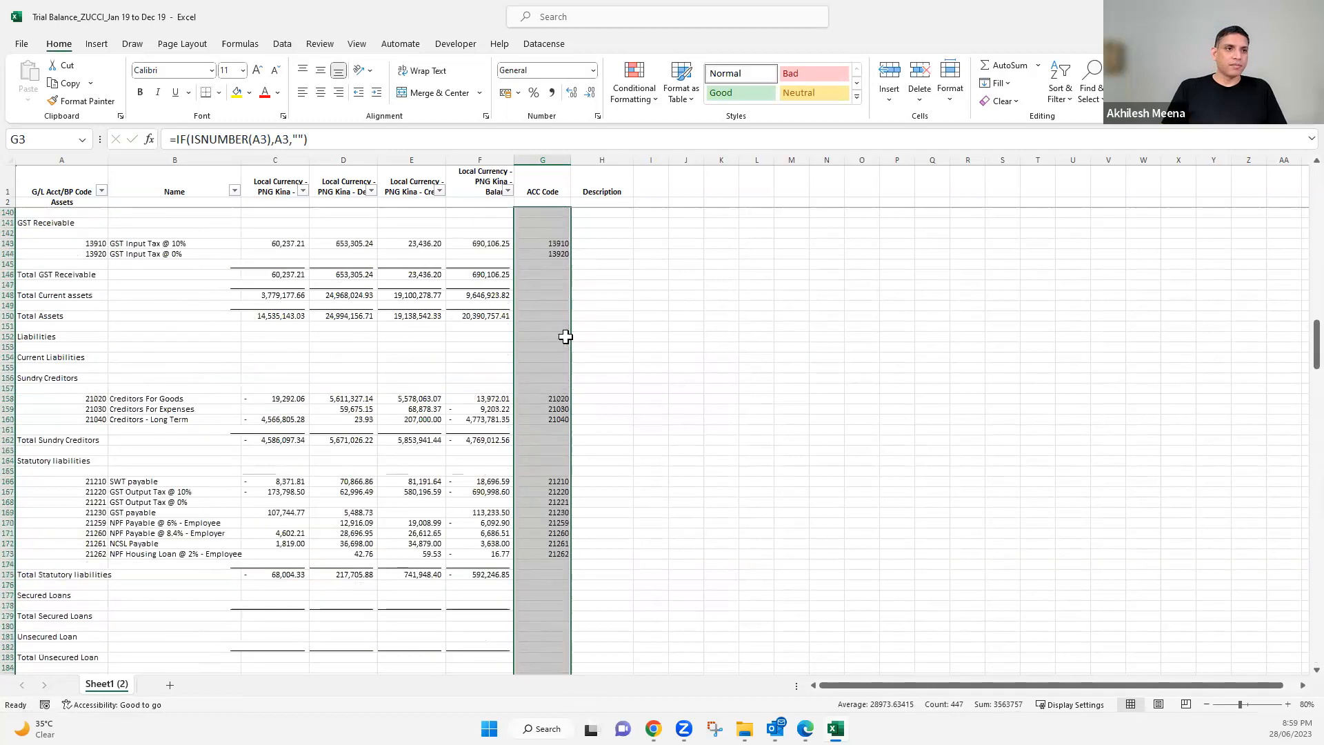
{"action": "scroll", "coordinate": [565, 336], "scroll_direction": "up", "scroll_amount": 20}
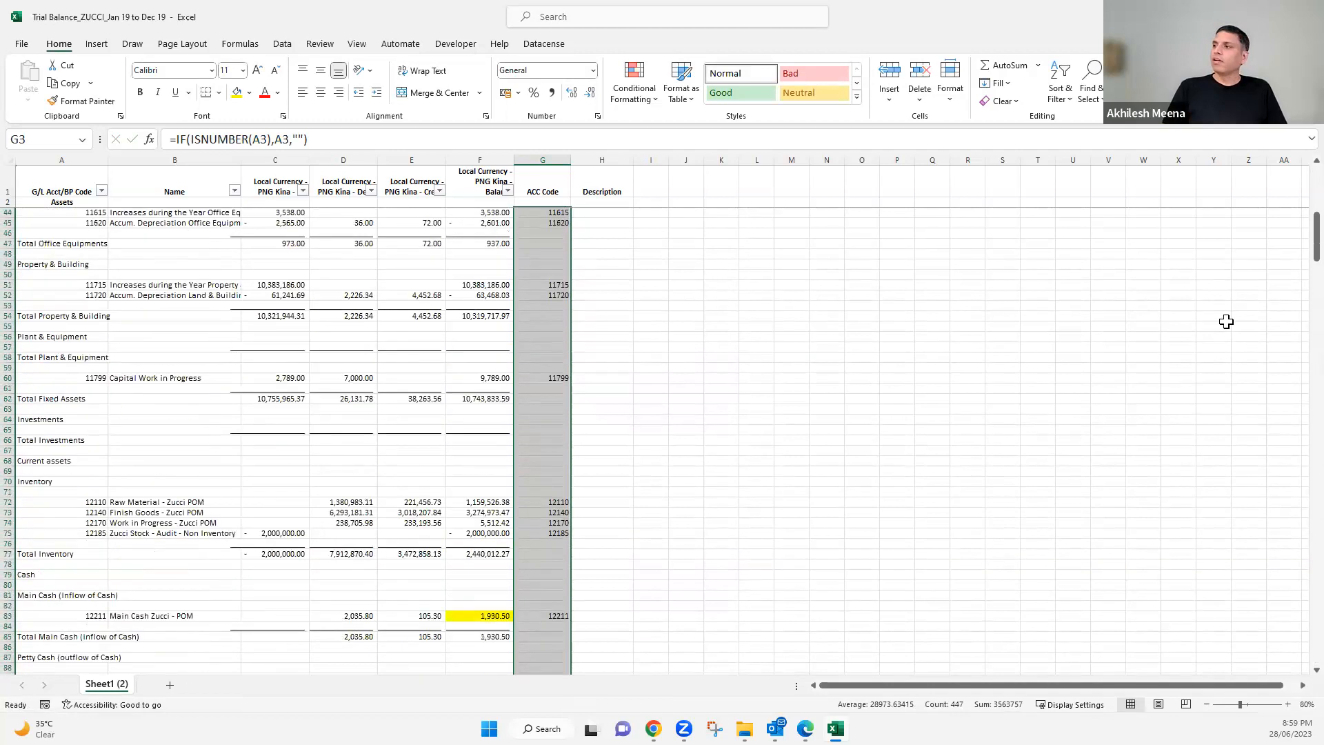
{"action": "scroll", "coordinate": [1293, 206], "scroll_direction": "up", "scroll_amount": 14}
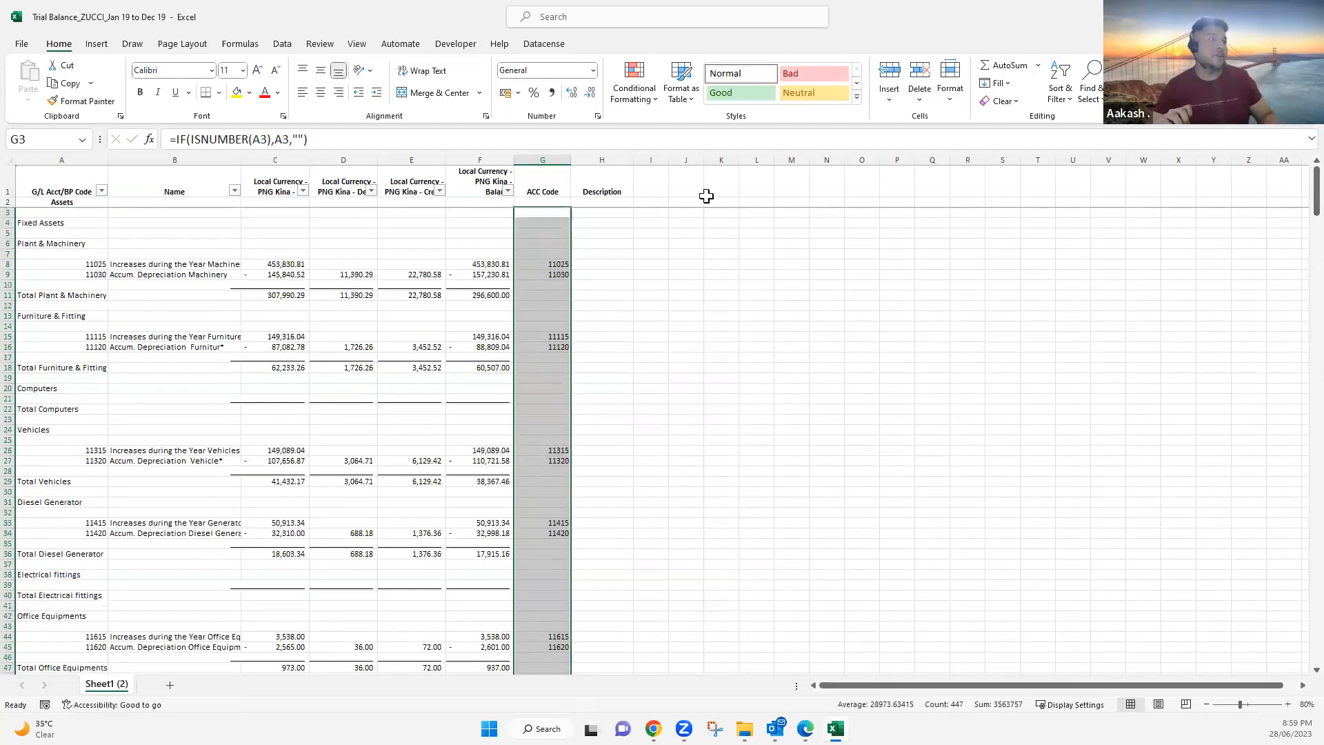
- Copy the formula text from G3 unchanged into H3 under Description
{"action": "left_click", "coordinate": [559, 215]}
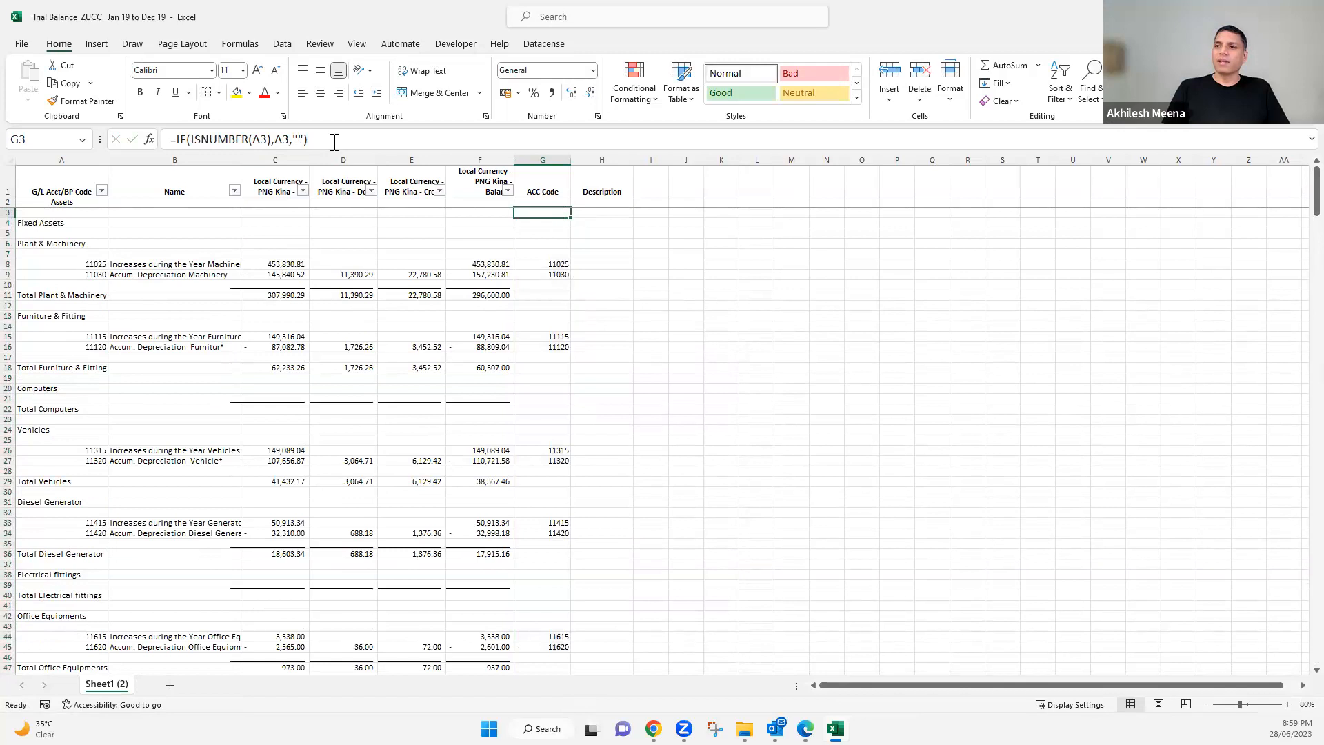
{"action": "triple_click", "coordinate": [200, 139]}
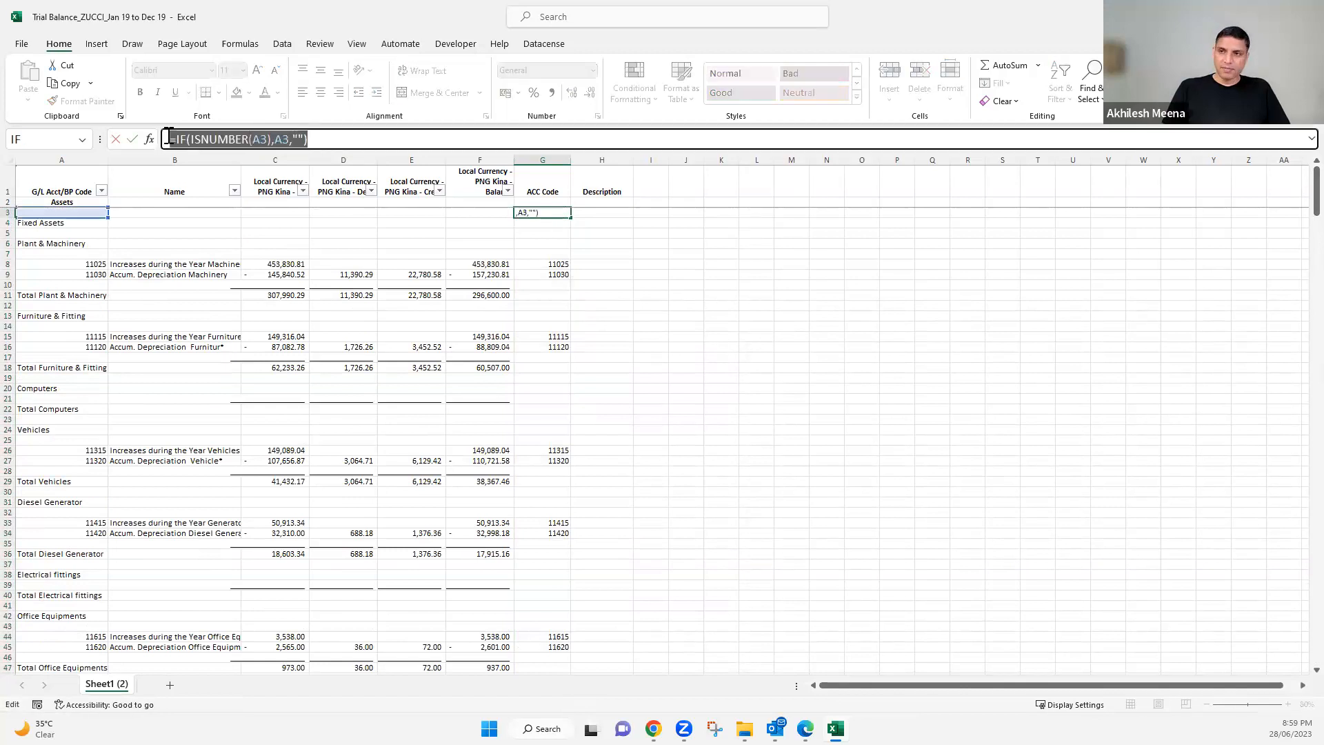
{"action": "key", "text": "Escape"}
{"action": "left_click", "coordinate": [601, 213]}
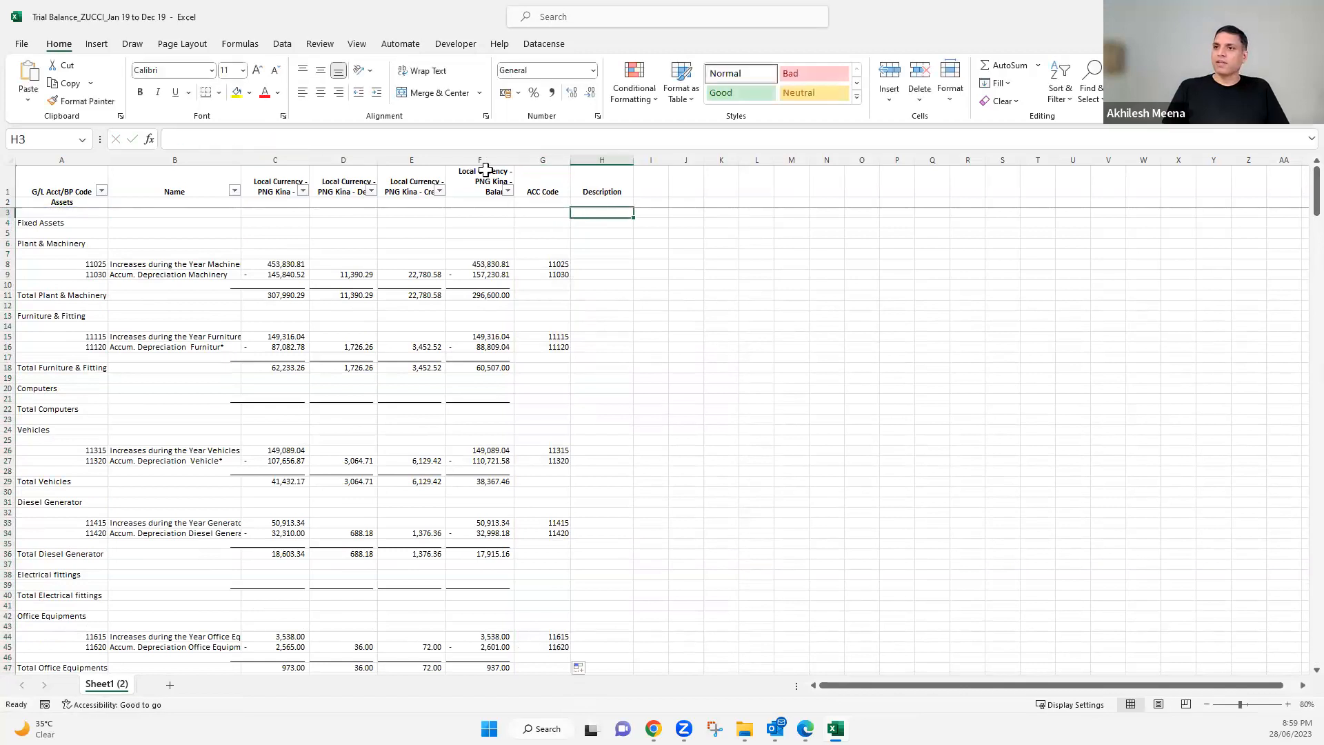
{"action": "left_click", "coordinate": [442, 139]}
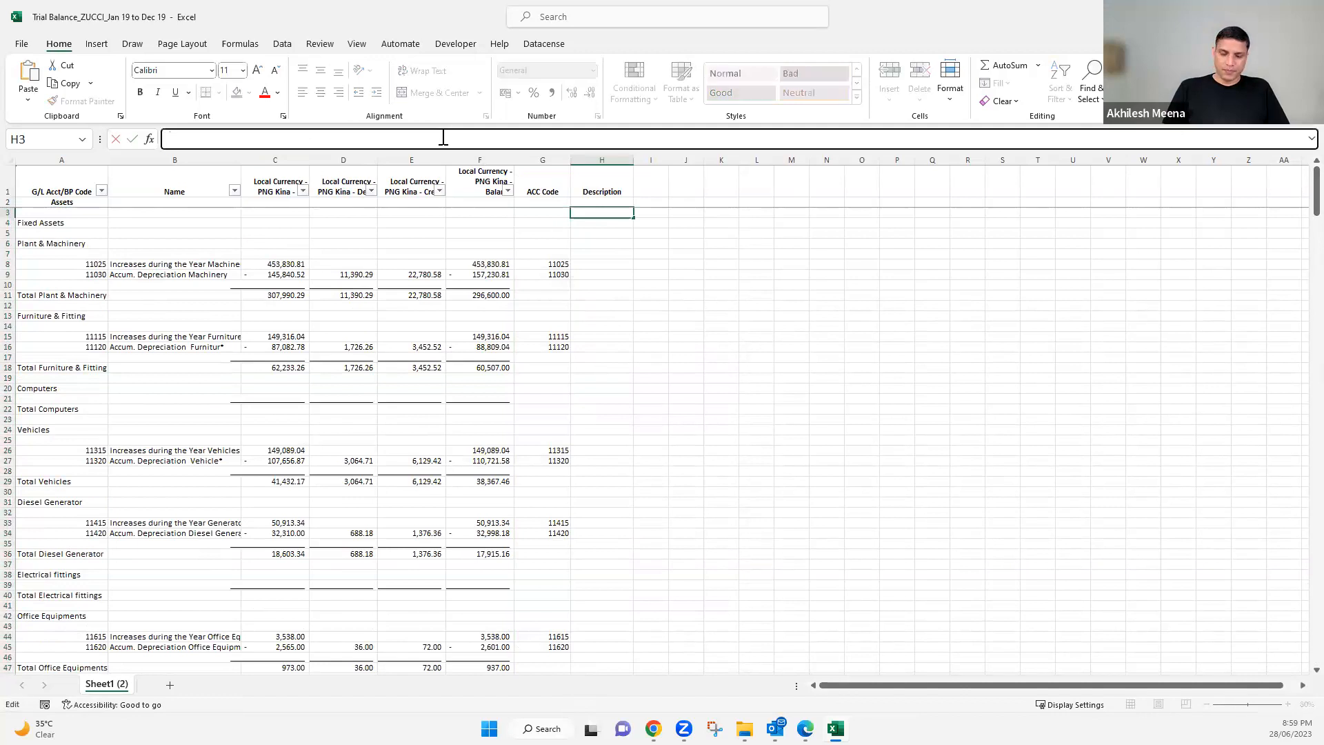
{"action": "key", "text": "ctrl+v"}
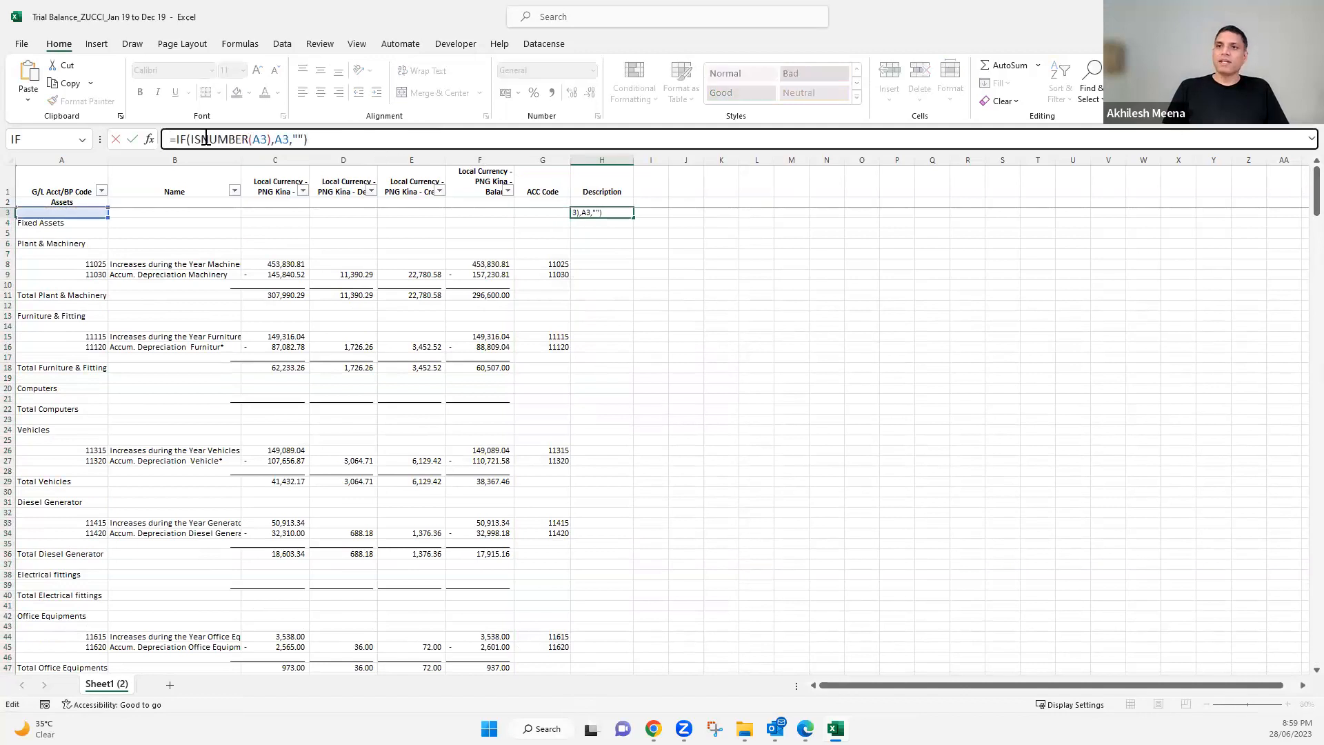
- Change H3's formula to =IF(ISTEXT(A3),A3,"") and fill it down the Description column to row 449
{"action": "left_click_drag", "start_coordinate": [201, 139], "coordinate": [255, 139]}
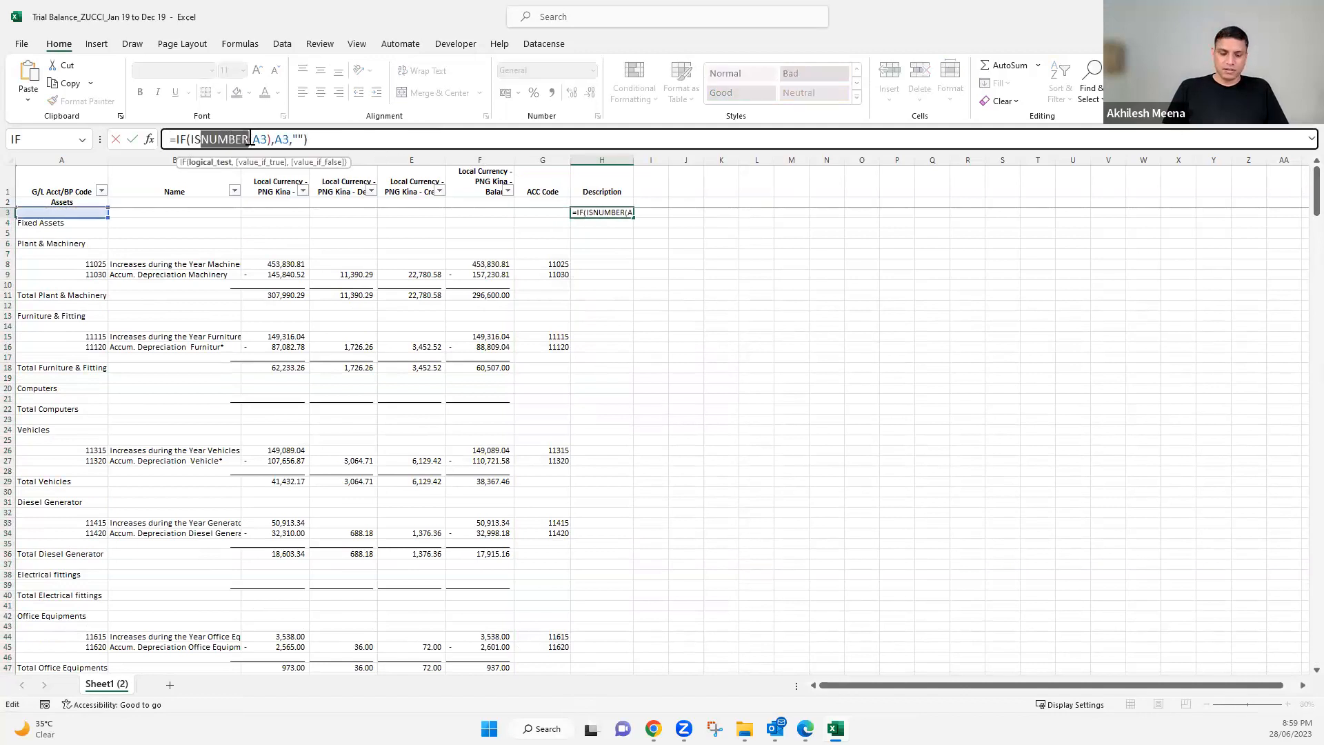
{"action": "type", "text": "TEXT"}
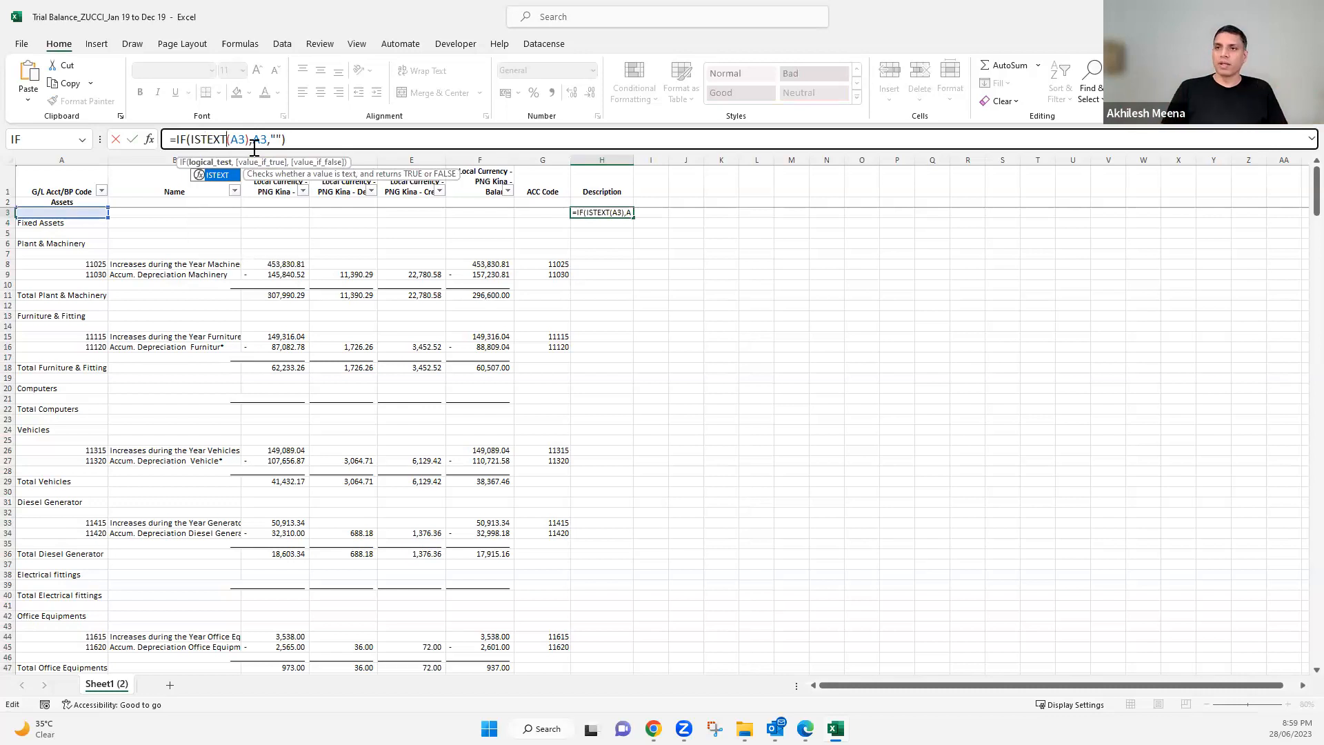
{"action": "left_click", "coordinate": [303, 142]}
{"action": "key", "text": "Return"}
{"action": "left_click", "coordinate": [601, 211]}
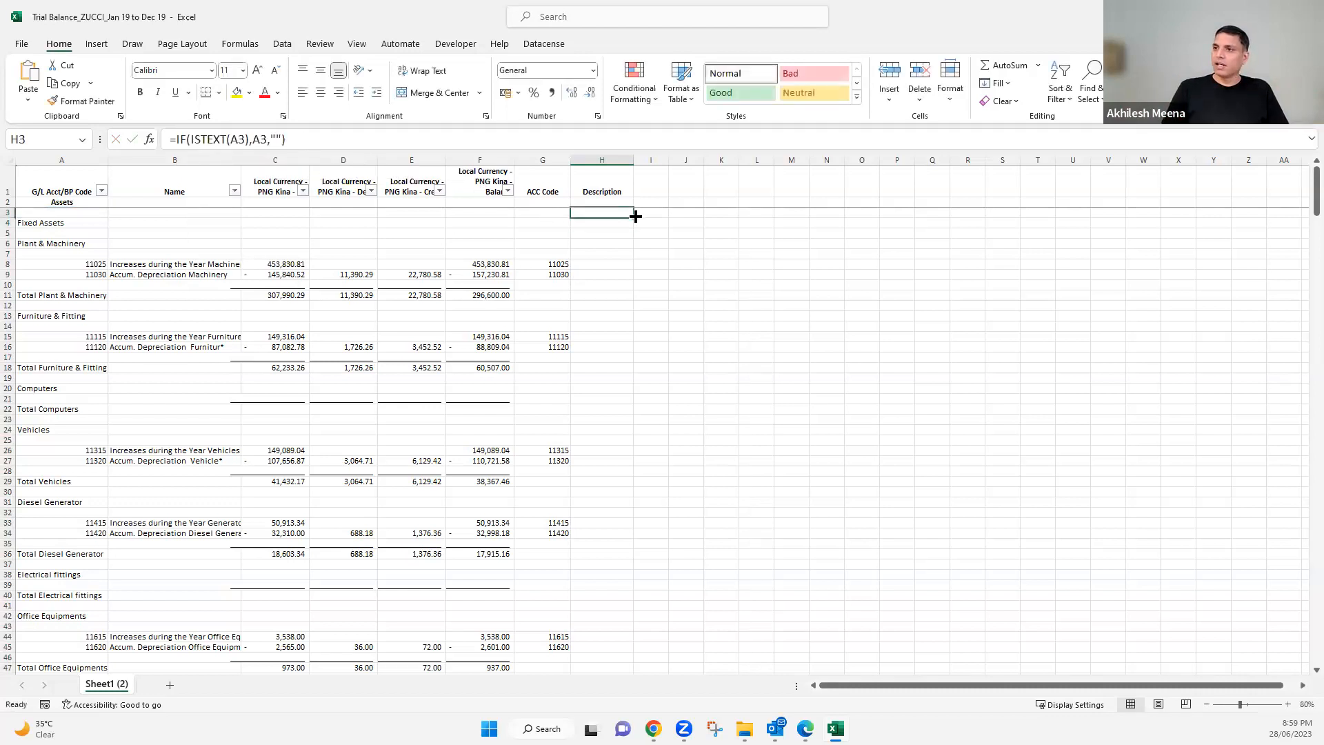
{"action": "double_click", "coordinate": [636, 217]}
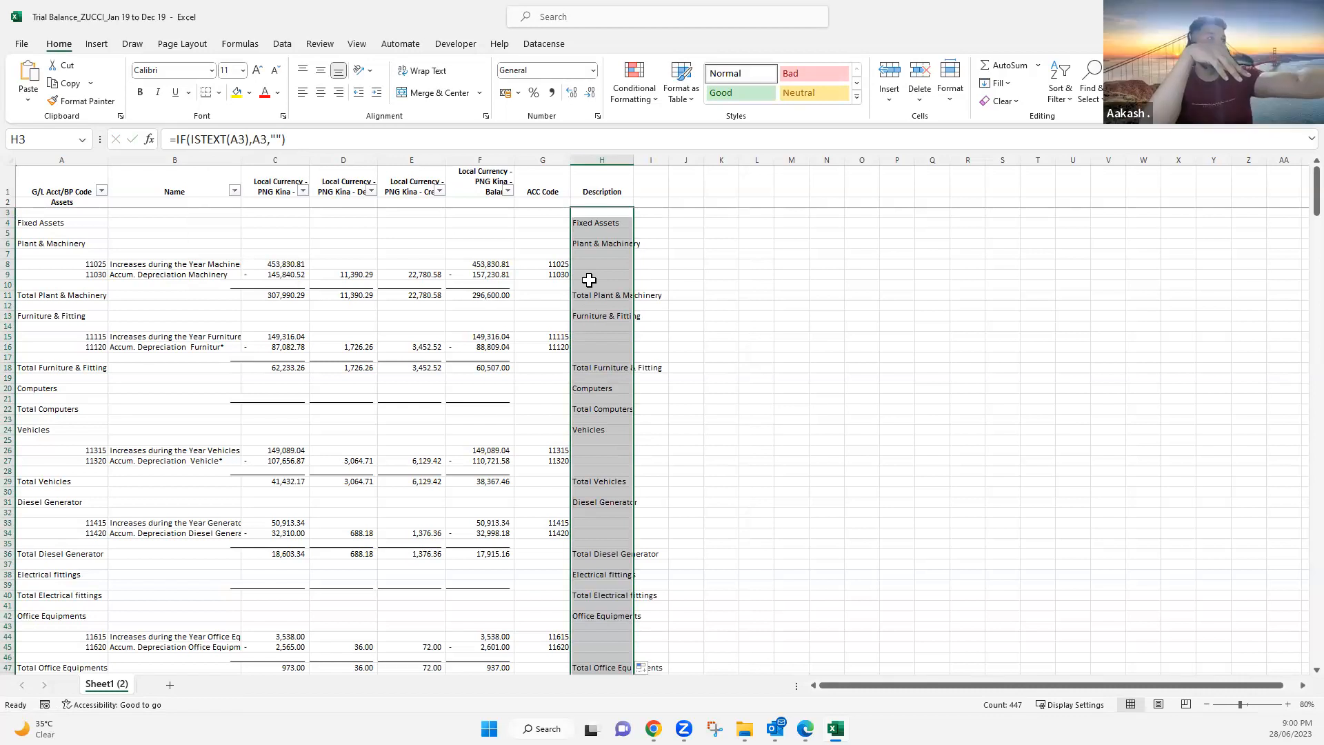
- Move the ACC Code column to directly after the Description column and save the workbook
{"action": "left_click", "coordinate": [551, 157]}
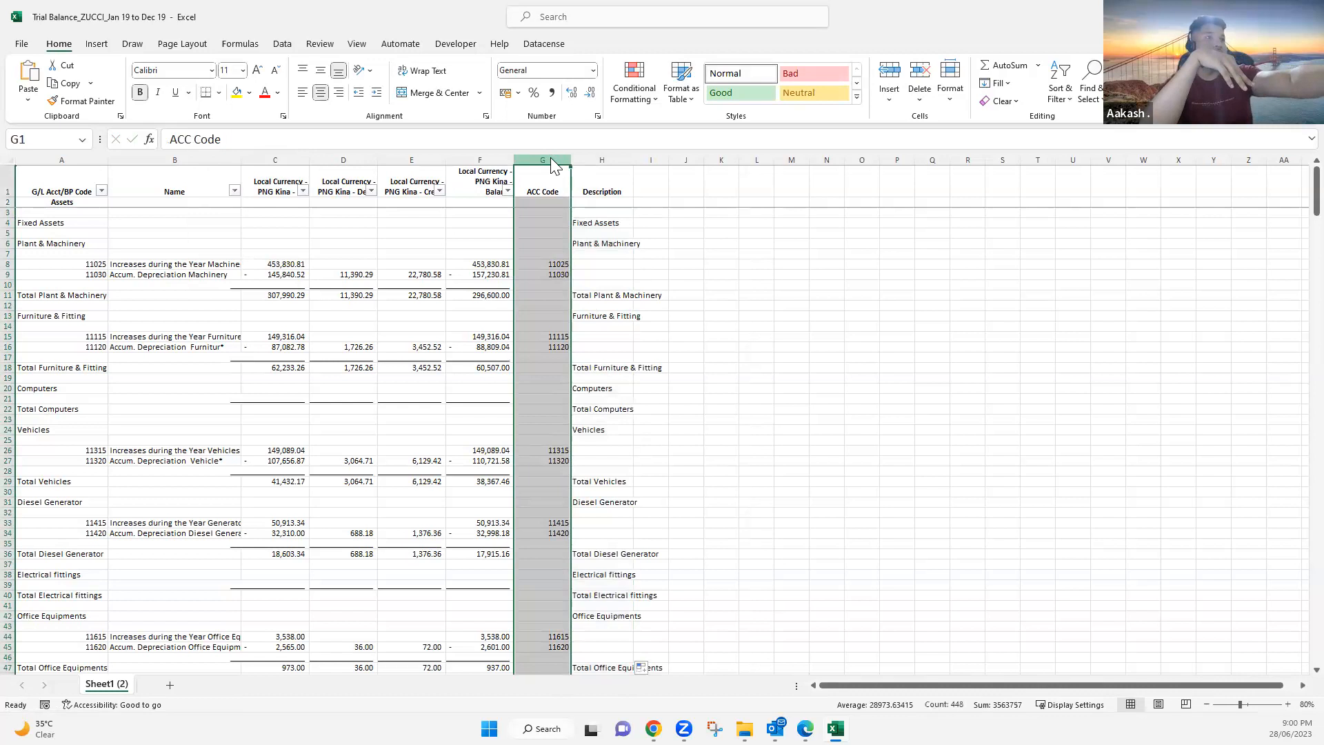
{"action": "right_click", "coordinate": [551, 159]}
{"action": "left_click", "coordinate": [586, 196]}
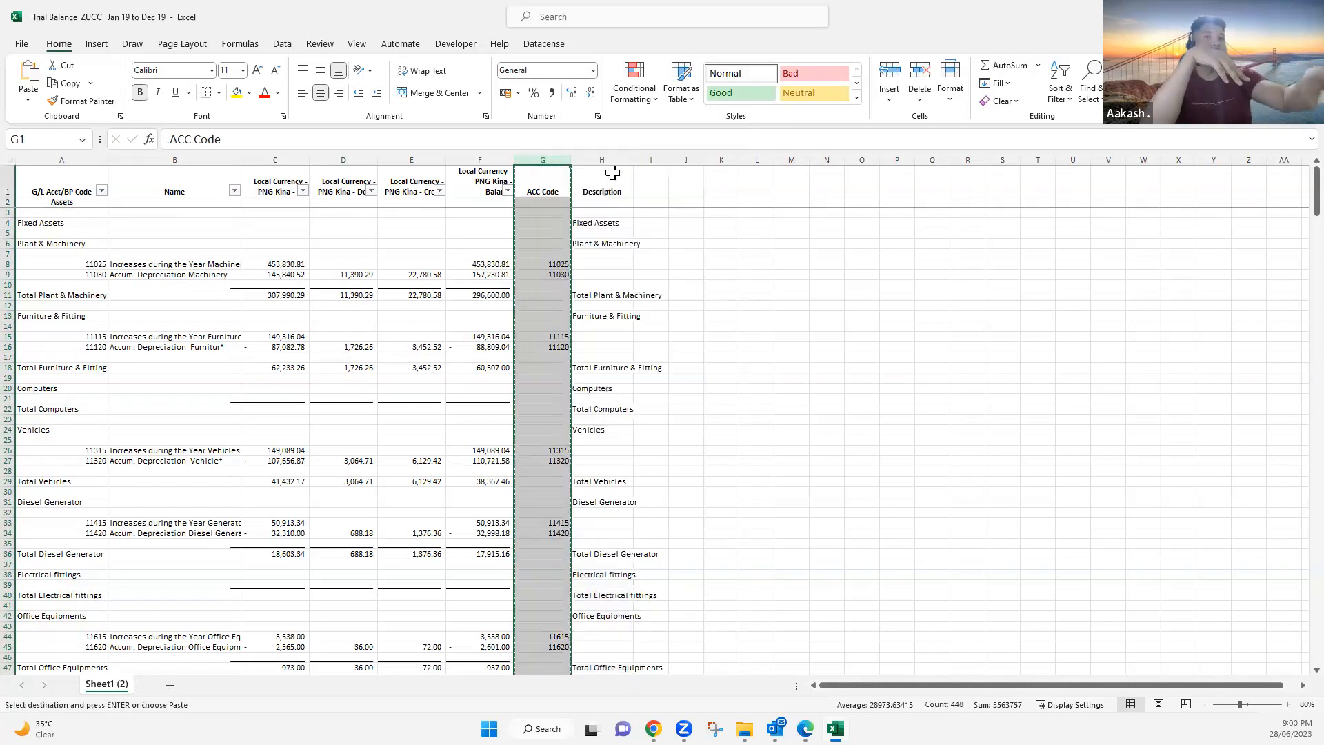
{"action": "right_click", "coordinate": [666, 160]}
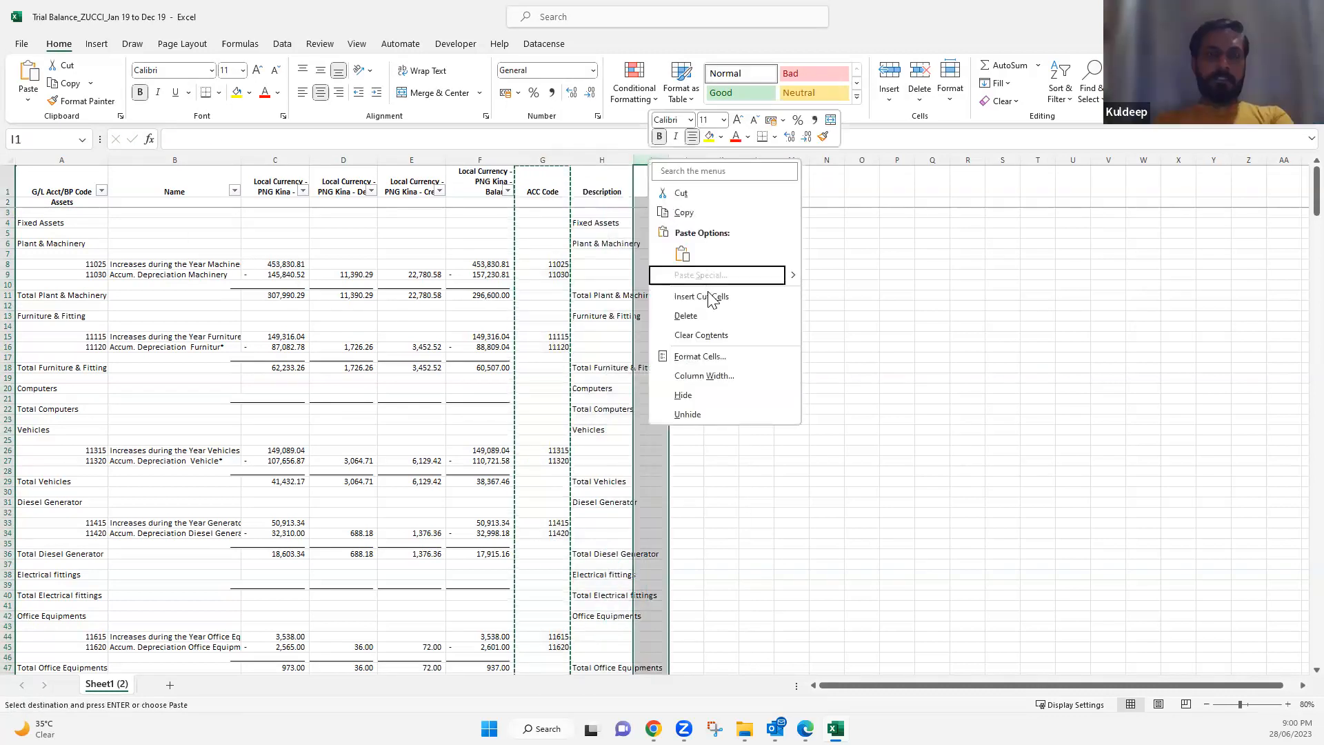
{"action": "left_click", "coordinate": [656, 289]}
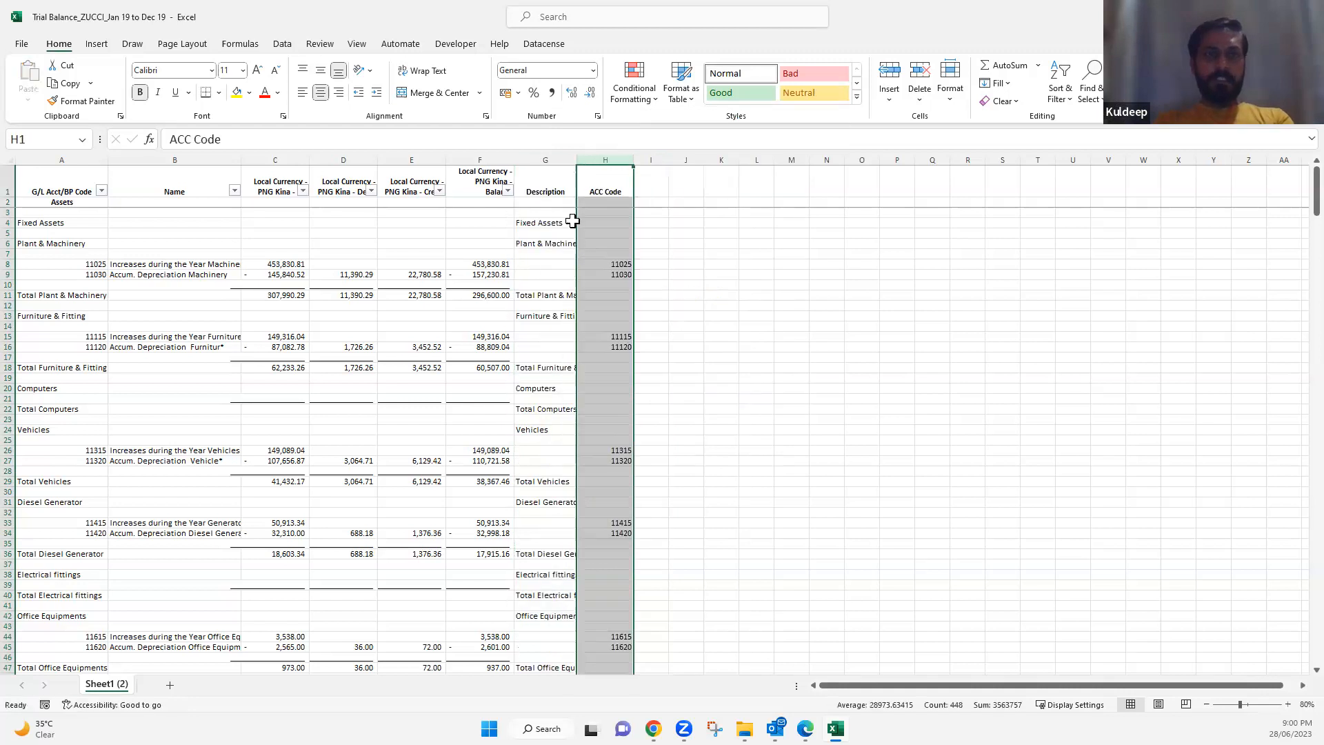
{"action": "key", "text": "ctrl+s"}
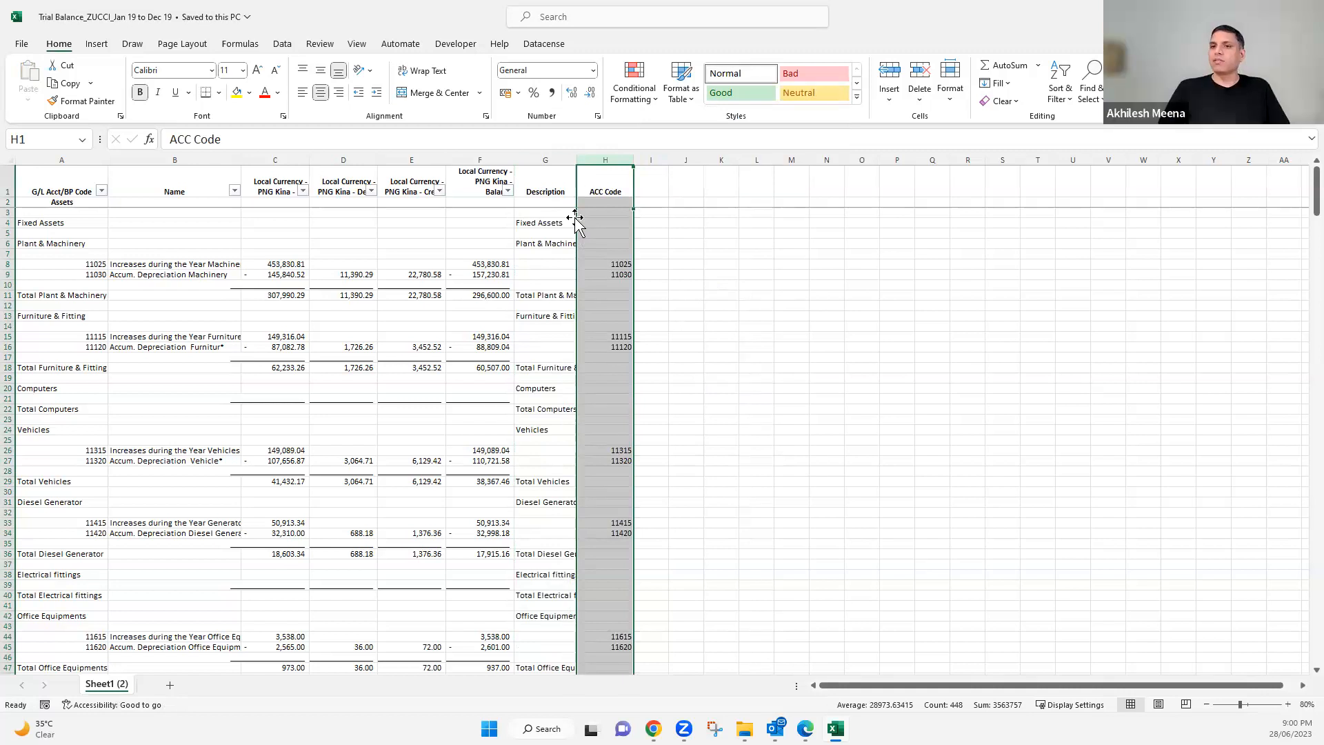
- Look over the account names and headings, and autofit the Description column's width to its text
{"action": "left_click", "coordinate": [141, 266]}
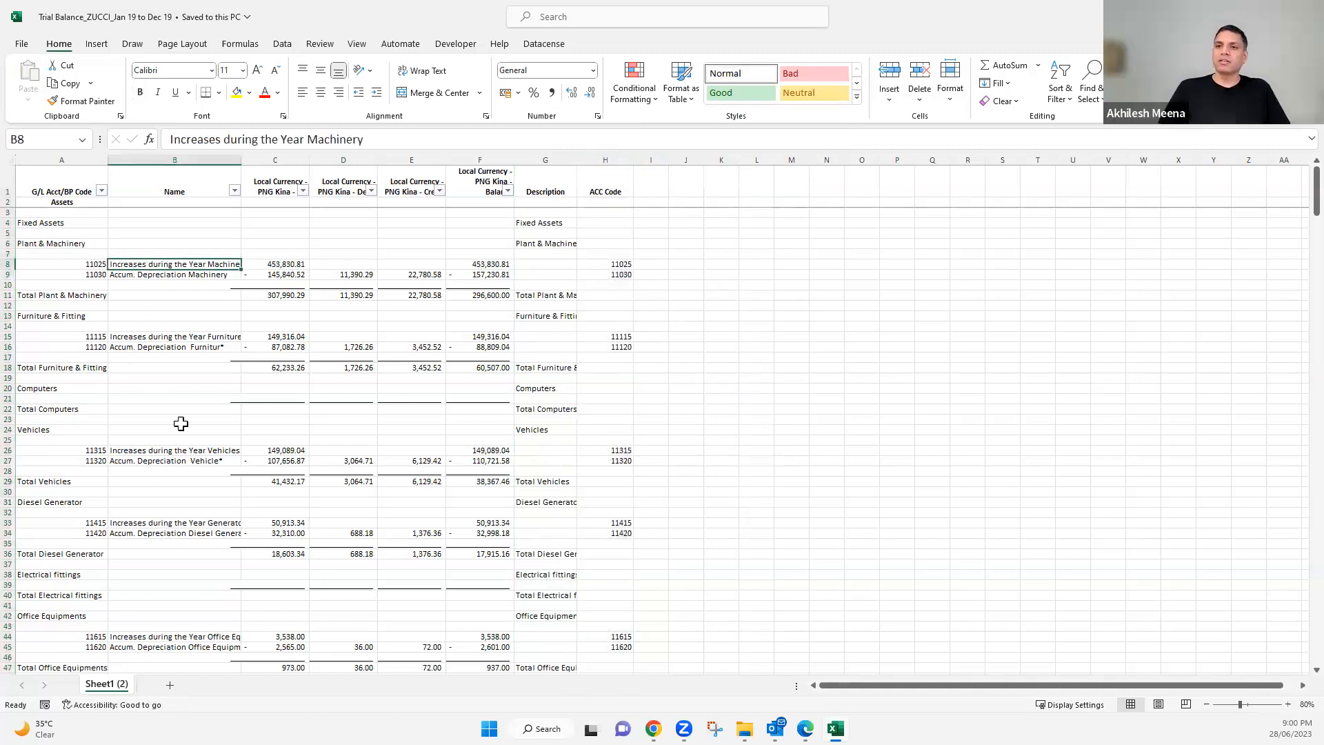
{"action": "scroll", "coordinate": [200, 297], "scroll_direction": "down", "scroll_amount": 5}
{"action": "scroll", "coordinate": [201, 296], "scroll_direction": "down", "scroll_amount": 5}
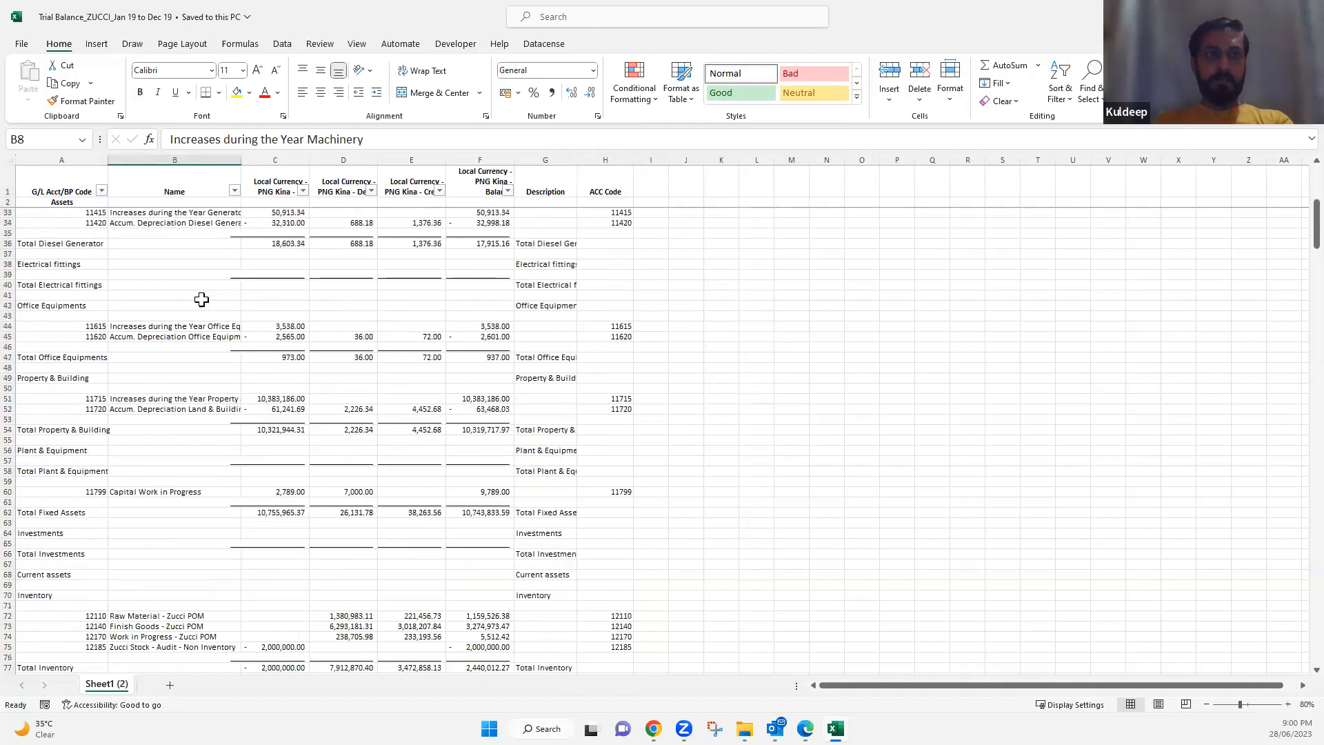
{"action": "scroll", "coordinate": [201, 299], "scroll_direction": "up", "scroll_amount": 10}
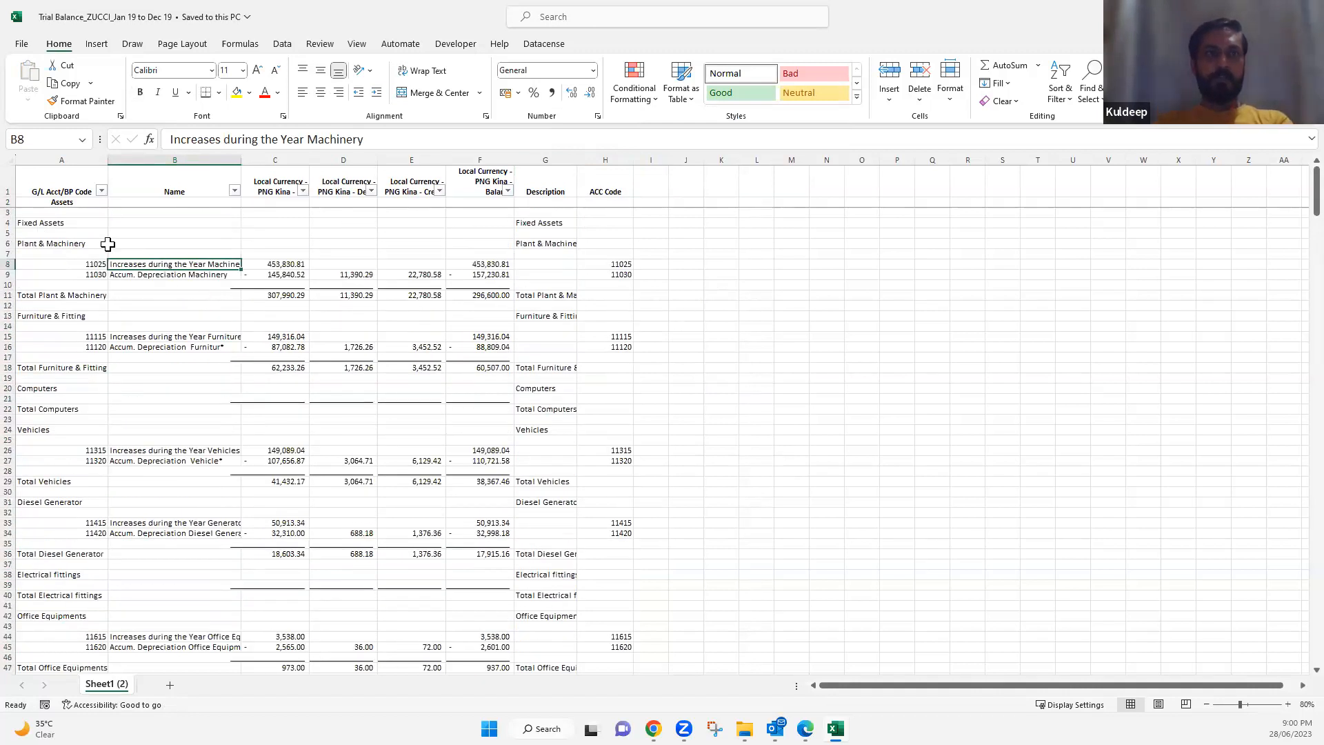
{"action": "left_click", "coordinate": [159, 246]}
{"action": "left_click", "coordinate": [561, 256]}
{"action": "double_click", "coordinate": [579, 156]}
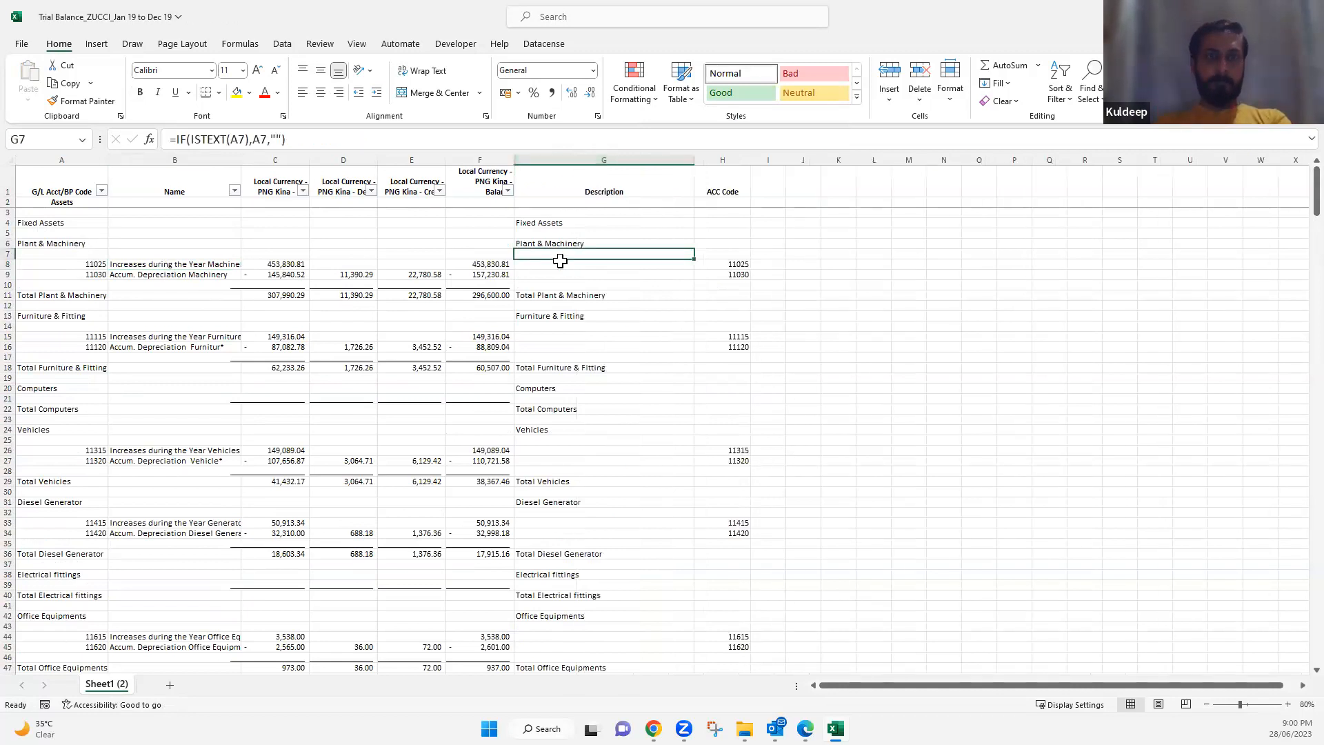
- Compare the Description cells G8:G9 beside the account codes with the Fixed Assets and Plant & Machinery headings in column A
{"action": "left_click_drag", "start_coordinate": [726, 265], "coordinate": [656, 274]}
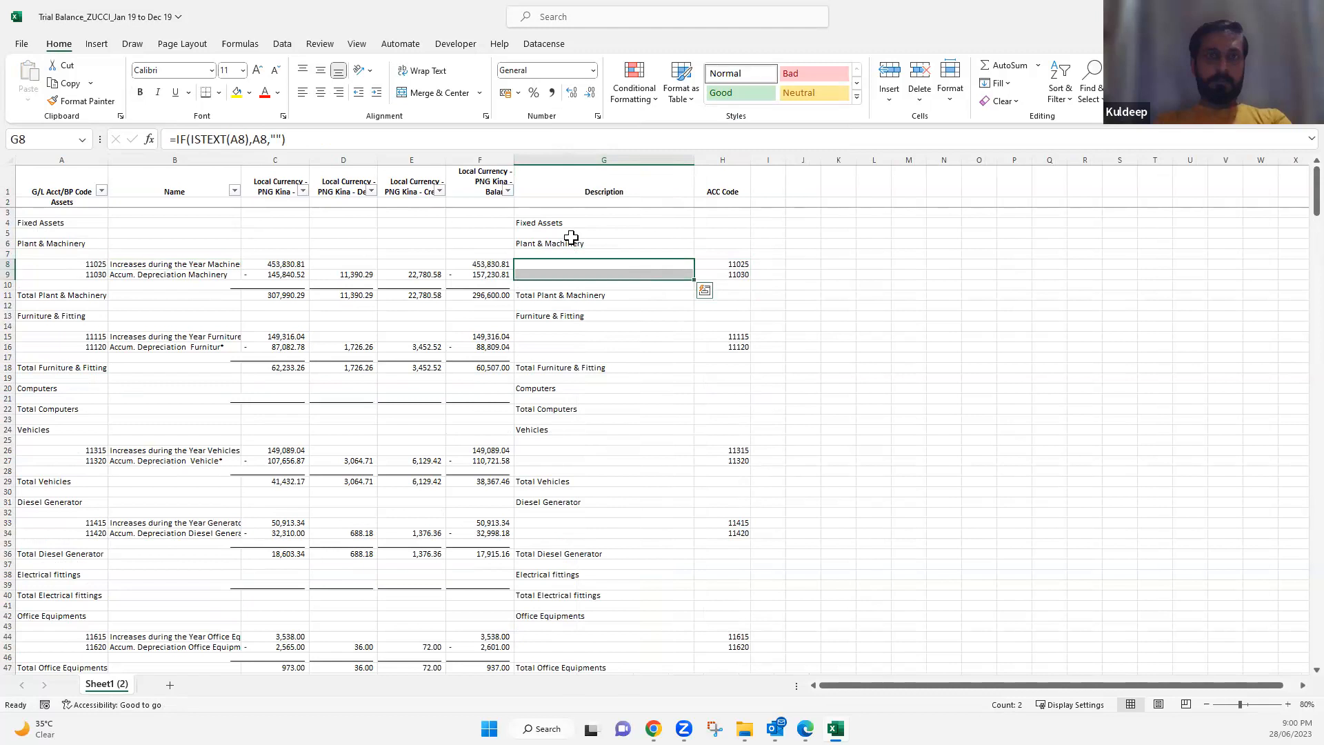
{"action": "left_click", "coordinate": [58, 223]}
{"action": "left_click", "coordinate": [68, 244]}
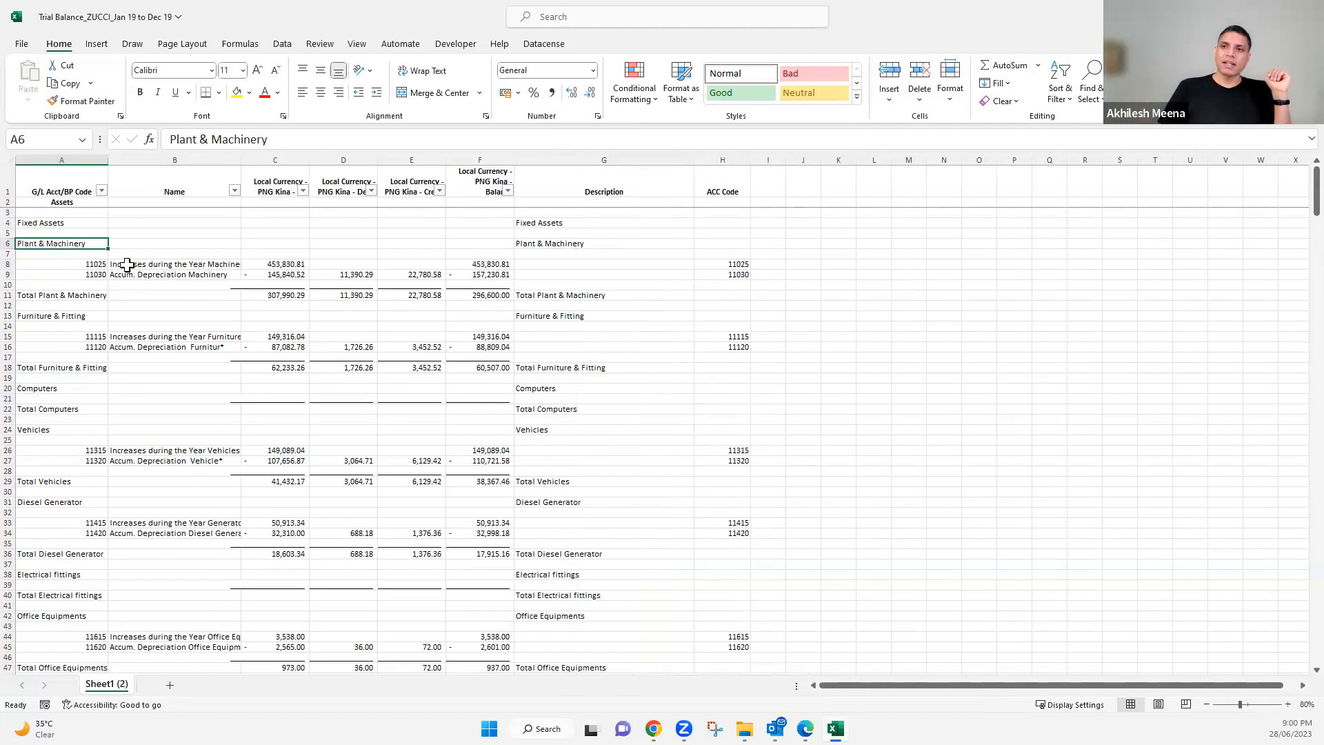
- Compare the account names in B8:B9 with the Description and ACC Code cells on the same rows
{"action": "left_click_drag", "start_coordinate": [134, 265], "coordinate": [134, 273]}
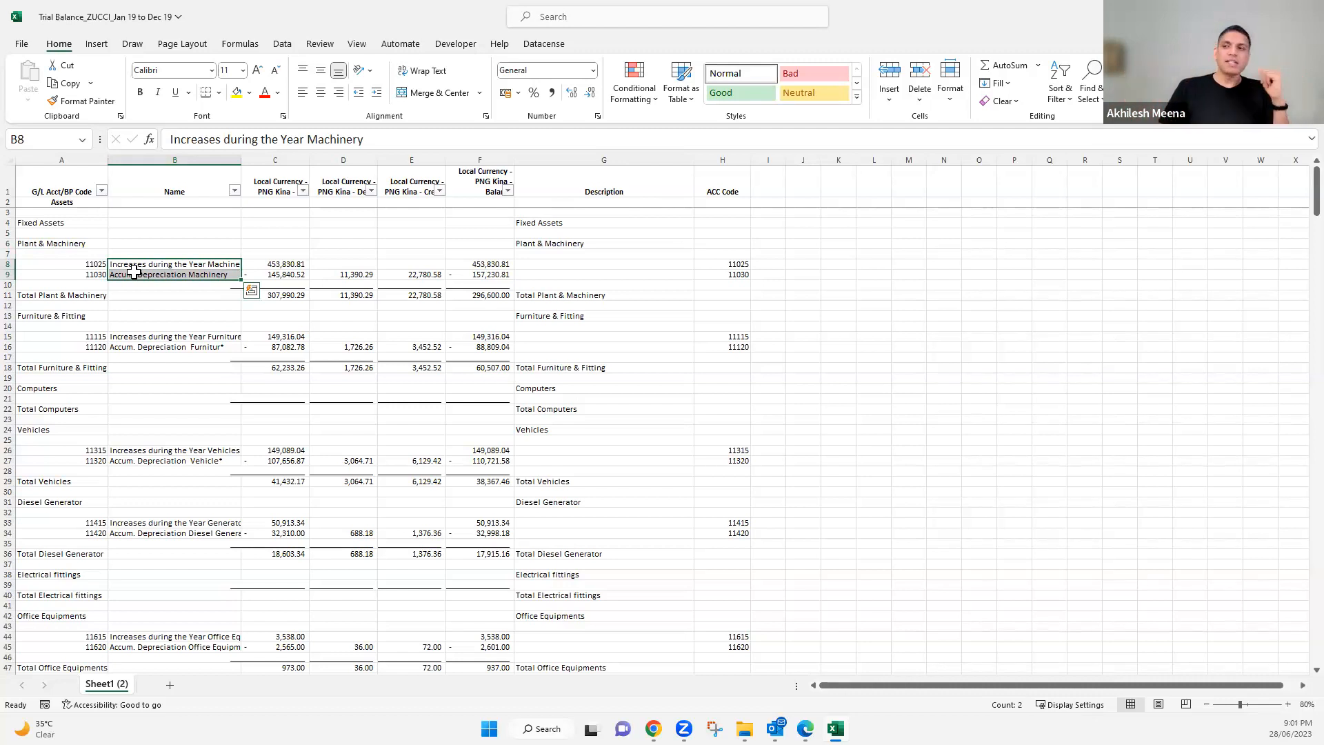
{"action": "left_click_drag", "start_coordinate": [594, 264], "coordinate": [599, 274]}
{"action": "left_click", "coordinate": [604, 273]}
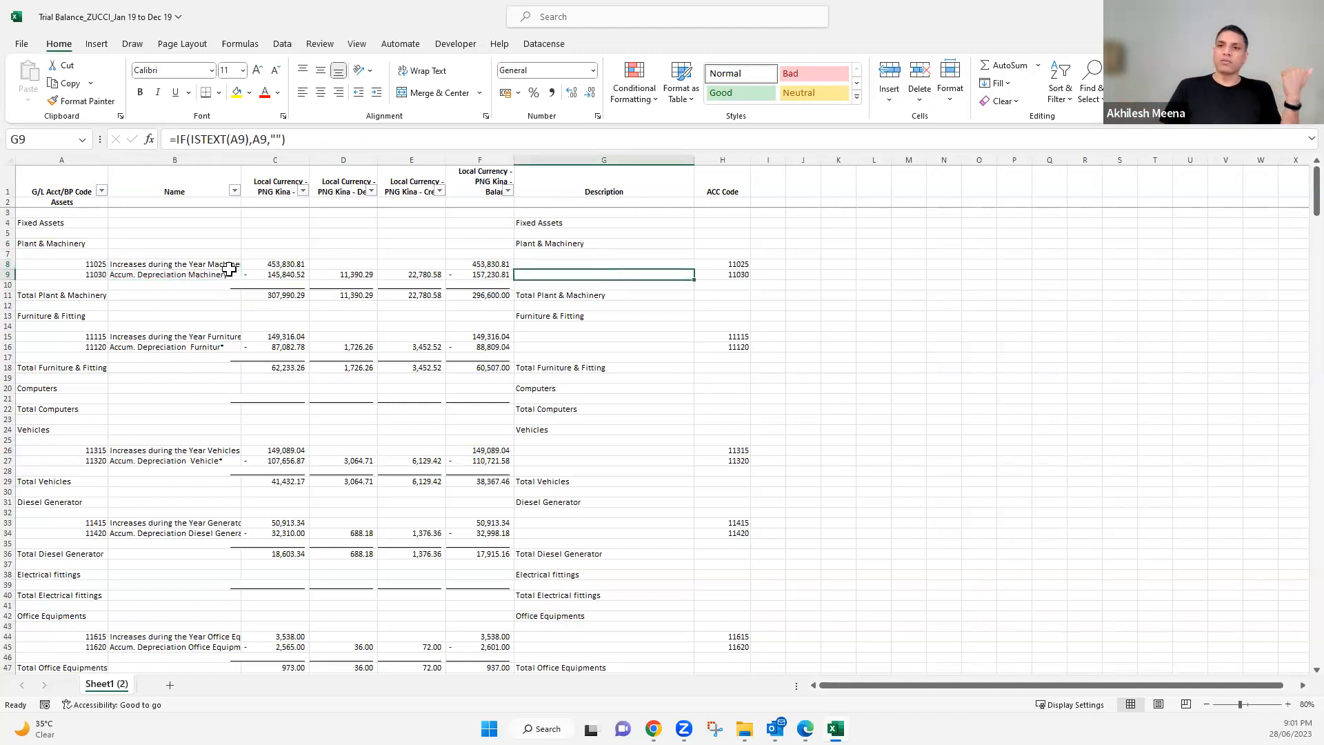
{"action": "left_click", "coordinate": [195, 264]}
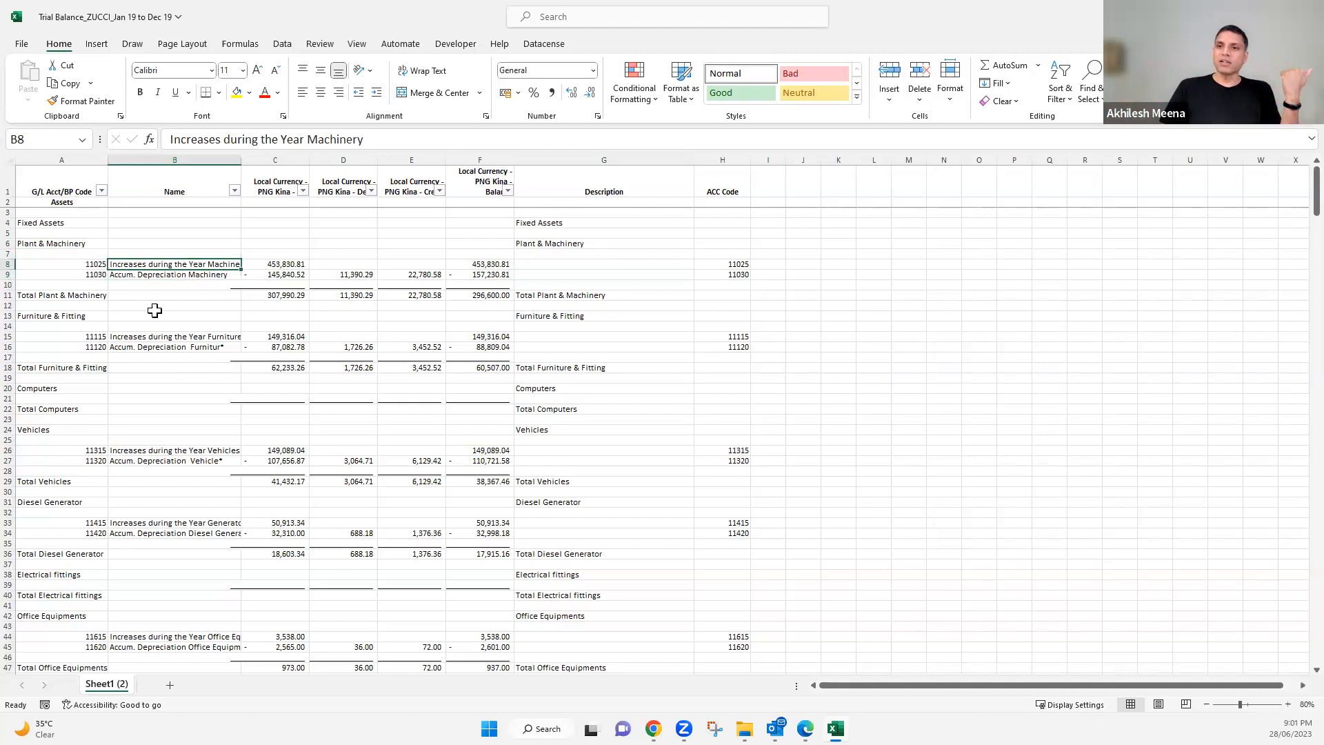
{"action": "left_click", "coordinate": [729, 265]}
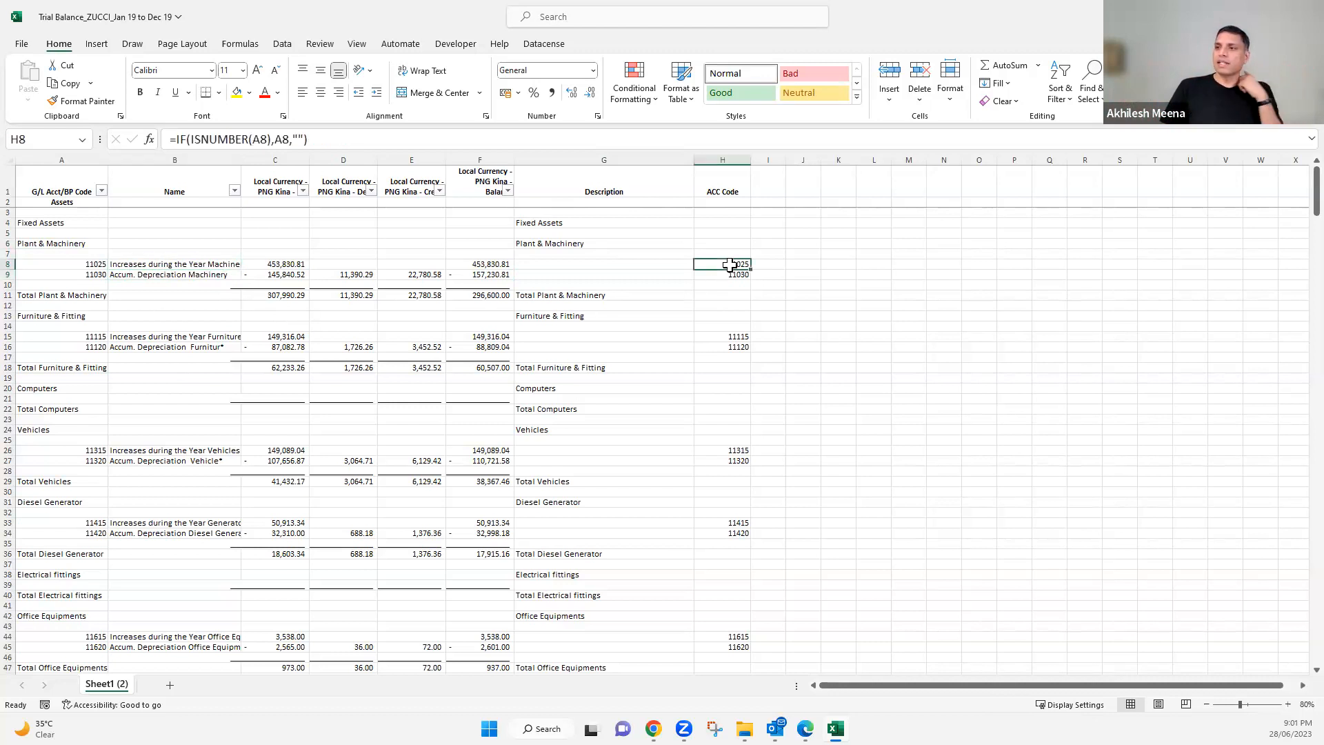
- Change G4's formula to =IF(ISTEXT(A4),A4,"")&B4 and fill it down the Description column
{"action": "left_click", "coordinate": [551, 223]}
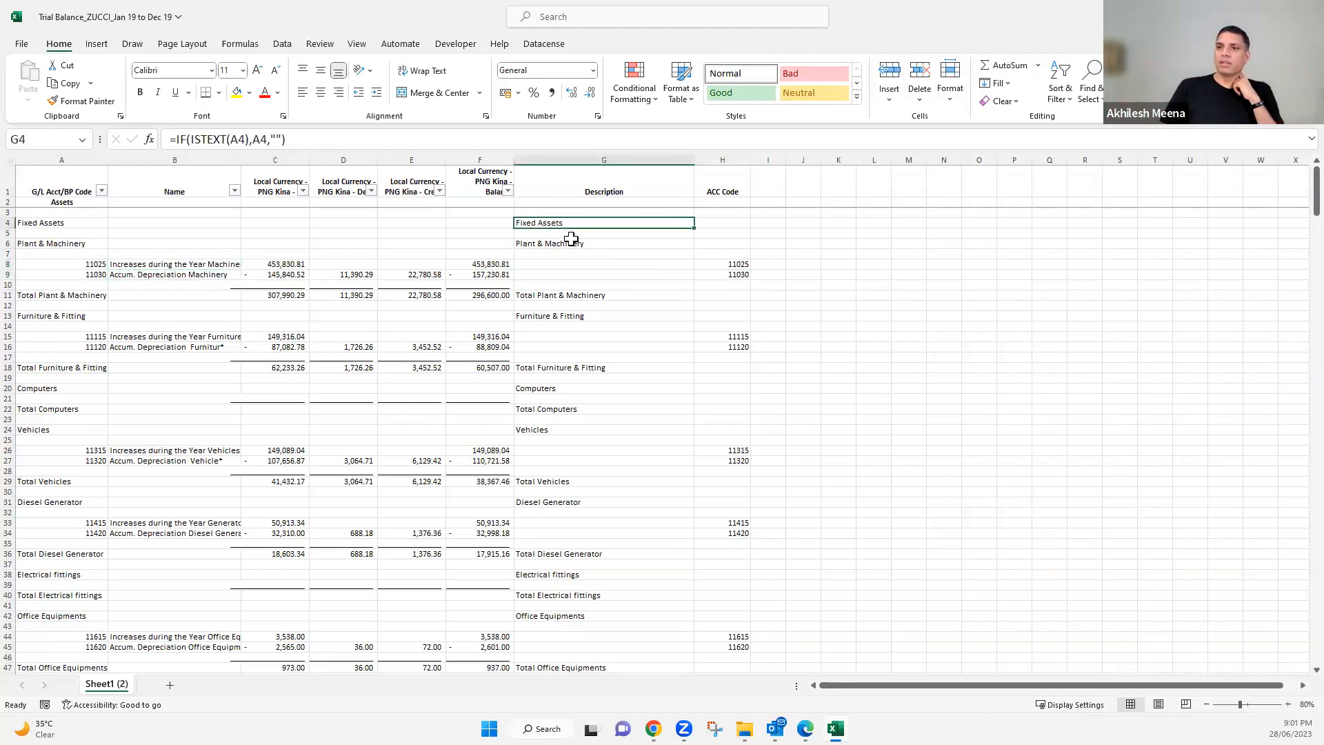
{"action": "left_click", "coordinate": [331, 139]}
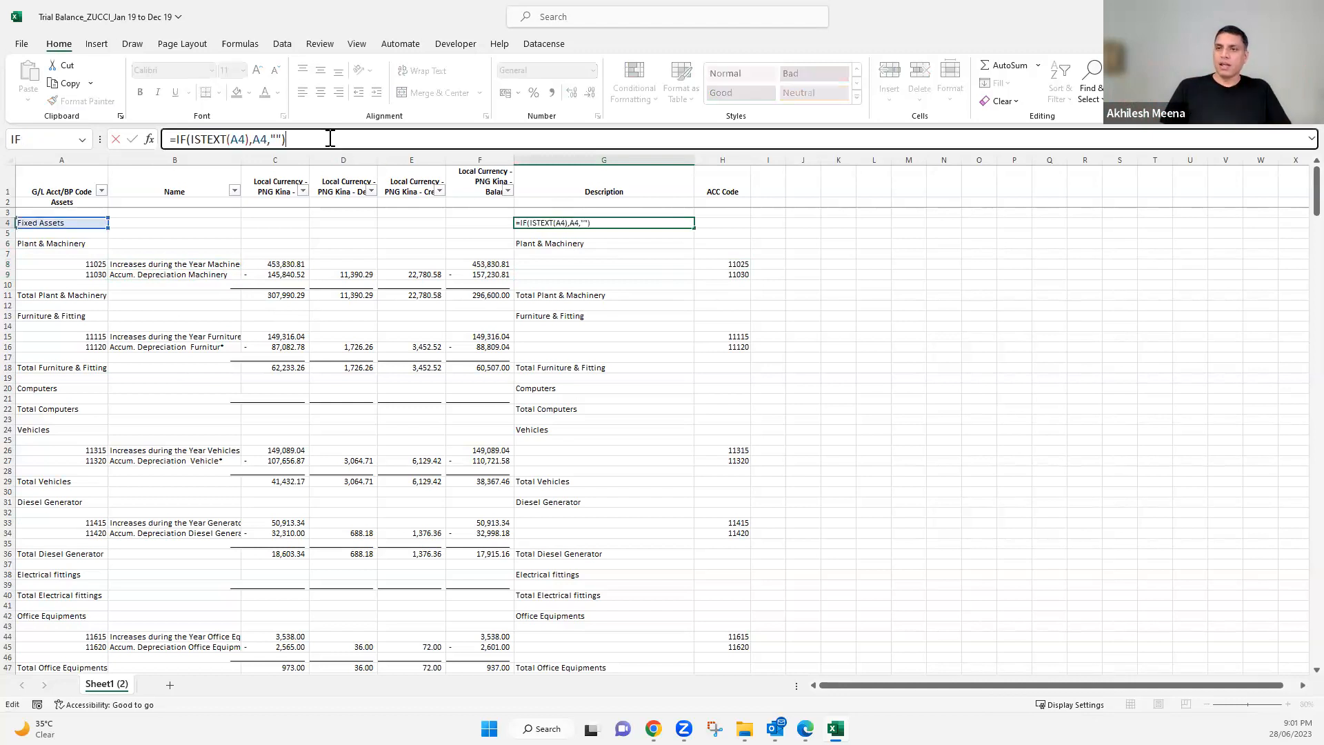
{"action": "type", "text": "&"}
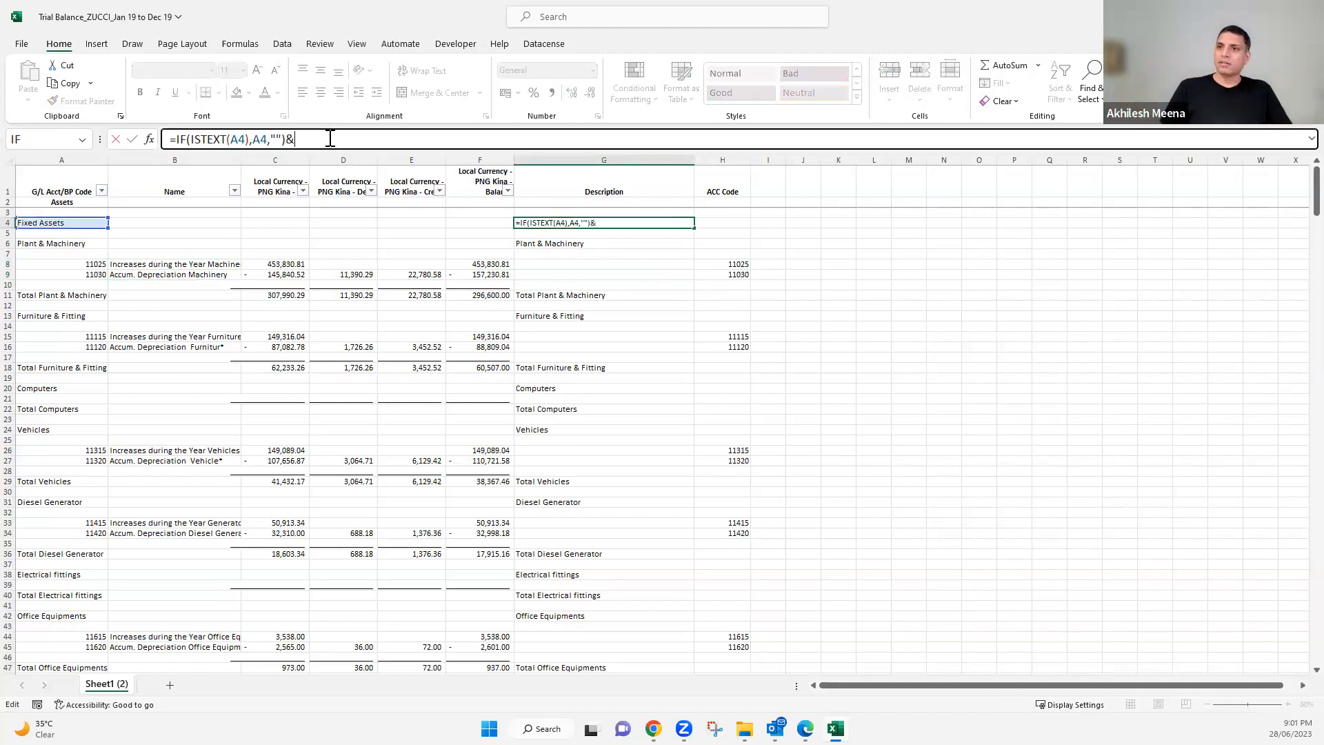
{"action": "left_click", "coordinate": [148, 222]}
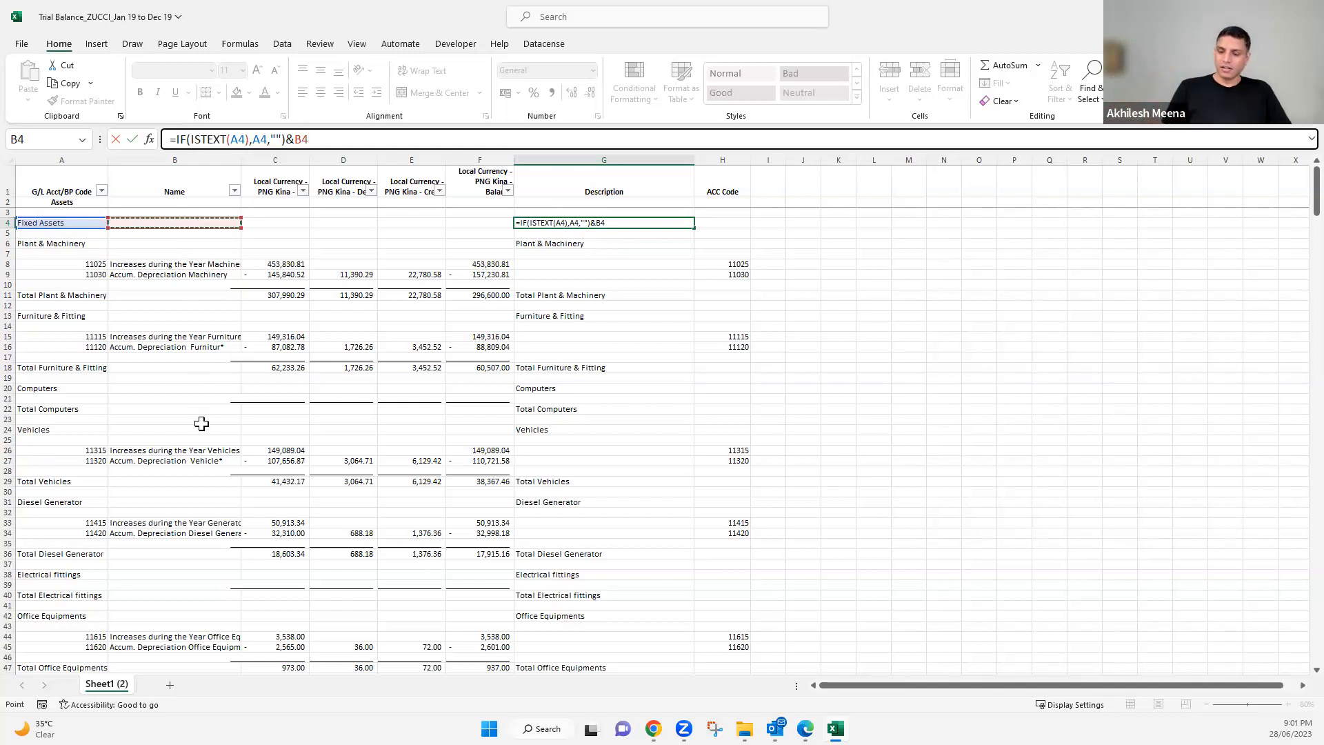
{"action": "key", "text": "ctrl+Return"}
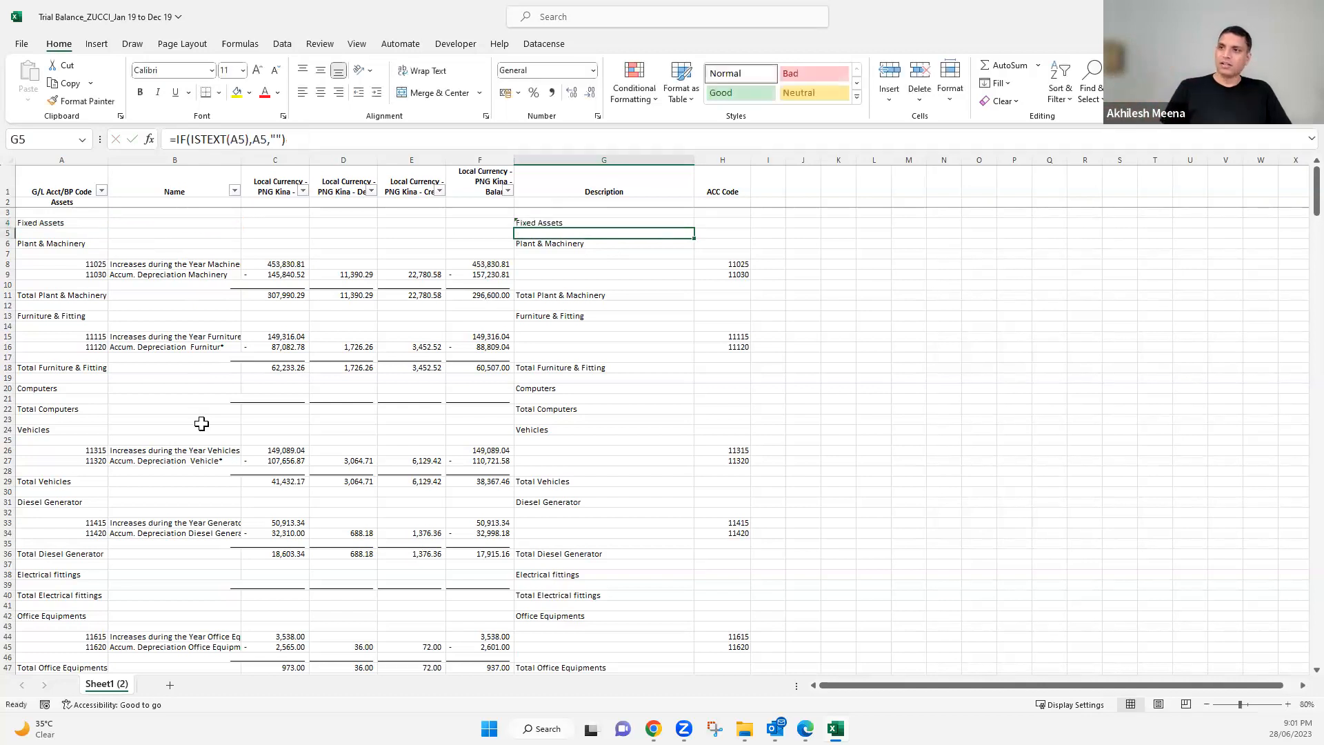
{"action": "double_click", "coordinate": [693, 227]}
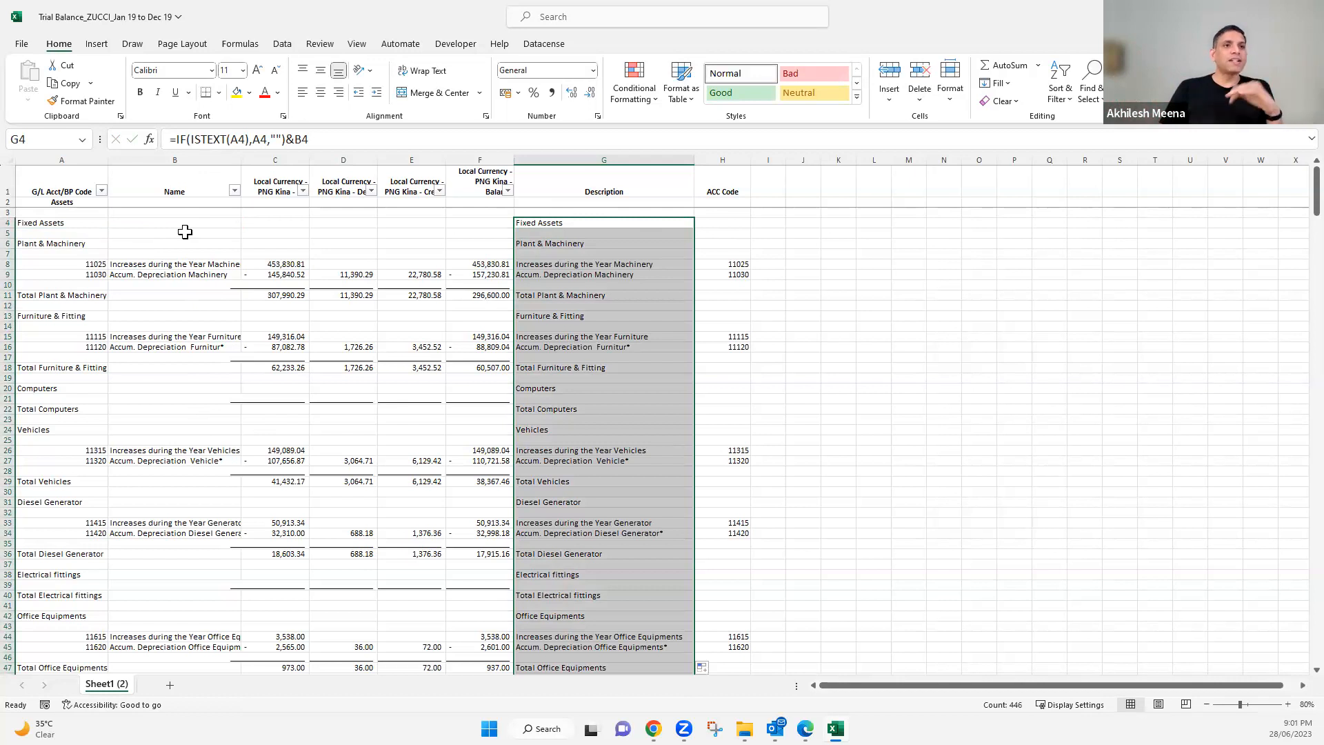
- Check the Description entries in G4, G6 and G8 against the headings in column A and the account names in column B
{"action": "left_click", "coordinate": [64, 244]}
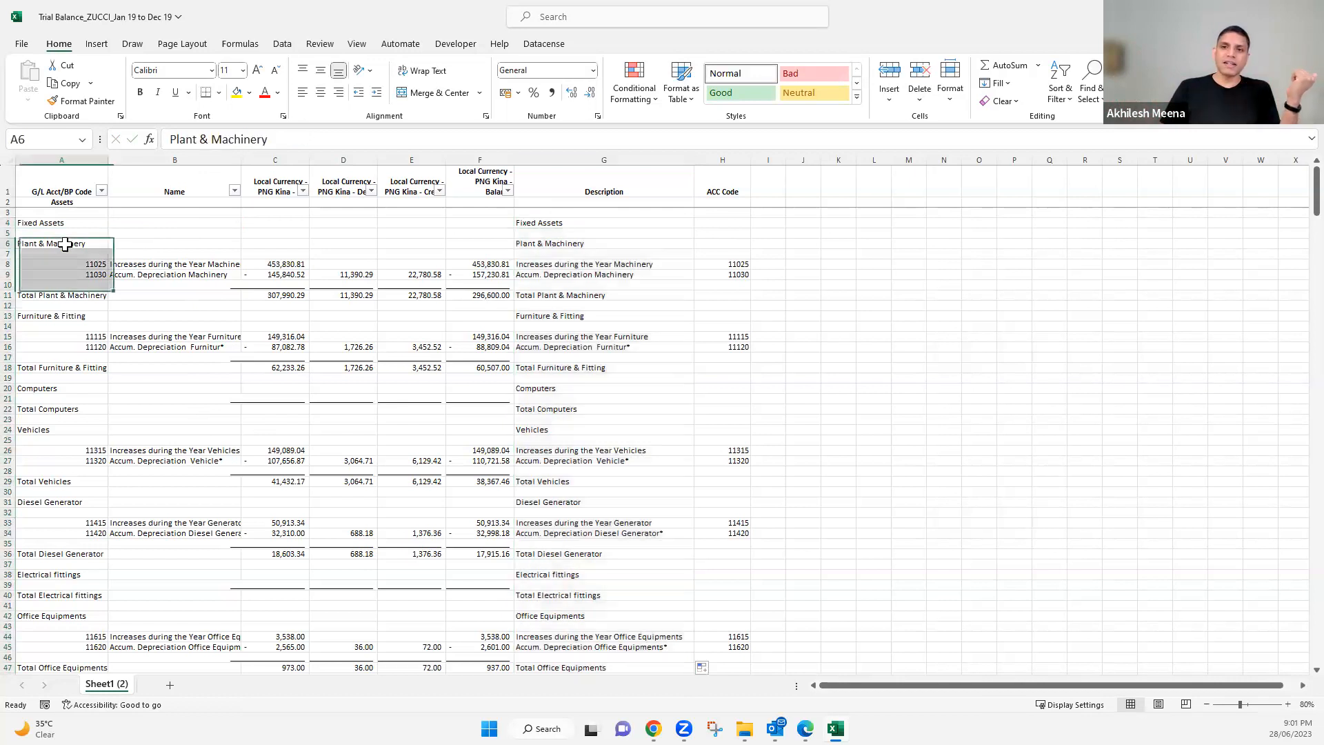
{"action": "left_click", "coordinate": [146, 265]}
{"action": "left_click", "coordinate": [593, 266]}
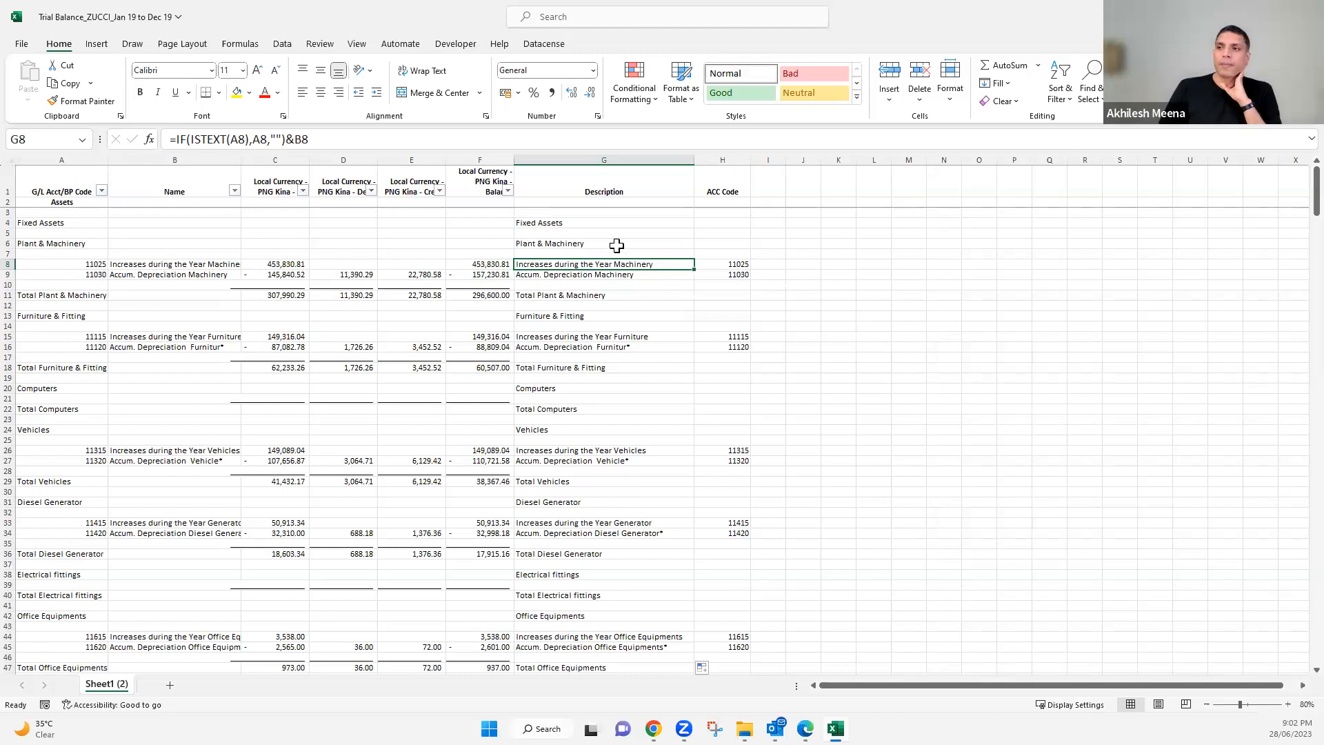
{"action": "left_click", "coordinate": [595, 240]}
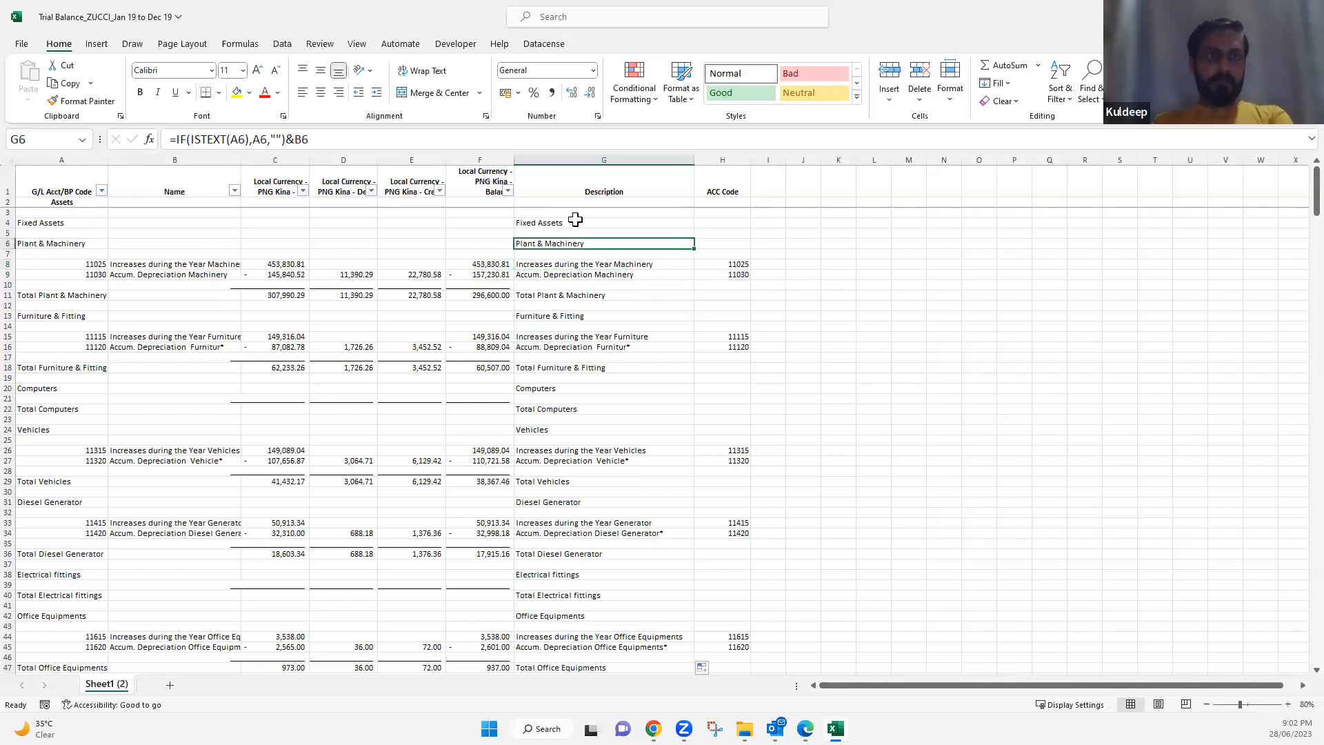
{"action": "left_click", "coordinate": [578, 222]}
{"action": "left_click", "coordinate": [573, 245]}
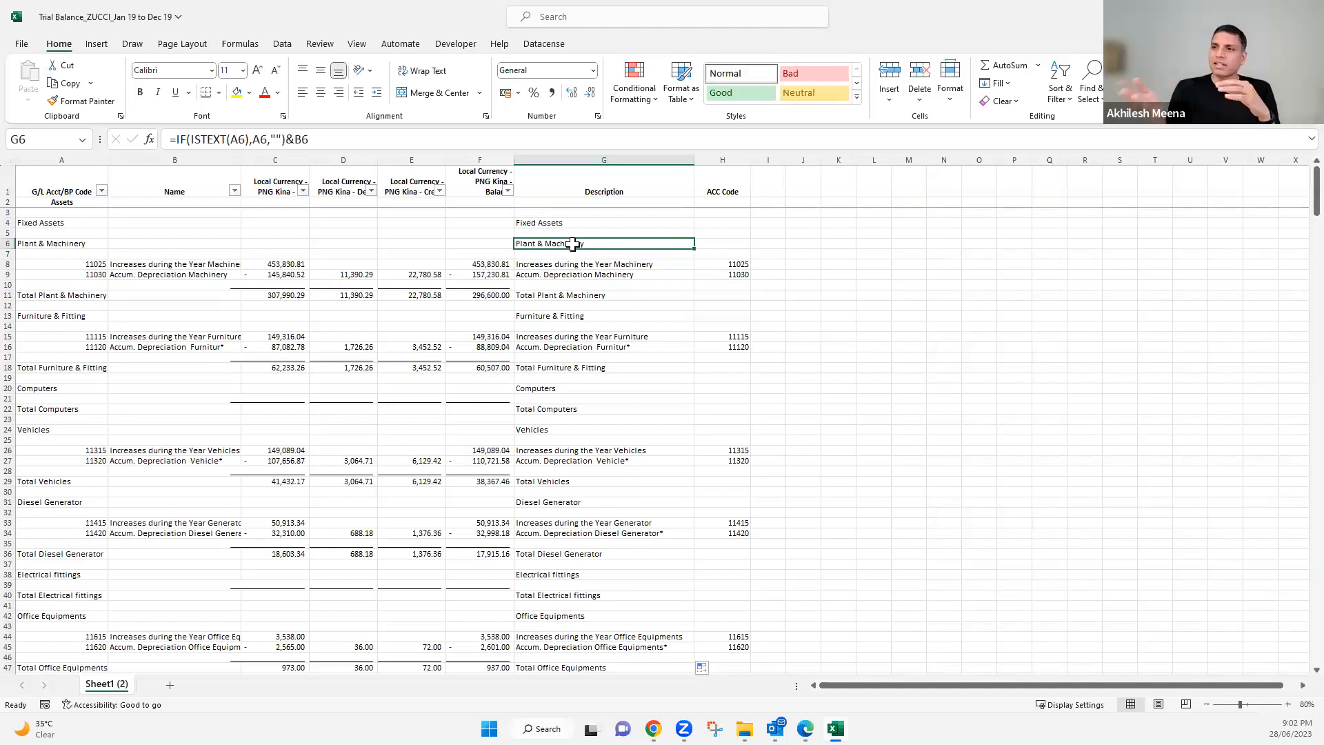
- Examine the Fixed Assets and Plant & Machinery heading rows, then compare the Description and ACC Code columns with the original trial balance data
{"action": "left_click", "coordinate": [49, 223]}
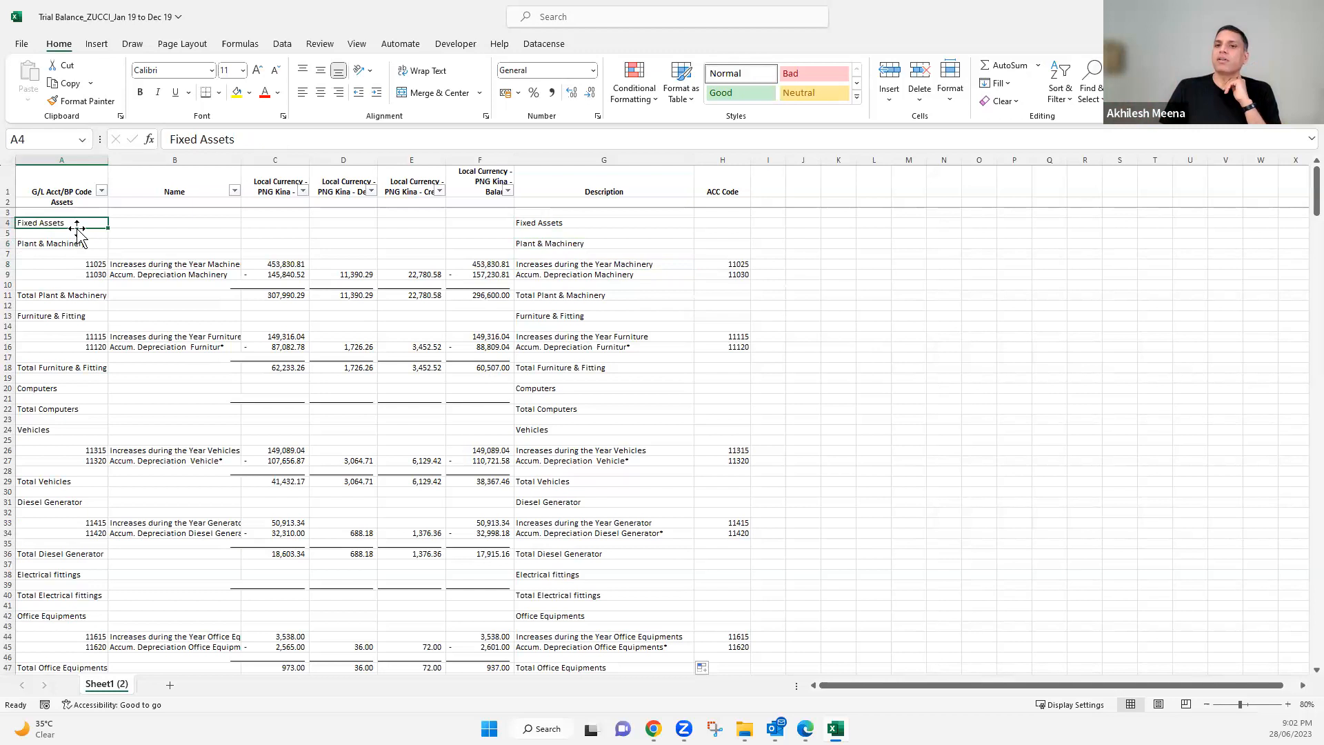
{"action": "left_click_drag", "start_coordinate": [73, 222], "coordinate": [77, 243]}
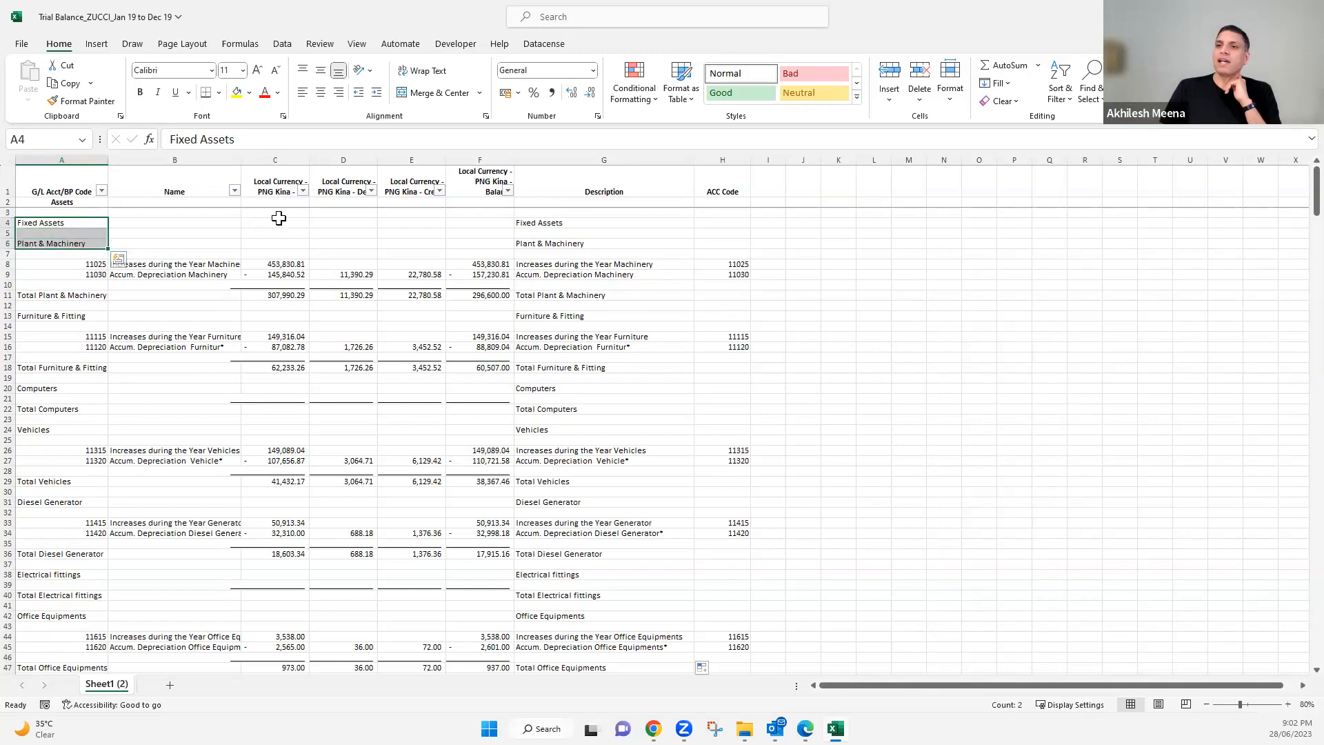
{"action": "left_click", "coordinate": [279, 219]}
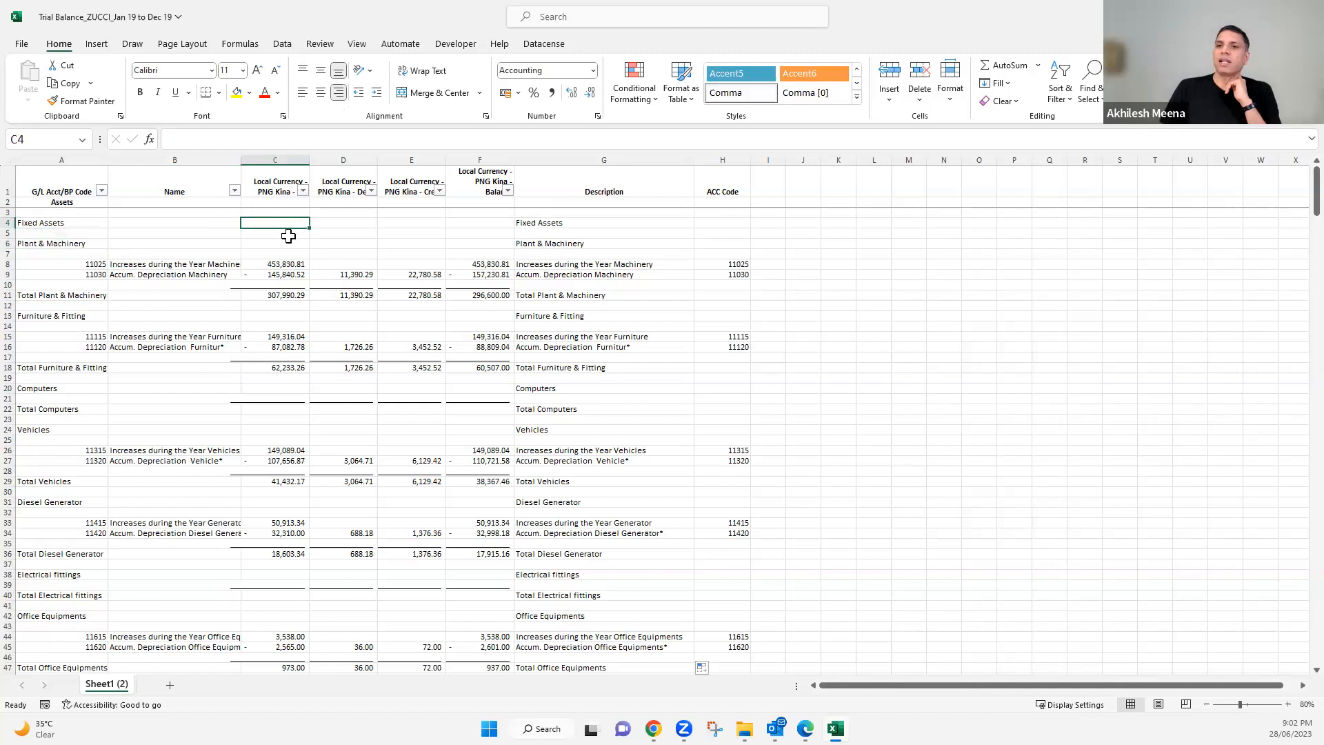
{"action": "left_click", "coordinate": [54, 224]}
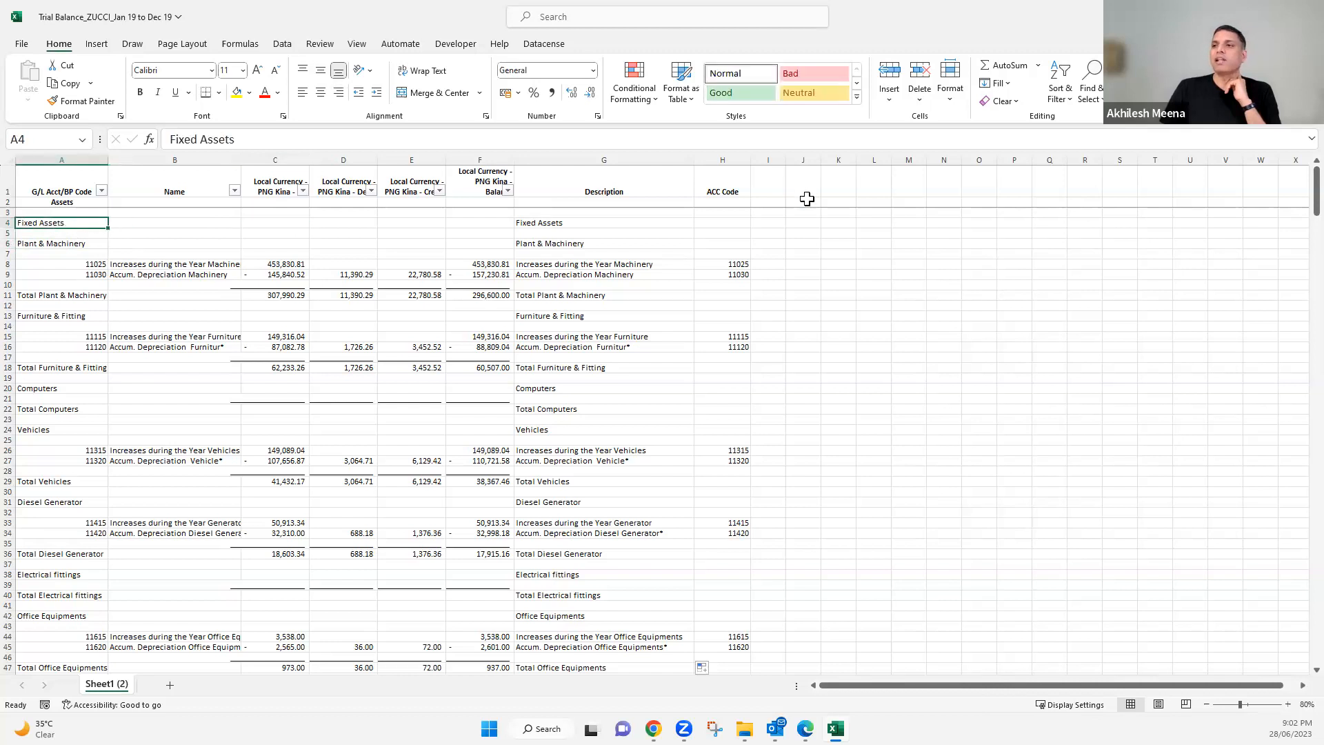
{"action": "left_click", "coordinate": [775, 231]}
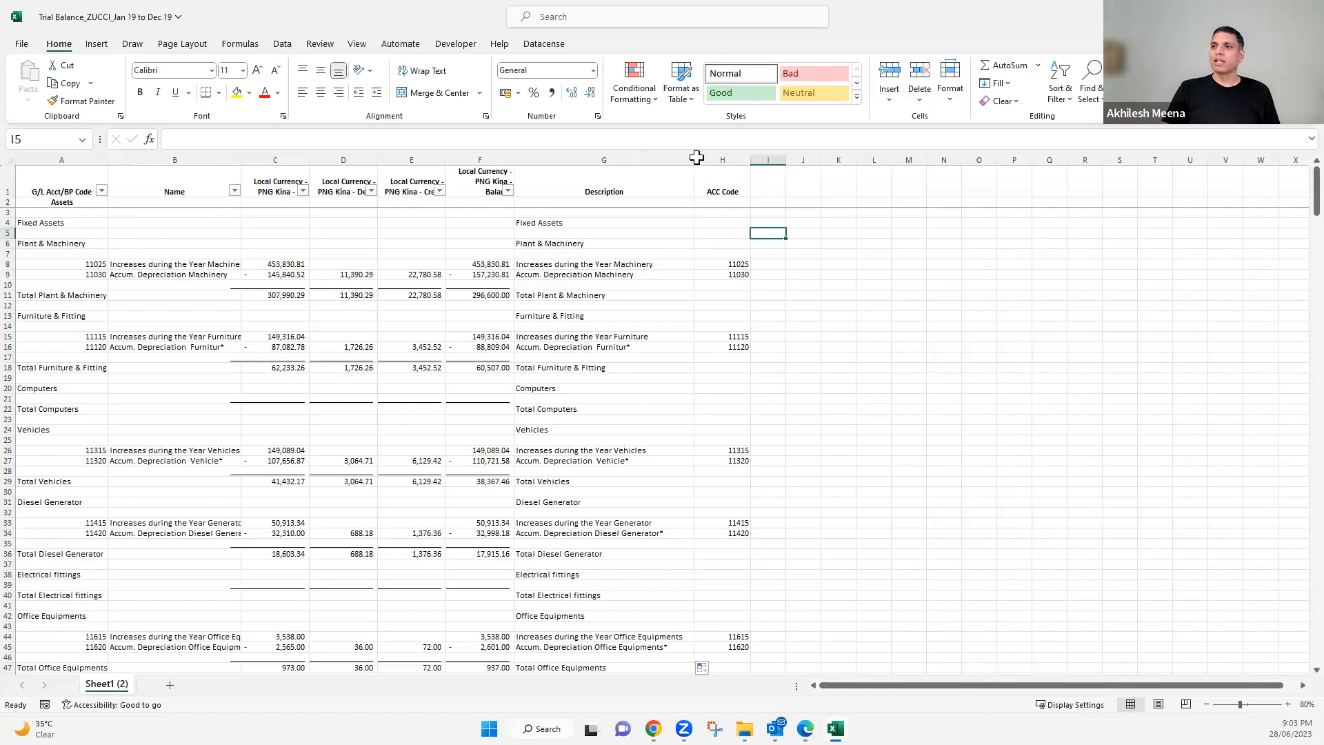
{"action": "left_click_drag", "start_coordinate": [691, 159], "coordinate": [730, 159]}
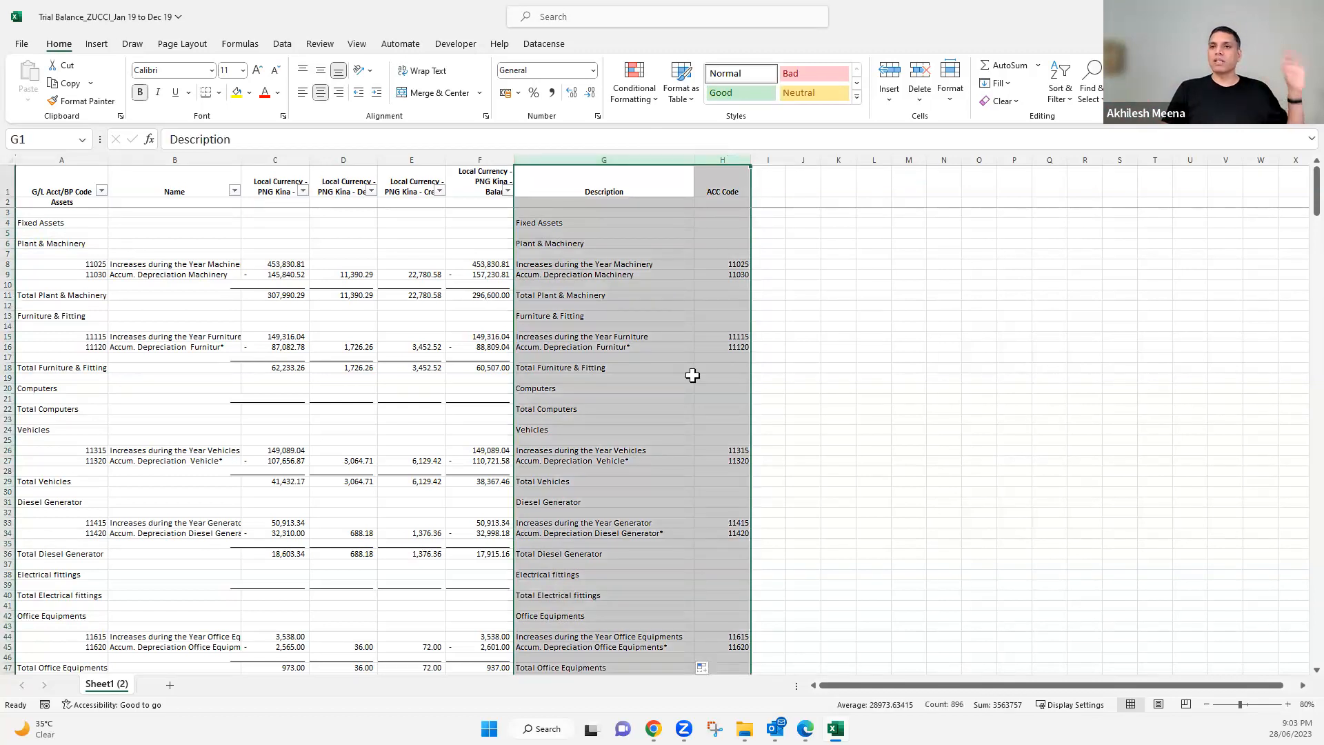
{"action": "left_click_drag", "start_coordinate": [89, 212], "coordinate": [461, 614]}
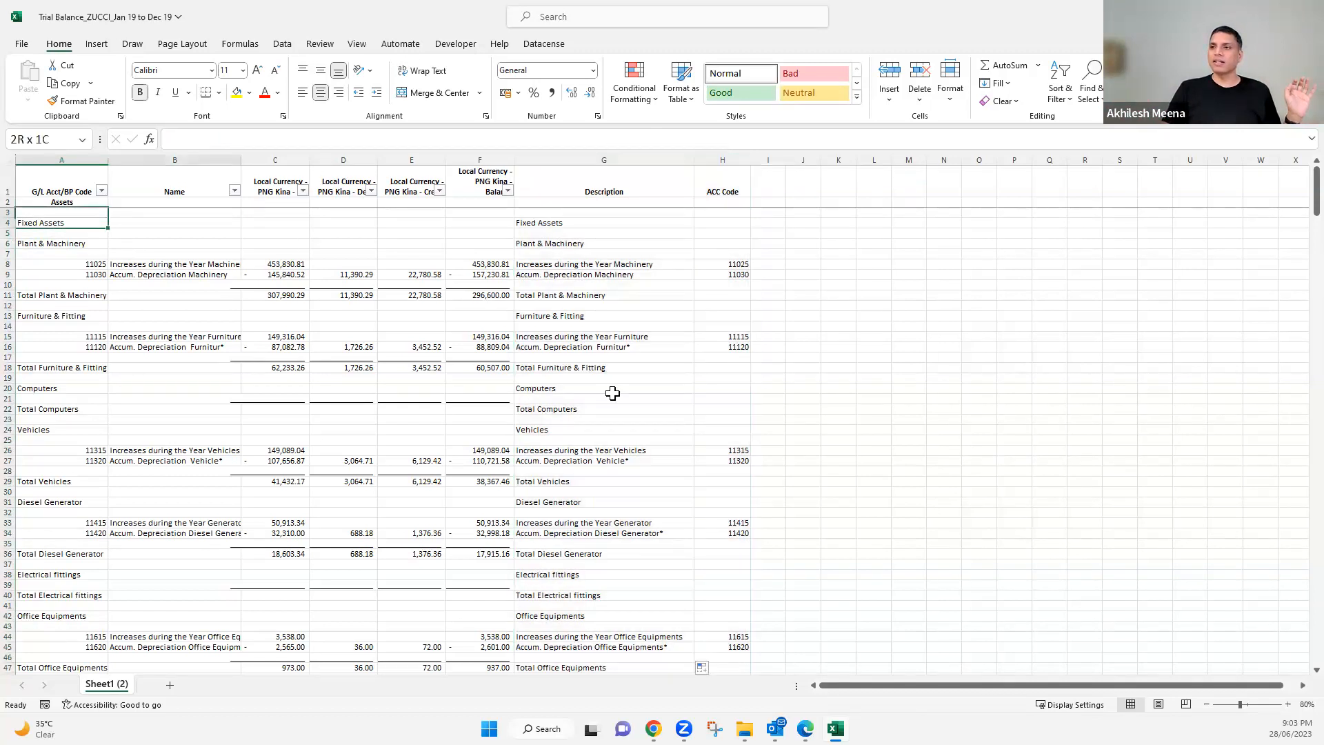
{"action": "left_click", "coordinate": [766, 316]}
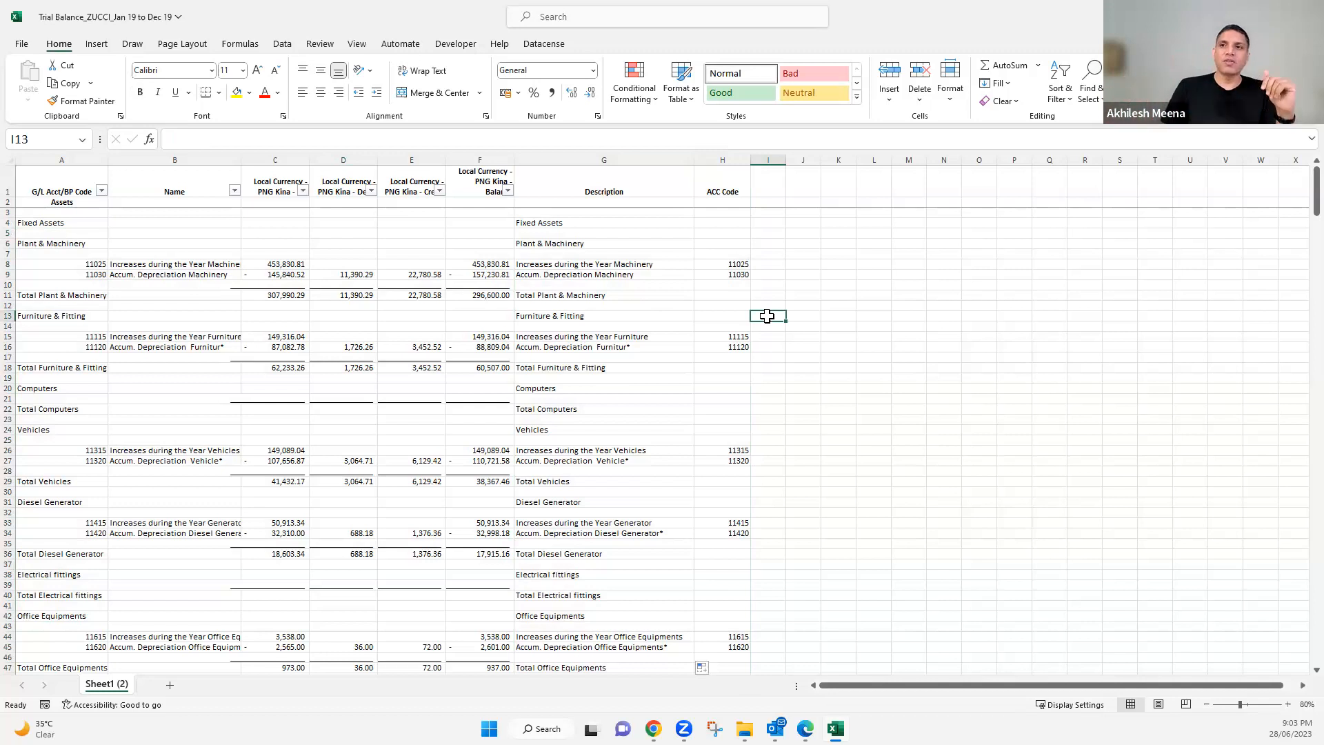
- Review the Name column and the ACC Code header, then save the trial balance workbook and close it
{"action": "left_click", "coordinate": [173, 159]}
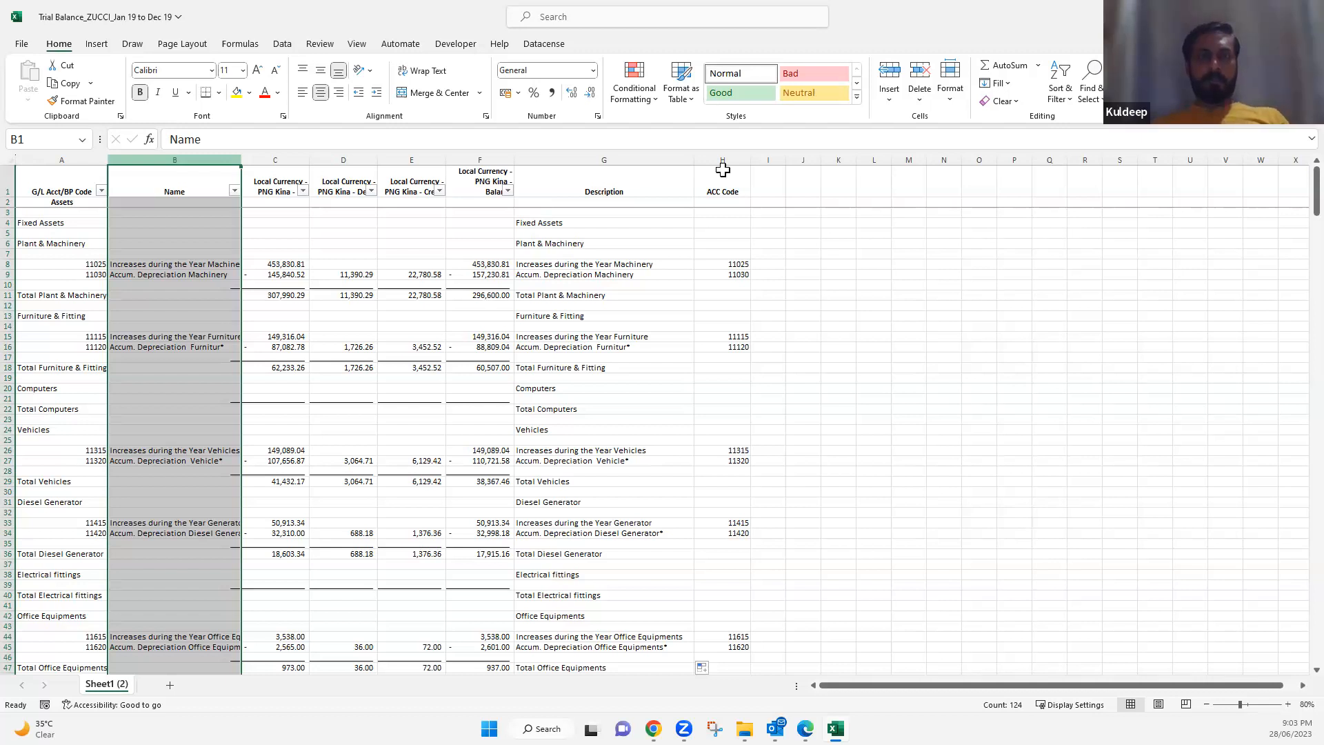
{"action": "left_click", "coordinate": [719, 191]}
{"action": "key", "text": "ctrl+s"}
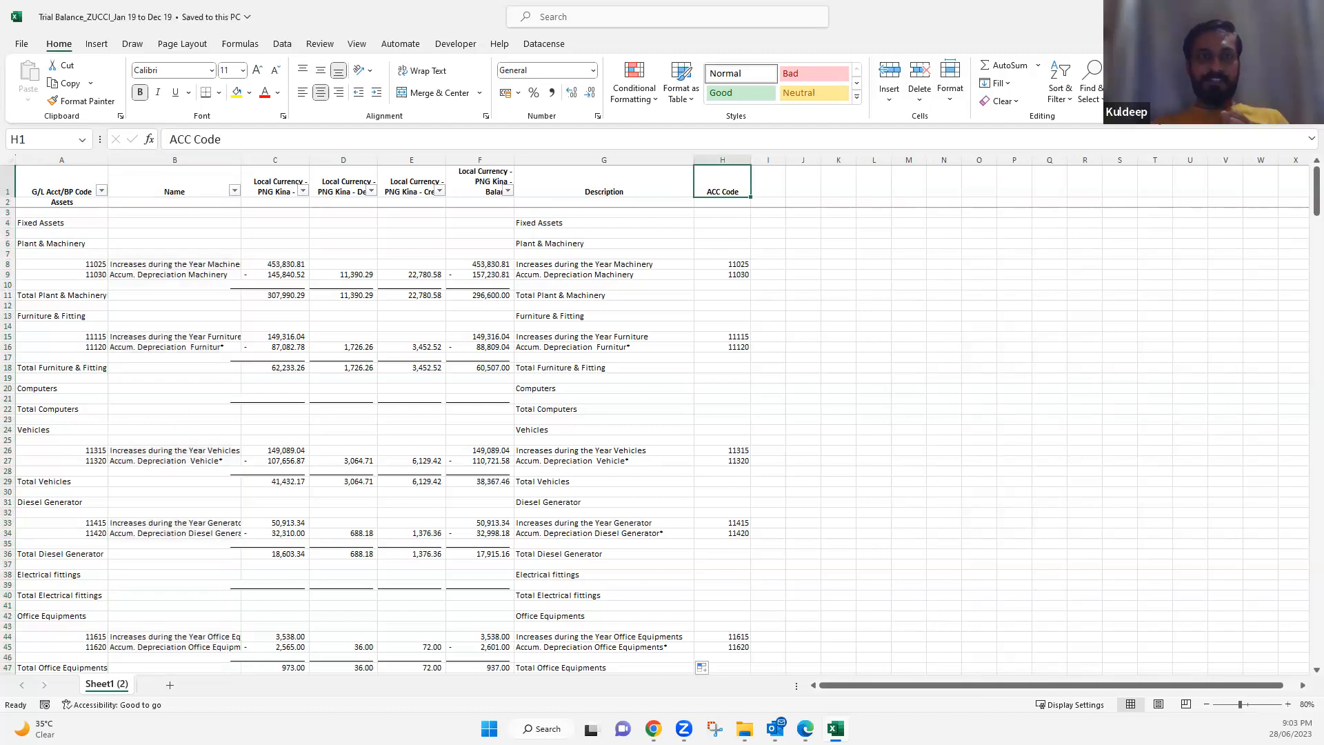
{"action": "key", "text": "alt+F4"}
{"action": "left_click", "coordinate": [218, 145]}
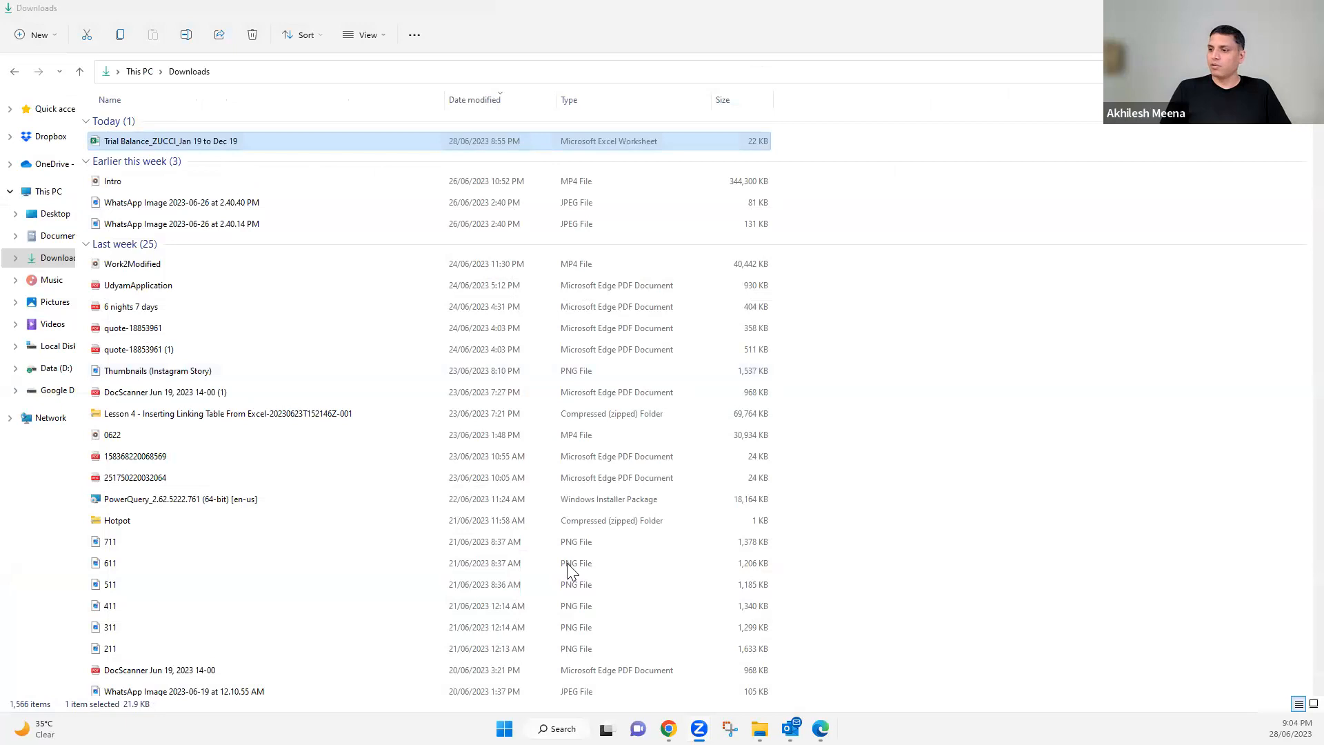
{"action": "left_click", "coordinate": [197, 145]}
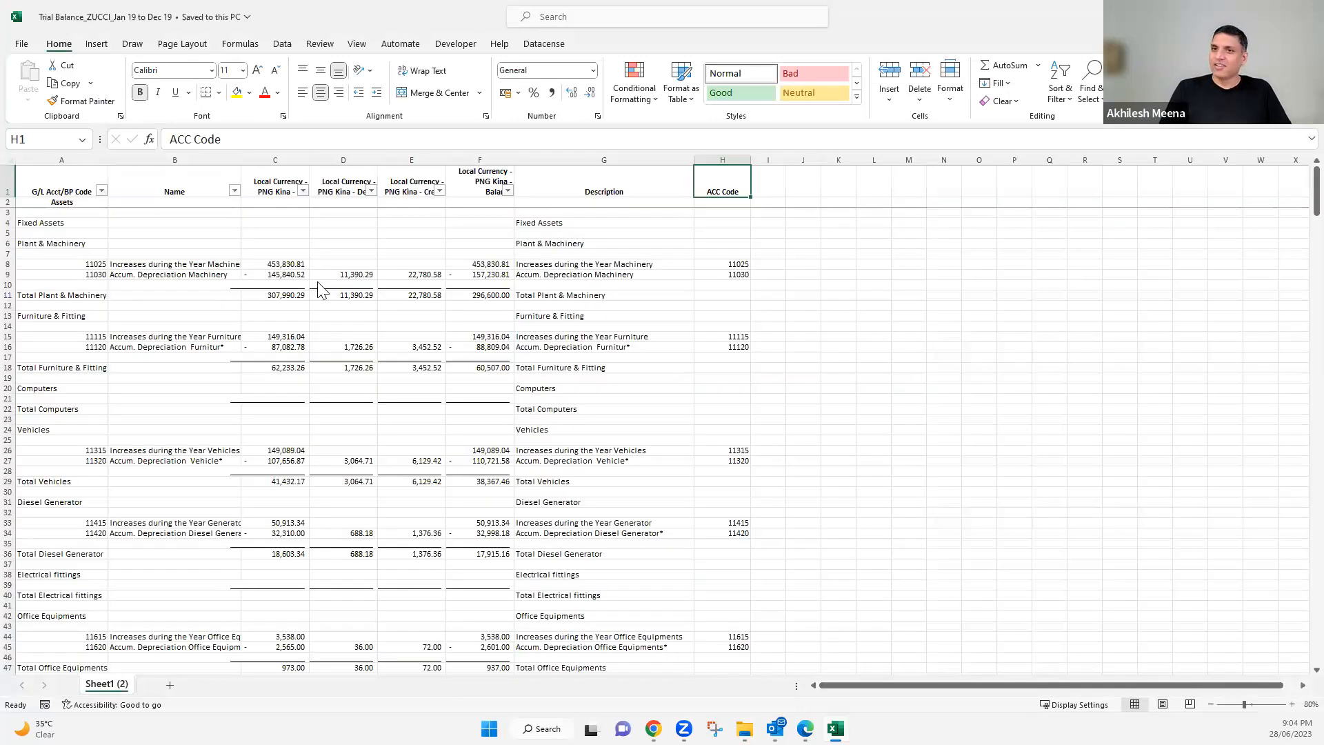
{"action": "key", "text": "alt+F4"}
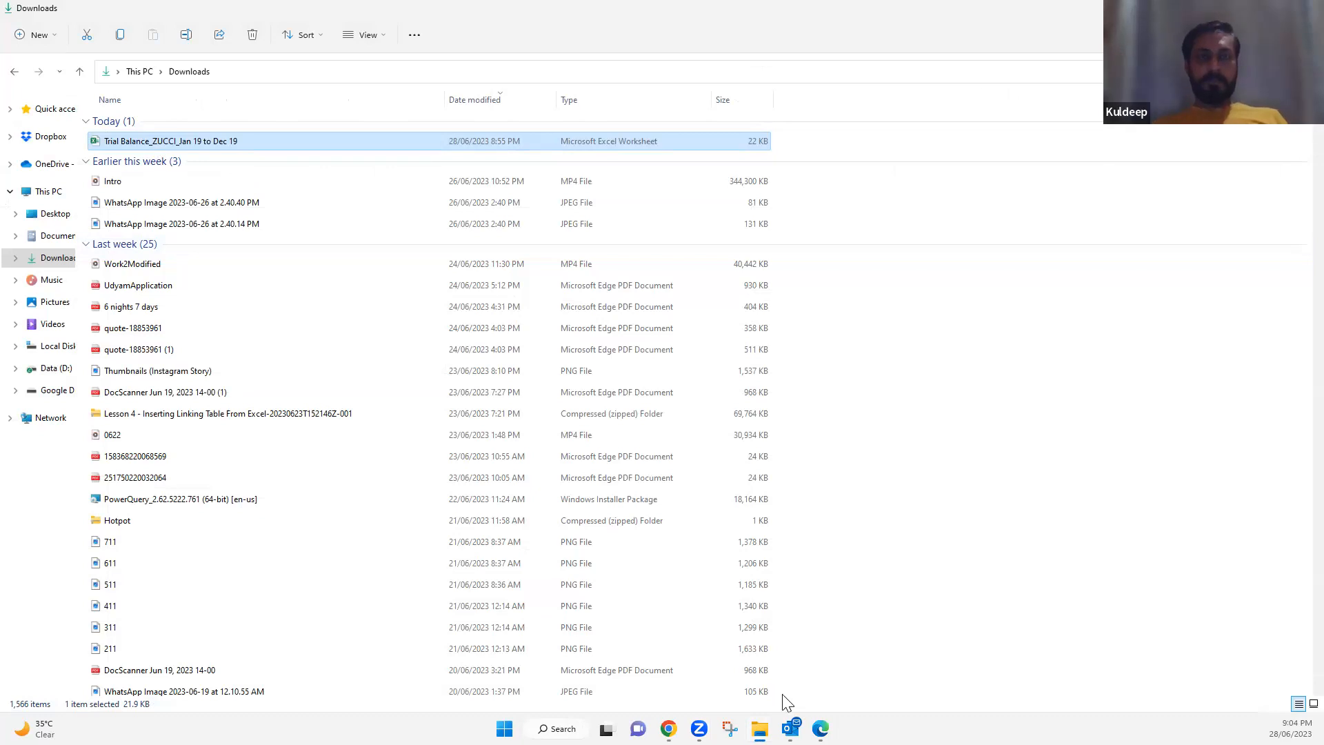
- Try to move the Trial Balance_ZUCCI_Jan 19 to Dec 19 file out of the Downloads window, and minimize that window
{"action": "double_click", "coordinate": [189, 142]}
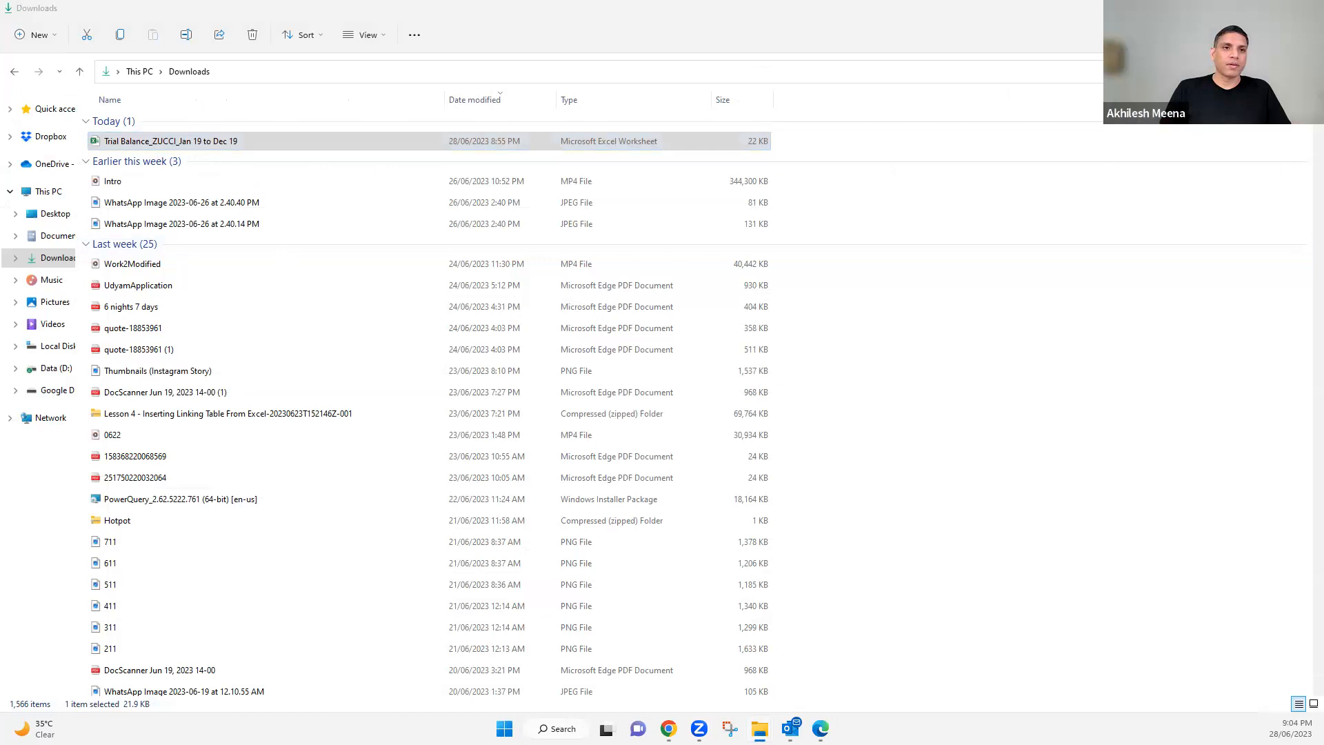
{"action": "left_click_drag", "start_coordinate": [162, 142], "coordinate": [0, 199]}
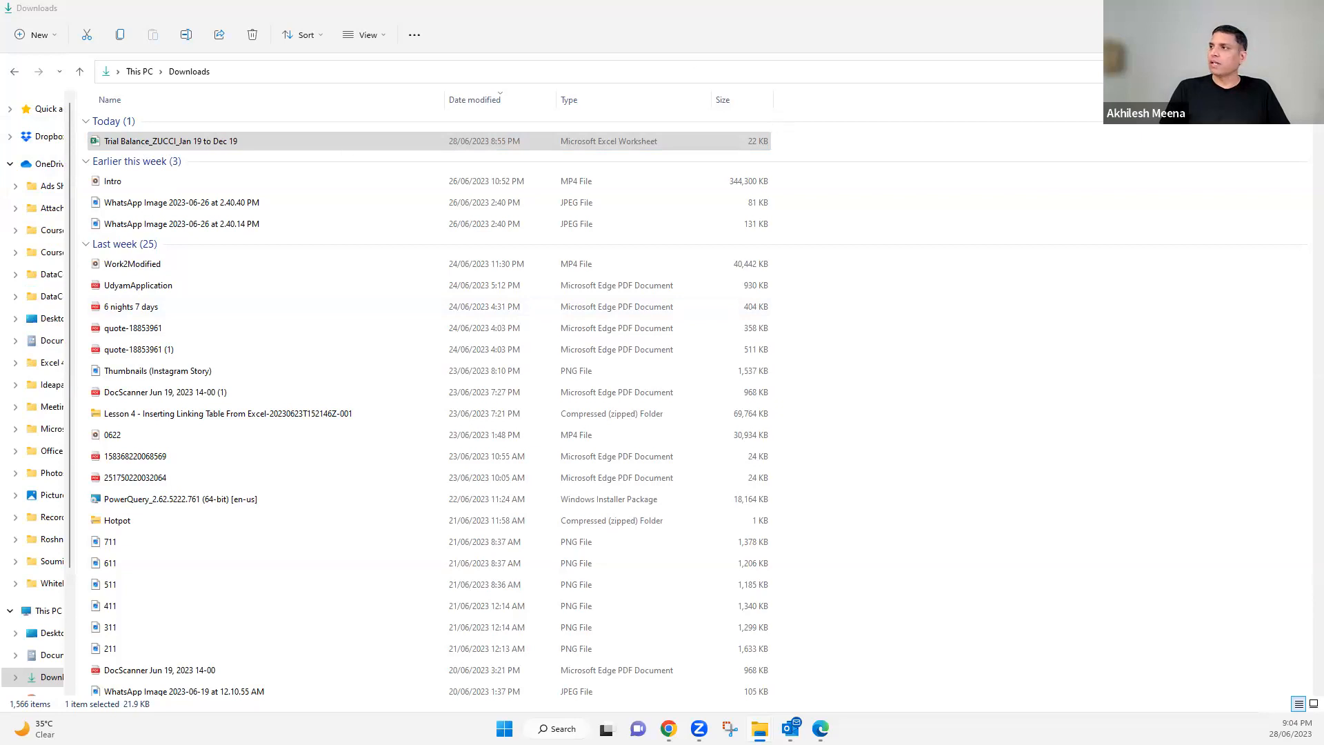
{"action": "left_click", "coordinate": [1244, 8]}
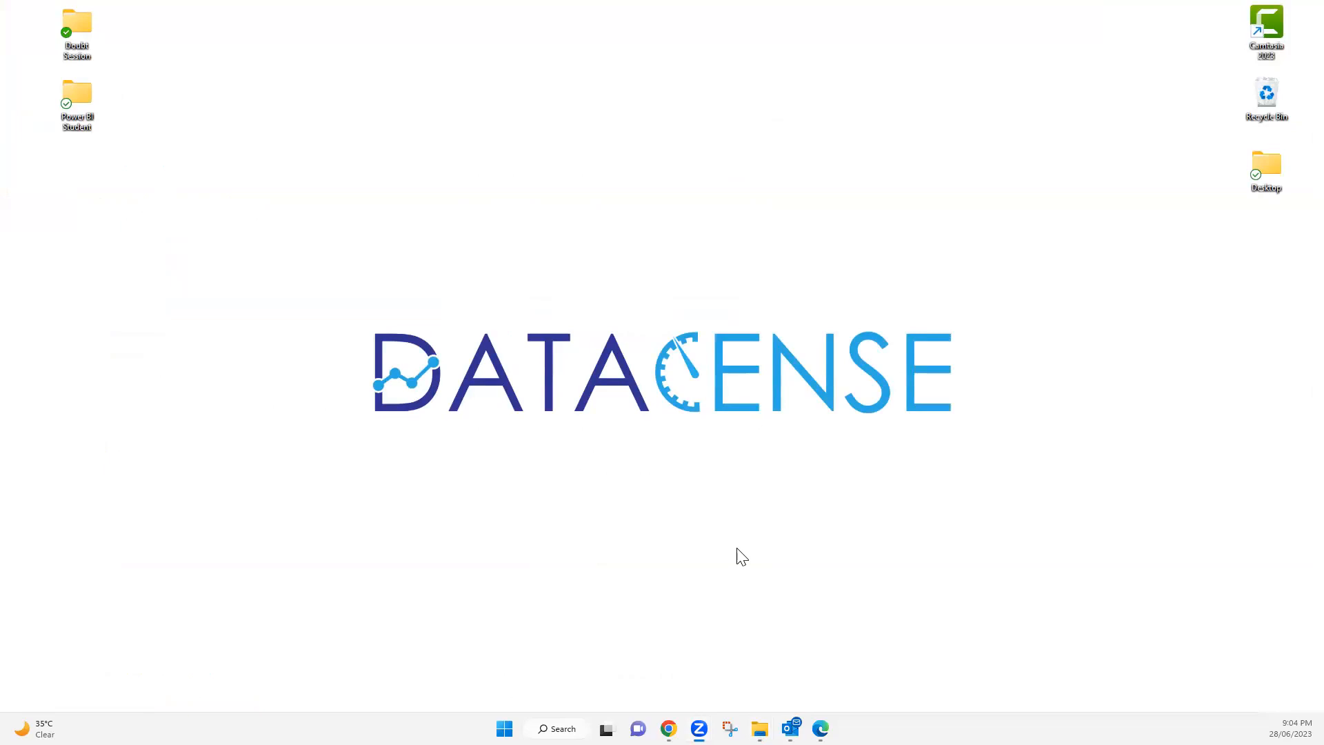
- Open the 15 Map Visuals - P report from the 05 Important Visuals folder inside the desktop's Power BI Student folder
{"action": "double_click", "coordinate": [86, 97]}
{"action": "left_click", "coordinate": [504, 106]}
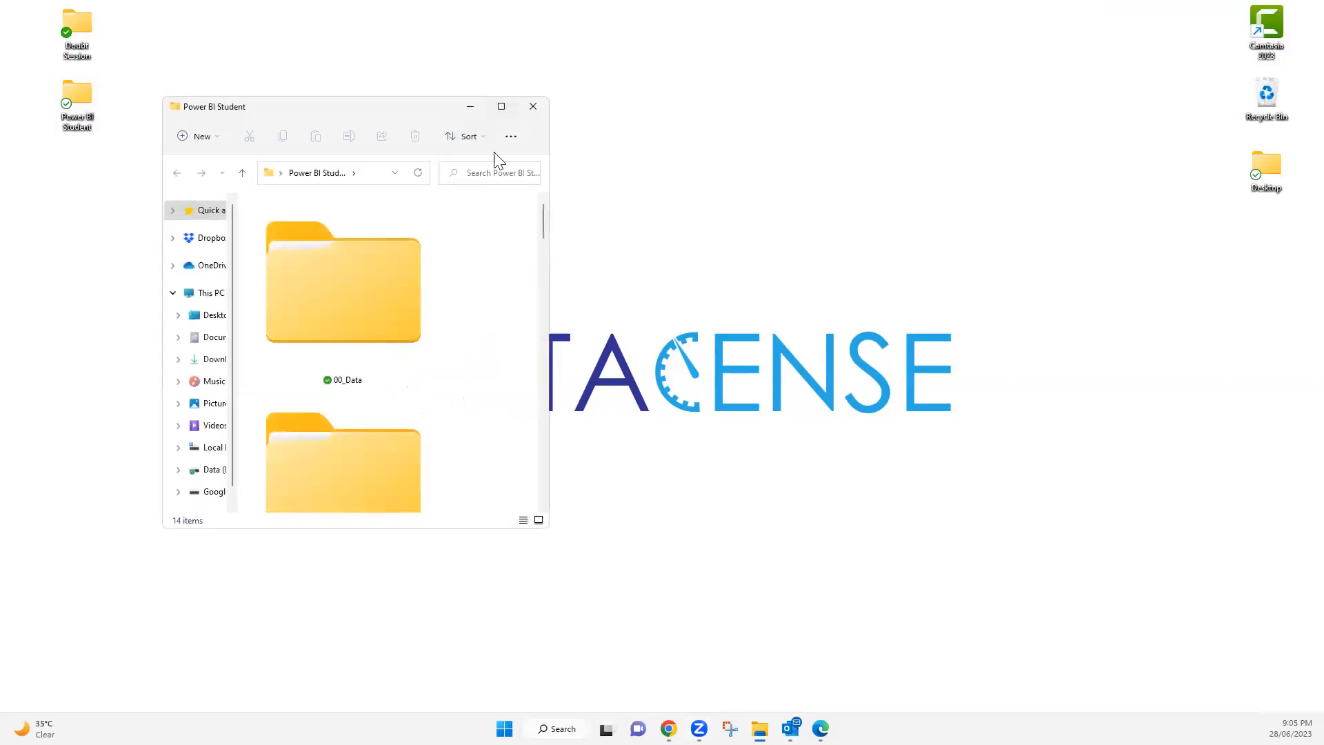
{"action": "left_click", "coordinate": [865, 451]}
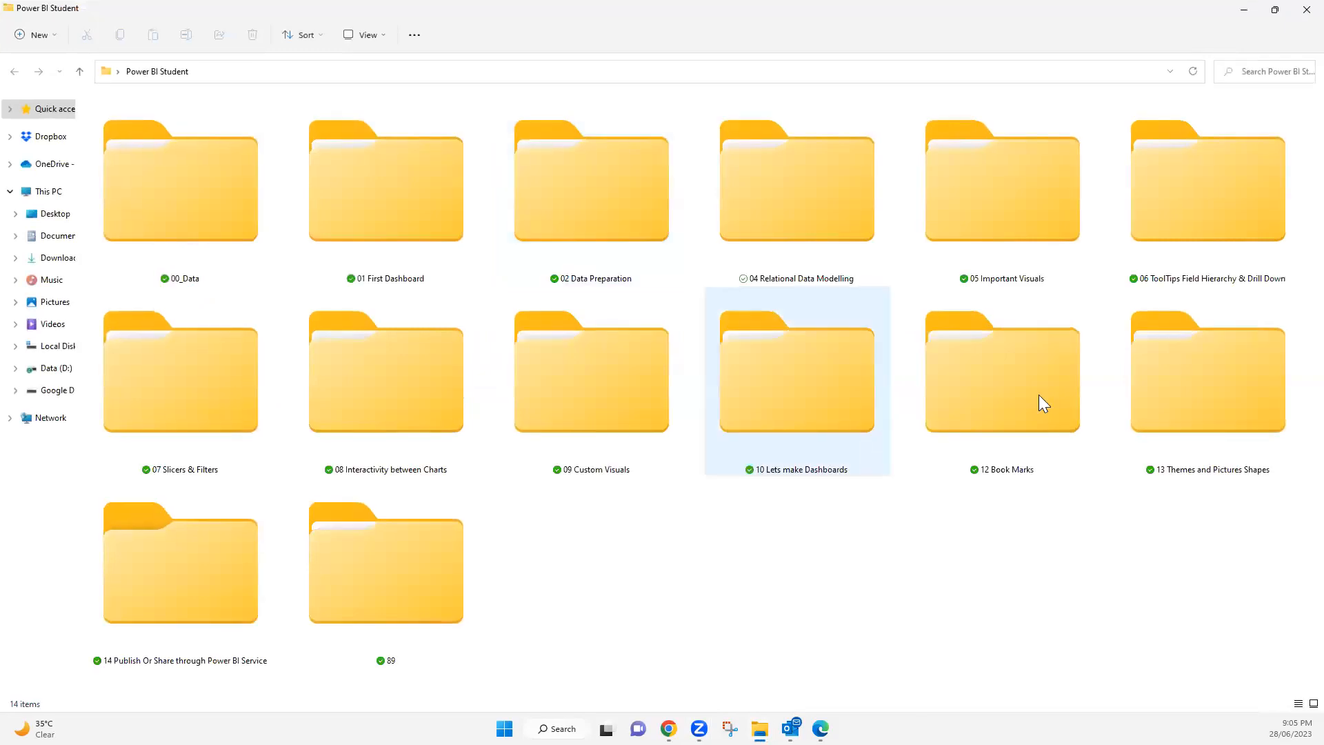
{"action": "left_click", "coordinate": [1181, 348]}
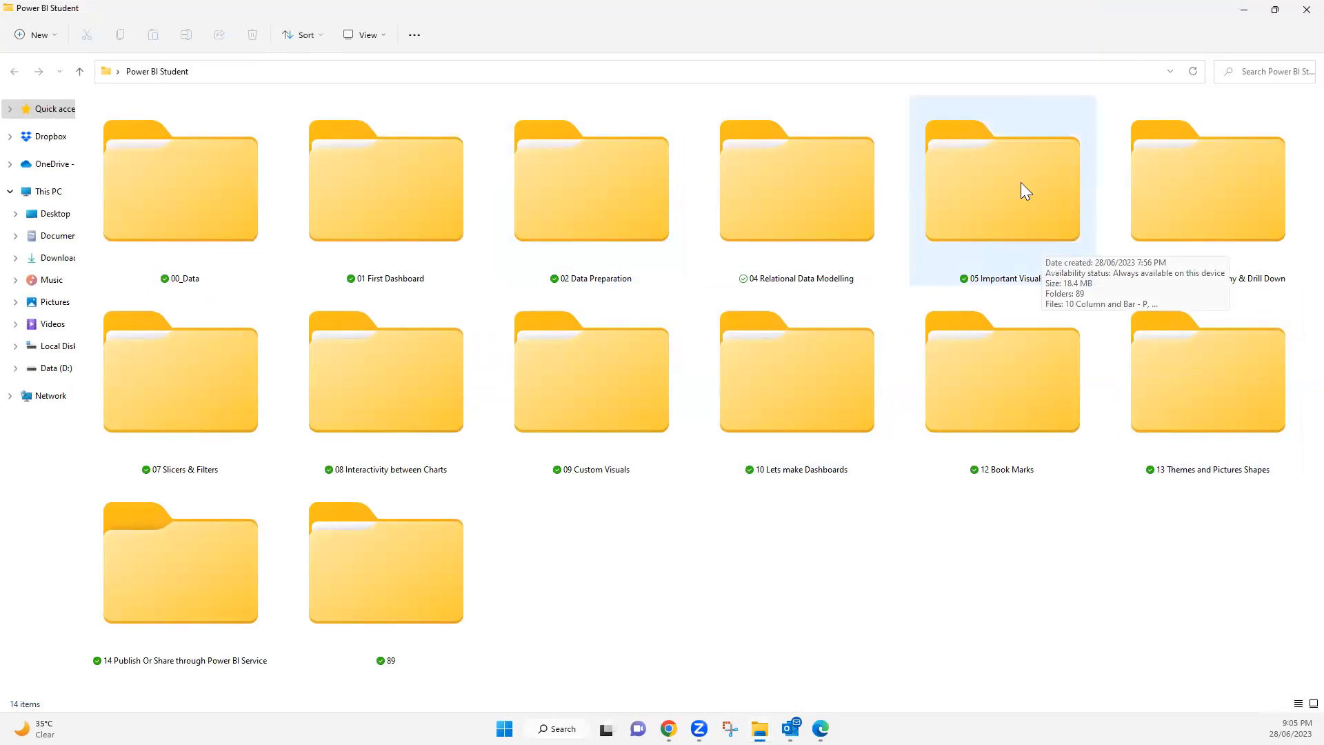
{"action": "left_click", "coordinate": [991, 211]}
{"action": "key", "text": "Return"}
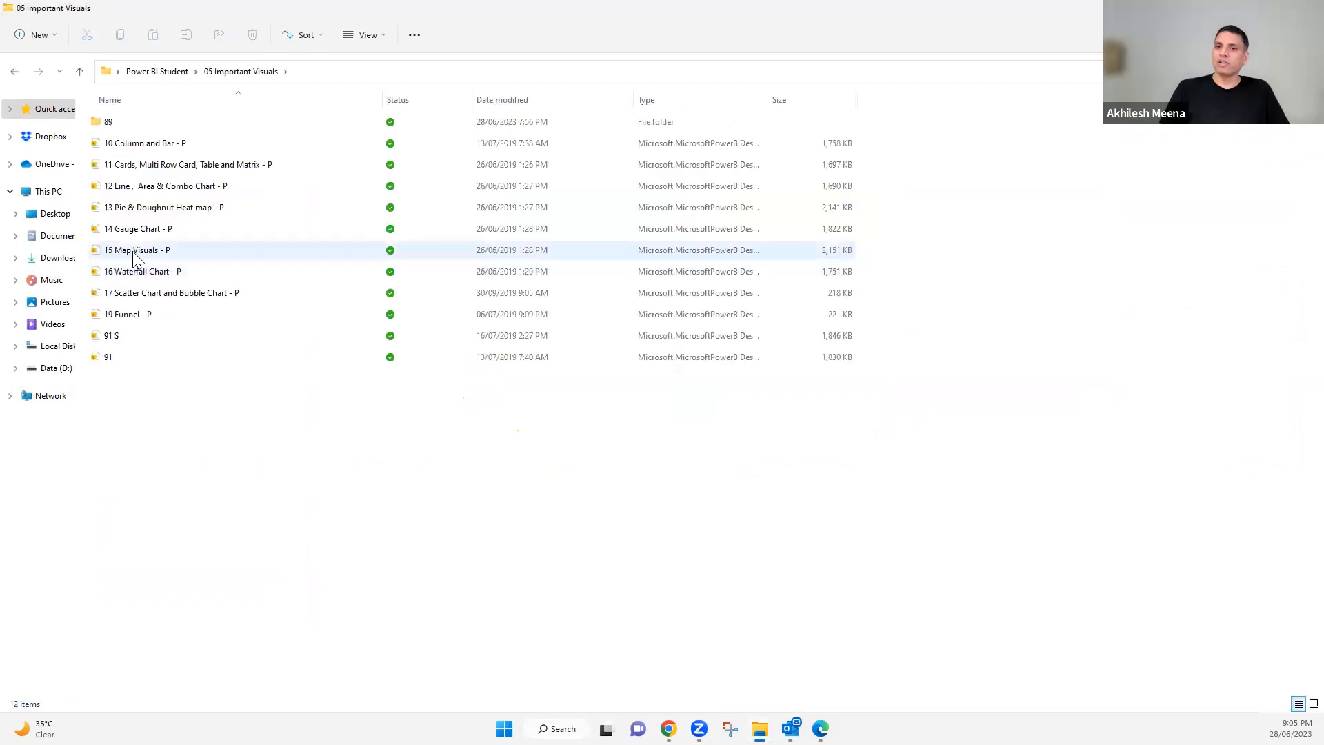
{"action": "double_click", "coordinate": [133, 253]}
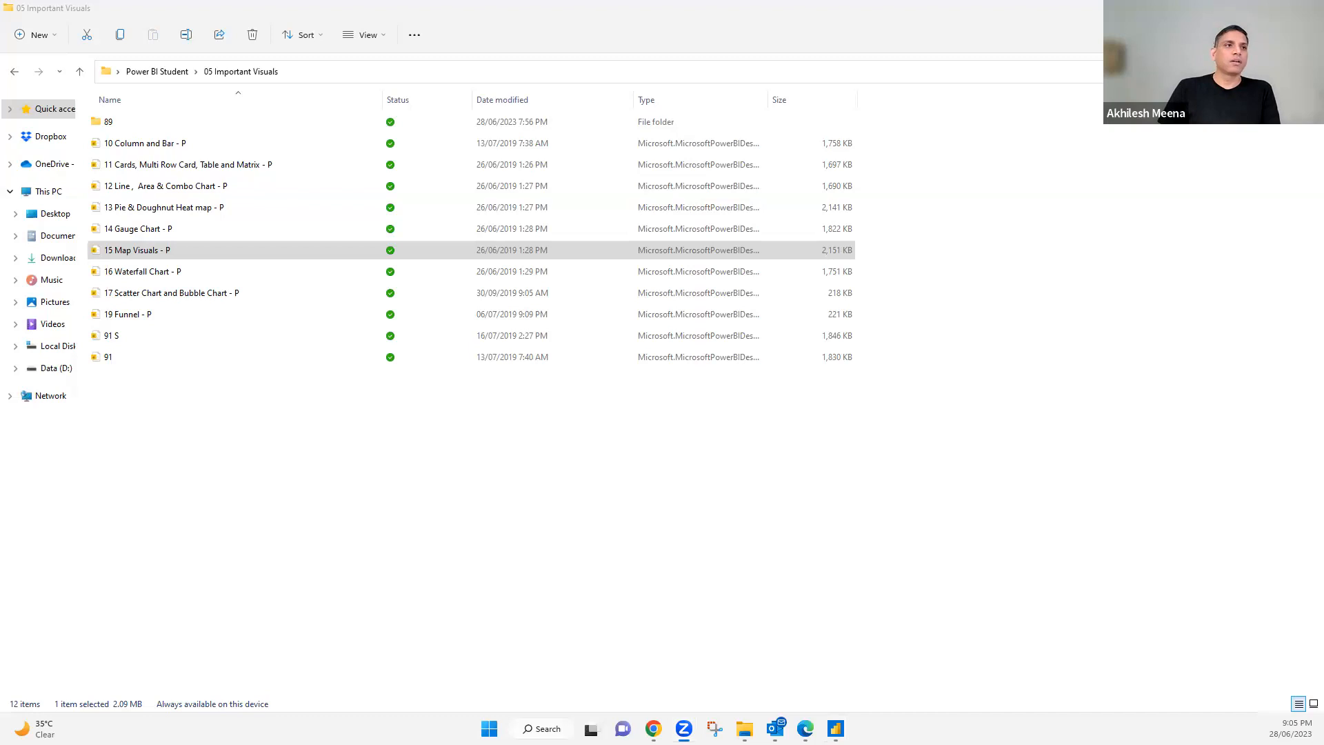
- Move the 15 Map Visuals - P report window fully onto the screen and maximize it
{"action": "left_click_drag", "start_coordinate": [0, 41], "coordinate": [297, 32]}
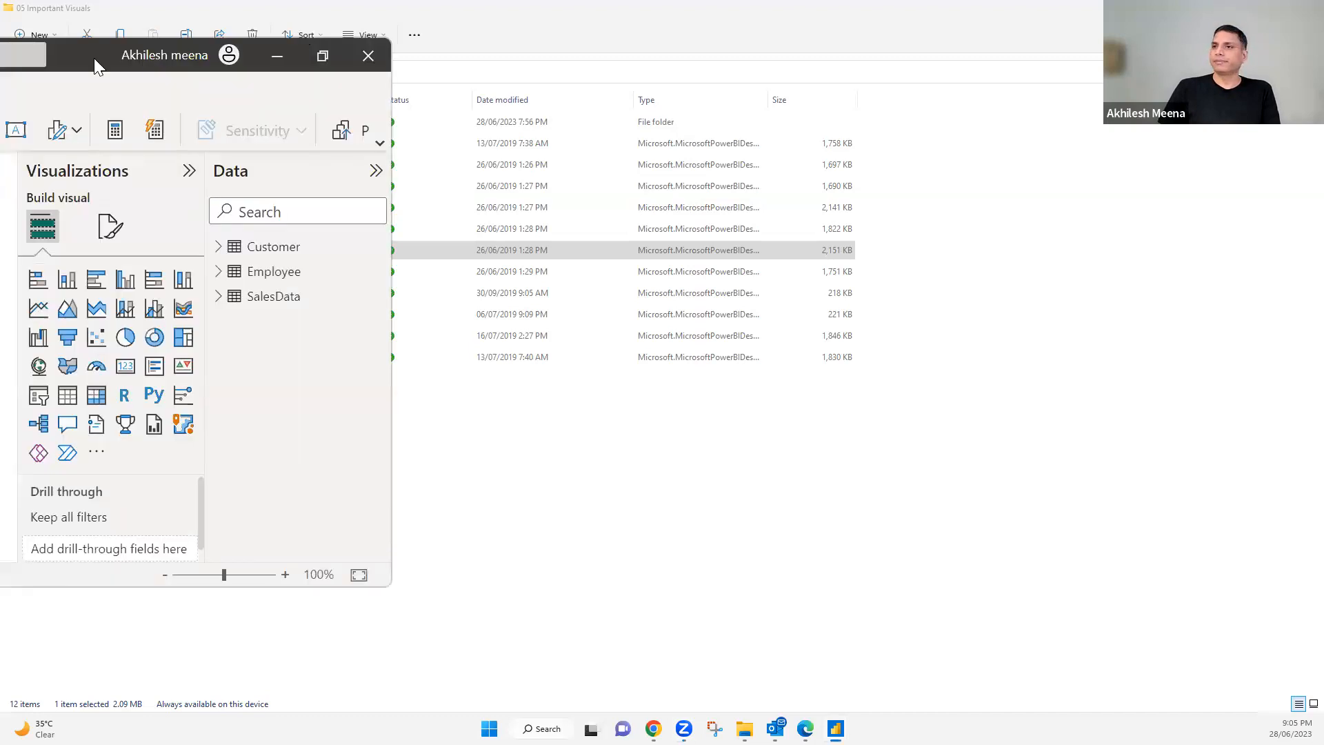
{"action": "left_click_drag", "start_coordinate": [93, 58], "coordinate": [826, 72]}
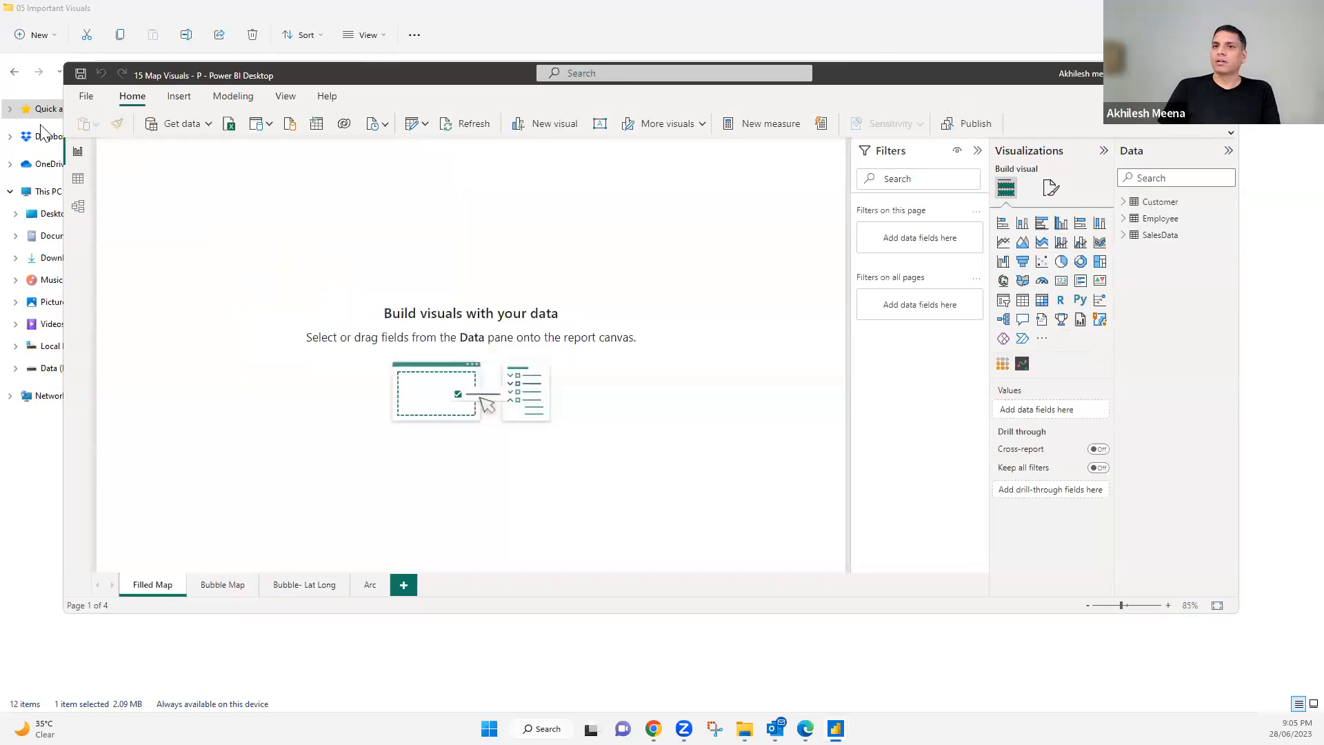
{"action": "key", "text": "super+Up"}
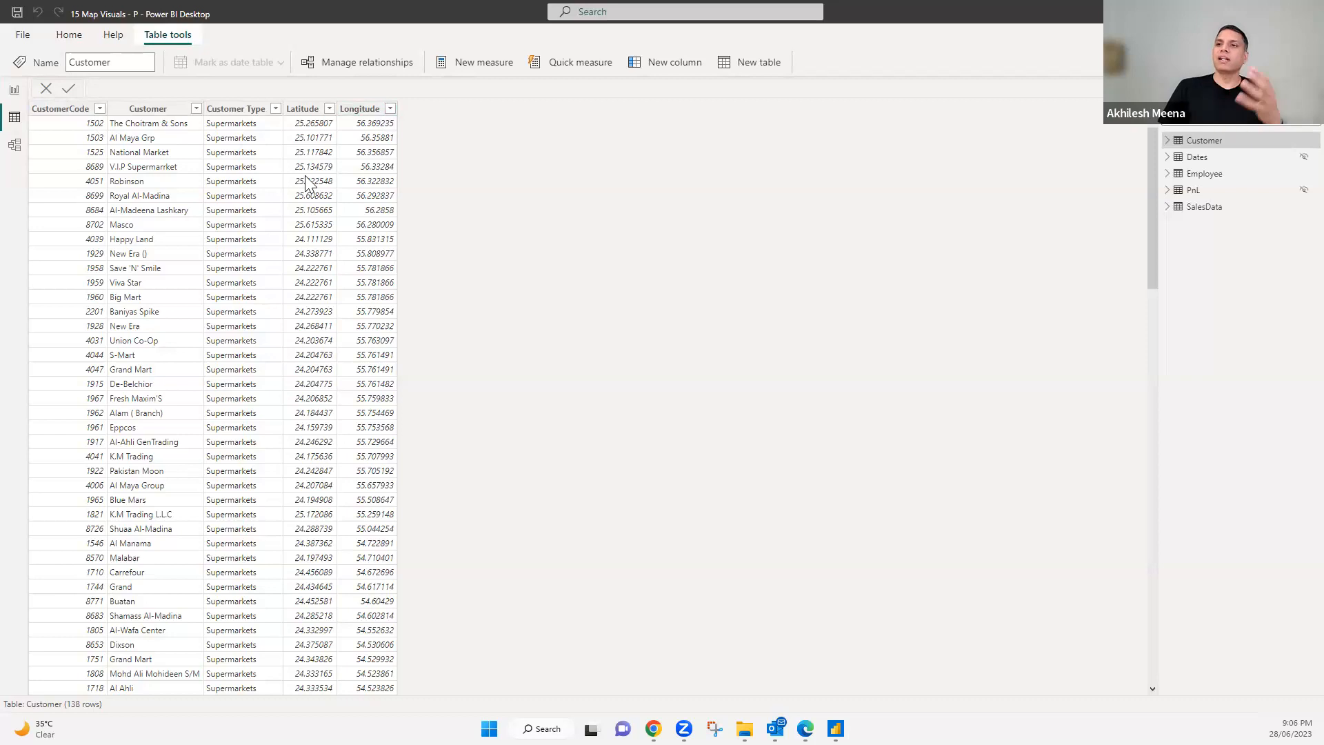
- Add a Map visual to the Filled Map page of the report and enlarge it to fill the page
{"action": "left_click", "coordinate": [13, 90]}
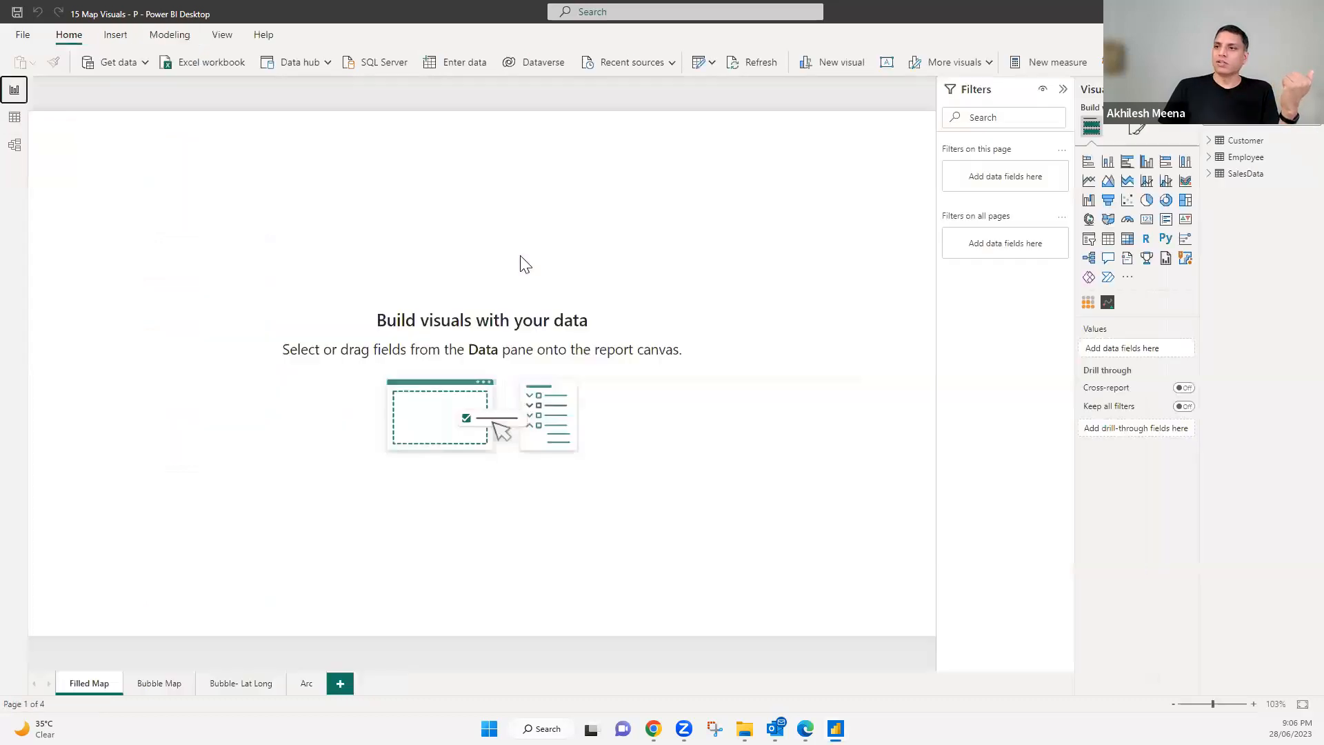
{"action": "left_click", "coordinate": [1089, 220]}
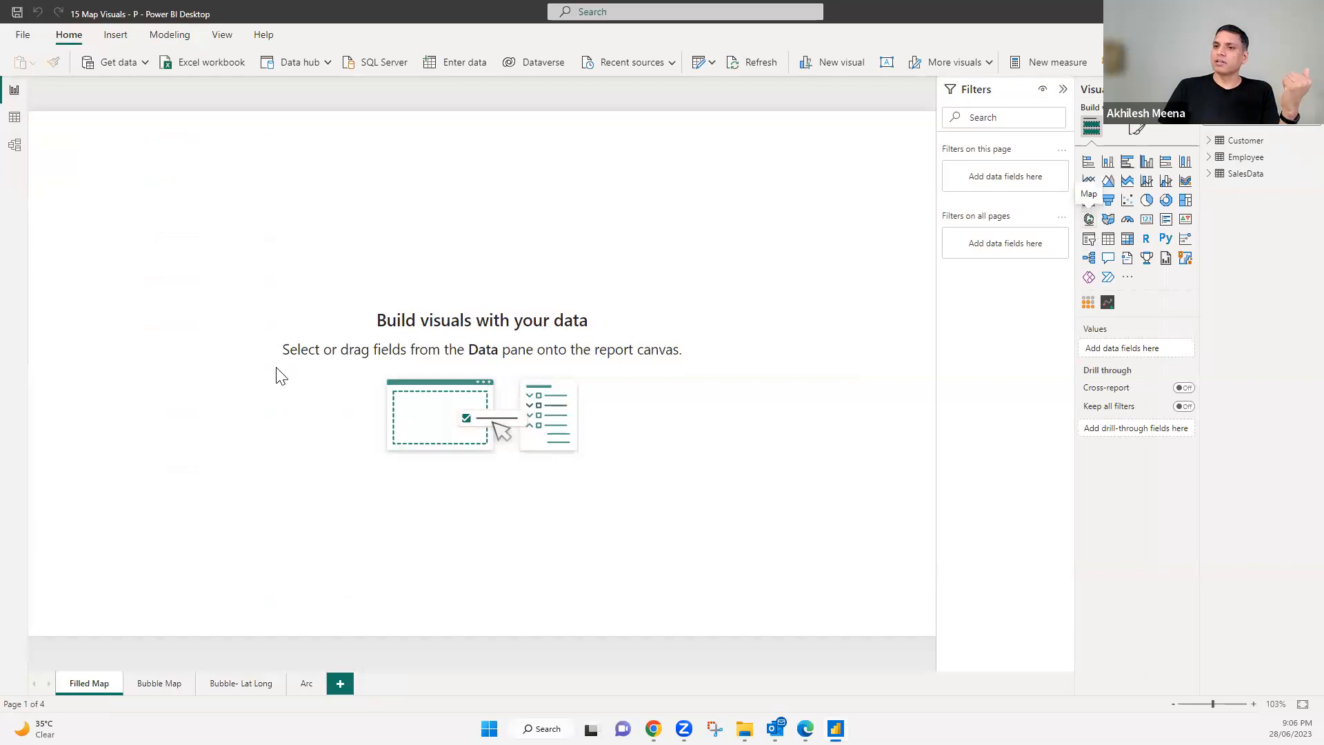
{"action": "left_click_drag", "start_coordinate": [252, 346], "coordinate": [1011, 629]}
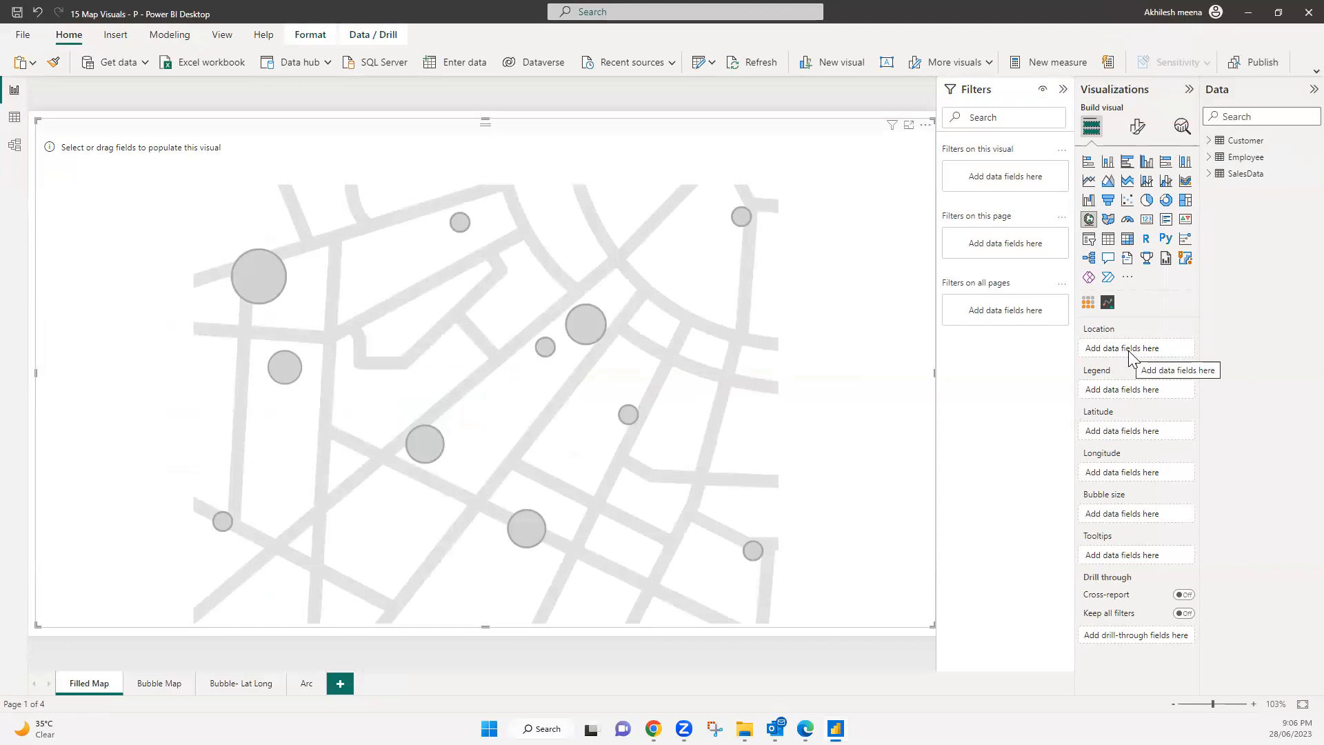
- Assign the Customer table's Latitude and Longitude fields to the map's Latitude and Longitude roles
{"action": "left_click", "coordinate": [1209, 142]}
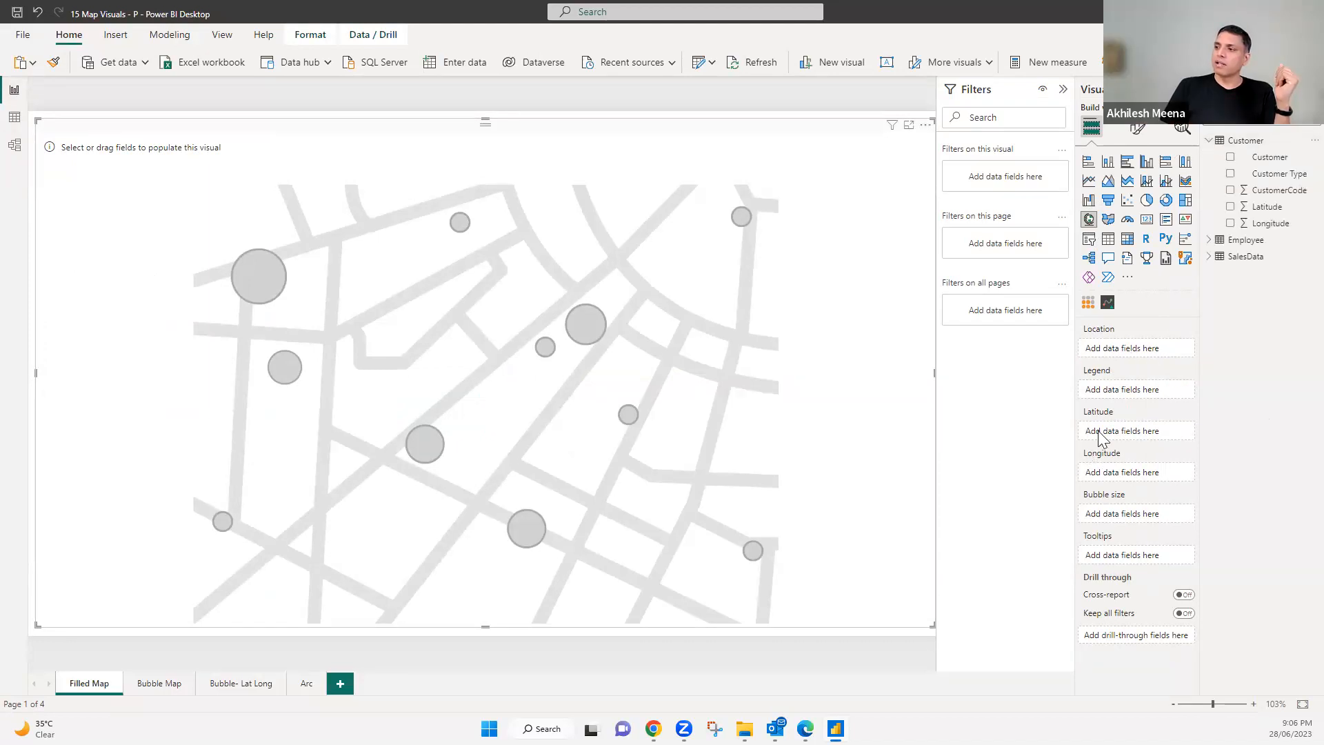
{"action": "left_click_drag", "start_coordinate": [1265, 207], "coordinate": [1136, 441]}
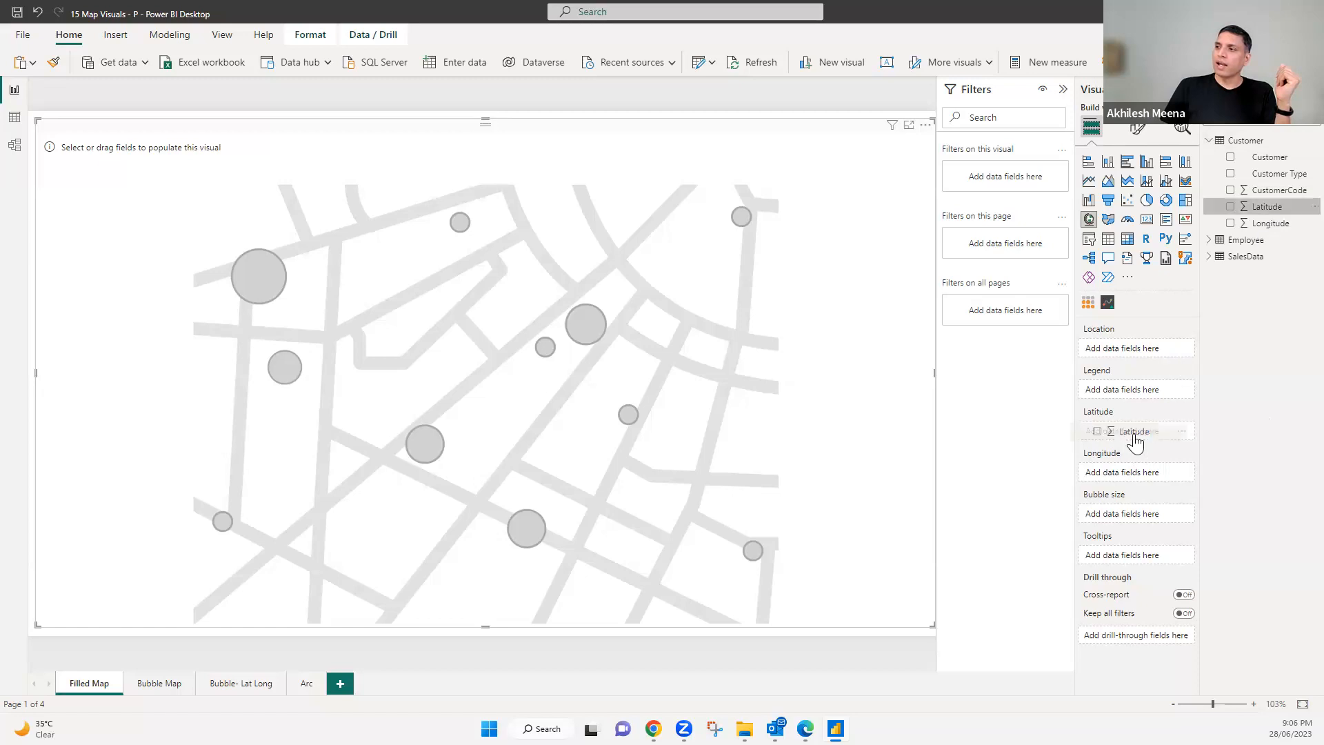
{"action": "left_click_drag", "start_coordinate": [1271, 222], "coordinate": [1145, 483]}
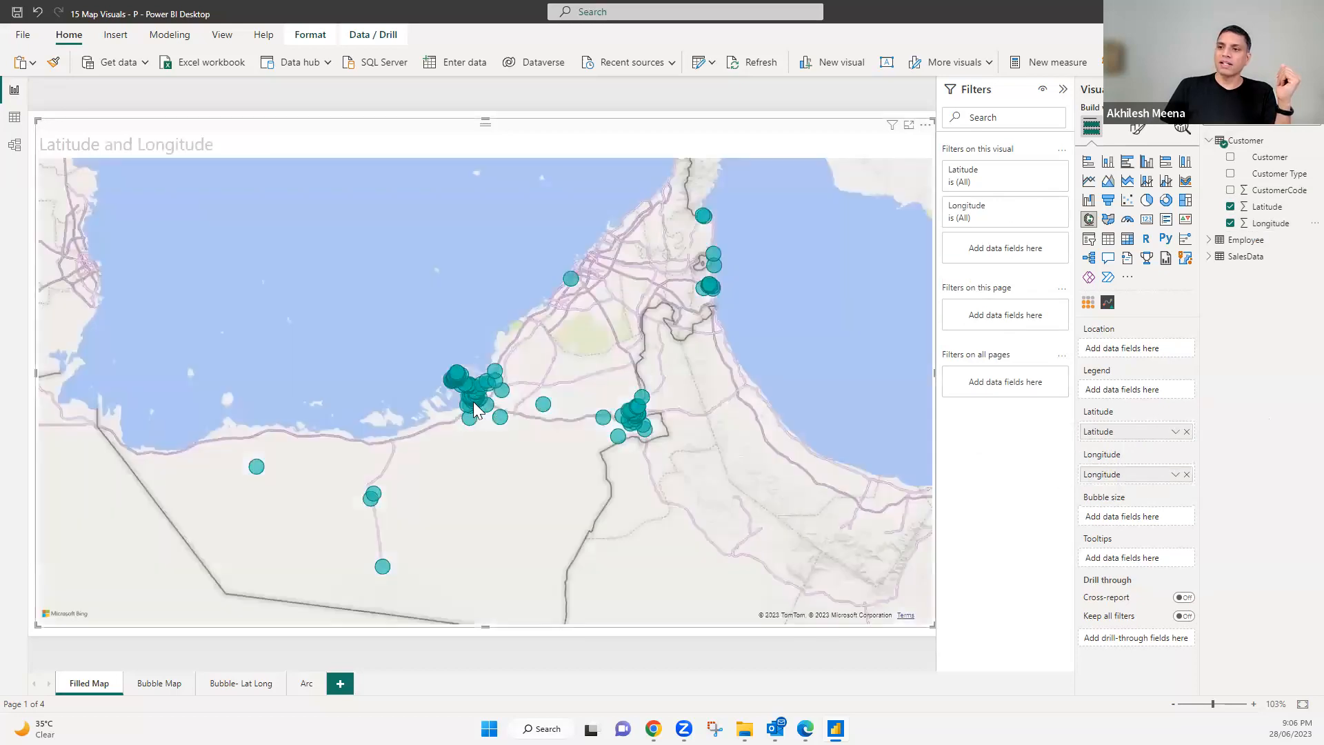
- Examine the customer locations around Abu Dhabi at street level, including one bubble's coordinates
{"action": "scroll", "coordinate": [489, 424], "scroll_direction": "up", "scroll_amount": 5}
{"action": "scroll", "coordinate": [498, 429], "scroll_direction": "up", "scroll_amount": 3}
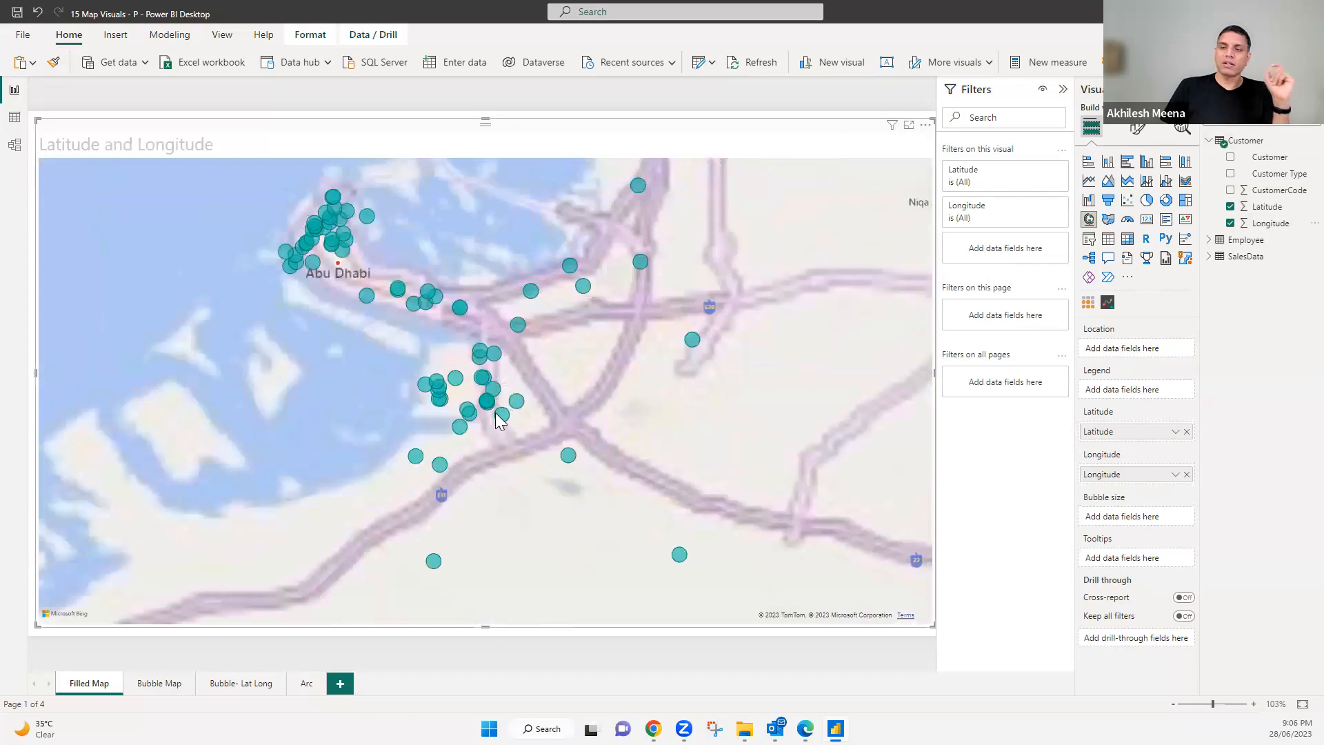
{"action": "scroll", "coordinate": [495, 414], "scroll_direction": "up", "scroll_amount": 3}
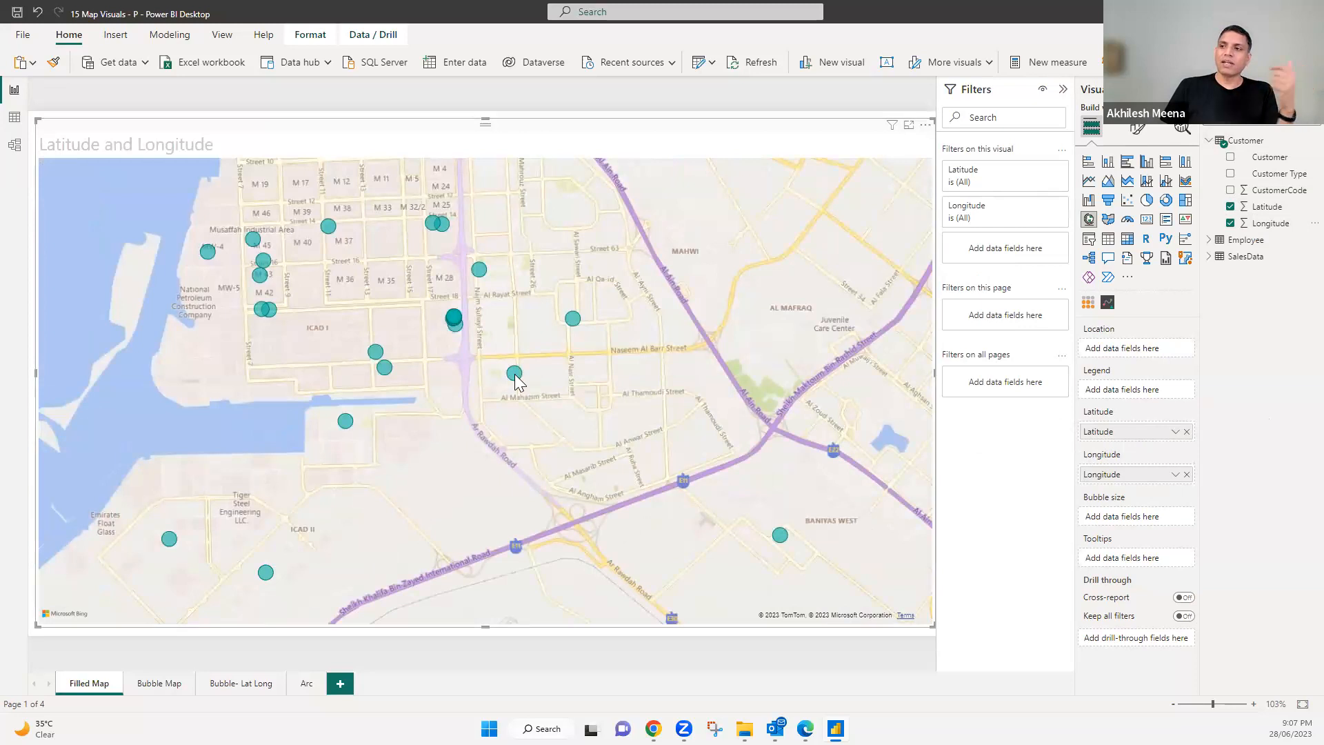
{"action": "mouse_move", "coordinate": [516, 376]}
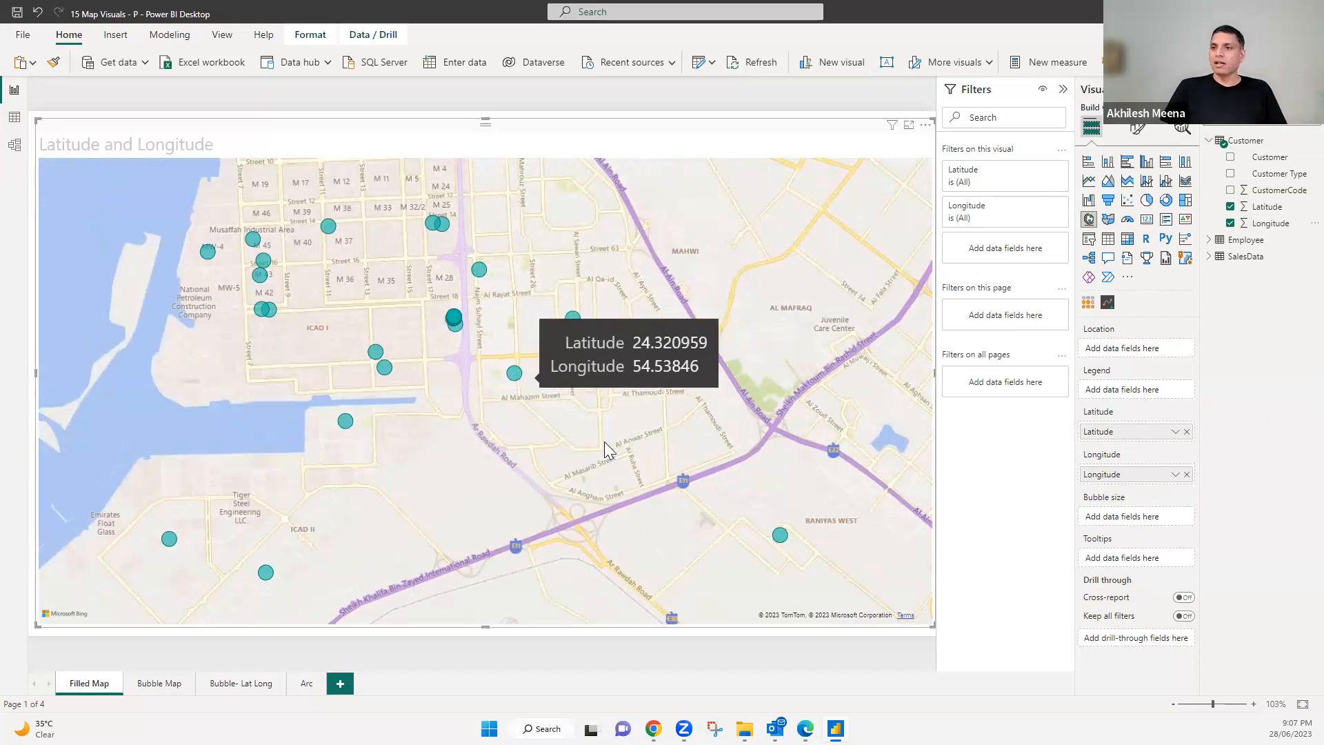
{"action": "scroll", "coordinate": [604, 441], "scroll_direction": "down", "scroll_amount": 2}
{"action": "scroll", "coordinate": [609, 498], "scroll_direction": "down", "scroll_amount": 2}
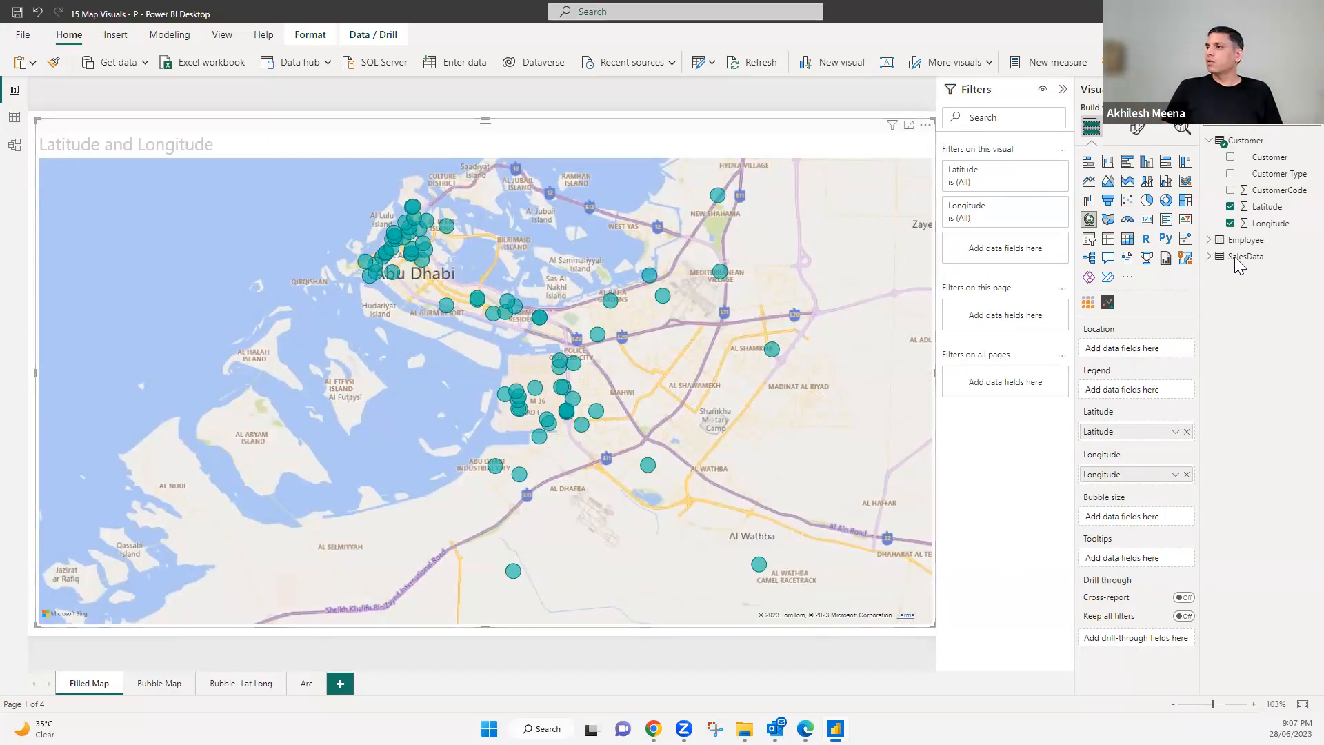
- Add the Customer field to the map's tooltips, check it on a bubble east of Abu Dhabi, and deselect the visual
{"action": "left_click_drag", "start_coordinate": [1270, 160], "coordinate": [1153, 576]}
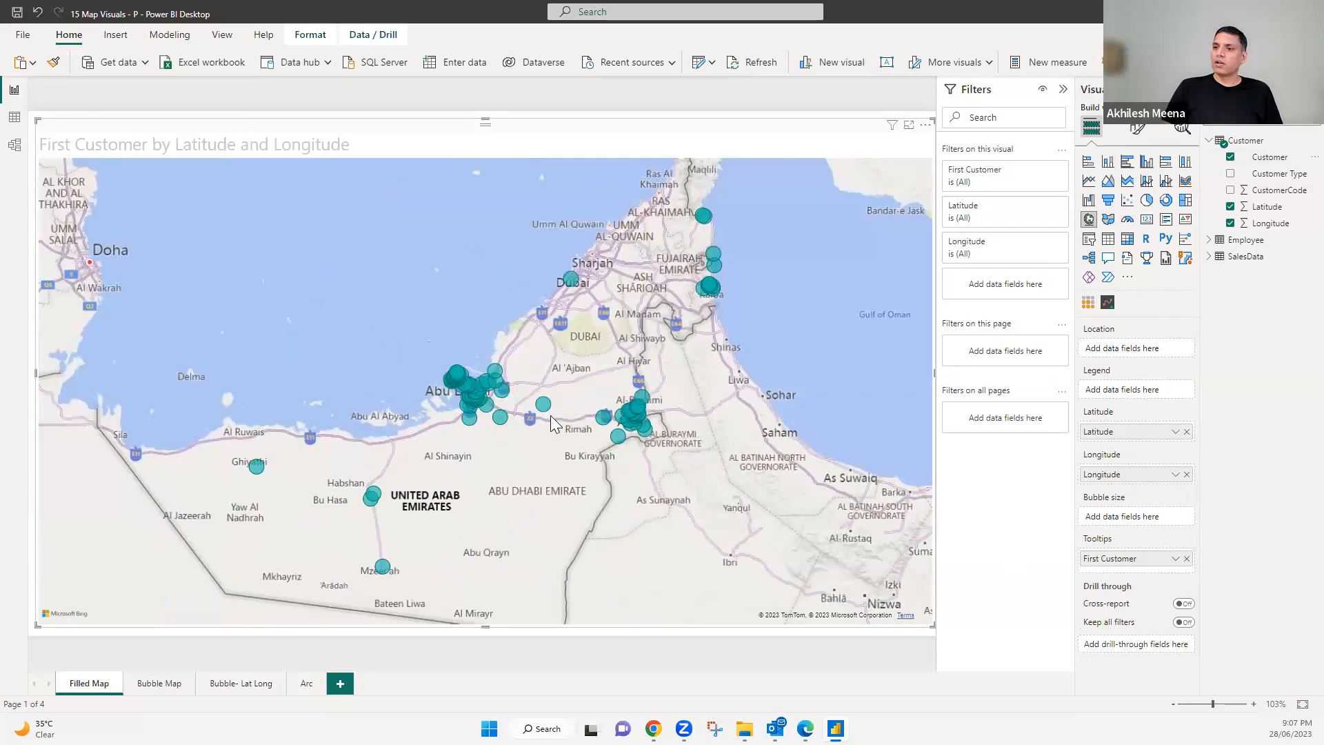
{"action": "mouse_move", "coordinate": [548, 411]}
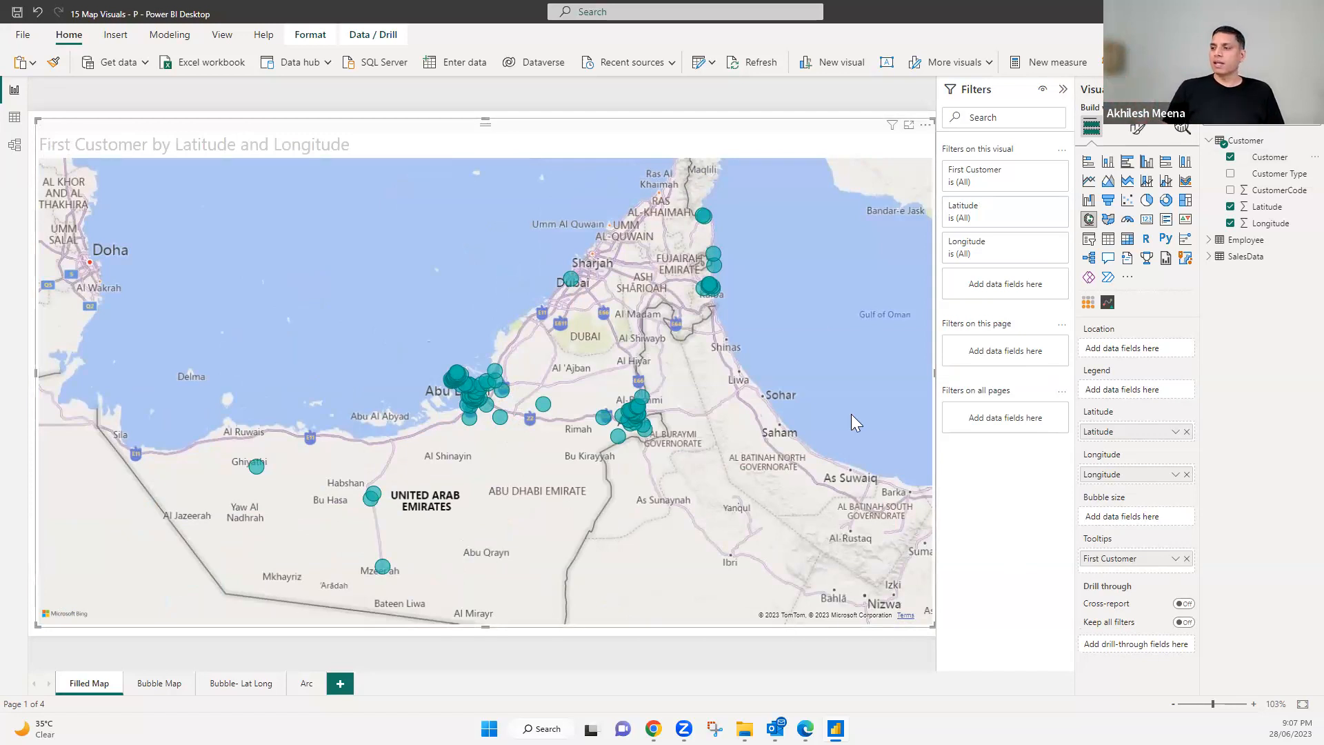
{"action": "left_click", "coordinate": [38, 116]}
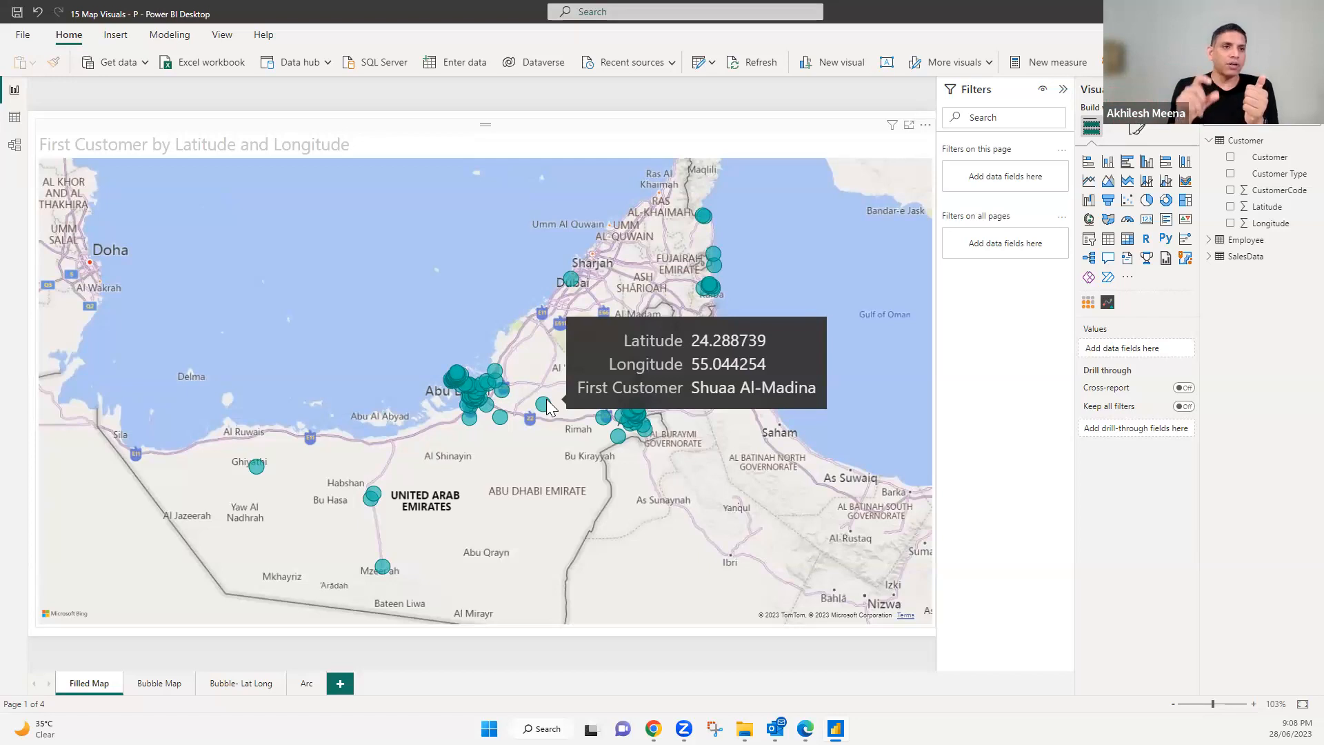
{"action": "left_click", "coordinate": [865, 293]}
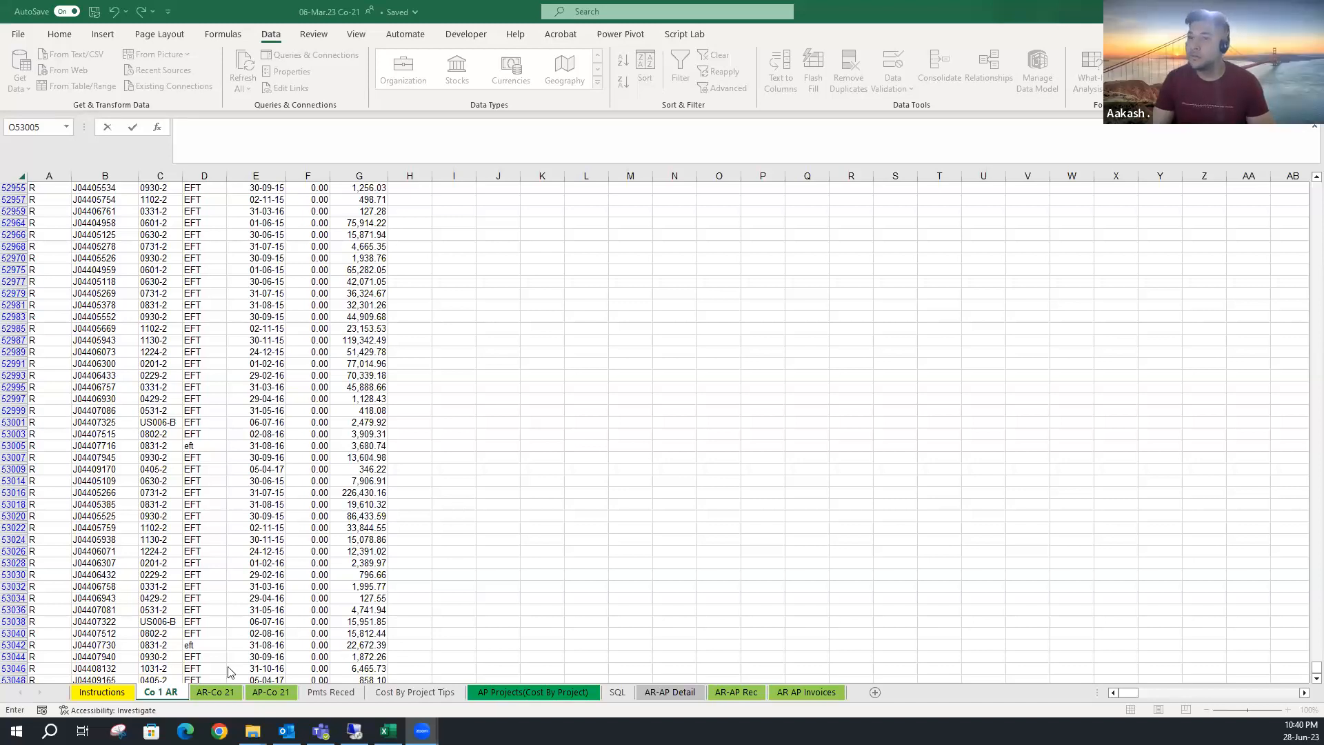
- Review the AP-Co 21 sheet of the 06-Mar.23 Co-21 Excel workbook, then reveal the June-23 folder behind it
{"action": "left_click", "coordinate": [168, 691]}
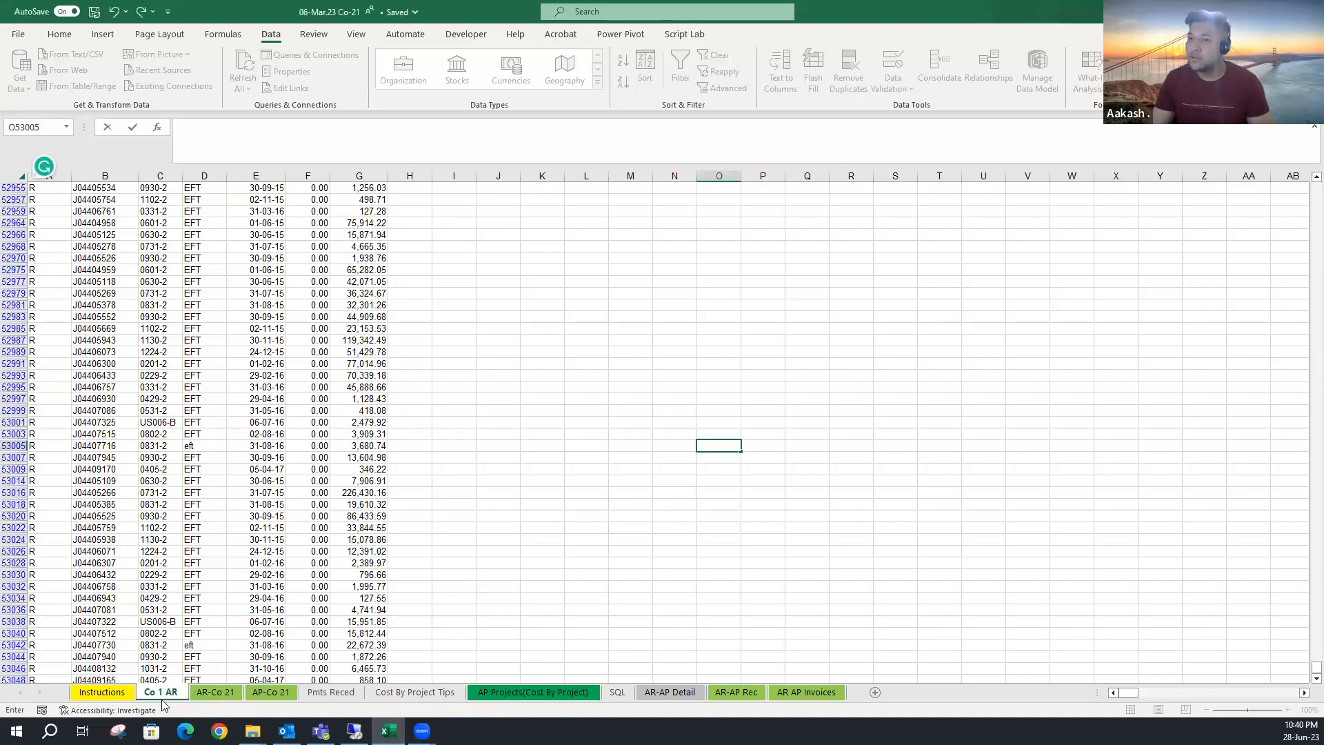
{"action": "left_click", "coordinate": [271, 695]}
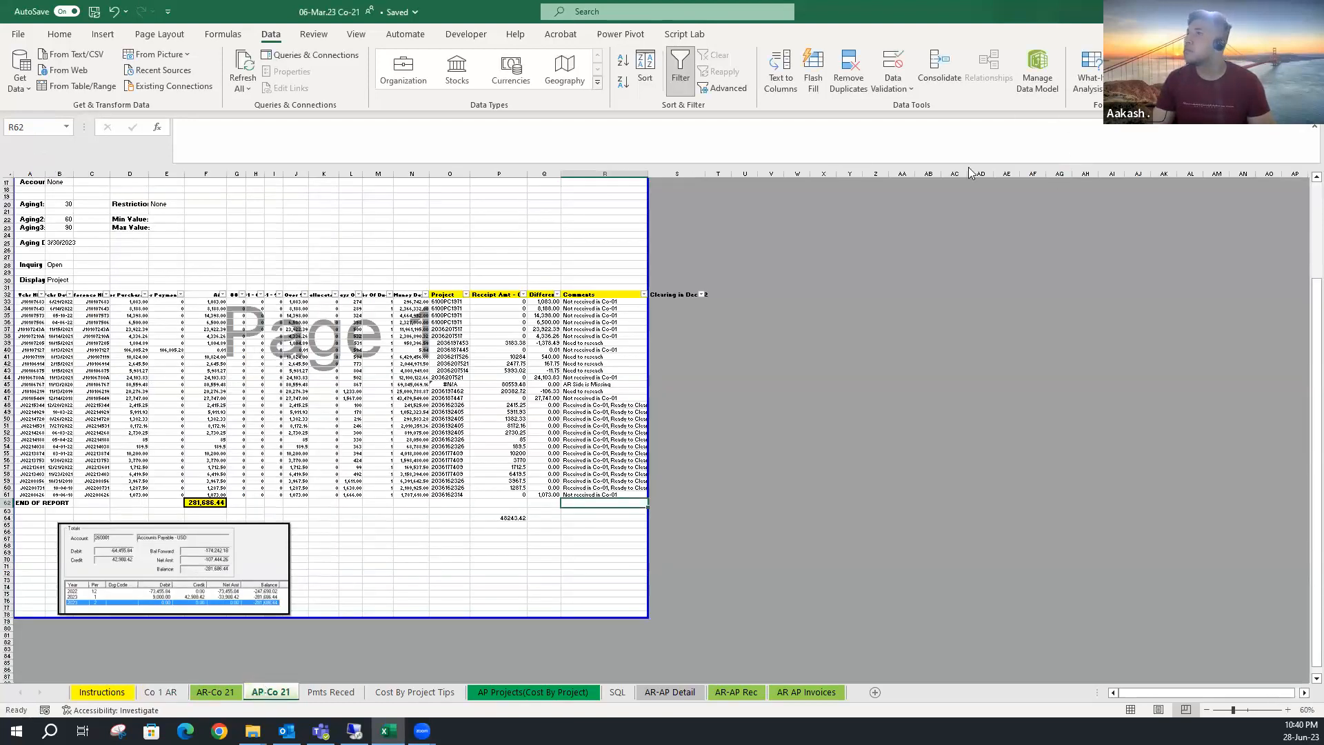
{"action": "left_click", "coordinate": [1228, 12]}
{"action": "left_click", "coordinate": [1229, 11]}
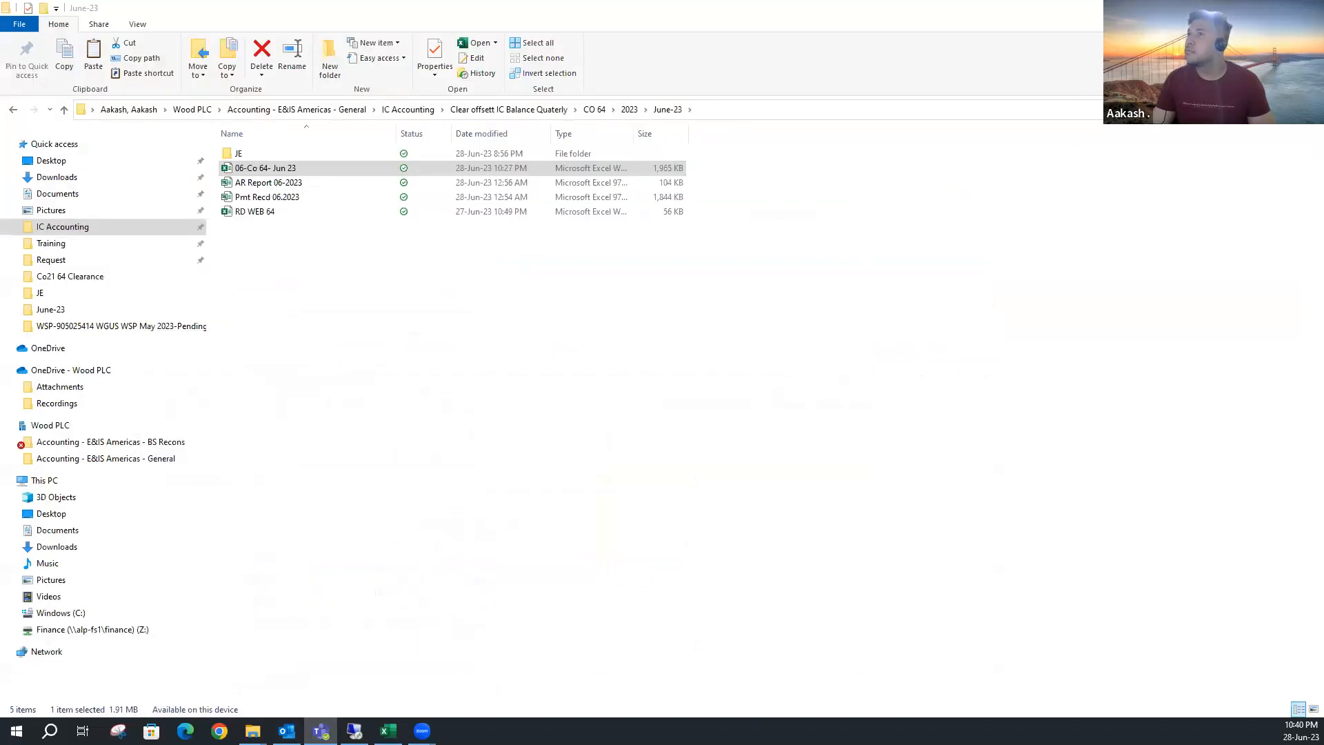
- Open the 06-Co 64- Jun 23 workbook and duplicate its AP sheet, placing the copy directly before Sheet1
{"action": "double_click", "coordinate": [293, 168]}
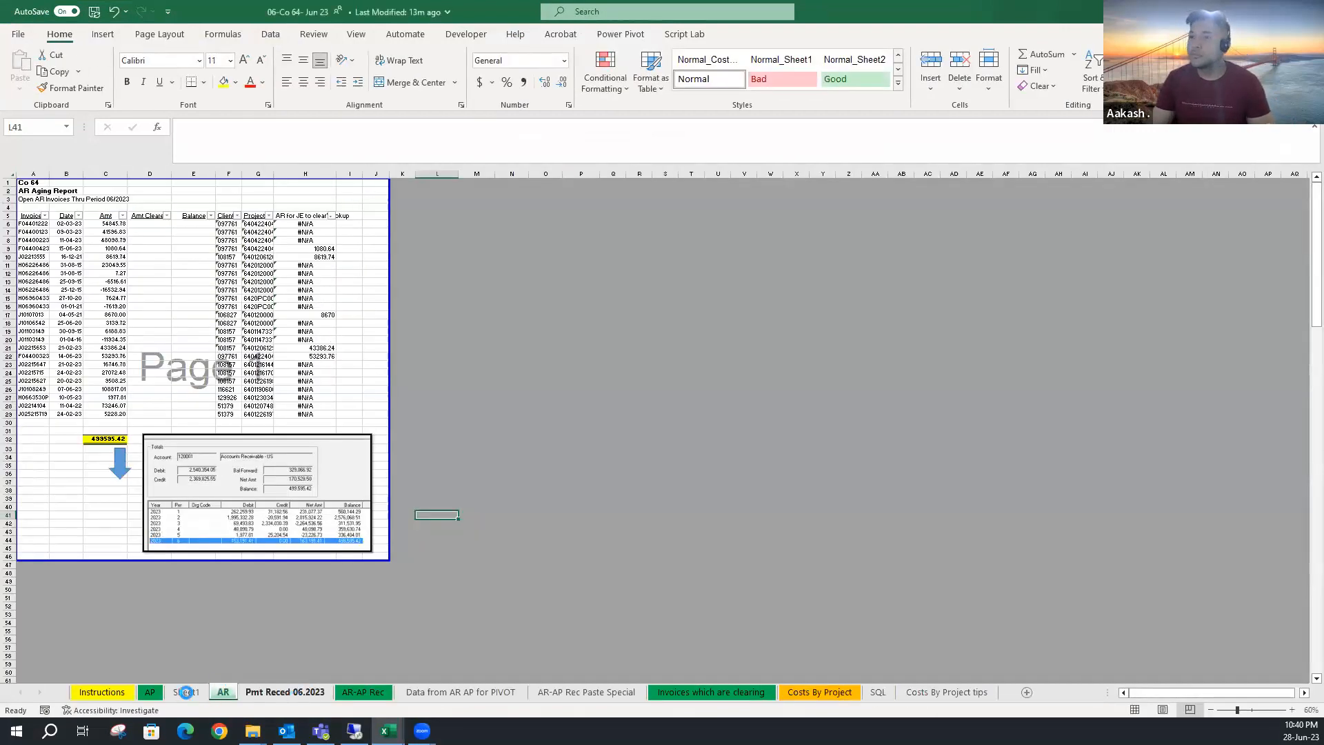
{"action": "left_click", "coordinate": [185, 691]}
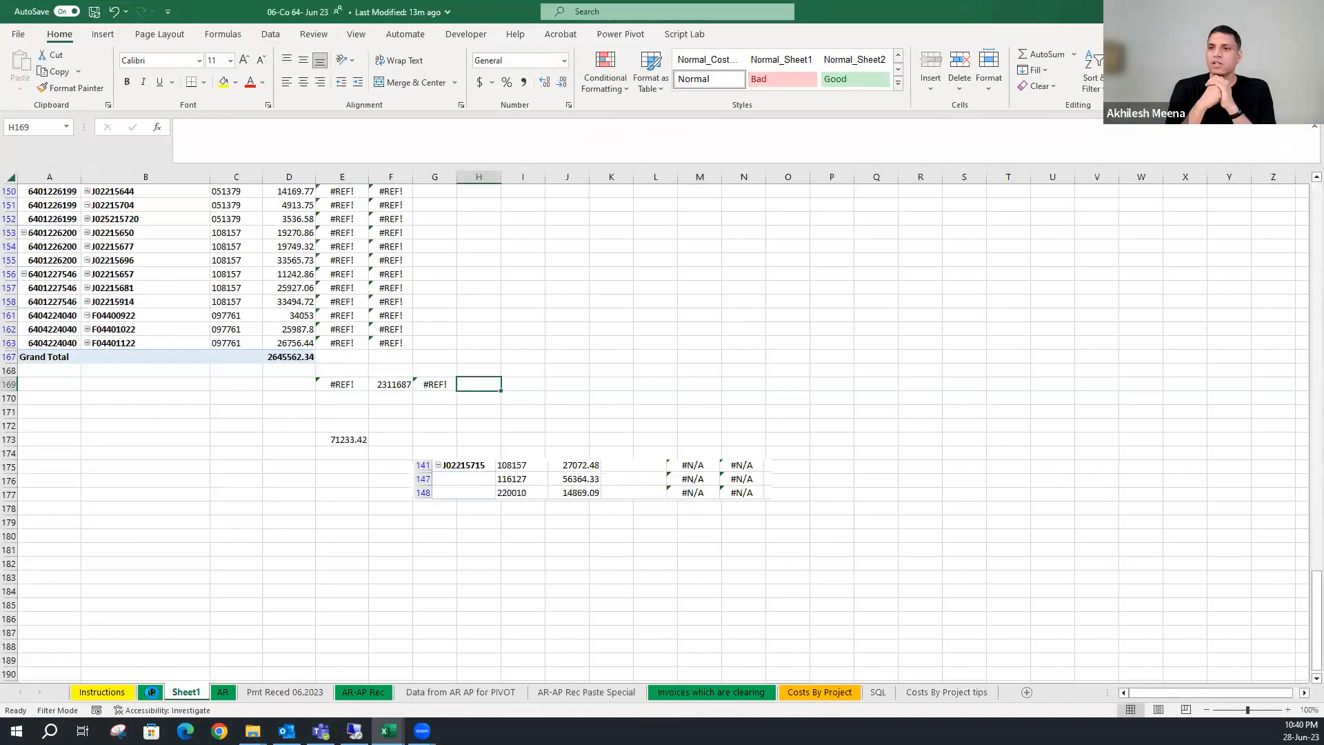
{"action": "left_click", "coordinate": [150, 692]}
{"action": "left_click_drag", "start_coordinate": [150, 693], "coordinate": [177, 692]}
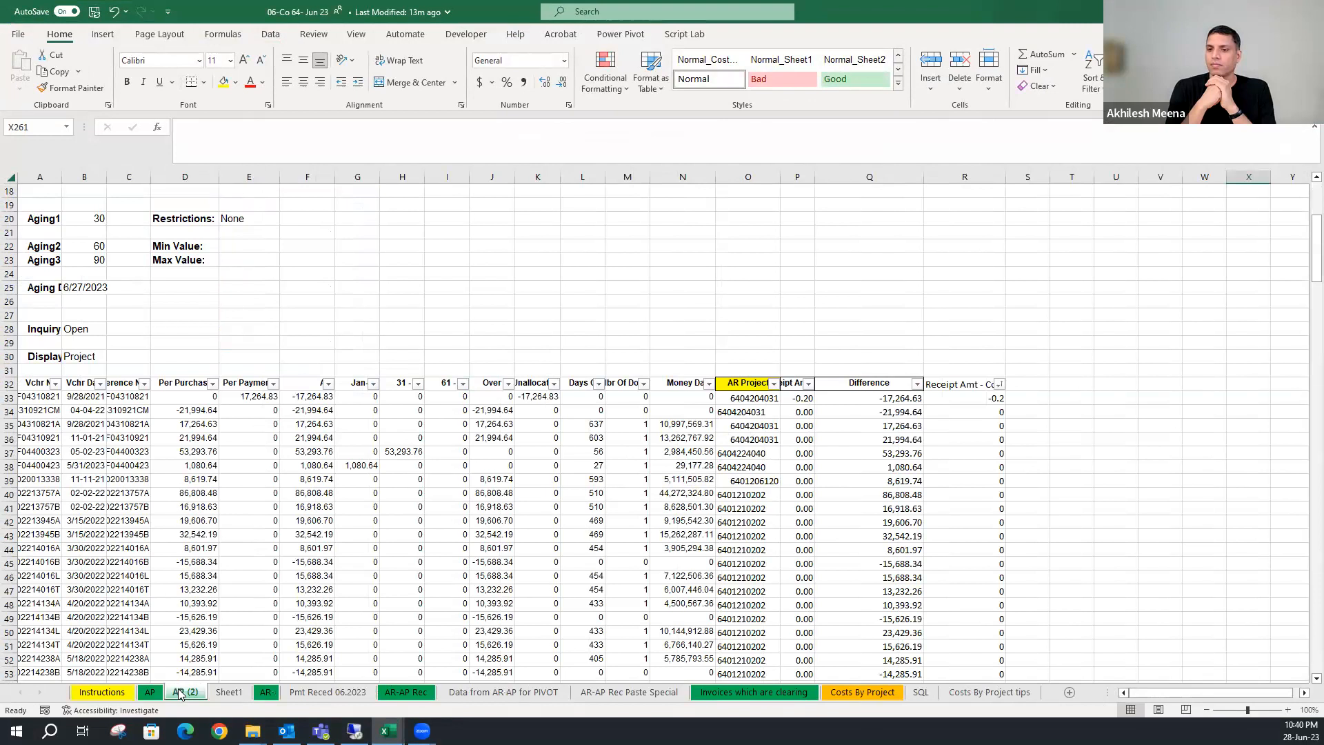
- Examine the VLOOKUP formula that pulls the AR Project numbers from the Costs By Project sheet on the copied AP sheet
{"action": "left_click", "coordinate": [769, 494]}
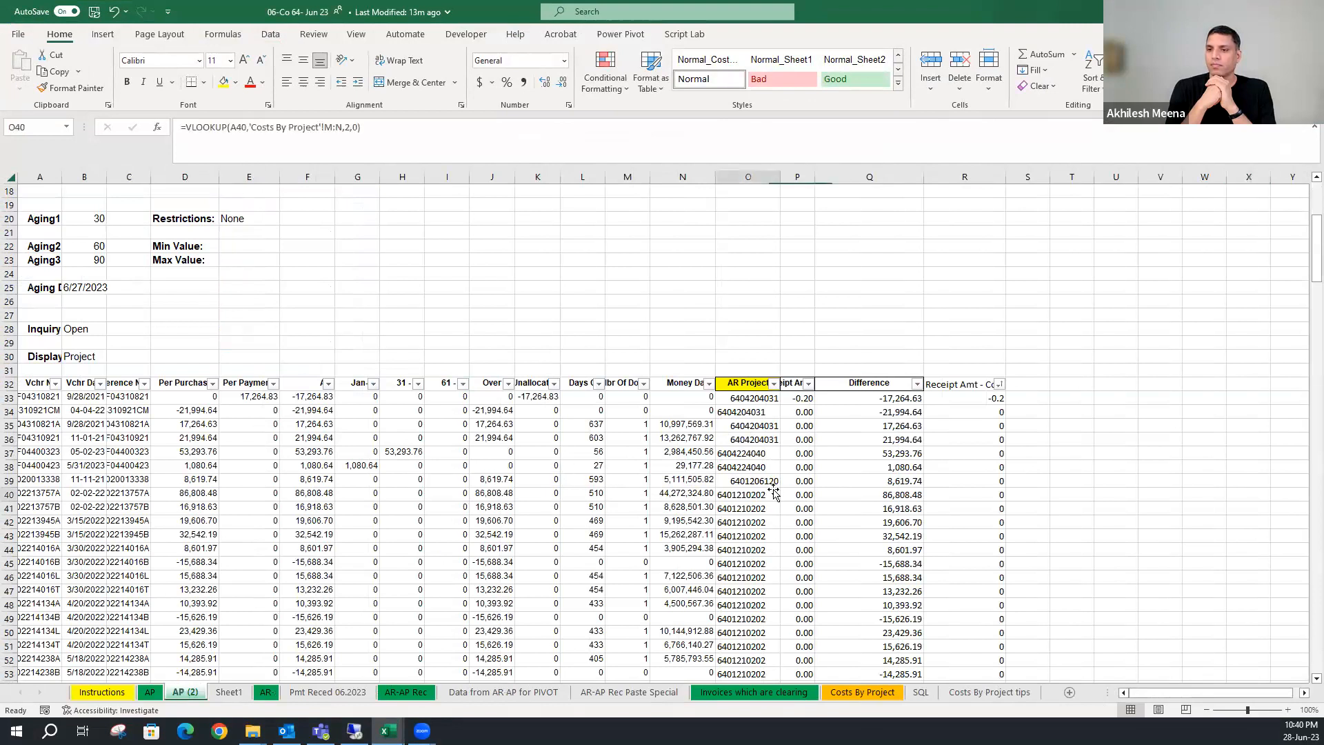
{"action": "left_click", "coordinate": [819, 454]}
{"action": "left_click", "coordinate": [753, 422]}
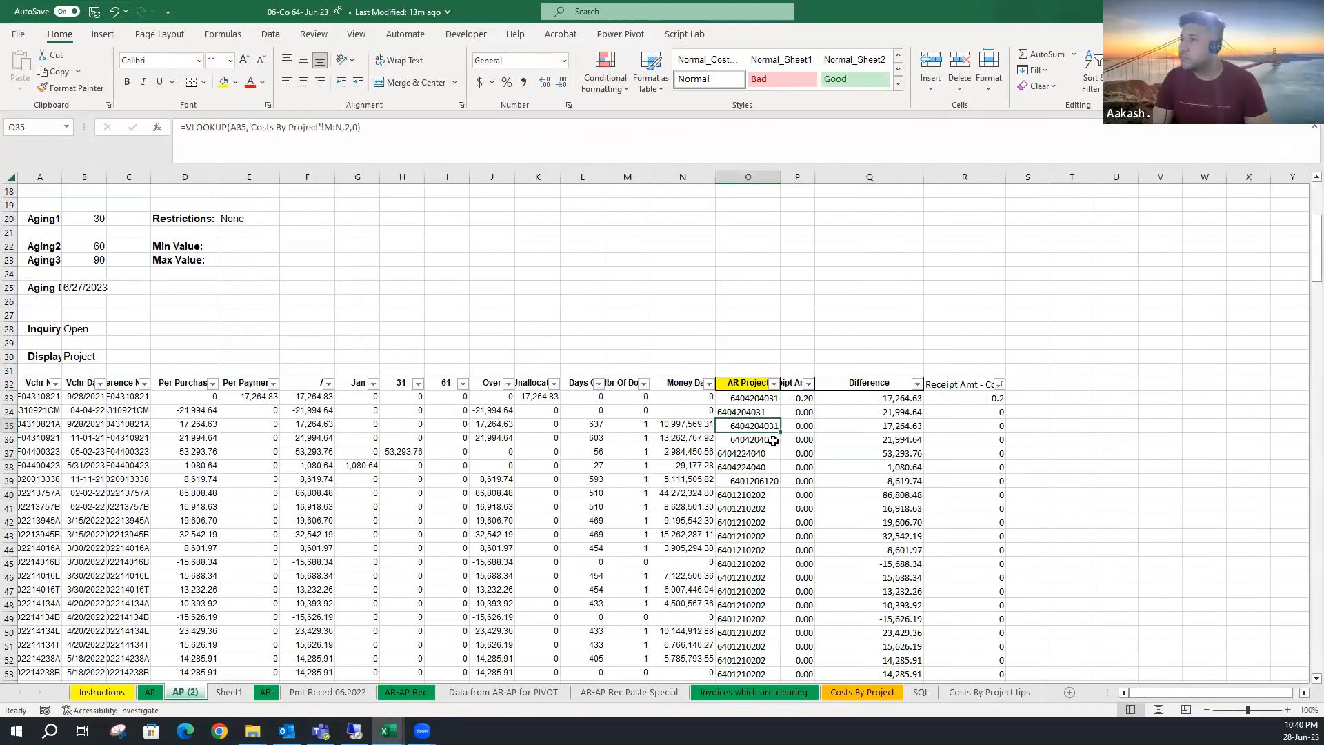
{"action": "left_click", "coordinate": [410, 135]}
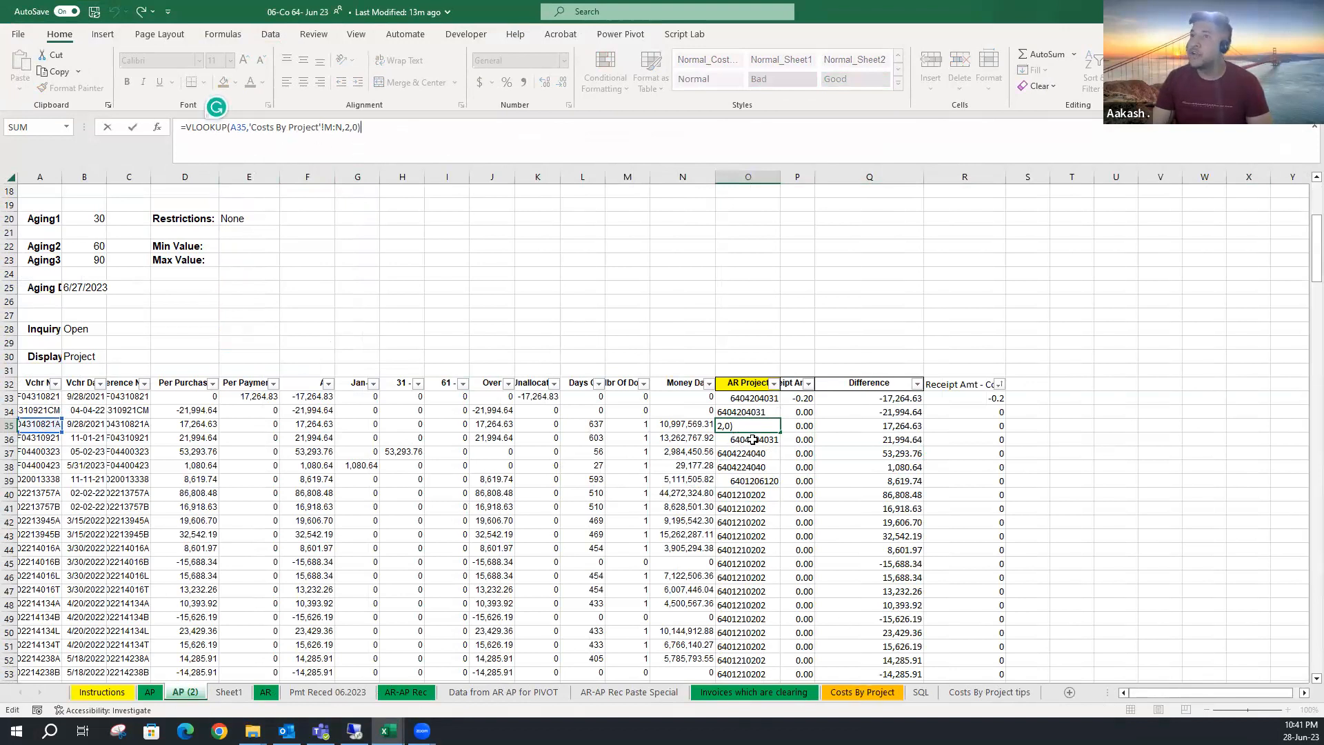
{"action": "key", "text": "ctrl+Return"}
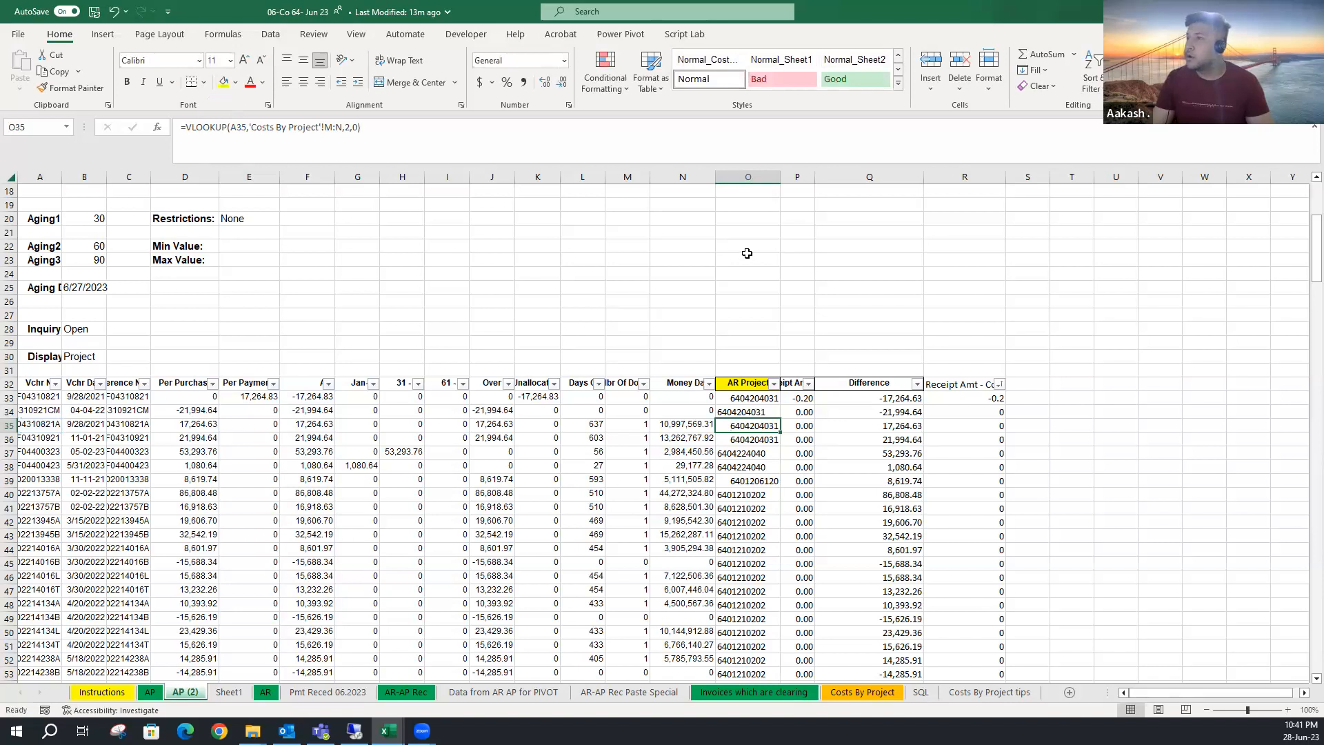
{"action": "left_click", "coordinate": [747, 177]}
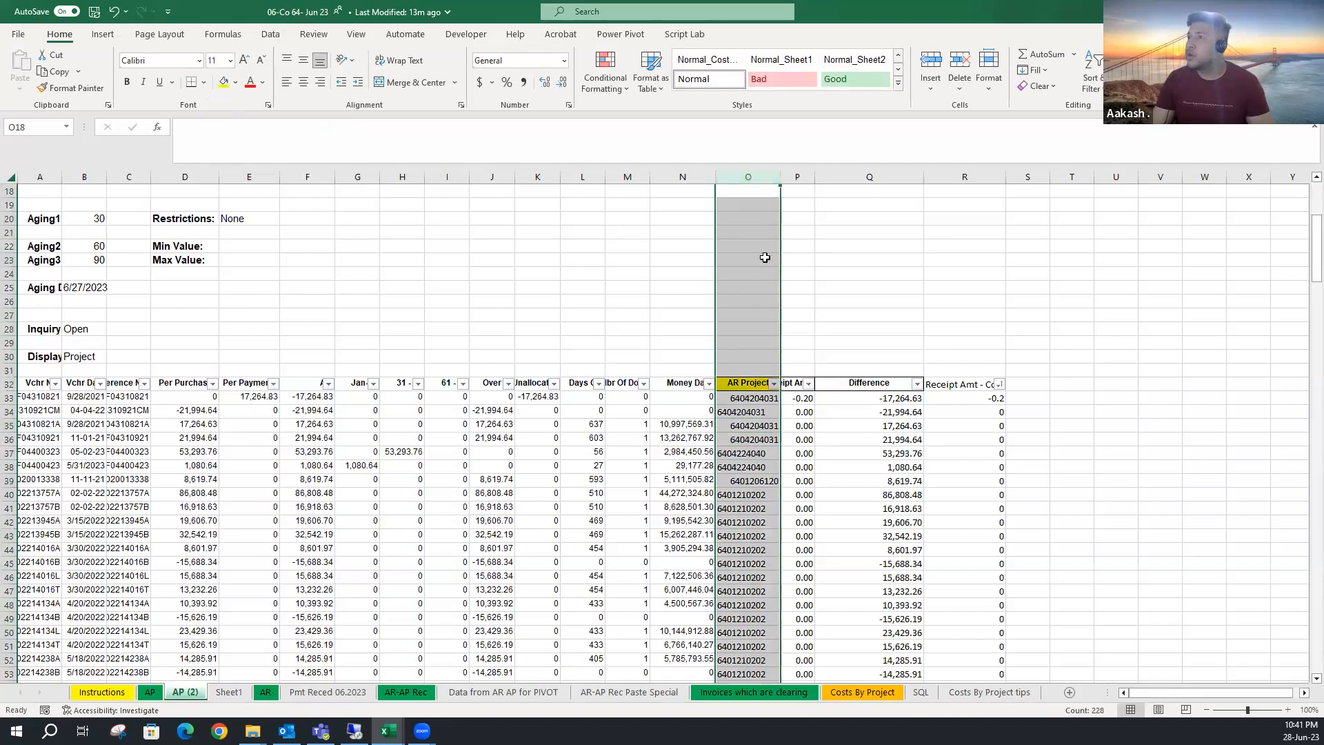
{"action": "left_click", "coordinate": [762, 424]}
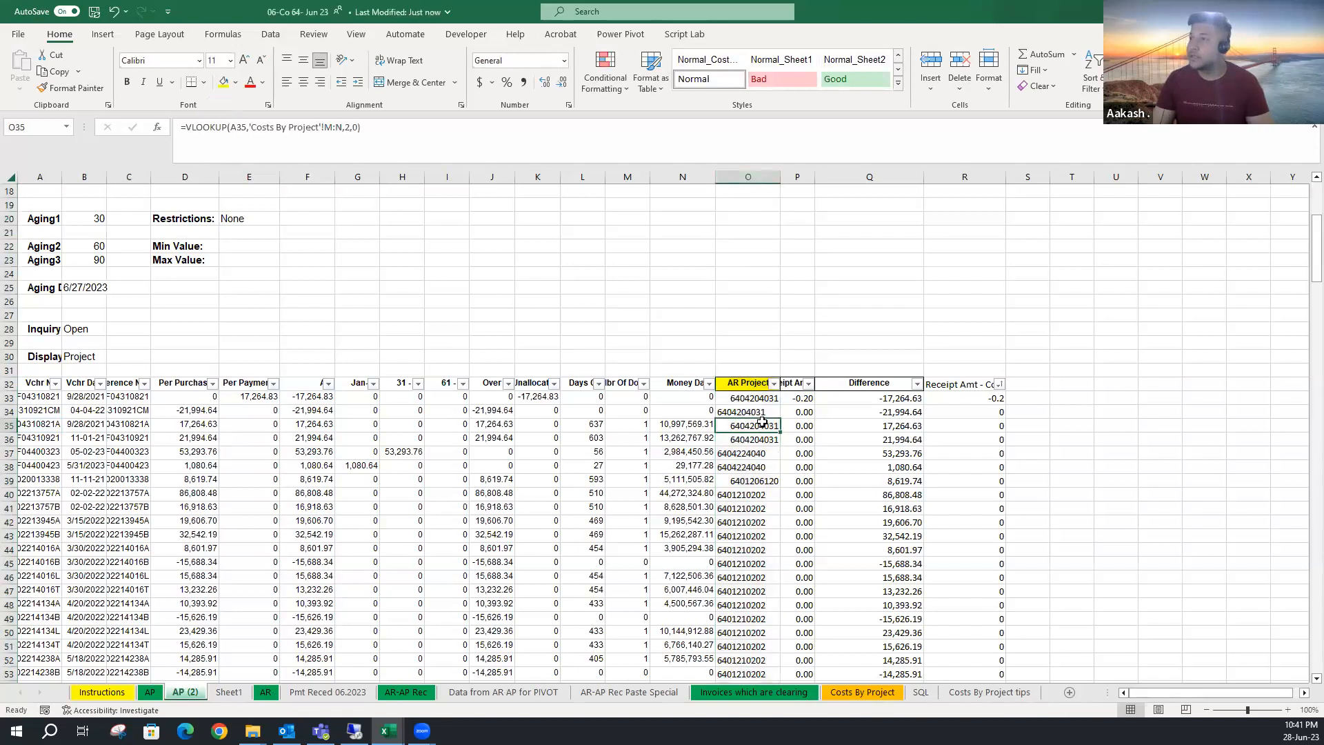
- Widen the Receipt Amt - Co1 column on the copied AP sheet to fit its contents
{"action": "left_click", "coordinate": [804, 416]}
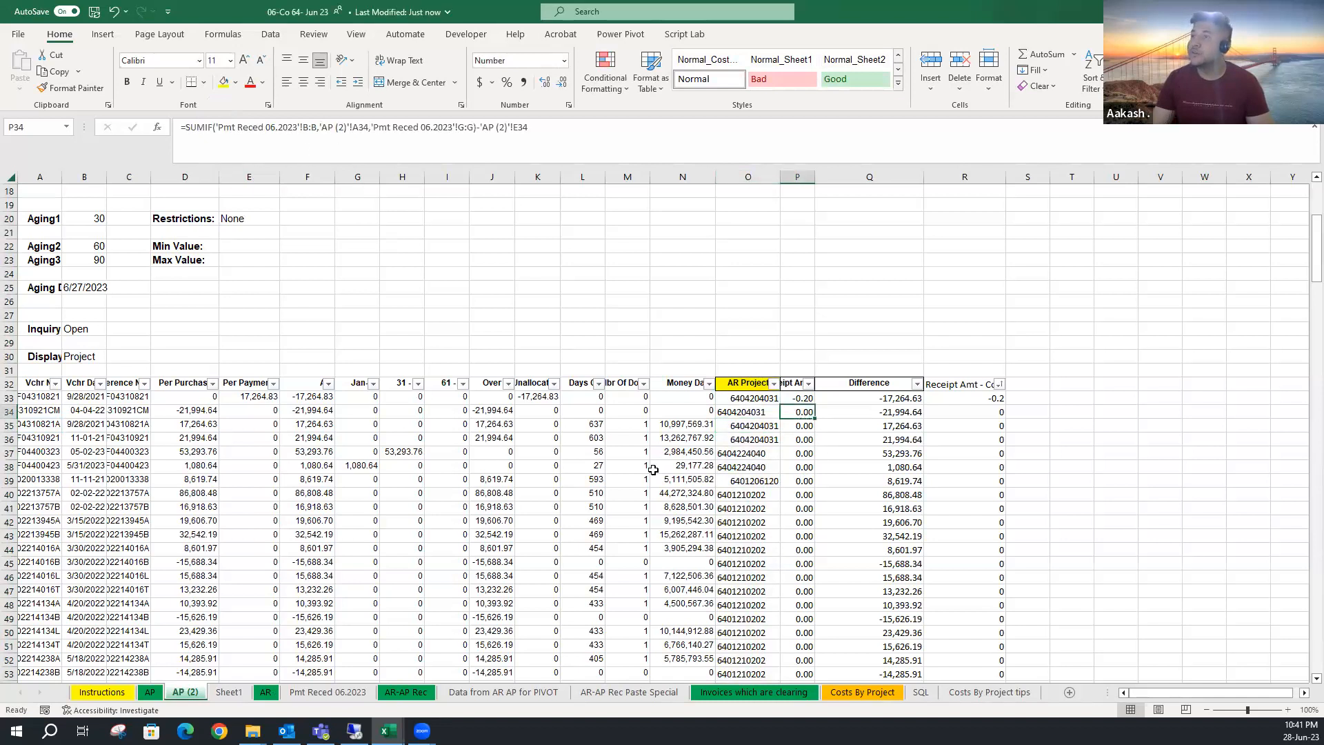
{"action": "double_click", "coordinate": [810, 178]}
{"action": "left_click", "coordinate": [845, 453]}
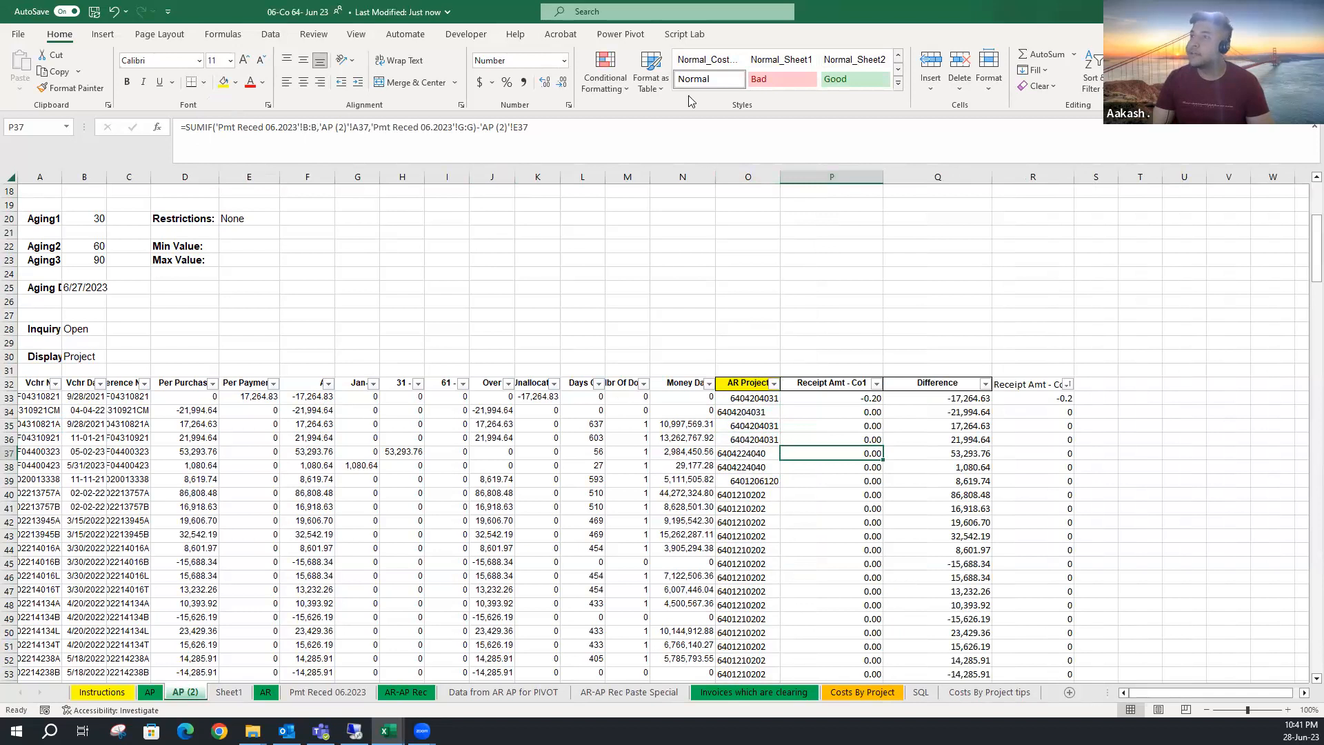
- Examine the SUMIF formula in the Receipt Amt - Co1 column and the subtraction formula in the Difference column
{"action": "left_click", "coordinate": [574, 128]}
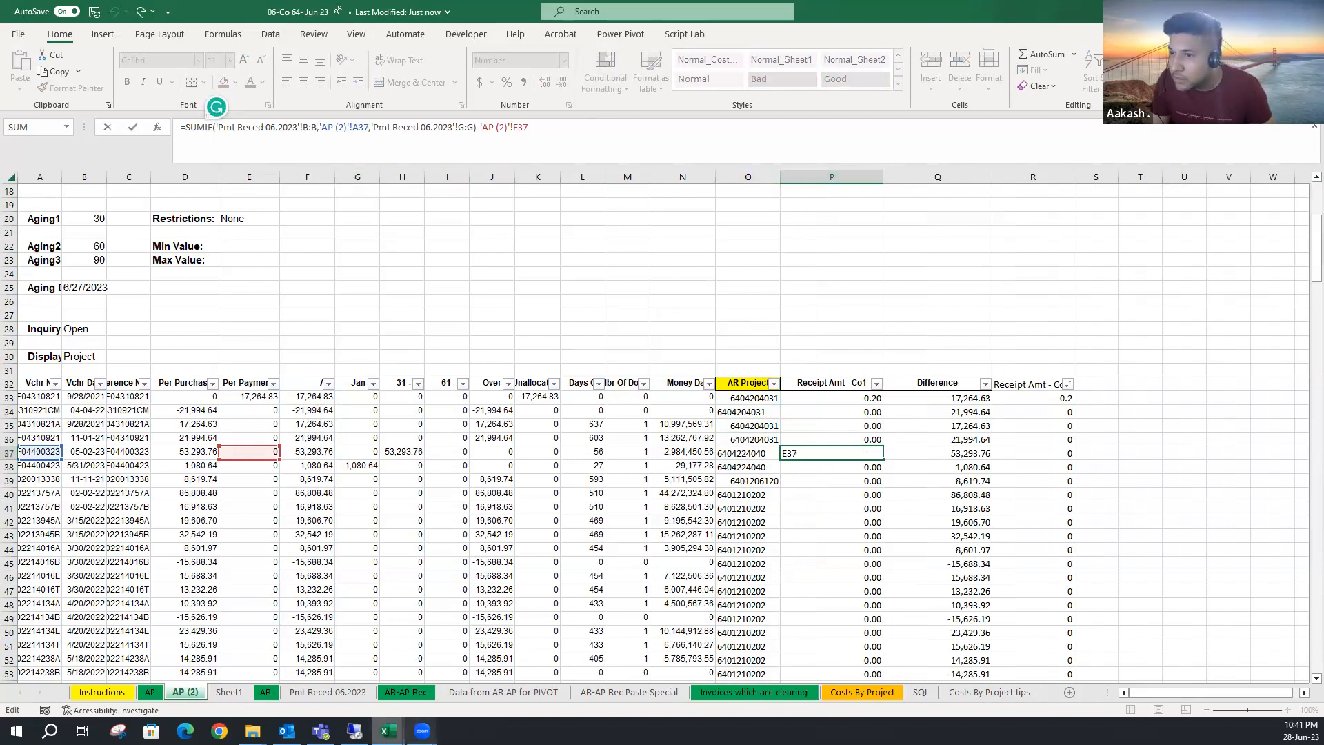
{"action": "left_click", "coordinate": [335, 701]}
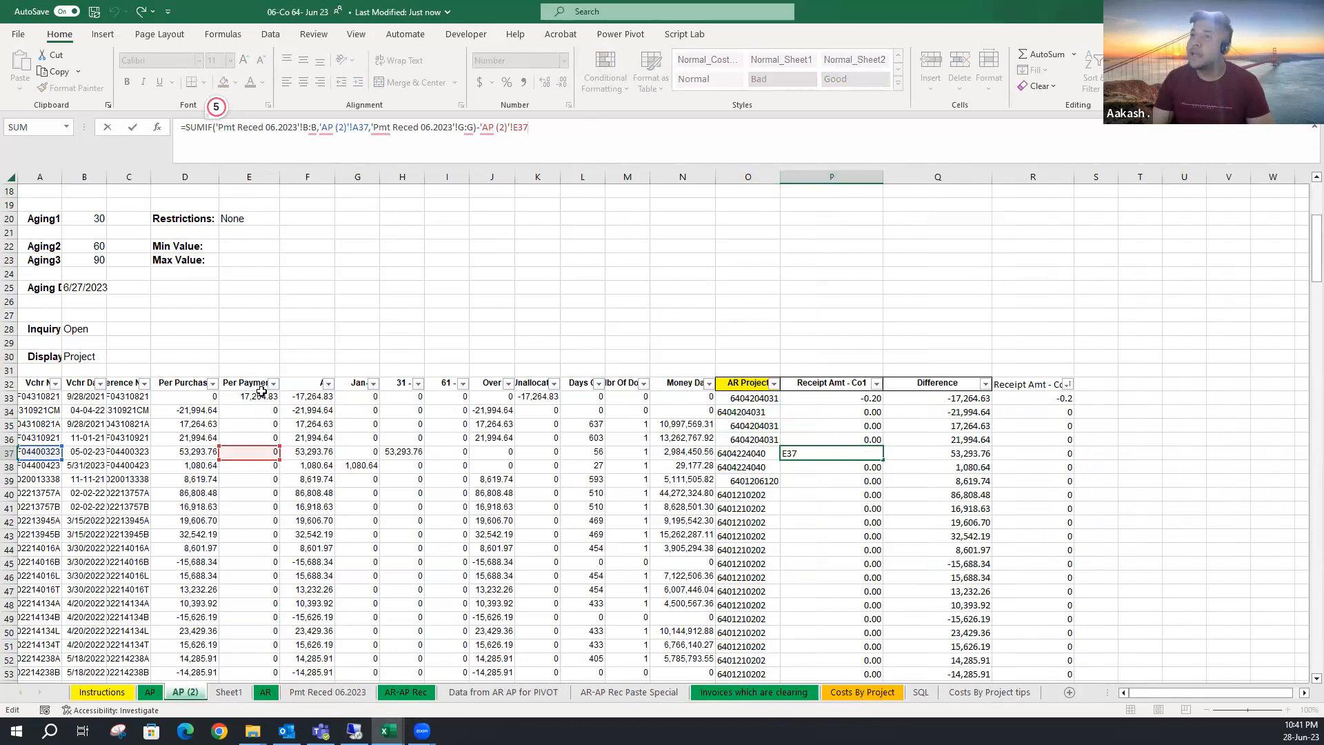
{"action": "key", "text": "ctrl+Return"}
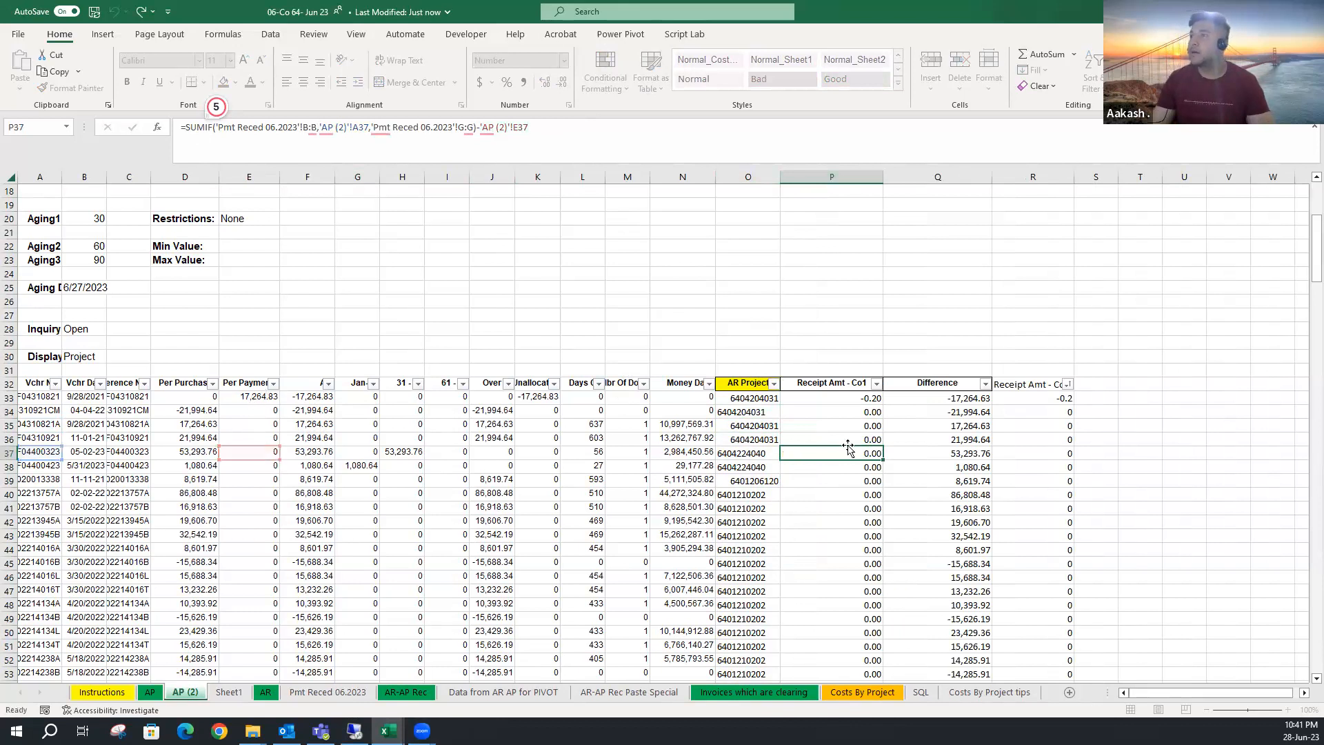
{"action": "left_click", "coordinate": [957, 421]}
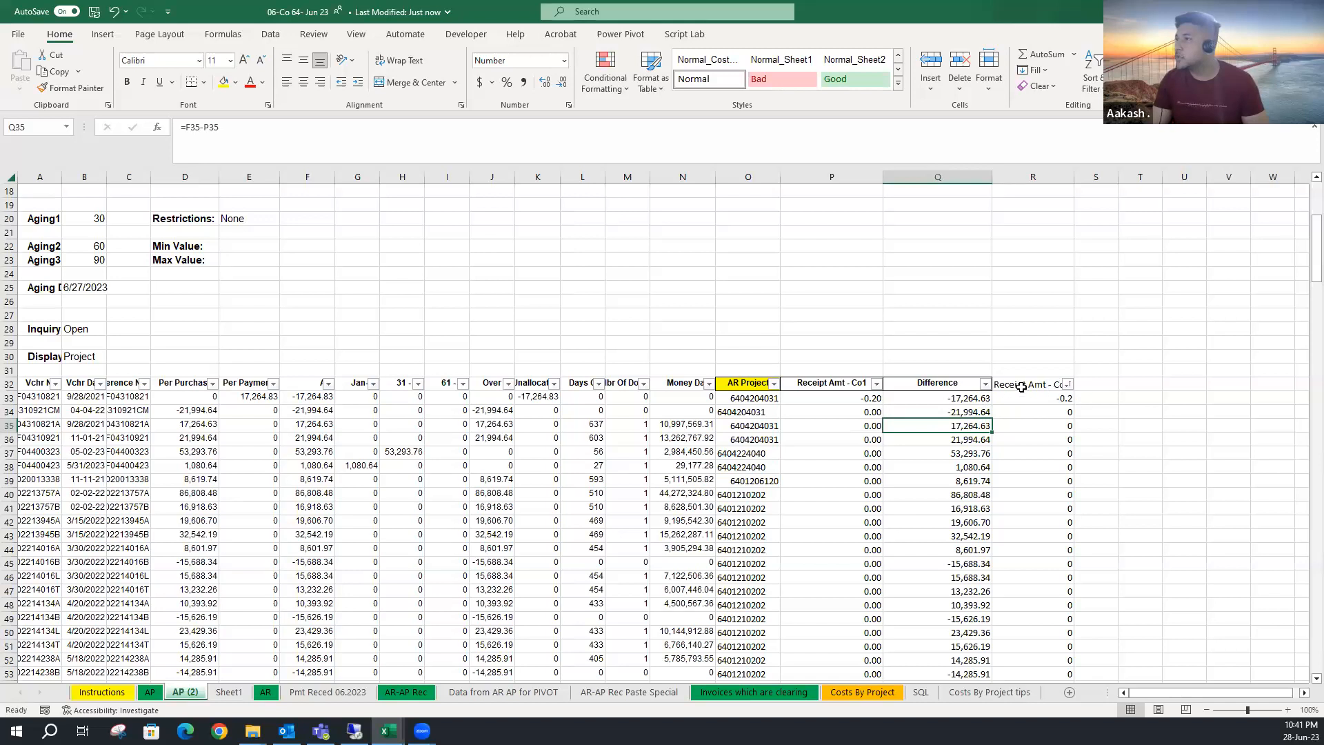
- Sort the Difference column from smallest to largest and check the subtraction formulas in its first rows
{"action": "left_click", "coordinate": [986, 383]}
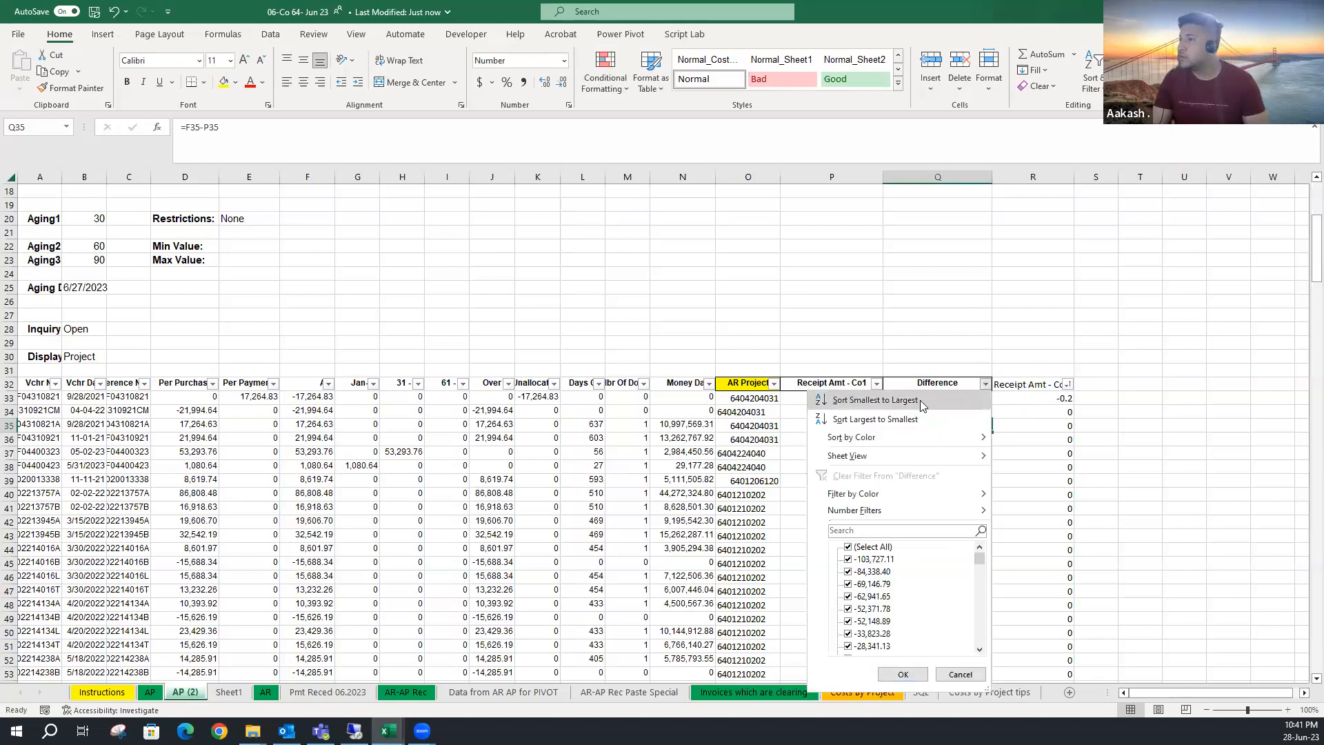
{"action": "left_click", "coordinate": [874, 399]}
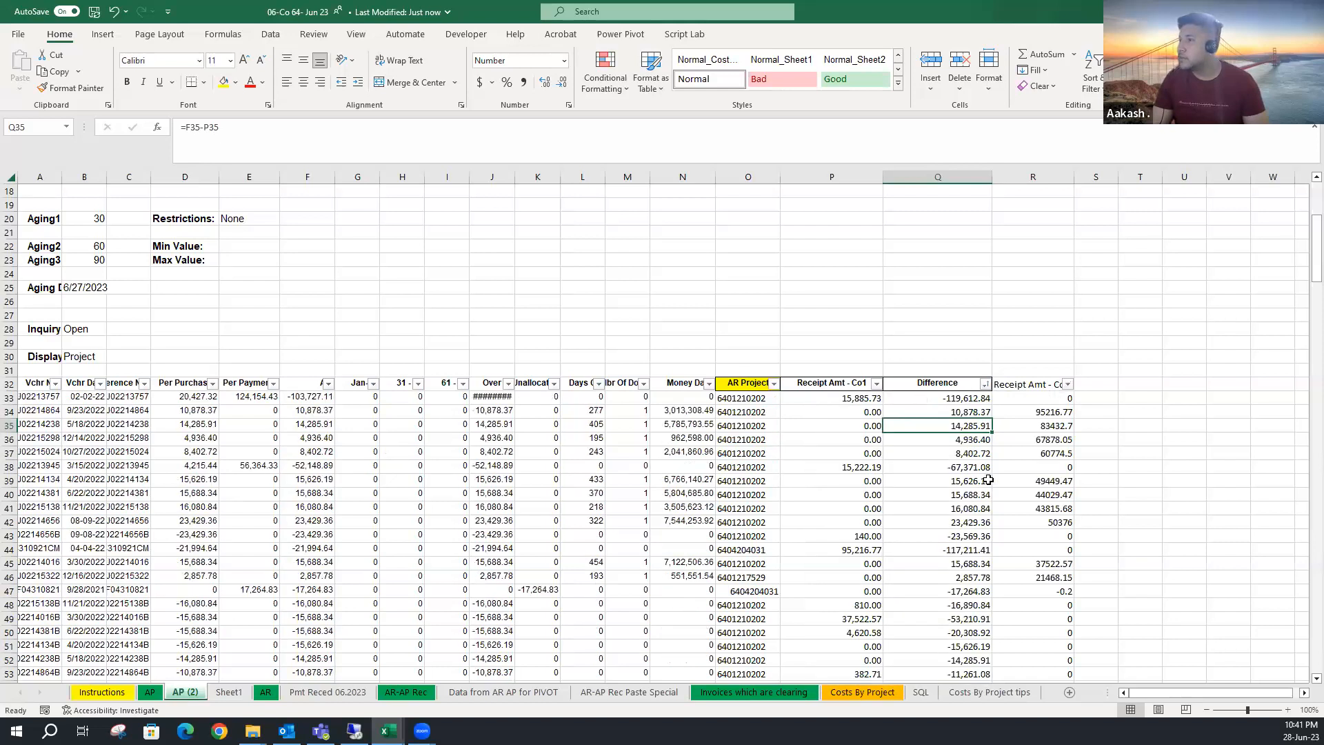
{"action": "left_click", "coordinate": [972, 400]}
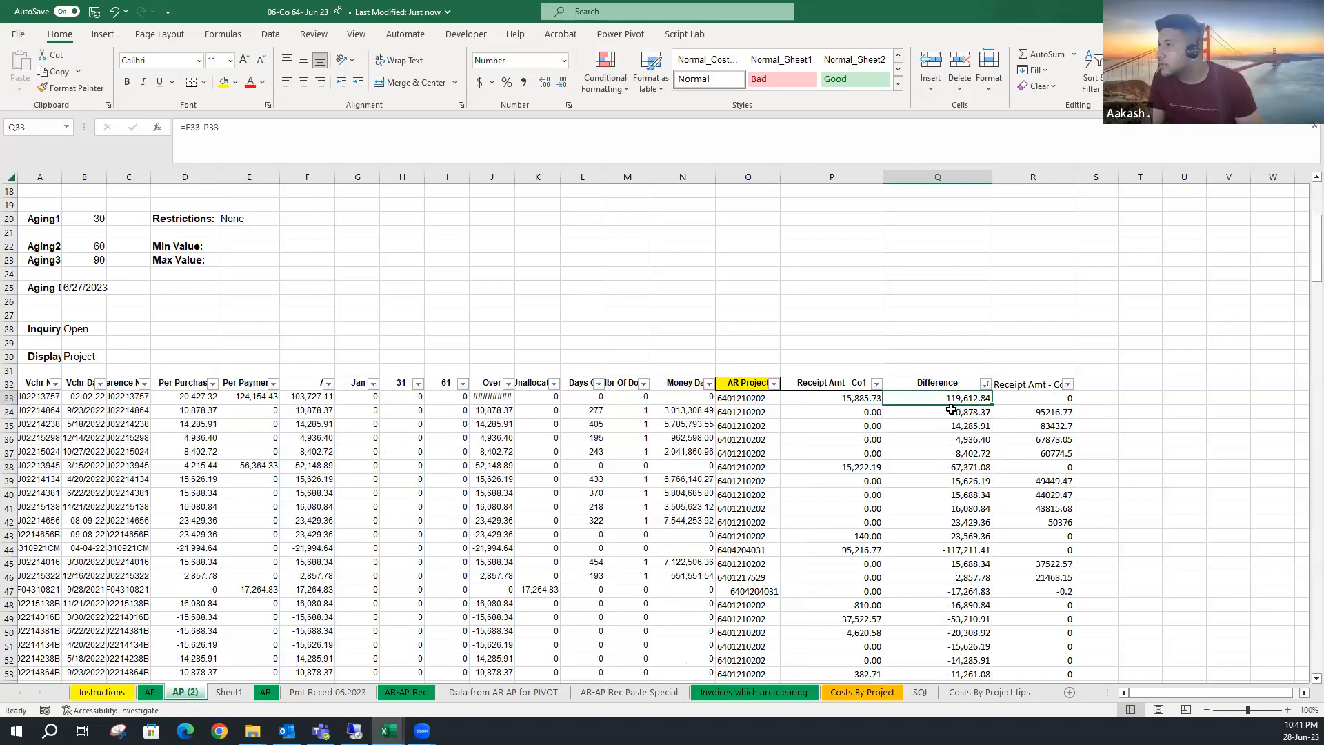
{"action": "left_click", "coordinate": [952, 473]}
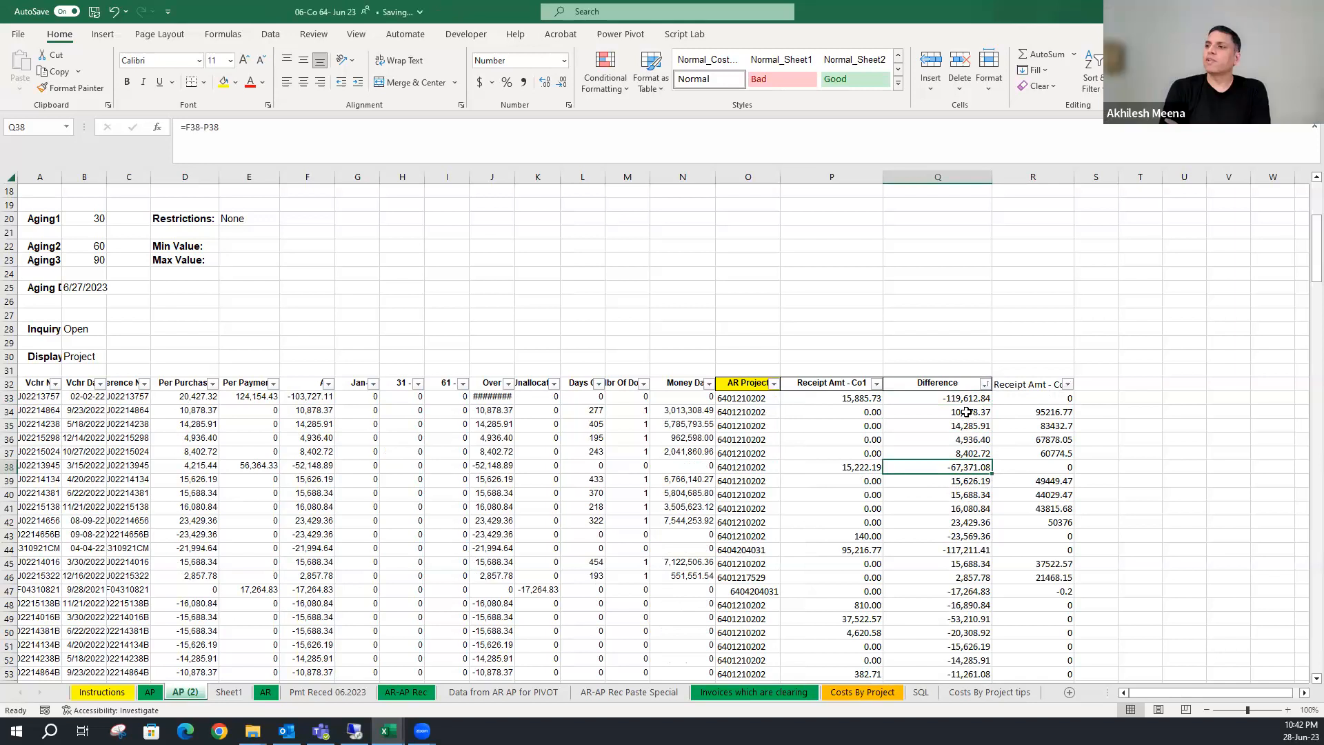
{"action": "left_click", "coordinate": [966, 412]}
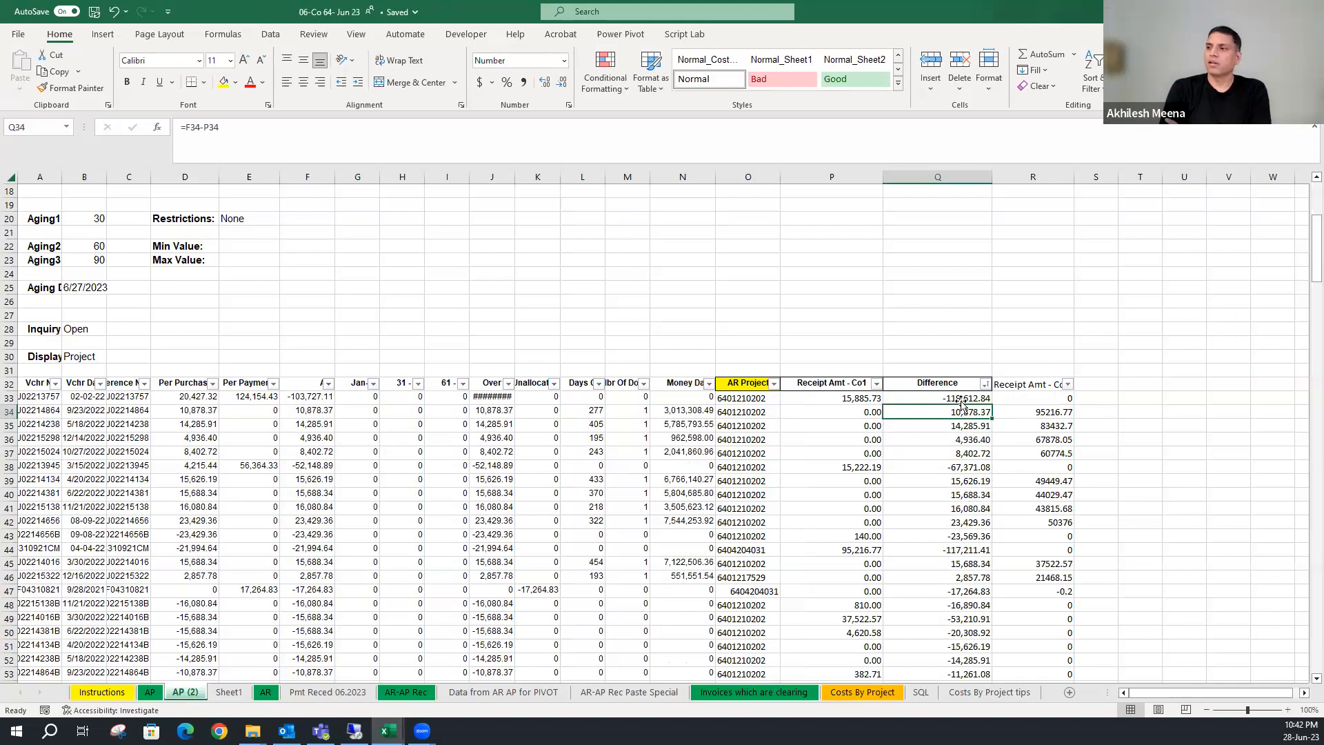
{"action": "left_click", "coordinate": [962, 398]}
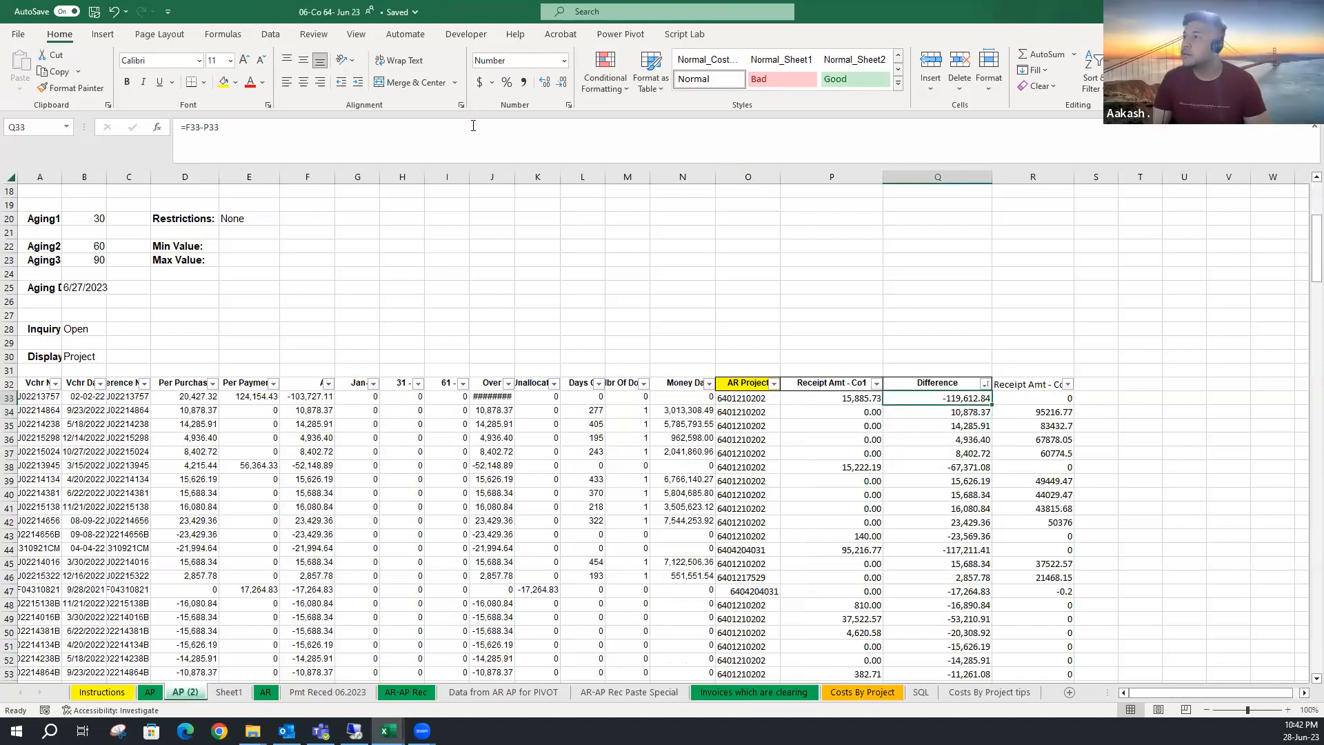
{"action": "key", "text": "F2"}
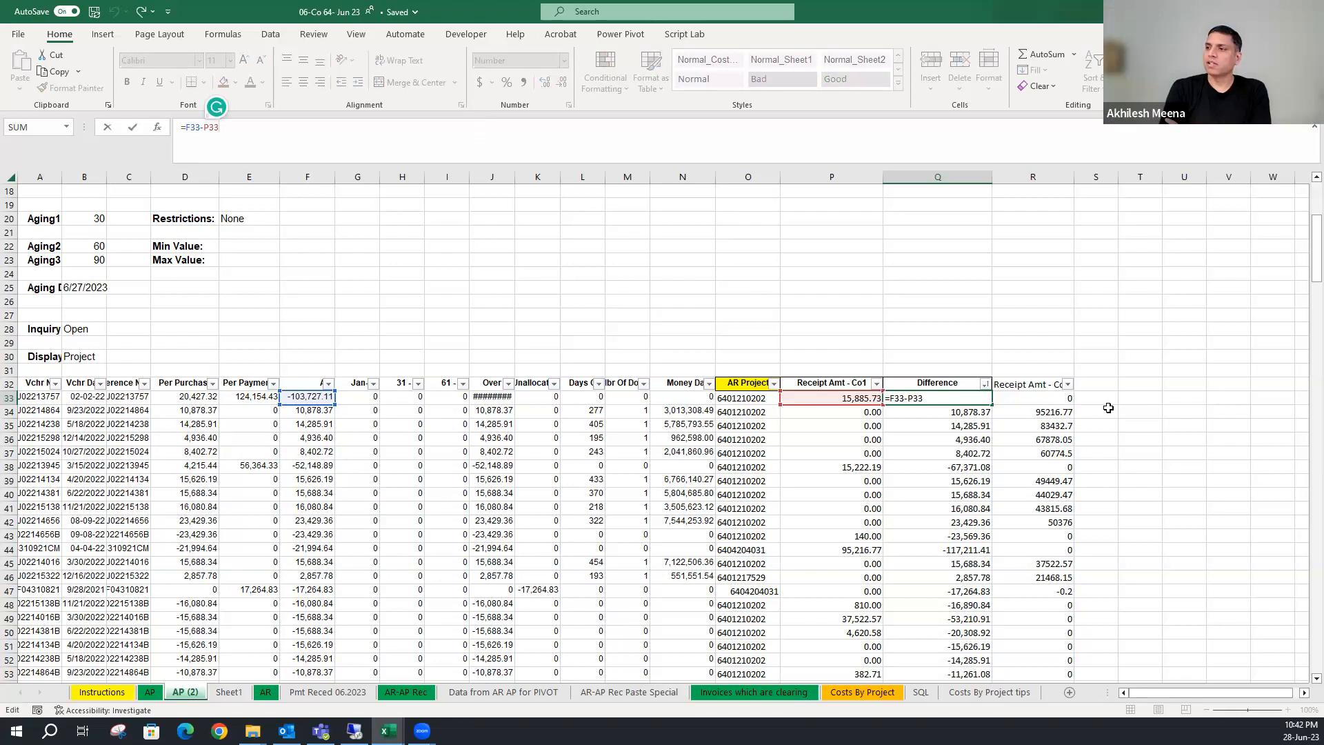
{"action": "key", "text": "ctrl+Return"}
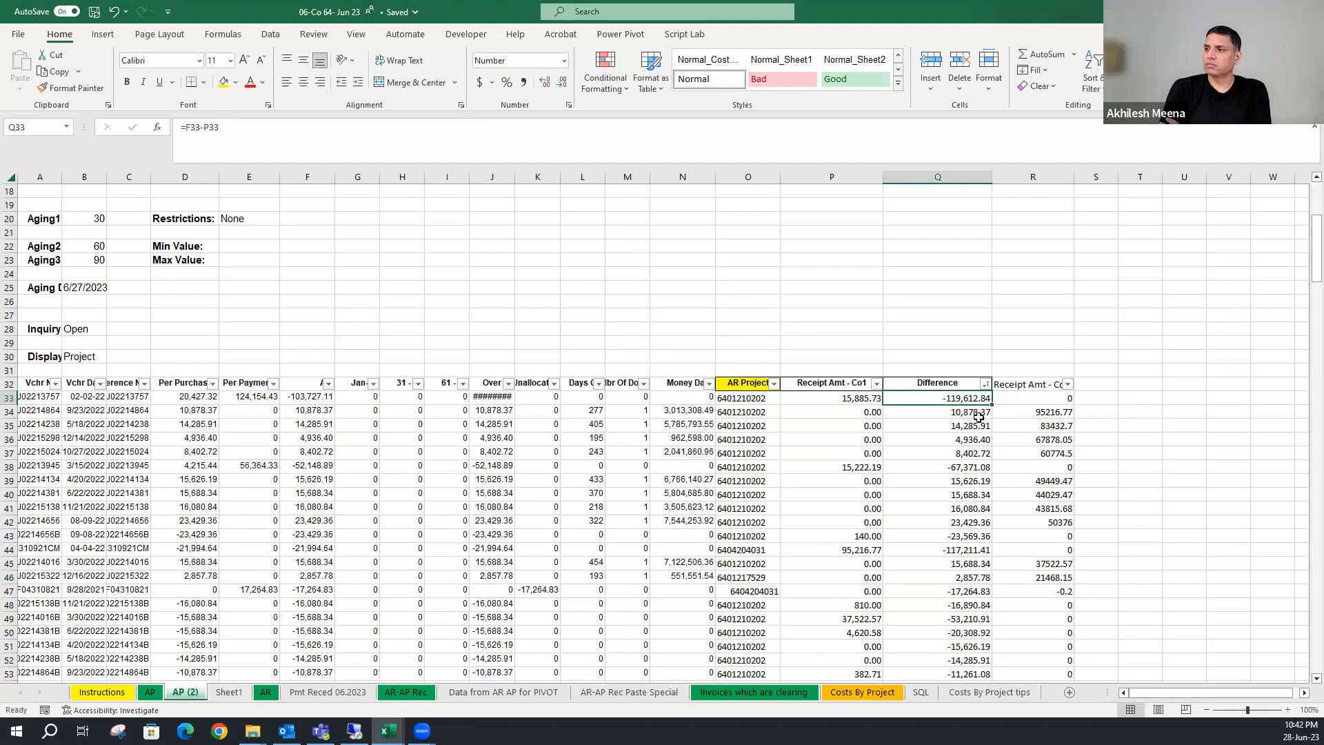
- Look through the Difference column down to the Amount to Clear row and back up to its header
{"action": "key", "text": "Page_Down"}
{"action": "key", "text": "Page_Down"}
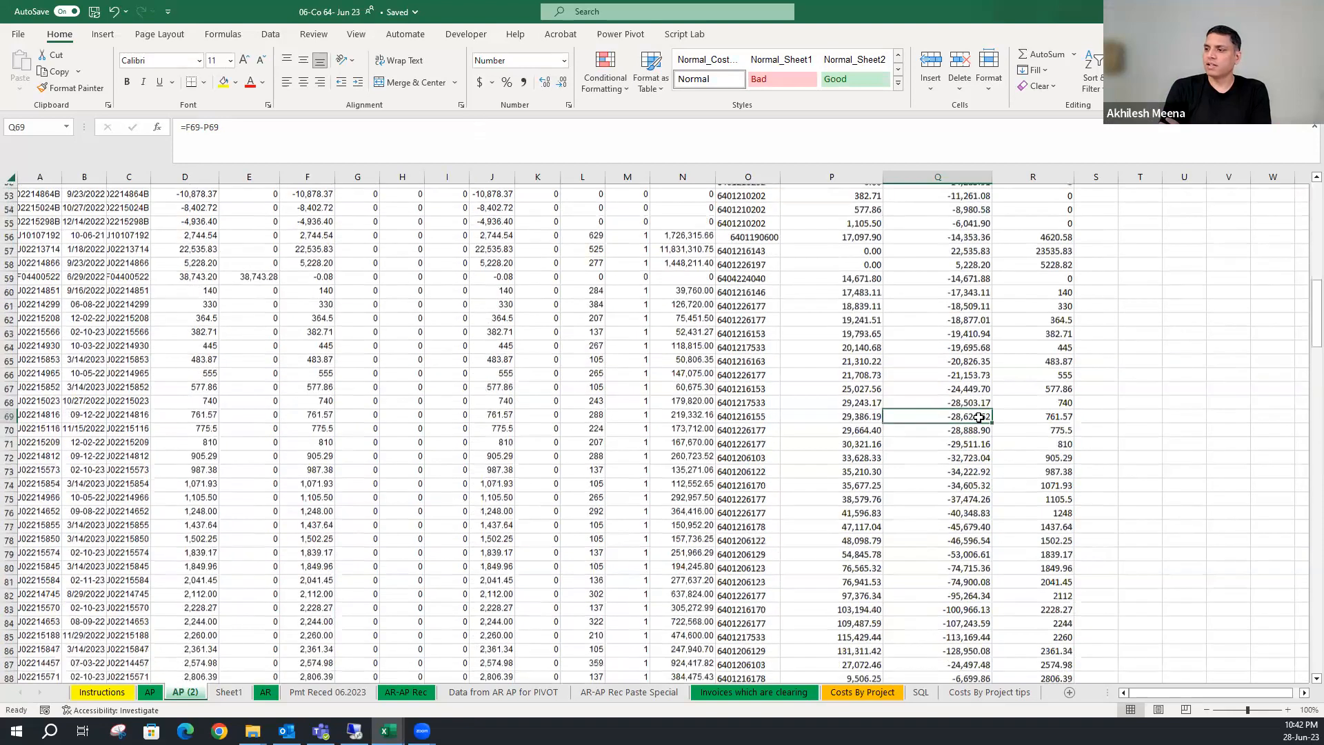
{"action": "key", "text": "Page_Down"}
{"action": "key", "text": "Page_Down"}
{"action": "key", "text": "Page_Down"}
{"action": "key", "text": "Page_Down"}
{"action": "key", "text": "Page_Down"}
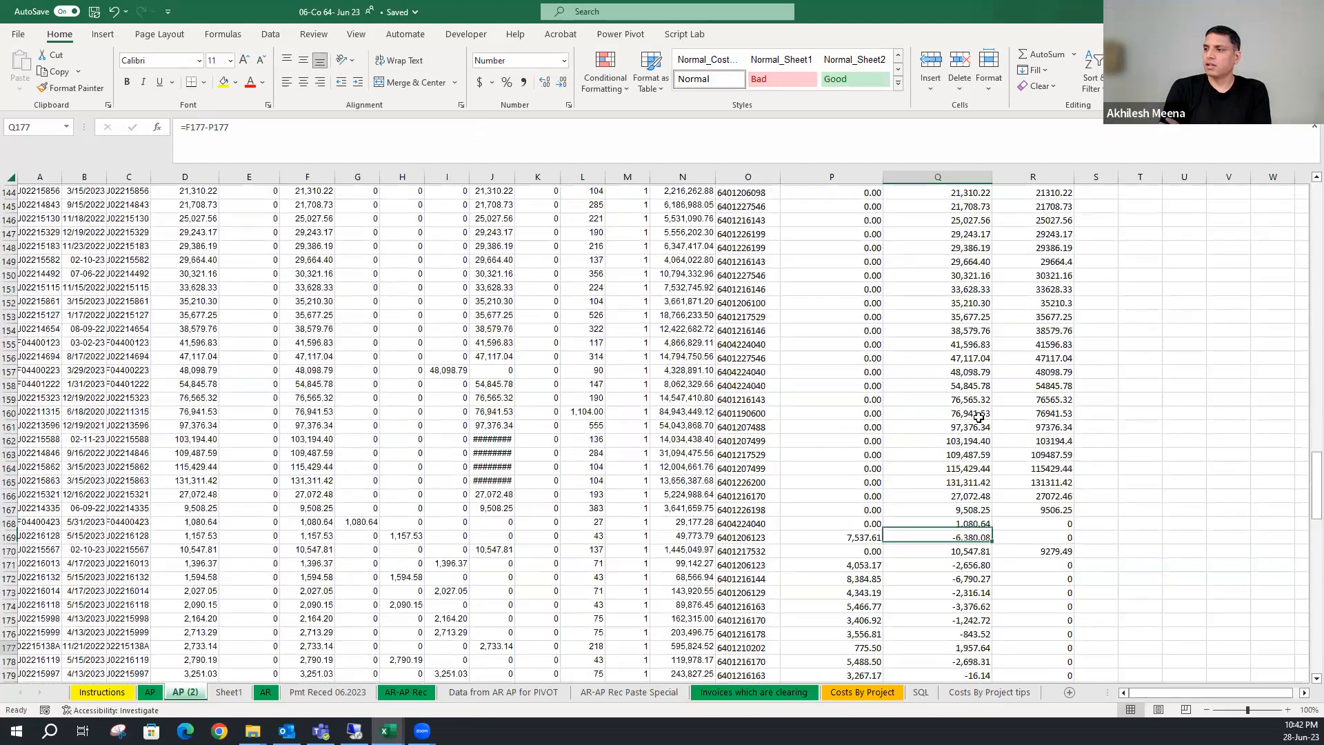
{"action": "key", "text": "Page_Up"}
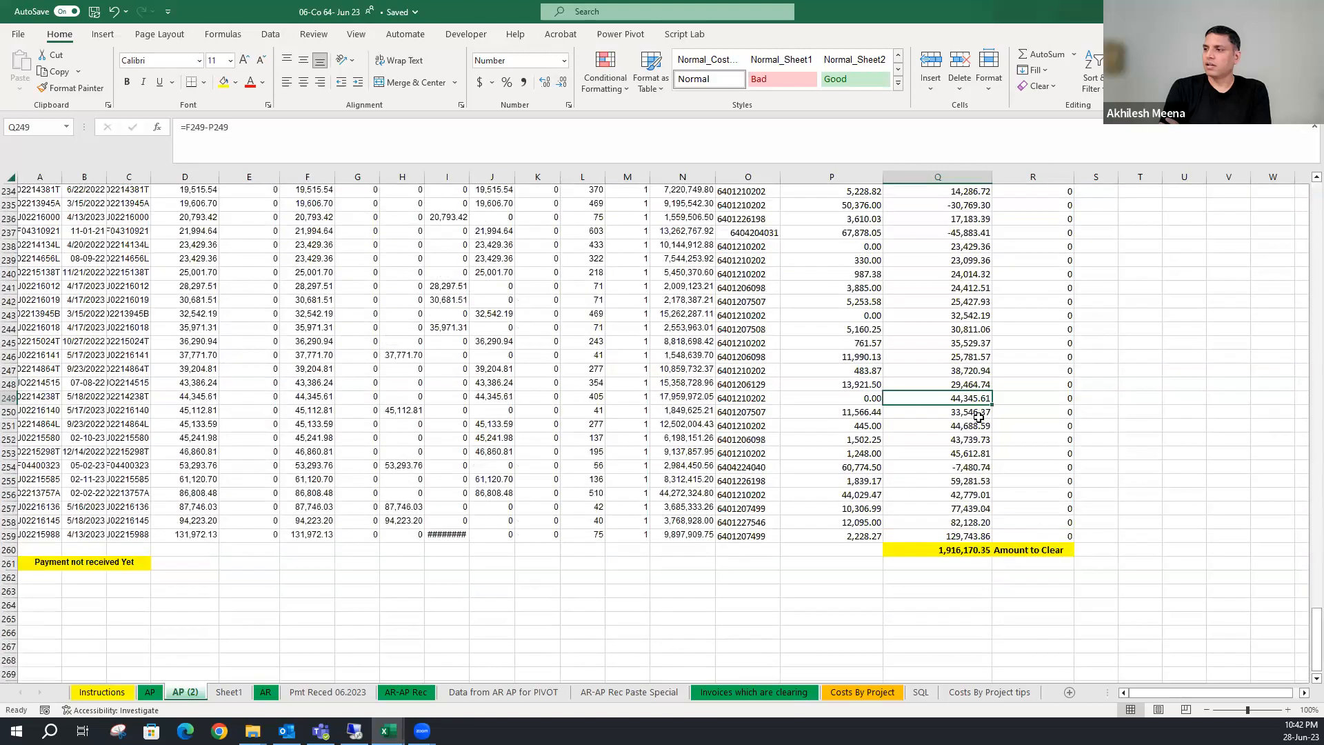
{"action": "key", "text": "Down"}
{"action": "key", "text": "Down"}
{"action": "key", "text": "Down"}
{"action": "key", "text": "Down"}
{"action": "key", "text": "Down"}
{"action": "key", "text": "Down"}
{"action": "key", "text": "Down"}
{"action": "key", "text": "Down"}
{"action": "key", "text": "Down"}
{"action": "key", "text": "Down"}
{"action": "key", "text": "ctrl+shift+Up"}
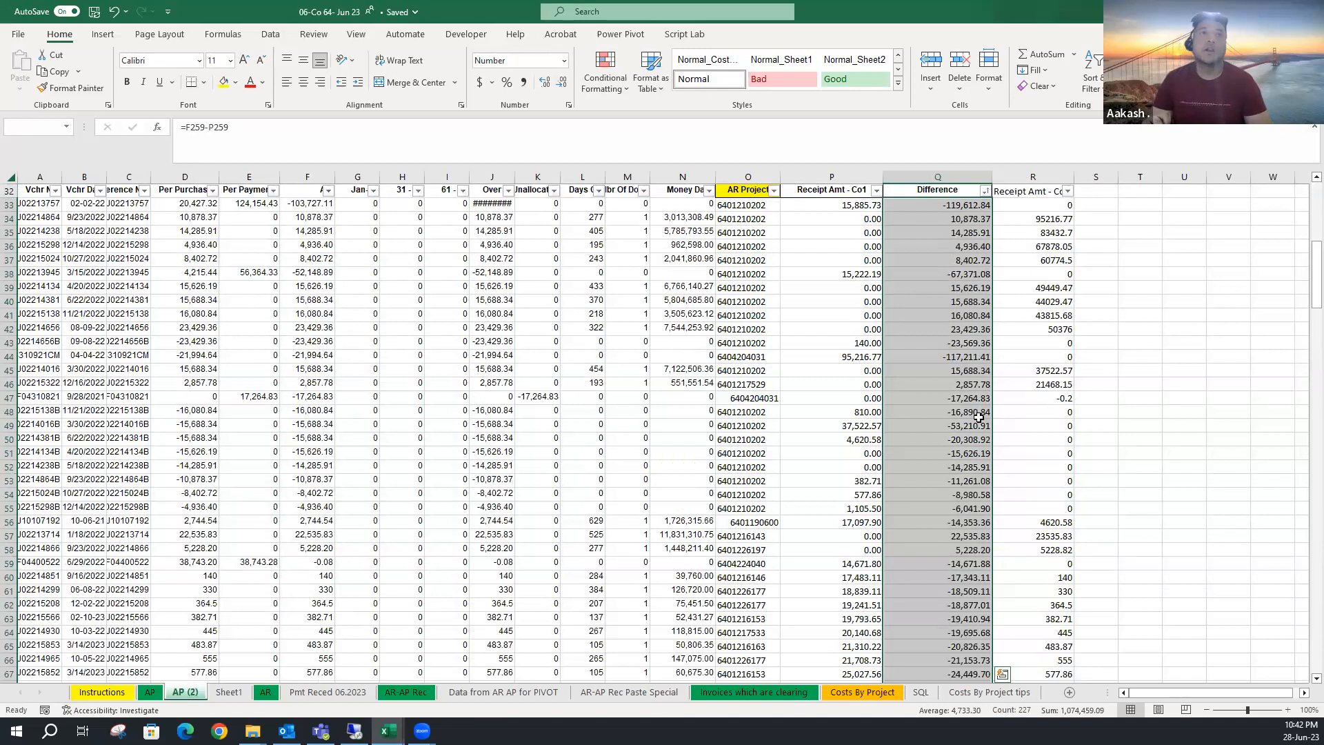
{"action": "key", "text": "ctrl+Up"}
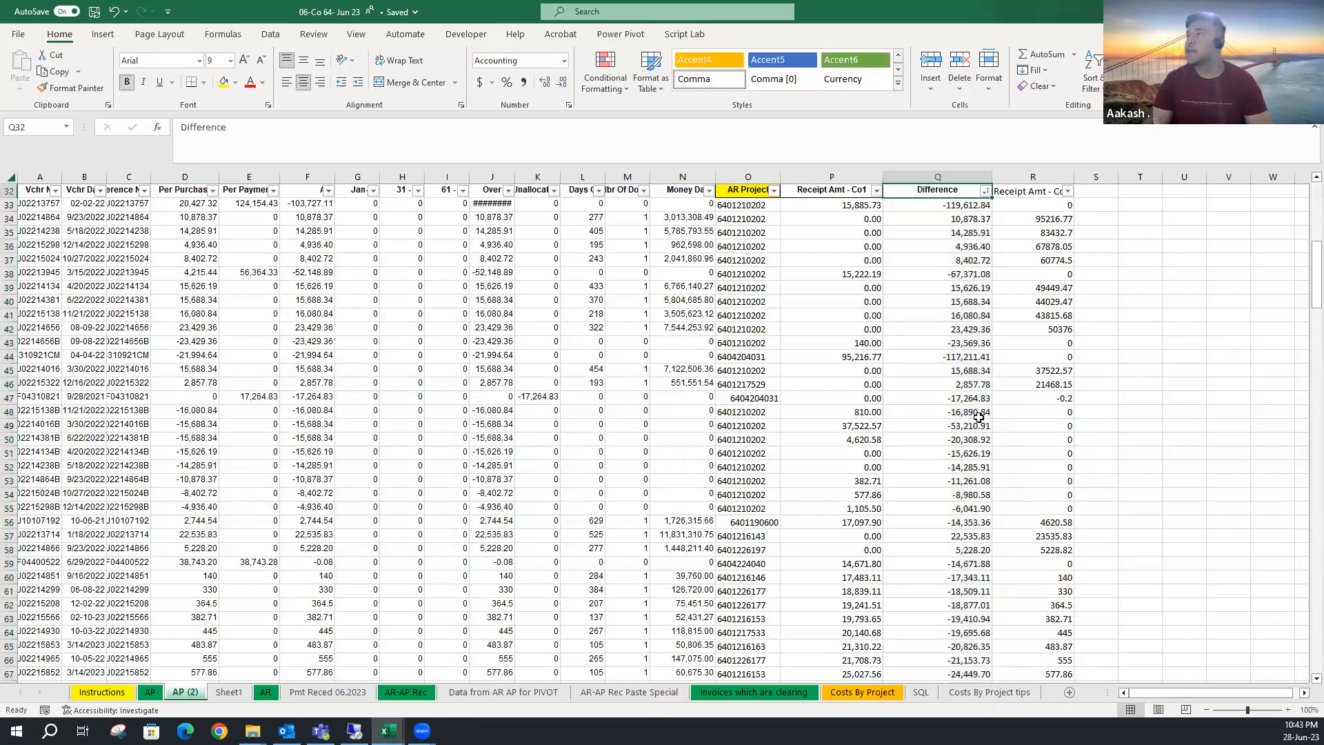
- Remove the filter from header row 32 and reapply it to the whole data block, from Vchr Nbr to the last Receipt Amt - Co1 column
{"action": "scroll", "coordinate": [978, 417], "scroll_direction": "up", "scroll_amount": 10}
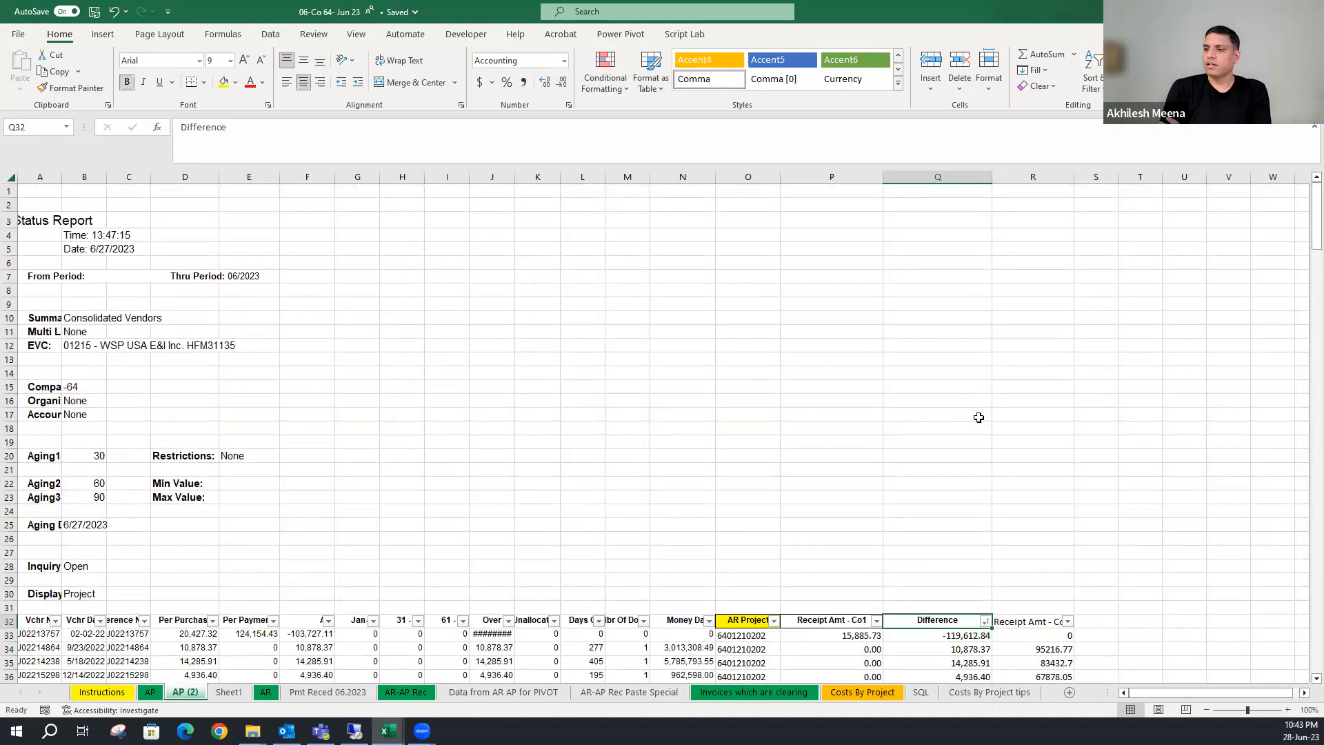
{"action": "key", "text": "ctrl+shift+l"}
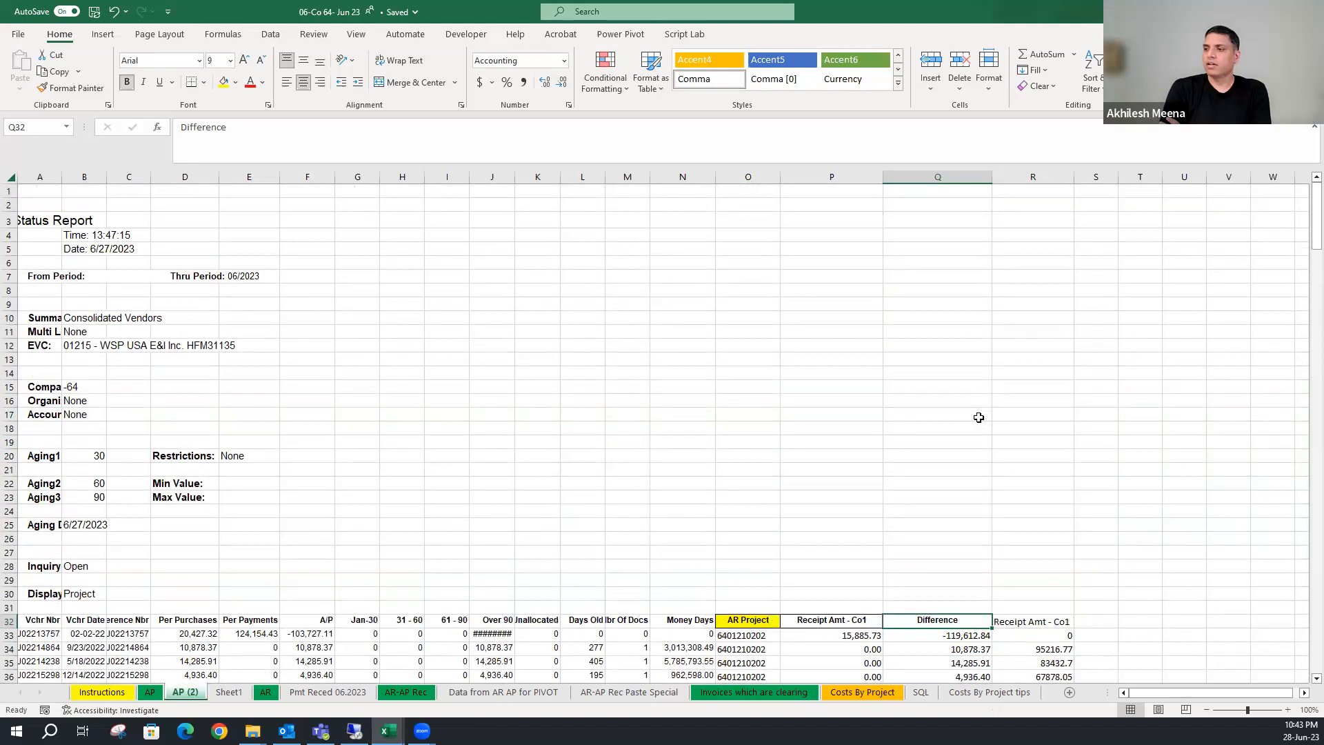
{"action": "key", "text": "Home"}
{"action": "key", "text": "ctrl+shift+Right"}
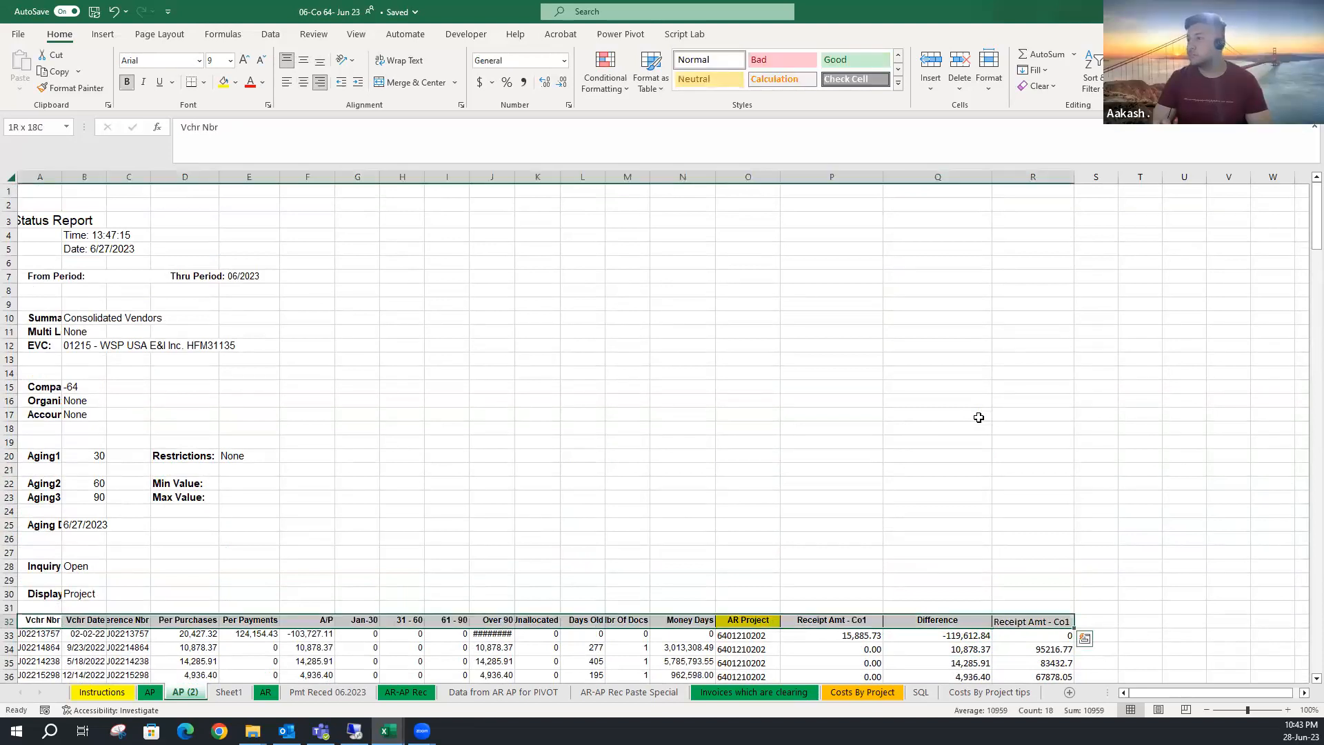
{"action": "key", "text": "ctrl+shift+Down"}
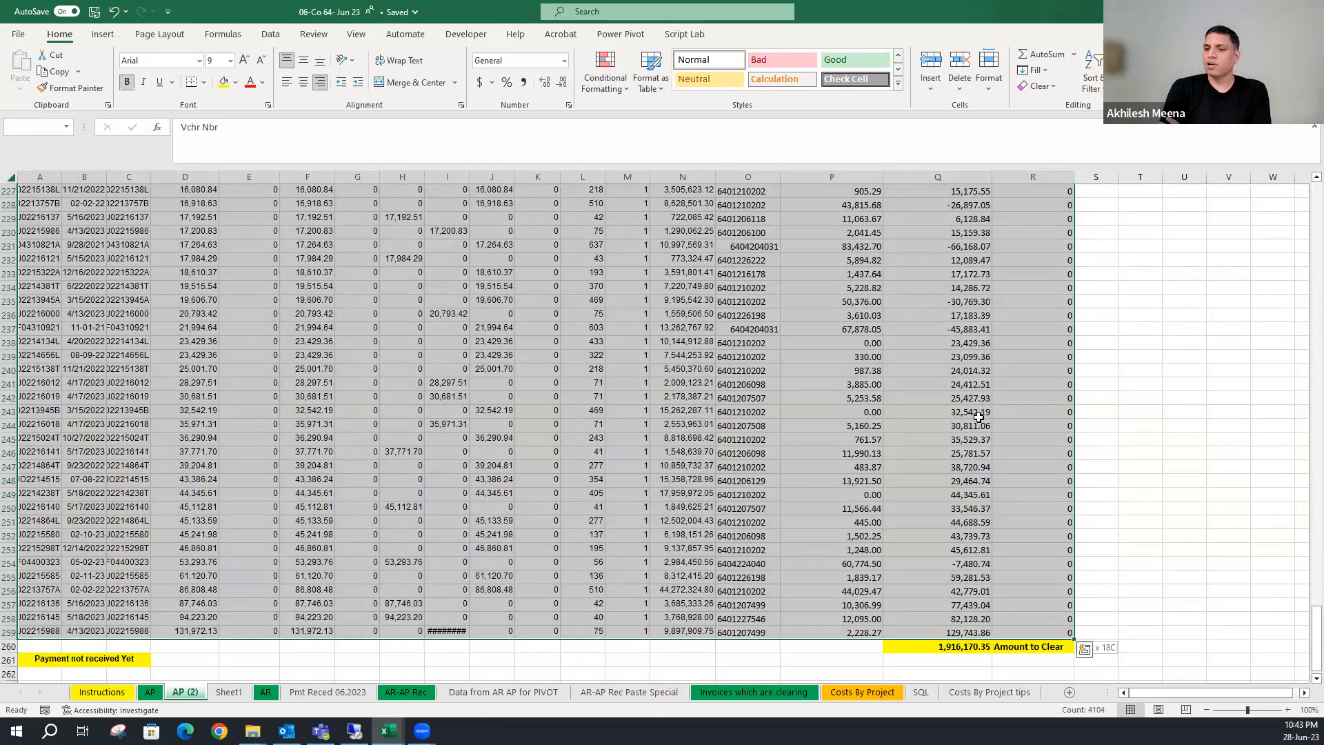
{"action": "key", "text": "ctrl+Up"}
{"action": "key", "text": "Right"}
{"action": "key", "text": "Right"}
{"action": "key", "text": "Right"}
{"action": "key", "text": "Right"}
{"action": "key", "text": "Right"}
{"action": "key", "text": "Down"}
{"action": "key", "text": "Down"}
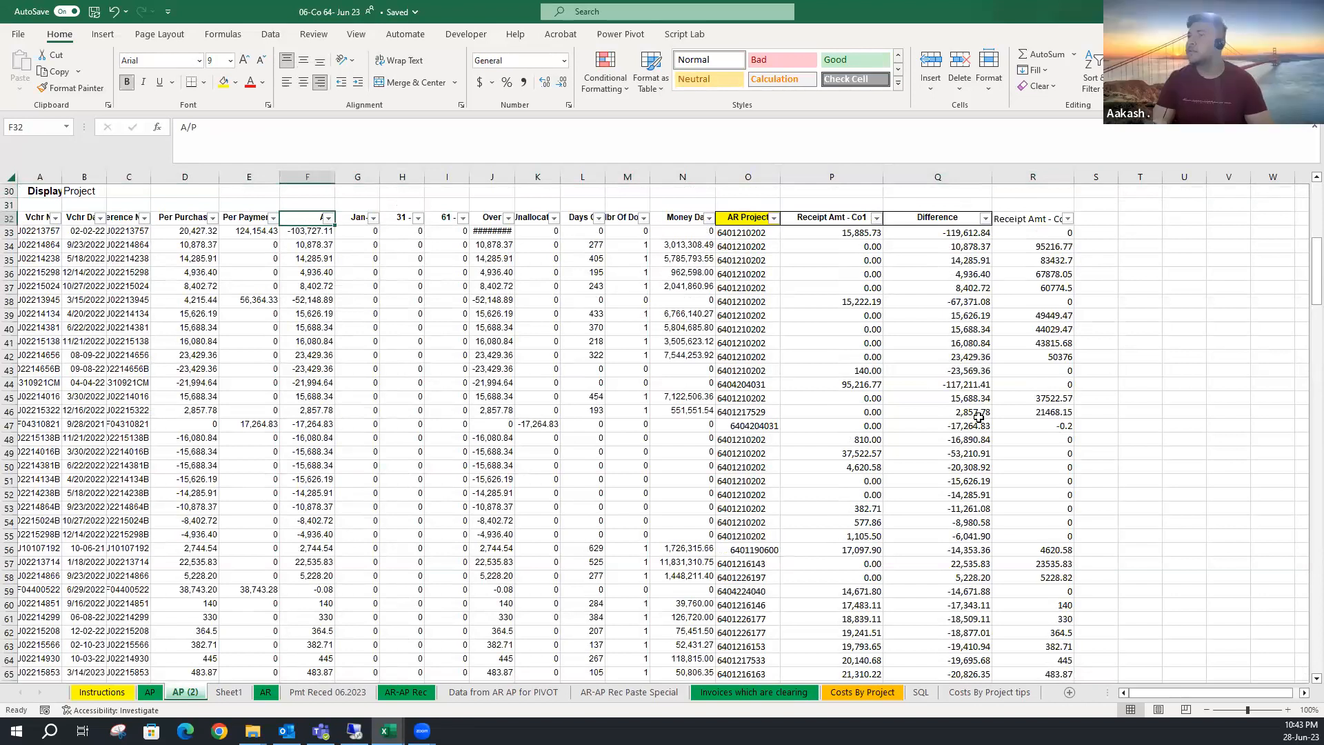
- Convert the data block from header row 32 to row 259, columns A to R, into a table with headers
{"action": "key", "text": "Home"}
{"action": "key", "text": "Down"}
{"action": "key", "text": "Down"}
{"action": "key", "text": "Down"}
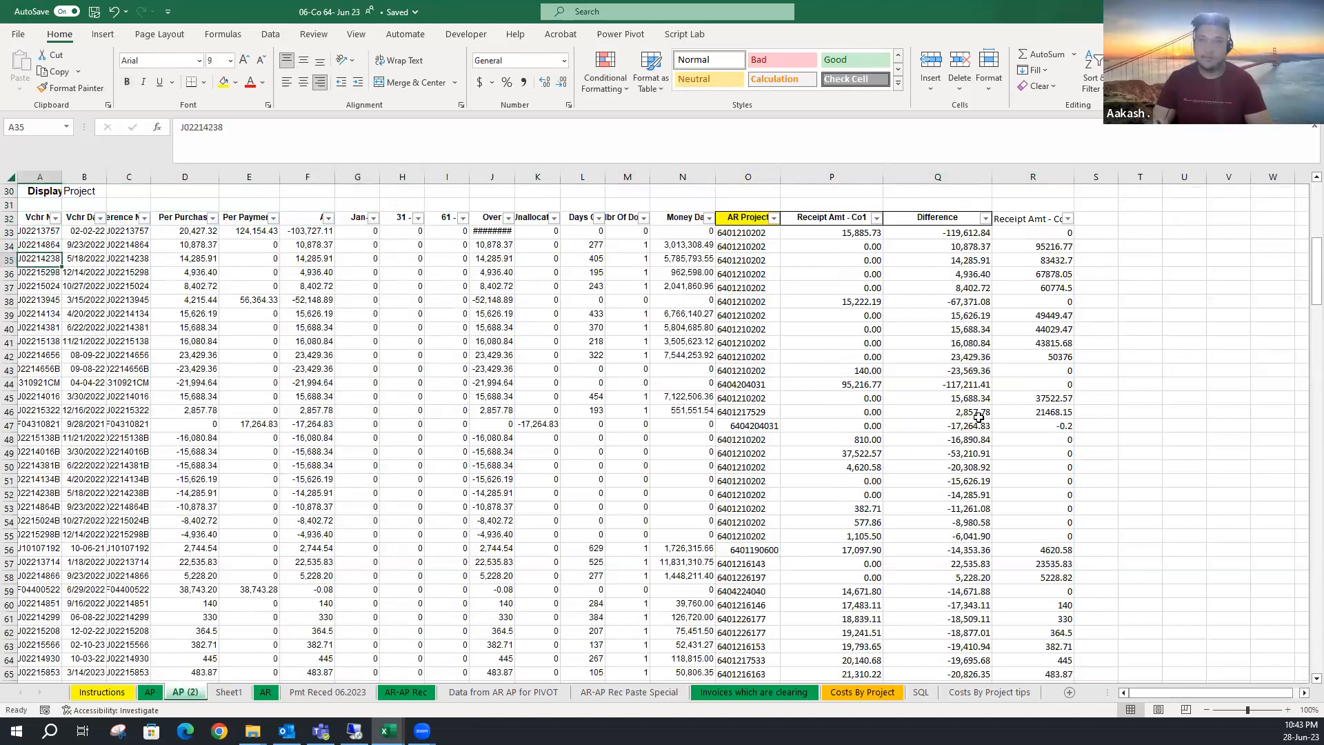
{"action": "key", "text": "ctrl+a"}
{"action": "key", "text": "Up"}
{"action": "key", "text": "Up"}
{"action": "key", "text": "Up"}
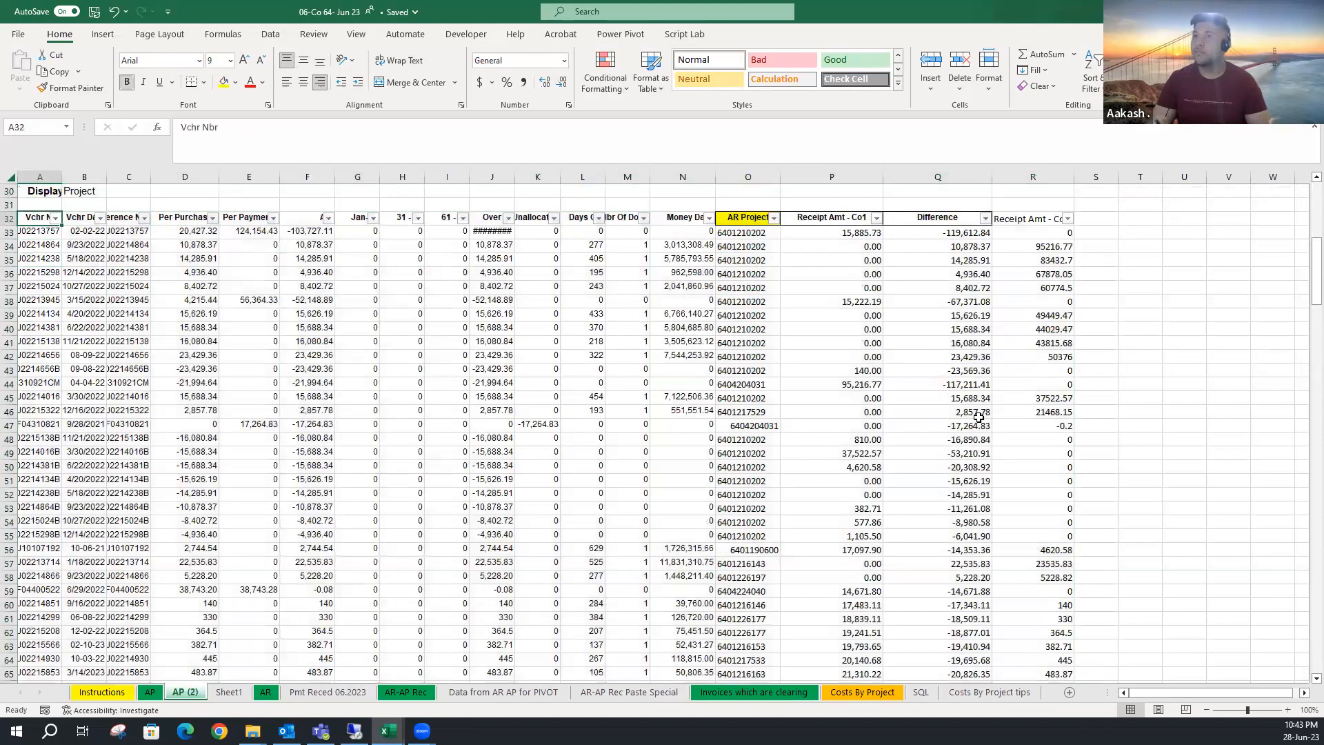
{"action": "key", "text": "shift+Right"}
{"action": "key", "text": "ctrl+shift+Right"}
{"action": "key", "text": "ctrl+shift+Down"}
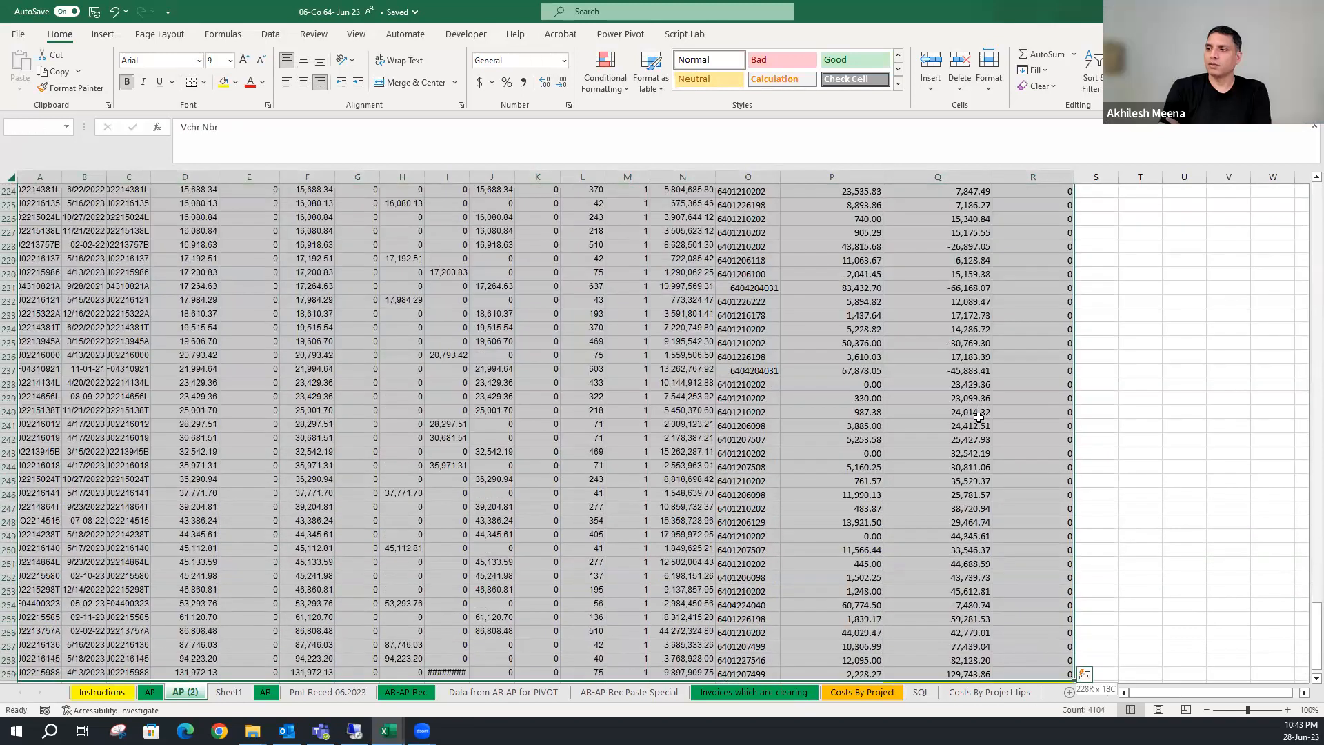
{"action": "key", "text": "shift+Up"}
{"action": "key", "text": "ctrl+t"}
{"action": "key", "text": "Return"}
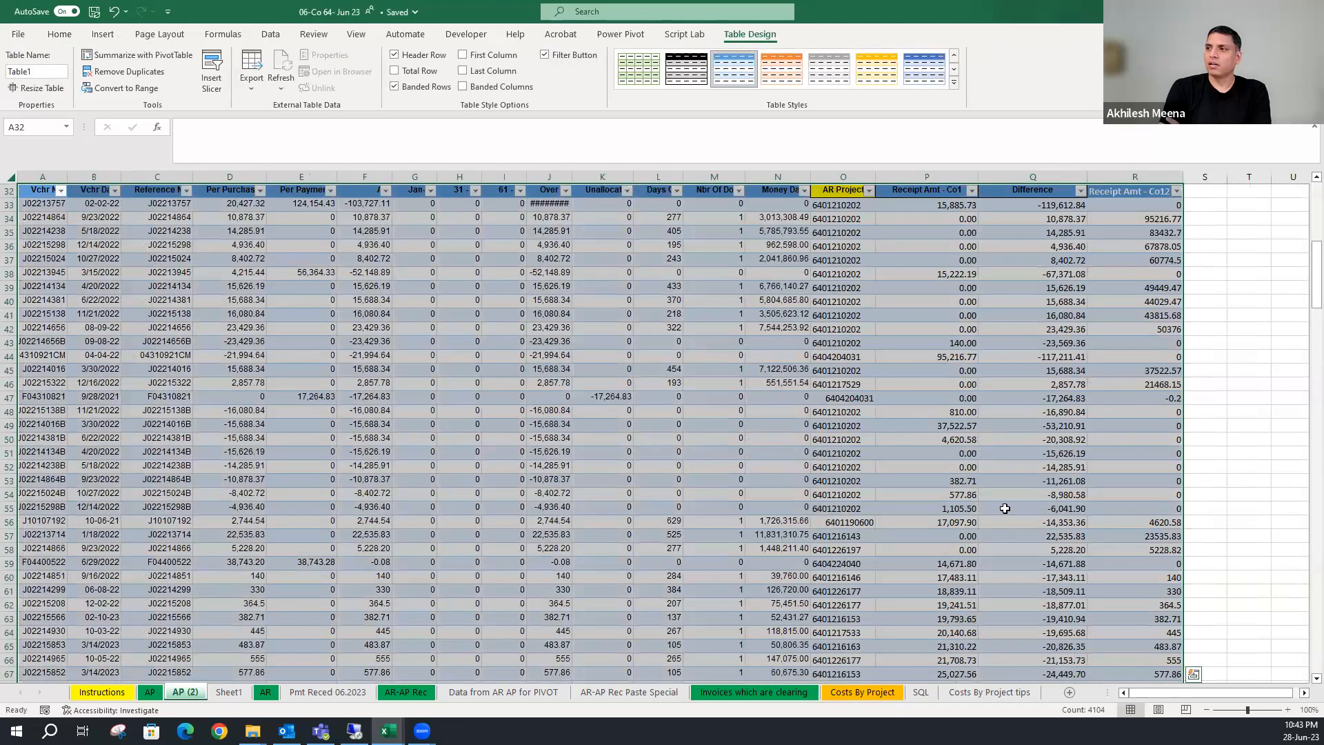
- Sort the new table by the Difference column from smallest to largest
{"action": "left_click", "coordinate": [928, 425]}
{"action": "left_click", "coordinate": [973, 334]}
{"action": "scroll", "coordinate": [1006, 342], "scroll_direction": "up", "scroll_amount": 4}
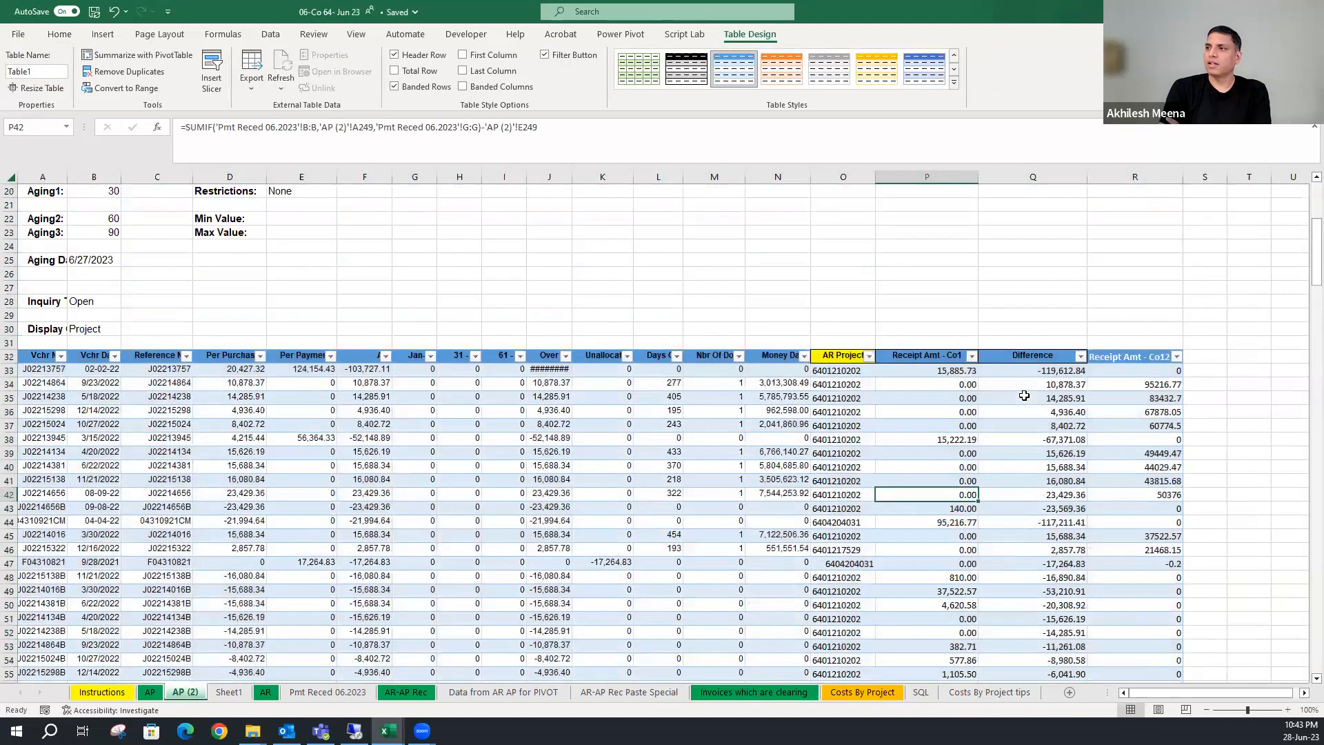
{"action": "left_click", "coordinate": [1023, 397]}
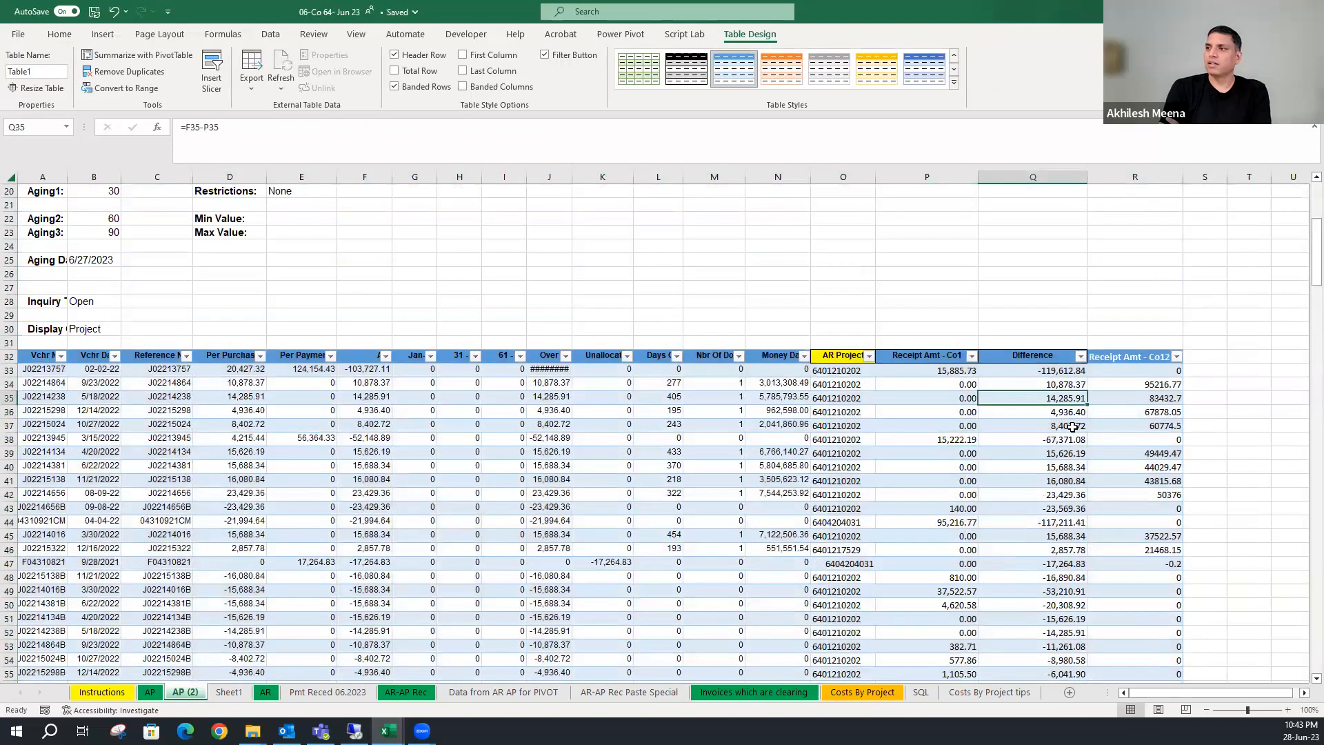
{"action": "left_click", "coordinate": [1080, 356]}
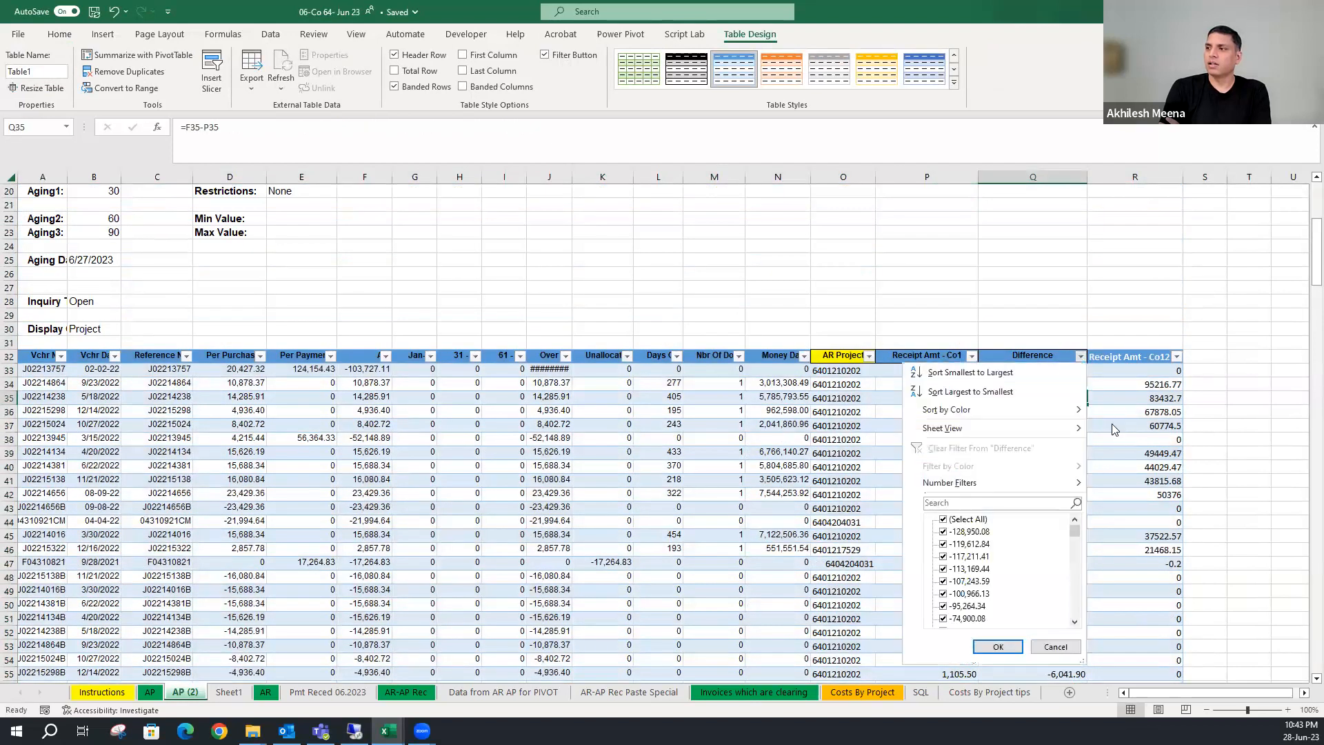
{"action": "left_click", "coordinate": [1009, 373]}
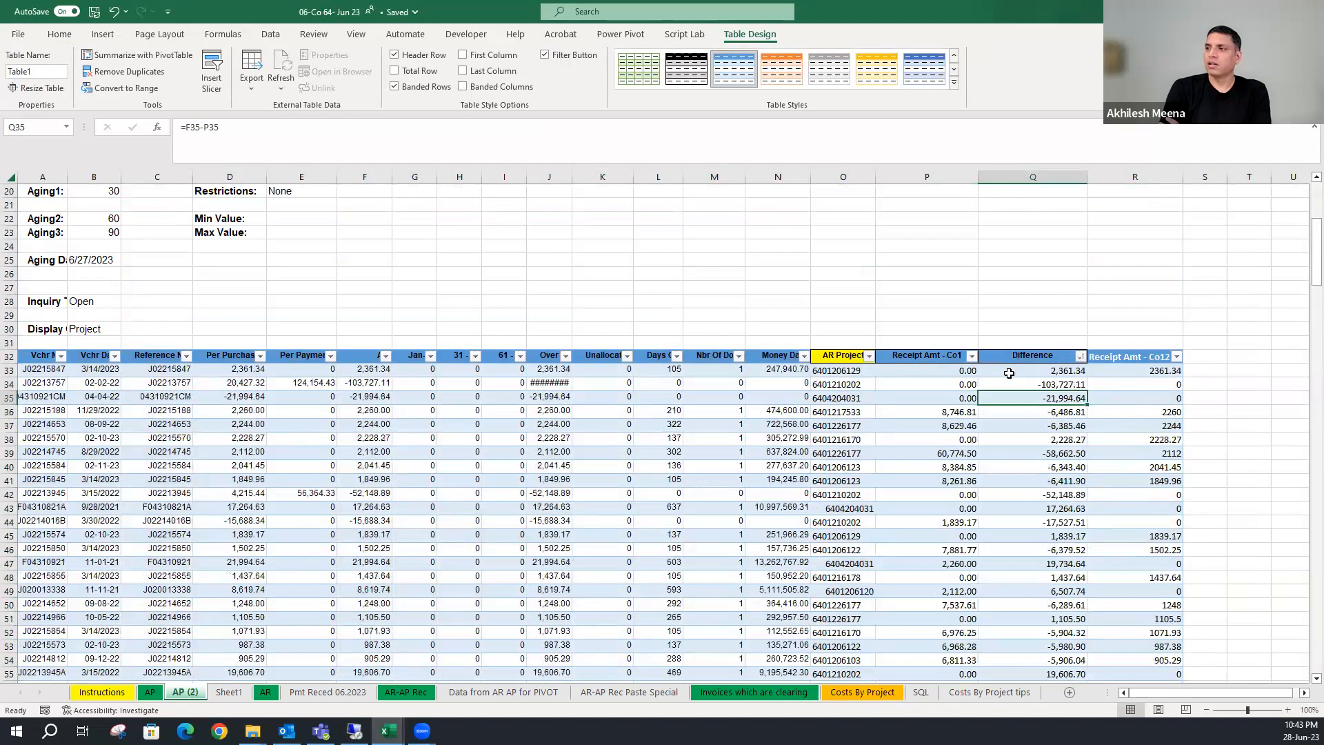
- Examine the cell references in the table's Receipt Amt - Co1 SUMIF formulas and Difference subtraction formulas
{"action": "left_click", "coordinate": [1077, 373]}
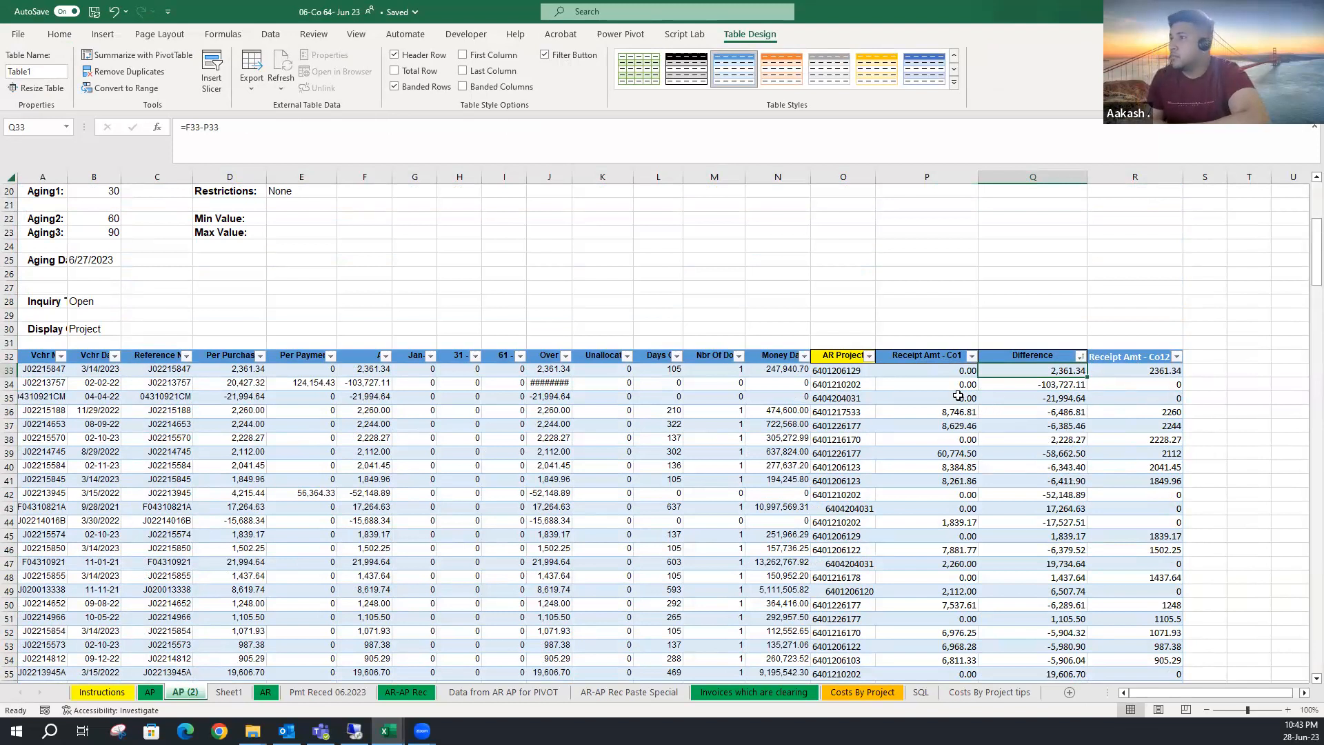
{"action": "left_click", "coordinate": [957, 395]}
{"action": "left_click", "coordinate": [626, 151]}
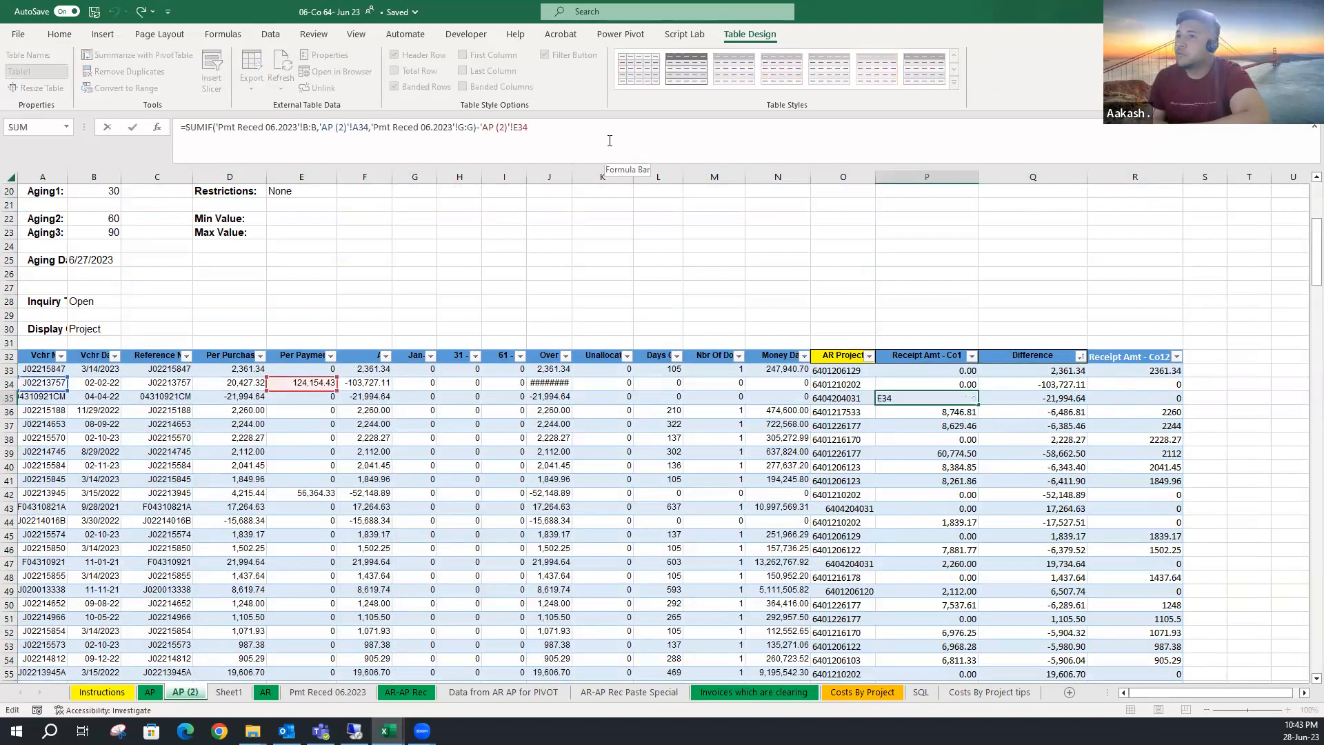
{"action": "left_click", "coordinate": [1059, 400]}
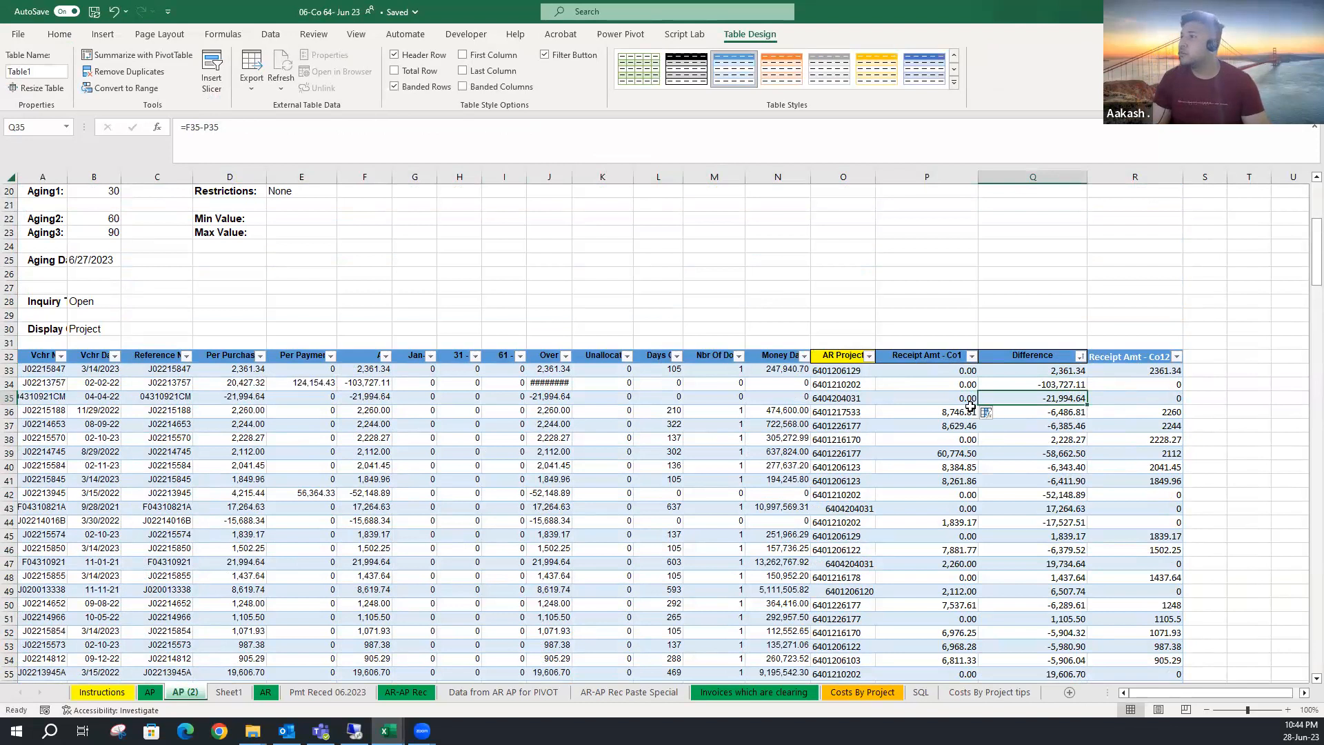
{"action": "left_click", "coordinate": [957, 412]}
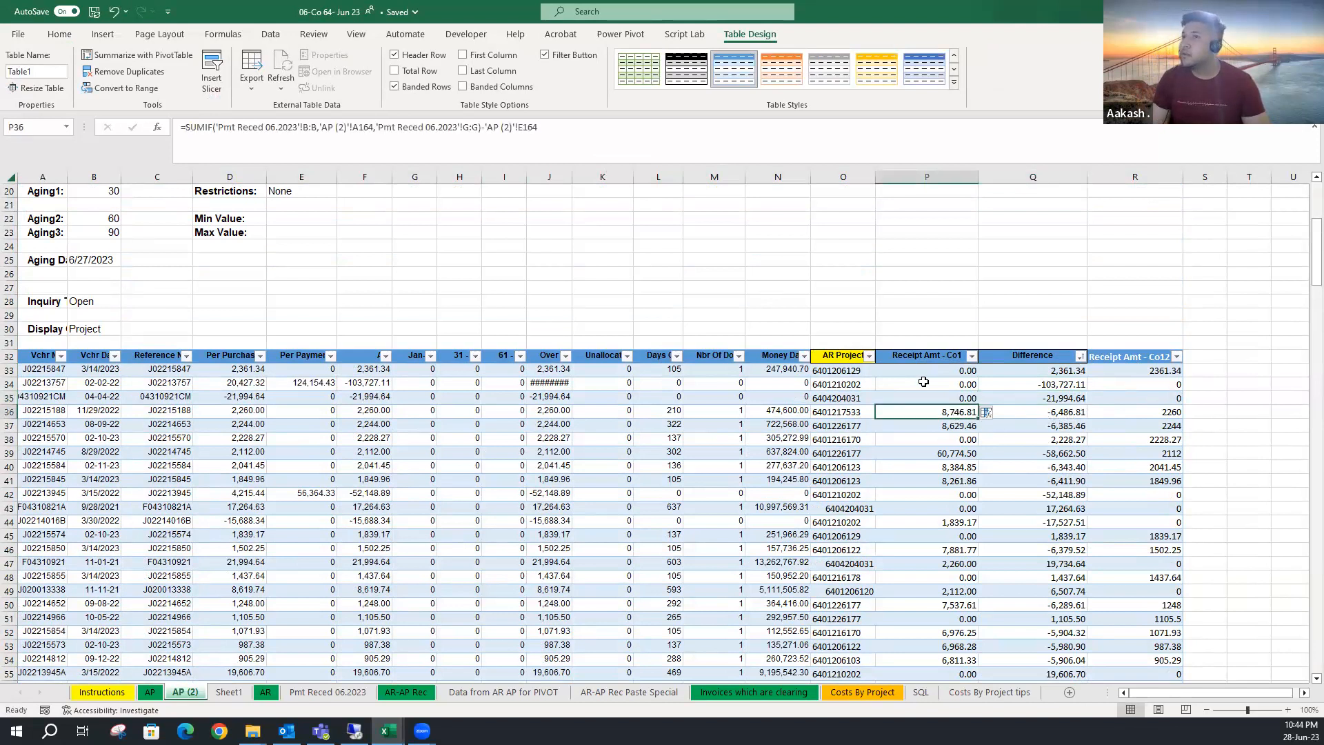
{"action": "left_click", "coordinate": [1051, 427]}
{"action": "left_click", "coordinate": [419, 143]}
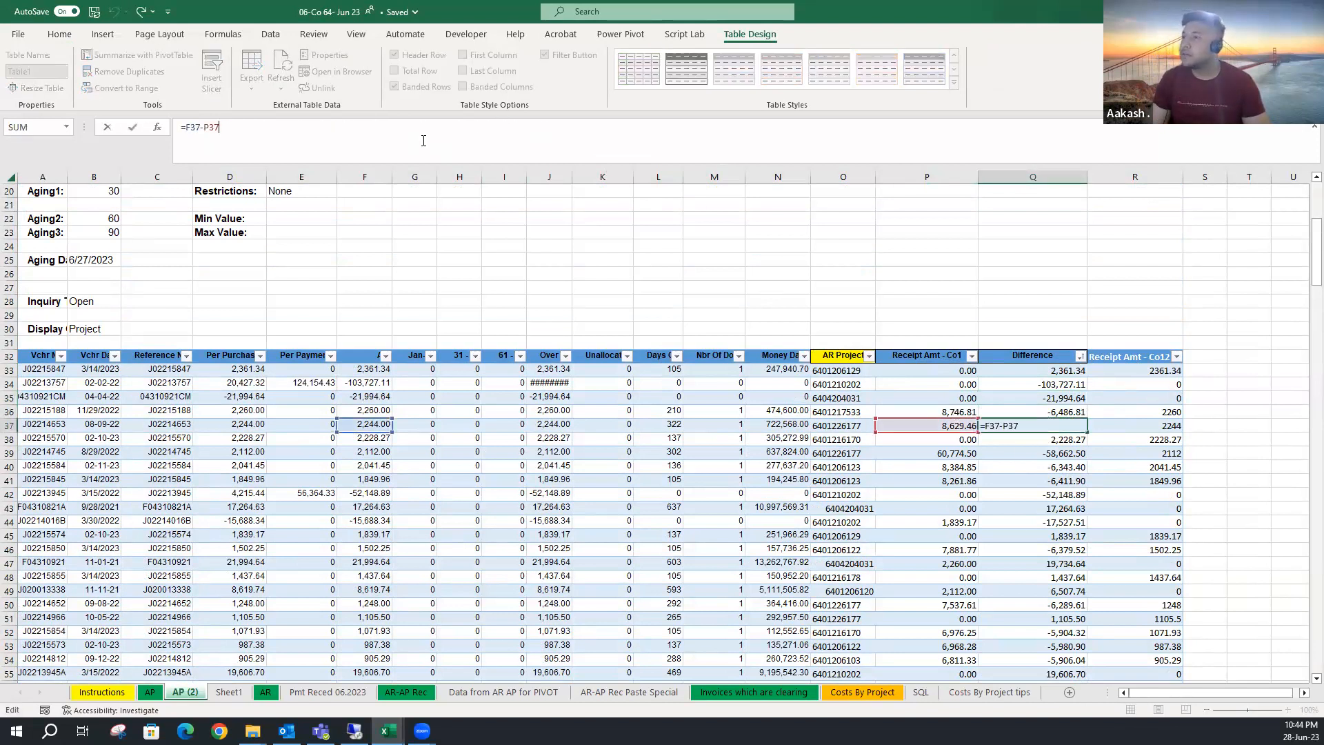
{"action": "left_click", "coordinate": [1008, 479]}
- Examine the VLOOKUP formulas in rows 35 and 37 of the AR Project column
{"action": "left_click", "coordinate": [842, 398]}
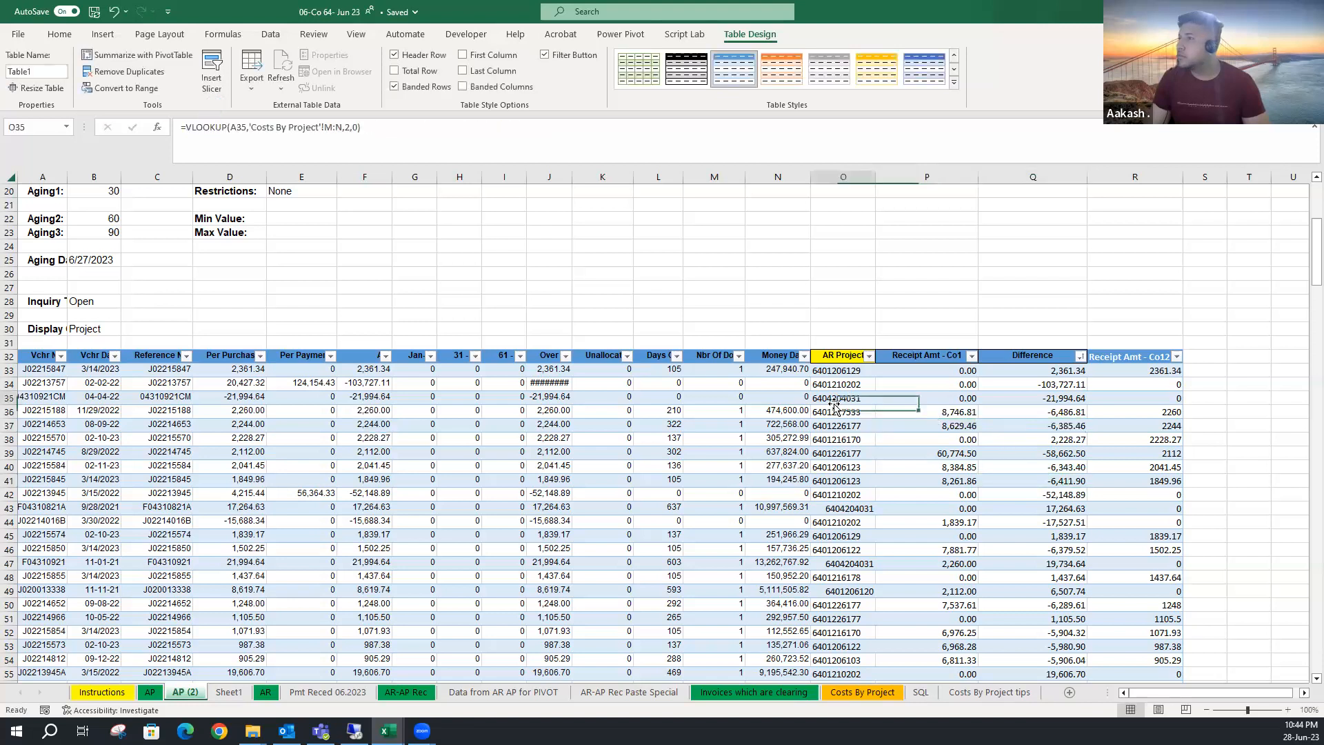
{"action": "key", "text": "F2"}
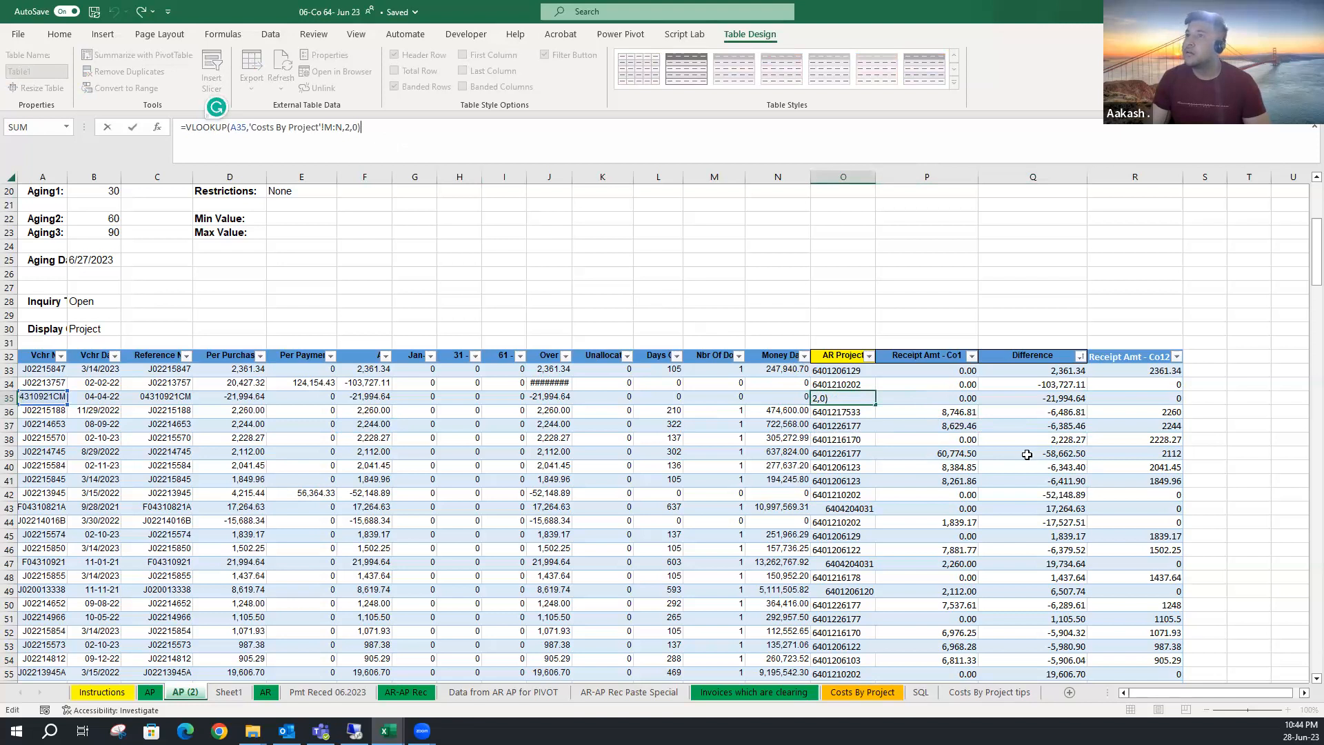
{"action": "left_click", "coordinate": [842, 425]}
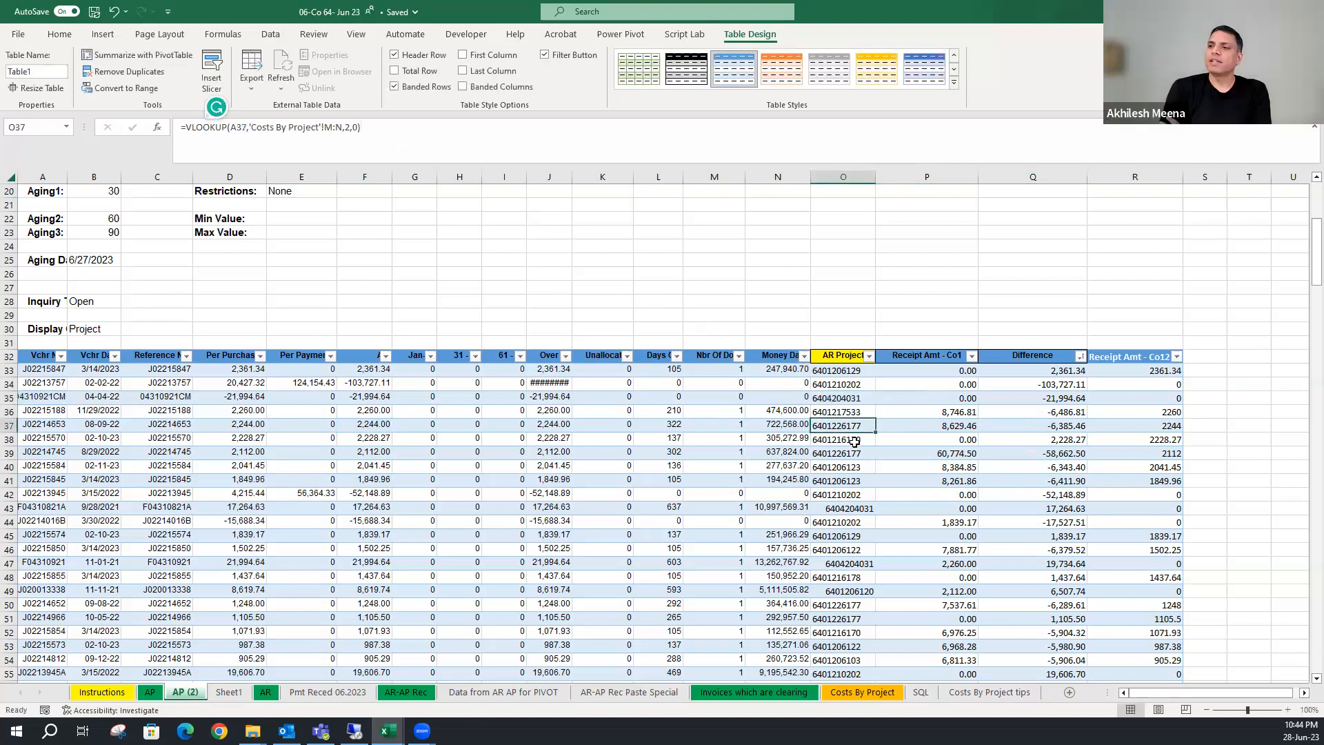
{"action": "left_click", "coordinate": [496, 146]}
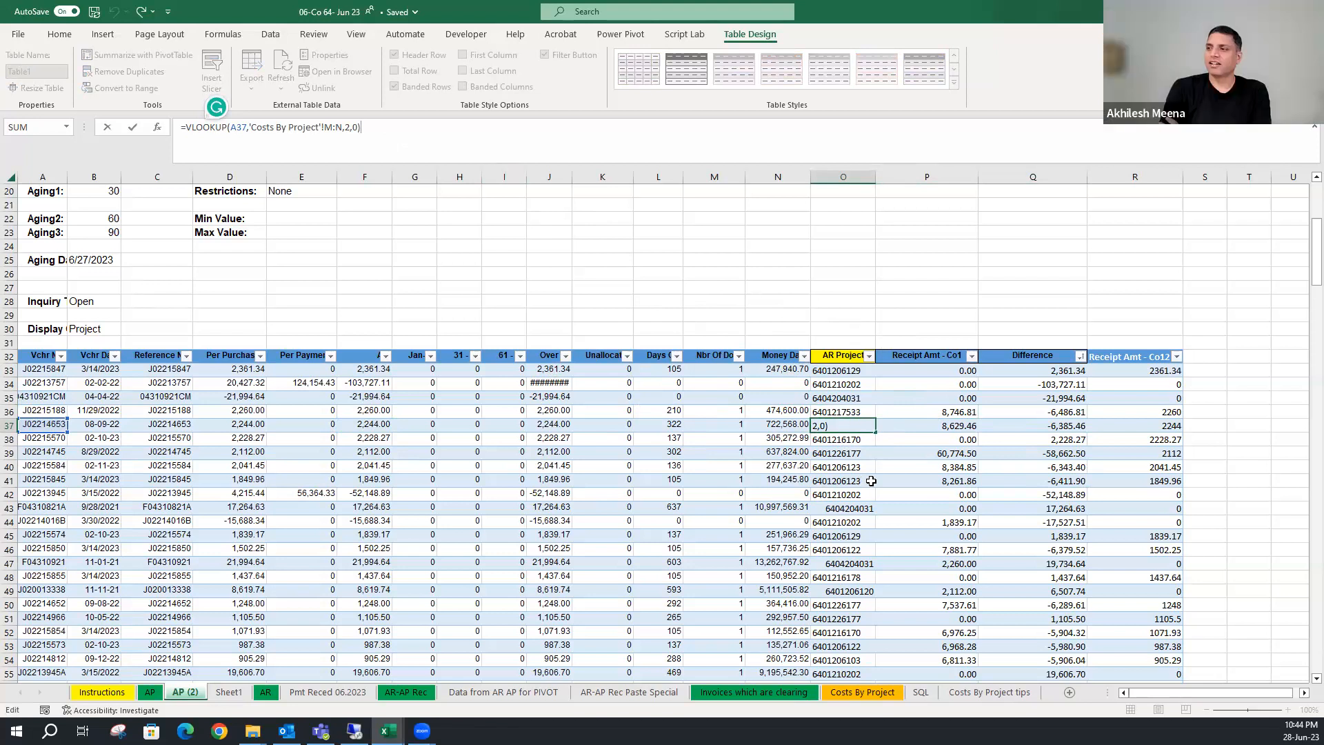
- Review the order of the Difference values in the sorted table
{"action": "left_click", "coordinate": [1039, 422]}
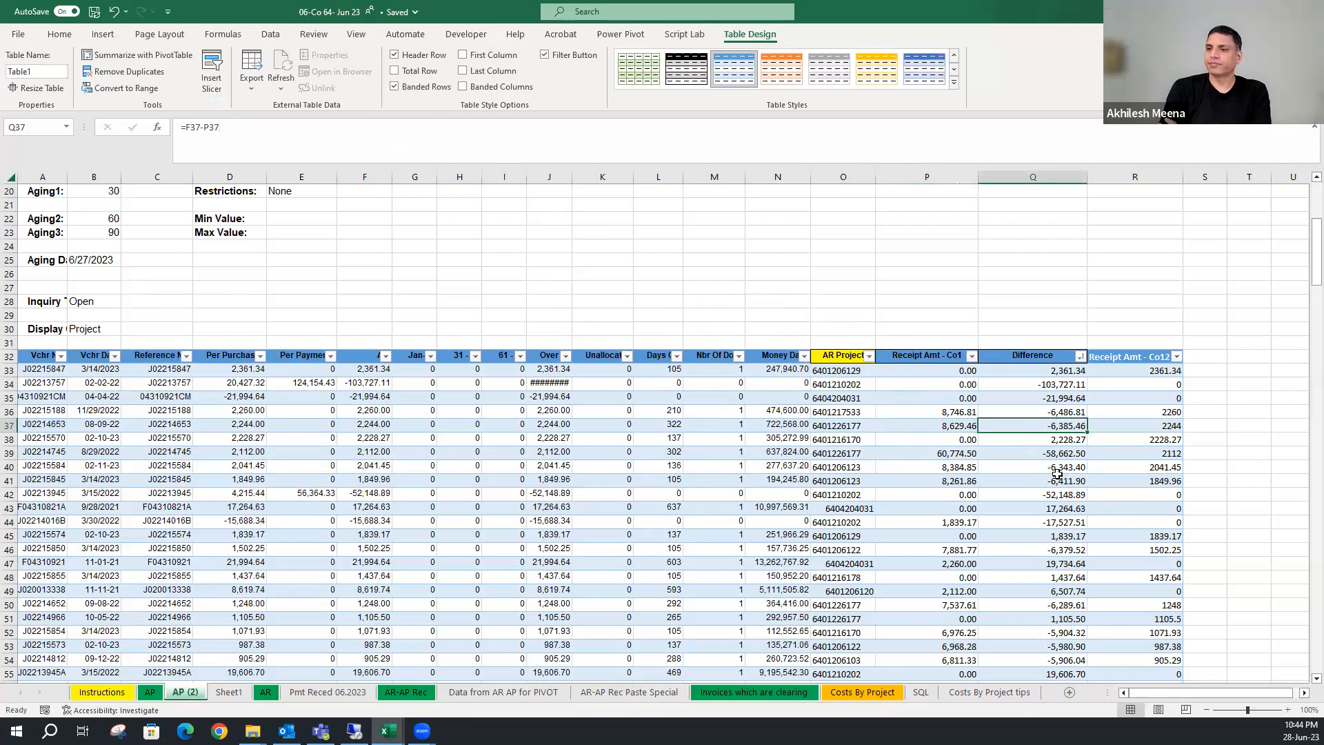
{"action": "scroll", "coordinate": [1057, 474], "scroll_direction": "down", "scroll_amount": 6}
{"action": "scroll", "coordinate": [1057, 473], "scroll_direction": "up", "scroll_amount": 11}
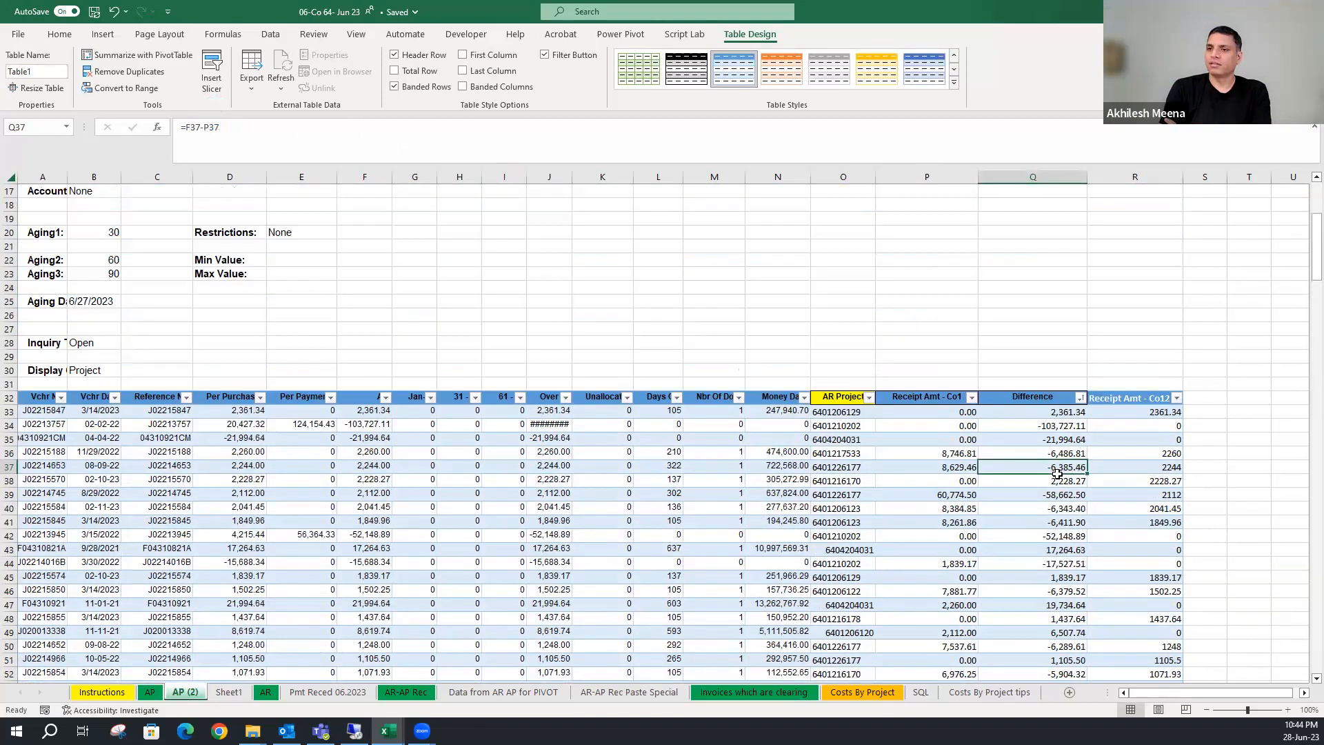
{"action": "scroll", "coordinate": [1057, 474], "scroll_direction": "down", "scroll_amount": 4}
{"action": "scroll", "coordinate": [1056, 473], "scroll_direction": "down", "scroll_amount": 4}
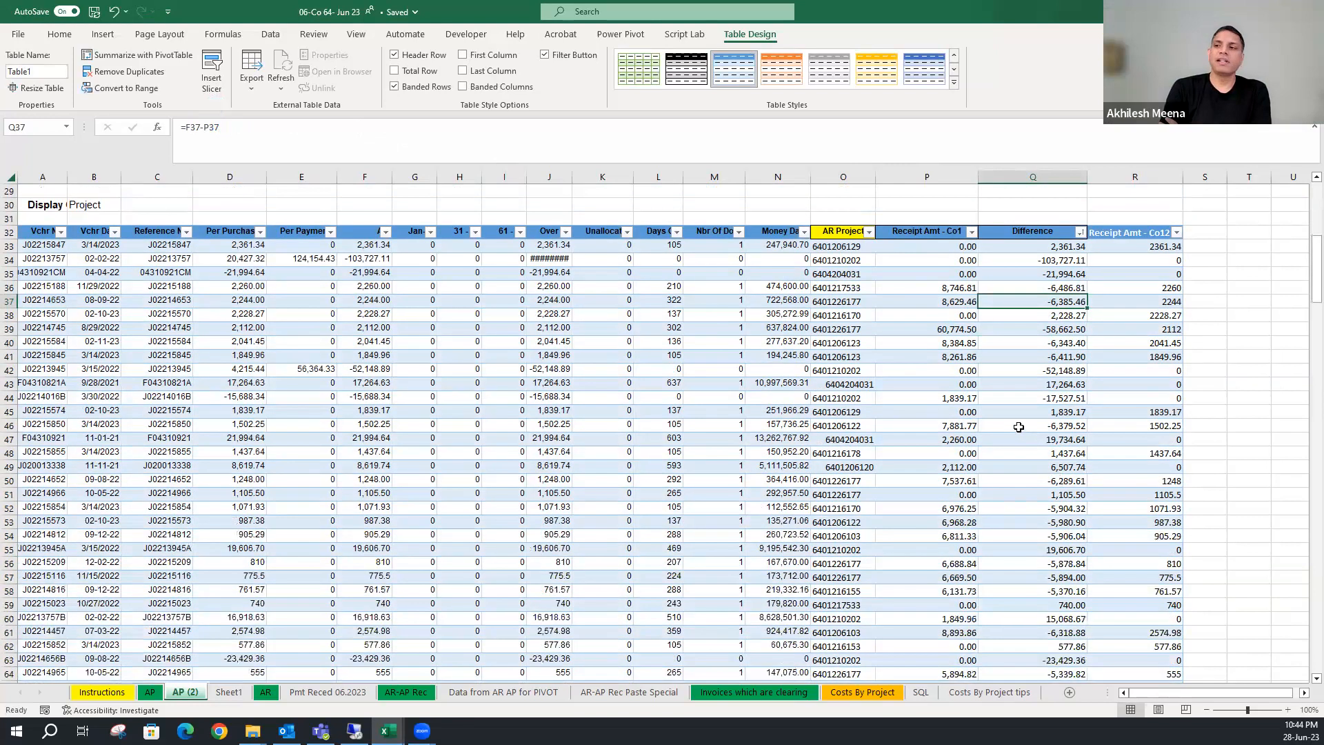